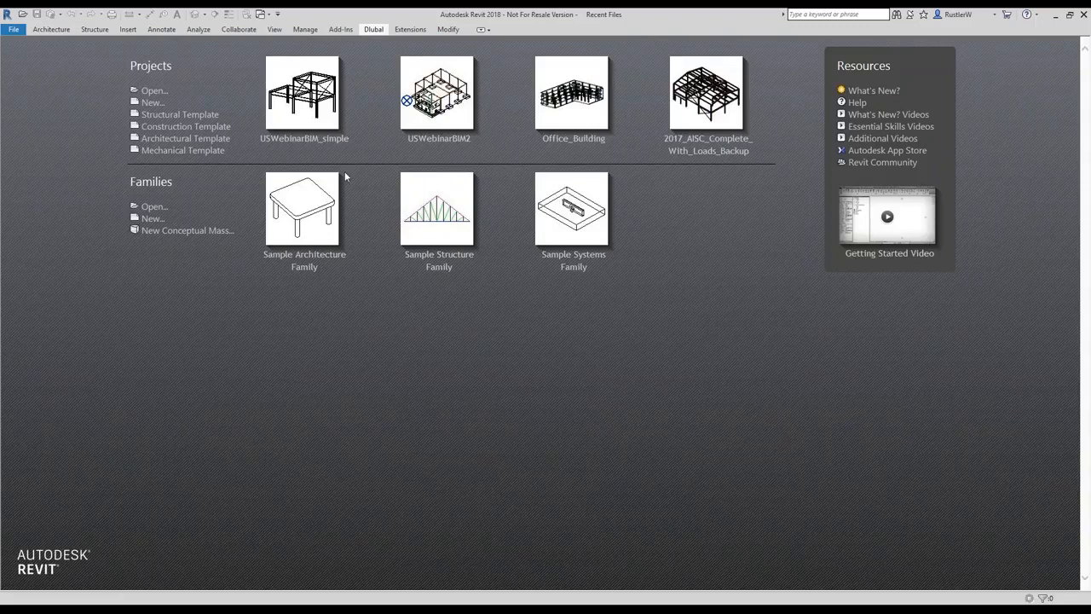
Step: Open the USWebinarBIM_simple project, display its Analytical Model 3D view, and inspect the lower frame bay
click(316, 123)
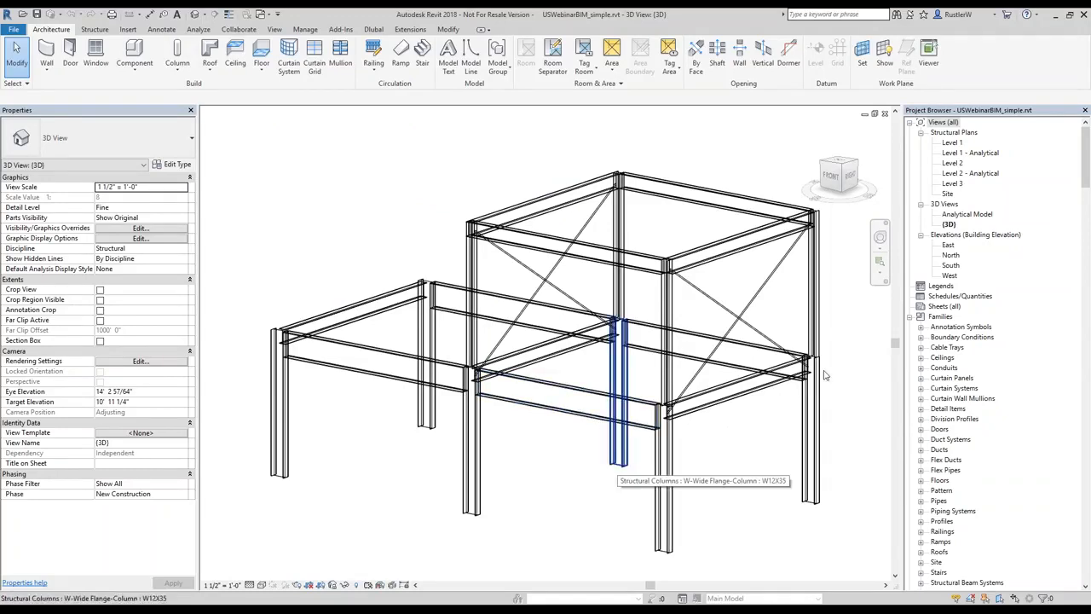
click(959, 215)
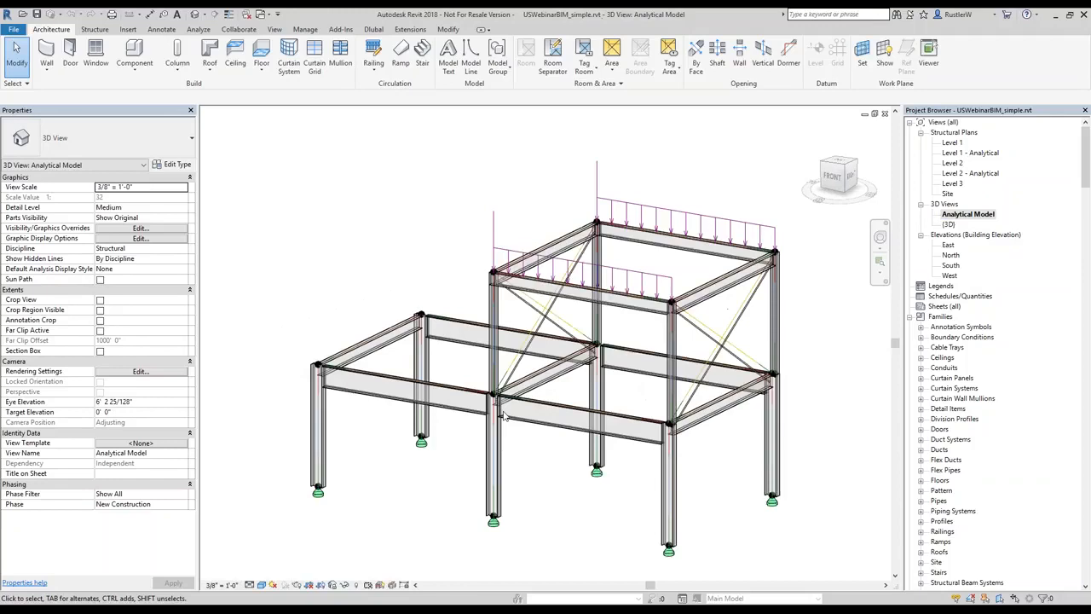
scroll(503, 415, up, 1)
scroll(503, 415, up, 1)
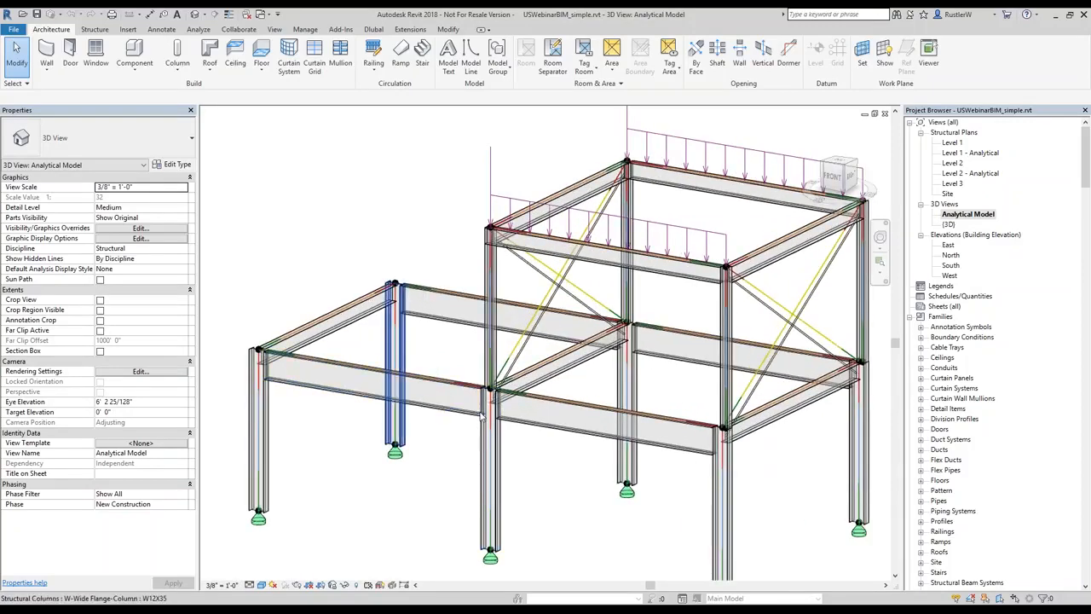
scroll(406, 408, up, 1)
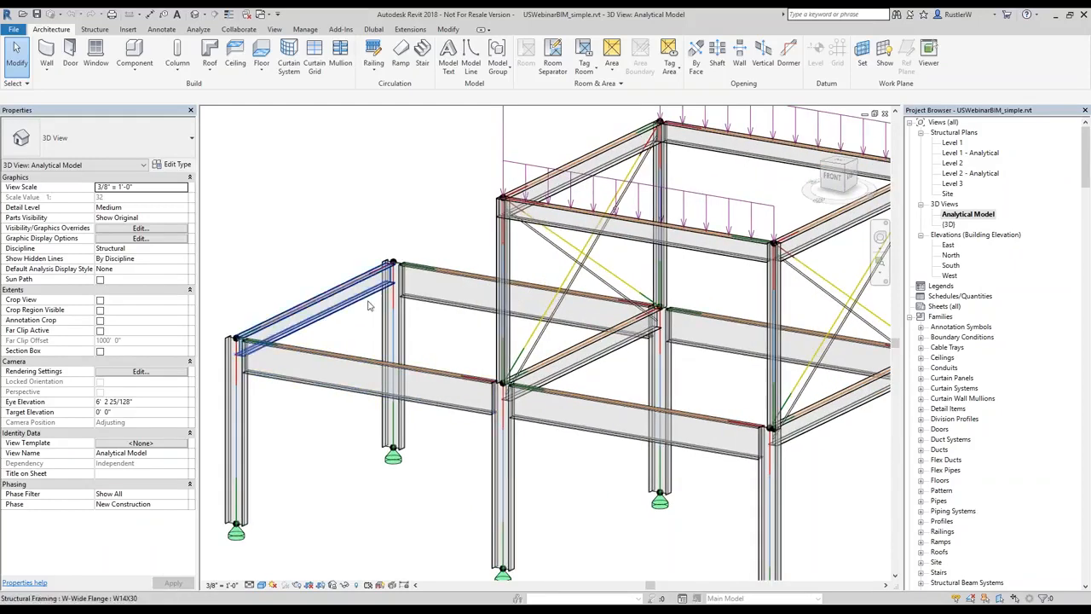
scroll(368, 305, up, 3)
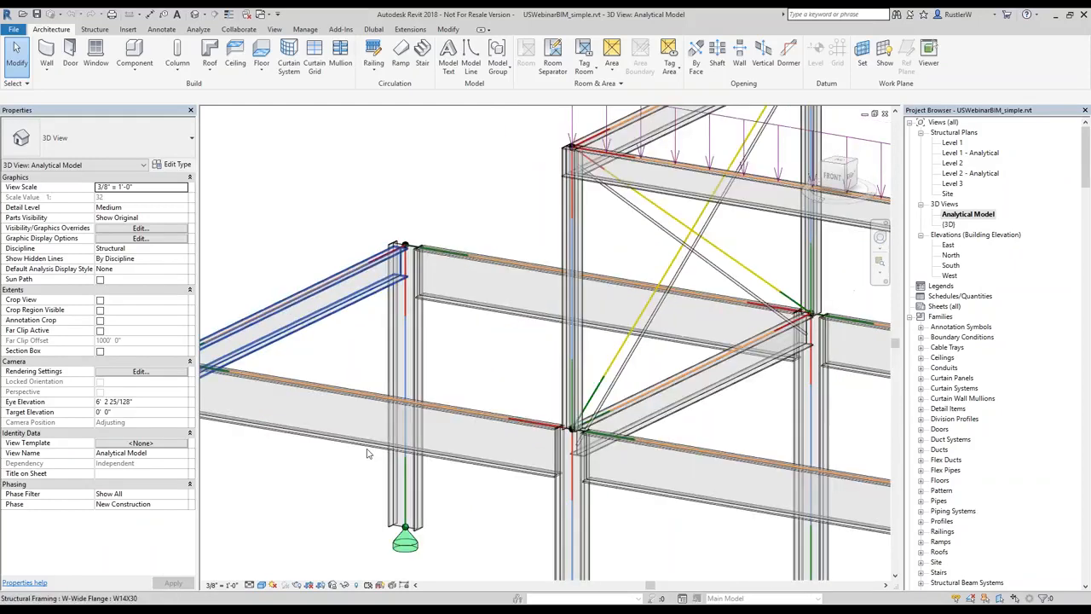
scroll(368, 454, down, 2)
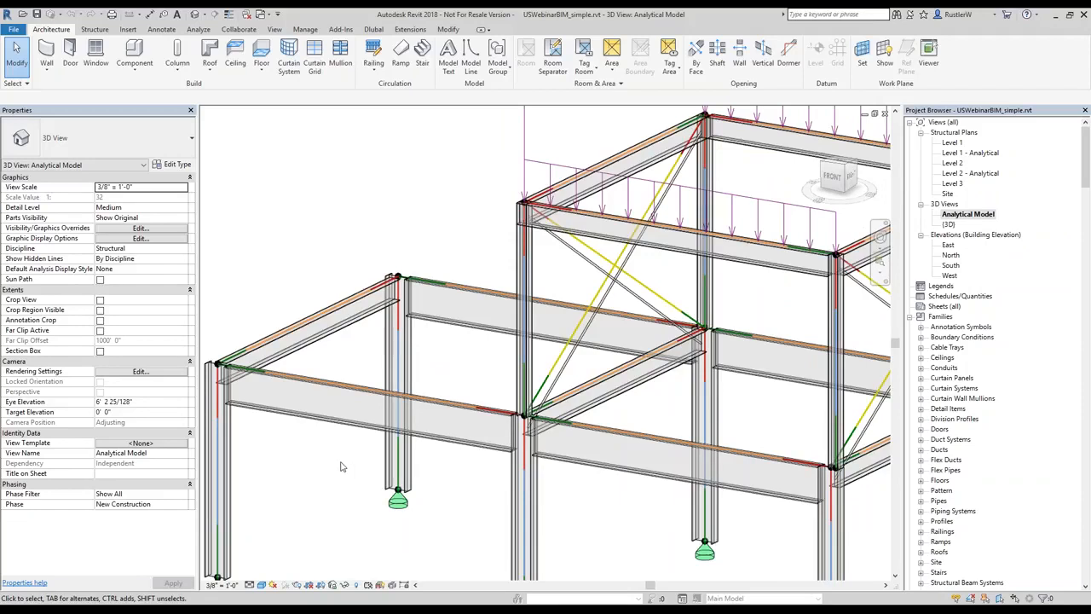
scroll(341, 466, down, 1)
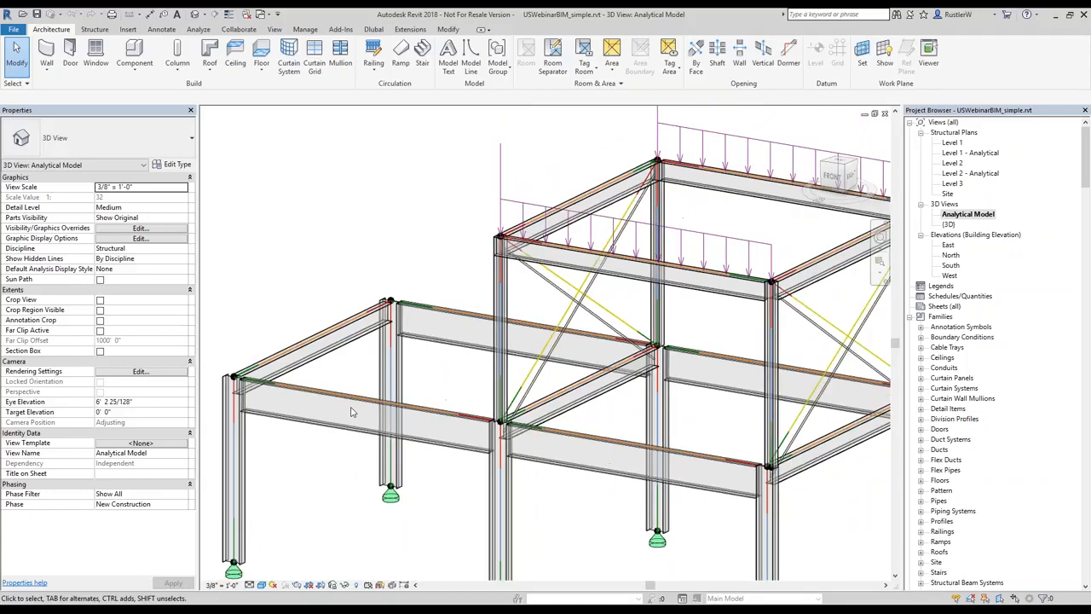
scroll(350, 418, up, 1)
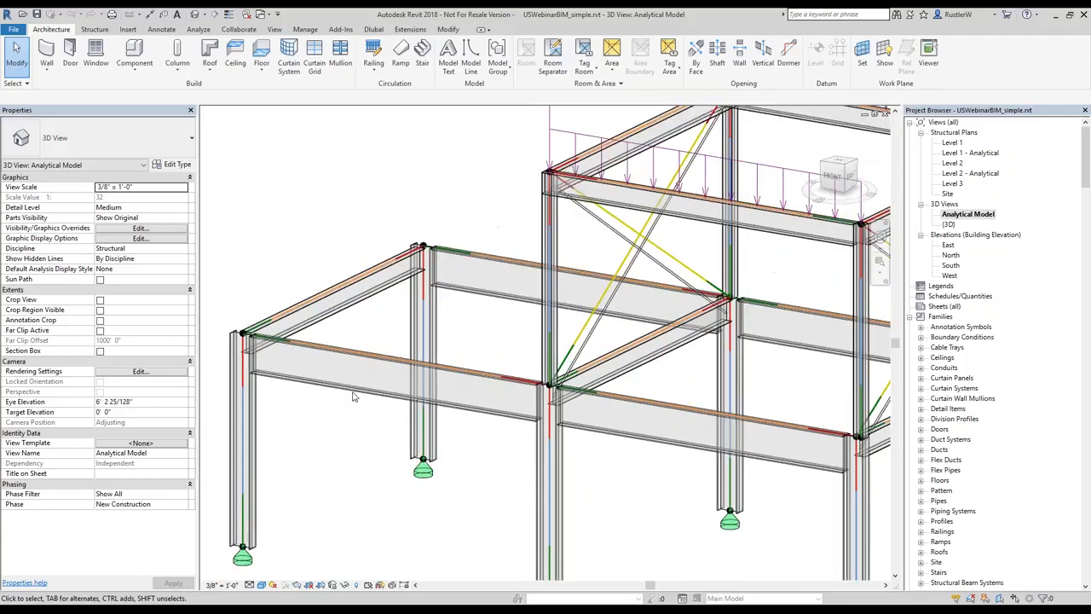
Step: Turn off Enable Analytical Model for the lower bay's front W21X50 girder, and undo the change
click(348, 441)
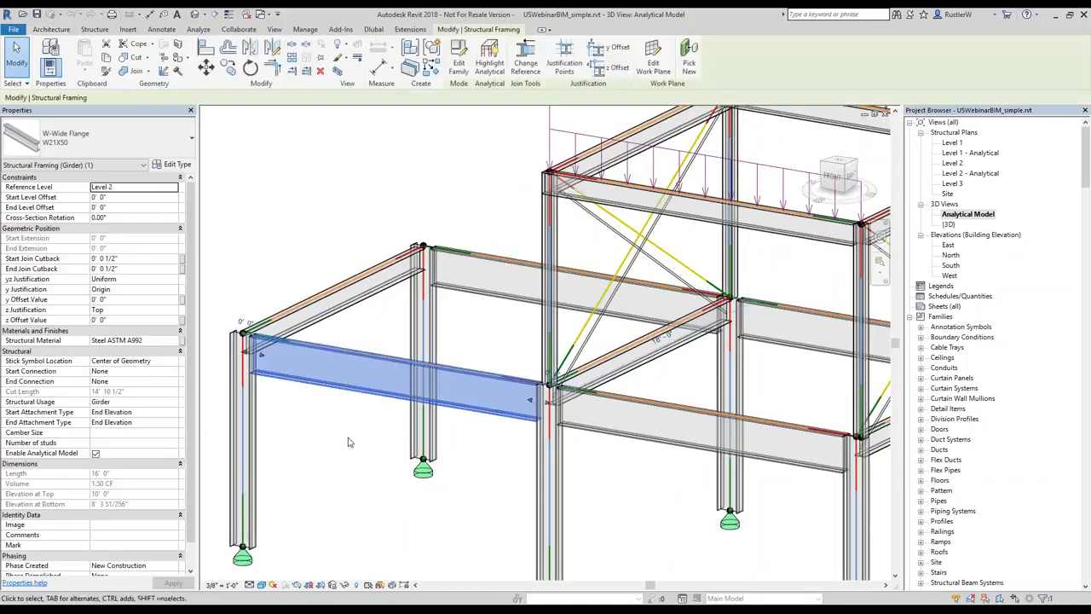
click(95, 456)
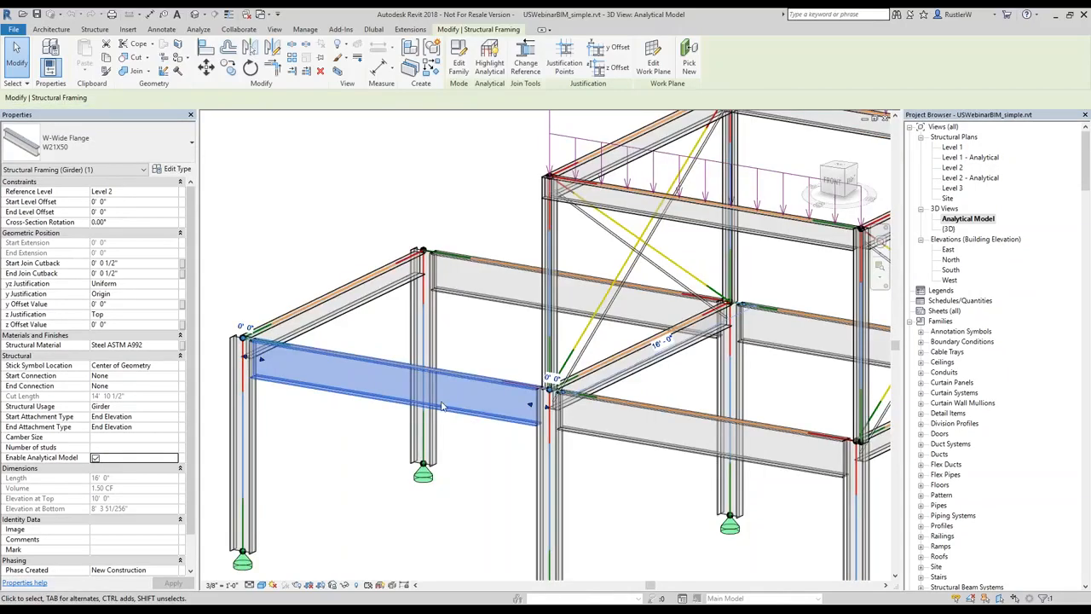
key(ctrl+z)
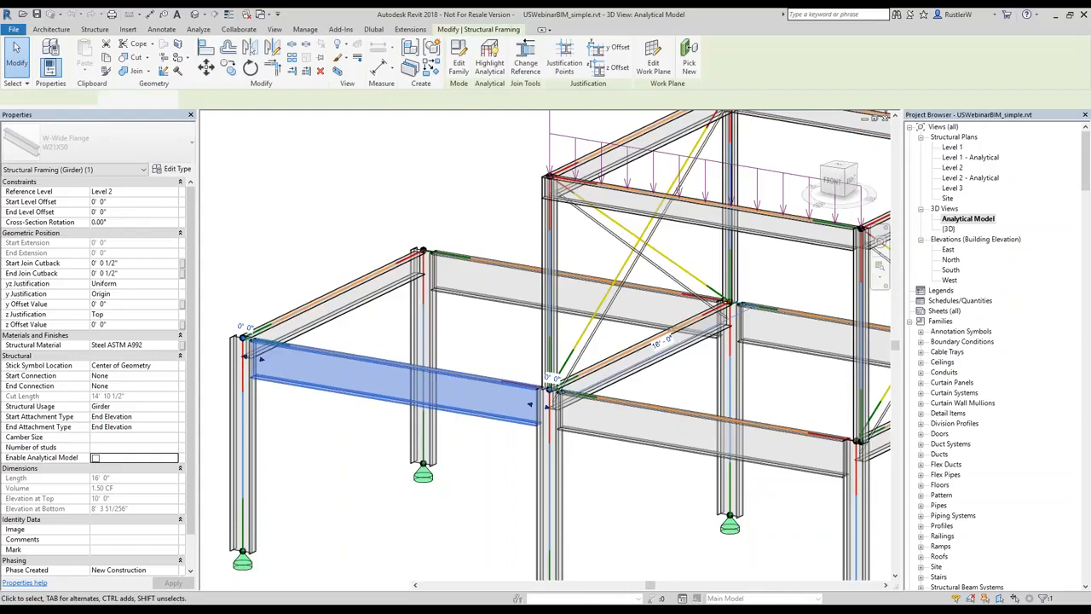
scroll(546, 388, up, 3)
scroll(605, 396, up, 2)
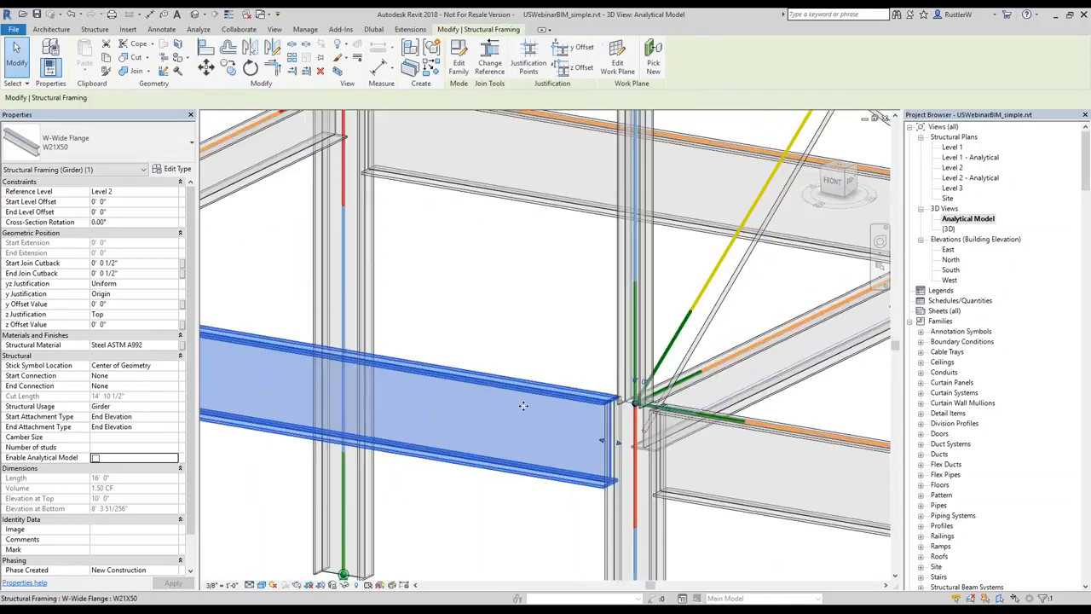
scroll(607, 397, up, 2)
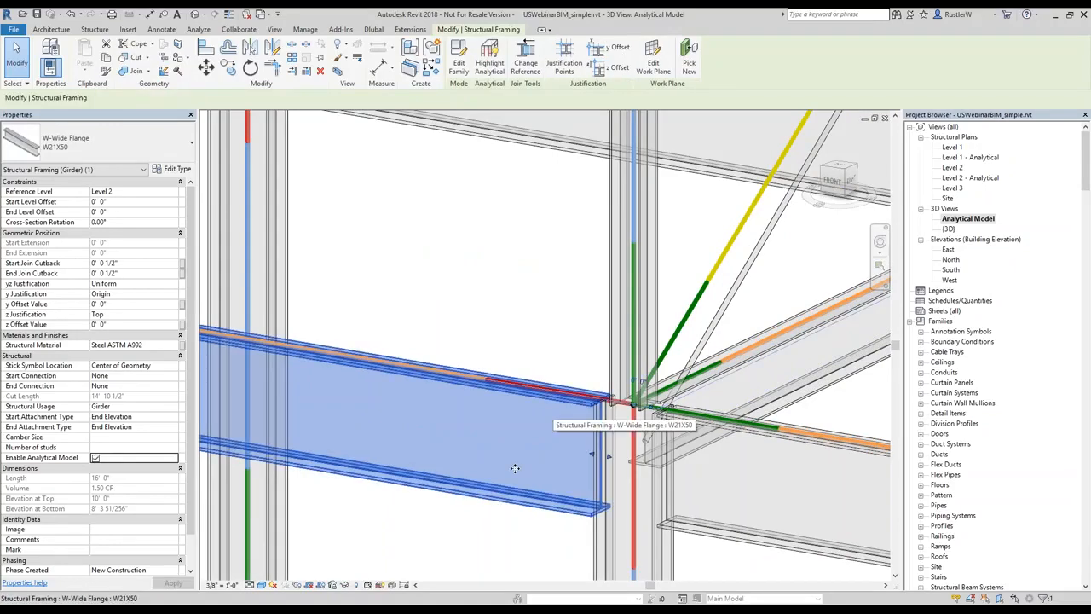
scroll(515, 468, down, 3)
middle_drag(331, 531, 395, 462)
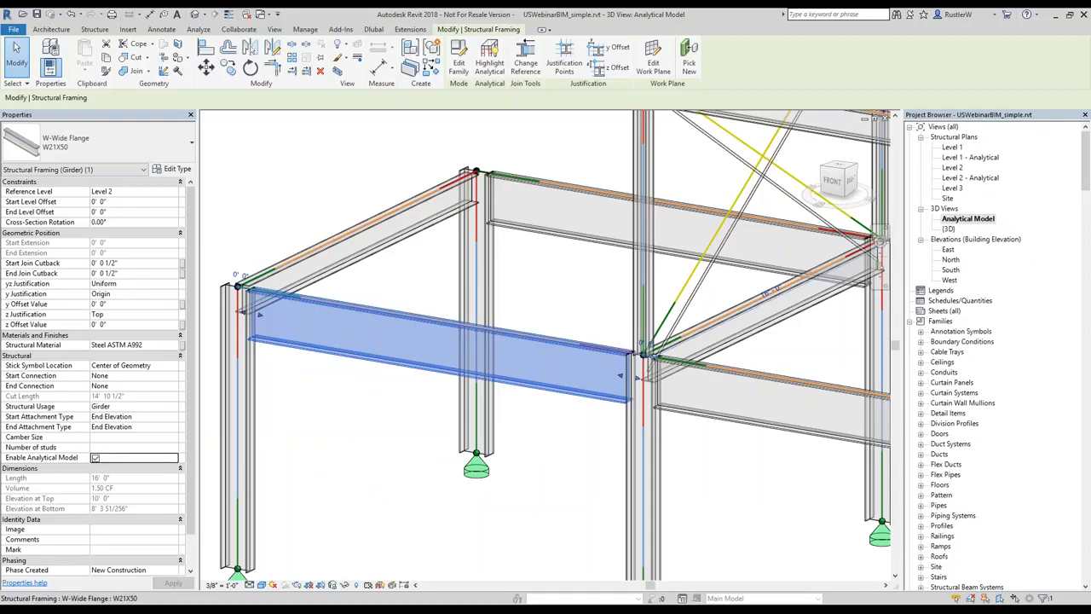
key(Escape)
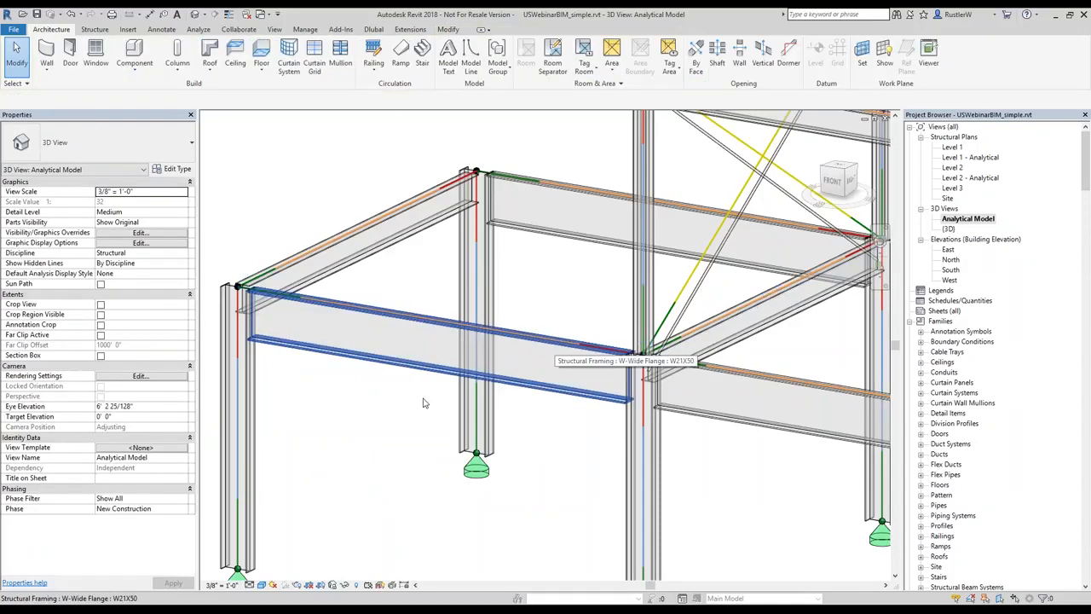
Step: Set both the start and end alignment methods of the front W21X50 girder's analytical beam to Projection
click(347, 358)
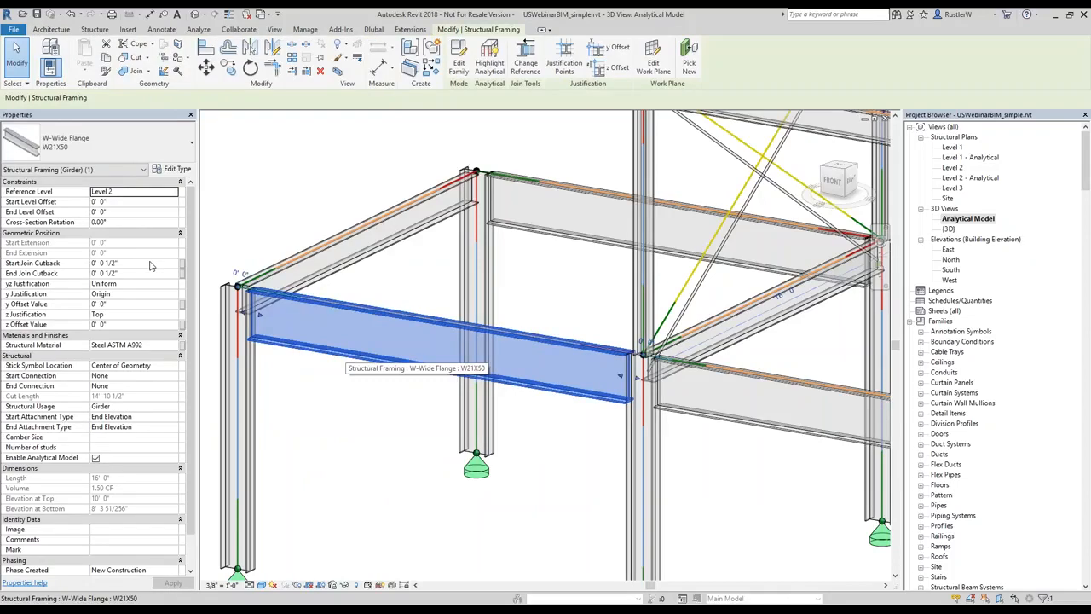
click(98, 171)
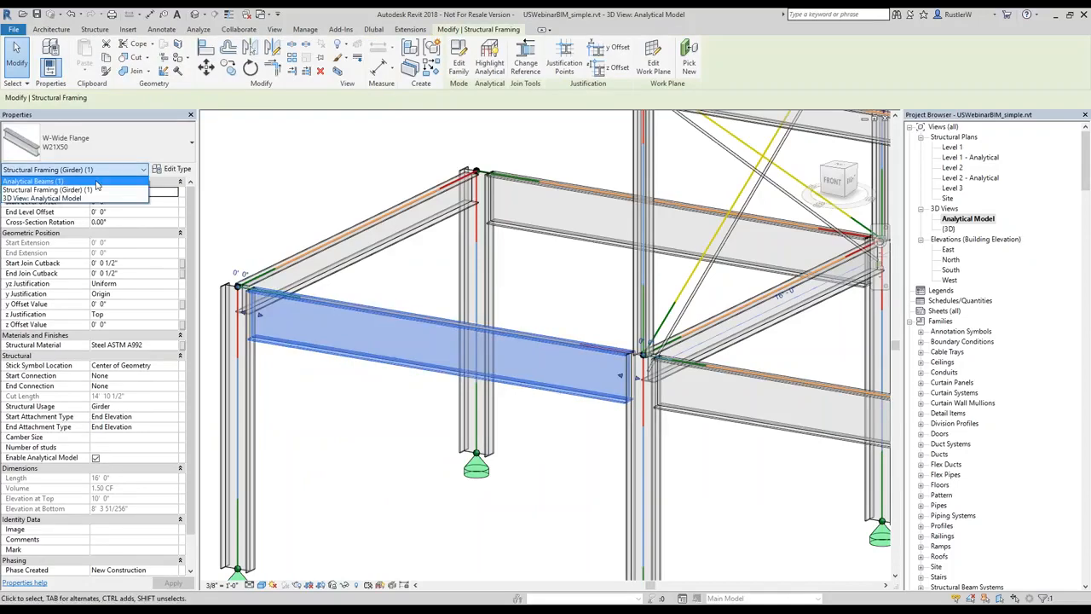
click(96, 181)
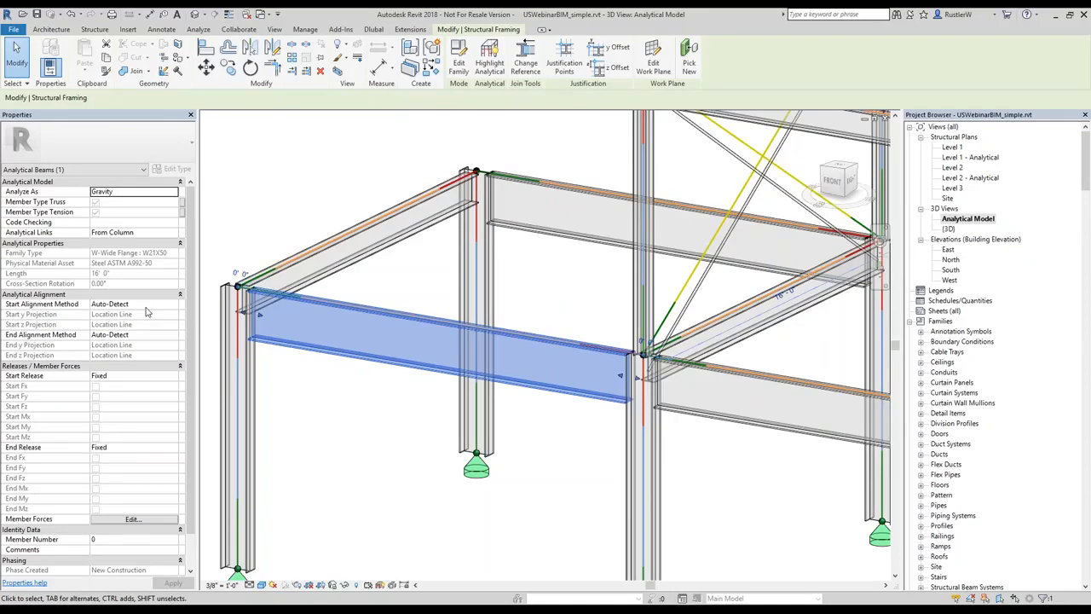
click(137, 303)
click(173, 304)
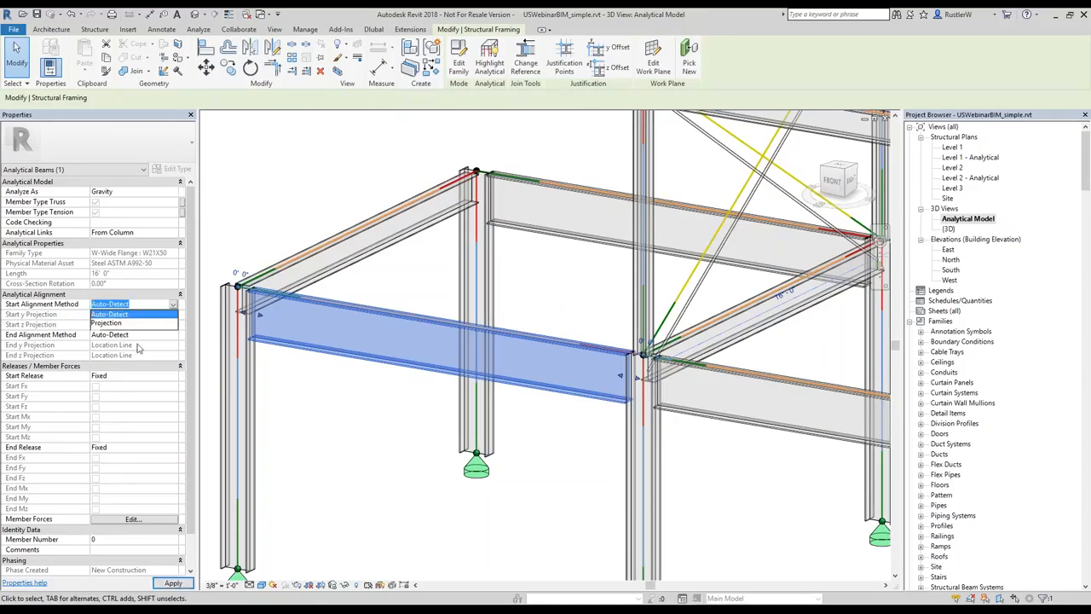
click(107, 322)
click(132, 334)
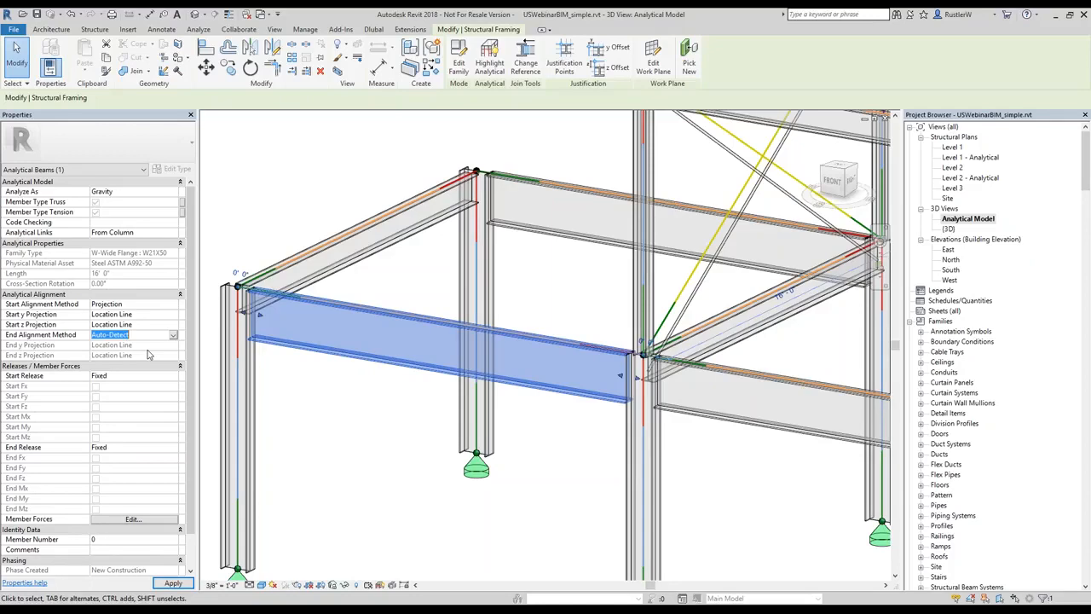
click(150, 334)
click(153, 353)
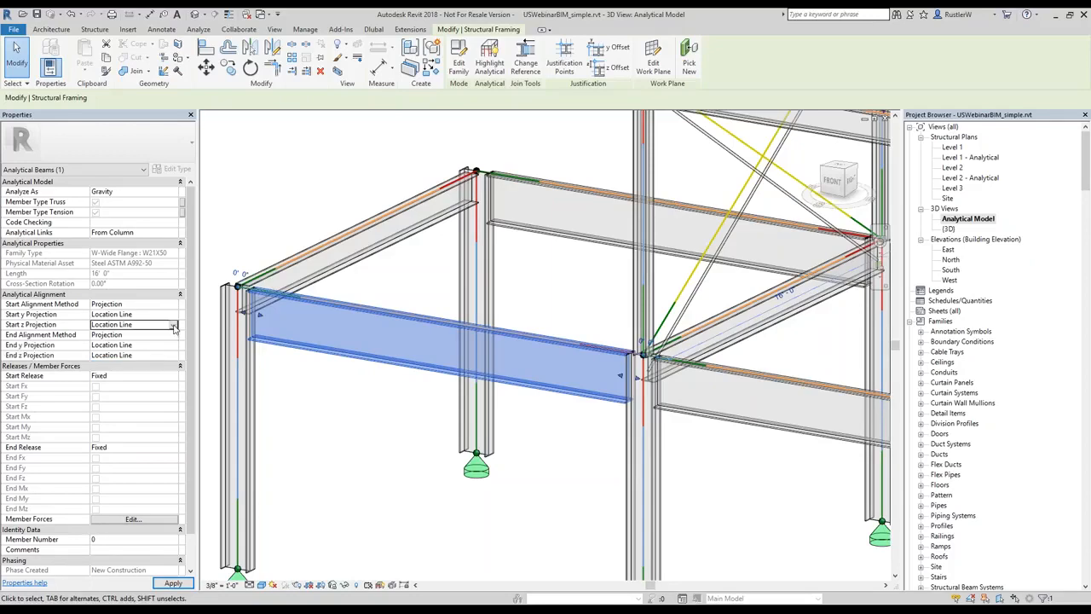
Step: Set the start and end z projections of the girder's analytical beam to Center of Element
click(173, 326)
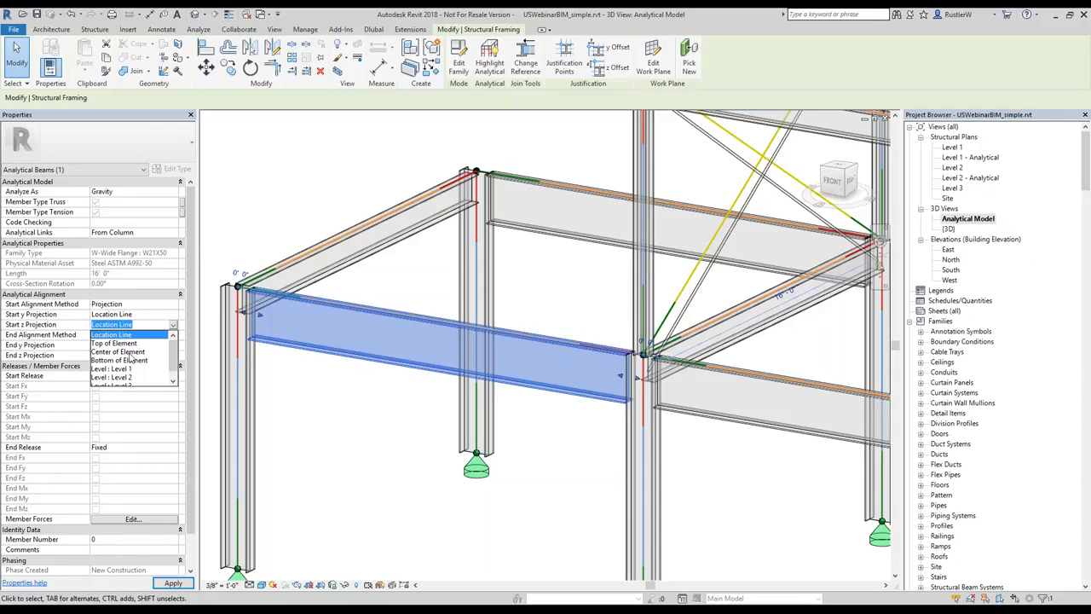
click(127, 352)
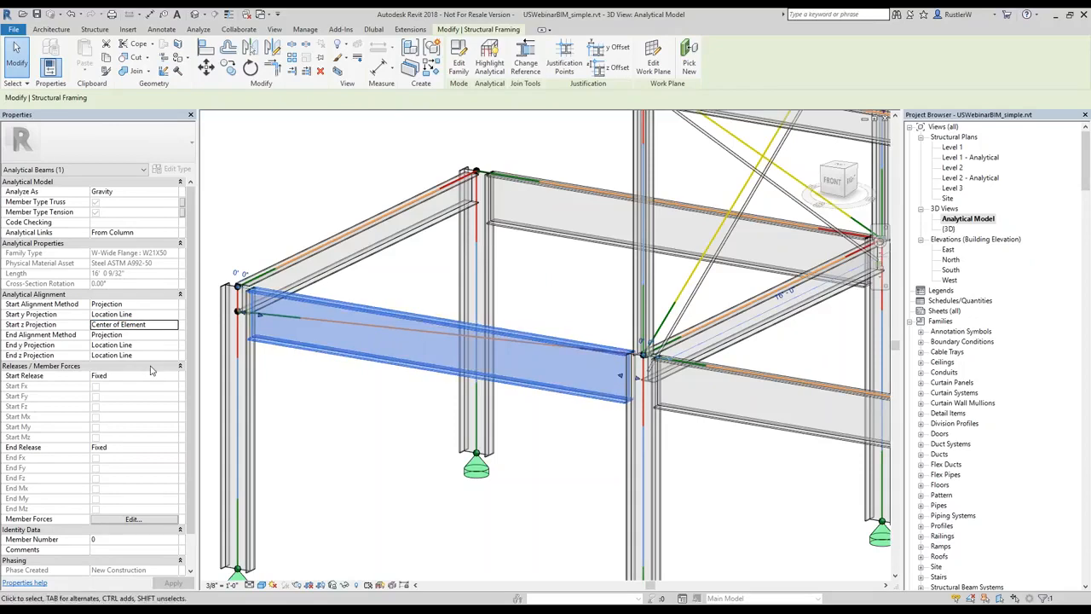
click(151, 355)
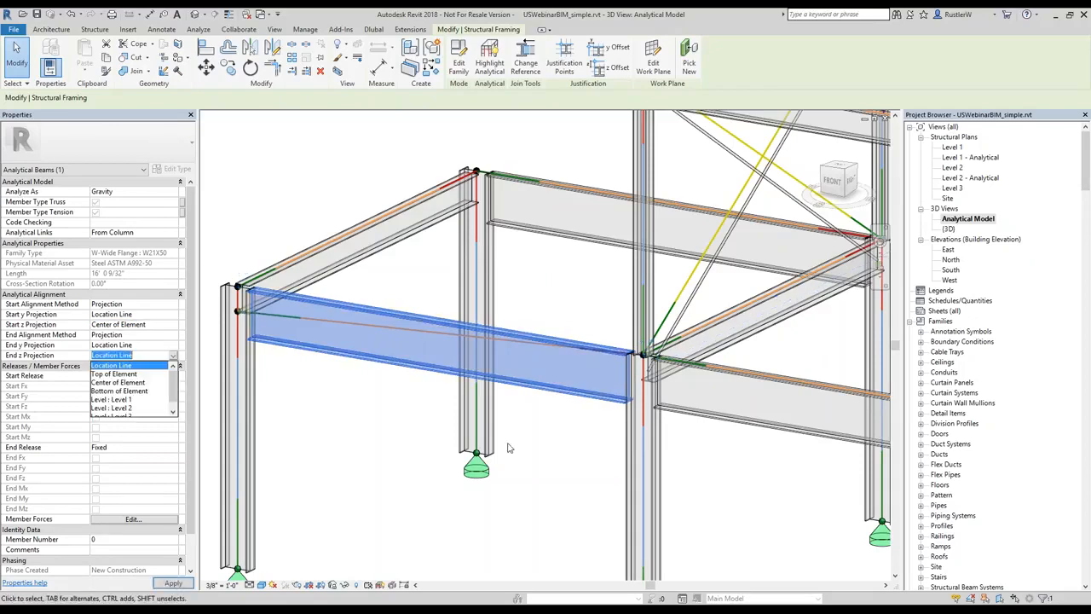
click(118, 382)
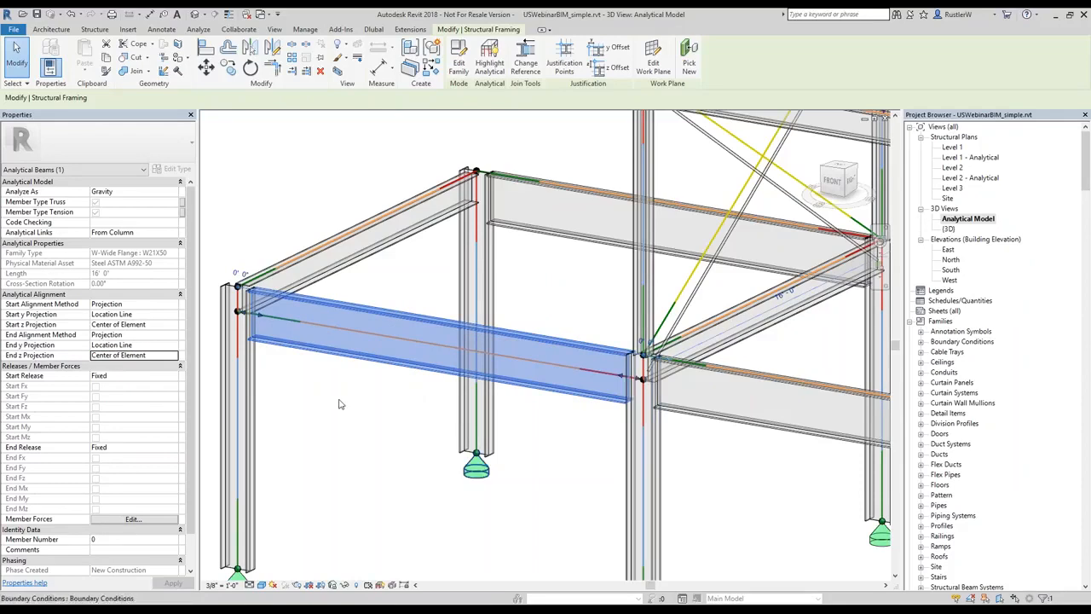
Step: Examine the analytical nodes where the front girder and the side beam meet the corner column
scroll(468, 462, down, 1)
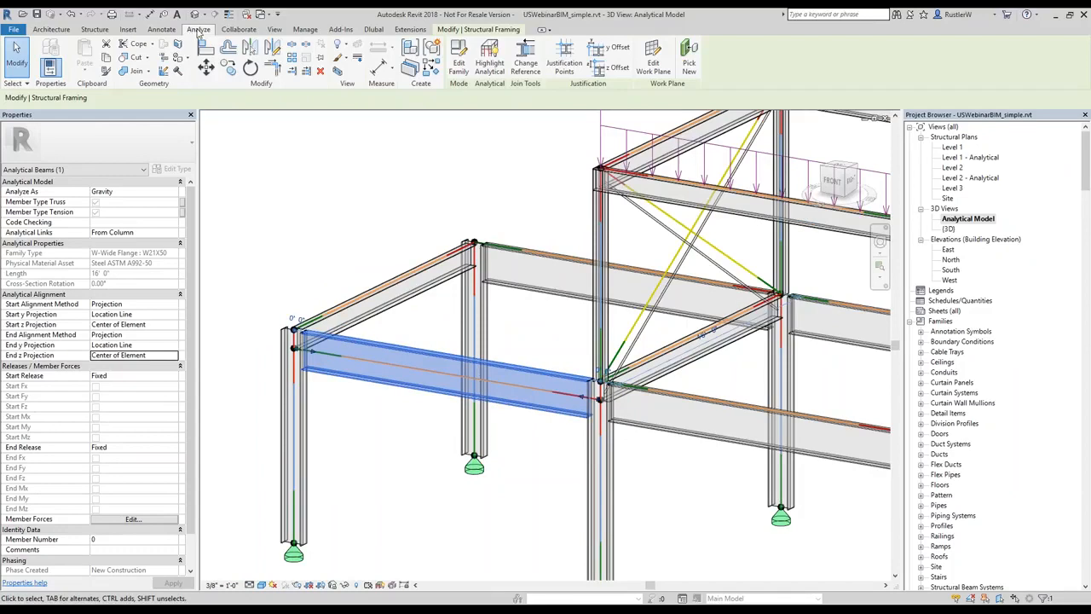
click(199, 29)
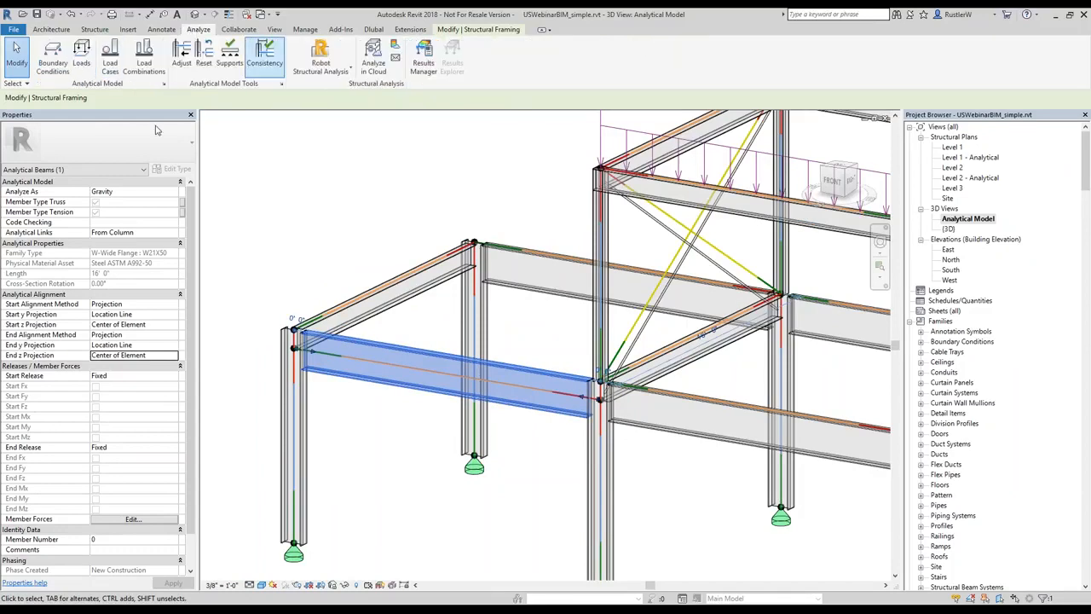
click(53, 56)
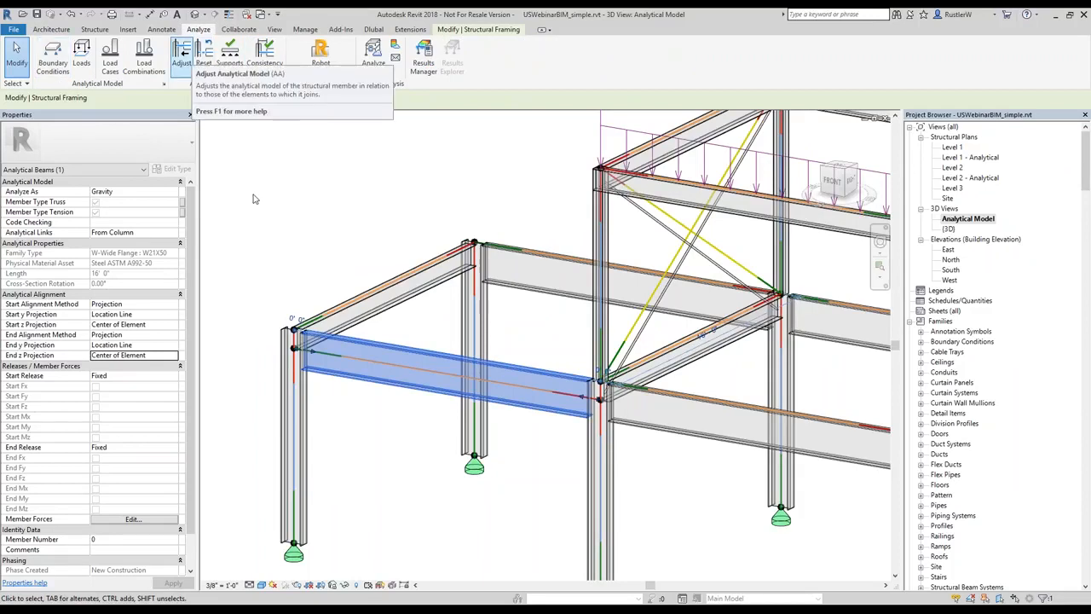
scroll(298, 356, up, 1)
click(295, 347)
scroll(299, 337, up, 1)
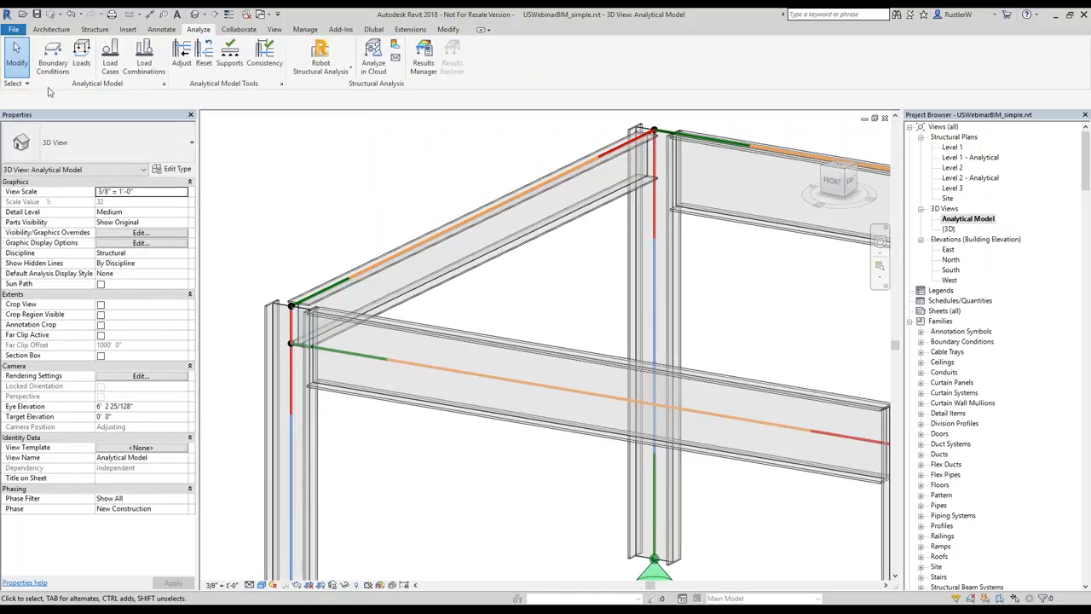
Step: Start a point boundary condition, review its State options, and inspect the existing supports at the column bases
click(51, 68)
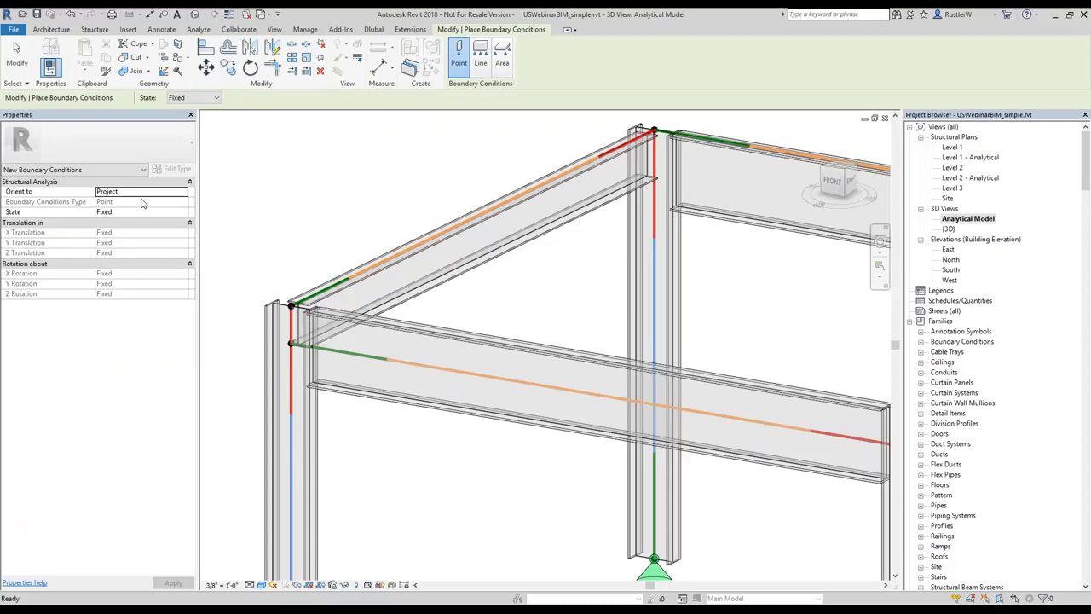
click(142, 212)
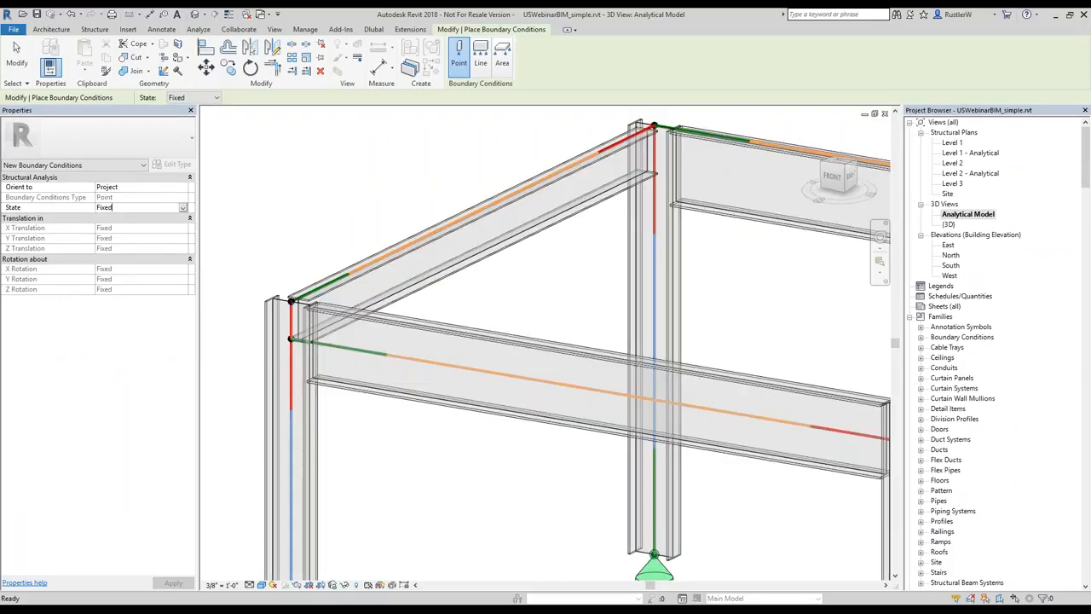
click(182, 208)
middle_drag(460, 358, 460, 356)
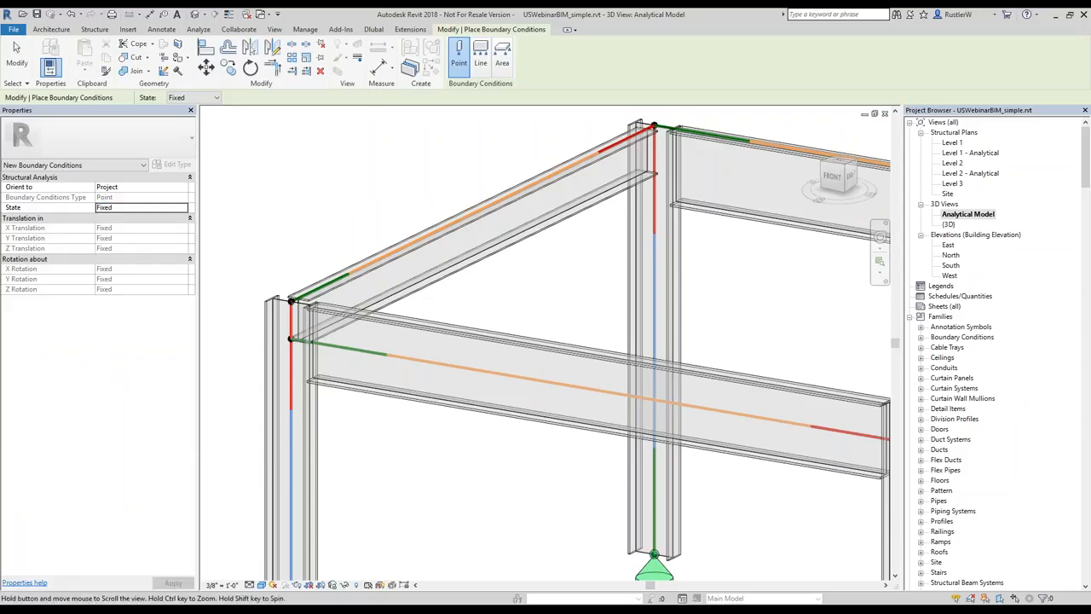
middle_drag(537, 568, 453, 414)
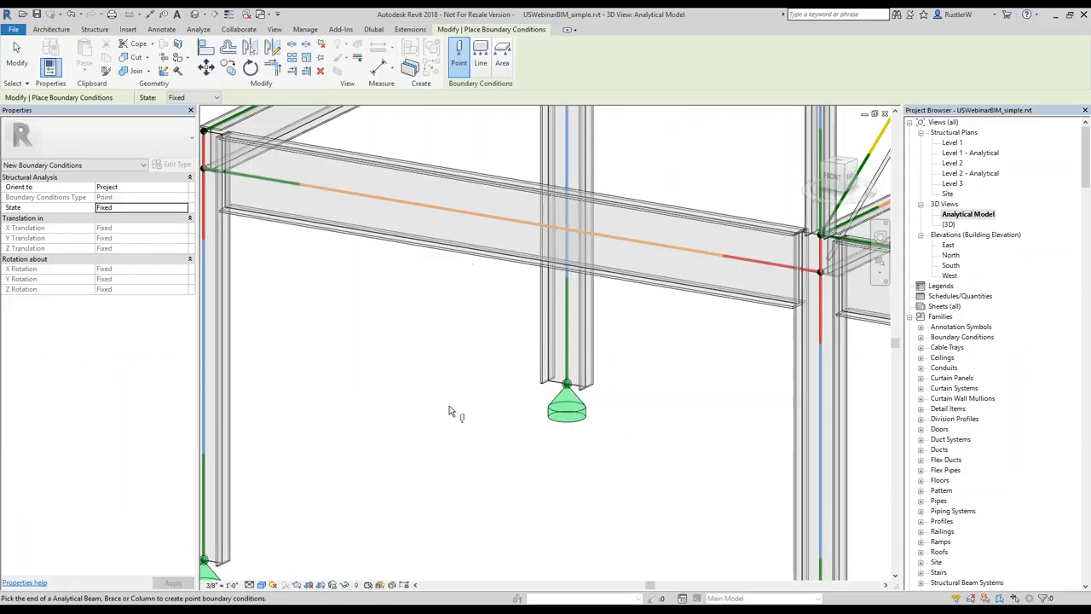
scroll(451, 411, down, 1)
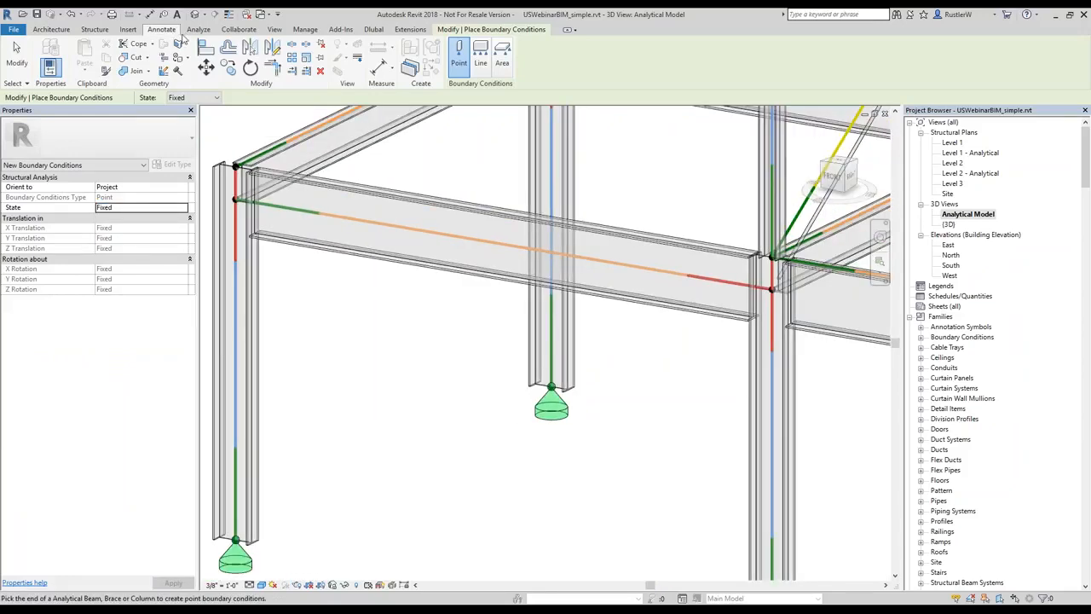
click(198, 29)
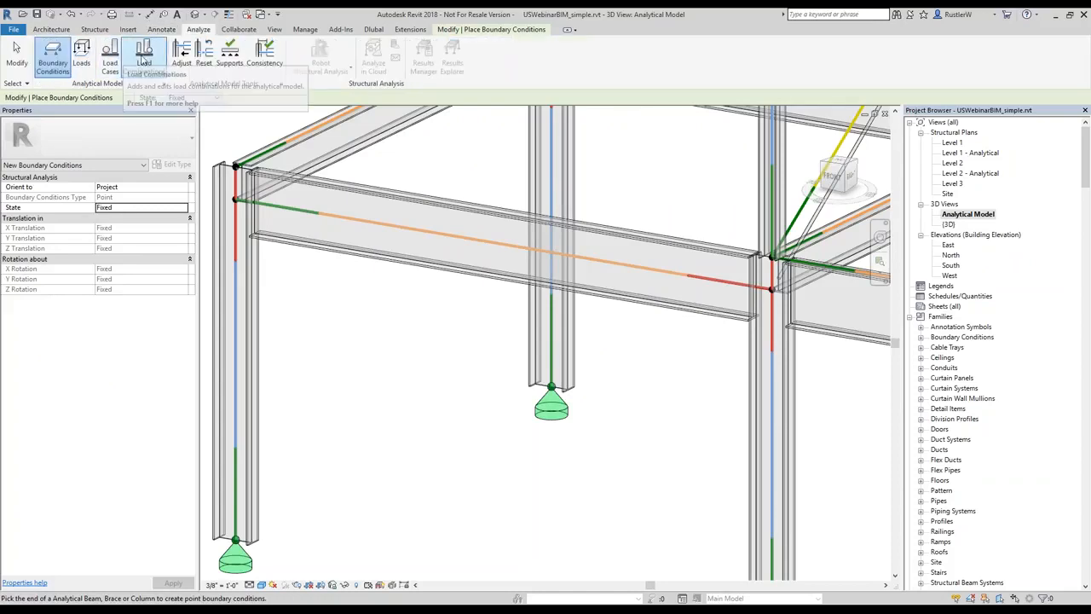
Step: Start a point load, review its placement settings, leave the command, and look over the existing loads on the frame
click(81, 59)
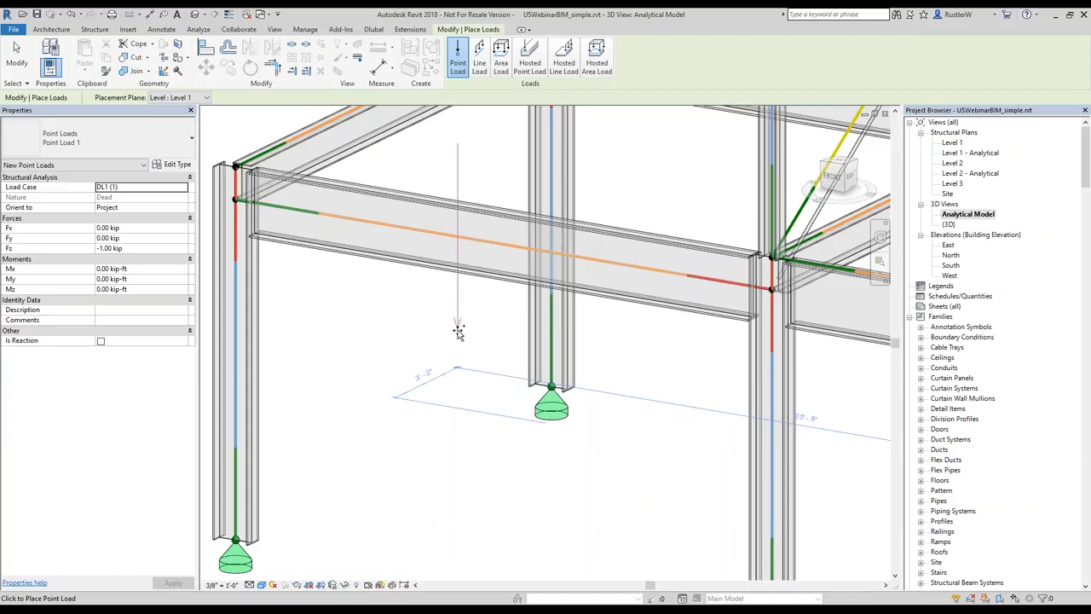
key(Escape)
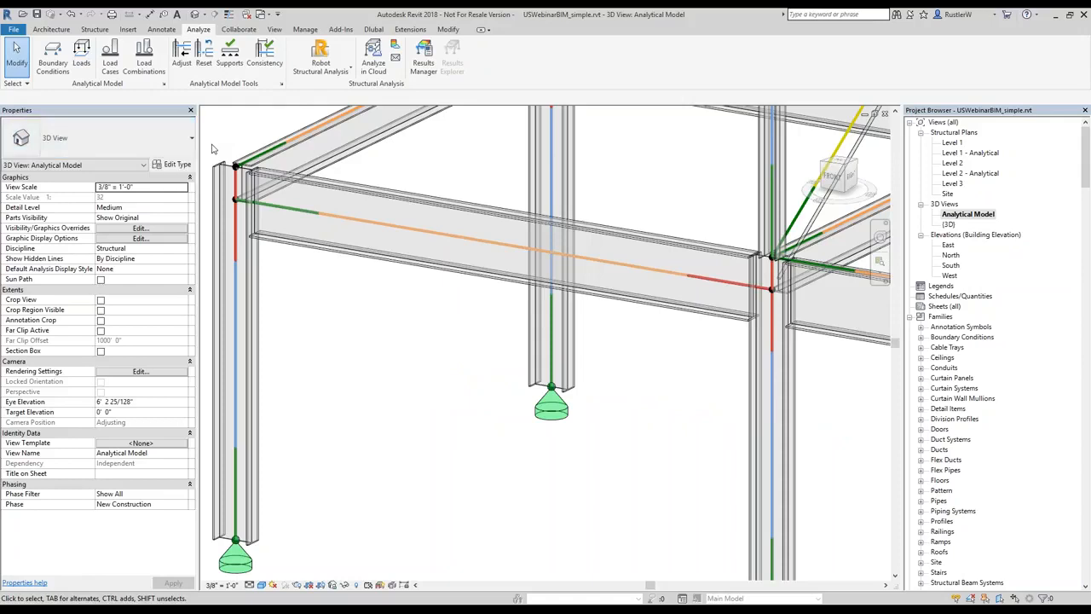
click(153, 66)
scroll(550, 449, down, 3)
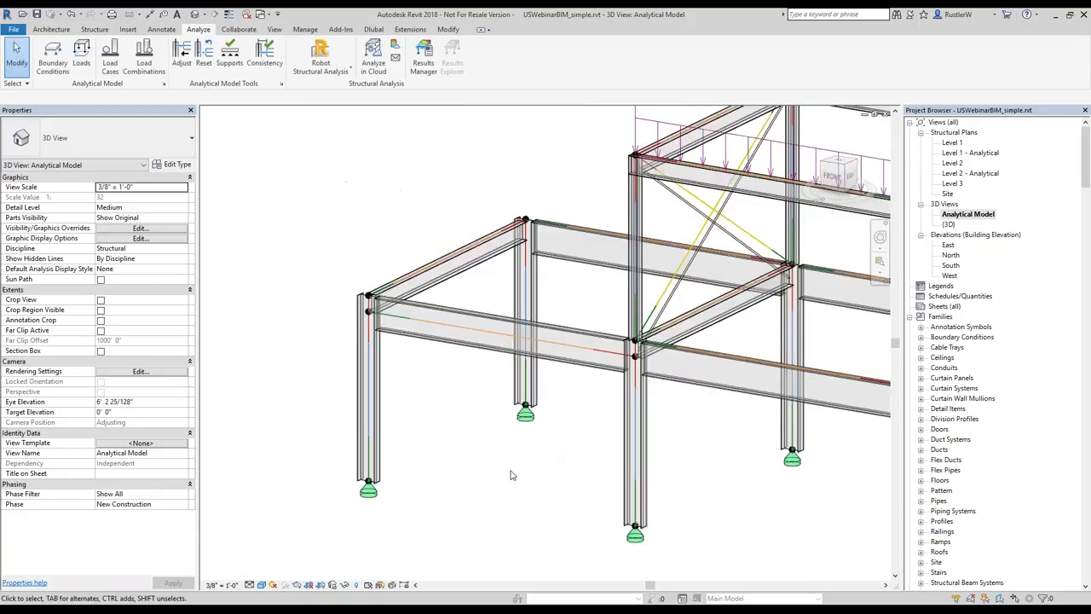
middle_drag(622, 451, 530, 492)
middle_drag(565, 454, 529, 468)
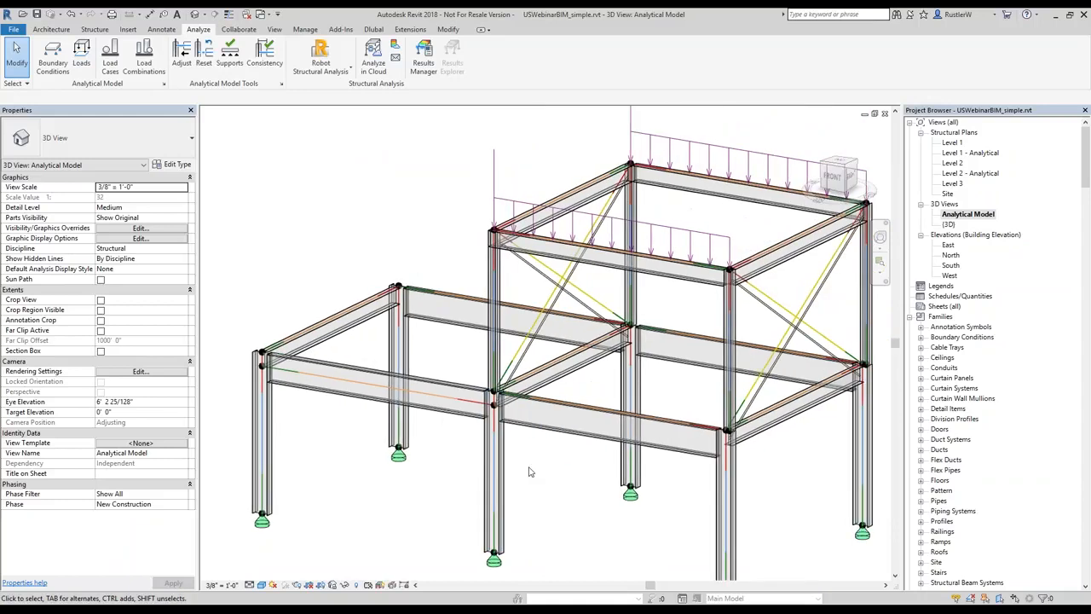
scroll(530, 468, down, 1)
scroll(499, 465, up, 1)
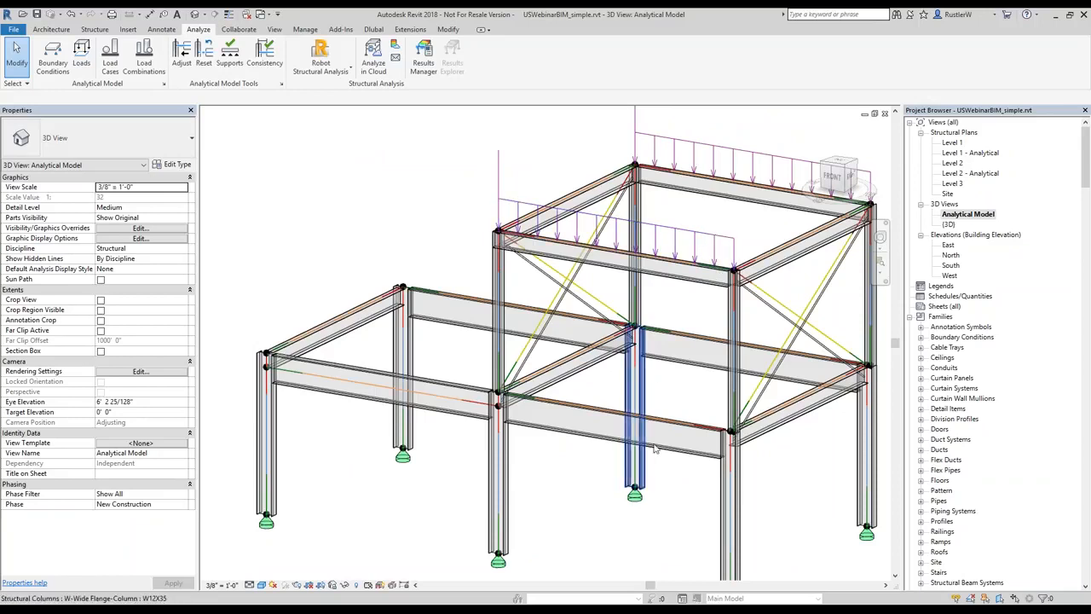
scroll(639, 469, down, 1)
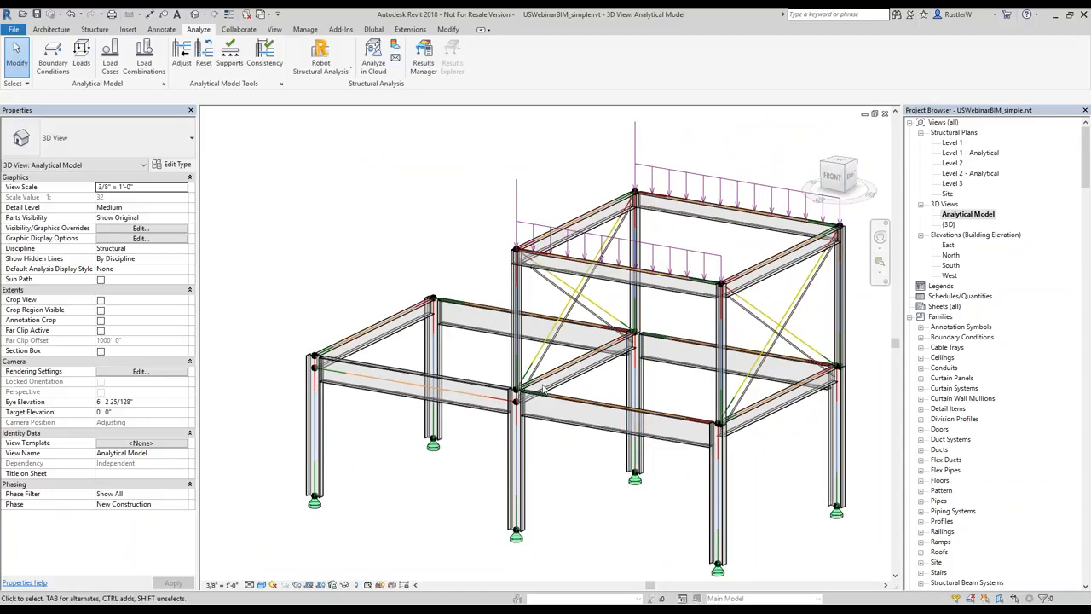
Step: Check the Member Type Tension property of an upper-storey diagonal brace and review the Dlubal Link parameters for the project
scroll(543, 389, up, 3)
middle_drag(798, 394, 710, 406)
click(747, 369)
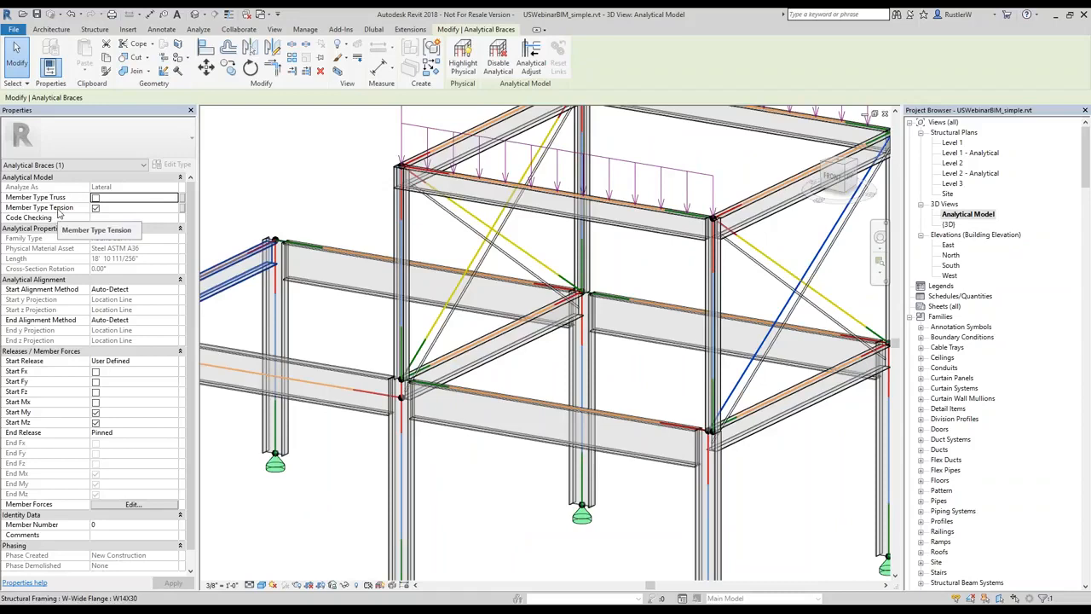
click(322, 185)
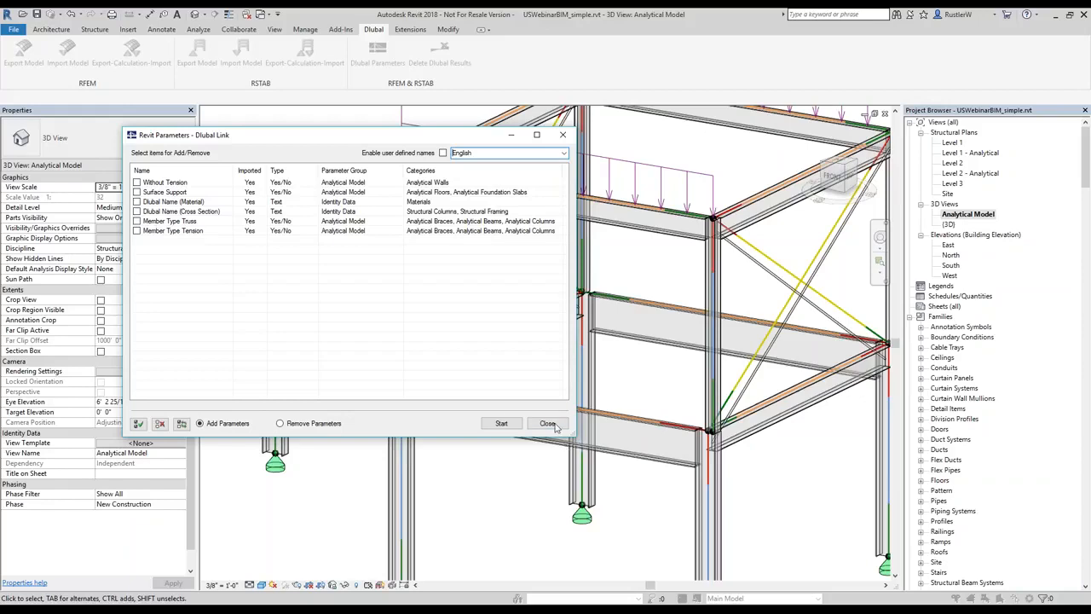
click(504, 422)
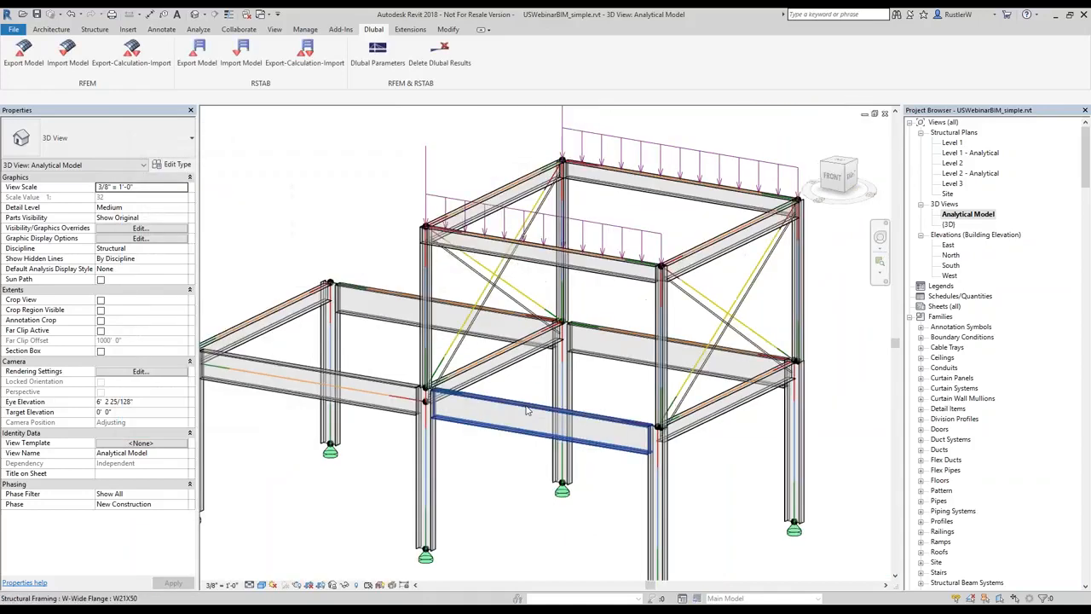
Step: Look through the W-Wide Flange section types under the Structural Framing families and collapse that list
scroll(940, 451, down, 10)
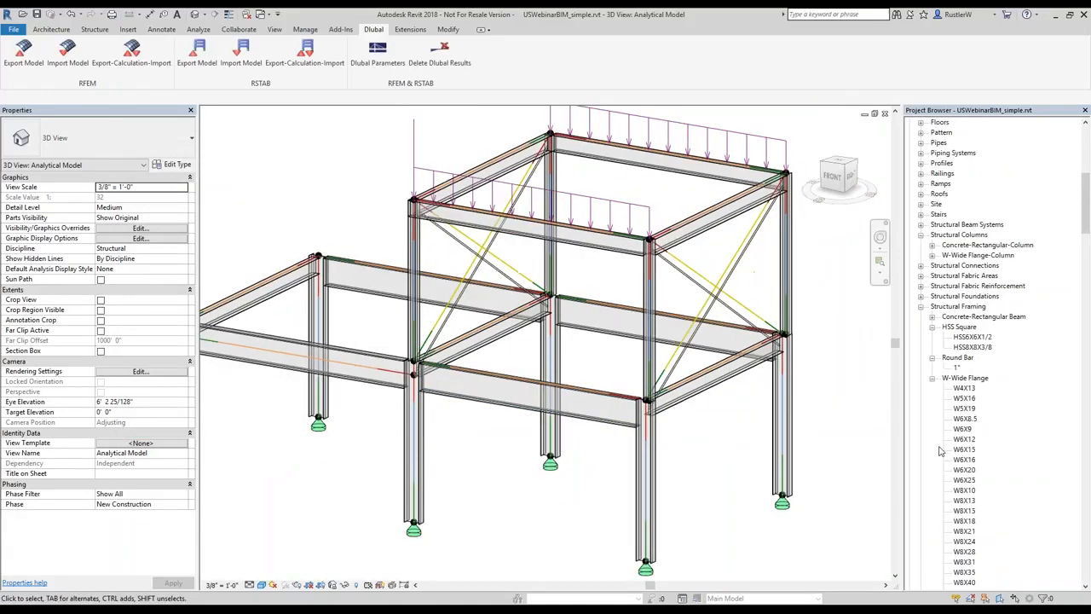
scroll(940, 451, down, 7)
scroll(946, 340, up, 4)
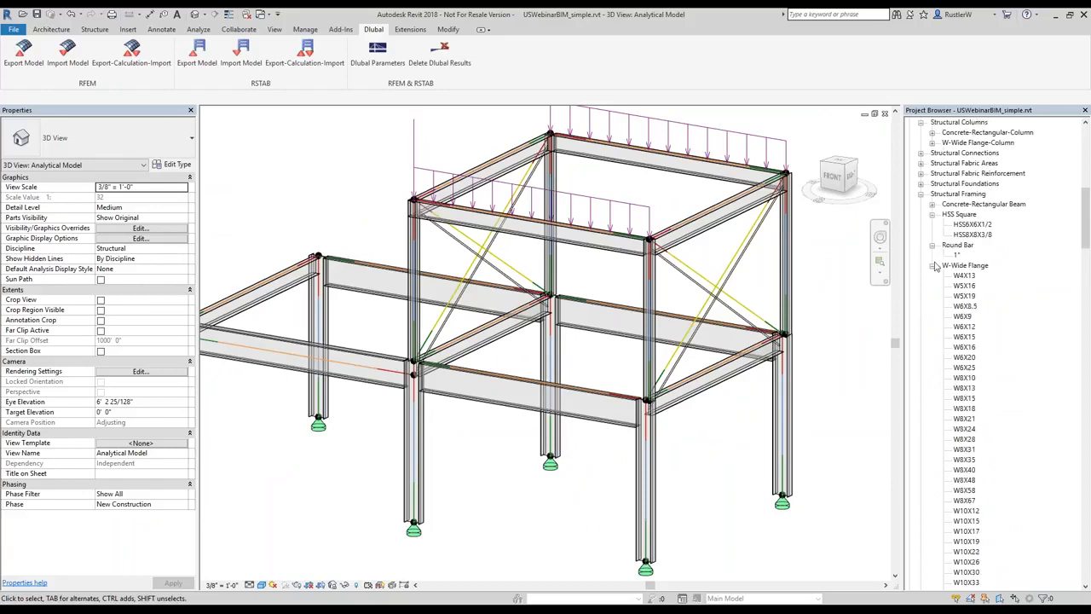
scroll(964, 442, down, 2)
scroll(964, 443, down, 10)
scroll(956, 470, down, 4)
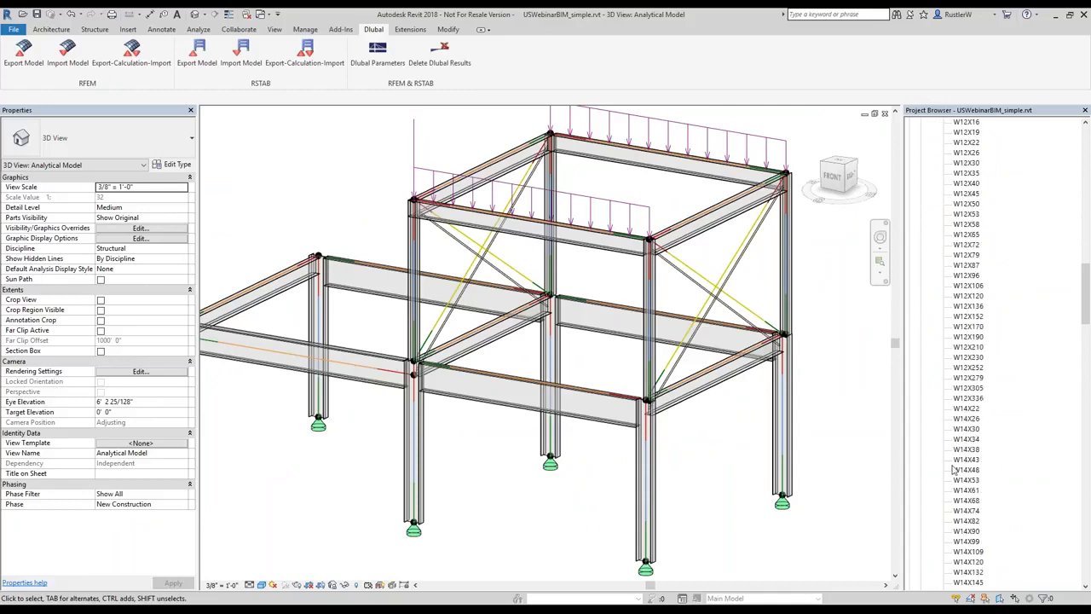
scroll(945, 383, up, 10)
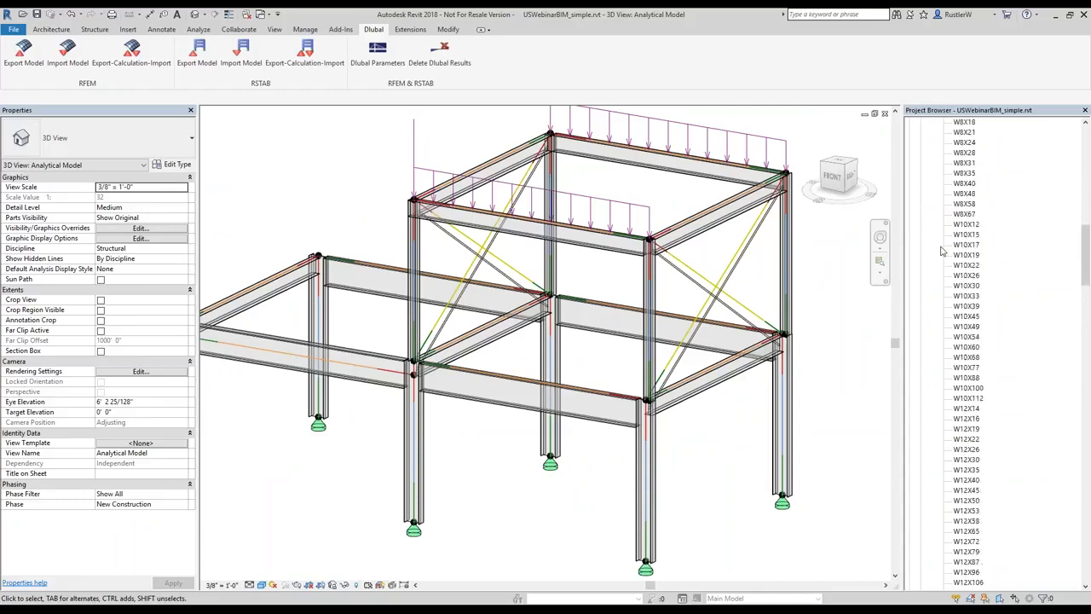
scroll(937, 221, up, 6)
scroll(934, 199, up, 1)
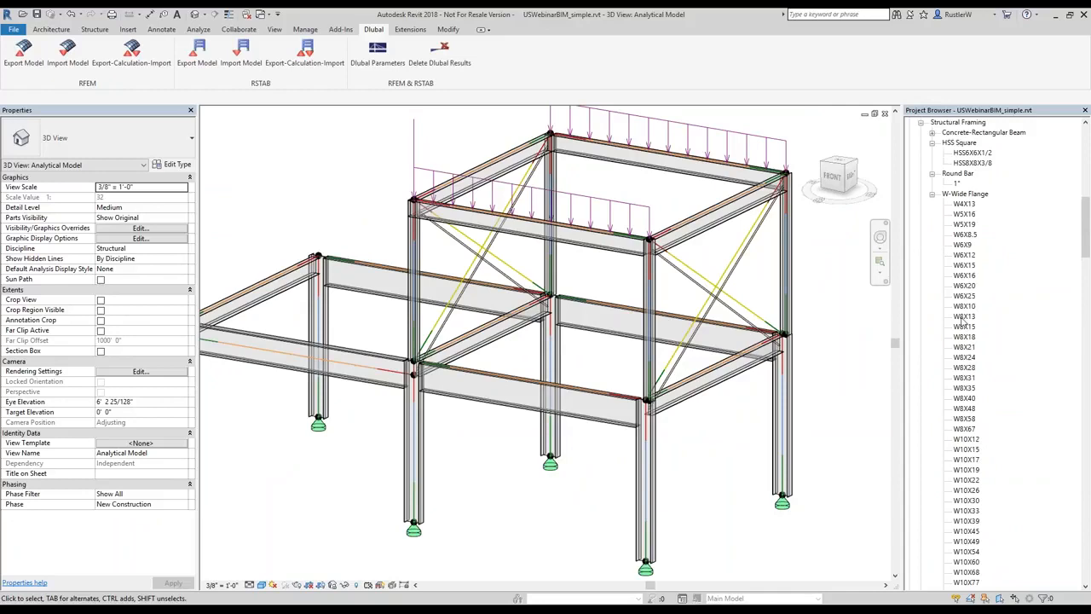
click(933, 194)
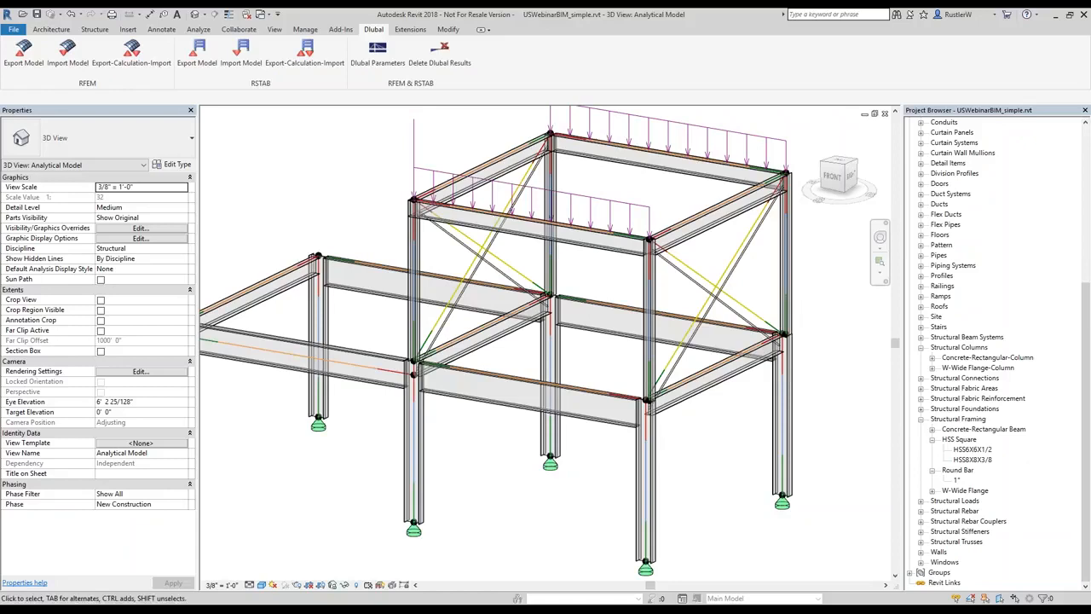
Step: Set the RFEM export to create a new structure, with material names taken from the 'Dlubal name' parameter
scroll(609, 366, down, 2)
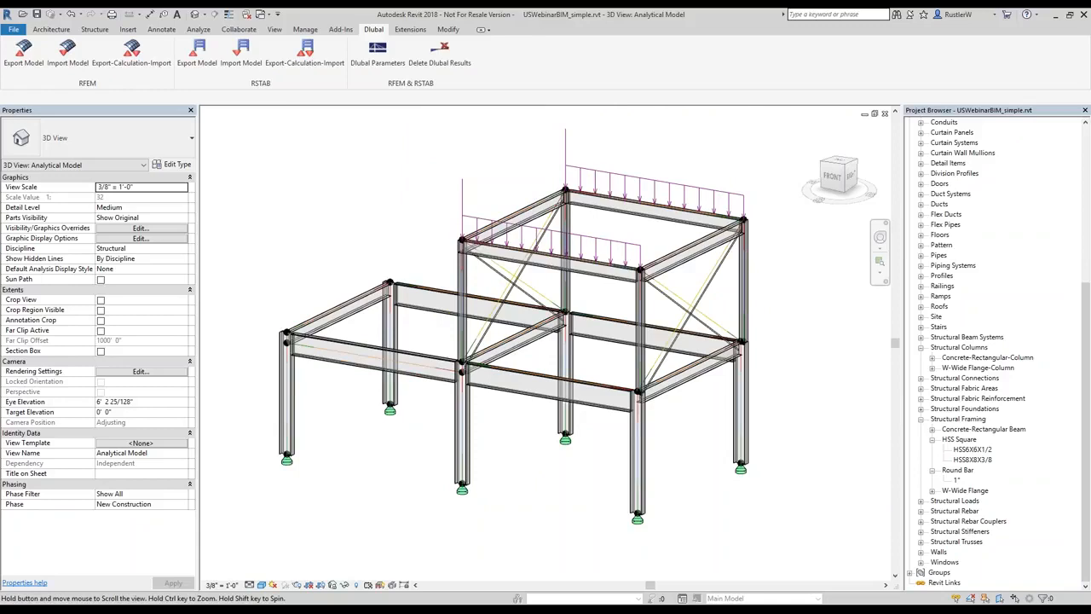
scroll(516, 434, up, 2)
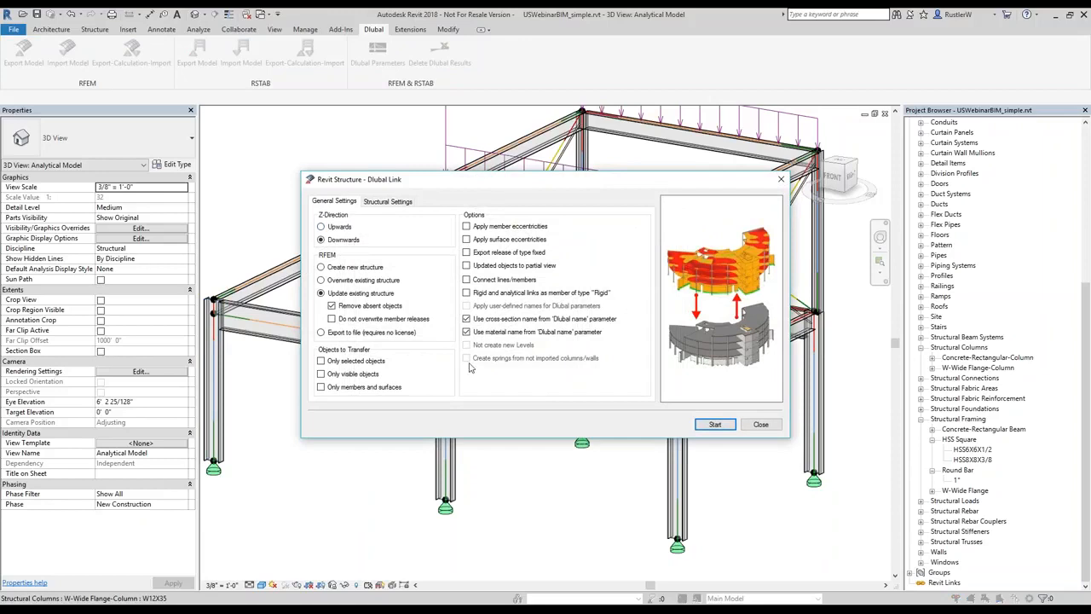
click(331, 269)
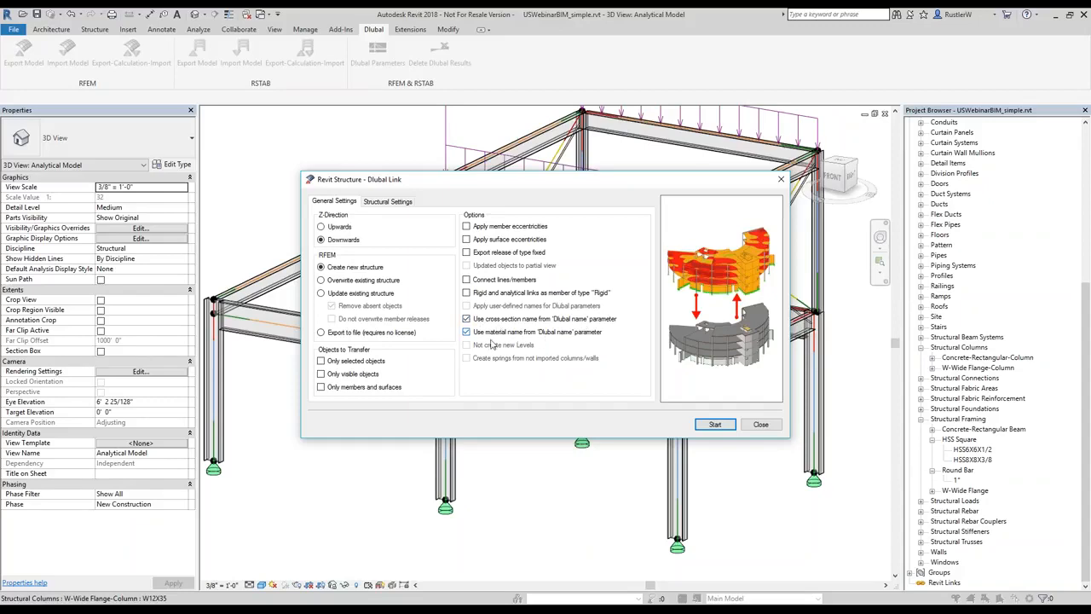
click(466, 331)
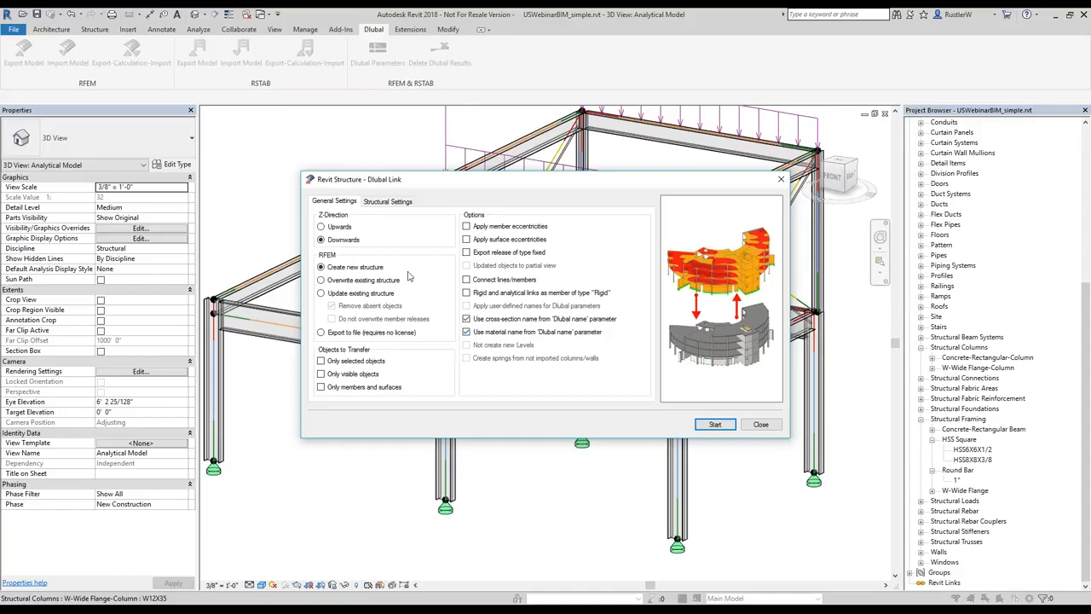
Step: Review the structural export settings, keep self-weight in load case DL1, and export the model to RFEM
click(384, 202)
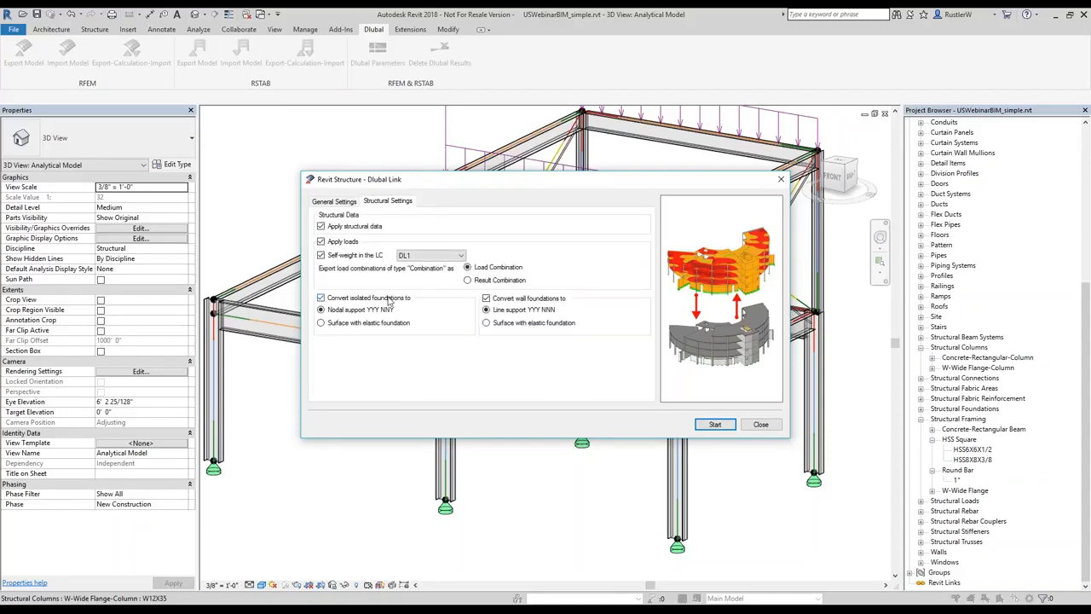
click(414, 257)
click(448, 301)
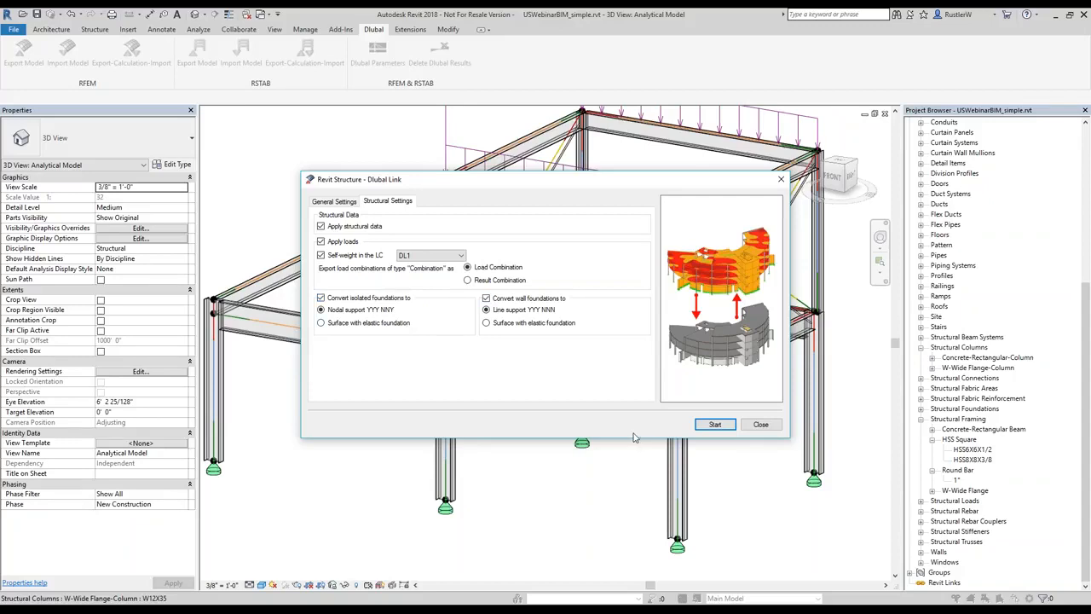
click(716, 425)
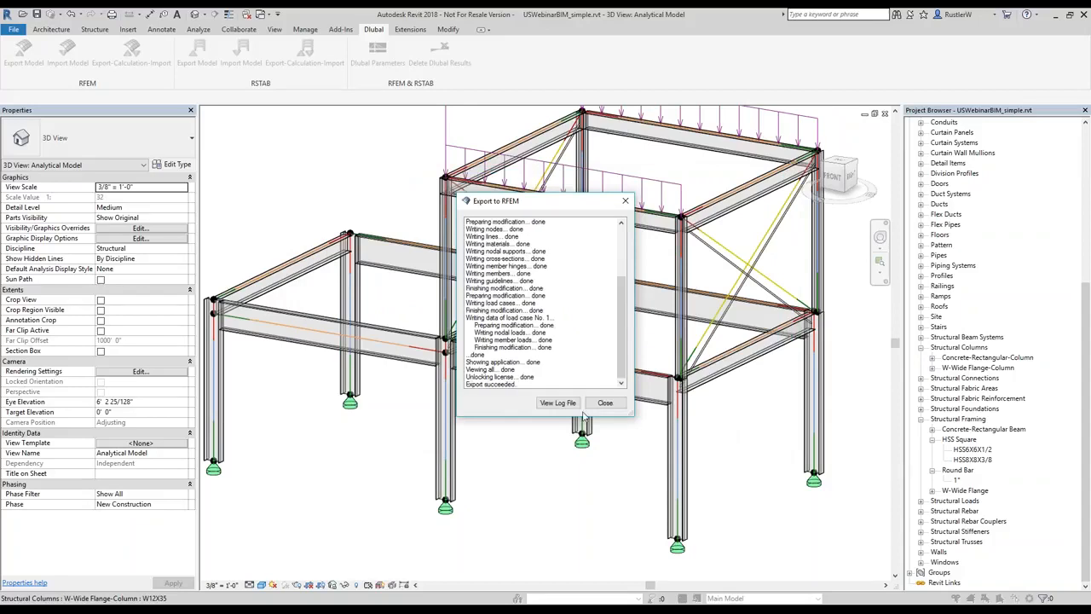
Step: Read through the export log's entries for nodes, lines, materials, supports, members and load cases, and close it
click(558, 403)
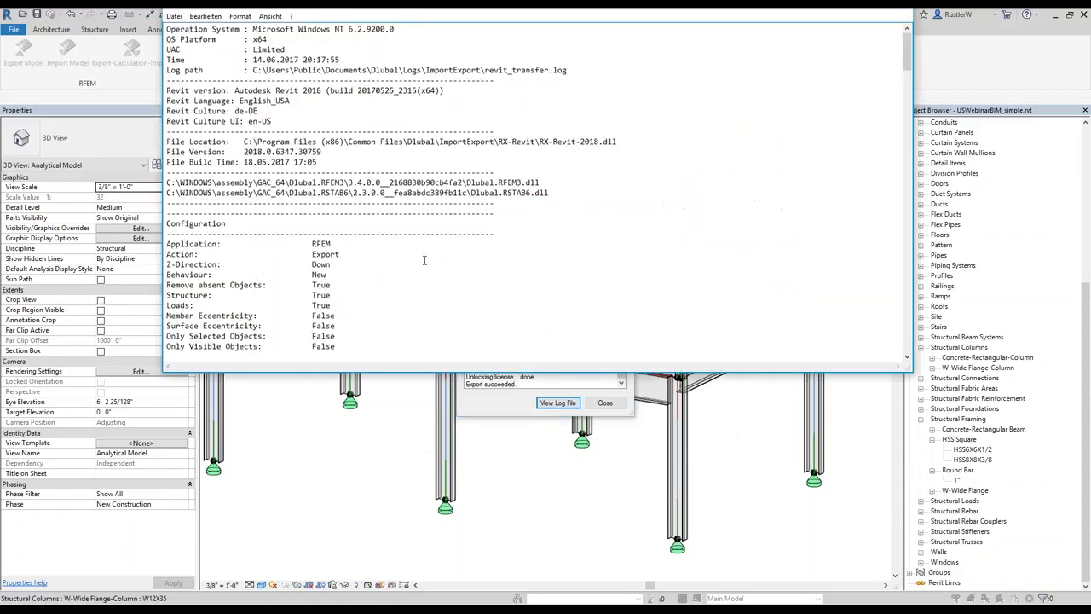
scroll(424, 260, down, 10)
scroll(409, 264, down, 9)
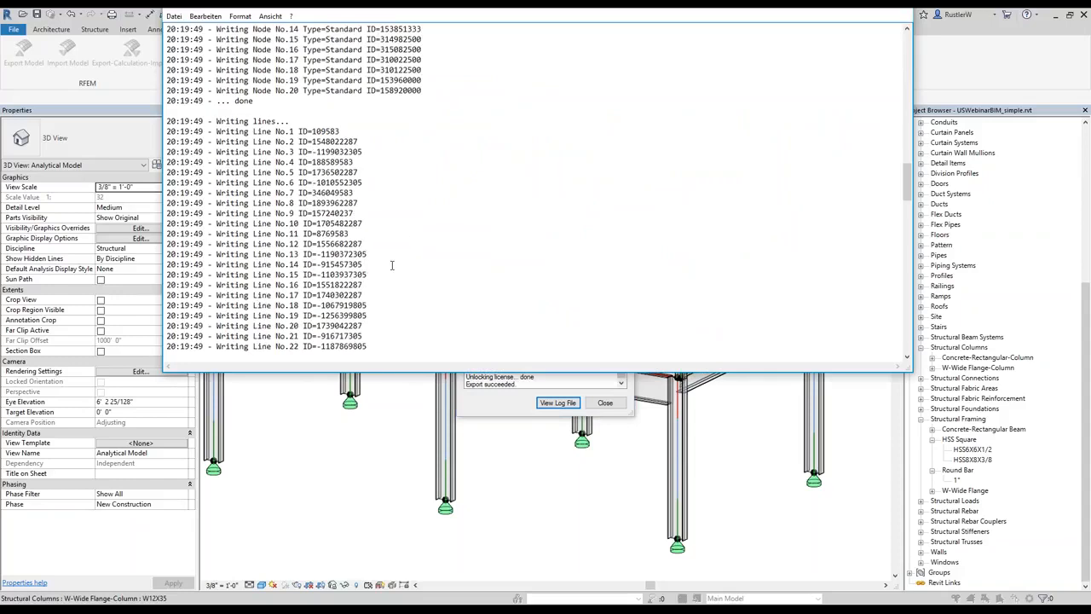
scroll(409, 261, down, 7)
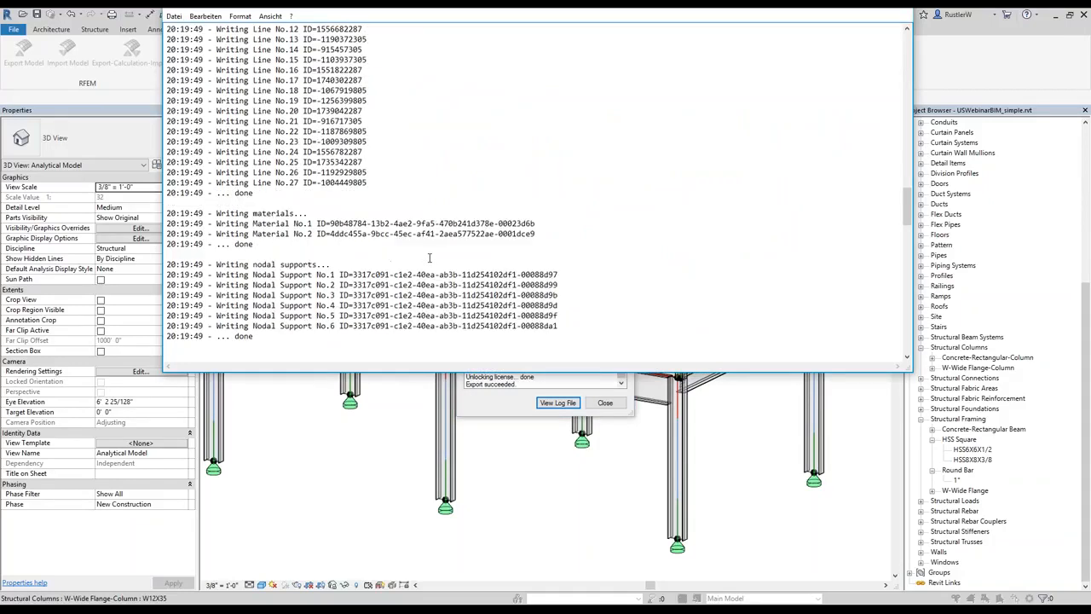
scroll(429, 257, down, 5)
scroll(456, 241, down, 18)
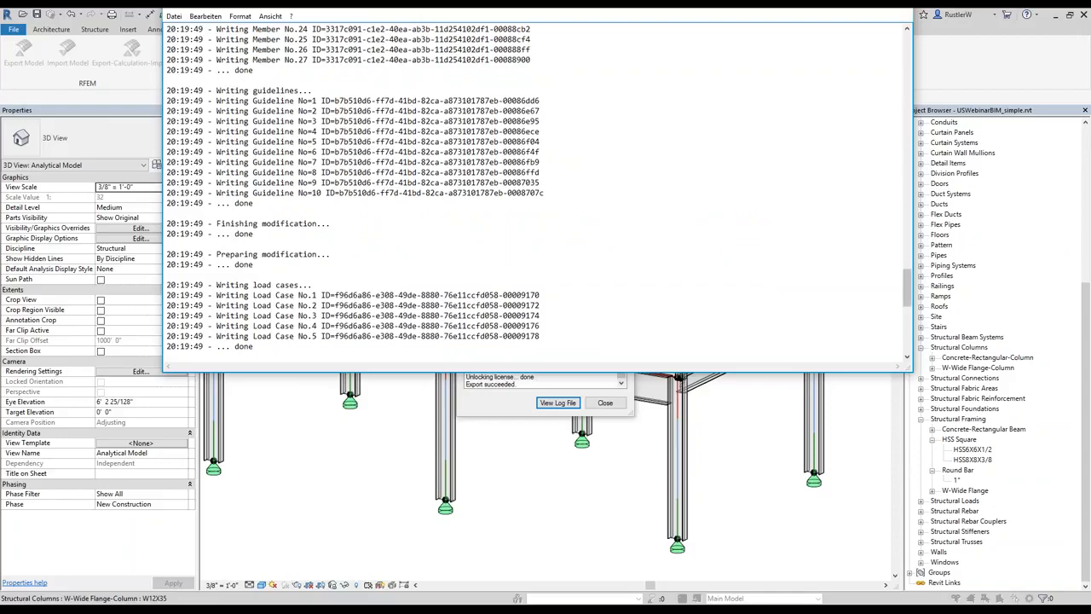
drag(913, 371, 956, 511)
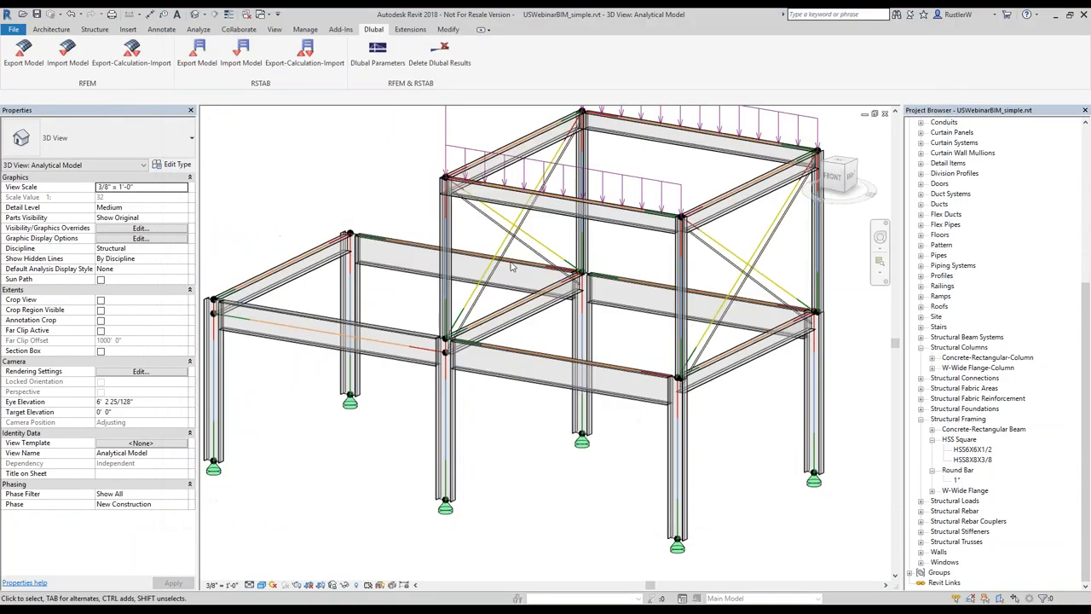
Step: Switch to RFEM, maximize the USWebinarBIM_simple model window, and bring the exported frame into close view
key(alt+Tab)
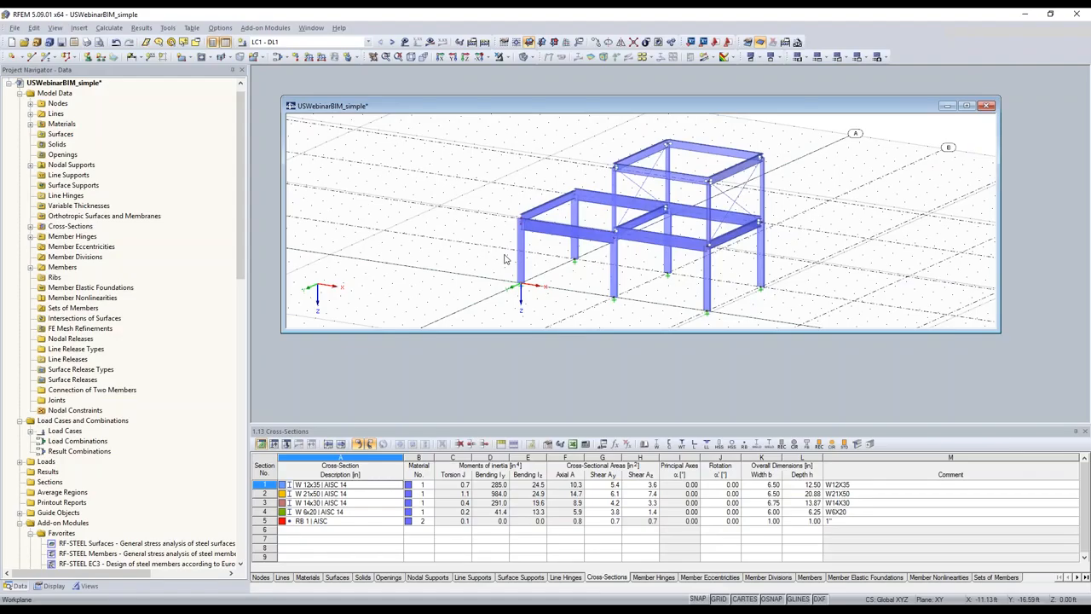
double_click(539, 106)
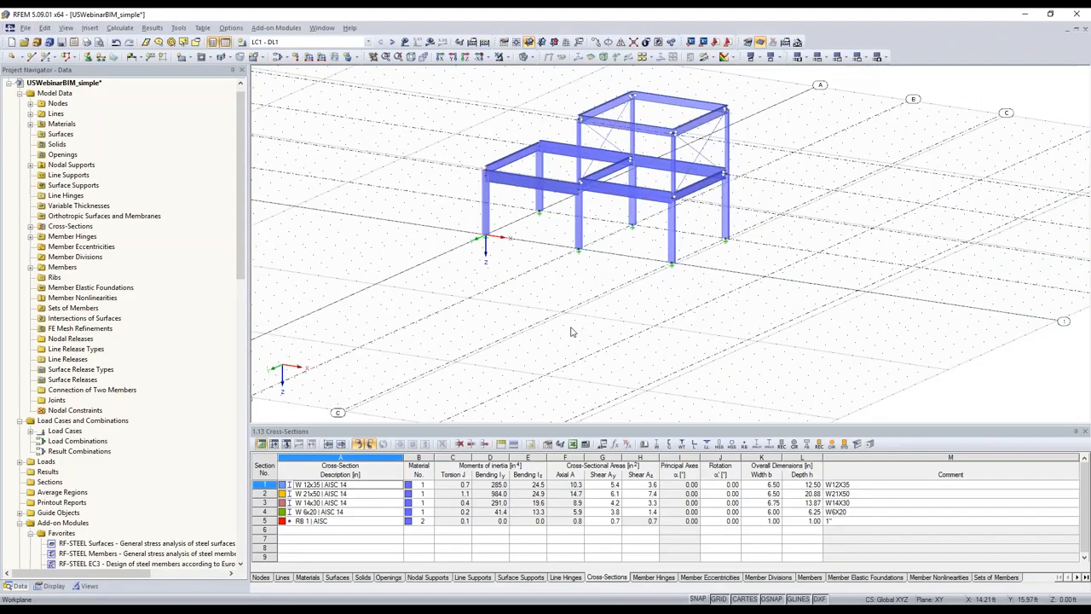
scroll(573, 332, up, 4)
middle_drag(581, 207, 582, 330)
middle_drag(685, 226, 654, 245)
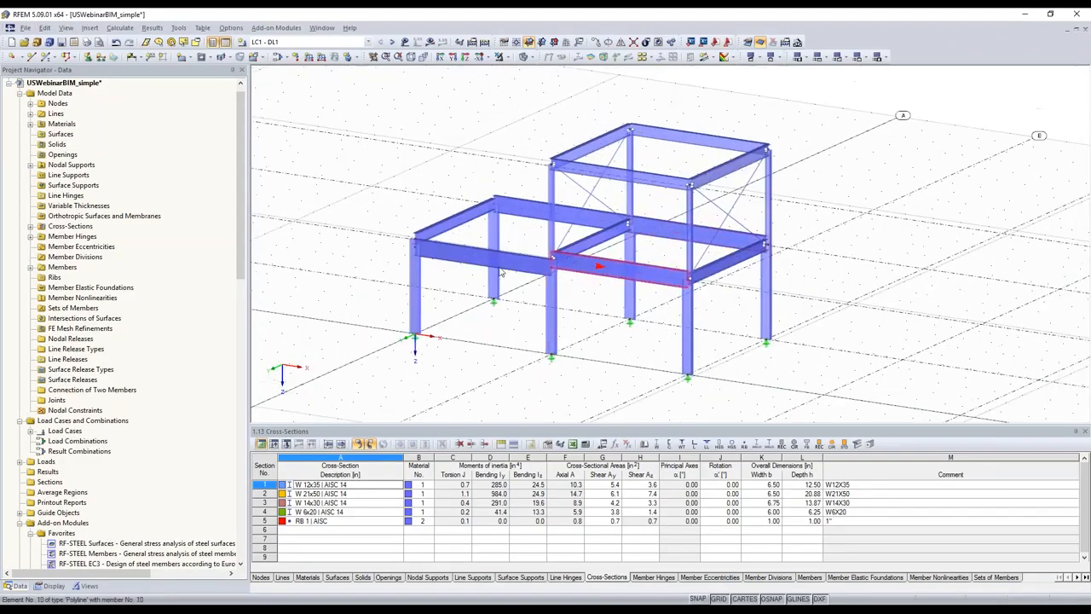
scroll(501, 273, up, 1)
Step: Compare the cross-section descriptions with their comments for the W 21x50 and RB 1 sections and inspect the matching members
click(341, 493)
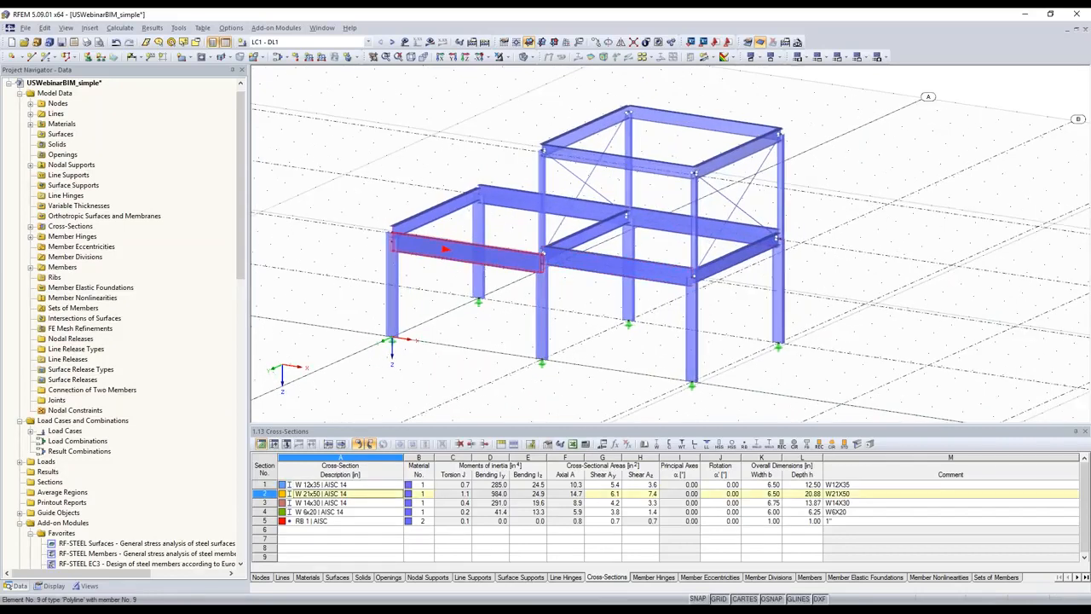
click(361, 494)
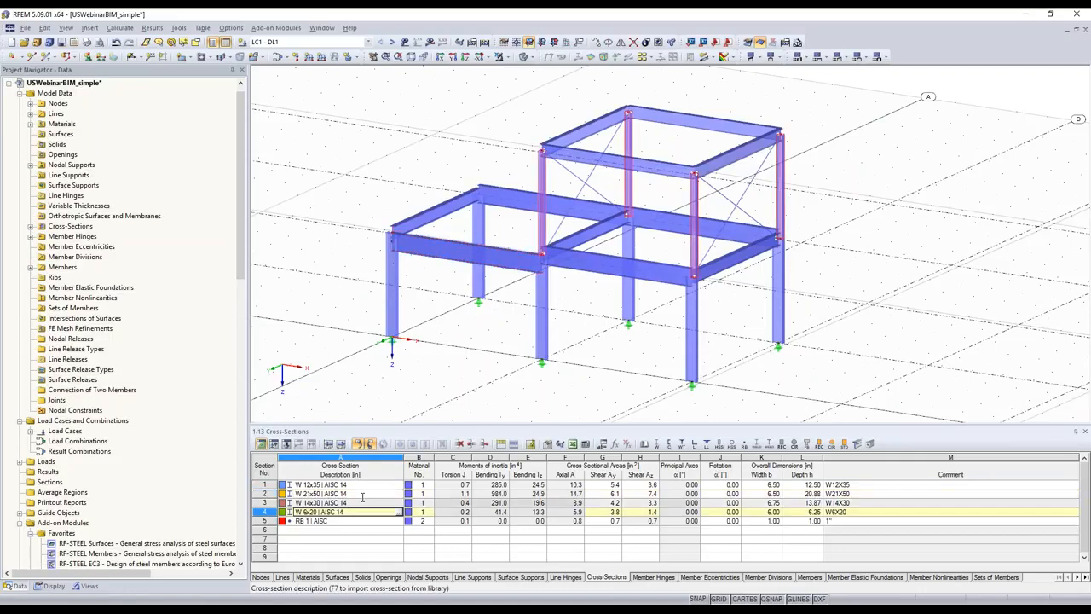
click(852, 493)
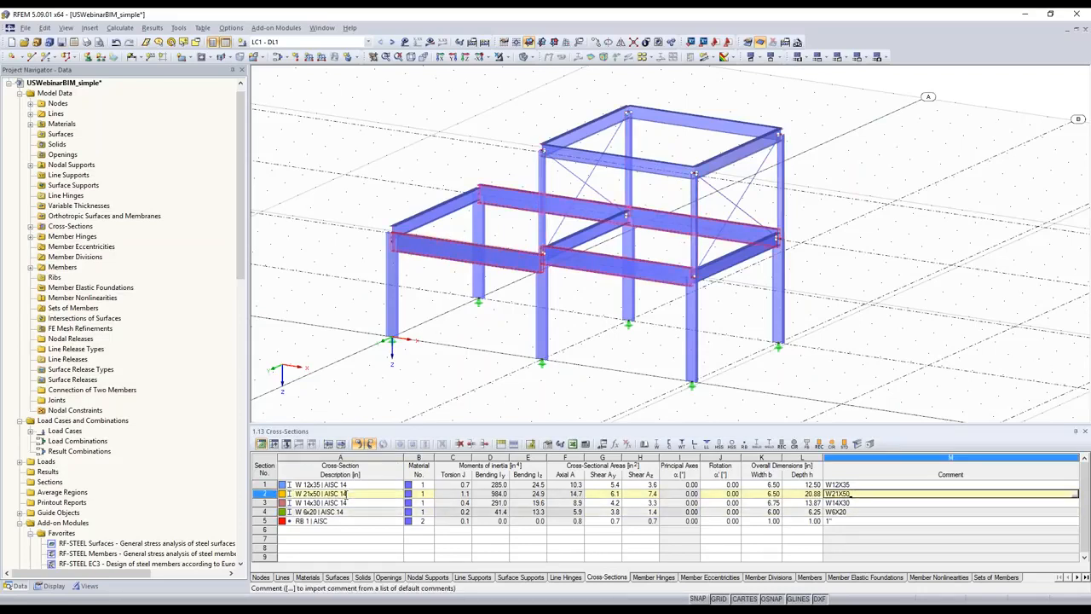
click(346, 493)
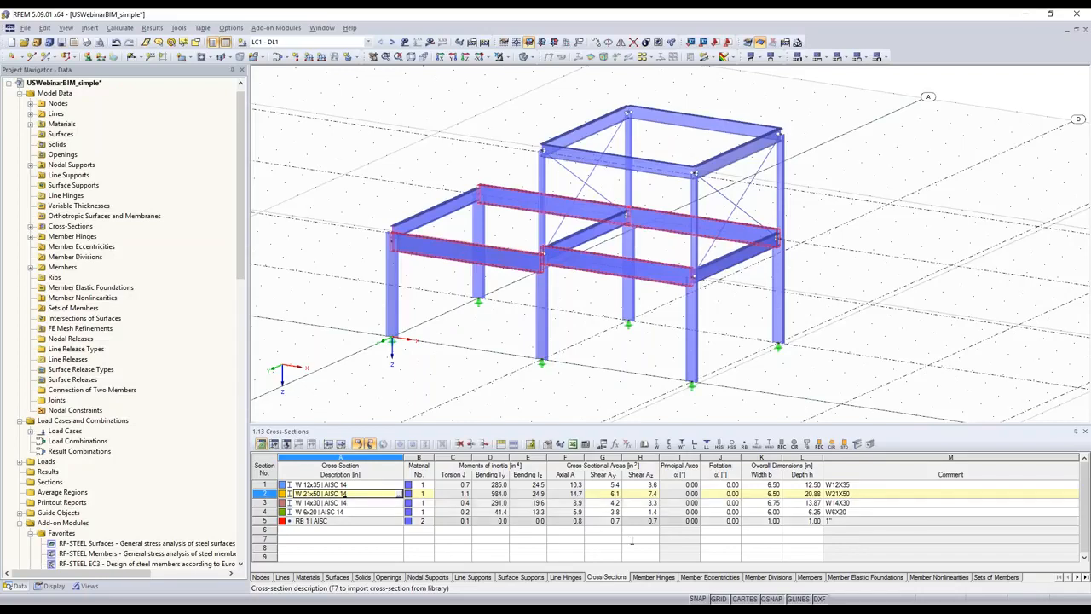
click(906, 521)
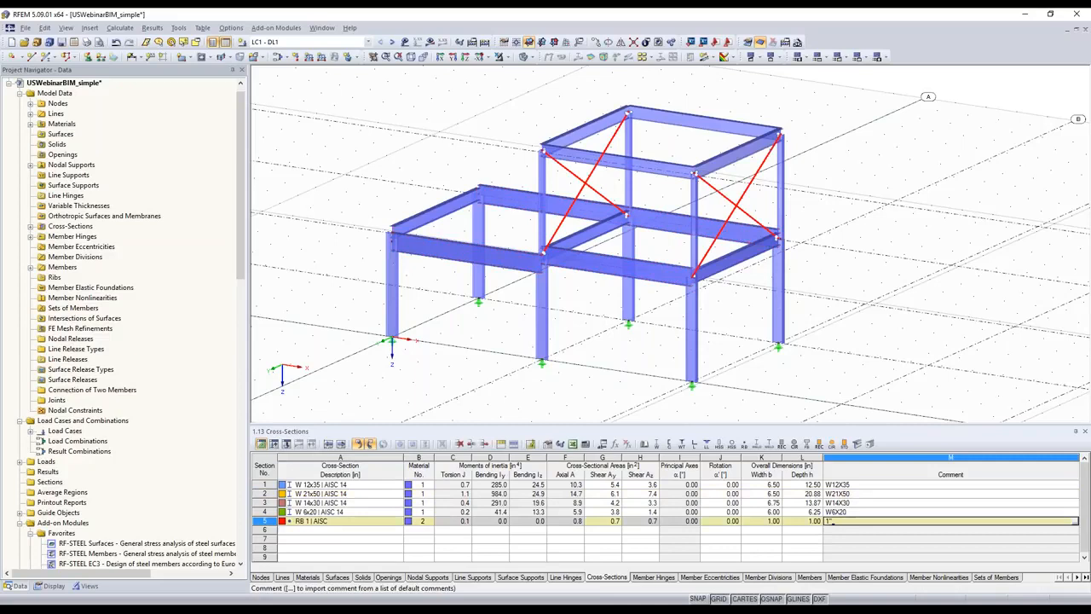
Step: Inspect the material table's Steel A992 and Steel A36 entries and highlight the members using Steel A36
click(374, 521)
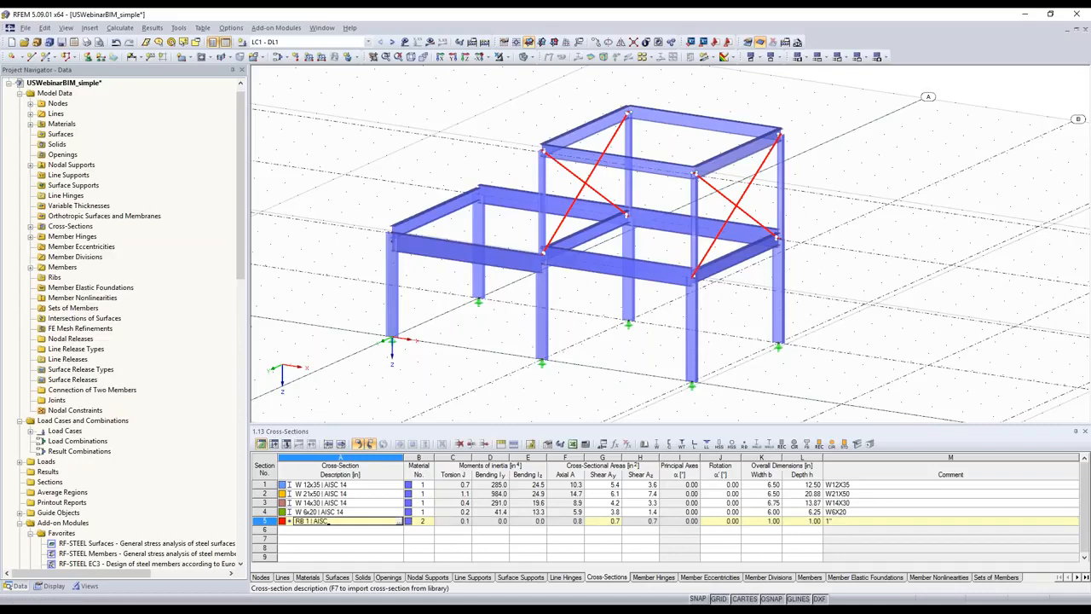
click(307, 578)
click(341, 521)
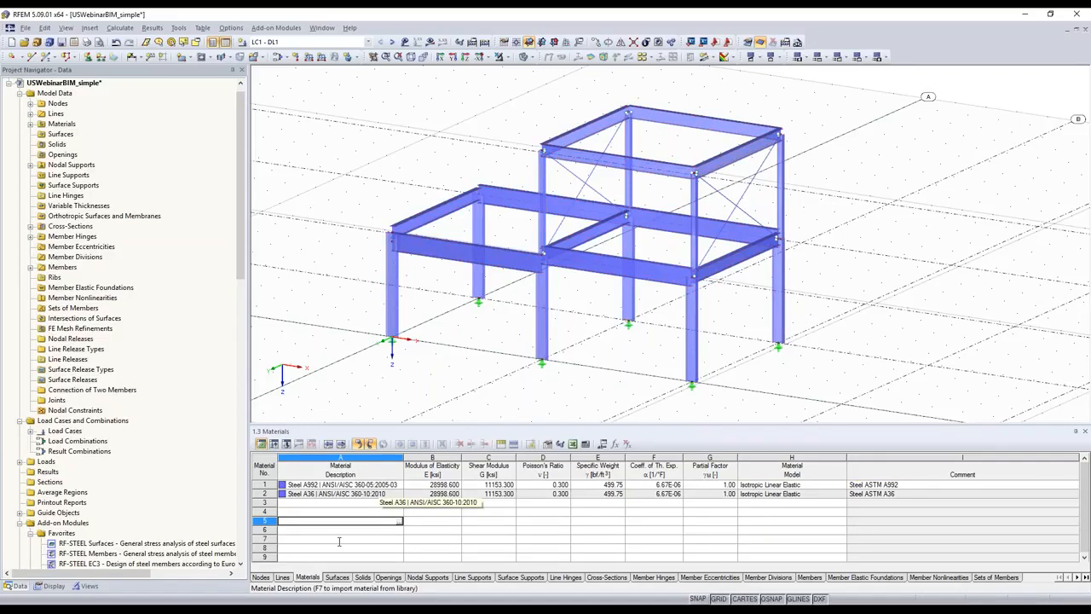
click(341, 493)
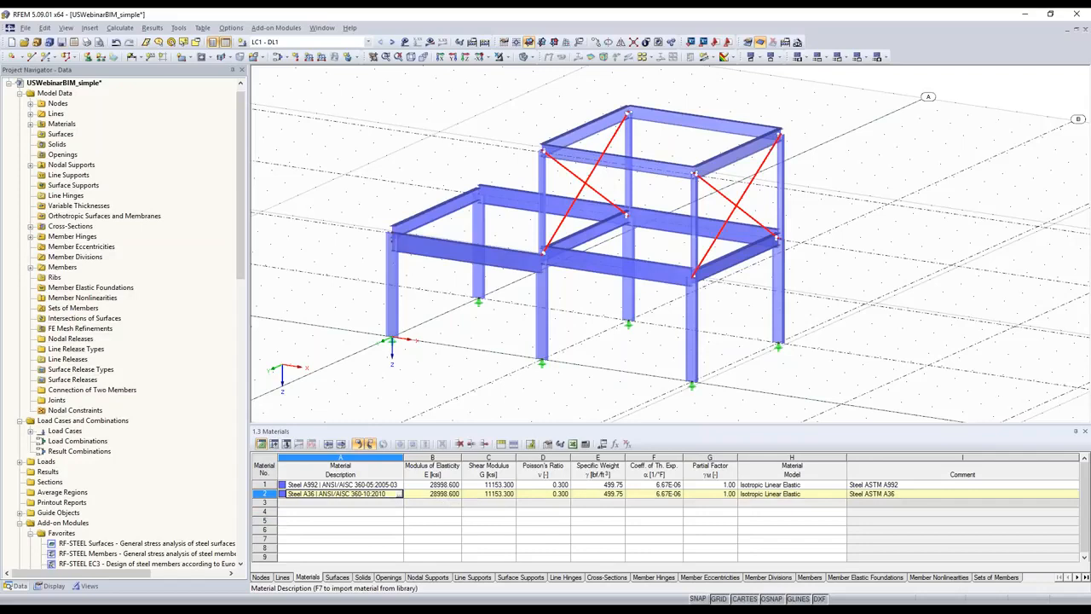
click(433, 520)
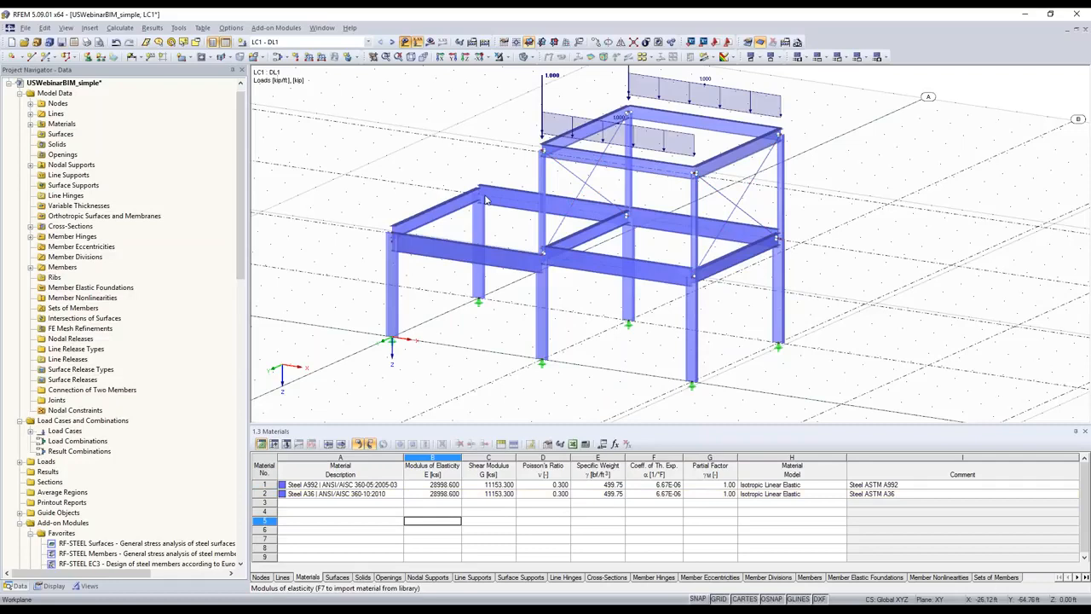
Step: Inspect the LC1 - DL1 loads on the upper frame and switch the model display to wireframe
middle_drag(486, 199, 478, 270)
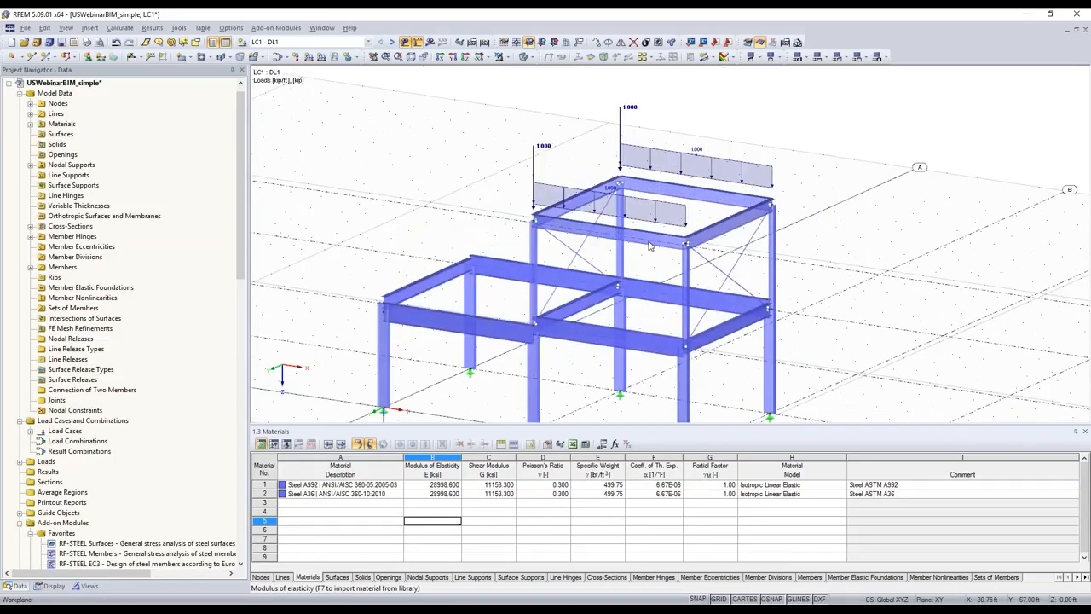
scroll(650, 246, up, 2)
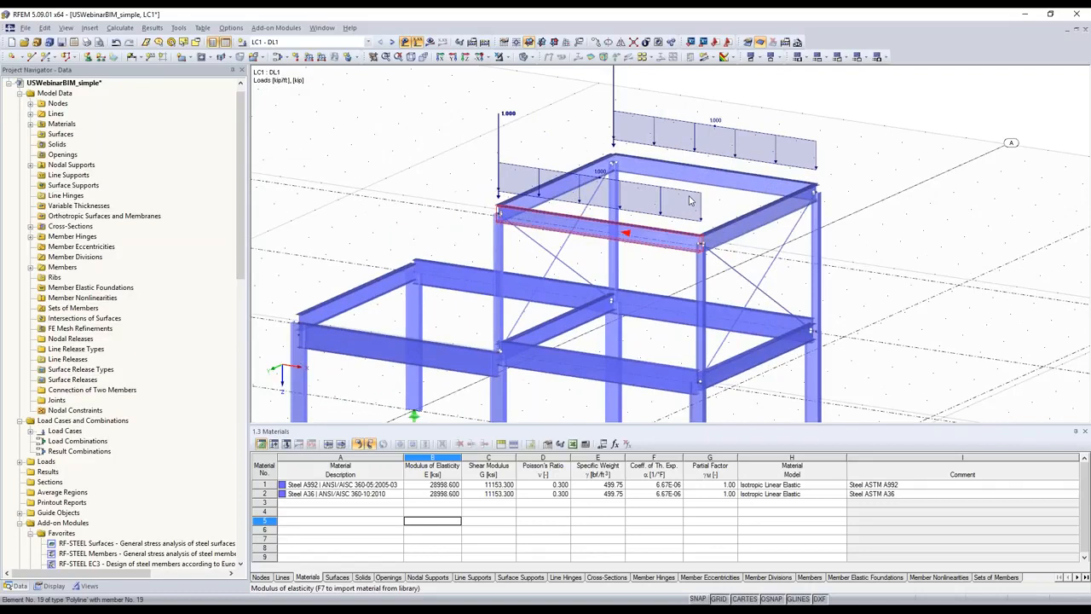
scroll(697, 238, up, 5)
click(524, 57)
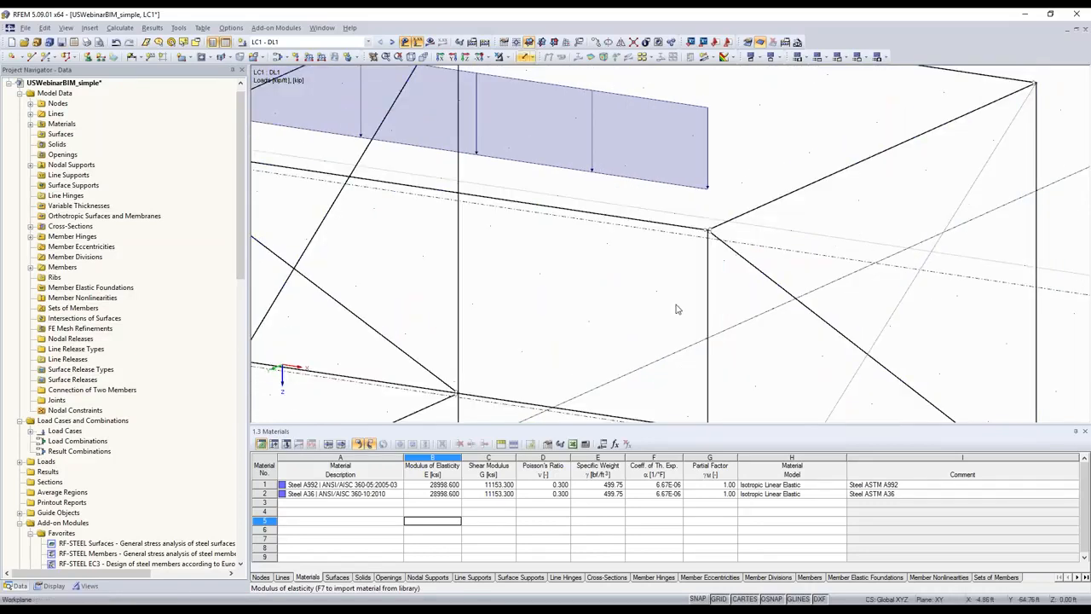
Step: Check the member type, cross-section and hinges of the two crossing RB 1 braces in the end bay
scroll(676, 308, down, 2)
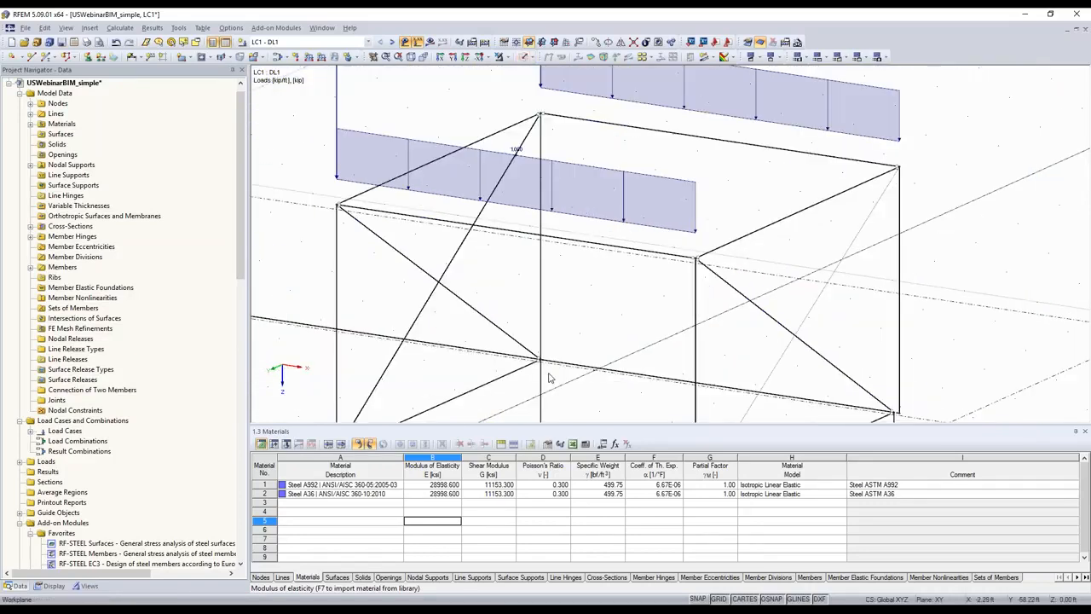
middle_drag(550, 377, 527, 186)
scroll(527, 186, down, 2)
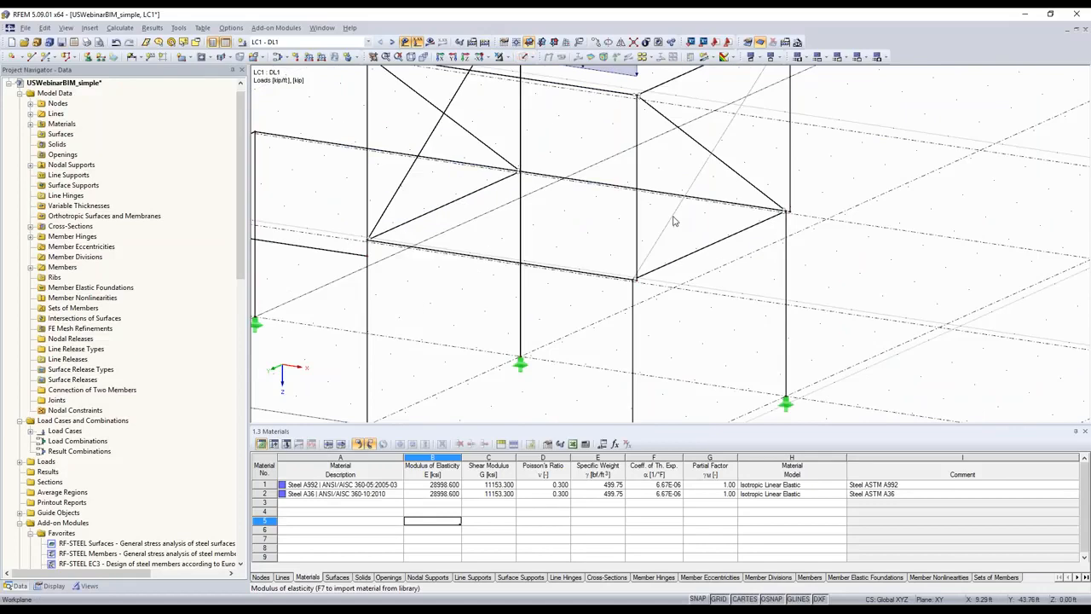
click(670, 220)
double_click(669, 220)
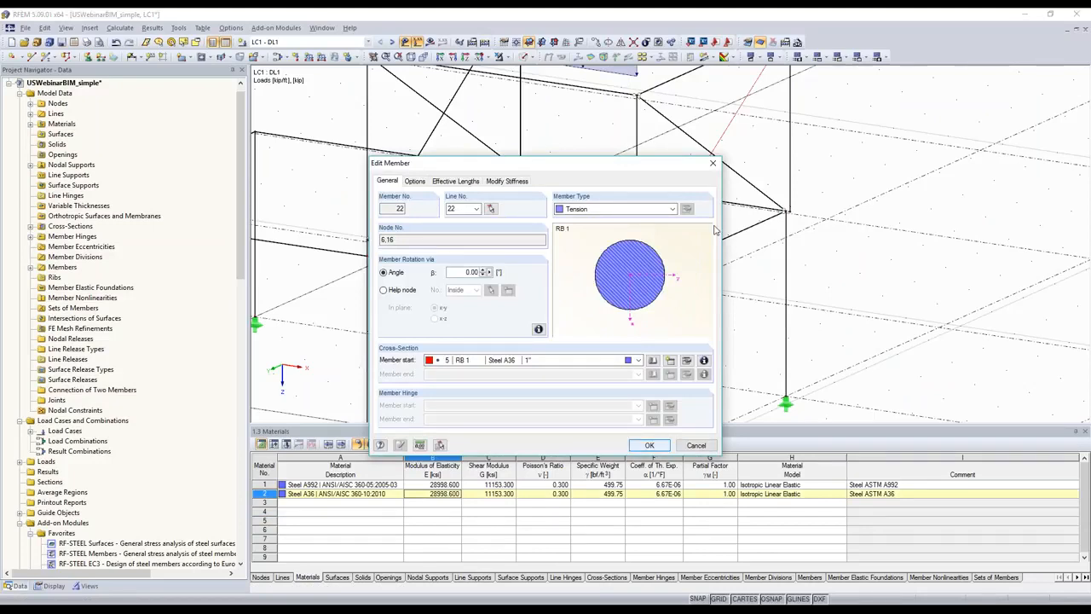
click(649, 445)
click(732, 172)
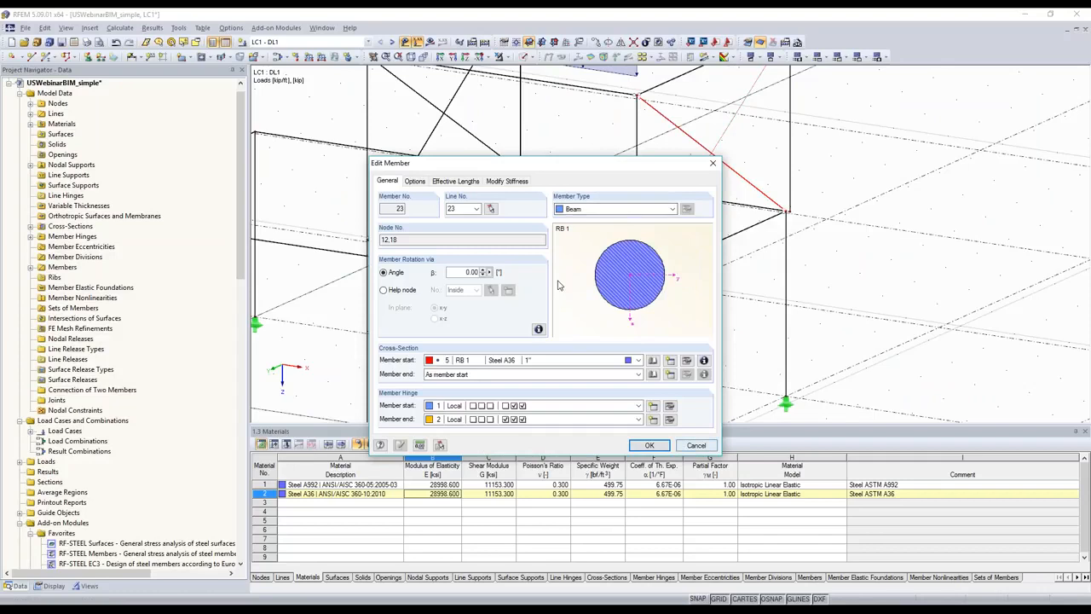
key(Escape)
Step: Calculate load case LC1, display the member bending moments My, and toggle the support reactions display
scroll(558, 285, down, 3)
click(431, 42)
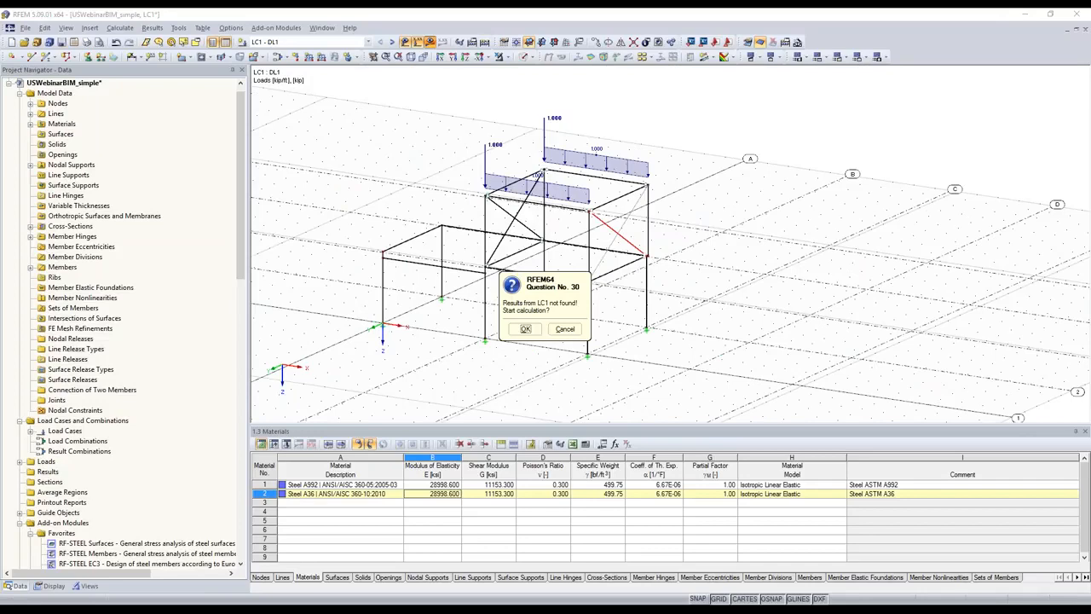
key(Return)
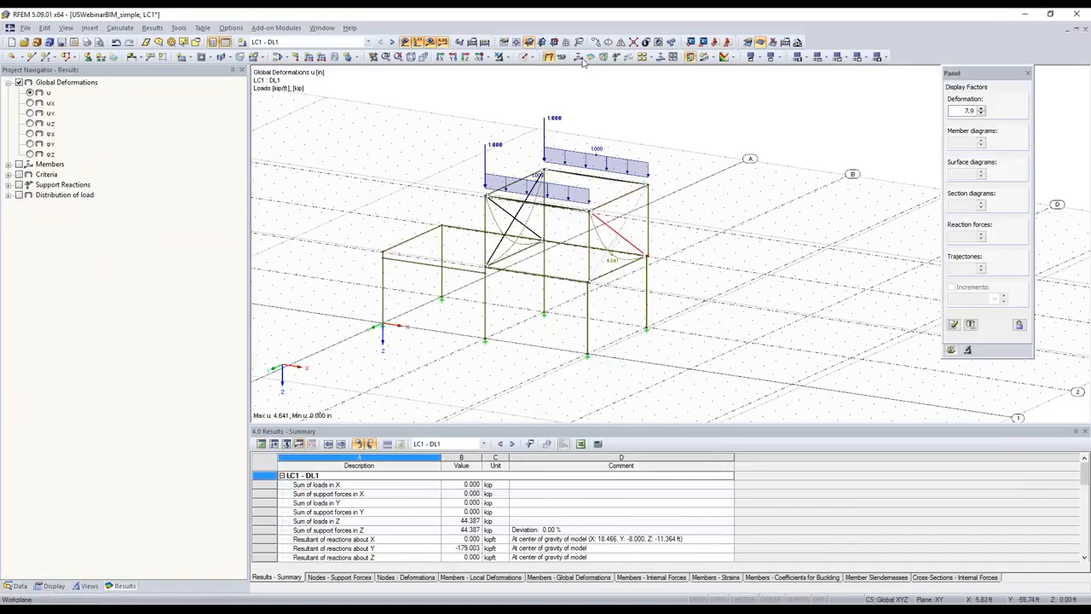
click(579, 58)
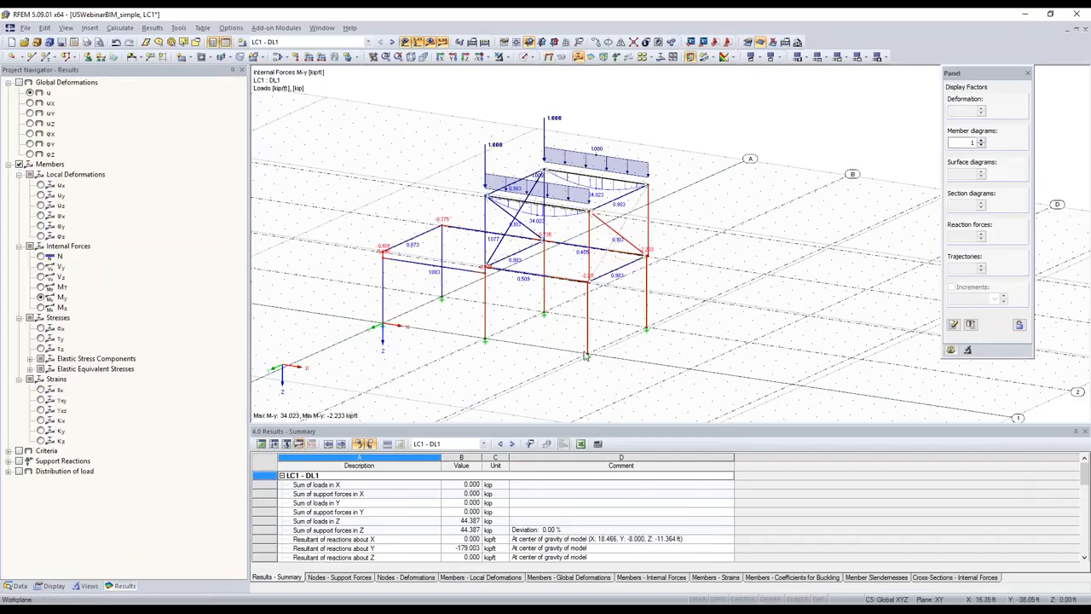
click(615, 57)
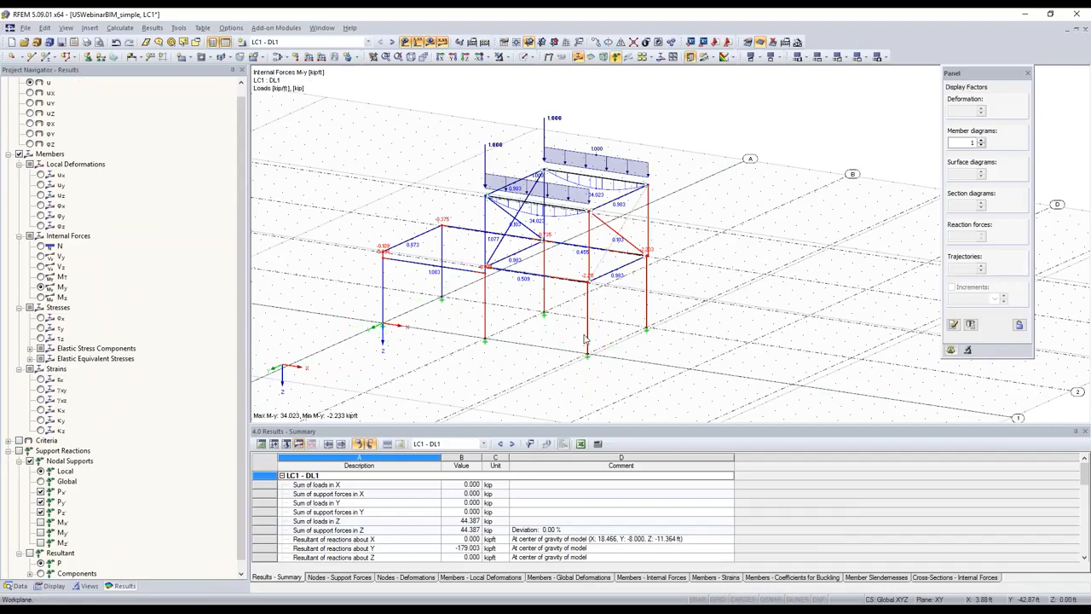
Step: Examine how the lowered W 21x50 beam connects to the W 12x35 column below the neighbouring beams' joint
scroll(585, 339, up, 2)
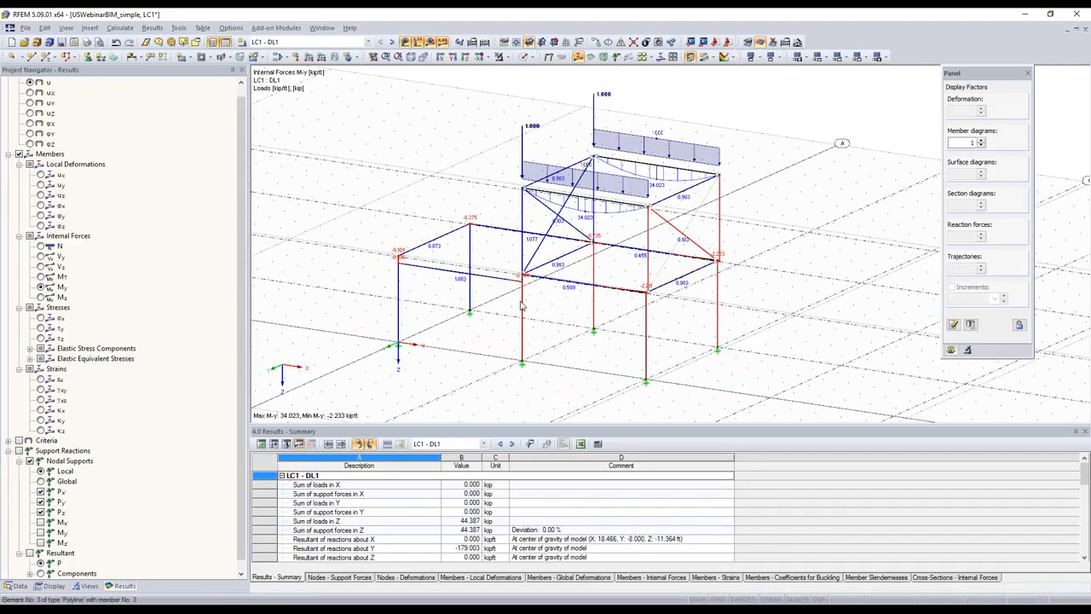
scroll(522, 304, up, 4)
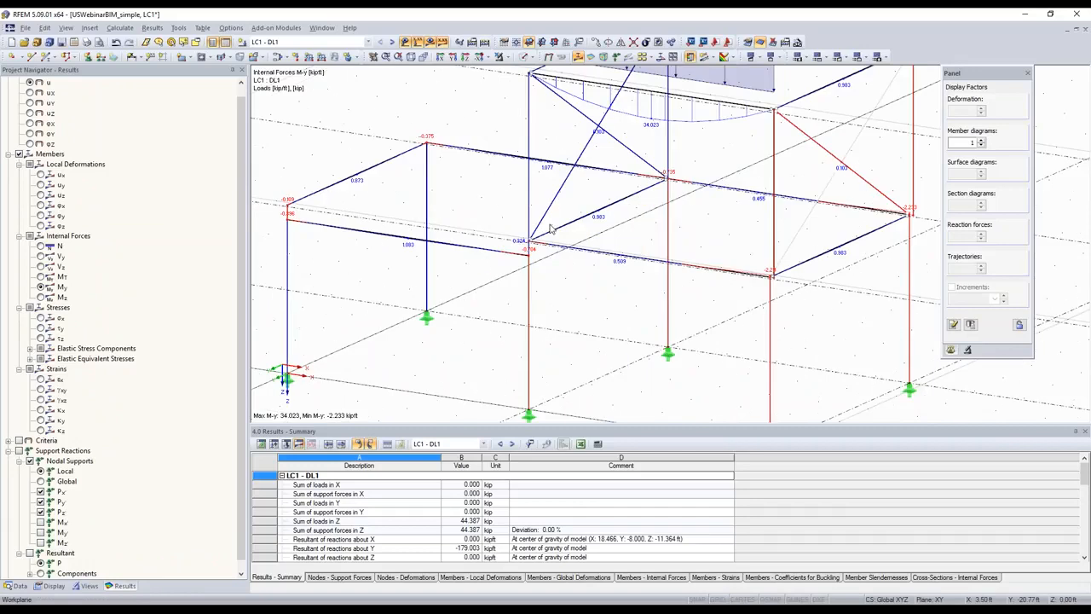
scroll(537, 290, up, 2)
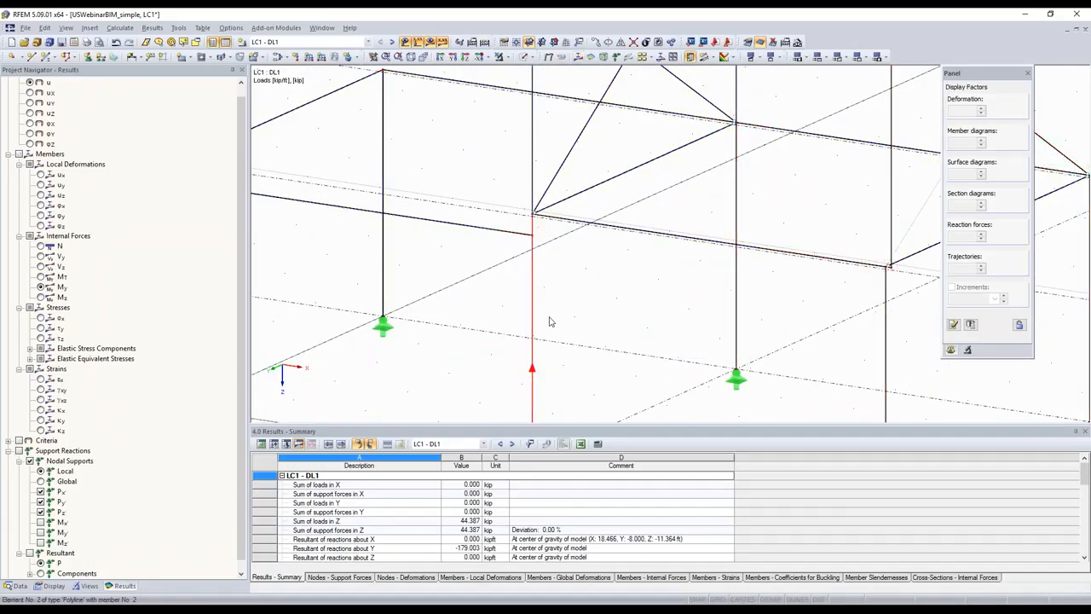
scroll(550, 322, down, 1)
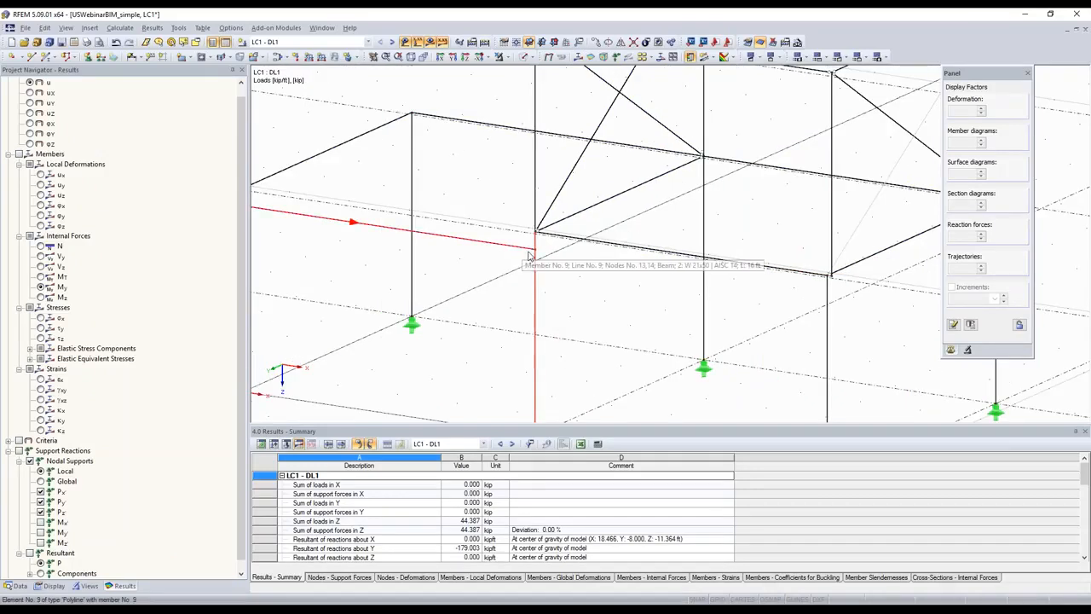
scroll(535, 254, up, 1)
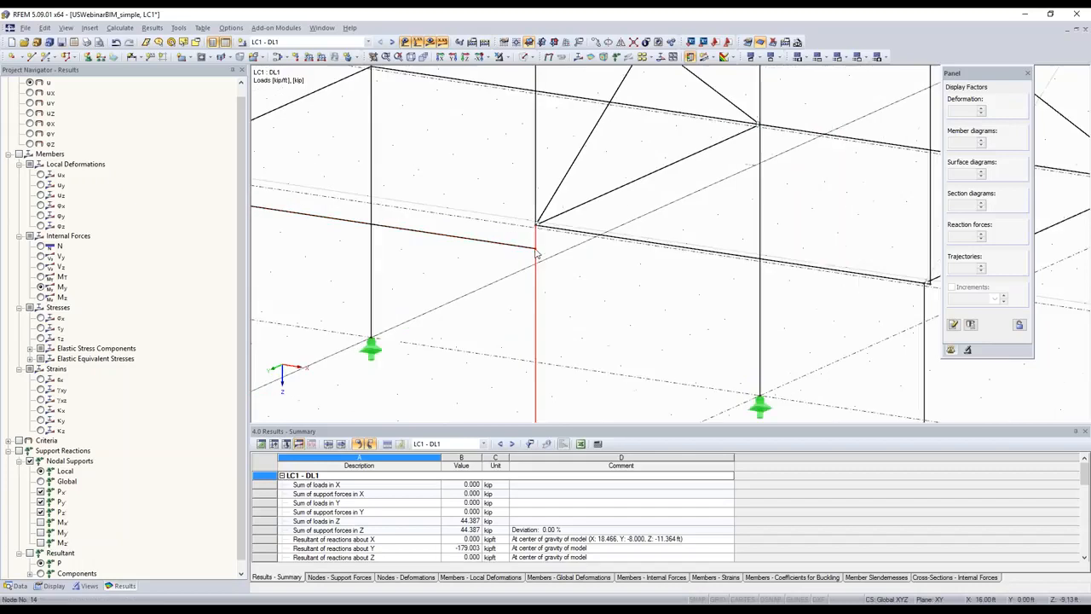
scroll(535, 253, up, 1)
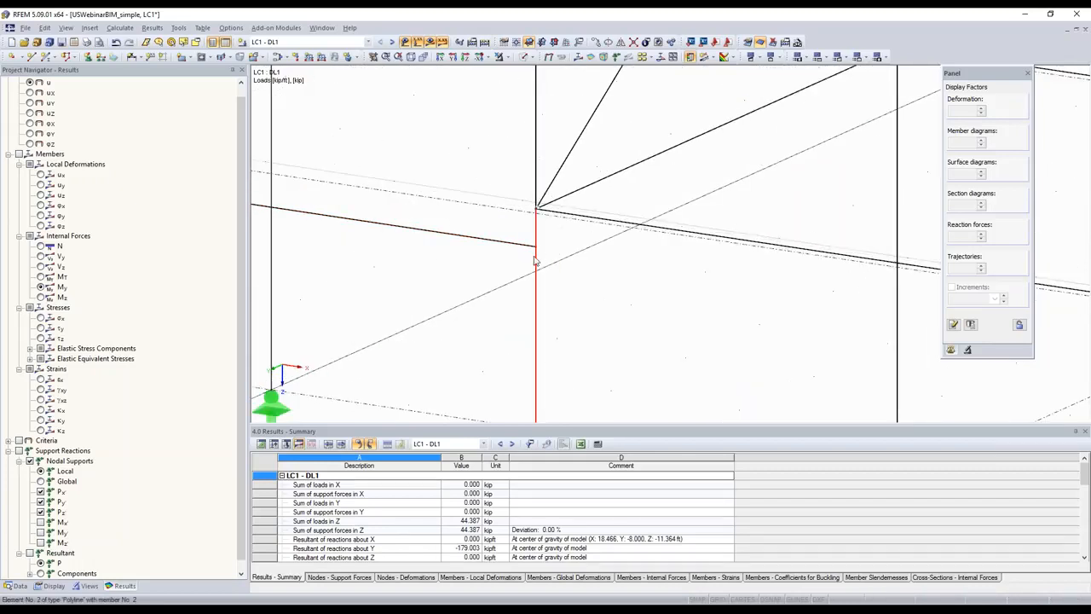
scroll(537, 293, down, 3)
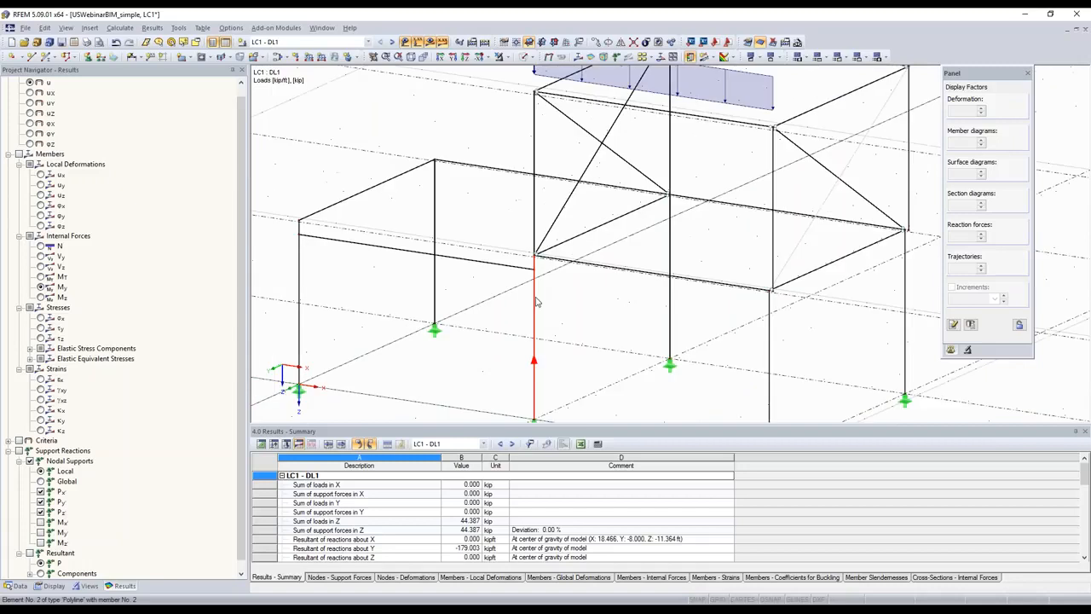
scroll(533, 300, up, 1)
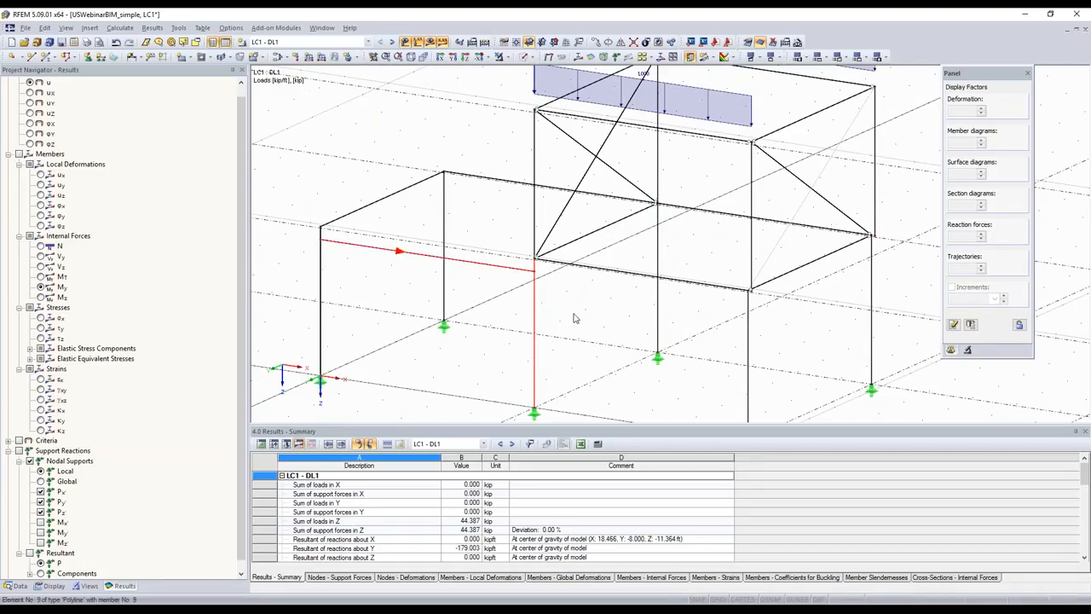
scroll(574, 318, up, 2)
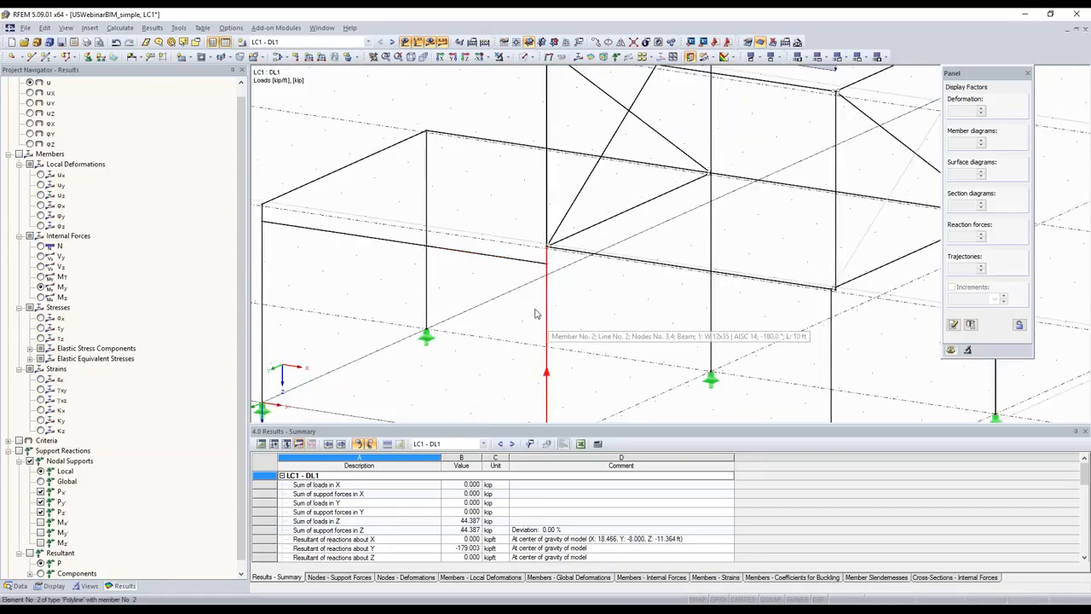
scroll(535, 314, down, 1)
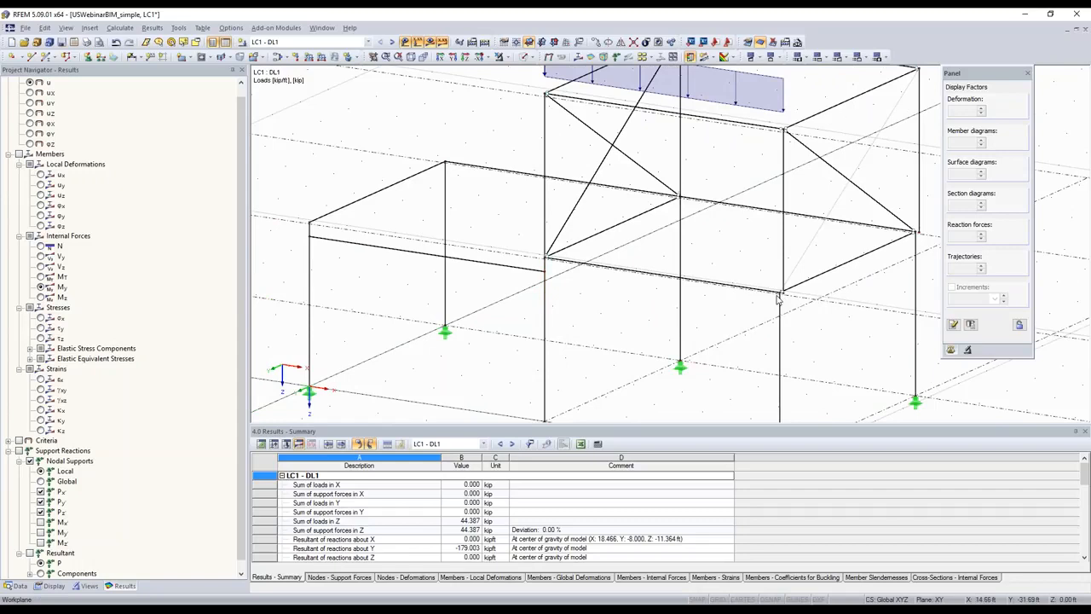
Step: Check the member type of the short link joining the offset upper column to the lower column, and close its properties
scroll(778, 297, up, 3)
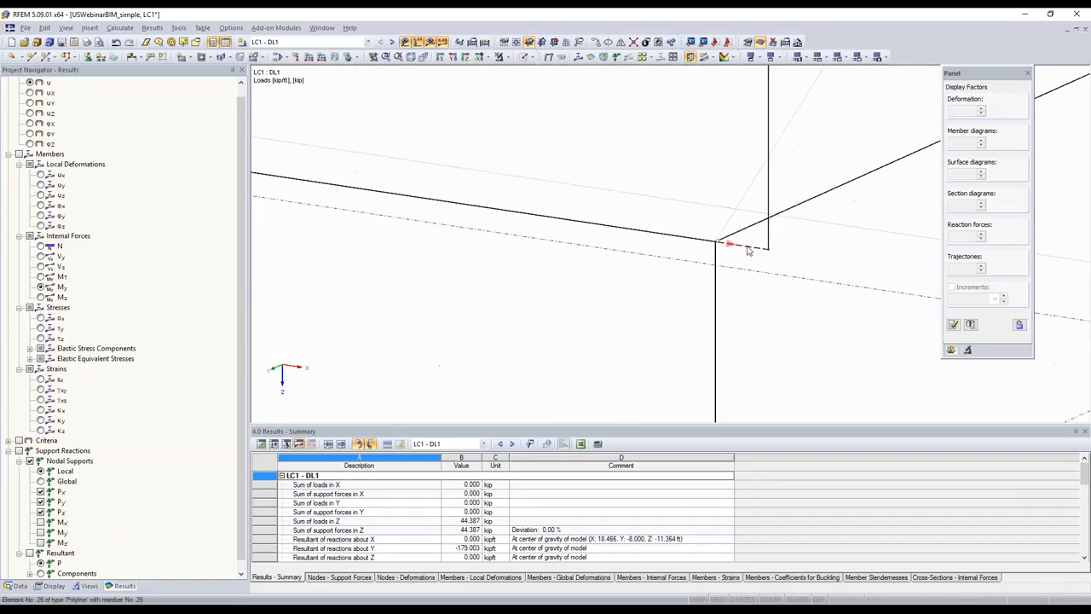
double_click(611, 226)
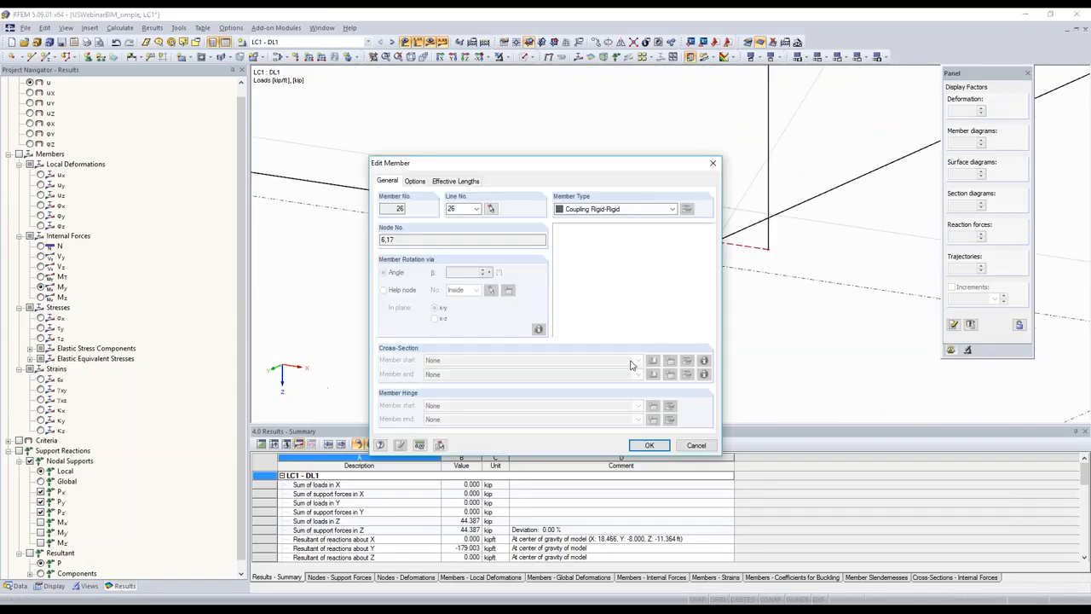
click(696, 445)
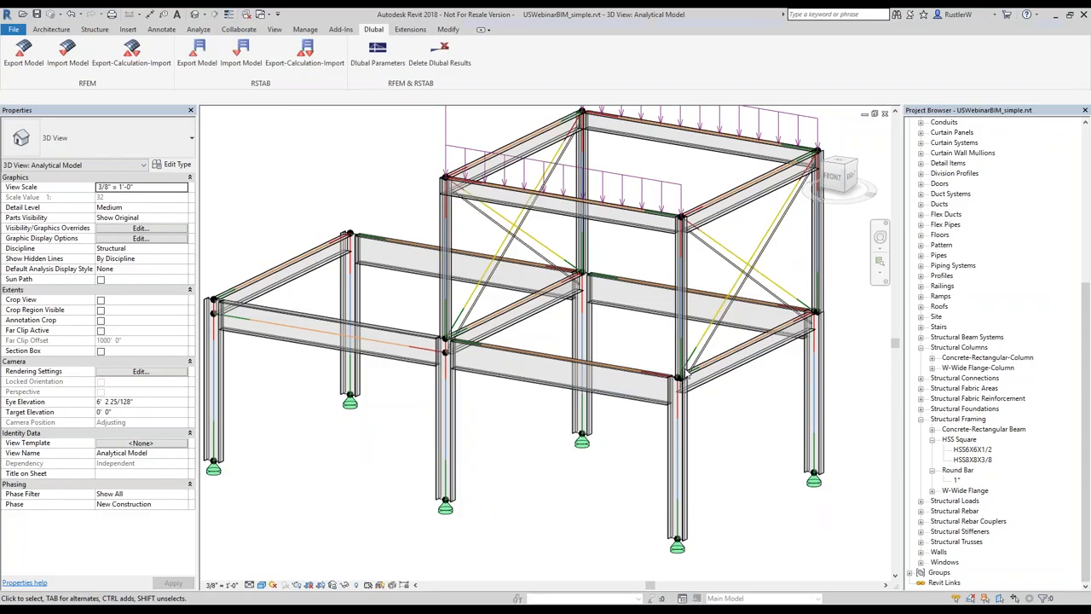
Step: Switch to Revit and review the Analytical Links setting in the analytical properties of the W6X20 column at the offset joint
scroll(686, 232, up, 6)
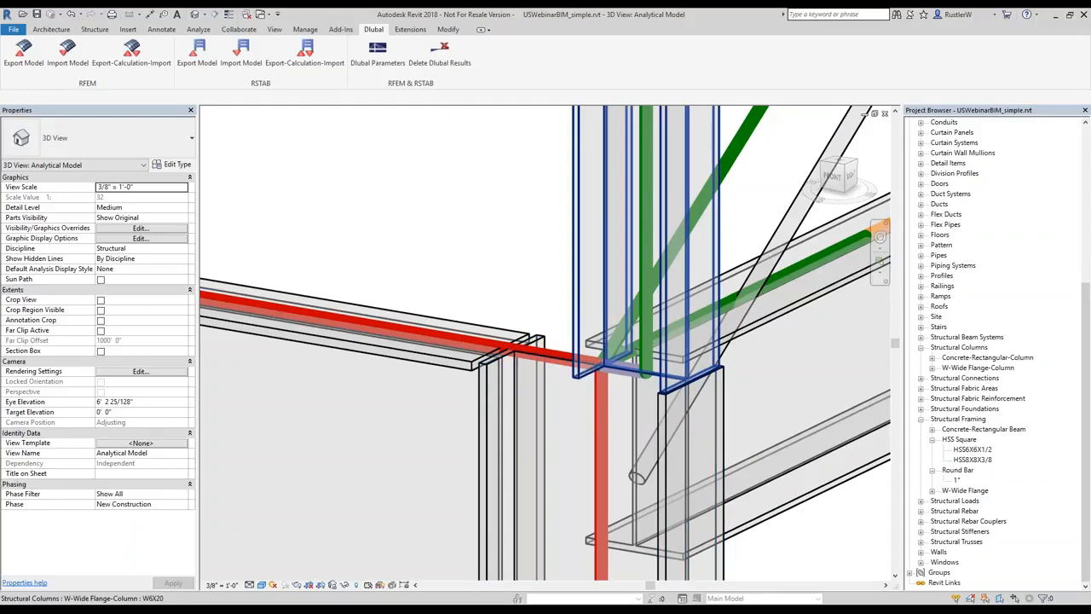
click(674, 255)
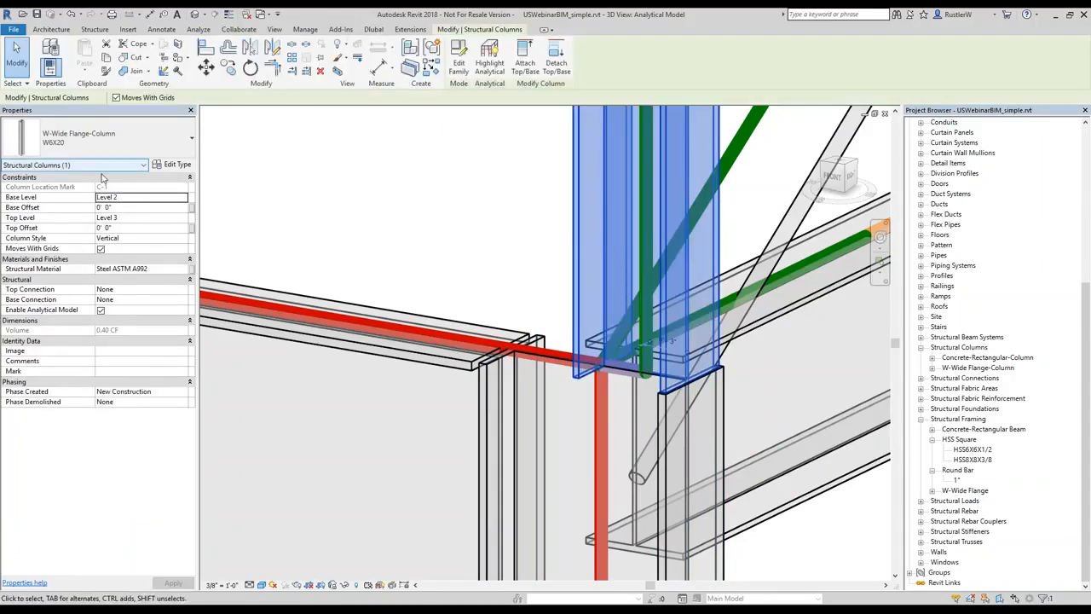
click(103, 167)
click(35, 177)
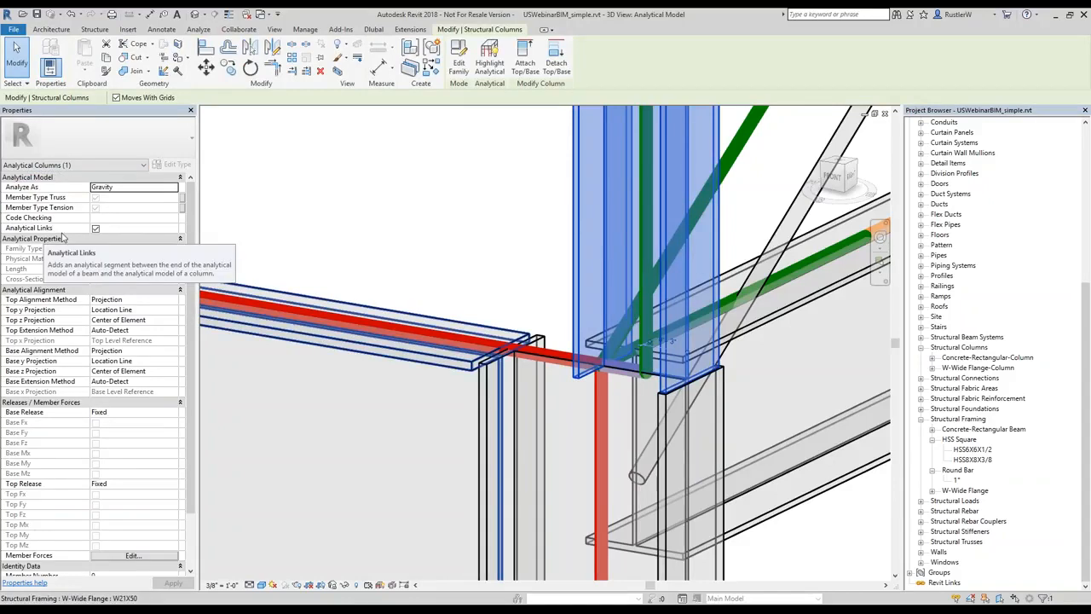
click(96, 230)
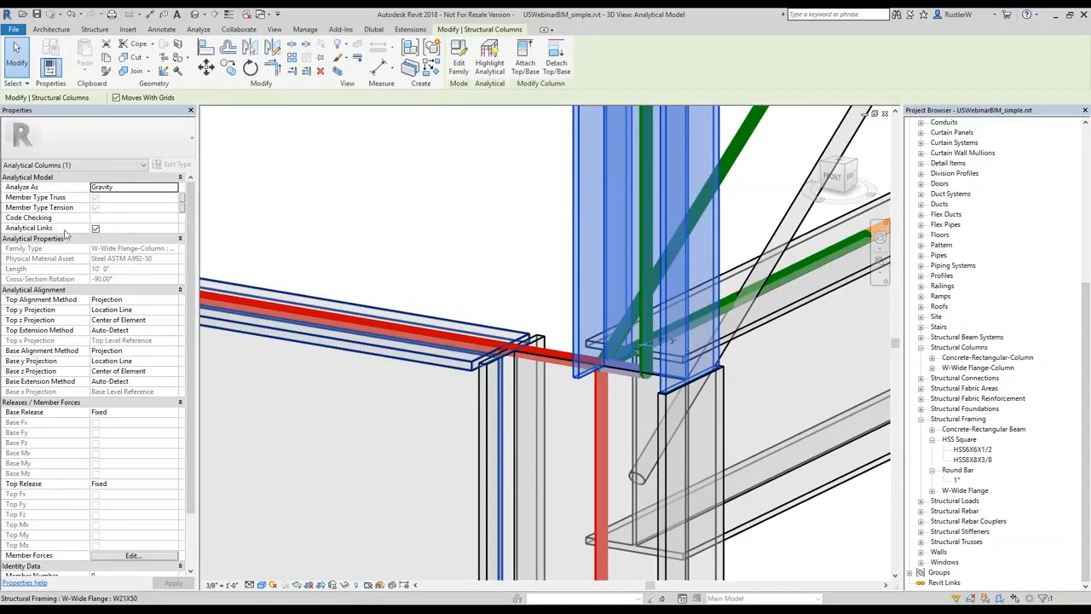
click(96, 229)
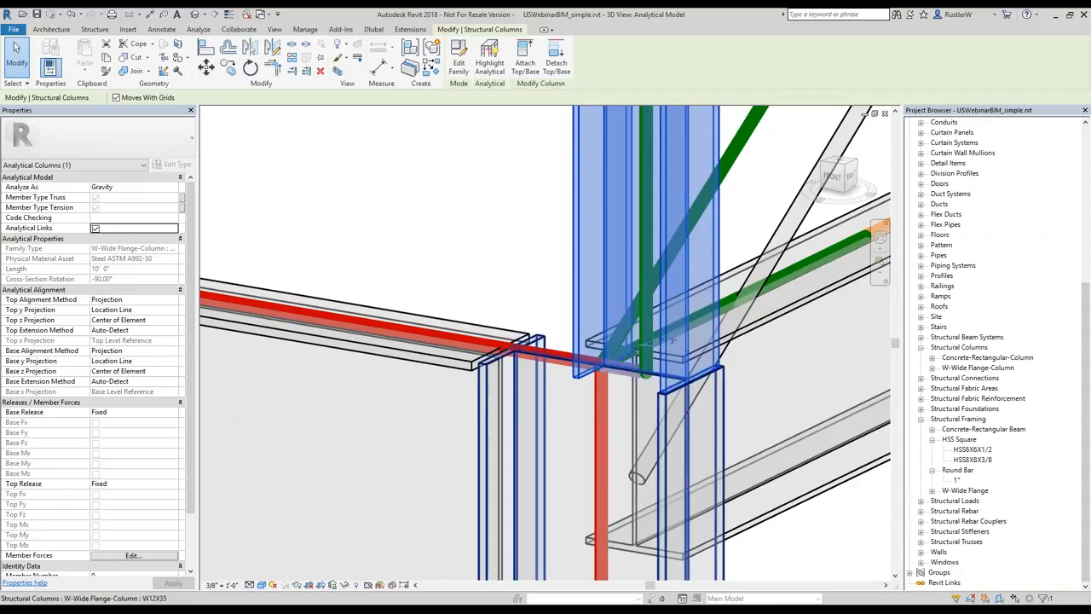
scroll(348, 444, down, 4)
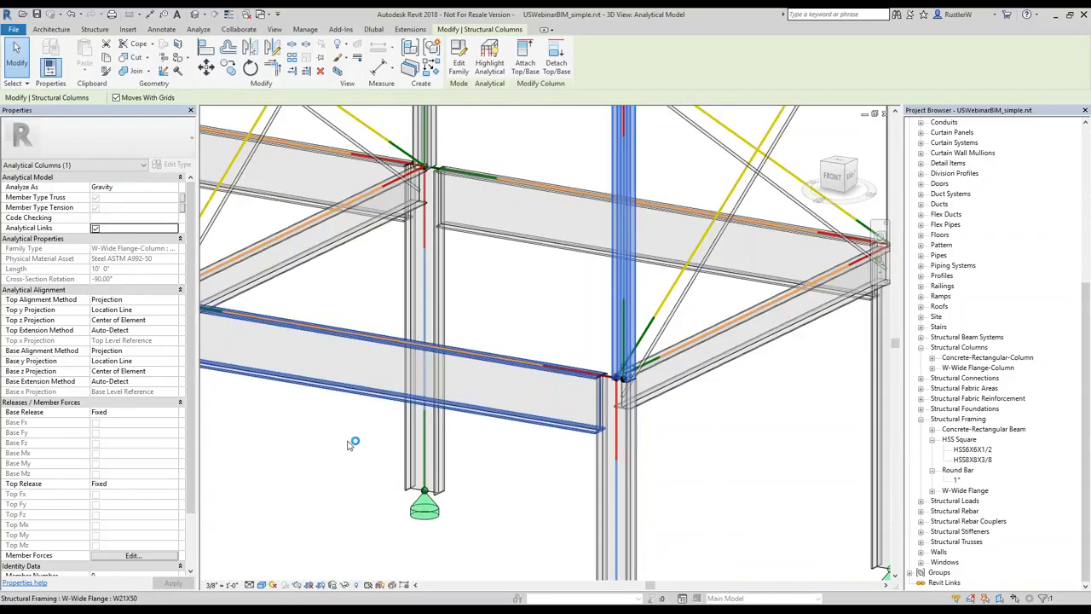
scroll(349, 444, down, 3)
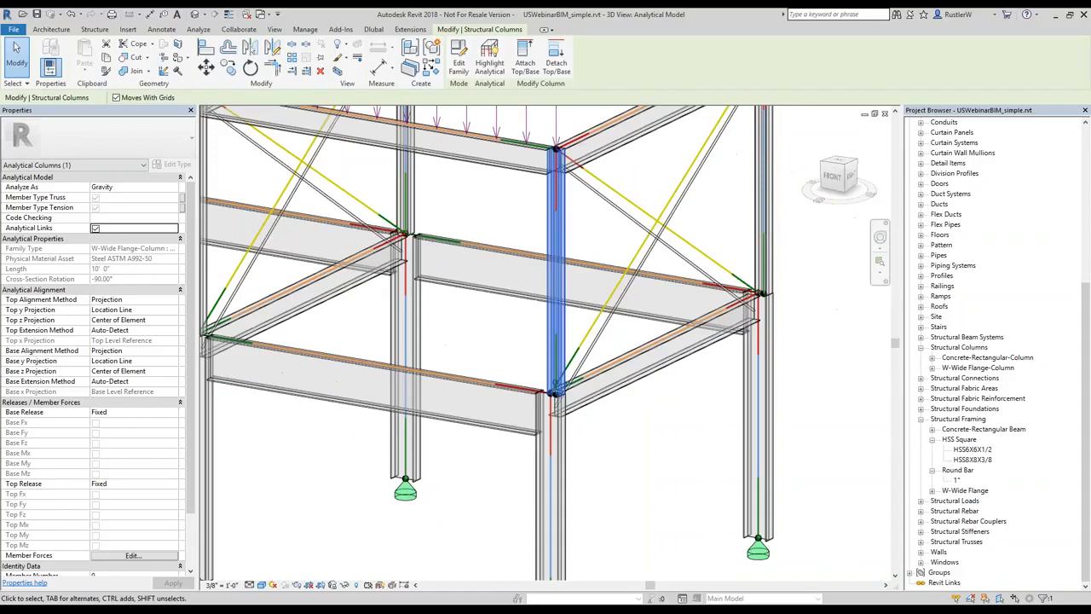
Step: Switch to RFEM and hide the guidelines around the complete frame model
key(Escape)
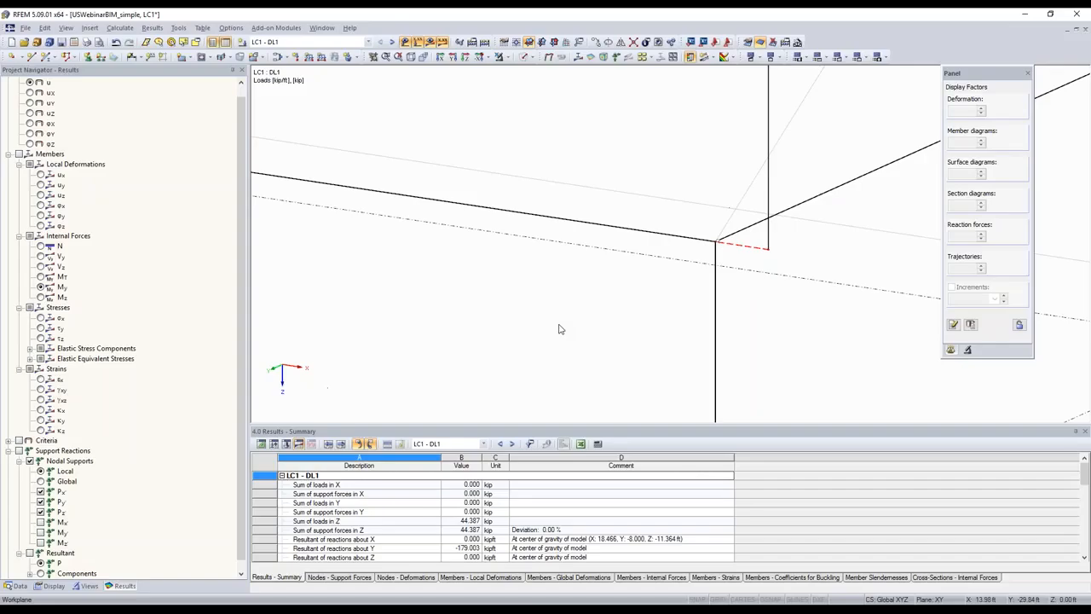
scroll(561, 328, down, 3)
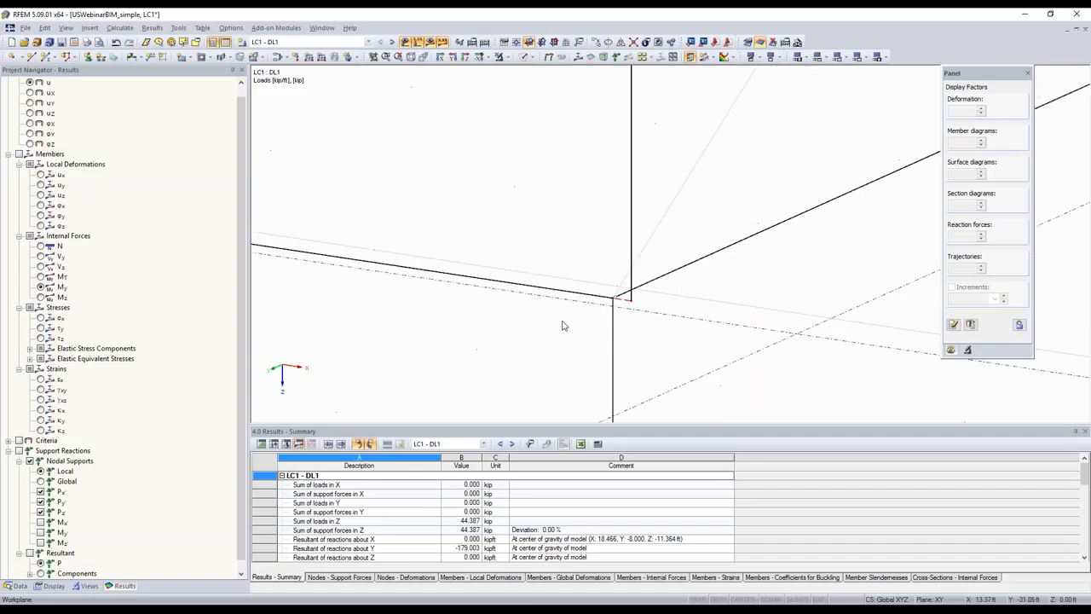
scroll(562, 326, down, 3)
scroll(594, 328, down, 3)
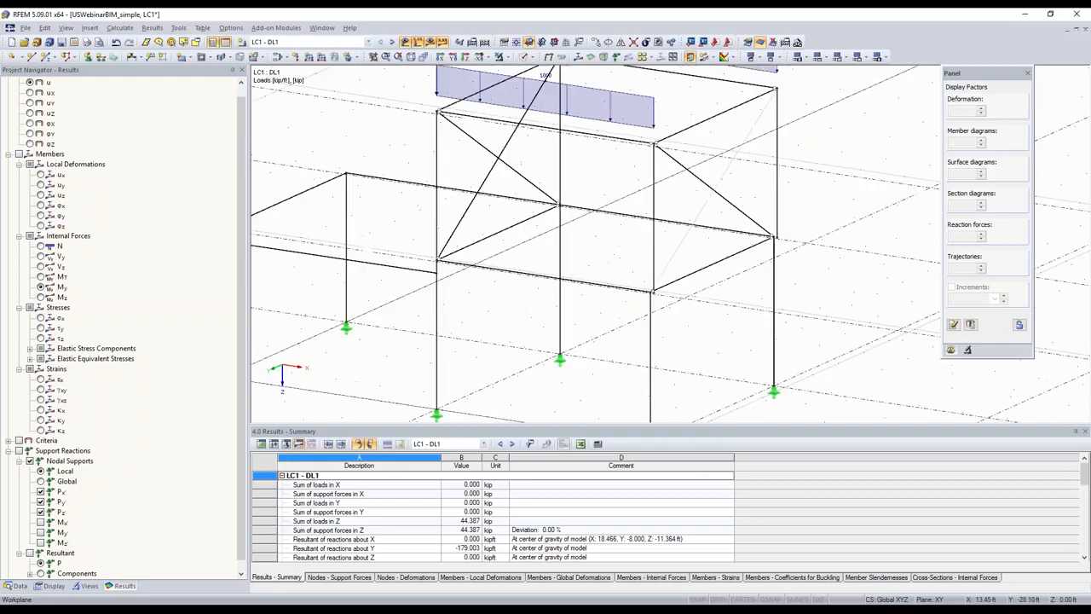
scroll(594, 328, down, 3)
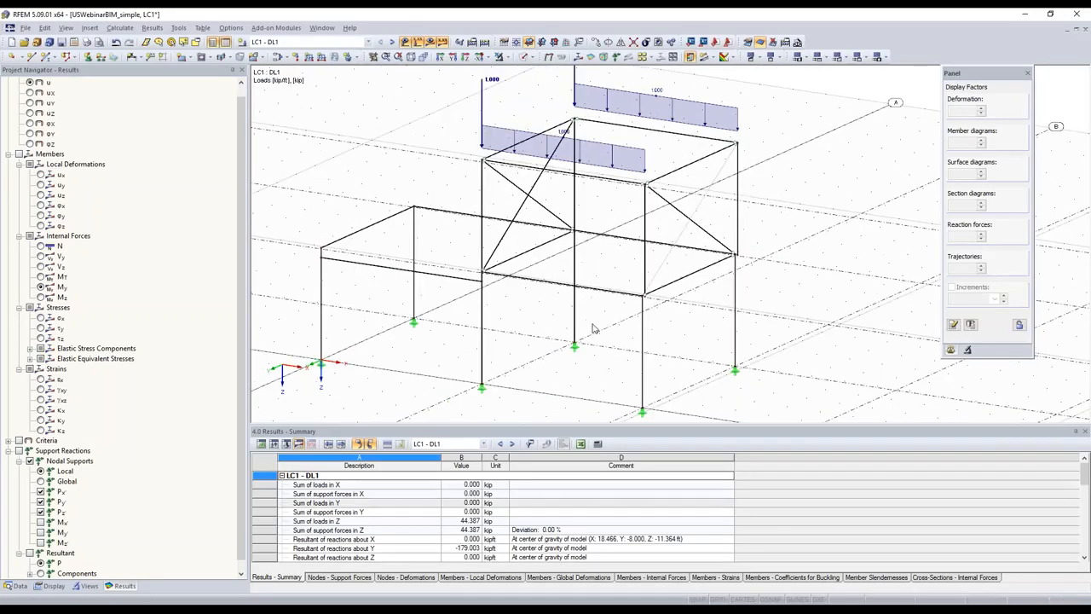
middle_drag(594, 329, 593, 259)
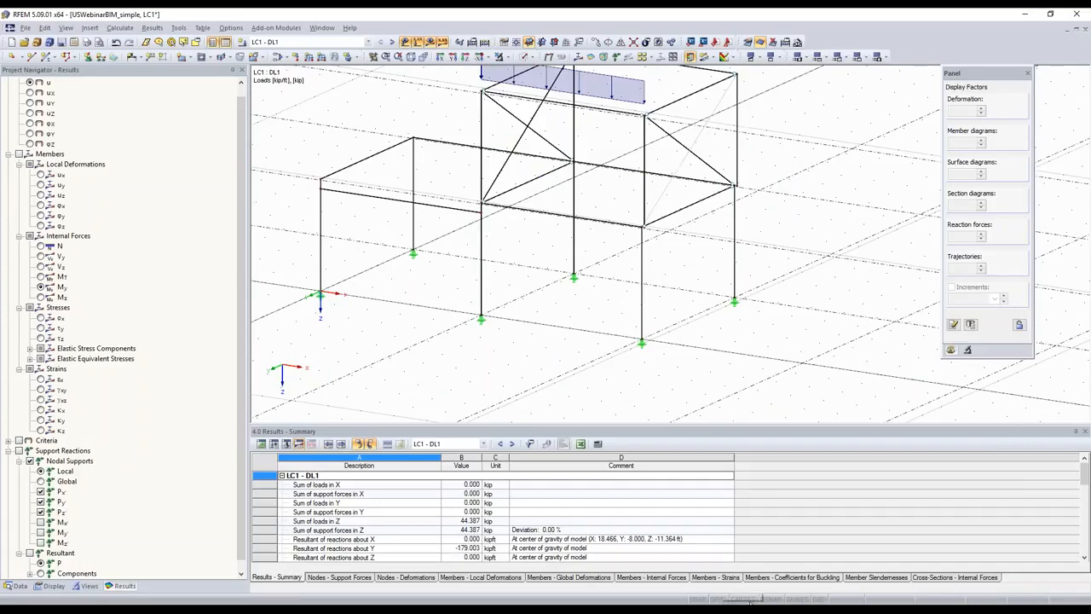
click(794, 600)
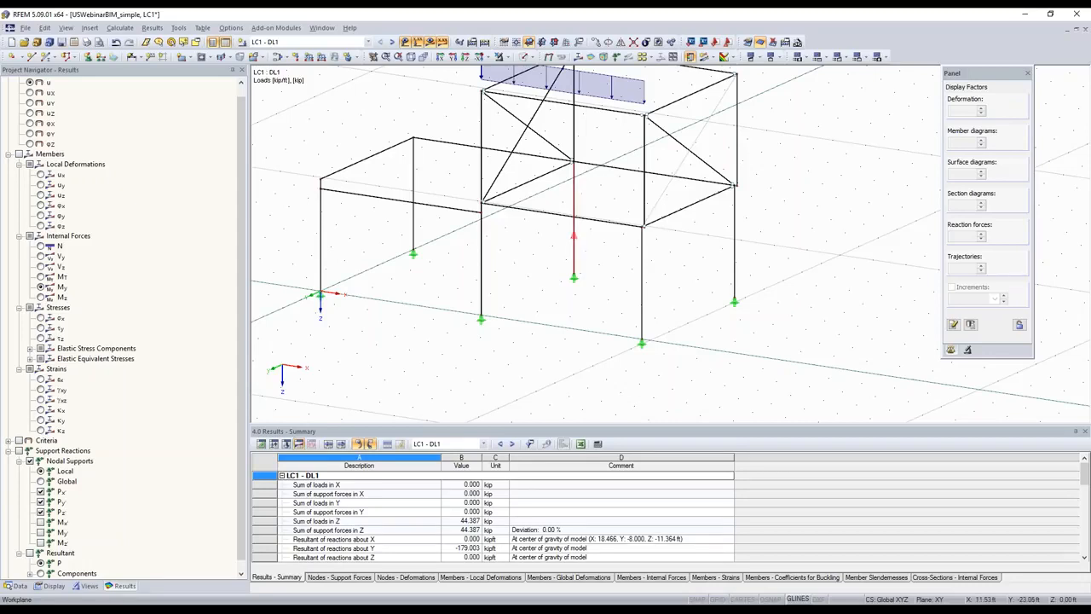
Step: Switch to Revit and copy the W14X30 end girder of the low bay 4' inward, parallel to the original
key(alt+Tab)
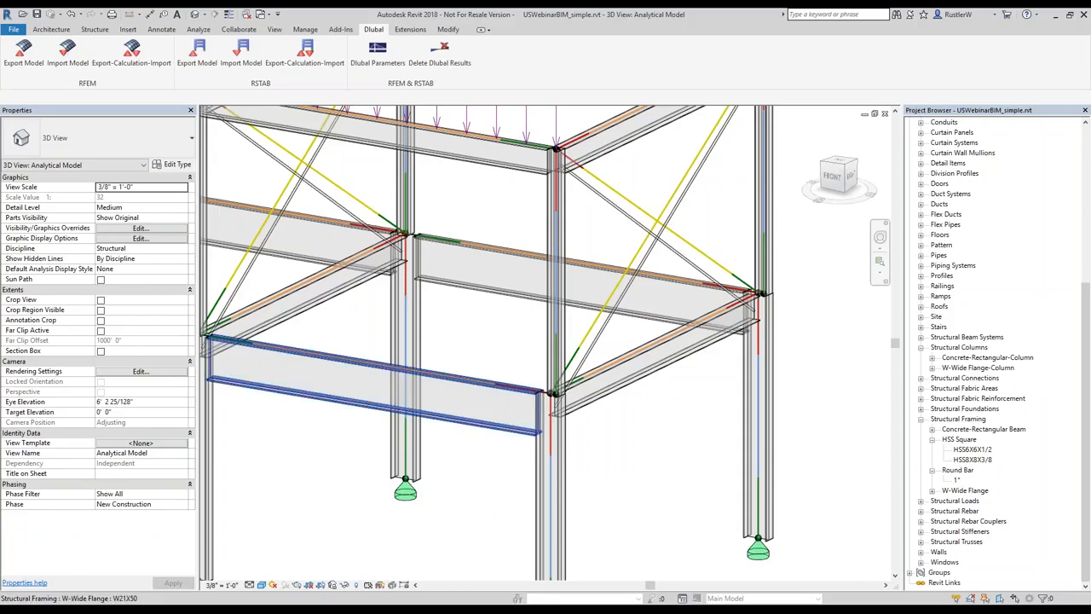
scroll(375, 384, down, 2)
middle_drag(375, 384, 596, 384)
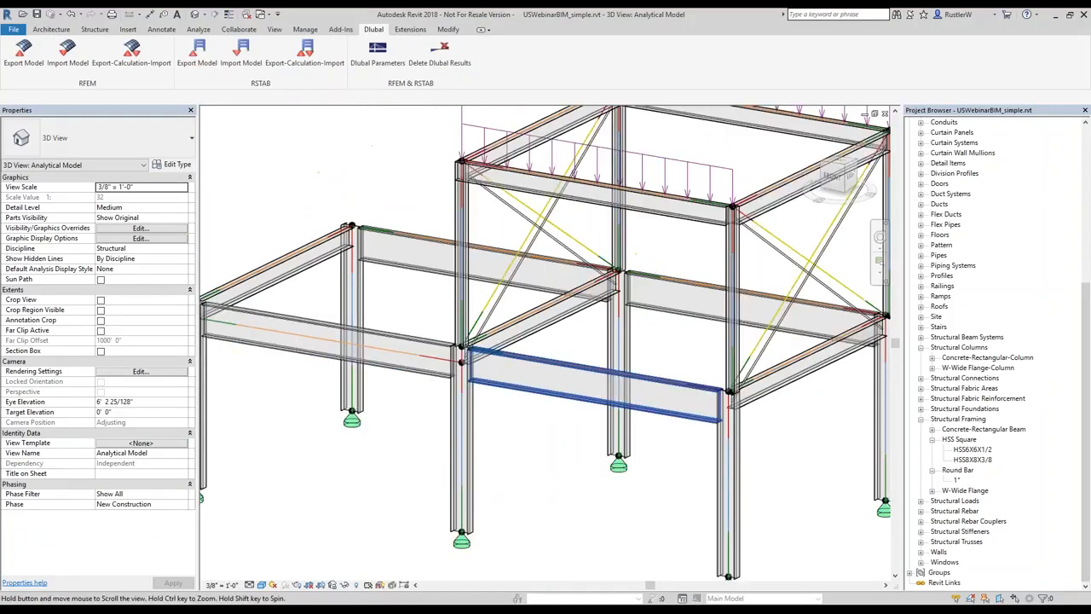
scroll(665, 405, down, 1)
click(341, 301)
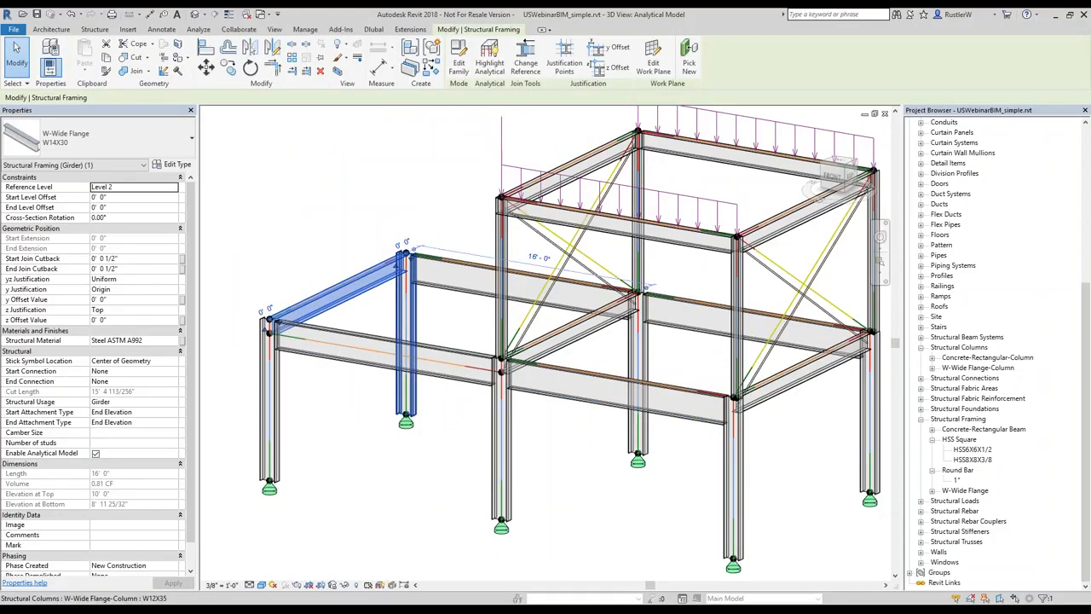
click(228, 70)
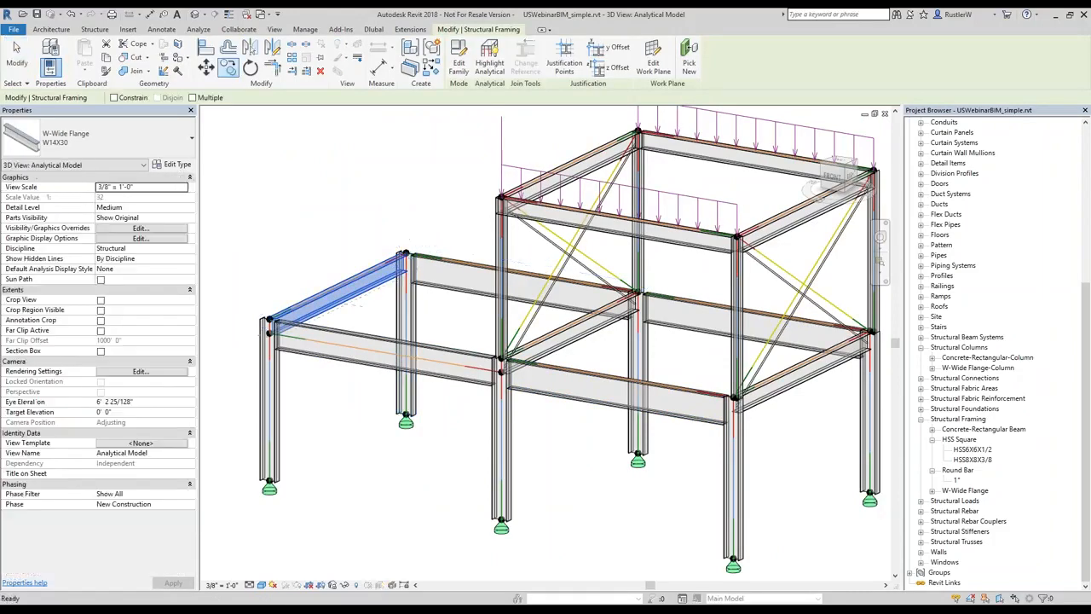
click(300, 326)
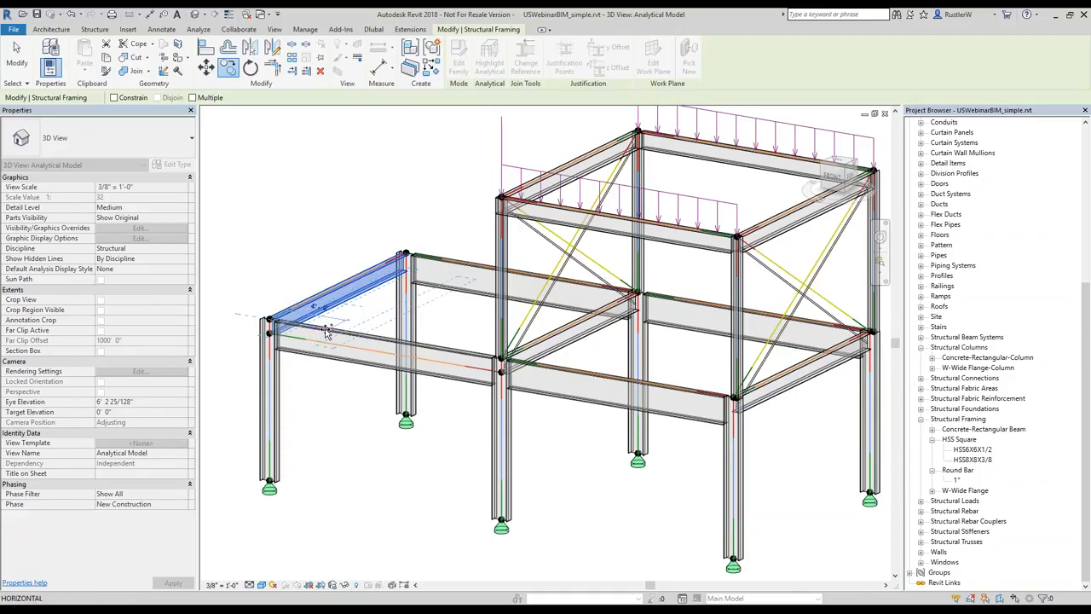
click(314, 307)
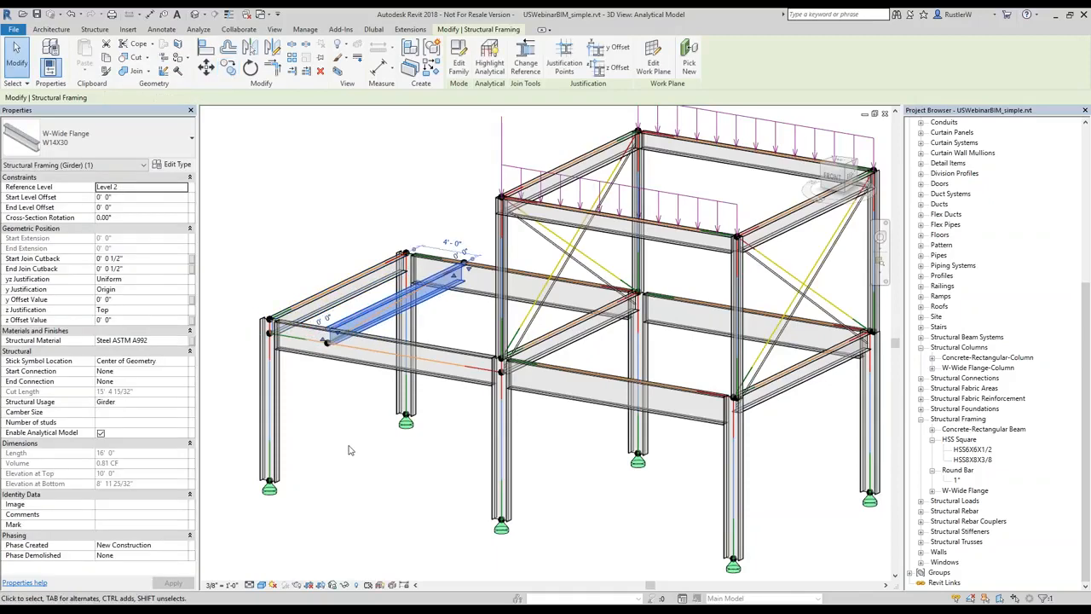
right_click(347, 450)
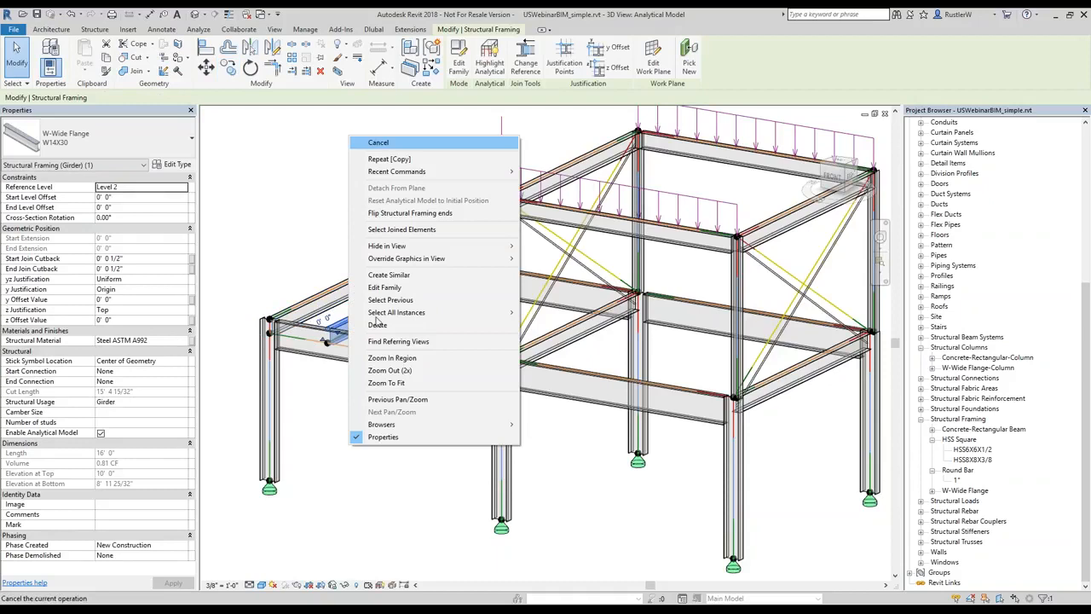
click(378, 143)
Step: Examine how the copied W14X30 girder's analytical line meets the front W21X50 beam of the low bay
scroll(375, 316, up, 3)
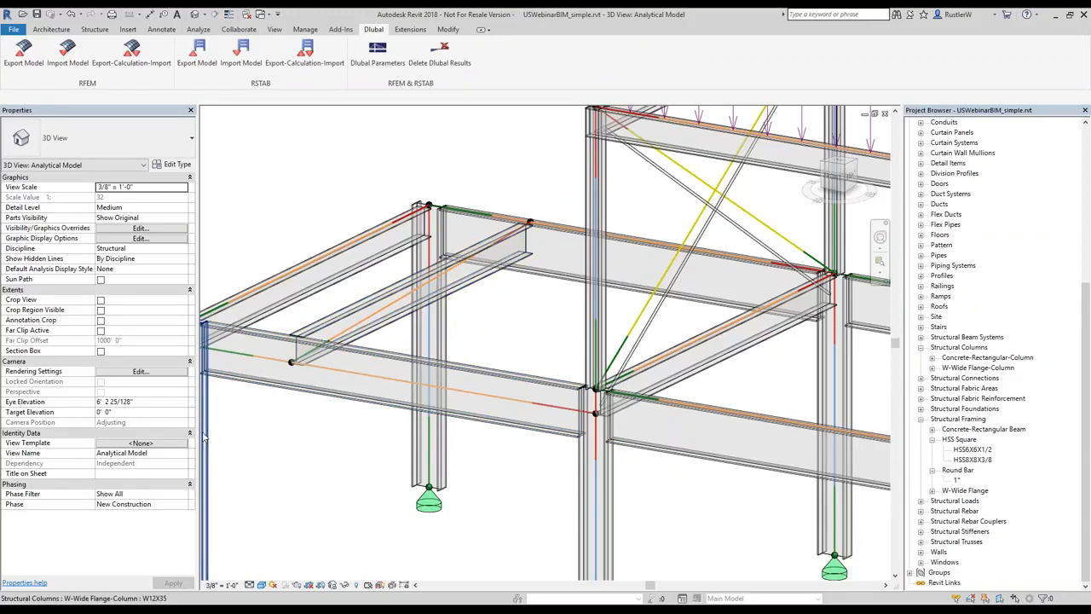
click(345, 328)
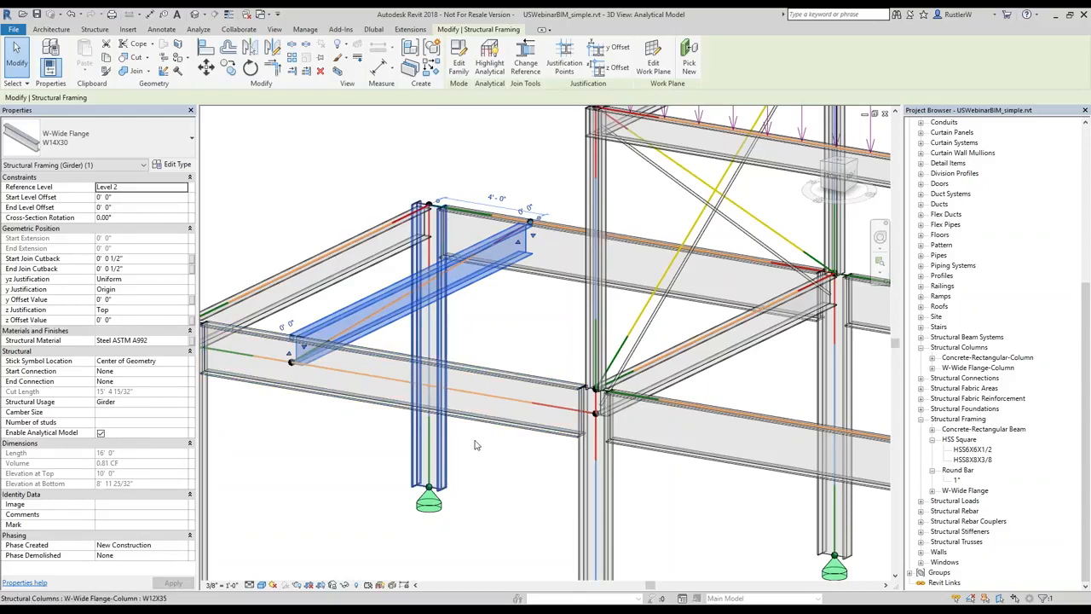
shift+middle_drag(476, 445, 279, 441)
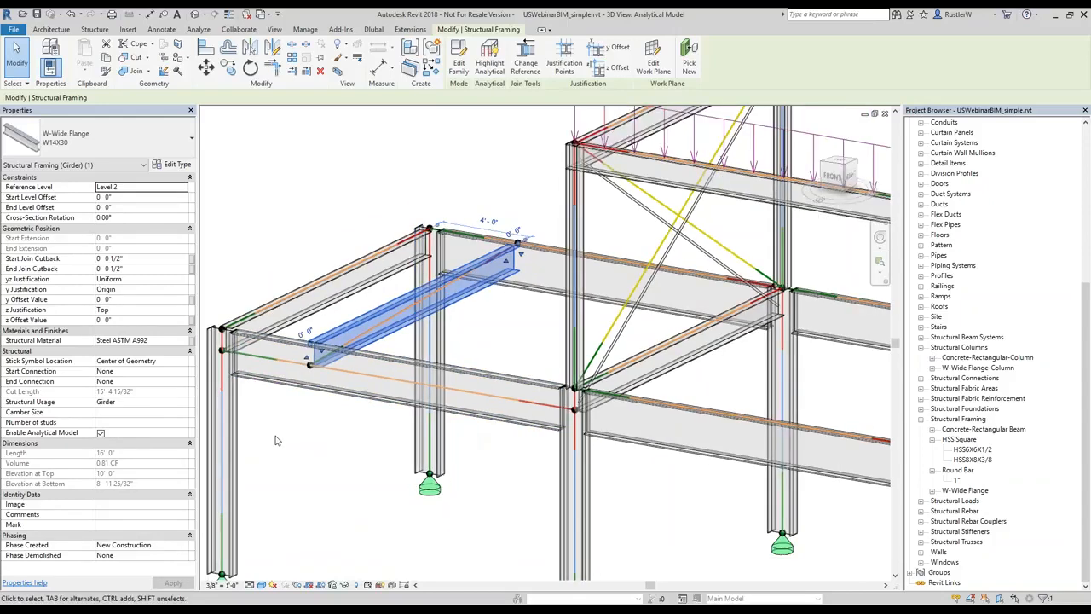
Step: Set the start and end analytical alignment methods of the low bay's front W21X50 beam to Auto-Detect
click(261, 381)
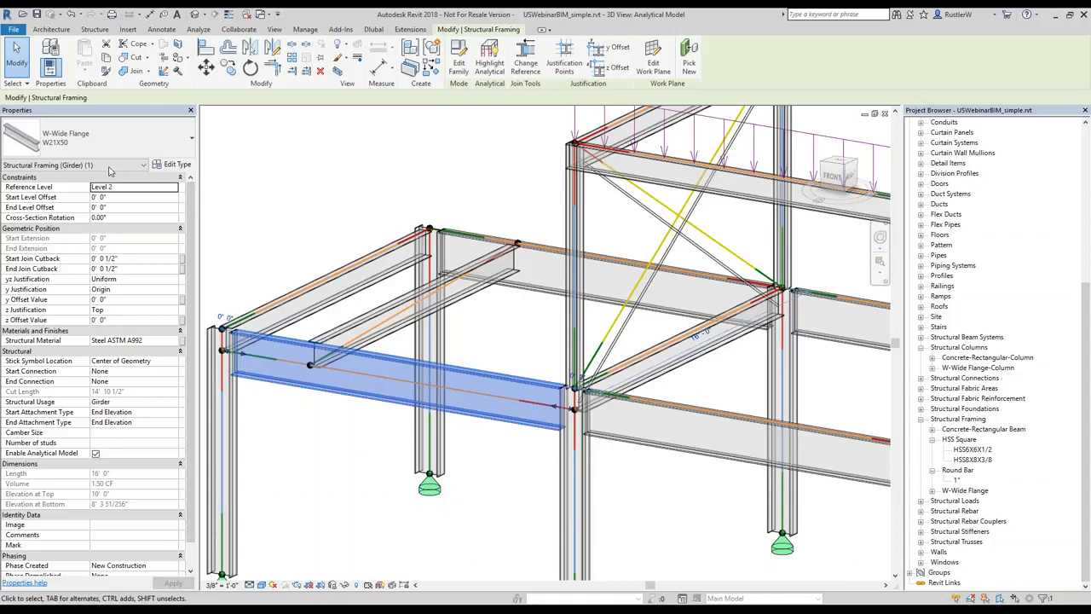
click(109, 170)
click(39, 197)
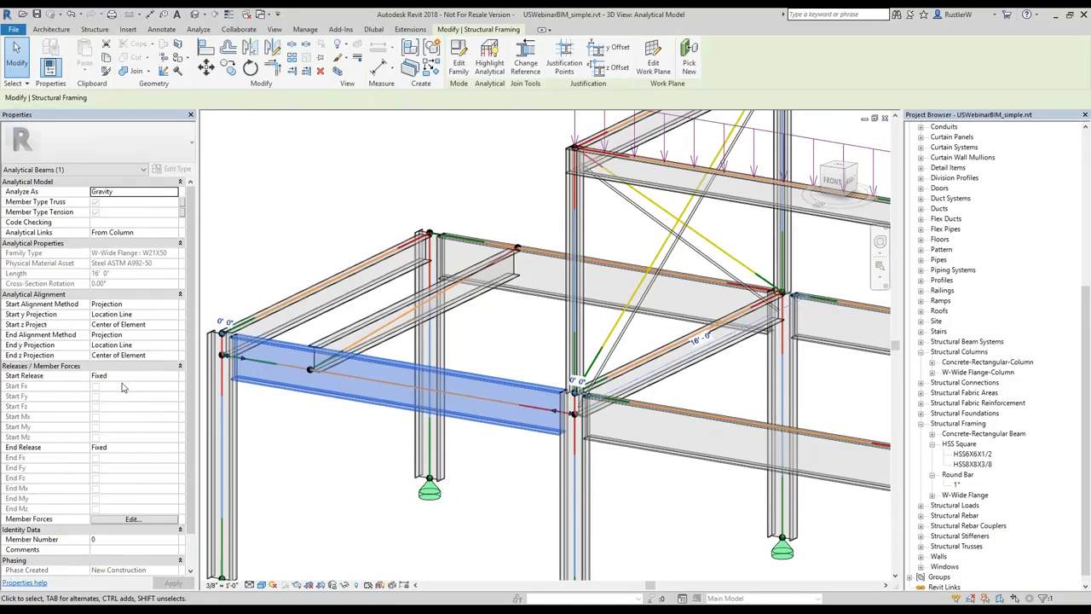
click(171, 305)
click(116, 316)
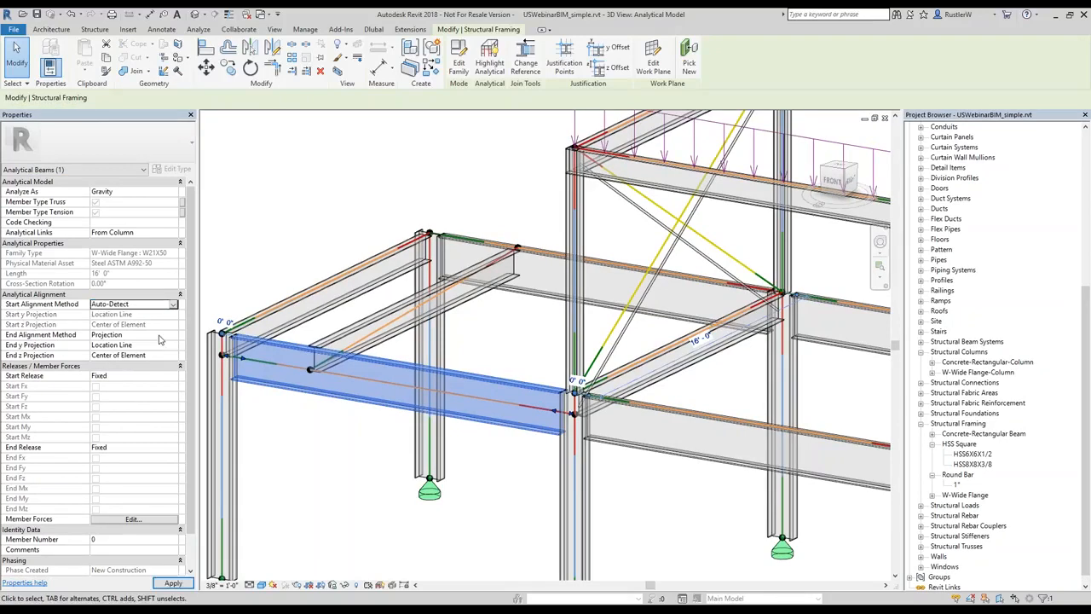
click(132, 335)
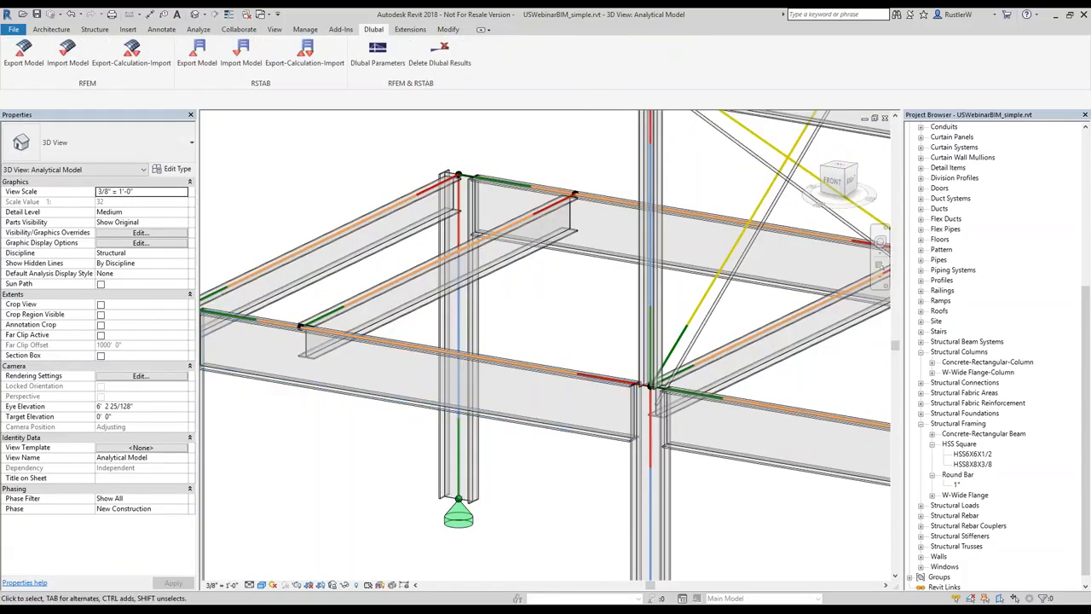
scroll(415, 204, down, 2)
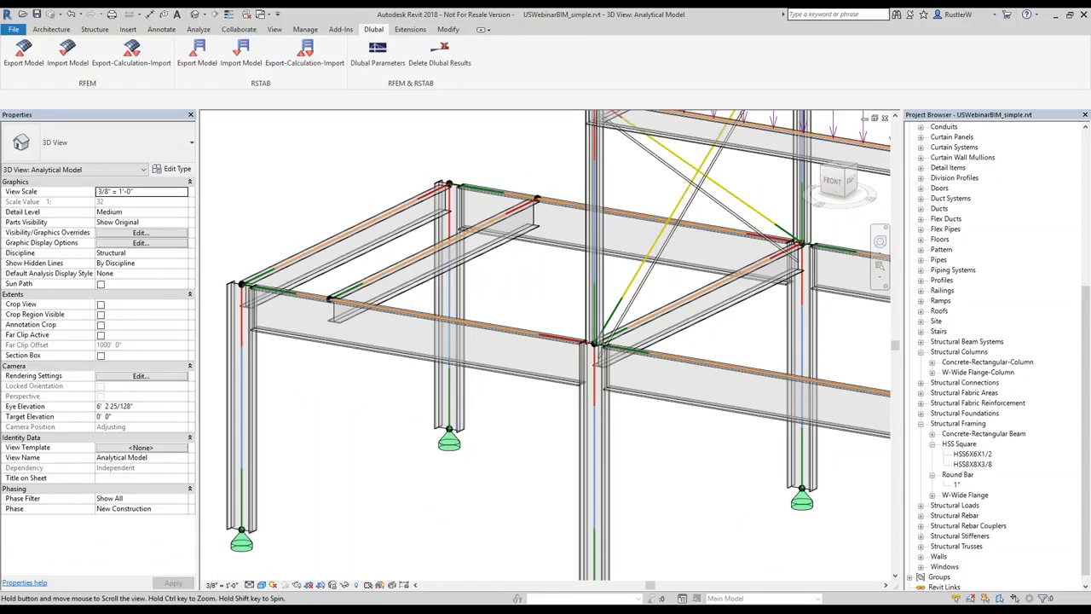
click(433, 256)
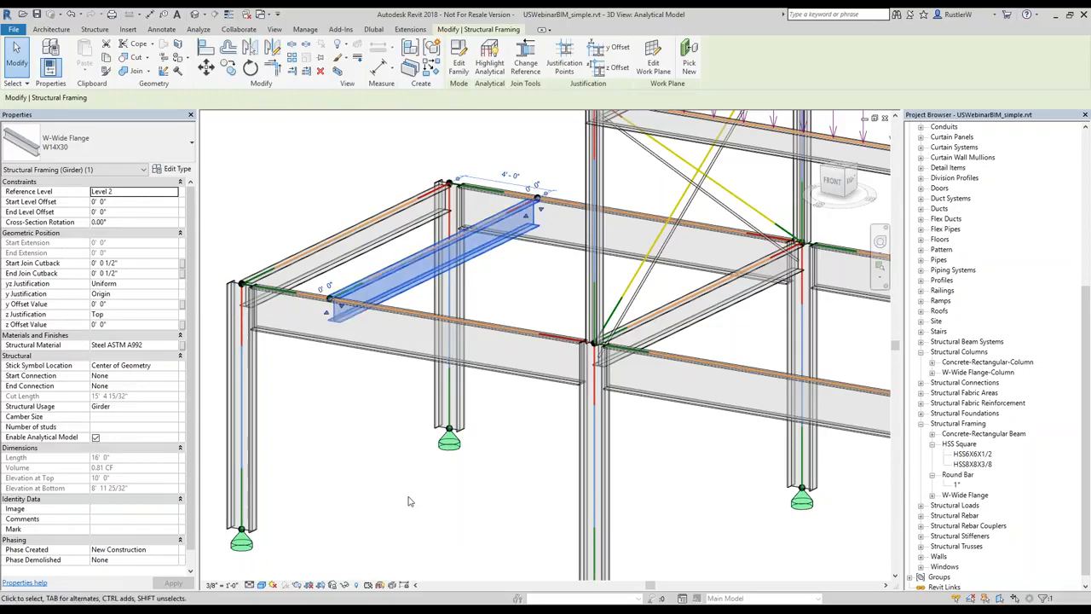
click(468, 499)
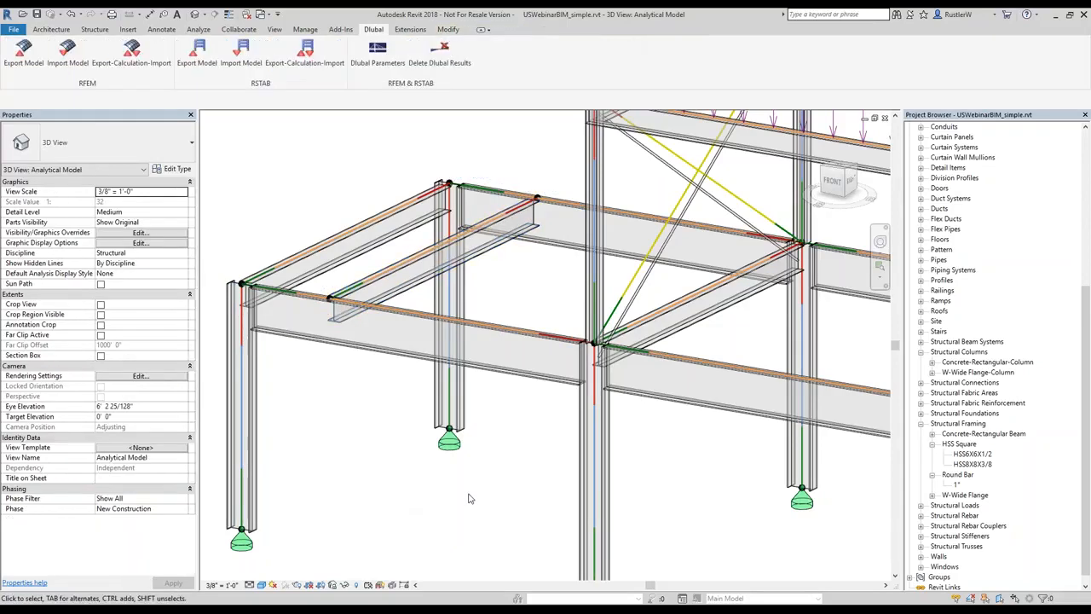
Step: Export the changes to RFEM as an update of the existing structure, with updated objects sent to a partial view
scroll(418, 410, down, 2)
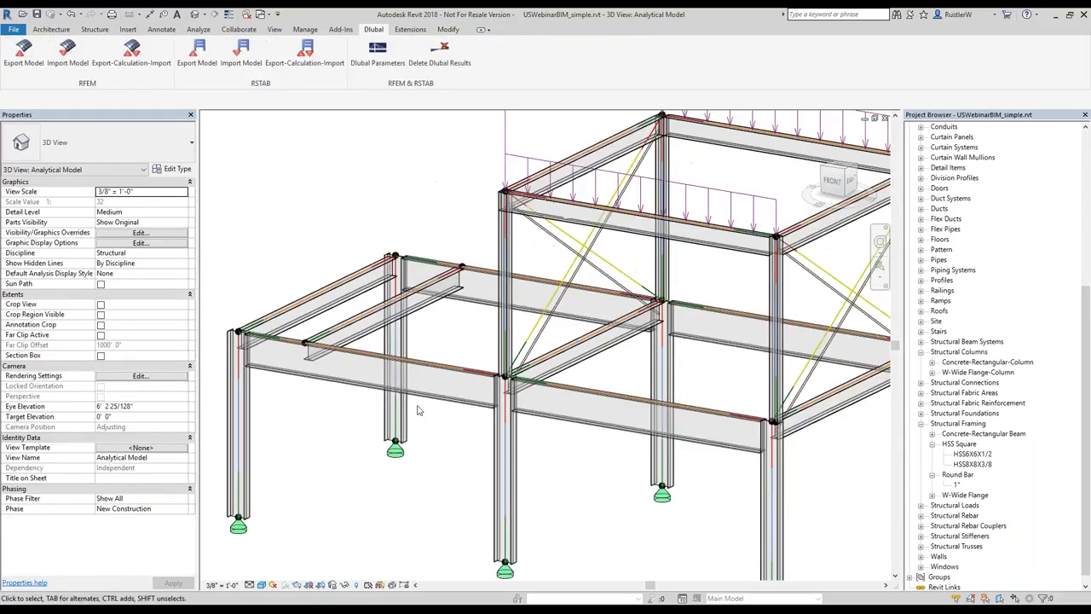
scroll(417, 410, down, 1)
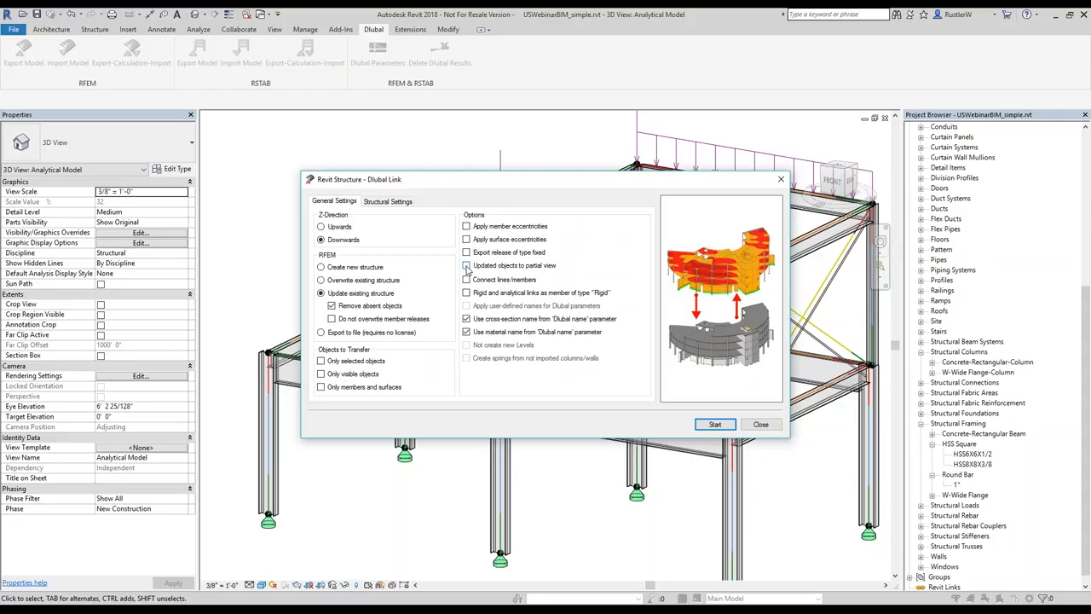
click(528, 273)
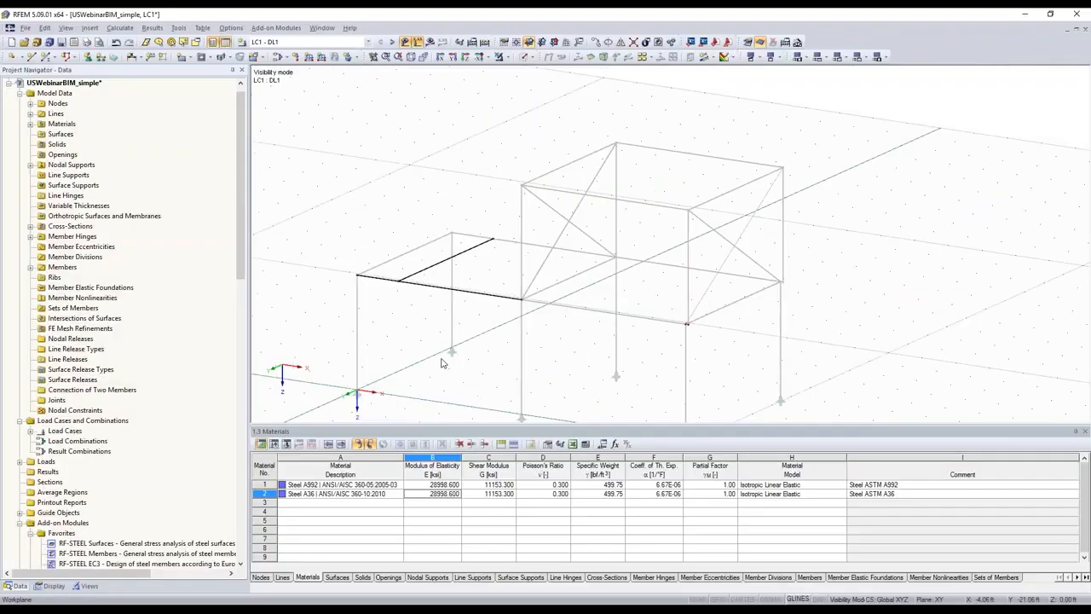
Step: Examine the new W 14x30 girder and the updated front beam in the rendered RFEM partial view
scroll(442, 362, down, 2)
middle_drag(582, 359, 618, 320)
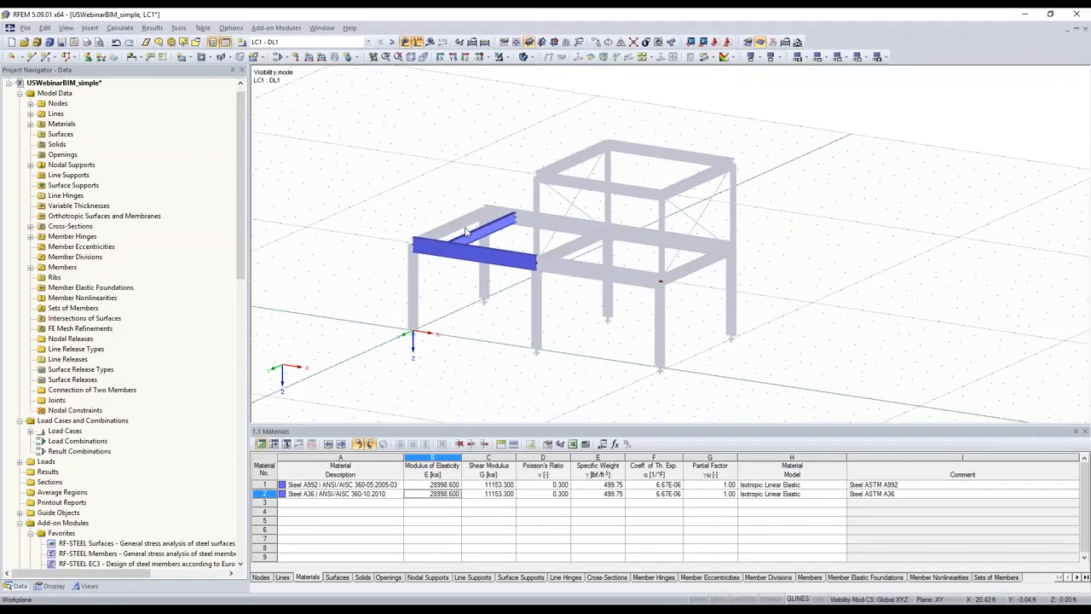
scroll(441, 231, up, 1)
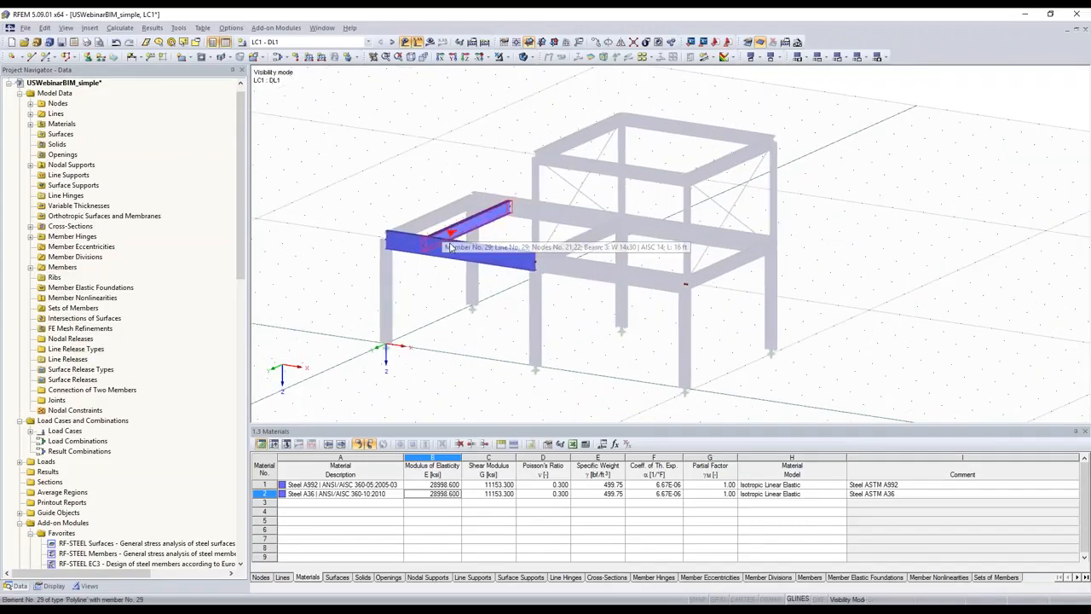
Step: Isolate the objects of the Revit Update 14.06.2017 20:25:08 visibility, and restore the display of the full model
click(89, 588)
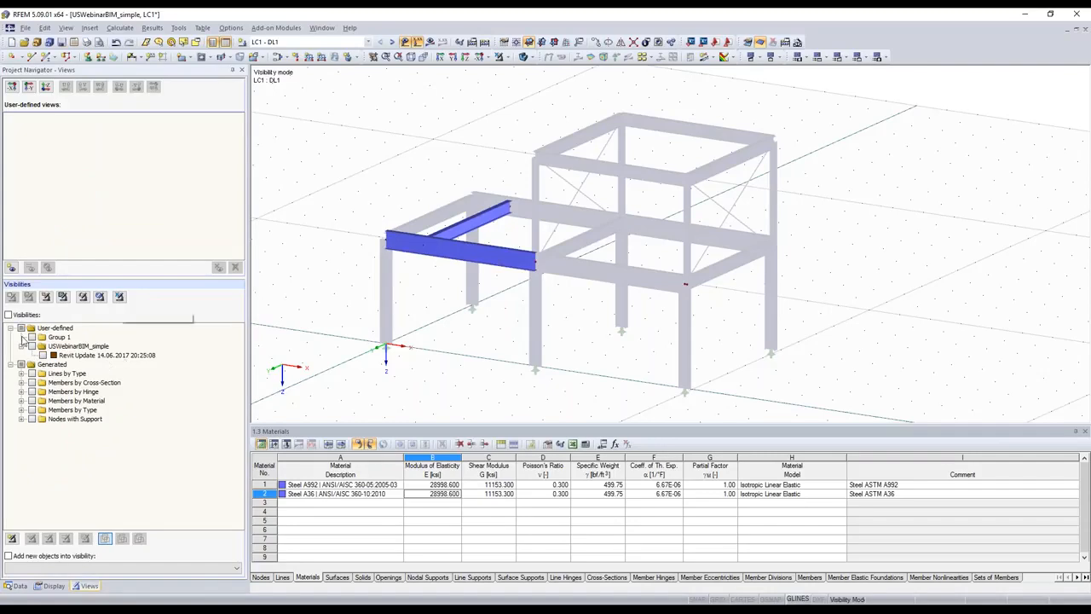
click(42, 355)
click(43, 355)
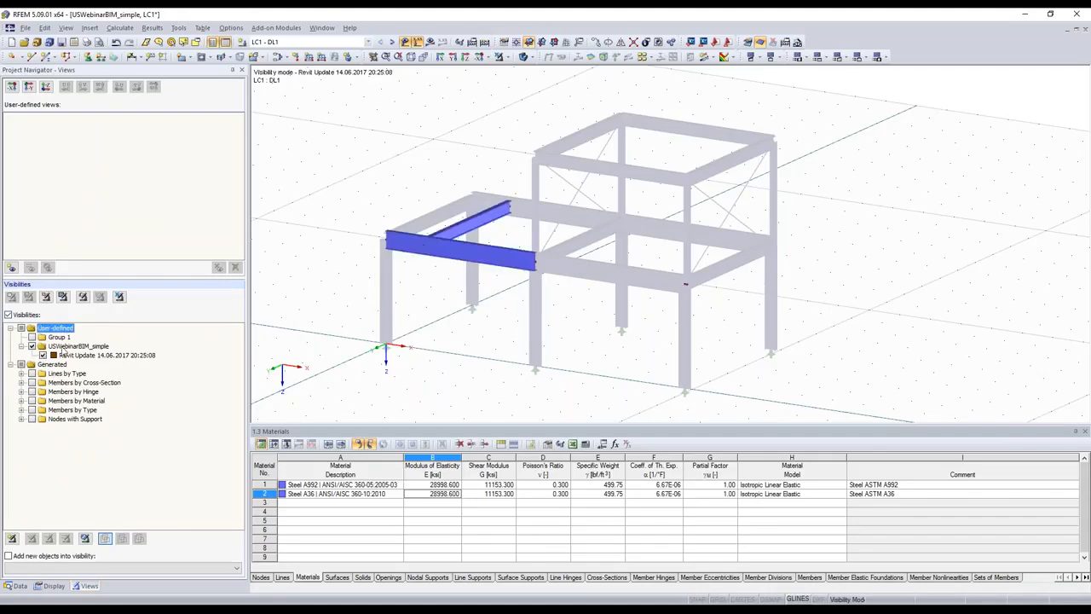
click(120, 297)
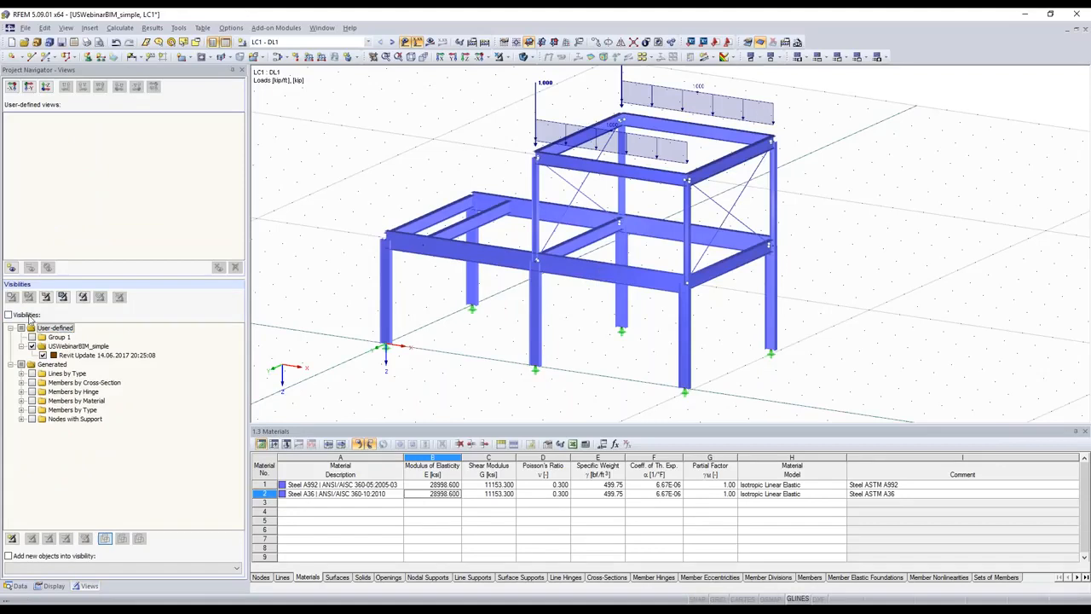
click(28, 316)
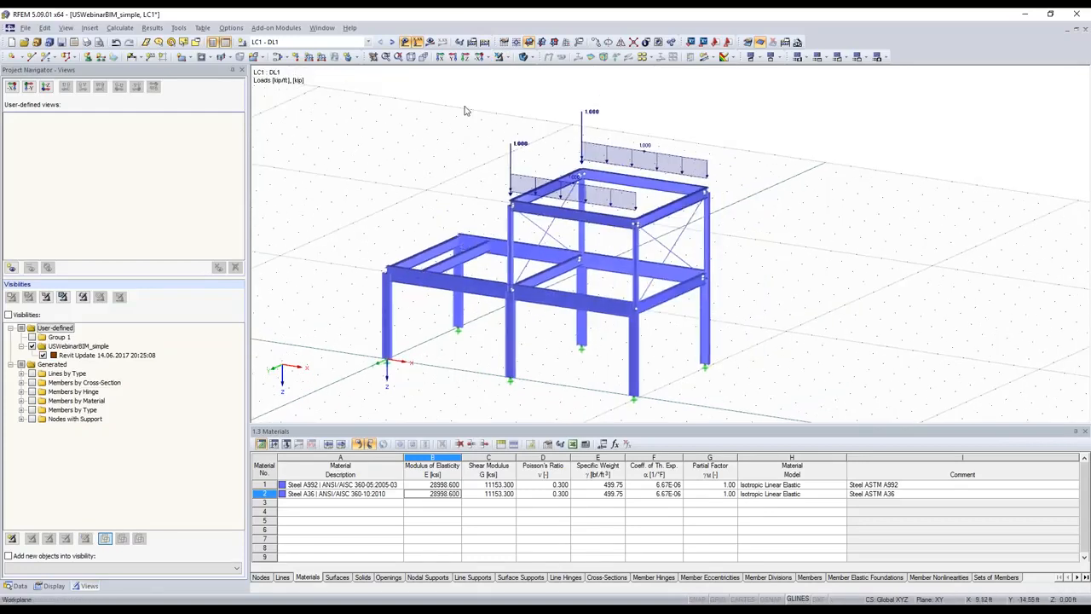
Step: Create a user-defined visibility named Phase1 in the USWebinarBIM_simple group
click(583, 141)
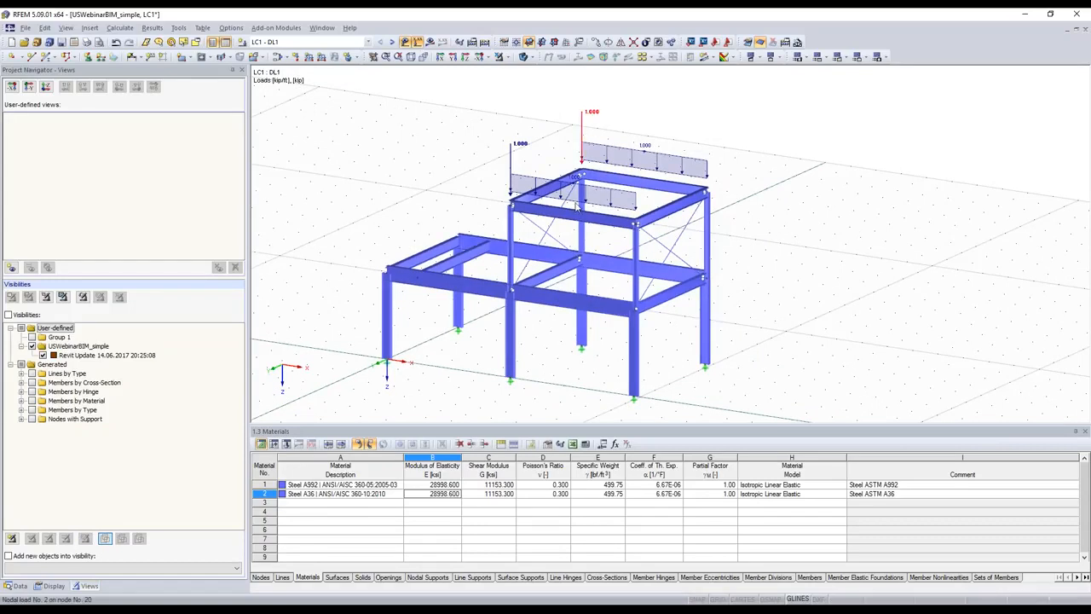
click(577, 206)
click(12, 539)
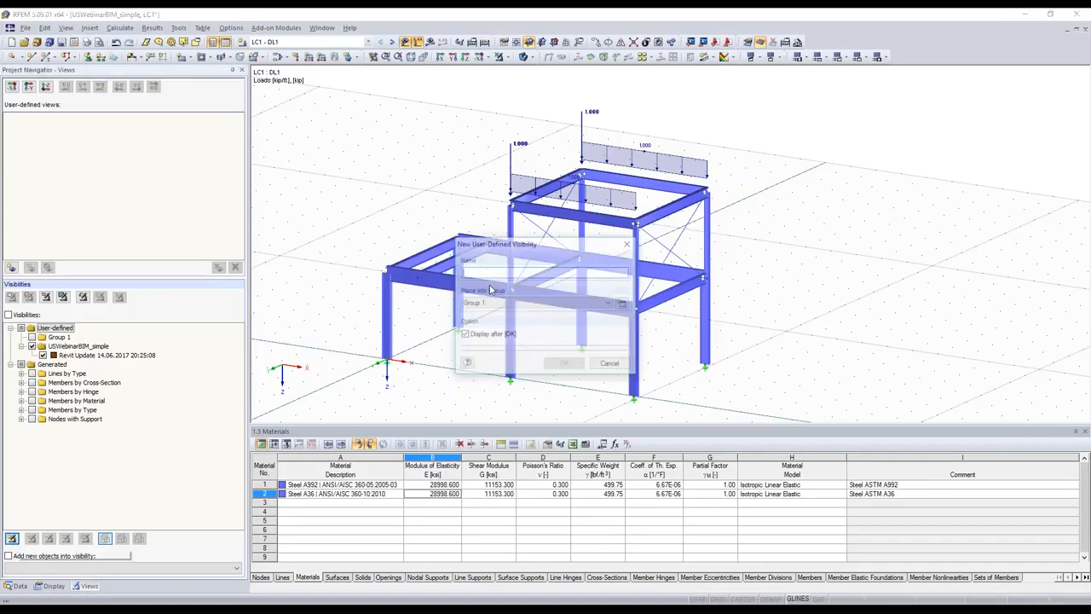
click(536, 303)
click(503, 321)
click(513, 272)
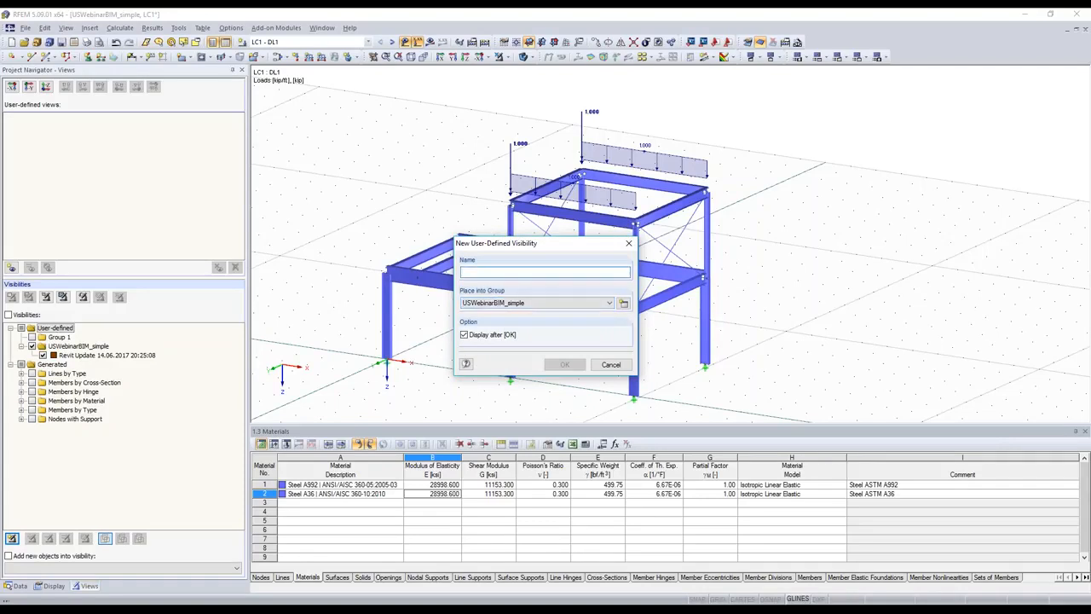
text(Phase 1)
click(553, 365)
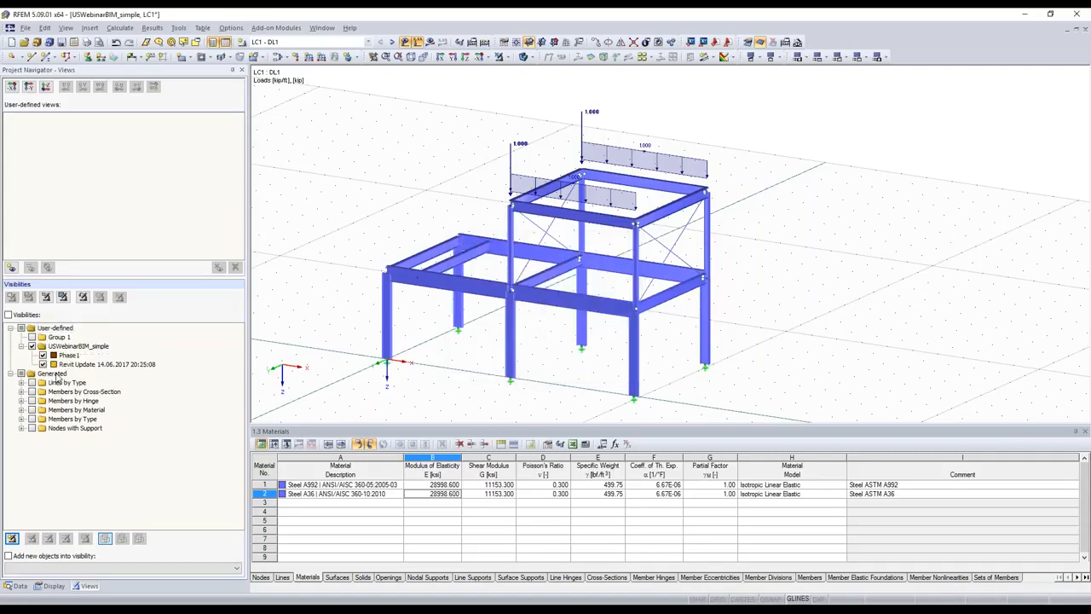
Step: Have new objects added automatically to the USWebinarBIM_simple - Phase1 visibility
click(7, 556)
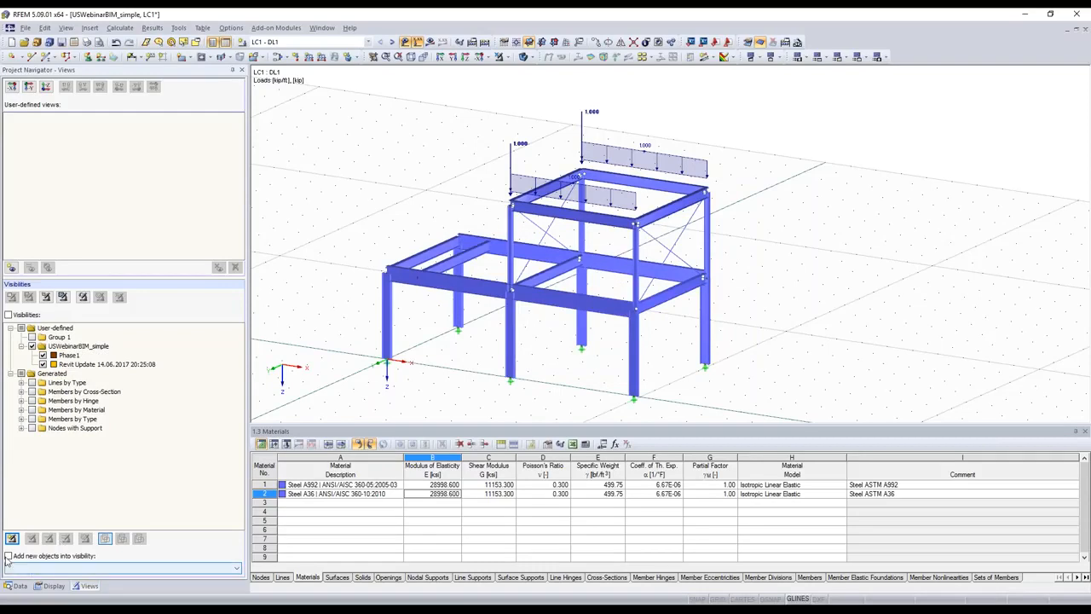
click(7, 556)
click(70, 560)
click(73, 569)
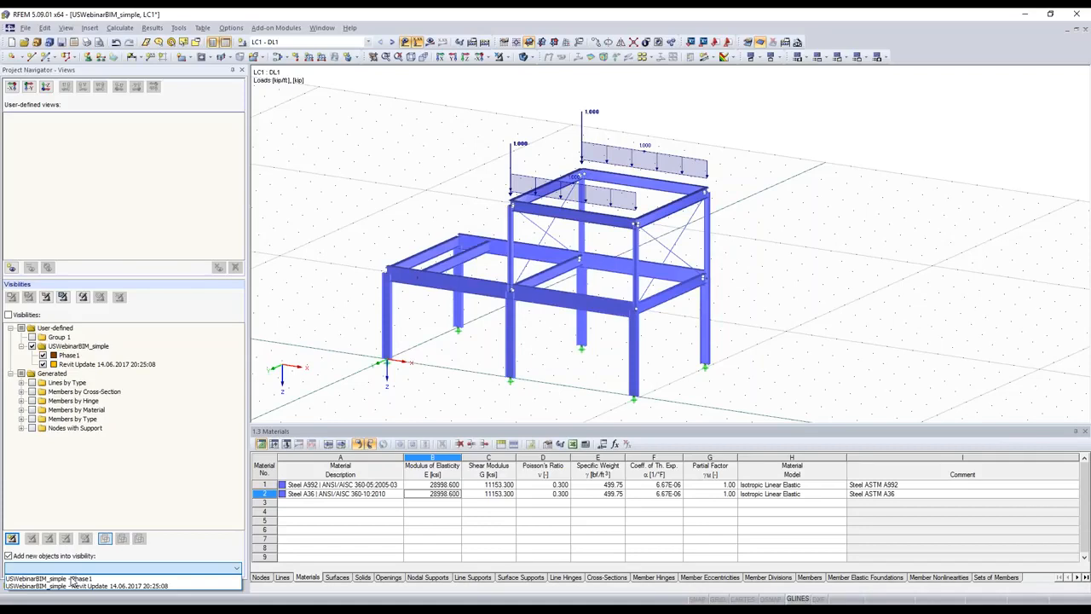
click(53, 577)
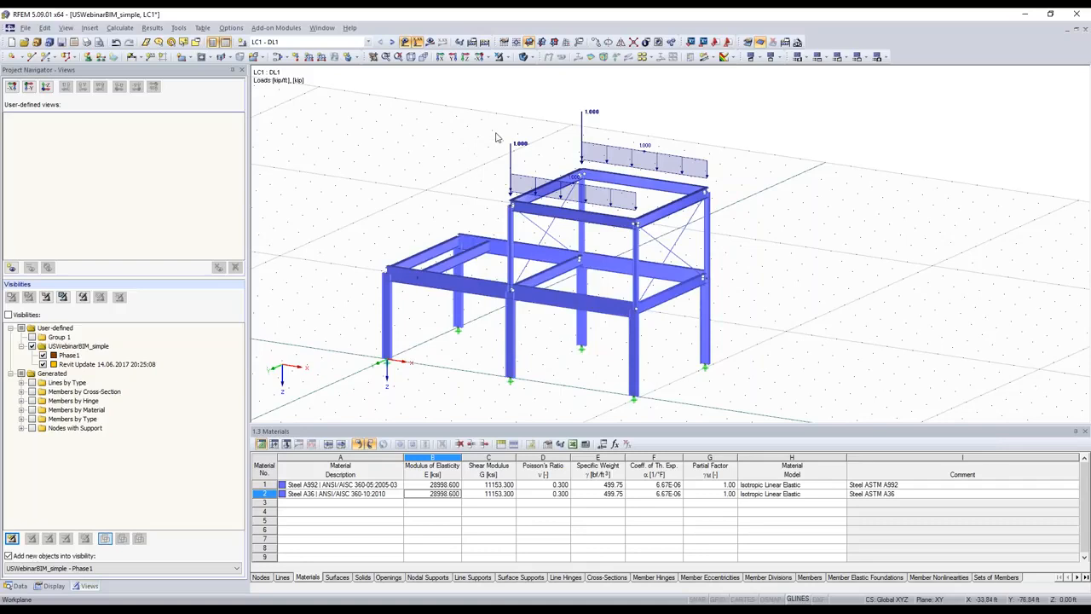
Step: Hide the loads and copy the high bay's roof end beam nearest the low bay three times at equal spacing across the roof
click(583, 133)
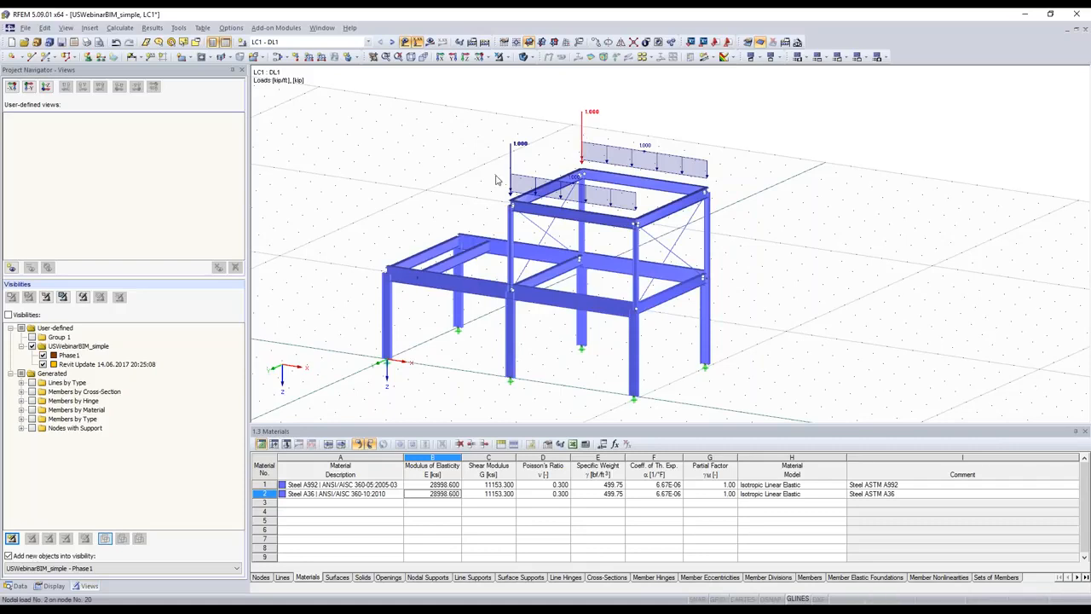
click(406, 42)
scroll(543, 189, up, 2)
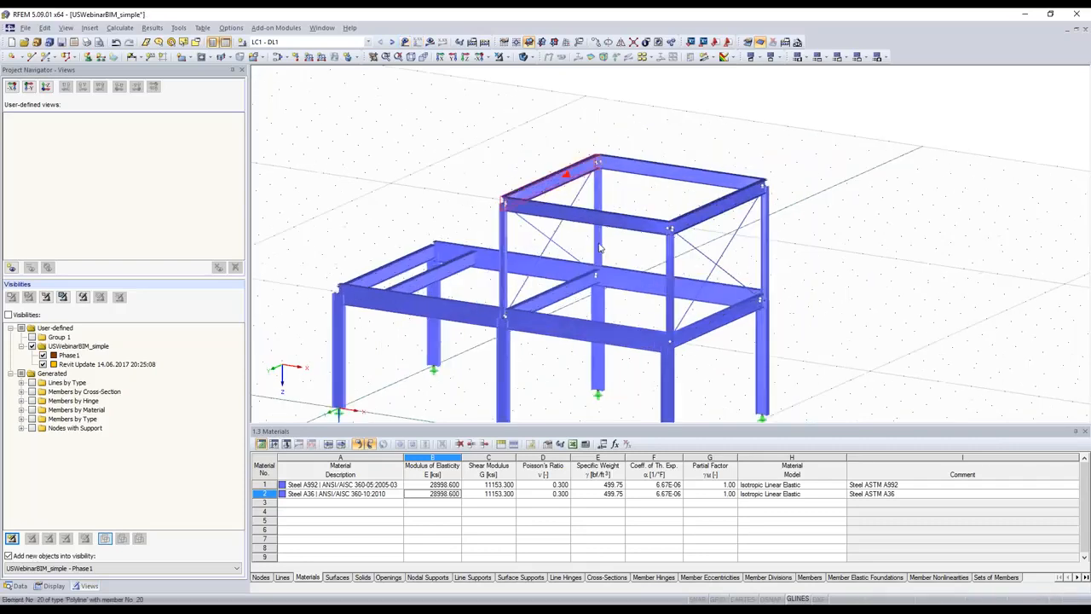
click(543, 186)
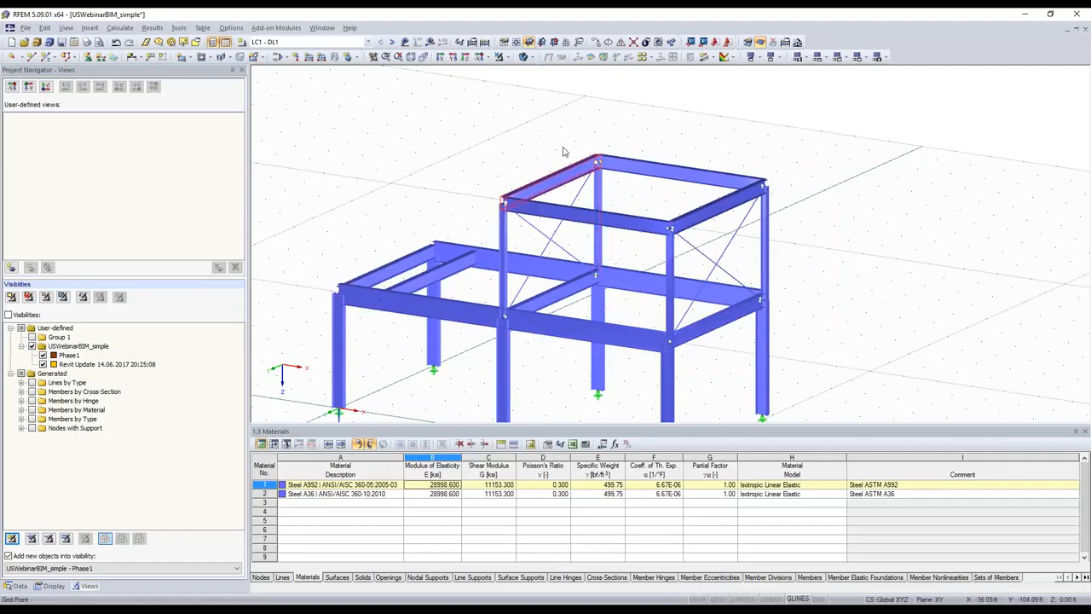
click(597, 41)
click(401, 209)
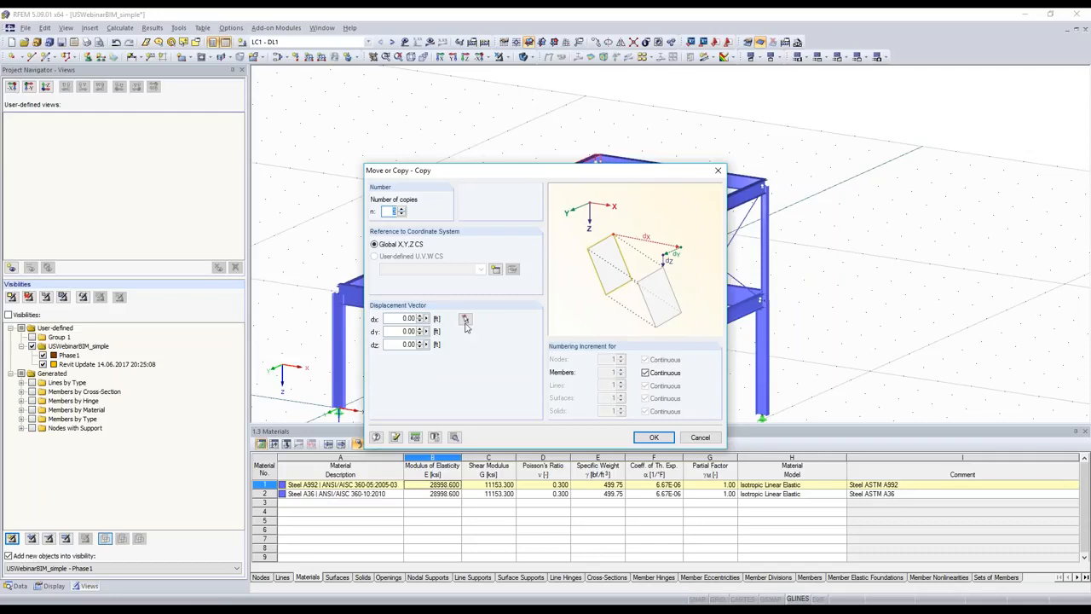
click(465, 318)
text(4)
click(652, 438)
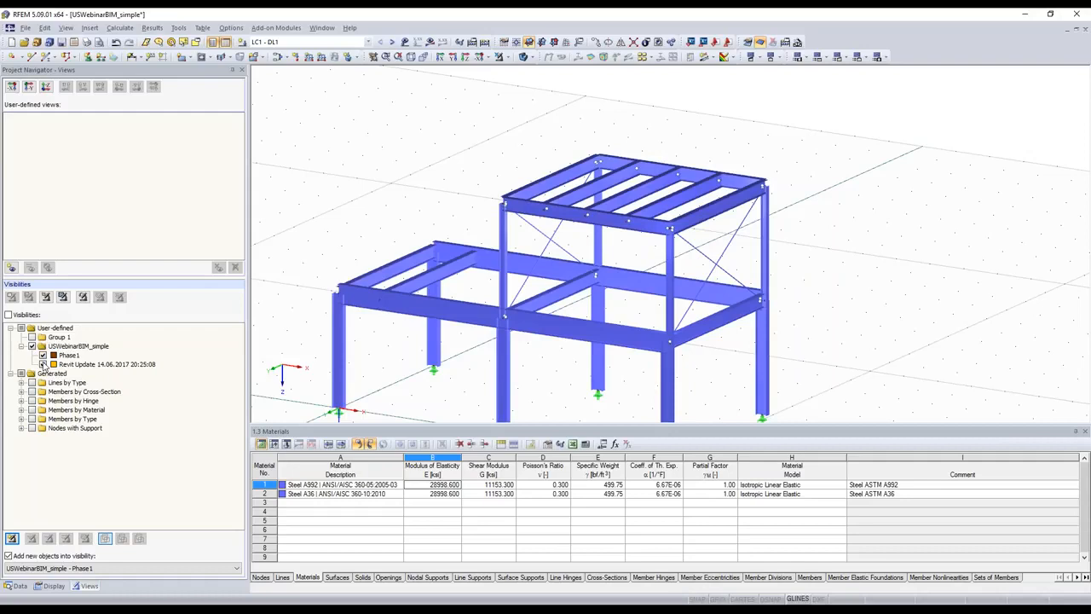
Step: Isolate the objects of the Phase1 visibility, and restore the display of the full model with its loads
click(9, 316)
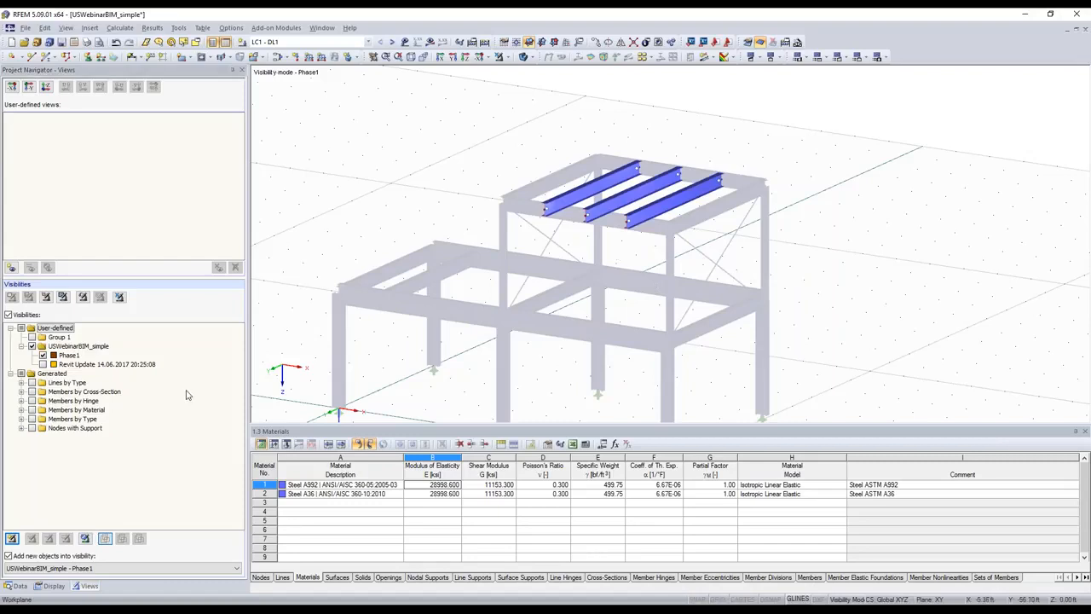
scroll(89, 391, down, 2)
click(498, 56)
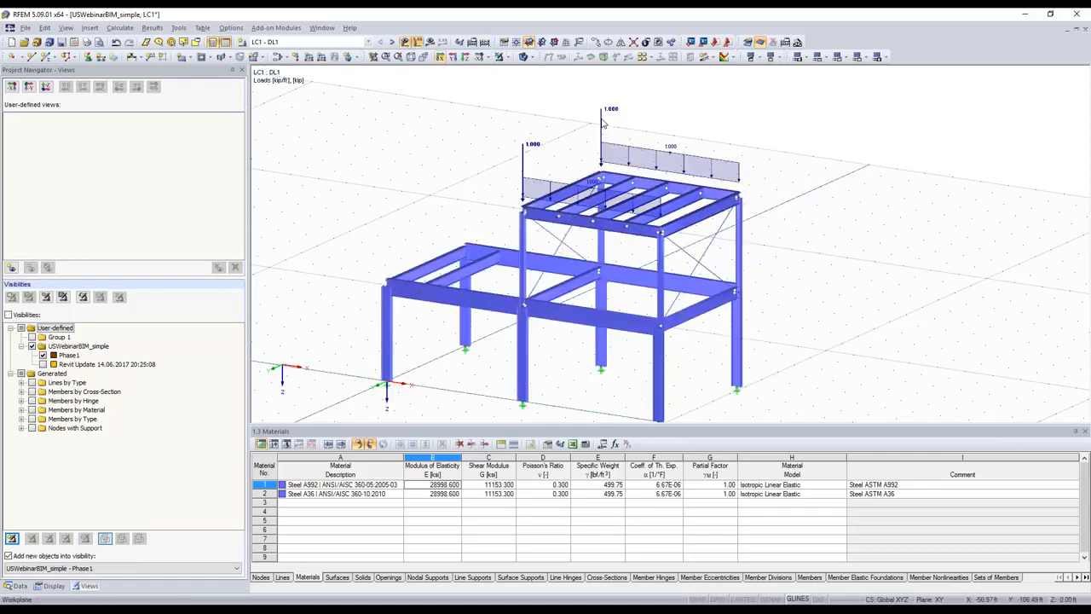
Step: Set the vertical force PZ of the nodal load on node 20 to 2 kip
double_click(603, 124)
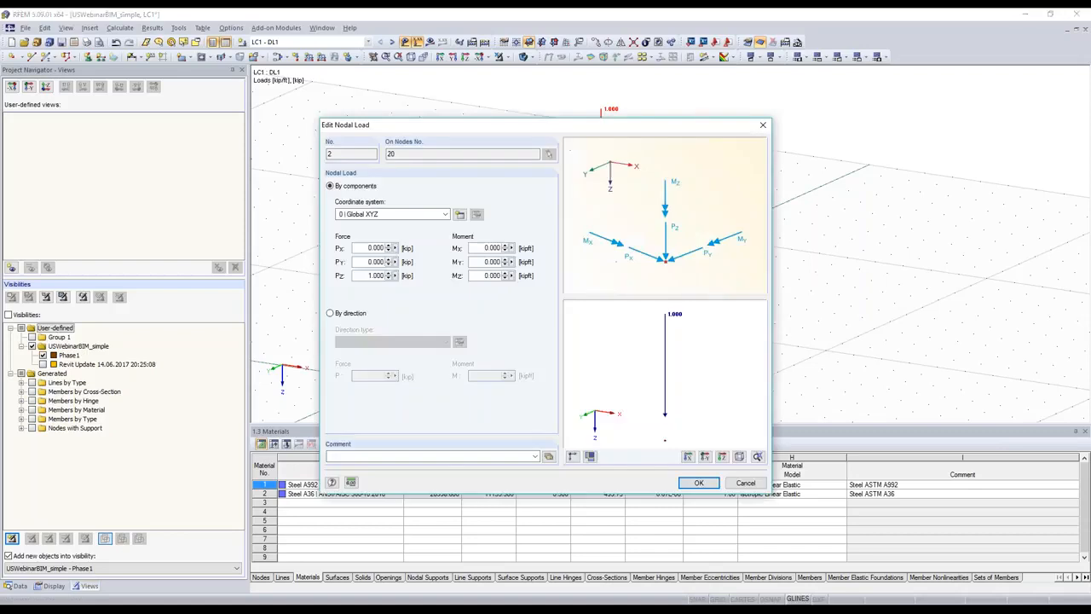
text(2)
click(695, 483)
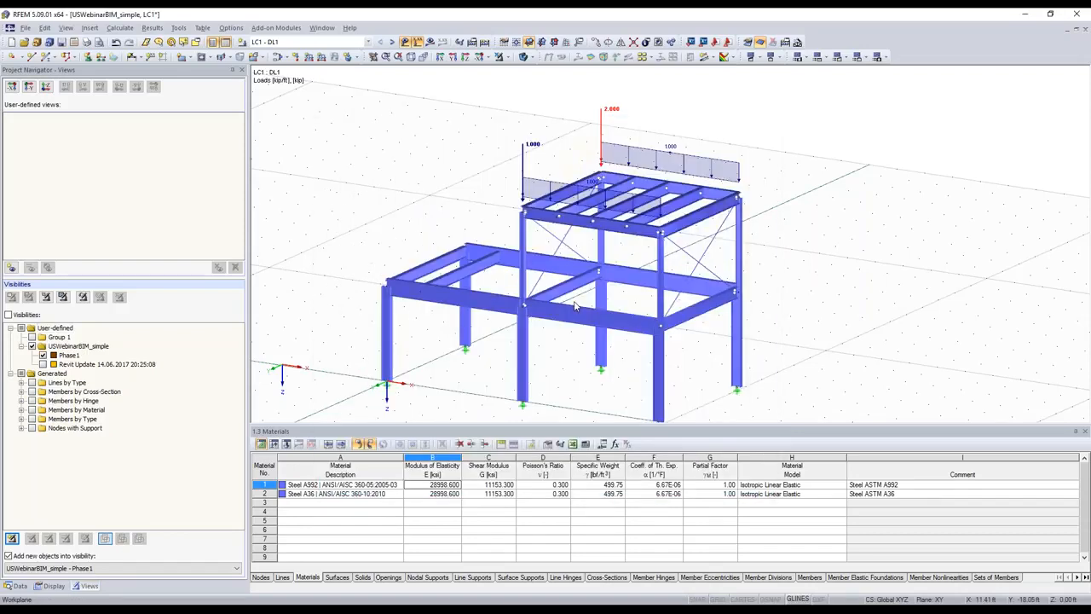
Step: Assign a new W 10x30 cross-section from the AISC 14 library to the low bay's intermediate W 14x30 beam
middle_drag(575, 307, 578, 254)
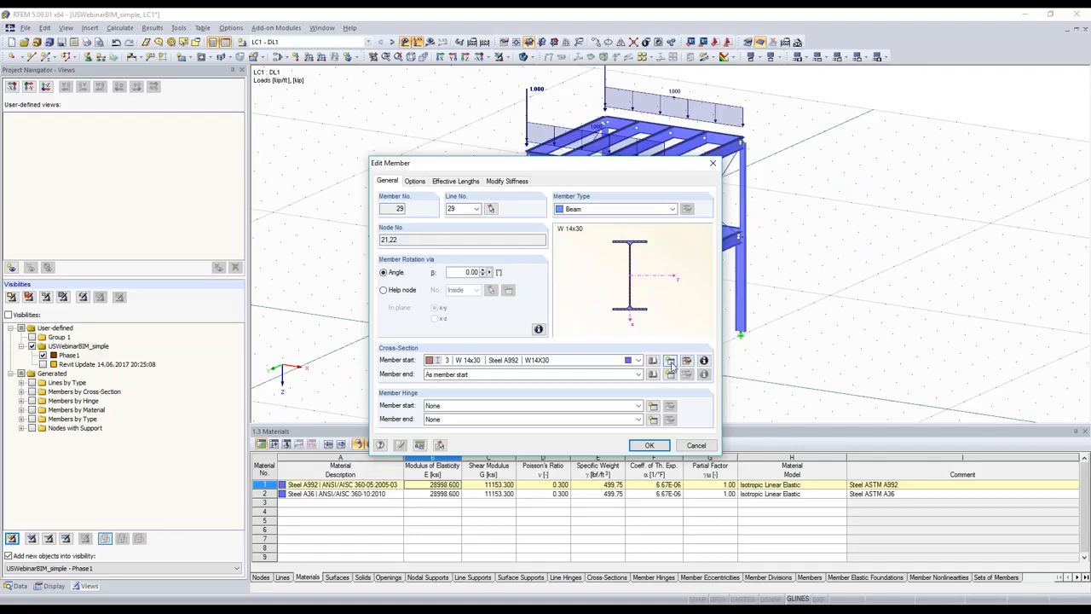
click(670, 360)
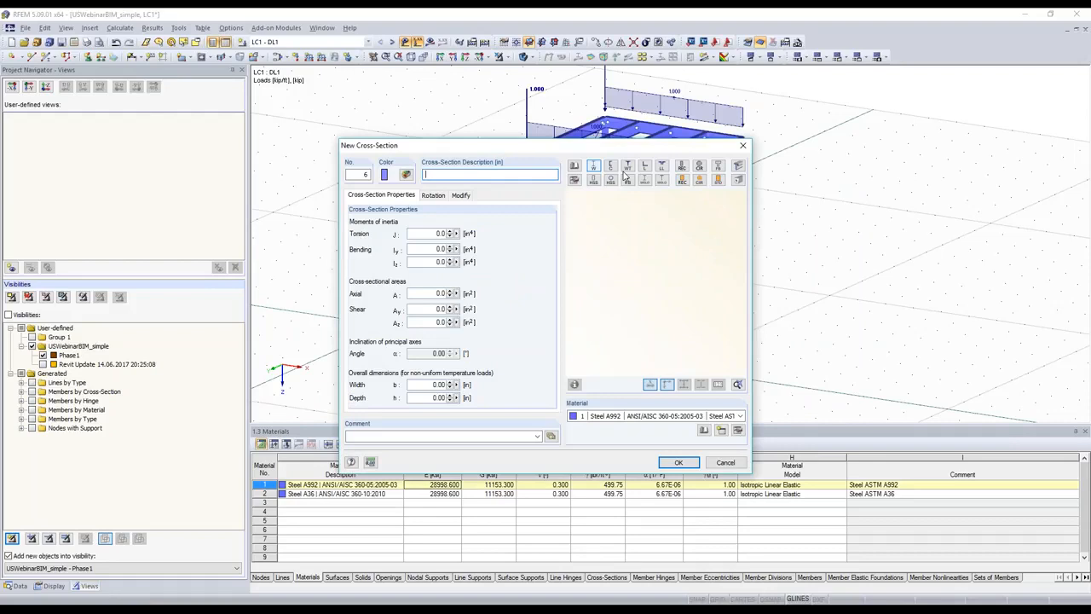
click(594, 167)
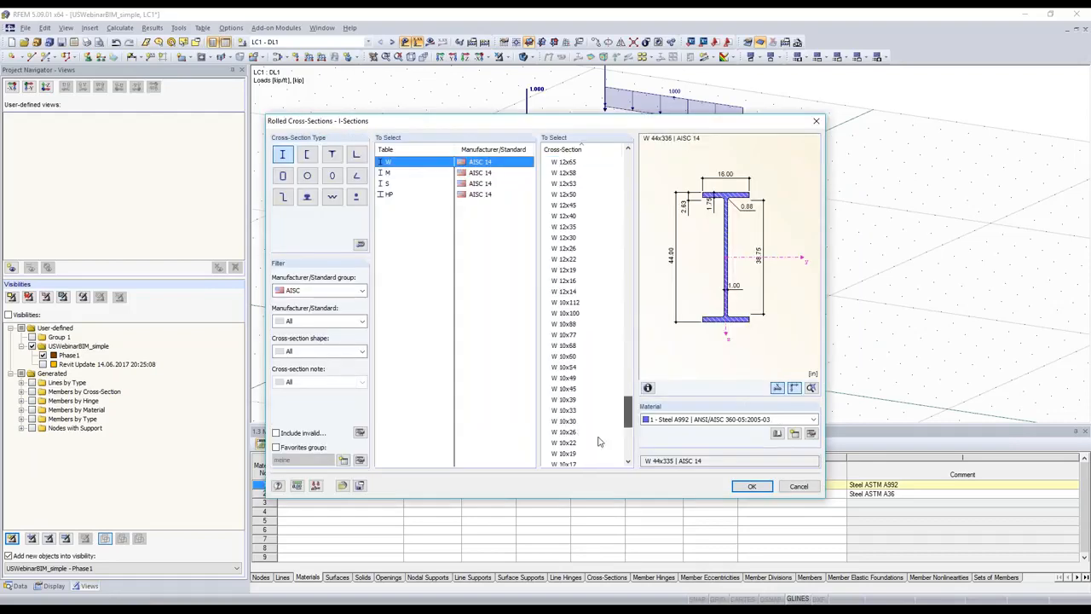
click(580, 421)
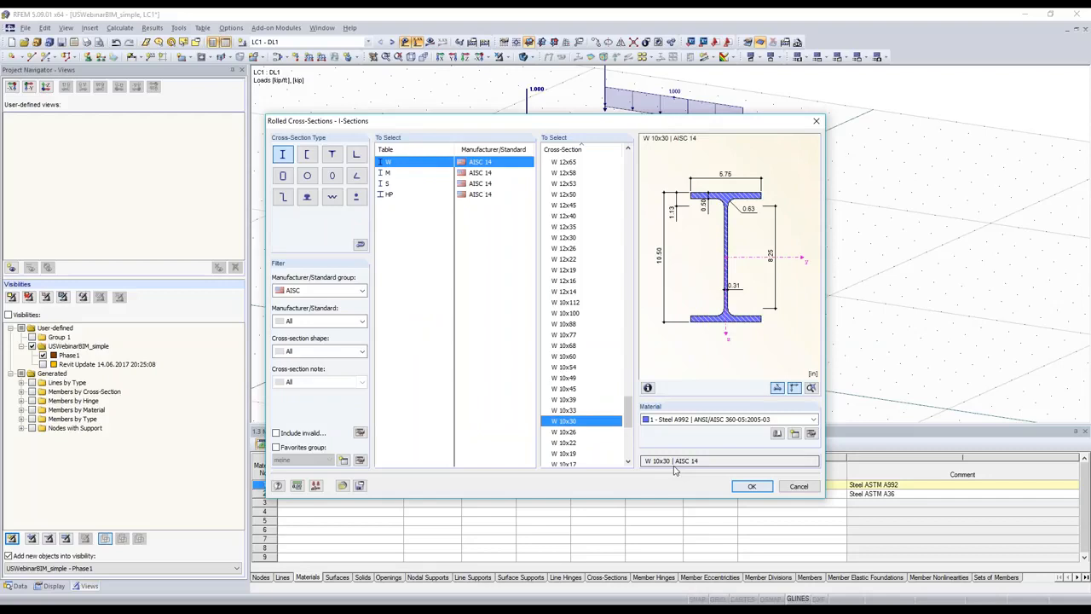
click(752, 486)
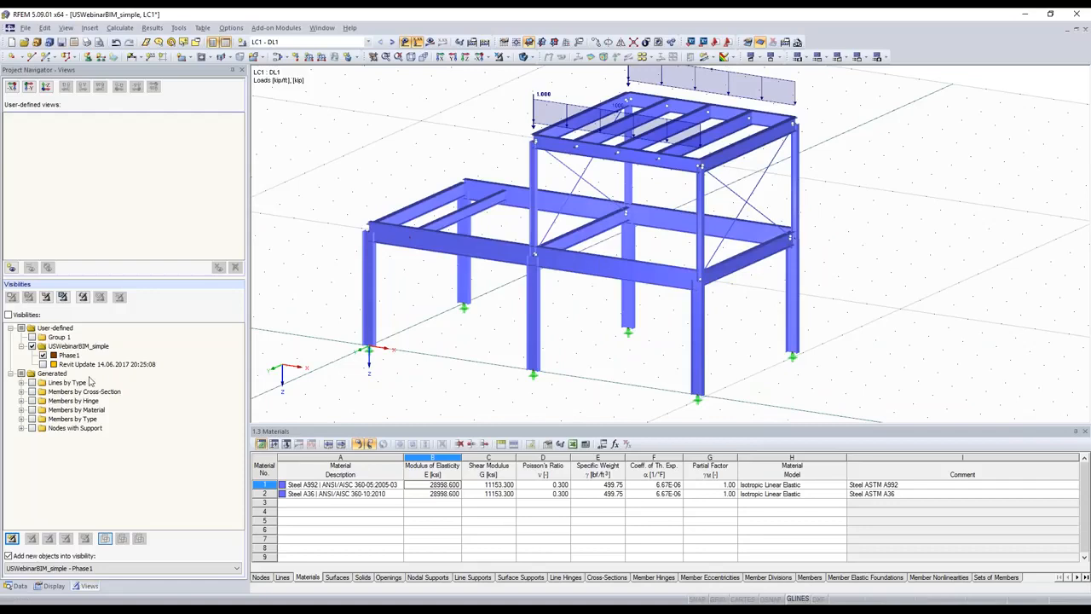
Step: Check the Phase1 visibility's contents, and add the low bay's intermediate beam to that visibility
click(458, 219)
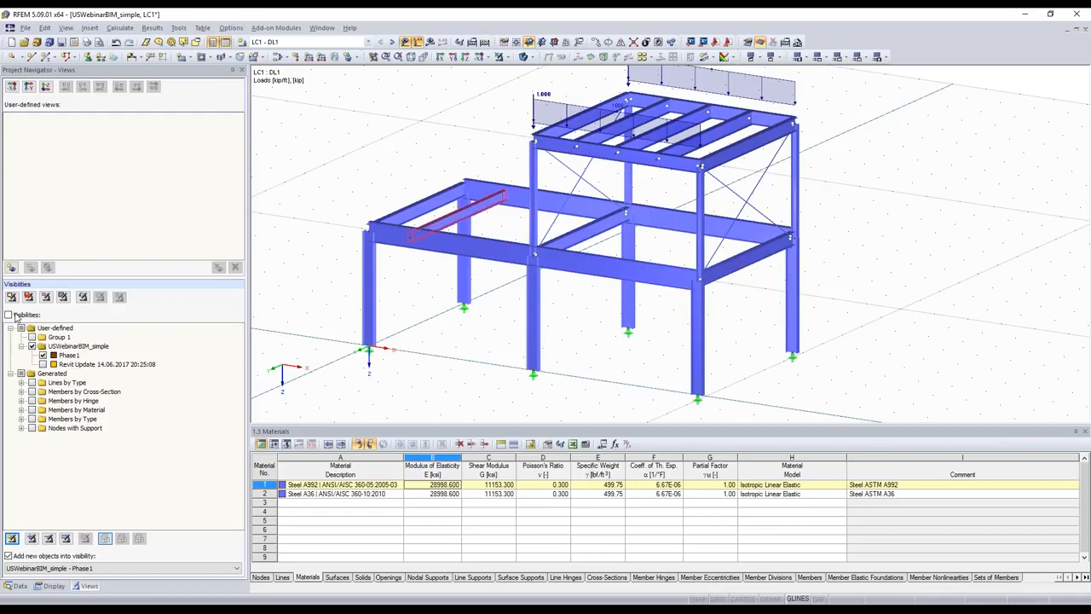
click(10, 315)
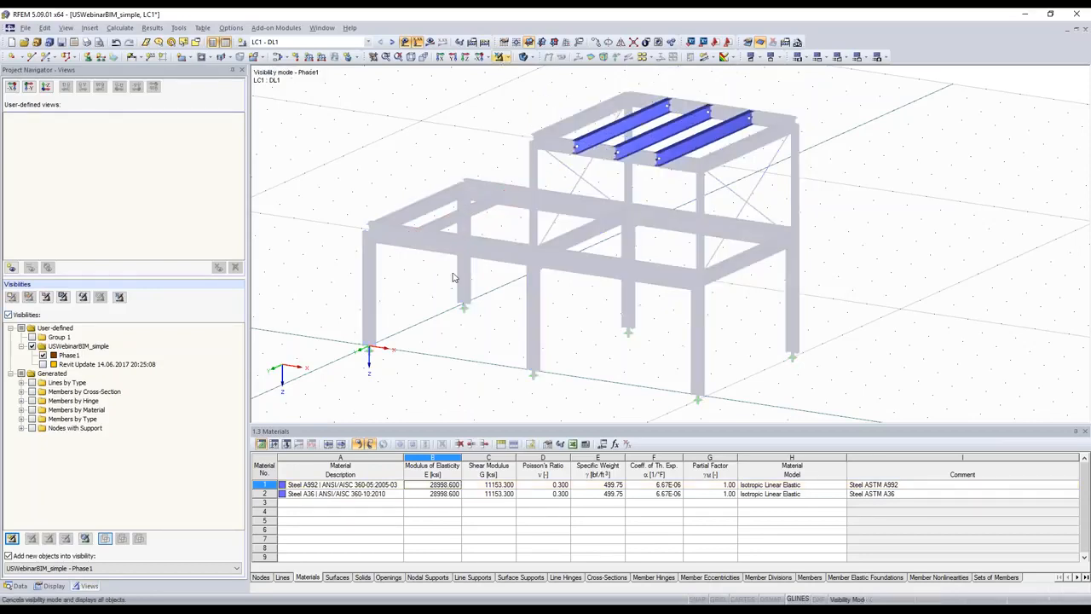
click(455, 220)
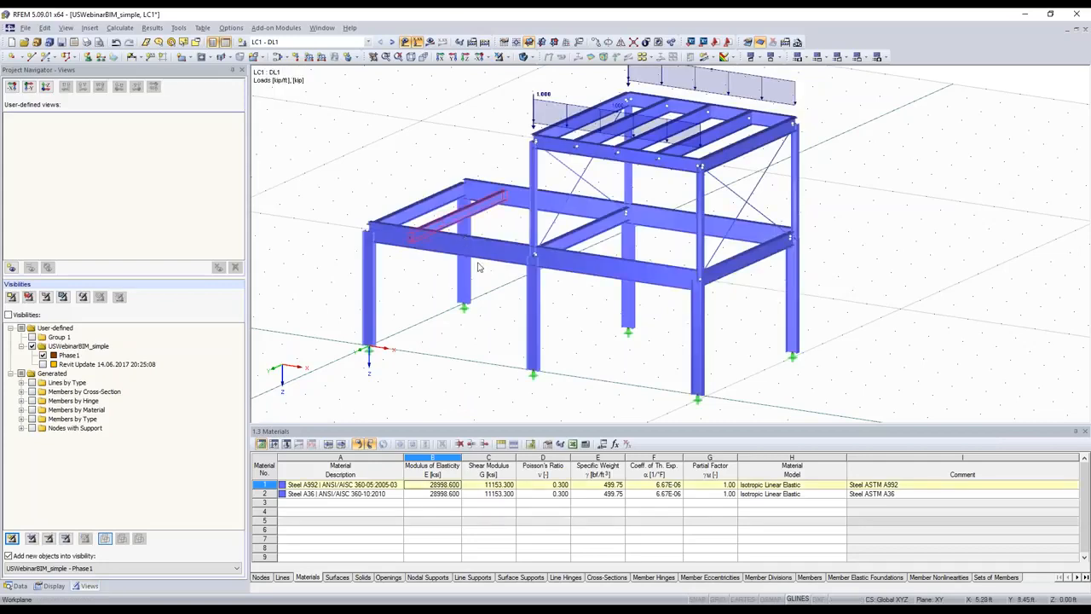
click(69, 356)
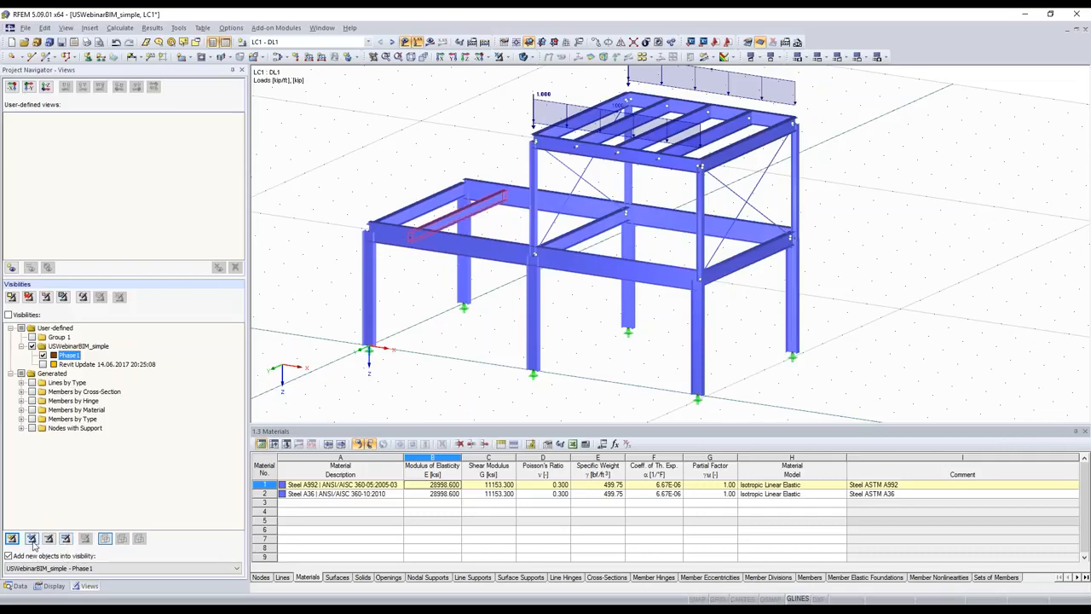
click(32, 539)
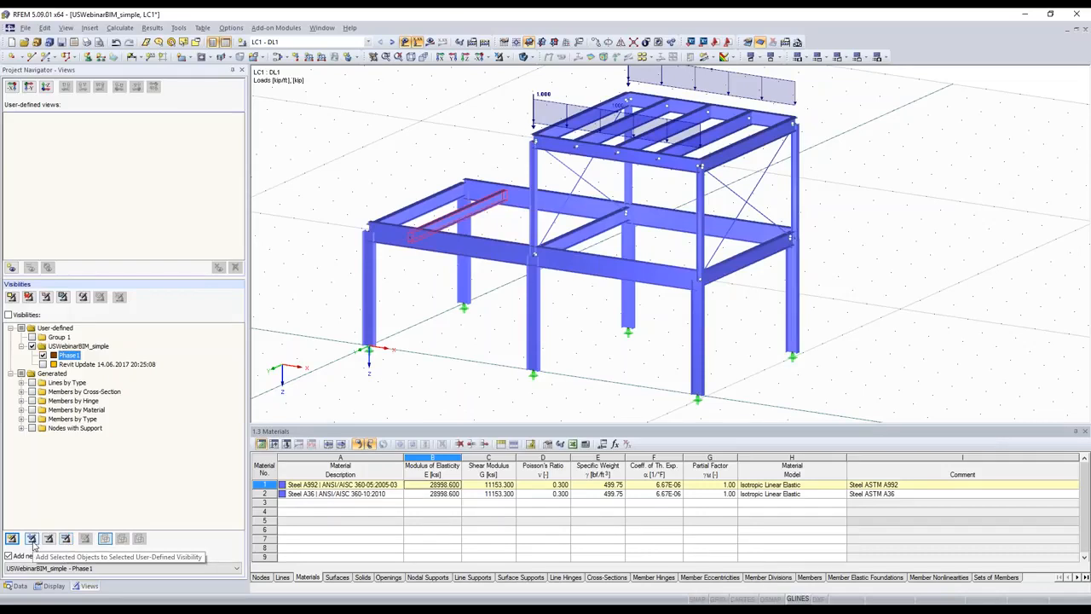
click(330, 386)
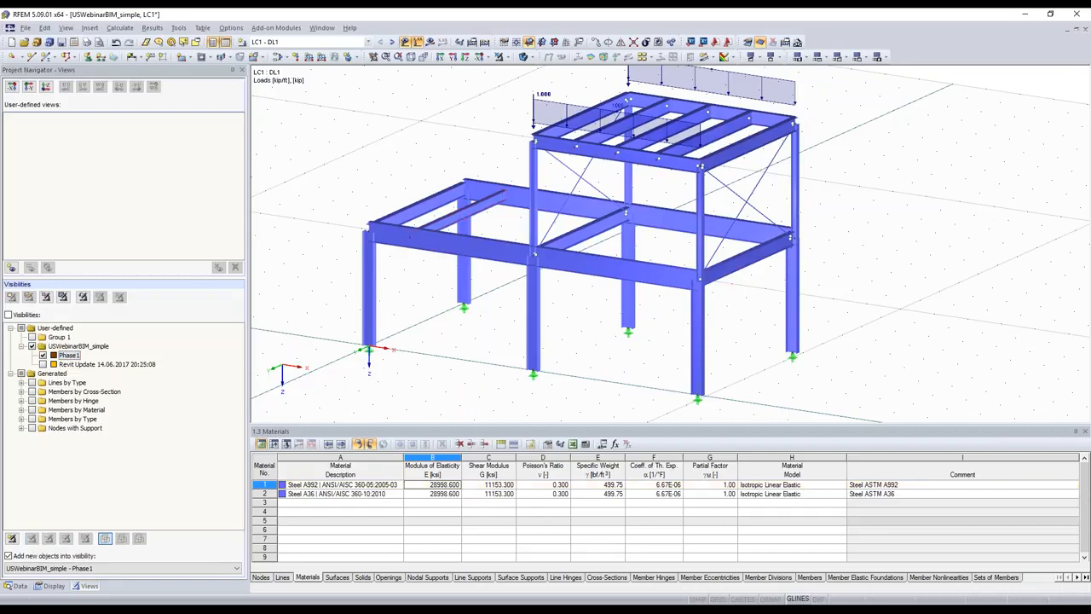
Step: Isolate the Phase1 visibility and select all beams it contains
click(6, 316)
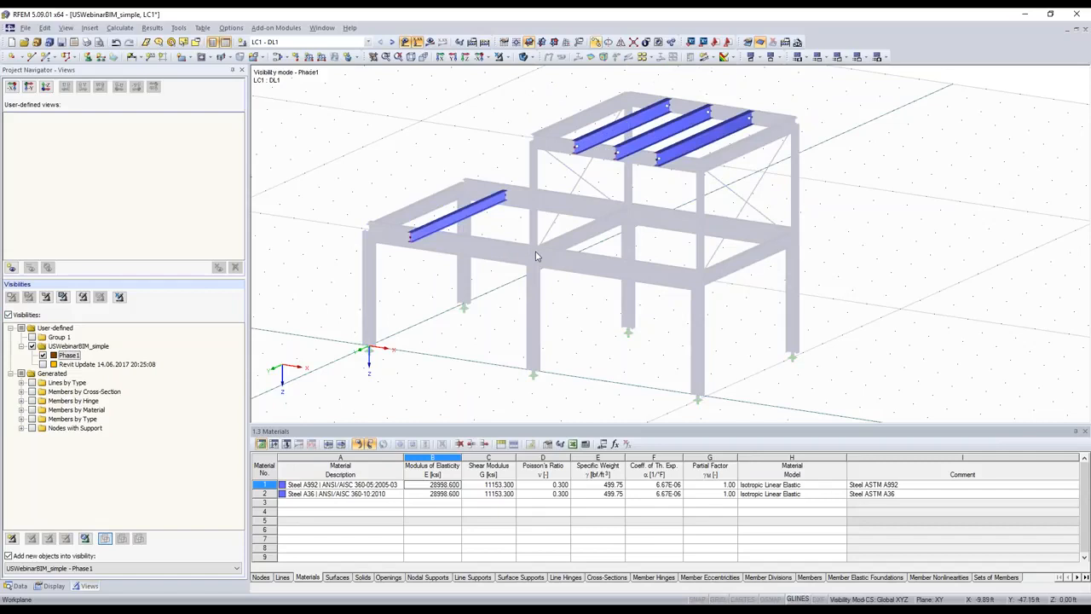
scroll(536, 256, down, 1)
scroll(447, 125, down, 1)
drag(446, 125, 782, 333)
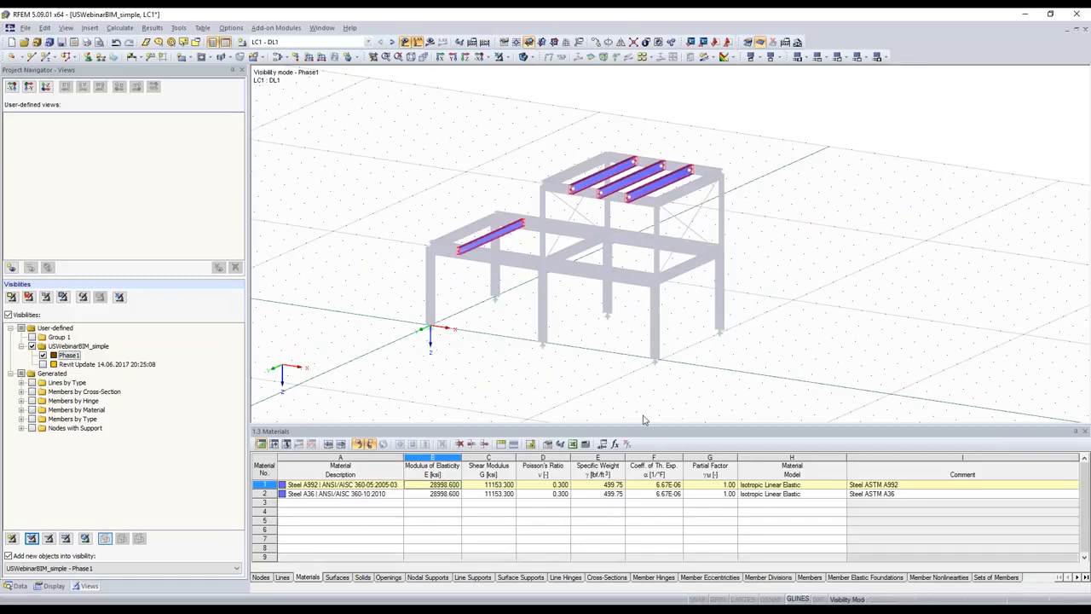
Step: Switch to Revit and duplicate the Analytical Model 3D view with detailing
key(alt+Tab)
scroll(784, 317, down, 2)
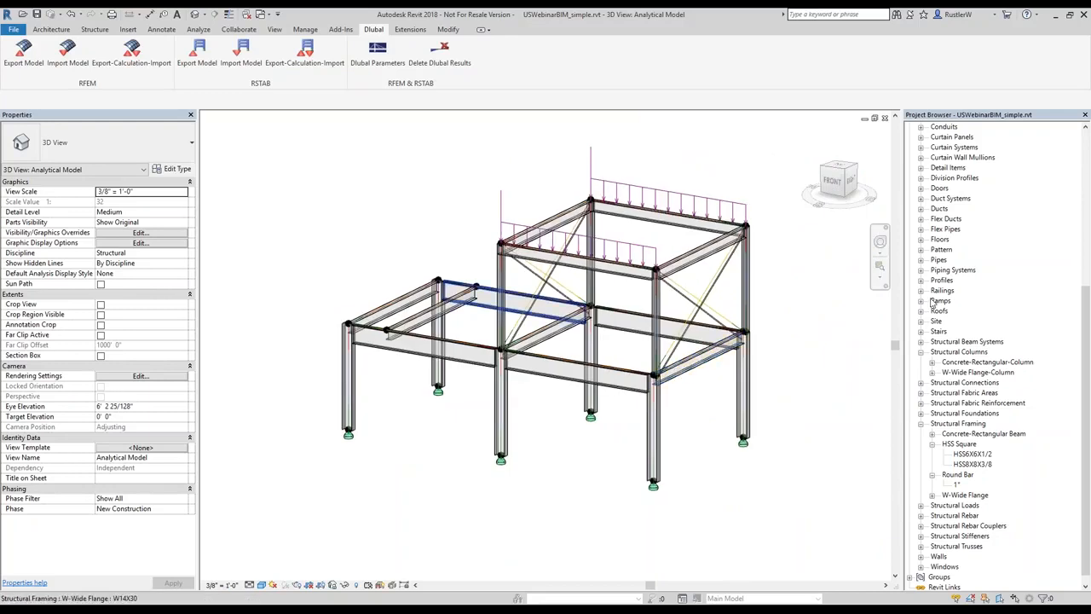
scroll(934, 303, up, 1)
scroll(933, 304, up, 8)
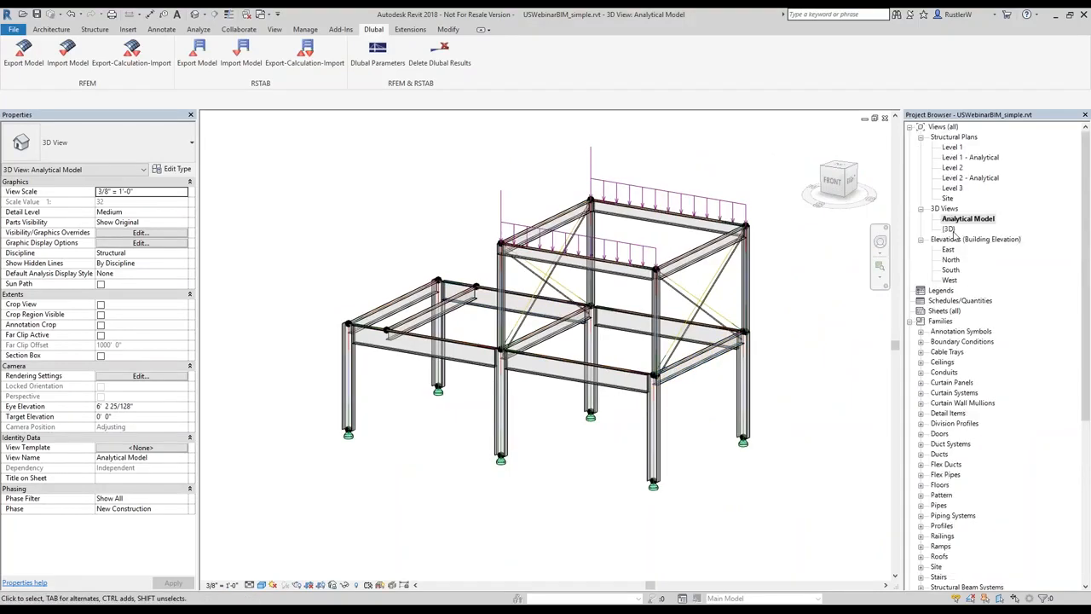
double_click(960, 220)
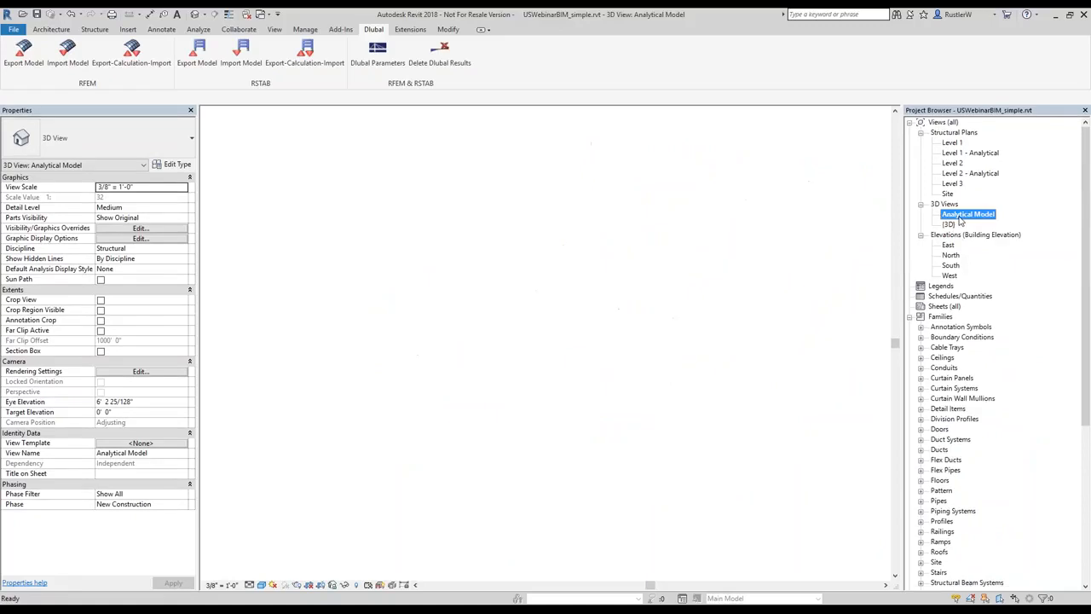
right_click(961, 220)
mouse_move(976, 311)
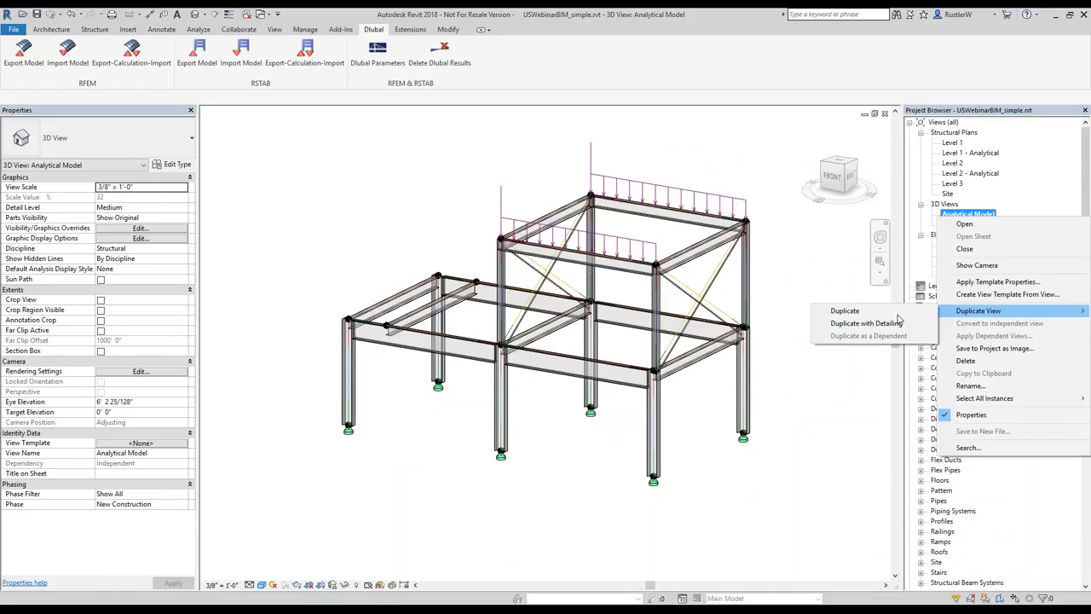
click(898, 322)
Step: Rename the duplicated analytical 3D view as UPdate 1
right_click(977, 226)
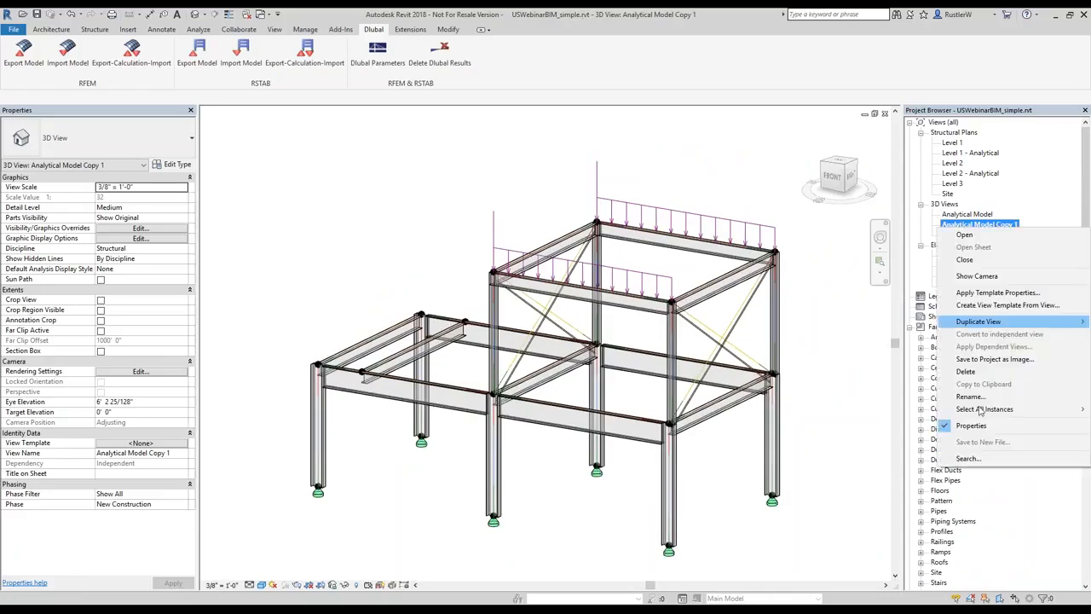
click(971, 397)
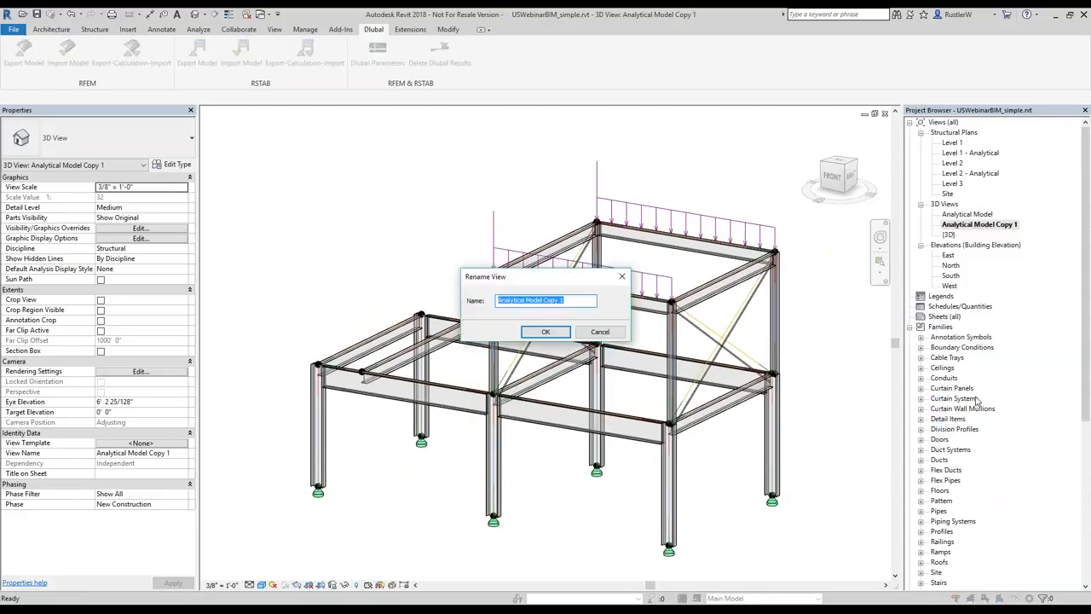
text(UPdate 1)
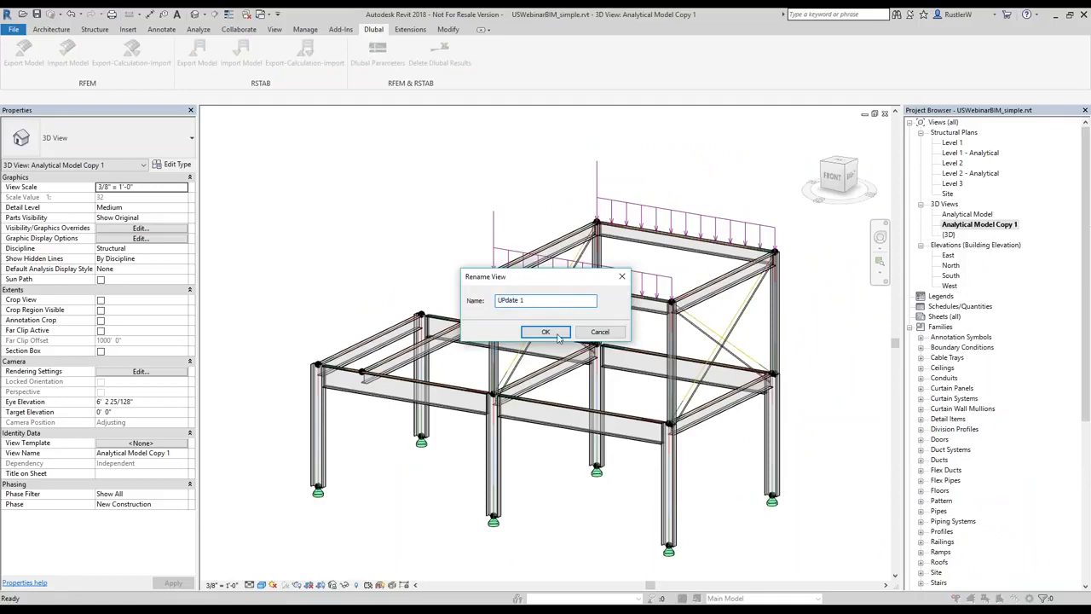
key(Return)
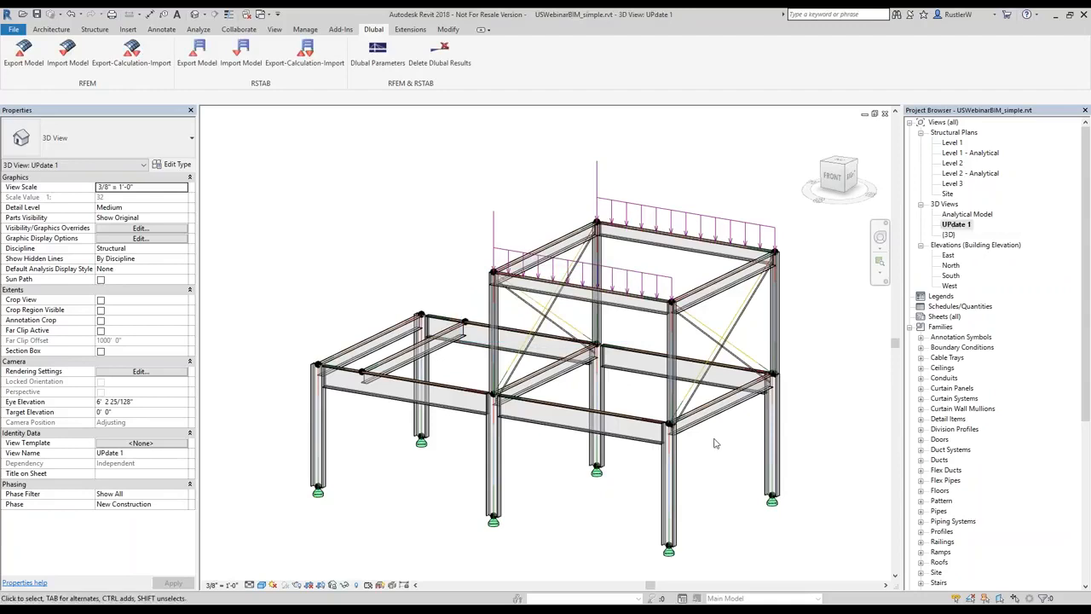
Step: Select the entire steel frame in the UPdate 1 view and hide all its elements there
drag(715, 443, 251, 122)
right_click(777, 134)
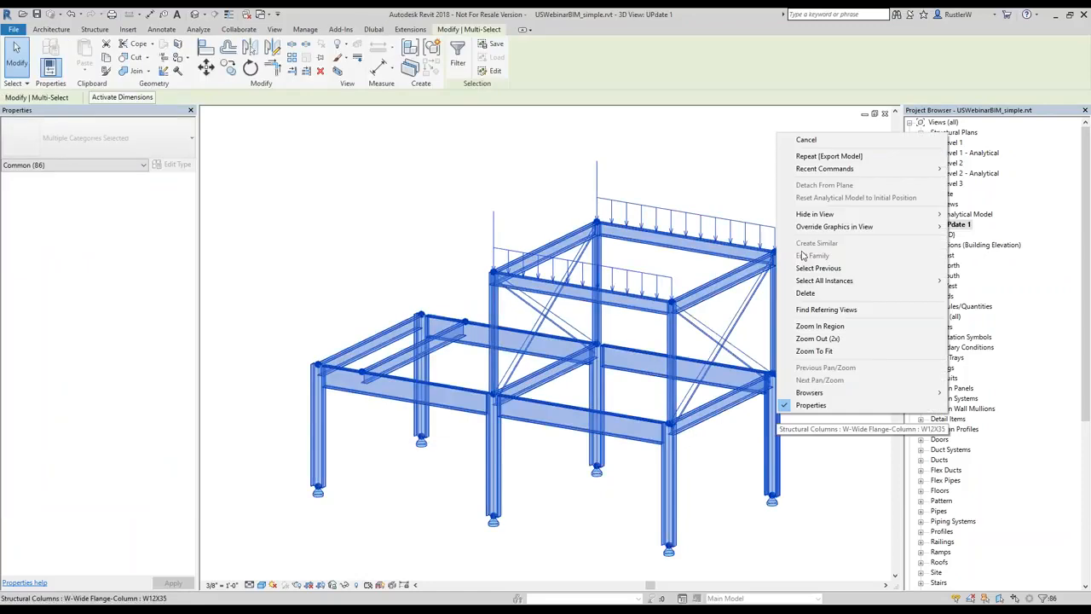
mouse_move(904, 214)
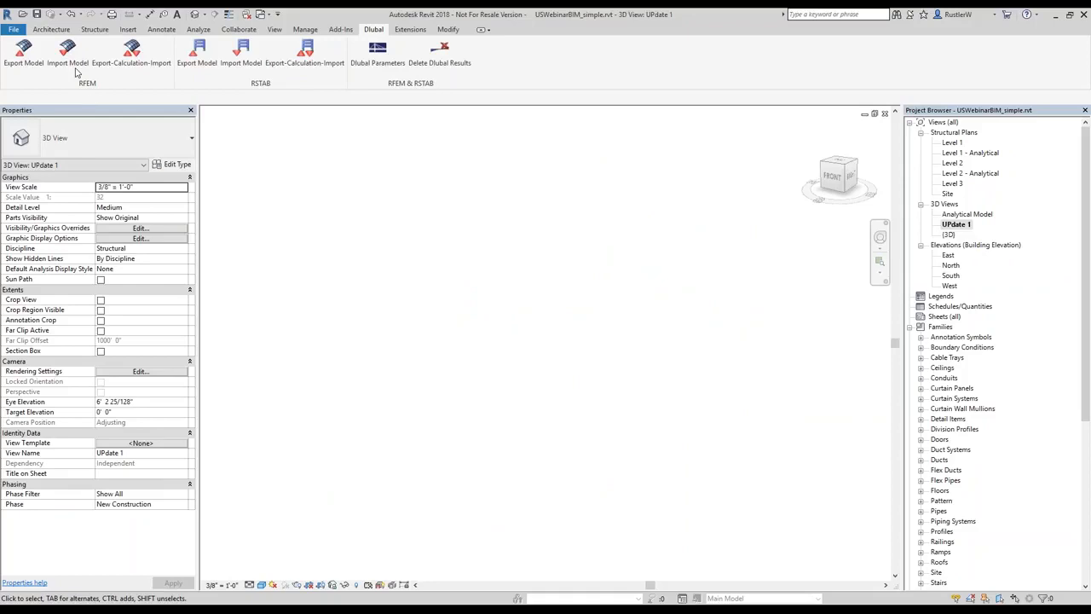
Step: Import only the selected RFEM objects into Revit as an update of the existing structure, keeping absent objects
click(73, 65)
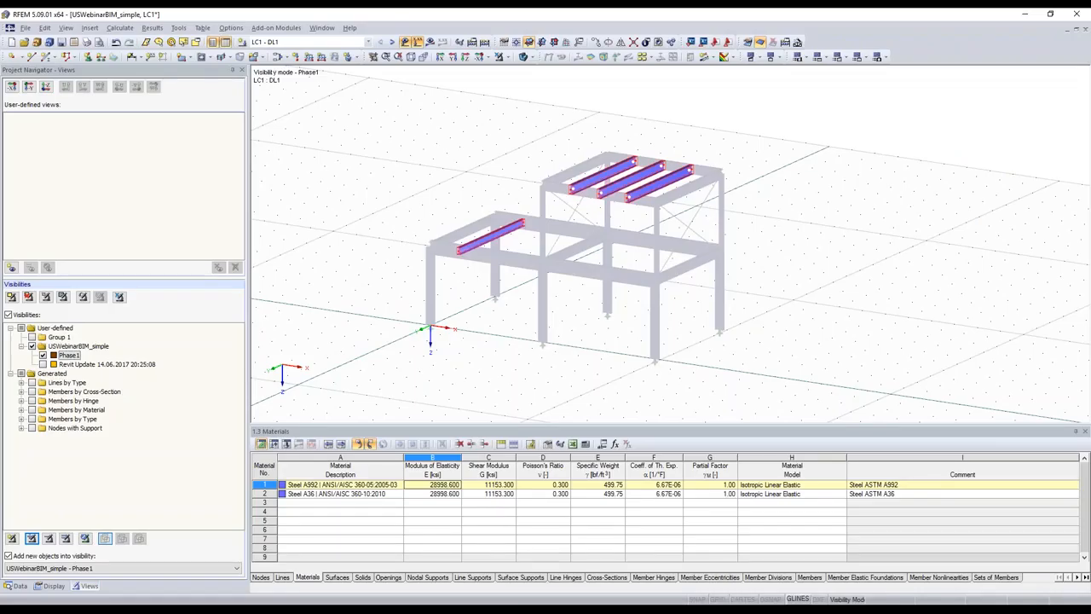
mouse_move(300, 611)
click(301, 569)
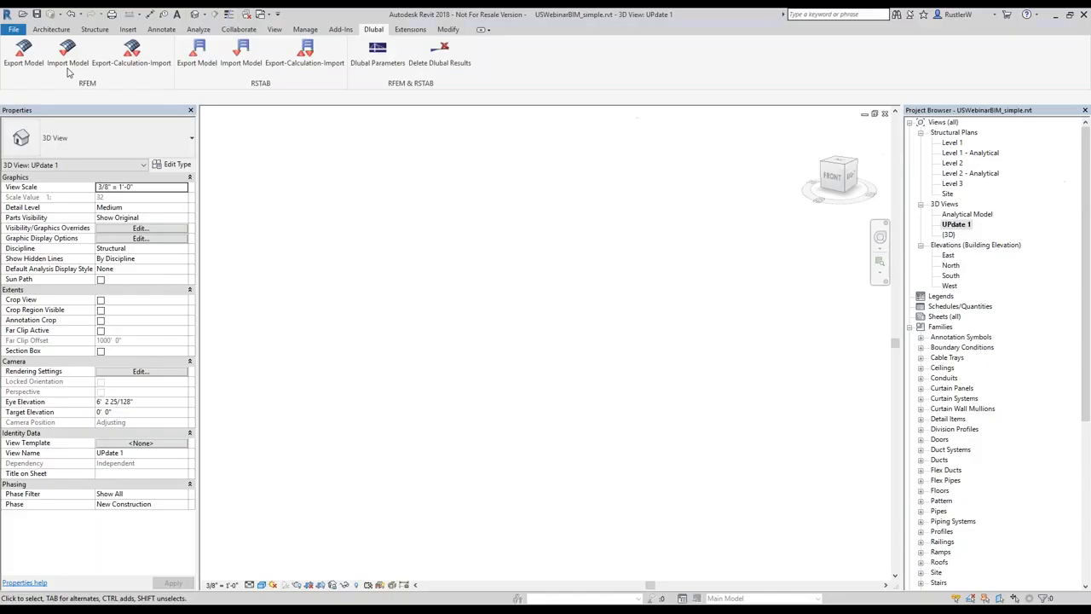
click(68, 70)
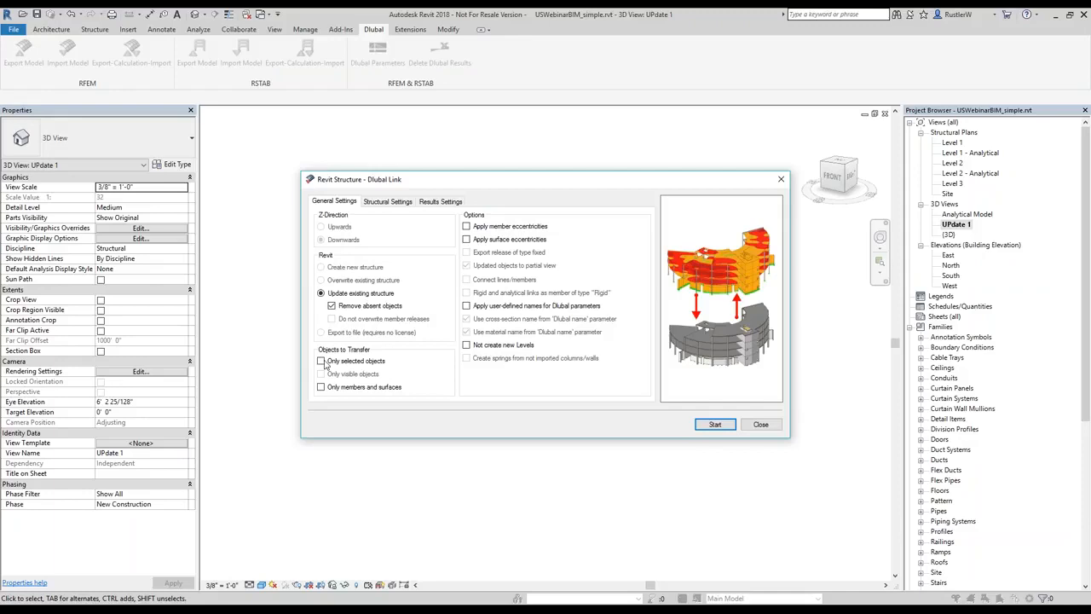
click(321, 362)
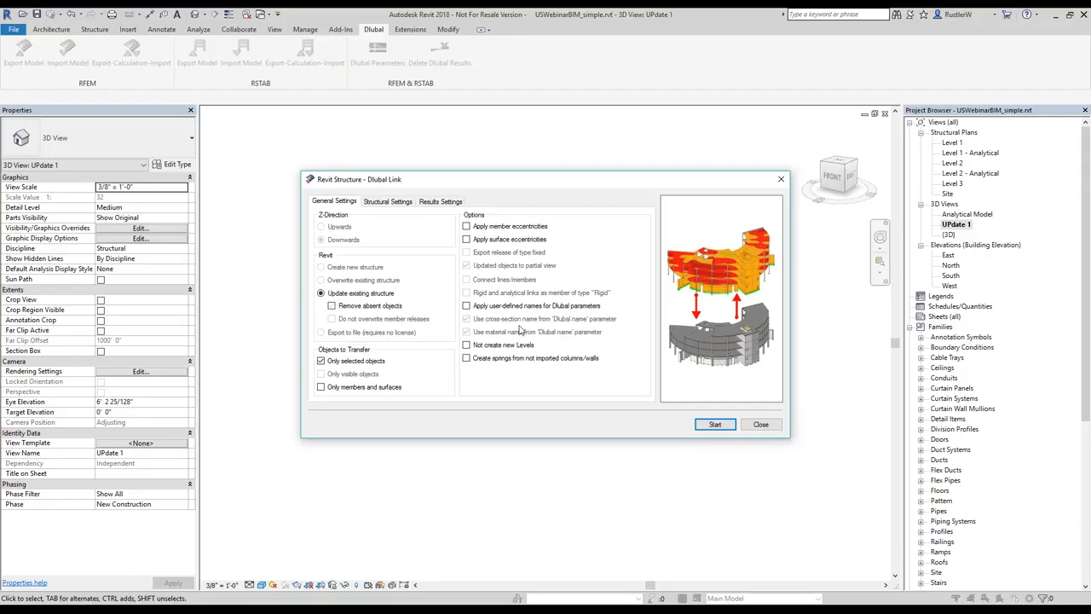
click(388, 202)
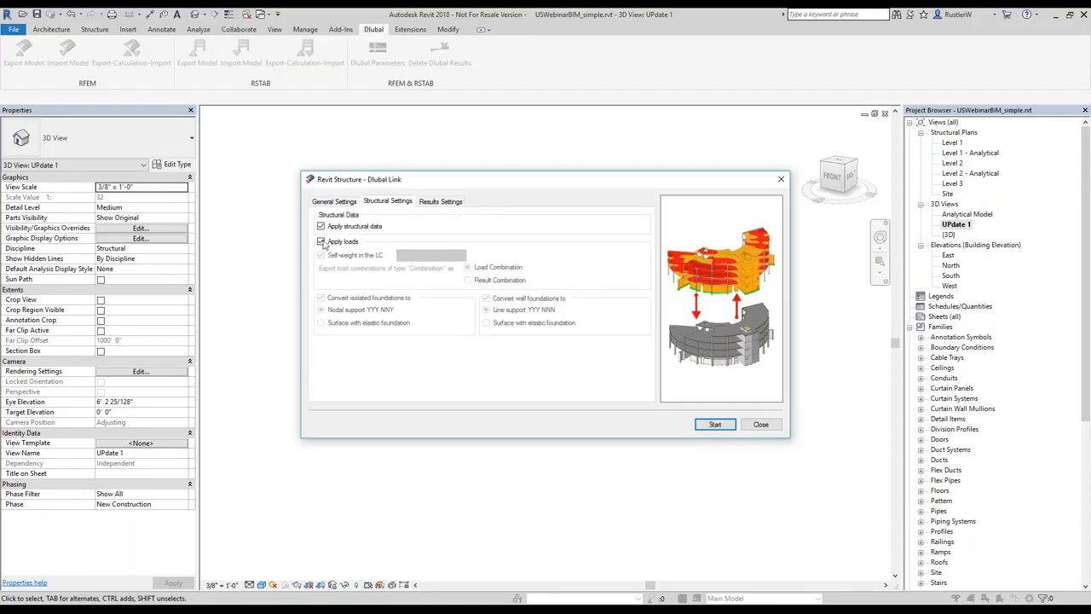
click(715, 426)
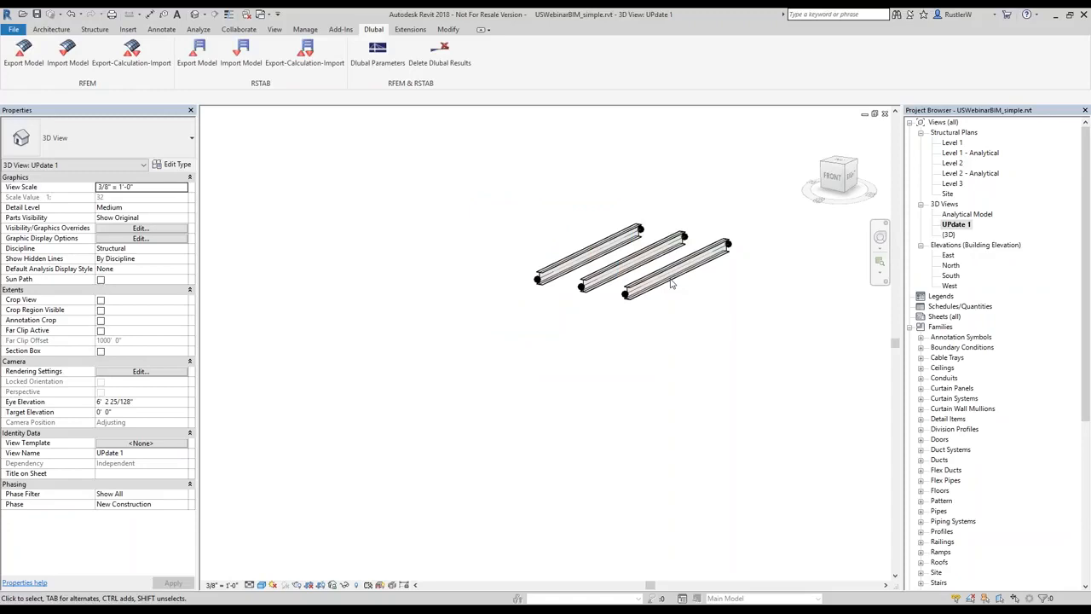
Step: Check the imported roof beams in UPdate 1, and the low bay's intermediate beam in the Analytical Model view
click(631, 269)
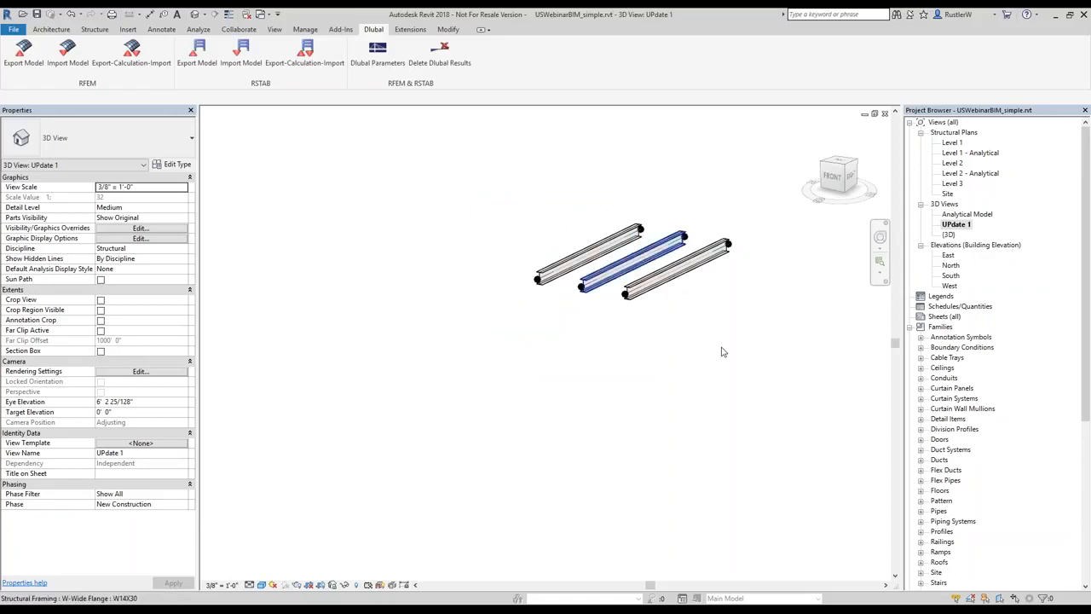
click(722, 351)
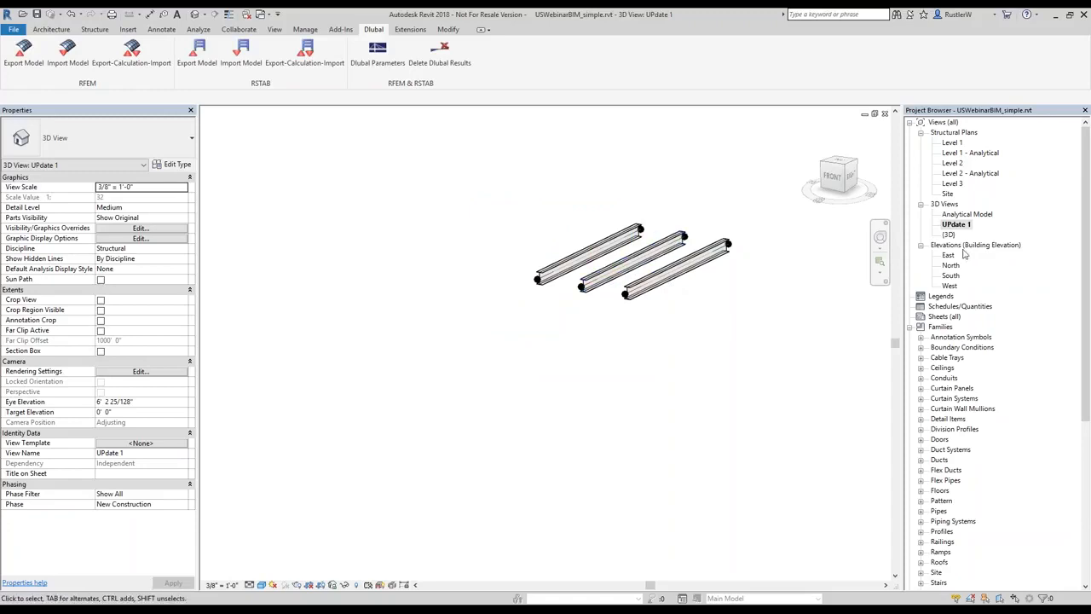
click(959, 214)
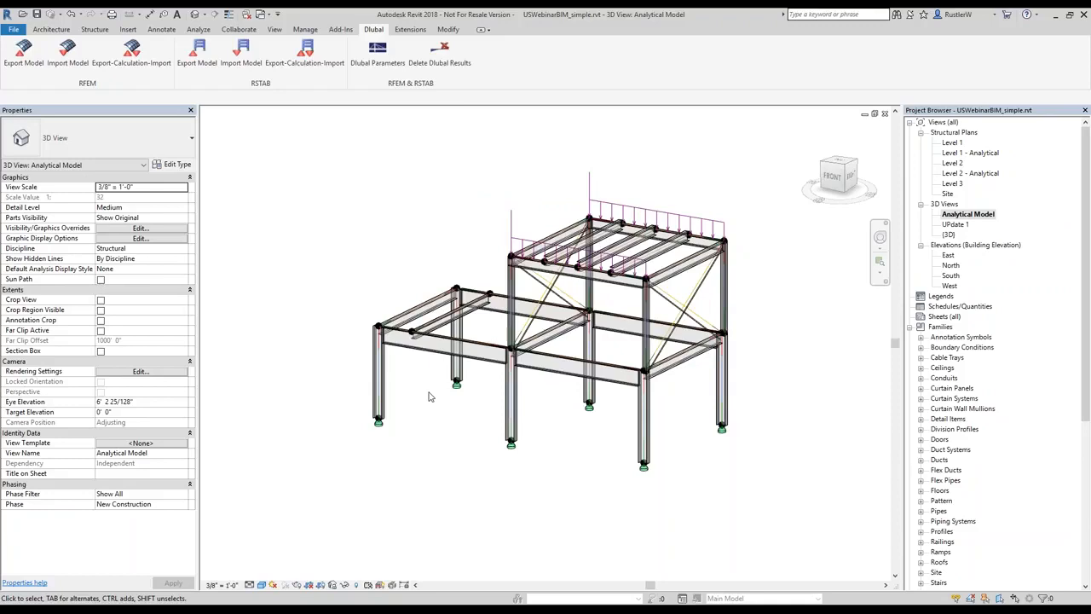
scroll(429, 396, up, 1)
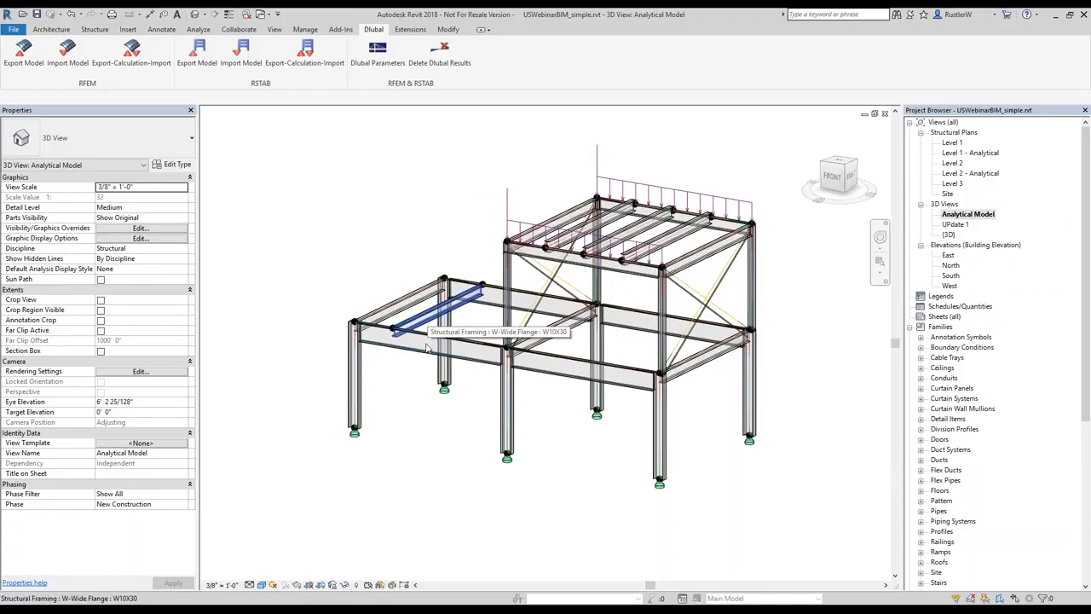
click(428, 348)
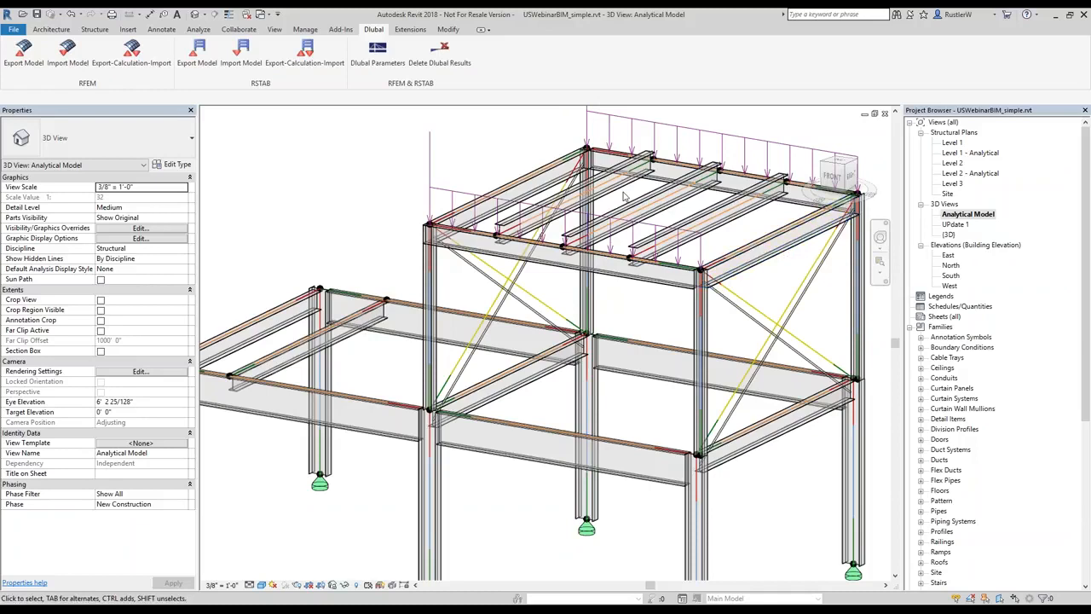
Step: Select the three new roof beams and change their vertical justification so they sit below their analytical lines
click(657, 226)
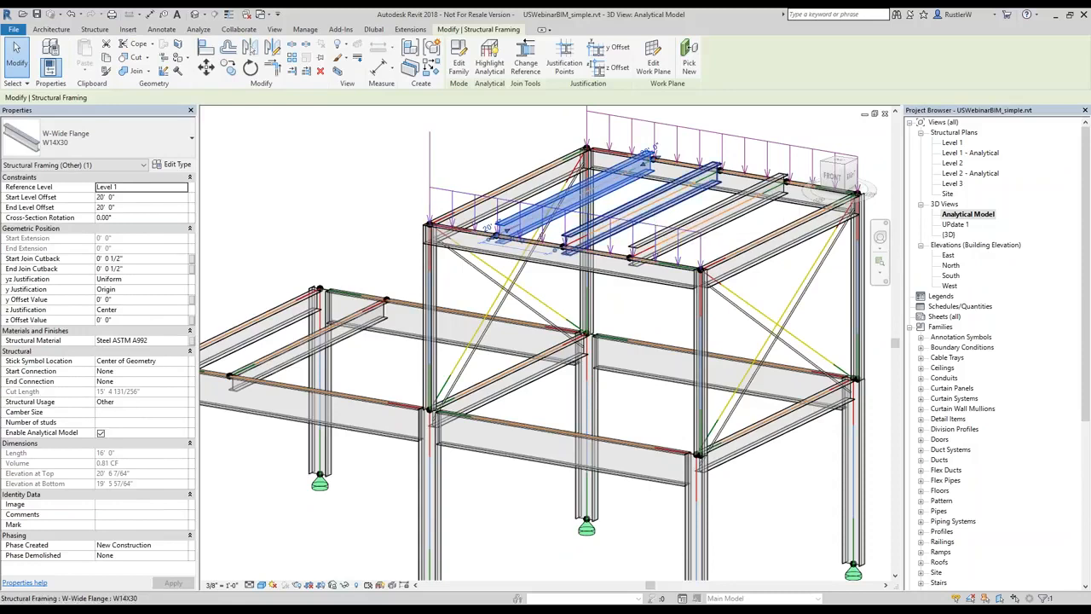
ctrl+click(641, 208)
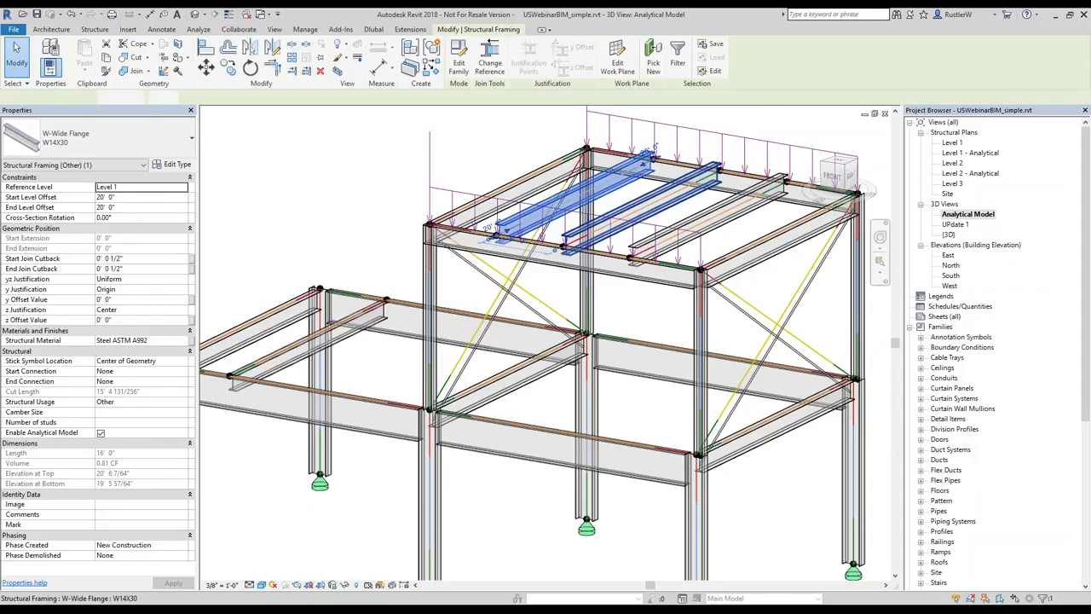
ctrl+click(710, 217)
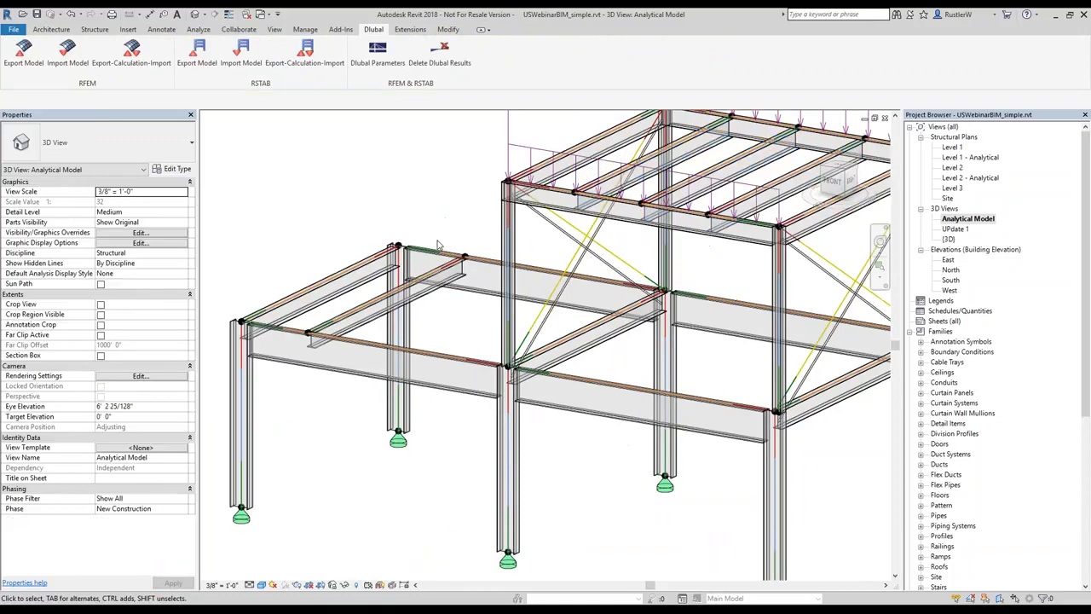
Step: Examine the cross-section of the low bay's intermediate beam and the updated frame in the Analytical Model view
scroll(437, 246, up, 2)
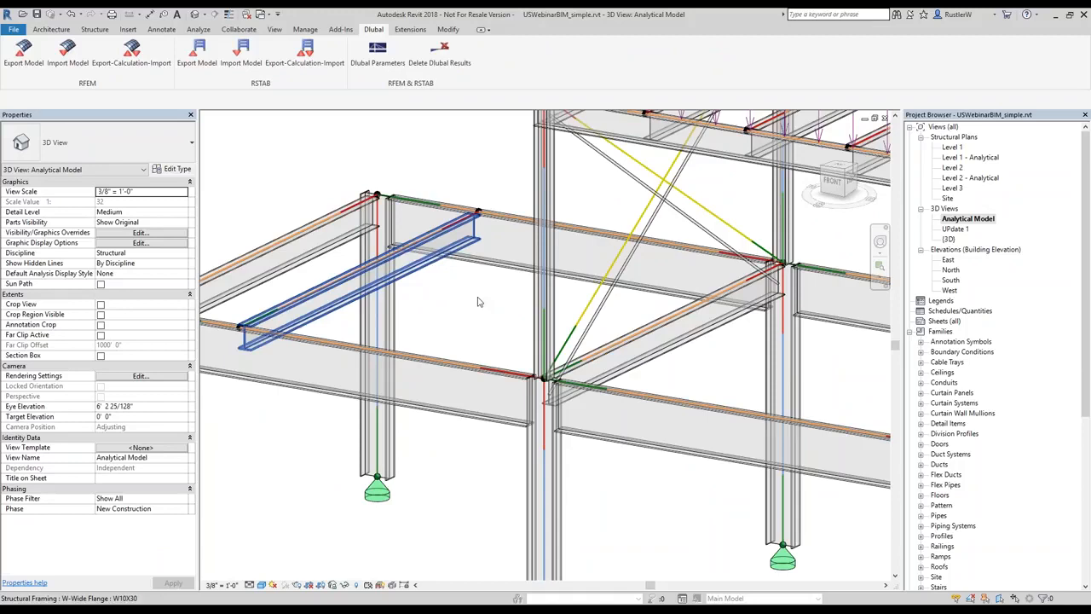
scroll(478, 302, down, 3)
scroll(478, 302, down, 2)
shift+middle_drag(567, 318, 494, 358)
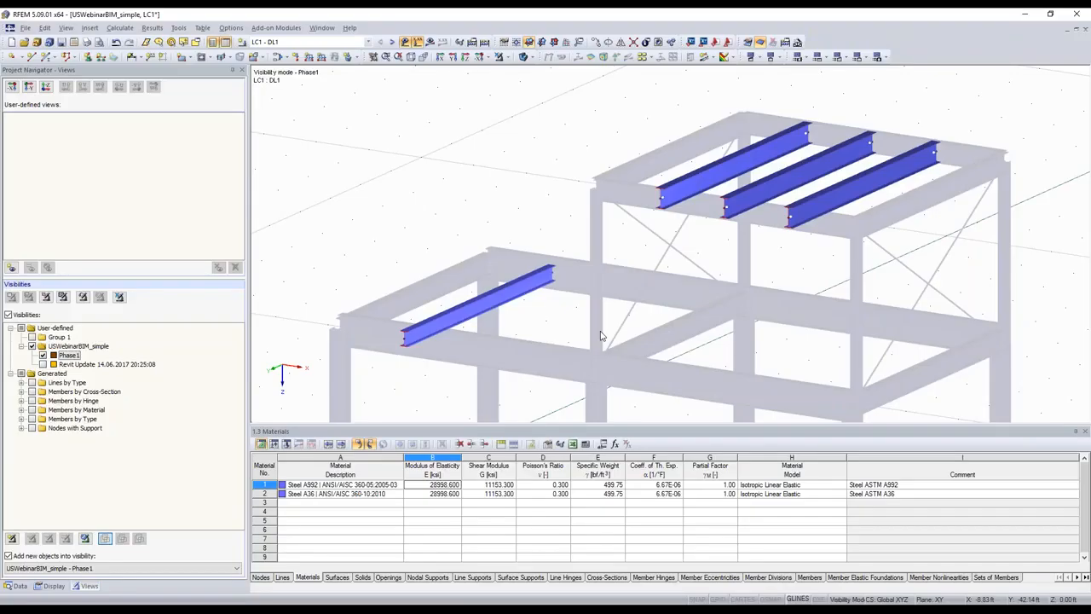
Step: Switch to RFEM, cancel the Phase1 visibility mode, and calculate load case LC1
scroll(600, 335, down, 2)
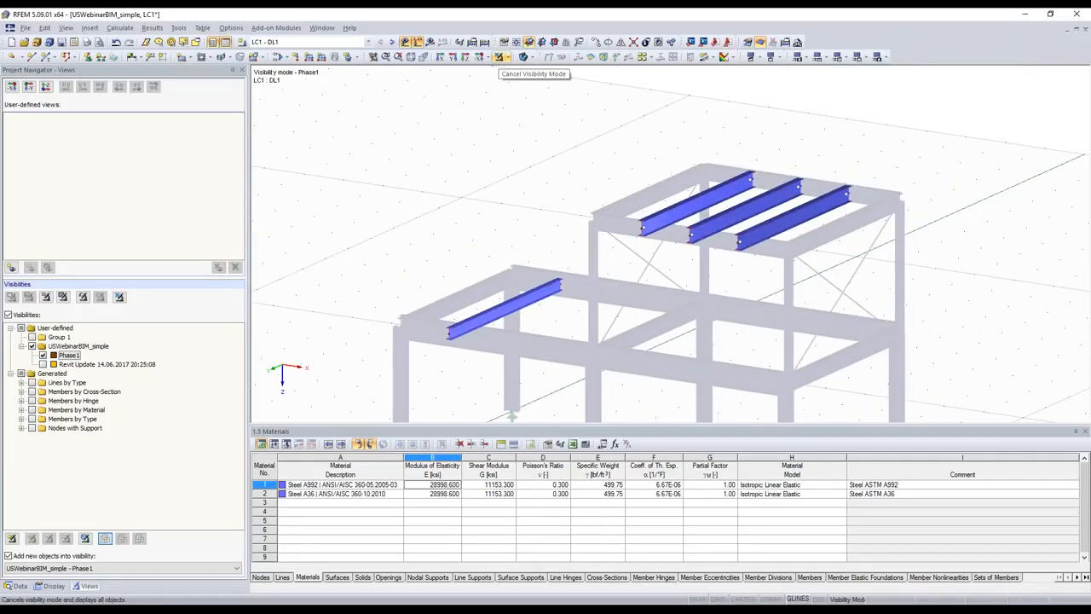
click(500, 57)
click(430, 42)
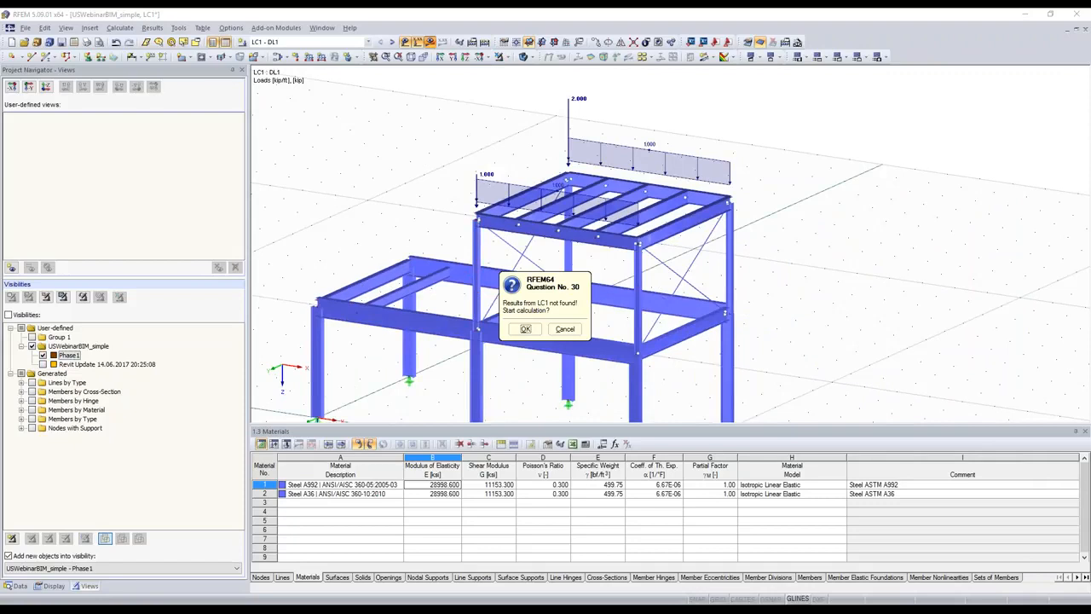
click(526, 329)
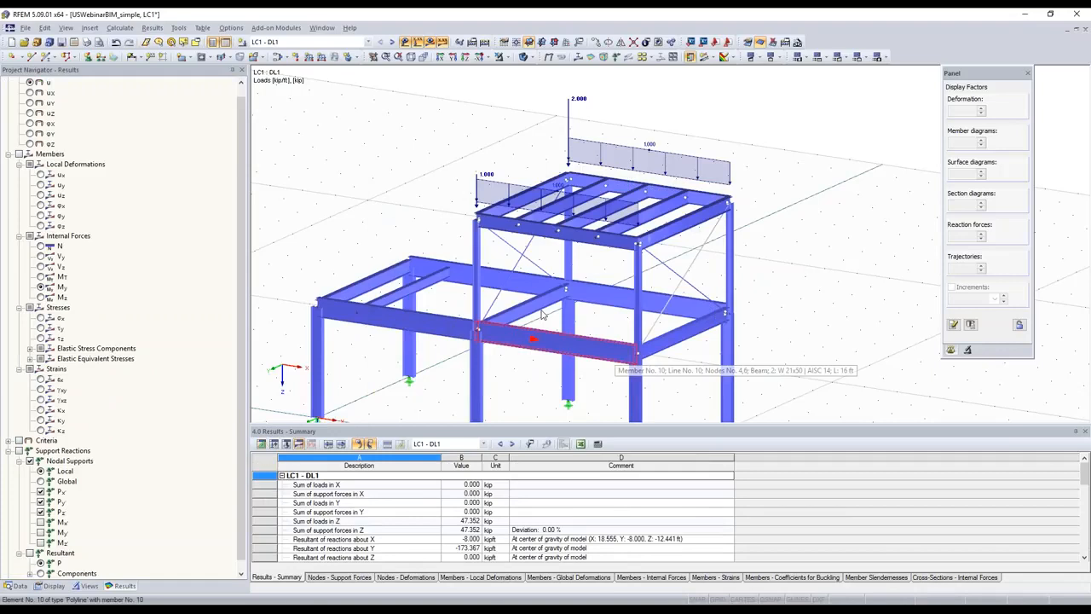
Step: Display the RFEM frame as a wireframe and inspect its members and LC1 loads
scroll(559, 311, down, 2)
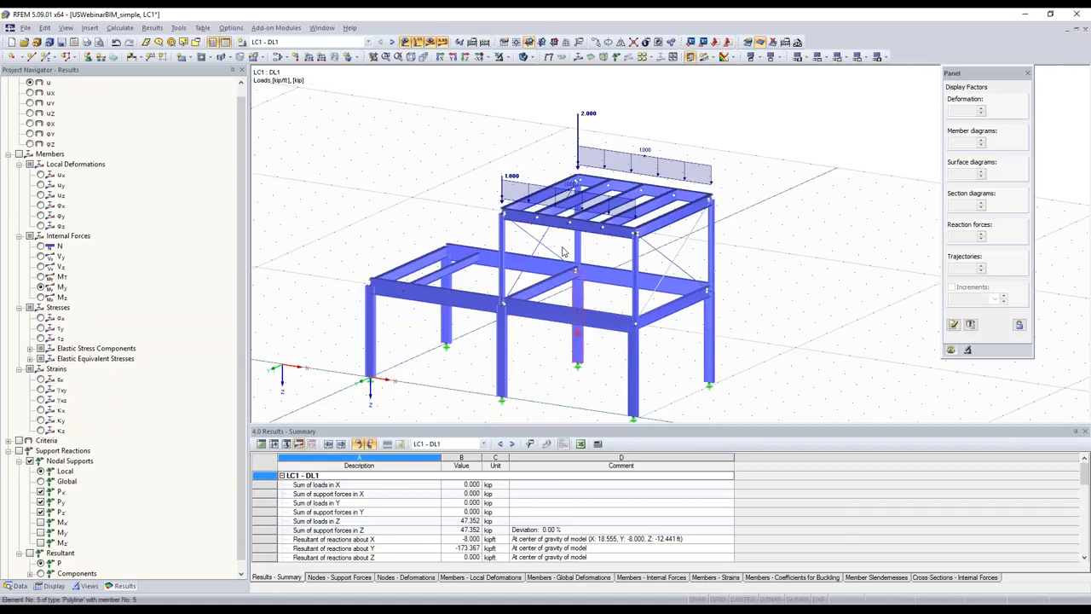
click(525, 57)
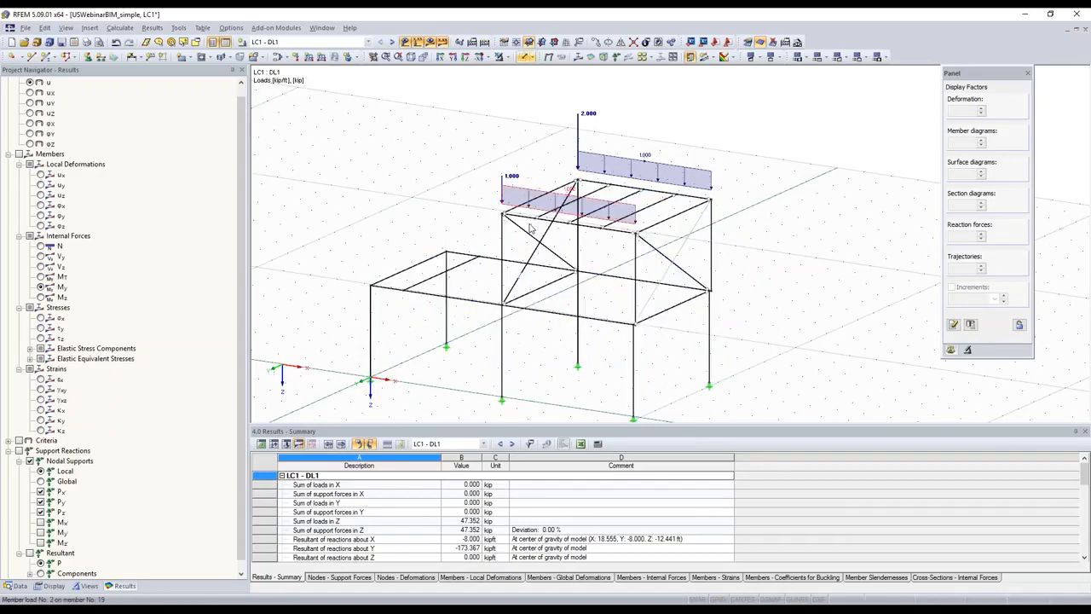
scroll(594, 284, up, 2)
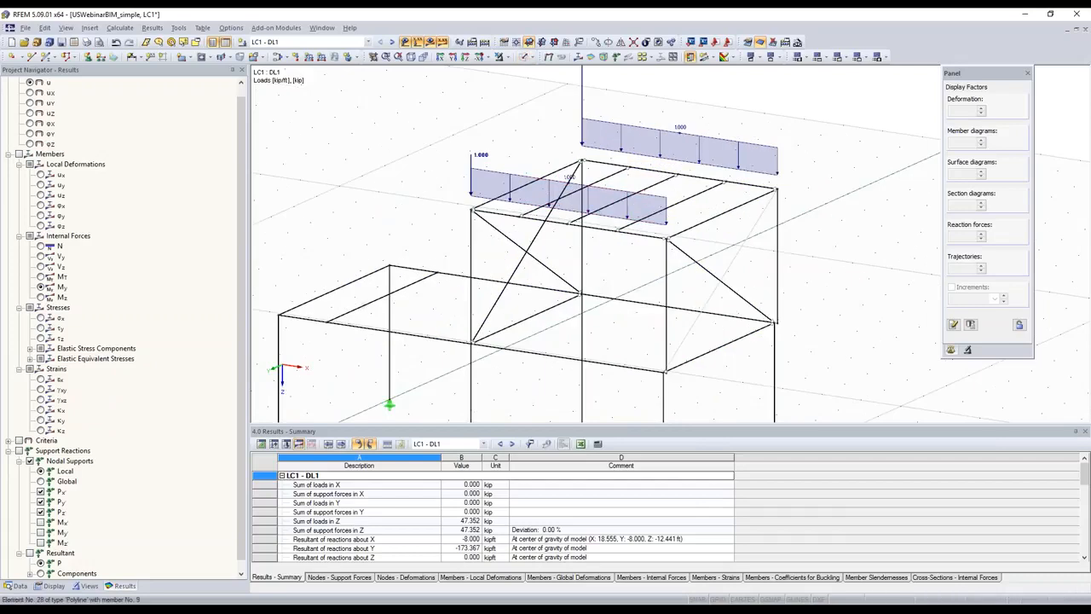
scroll(594, 256, down, 2)
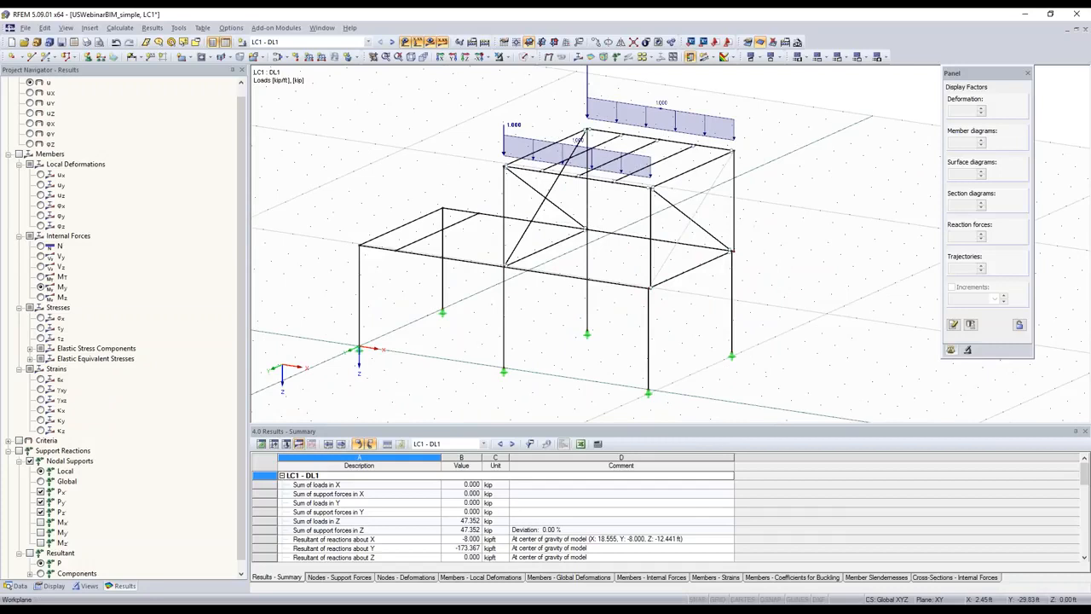
scroll(536, 281, down, 1)
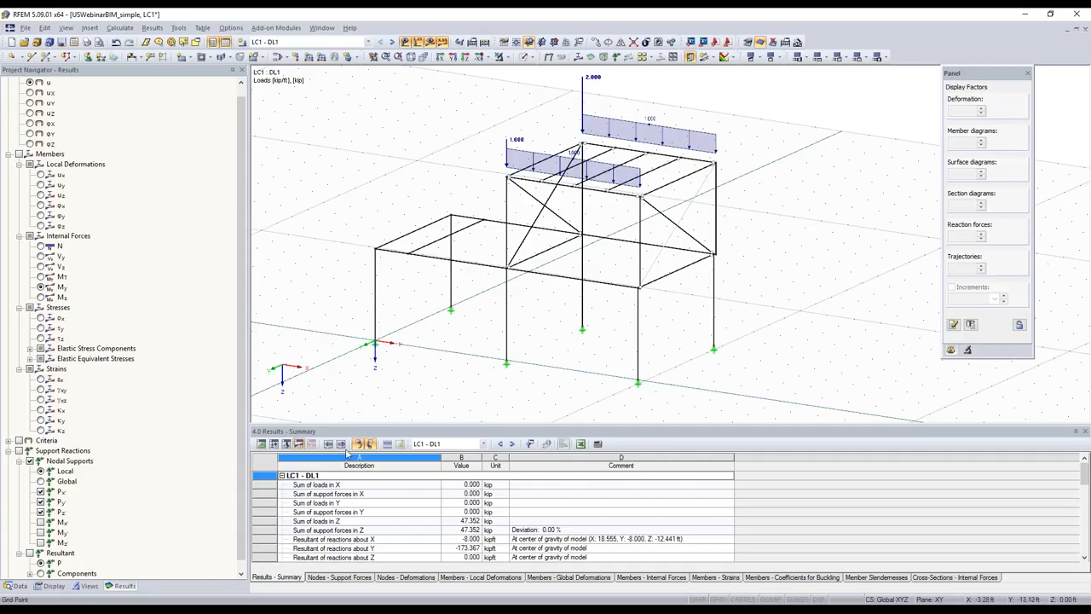
Step: Close RFEM without saving the changes to USWebinarBIM_simple
click(1078, 14)
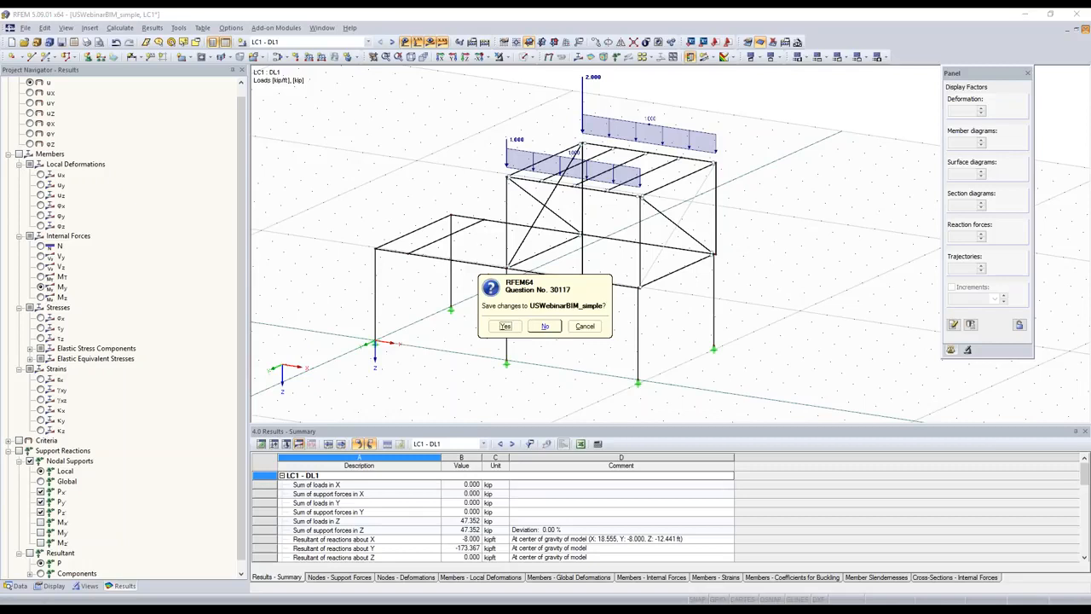
click(545, 326)
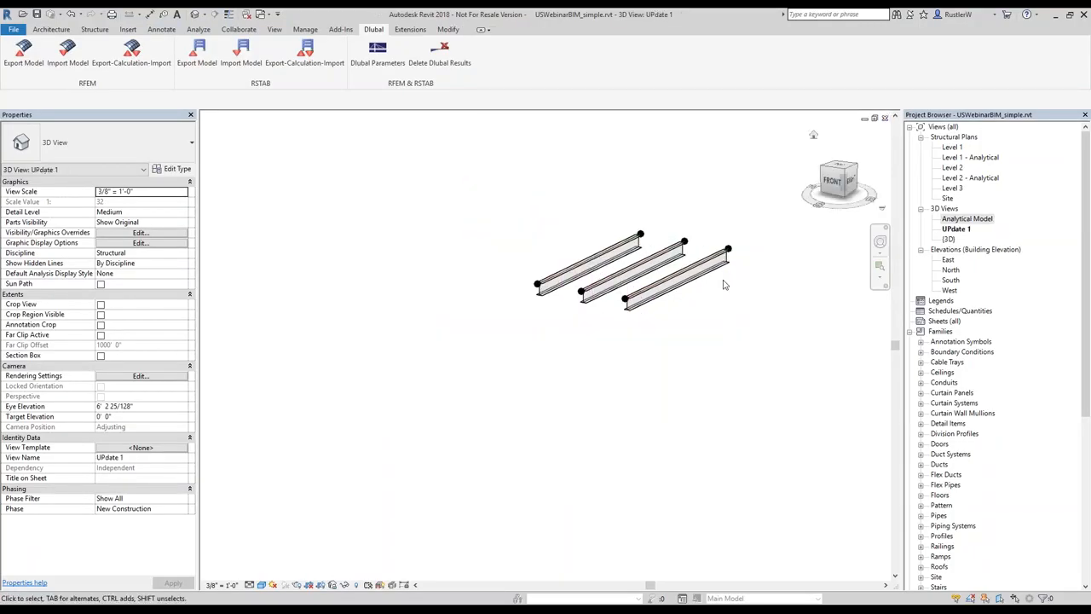
Step: Close the USWebinarBIM_simple project in Revit and open the recent project USWebinarBIM2
click(885, 117)
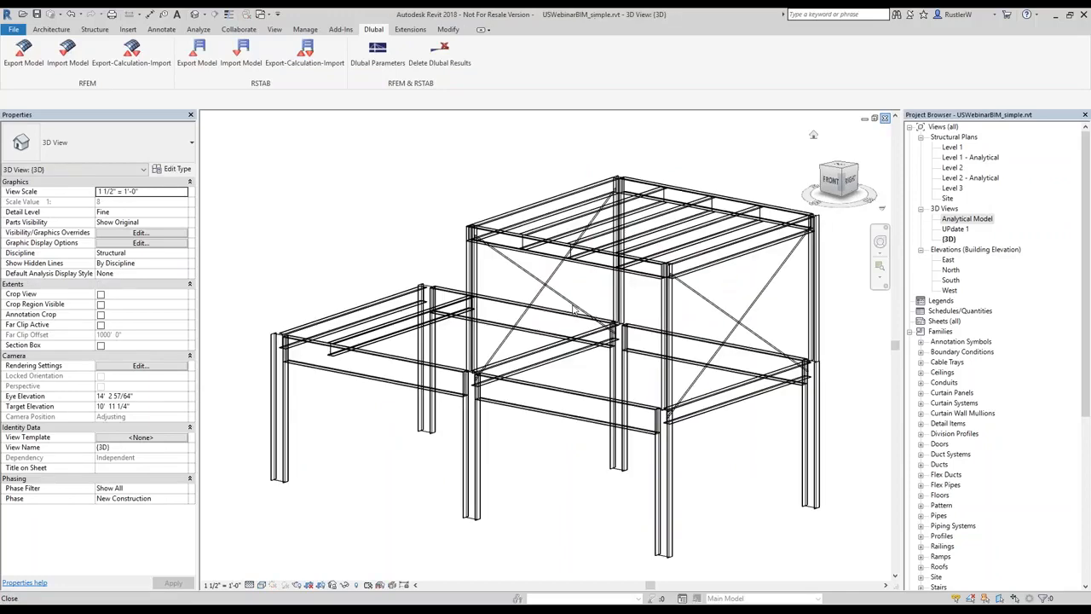
click(548, 320)
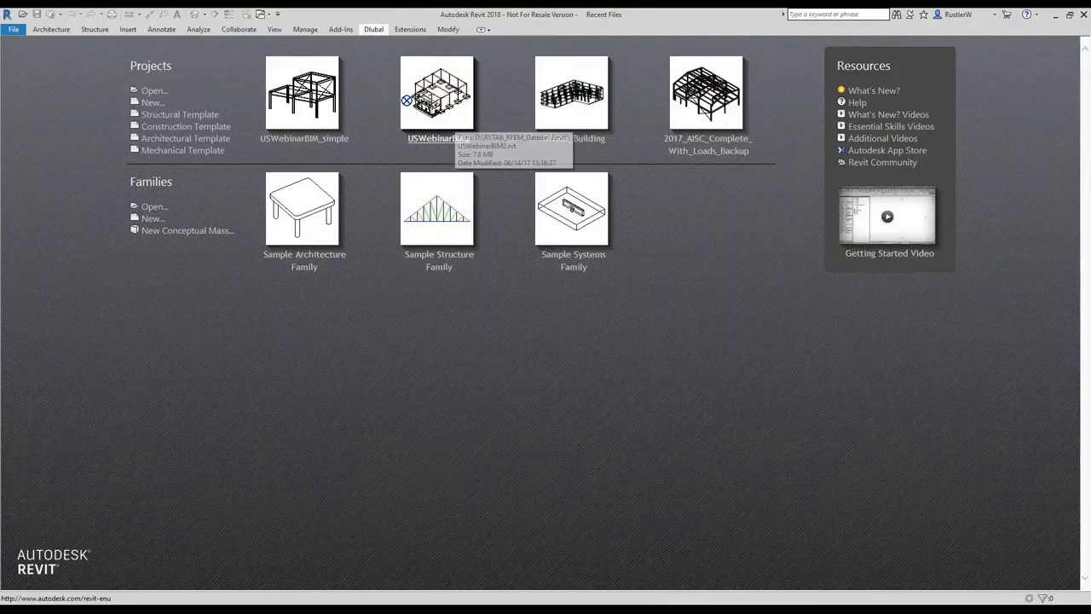
click(406, 101)
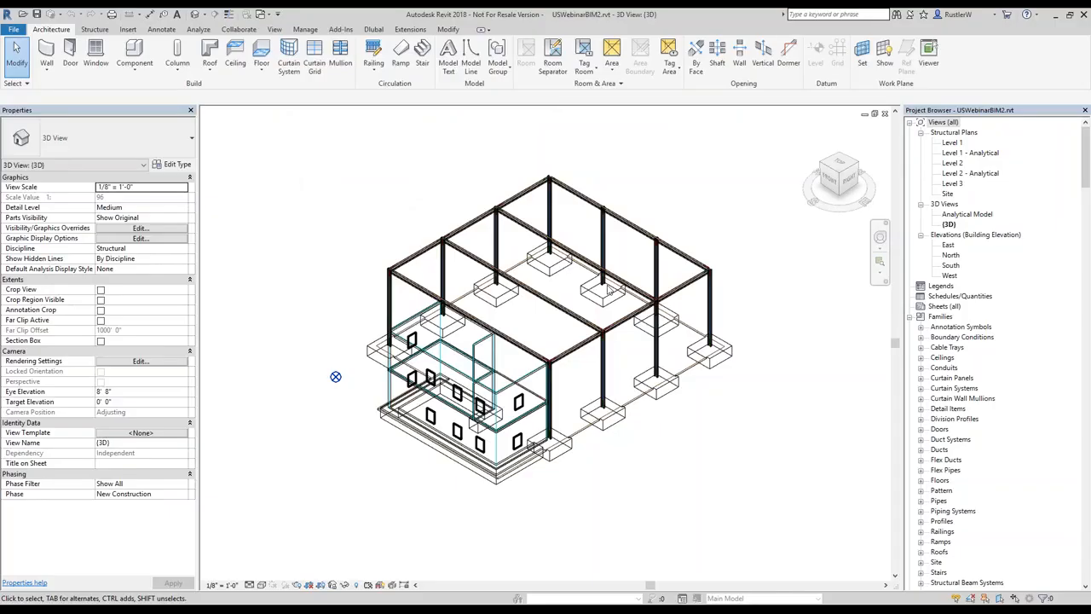
Step: Examine the USWebinarBIM2 building's steel frame, concrete walls, floor slab and isolated and wall foundations in the 3D view
mouse_move(334, 372)
shift+middle_down()
mouse_move(379, 373)
mouse_move(333, 365)
shift+middle_up()
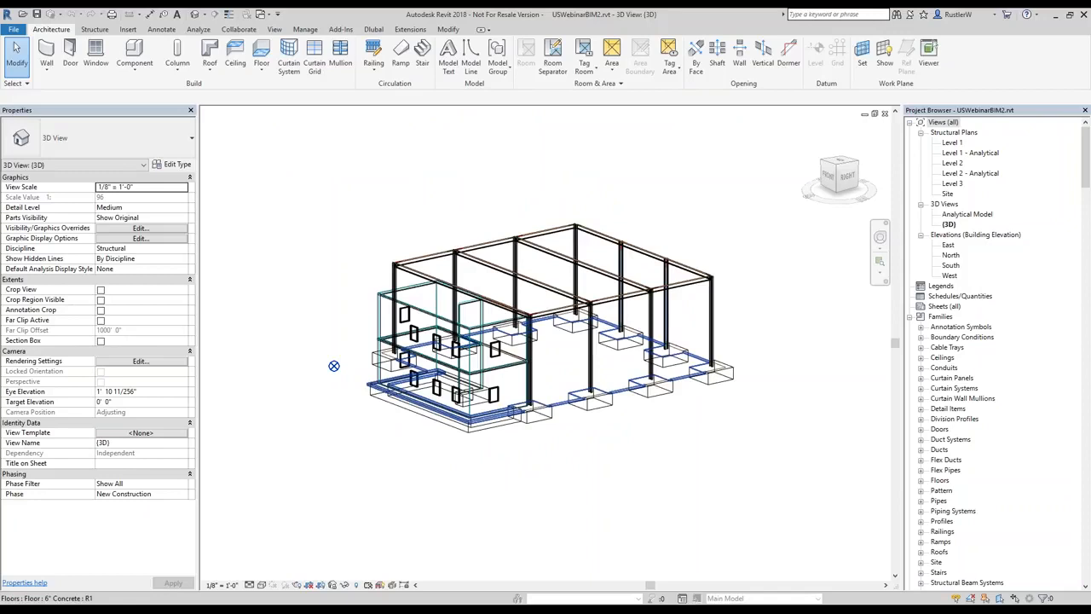
scroll(666, 408, up, 3)
click(629, 432)
click(623, 437)
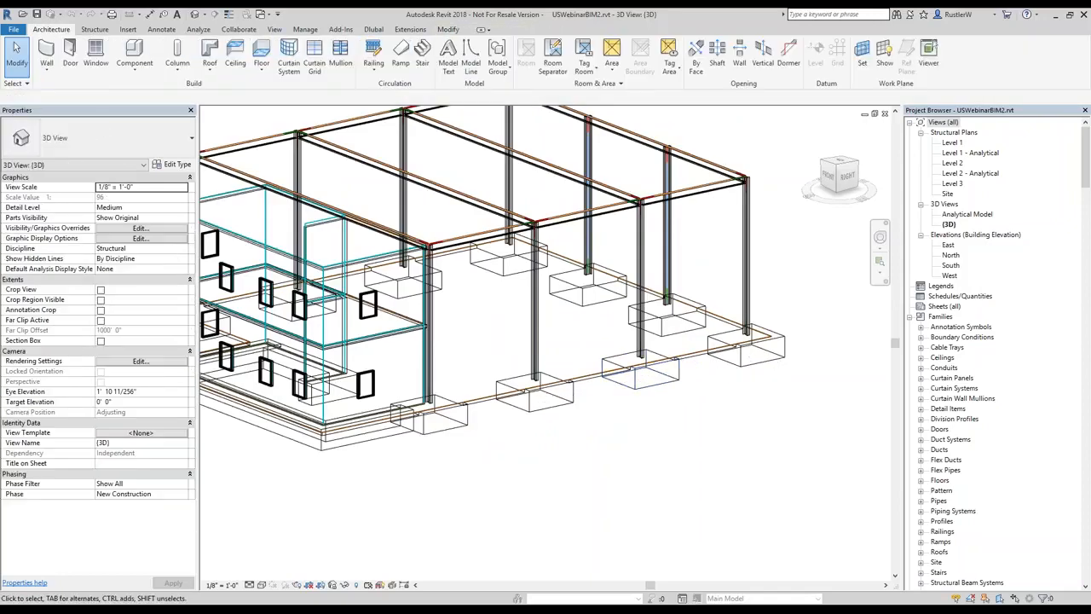
scroll(622, 431, down, 3)
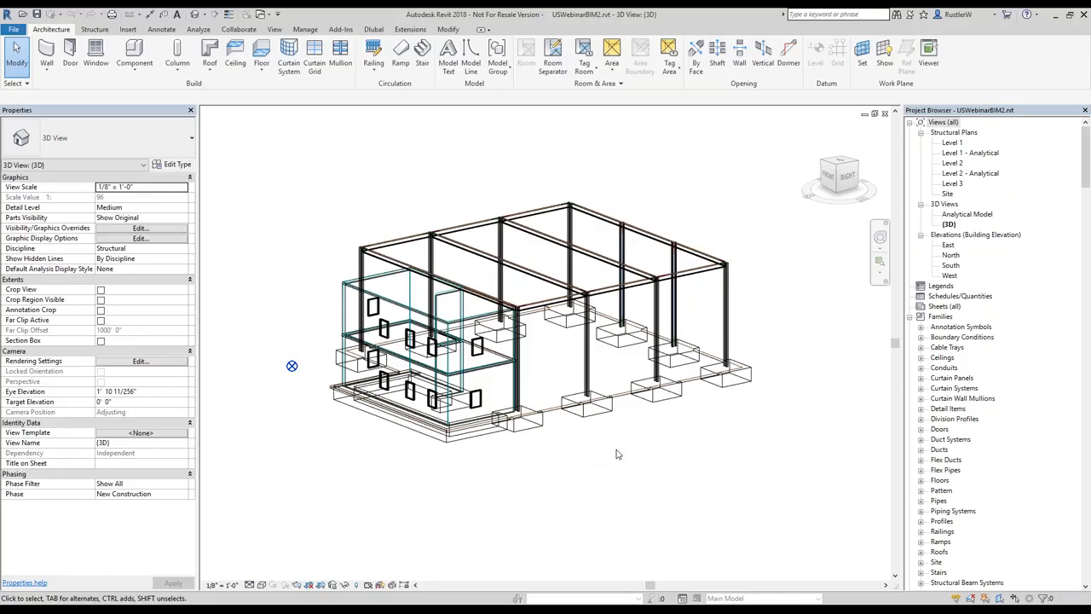
scroll(618, 453, up, 2)
scroll(548, 347, up, 1)
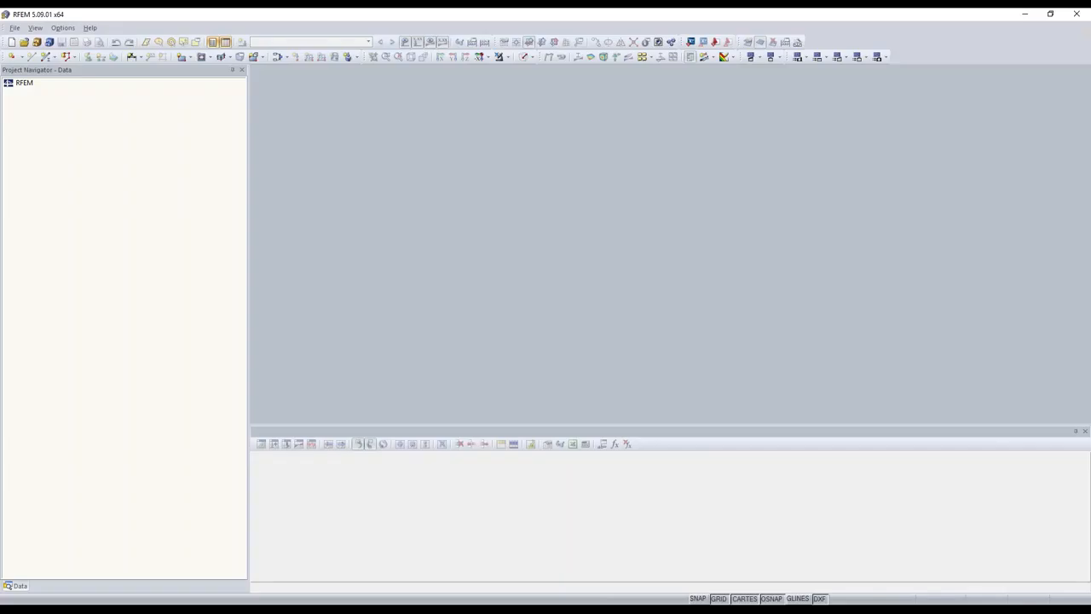
Step: Return to Revit and configure an RFEM model export that creates a new structure without limiting it to selected objects
click(326, 609)
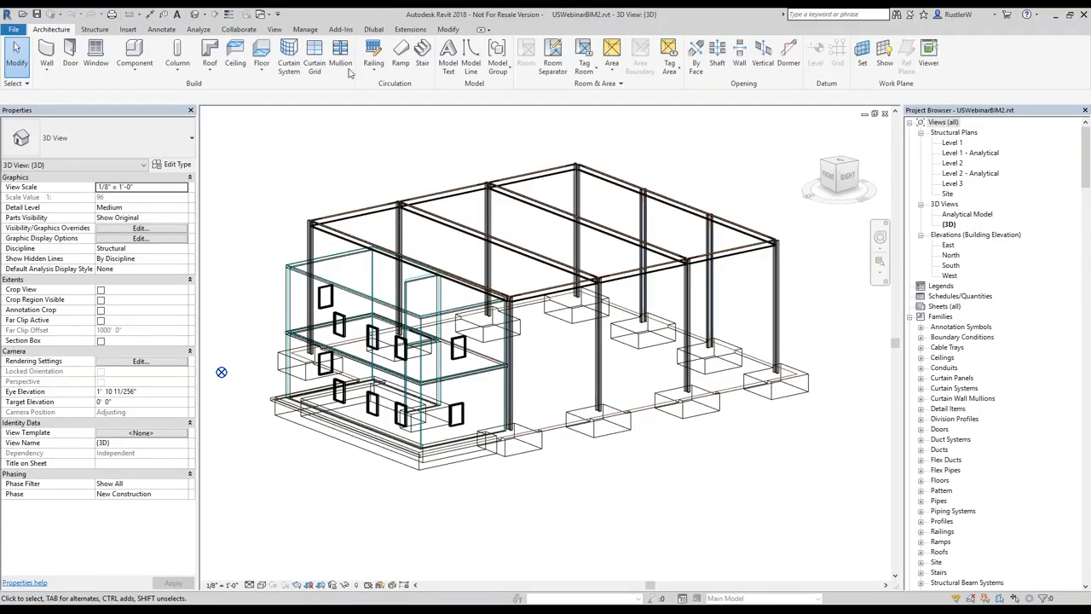
click(374, 30)
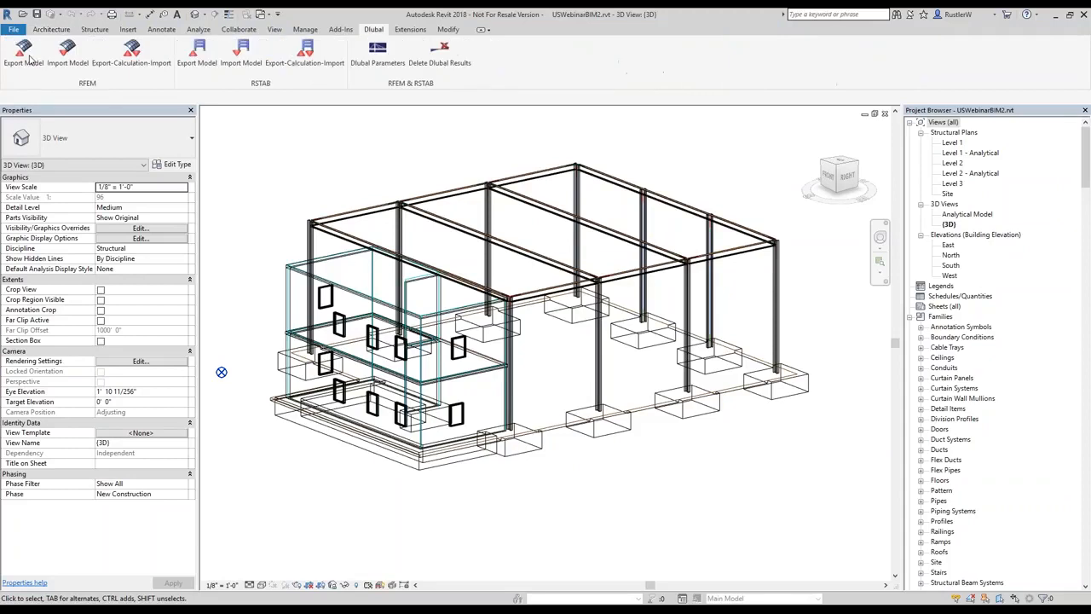
click(26, 56)
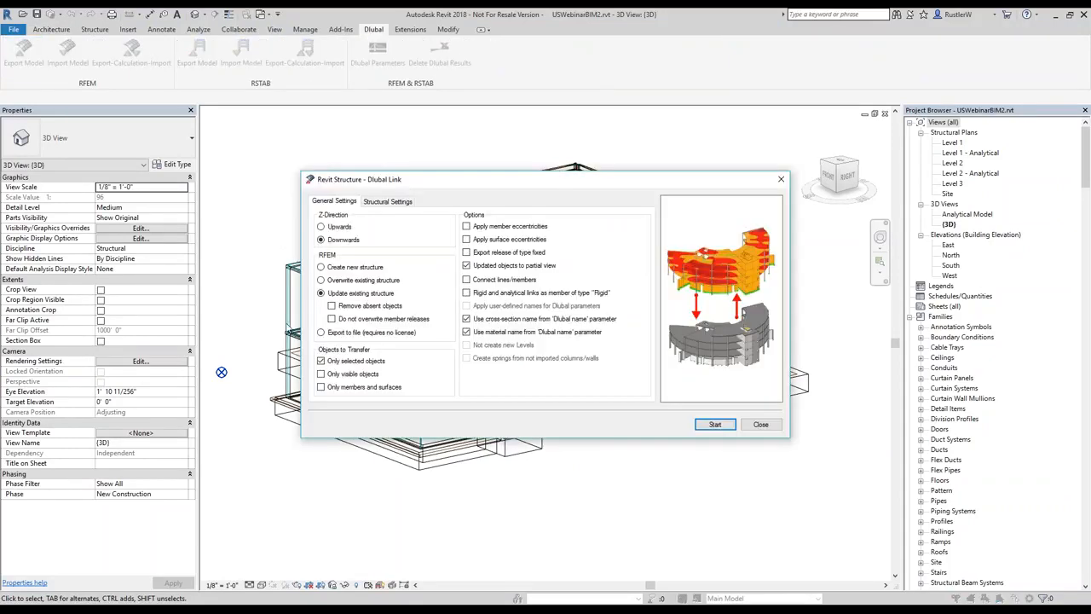
click(321, 267)
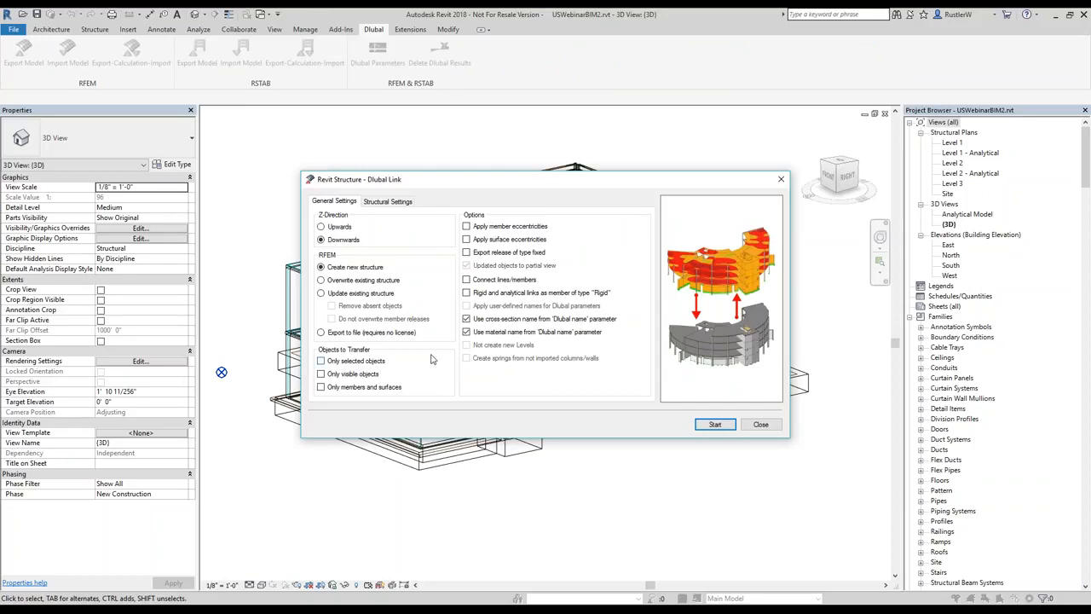
Step: Convert the isolated and wall foundations to surfaces with elastic foundation and run the export to RFEM
click(387, 202)
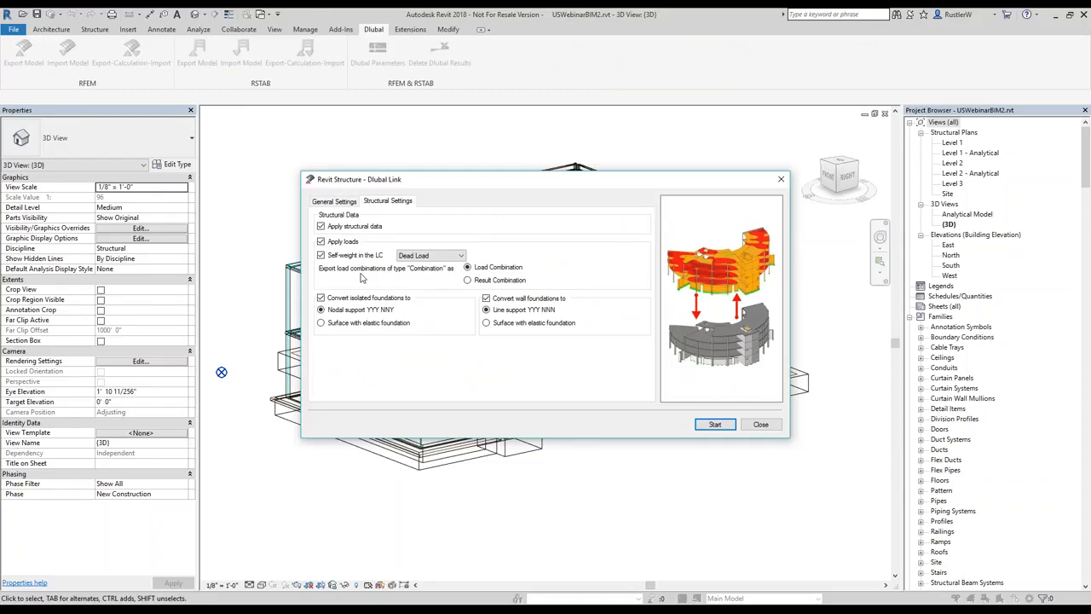
click(322, 325)
click(535, 322)
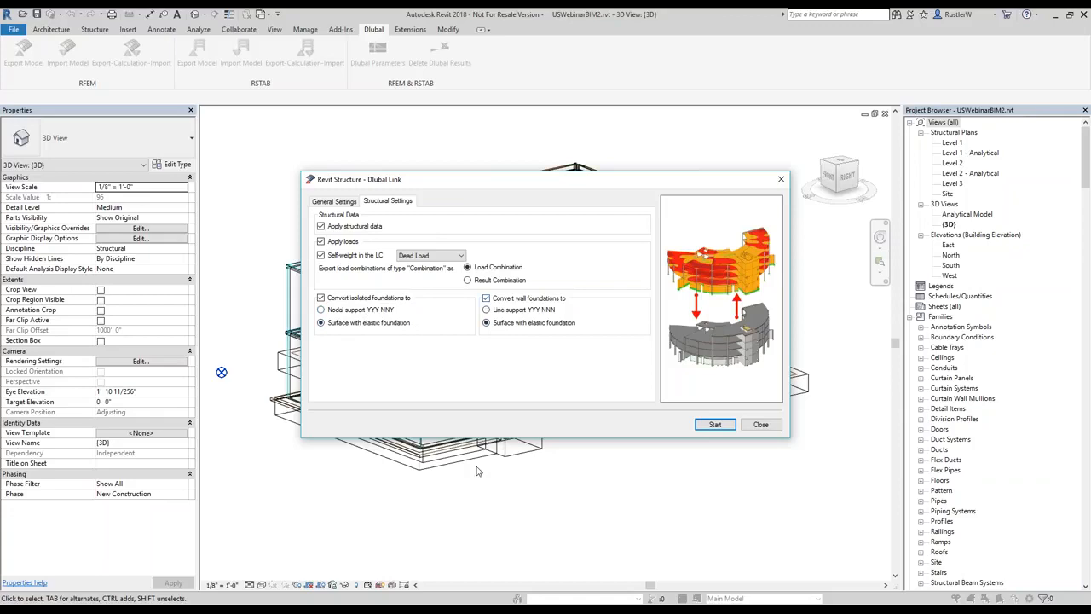
click(721, 428)
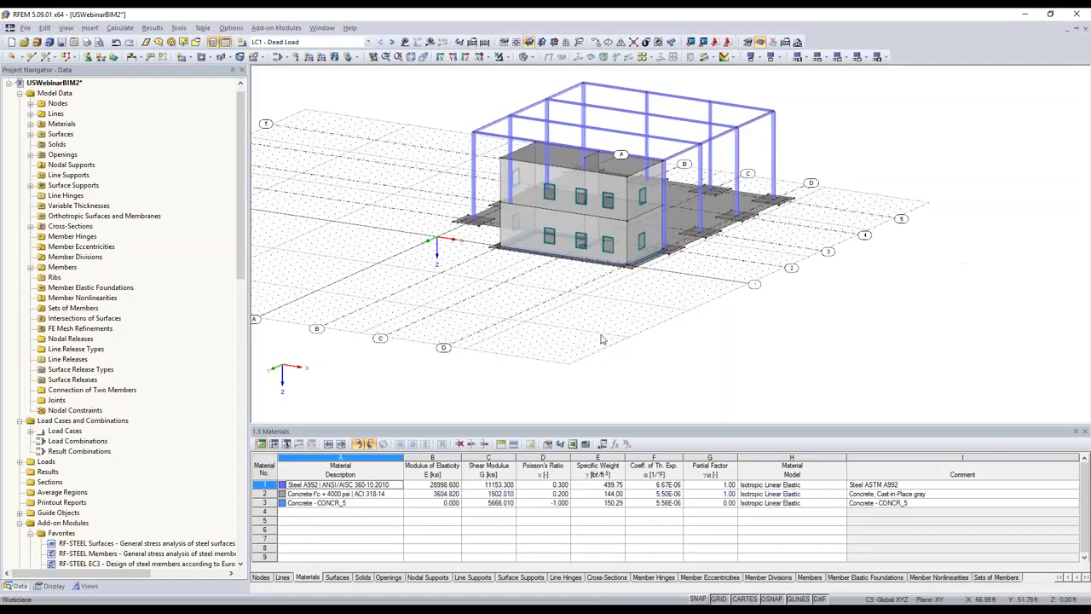
Step: Review the material and thickness of the foundation surface beneath the outer corner column, leaving its properties unmodified
scroll(601, 339, up, 3)
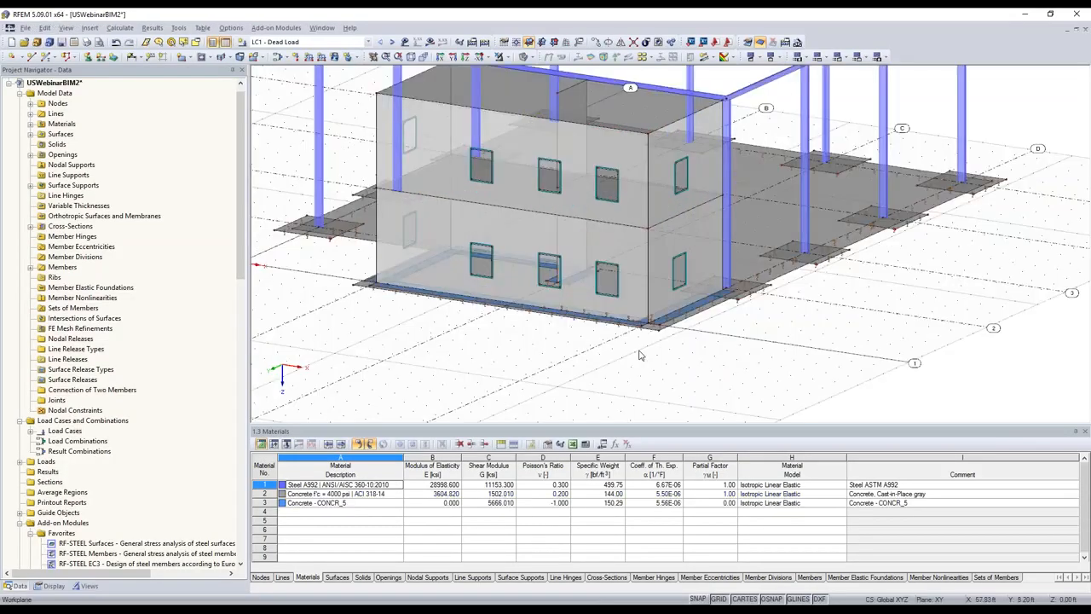
scroll(641, 356, down, 2)
scroll(393, 239, up, 2)
scroll(393, 239, up, 2)
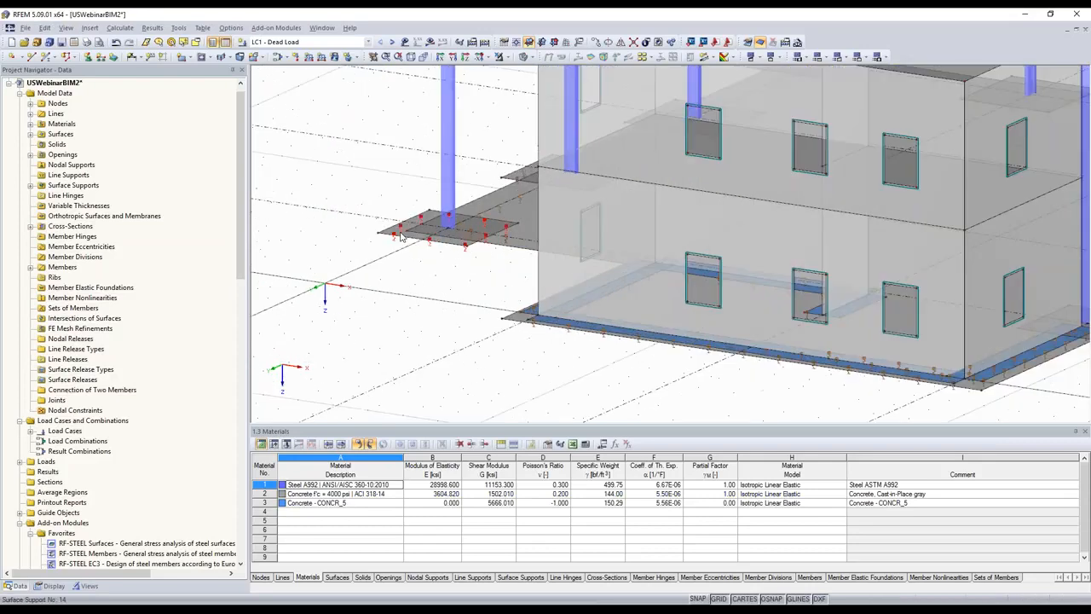
scroll(401, 237, up, 4)
scroll(405, 240, up, 1)
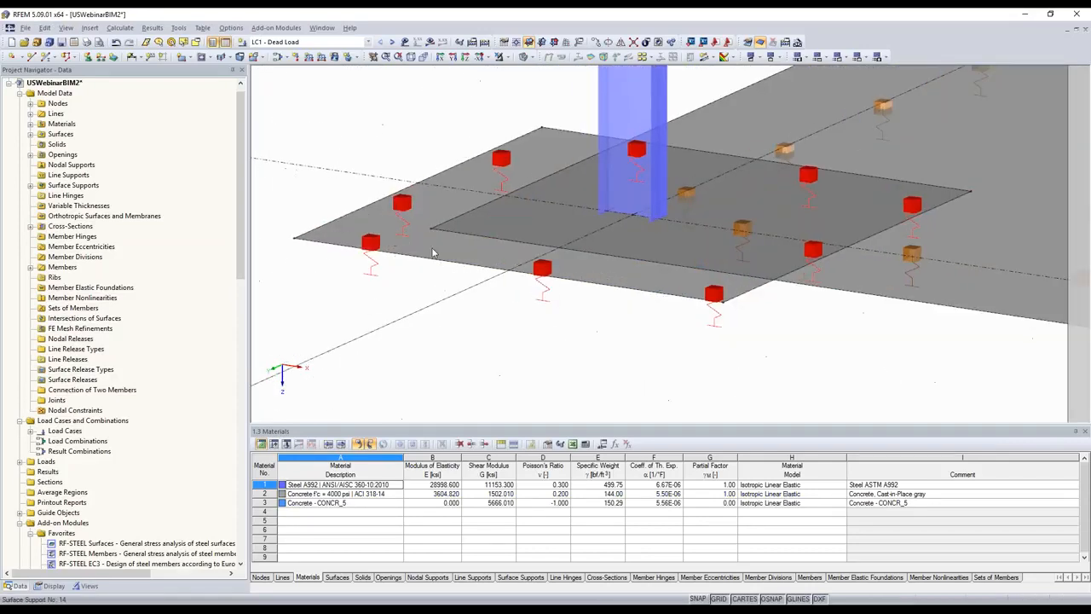
double_click(433, 254)
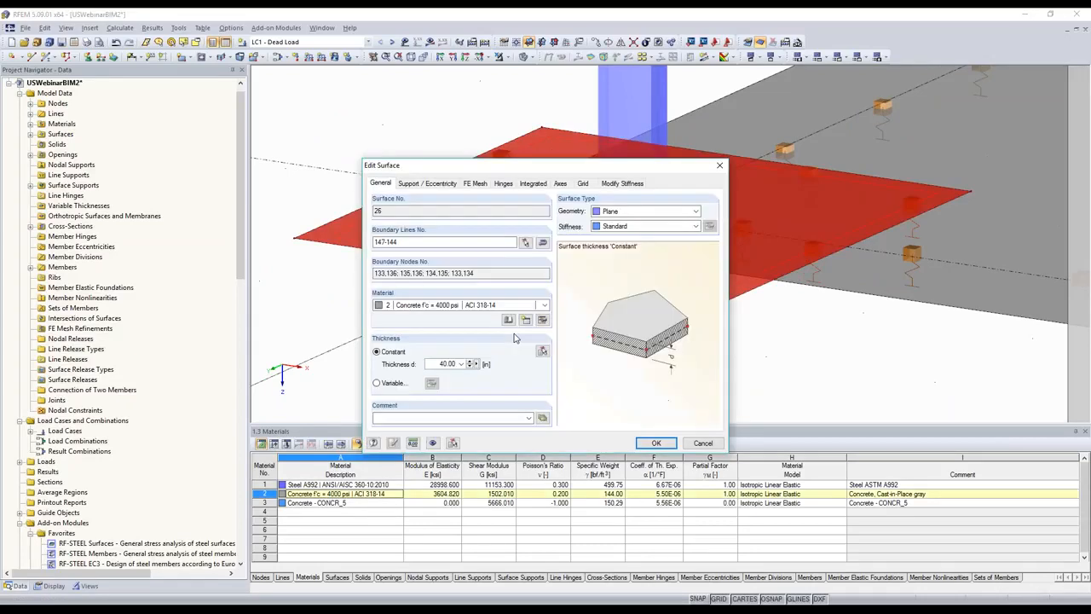
click(703, 443)
Step: Review the surface support and spring constants of the same foundation surface, then close its properties without changes
double_click(425, 268)
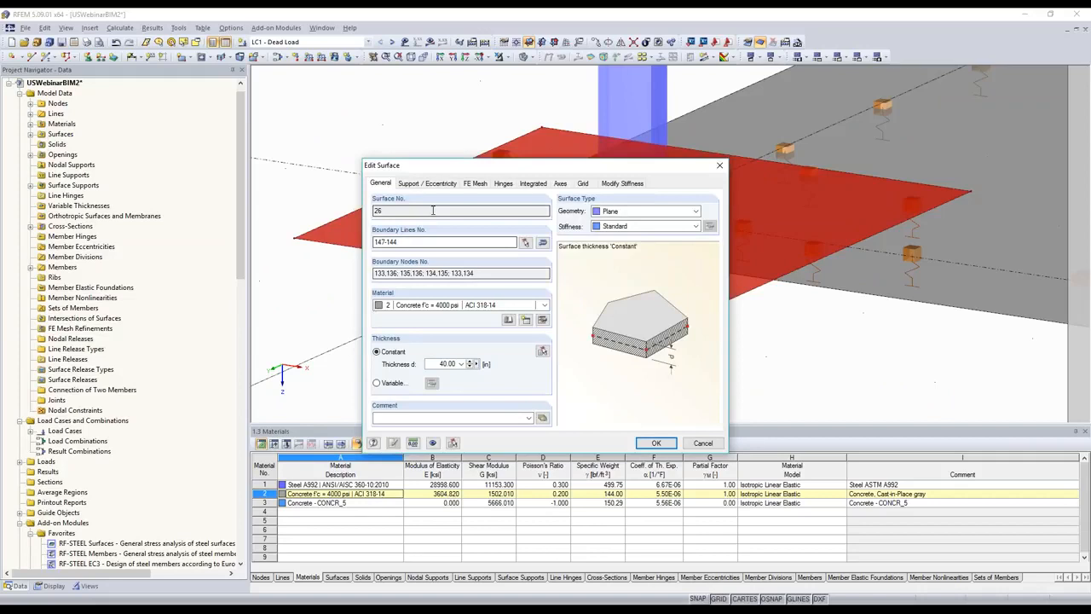
click(426, 184)
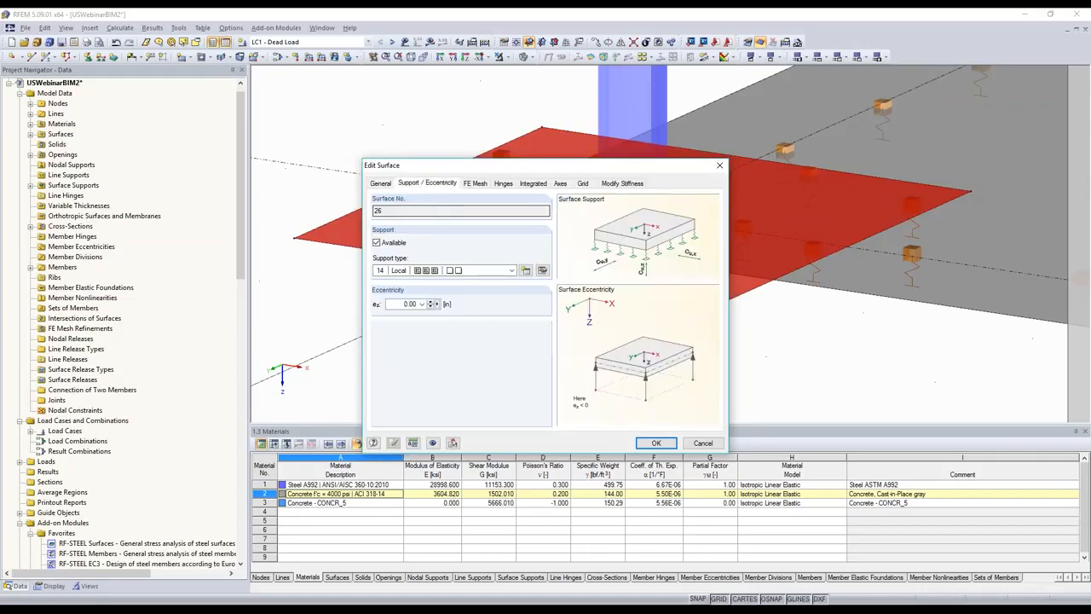
click(541, 271)
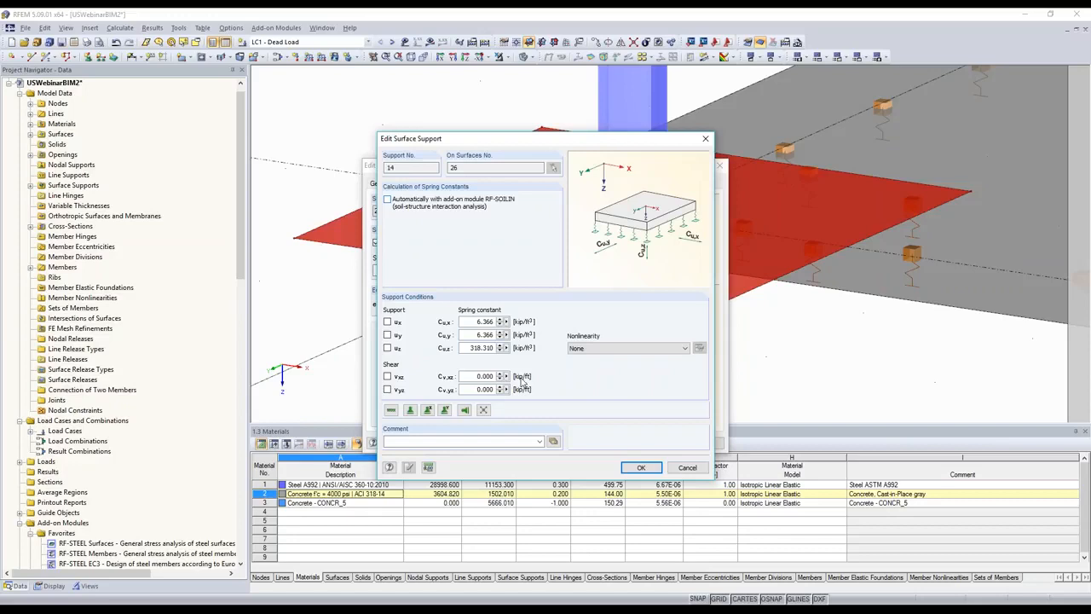
click(689, 467)
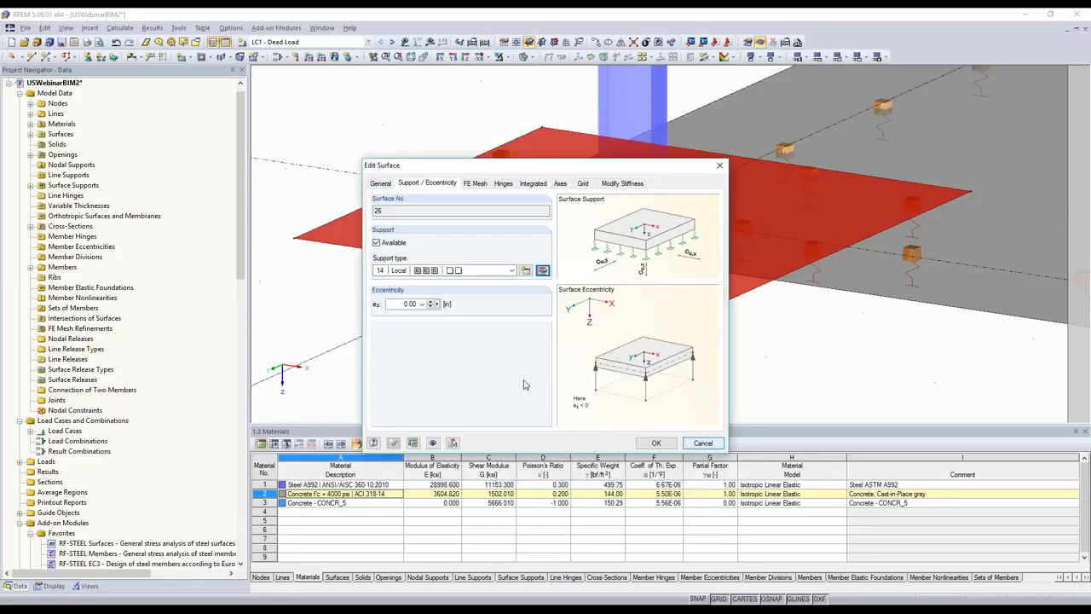
key(Return)
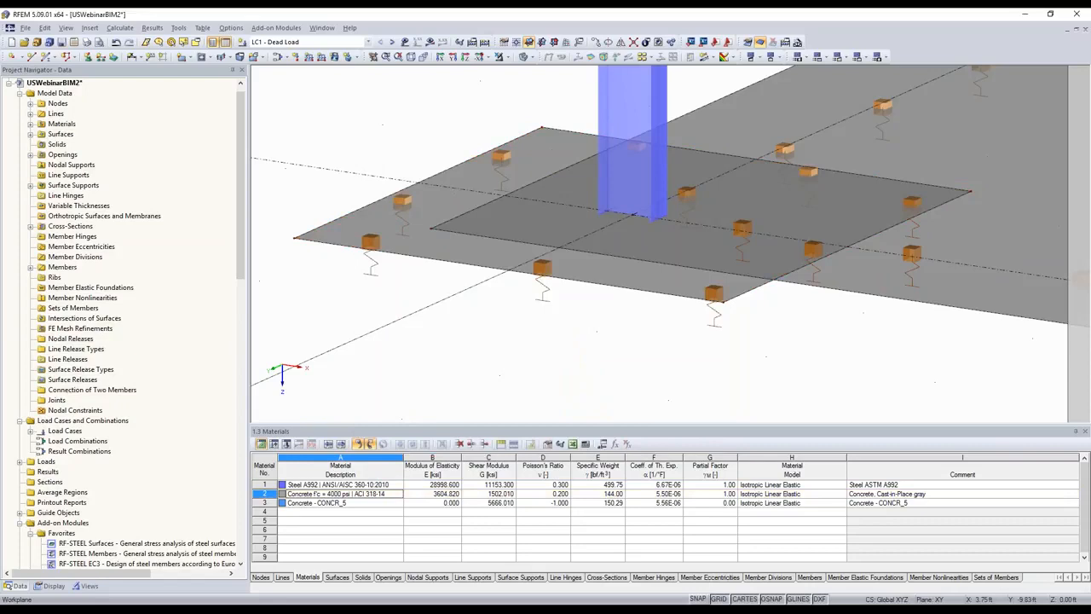
scroll(280, 298, down, 5)
scroll(381, 312, down, 5)
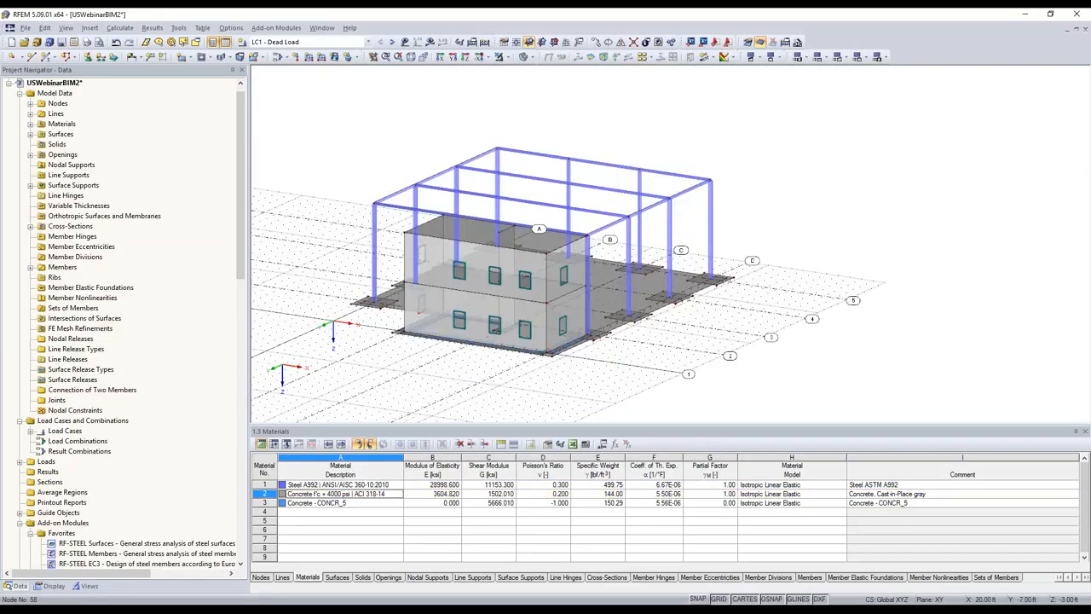
Step: Switch to Revit and update the existing RFEM structure with isolated foundations as nodal supports YYY NNY and wall foundations as line supports YYY NNN
key(alt+Tab)
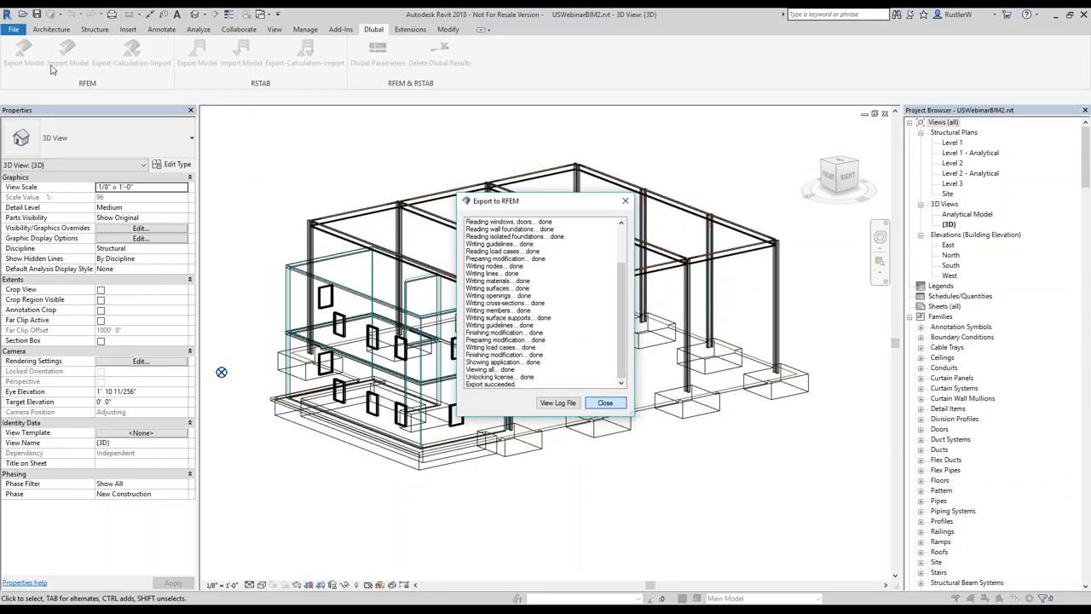
click(24, 52)
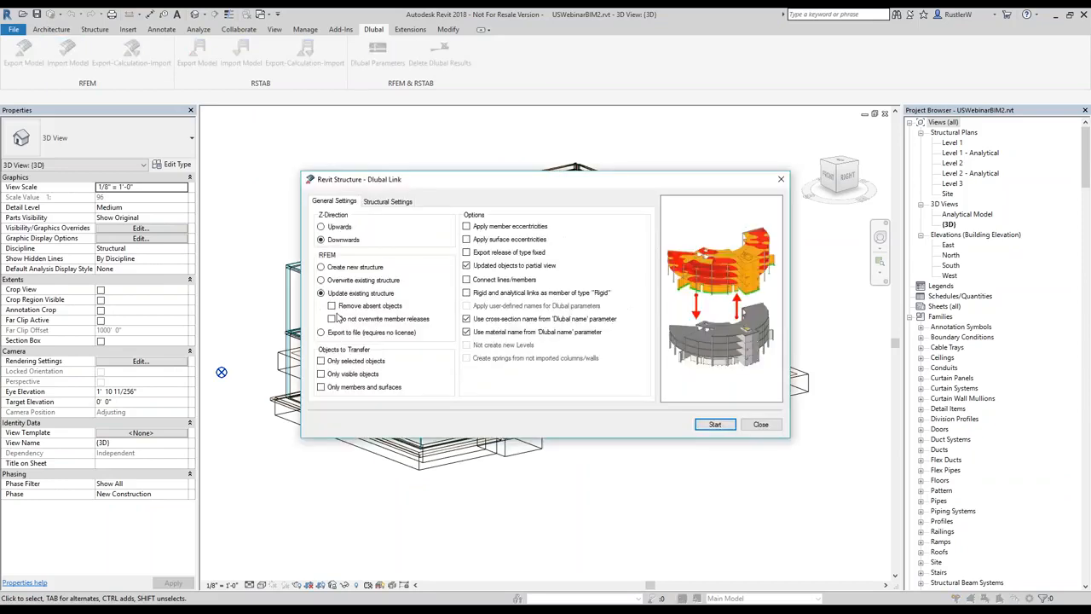
key(ctrl+Tab)
click(336, 311)
click(488, 311)
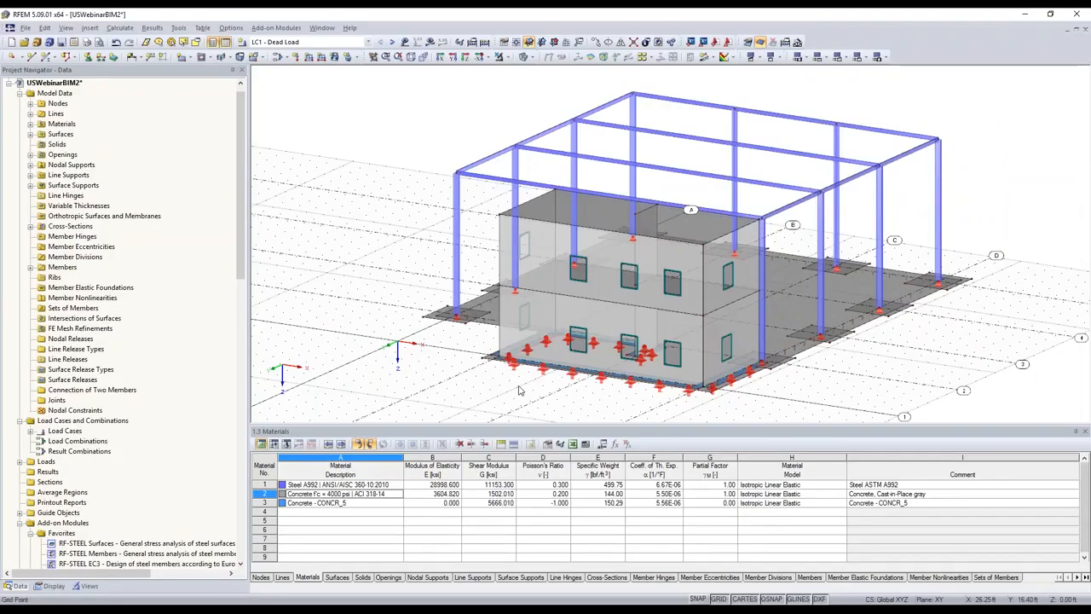
click(521, 390)
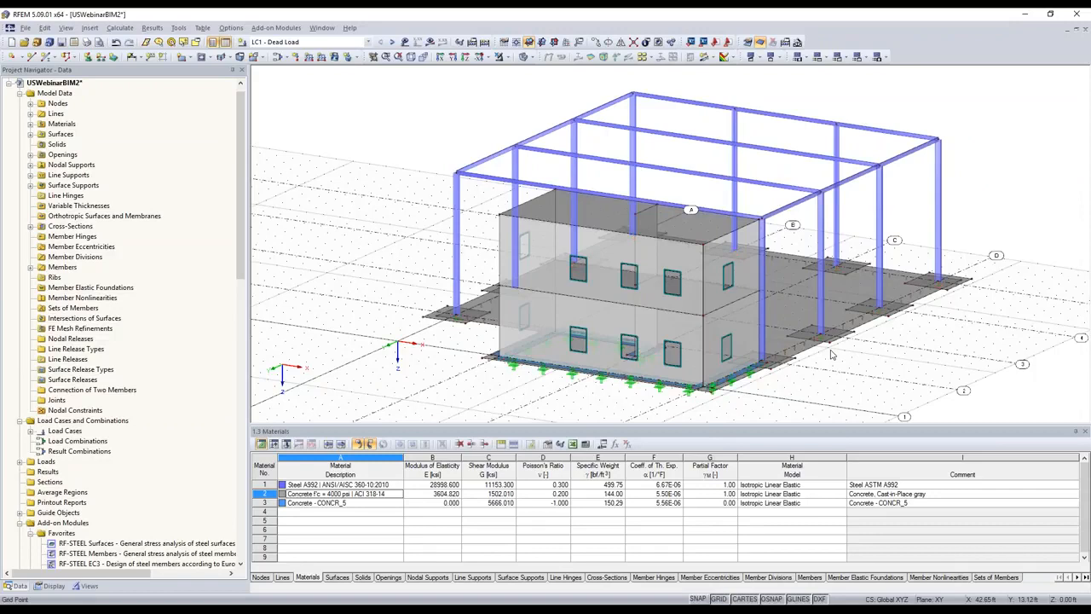
Step: Run the Revit export again, updating the existing RFEM structure with absent objects removed
scroll(735, 370, up, 2)
scroll(529, 410, down, 3)
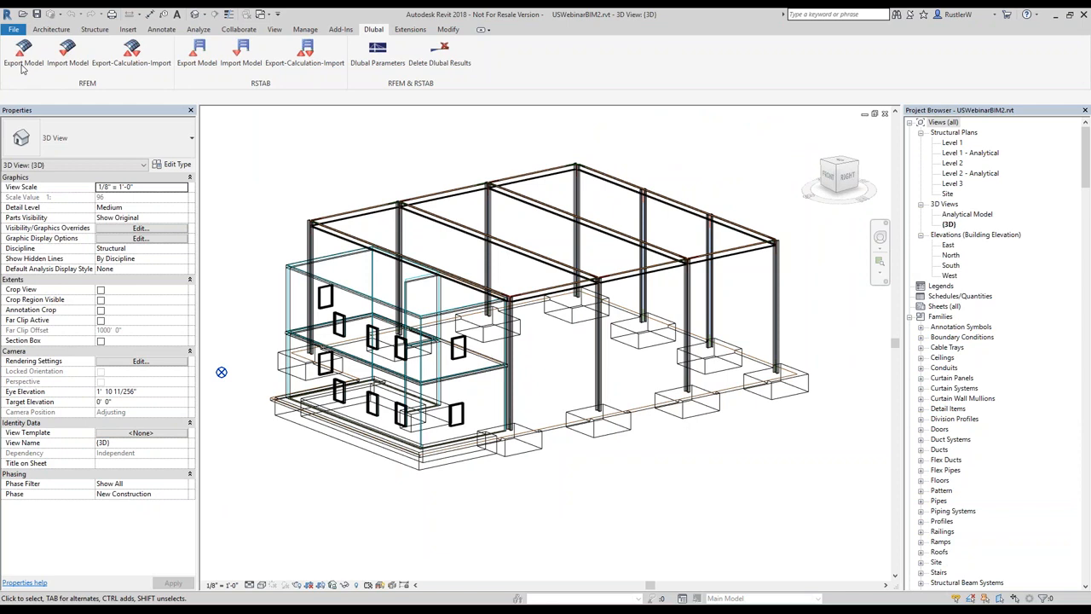
click(374, 308)
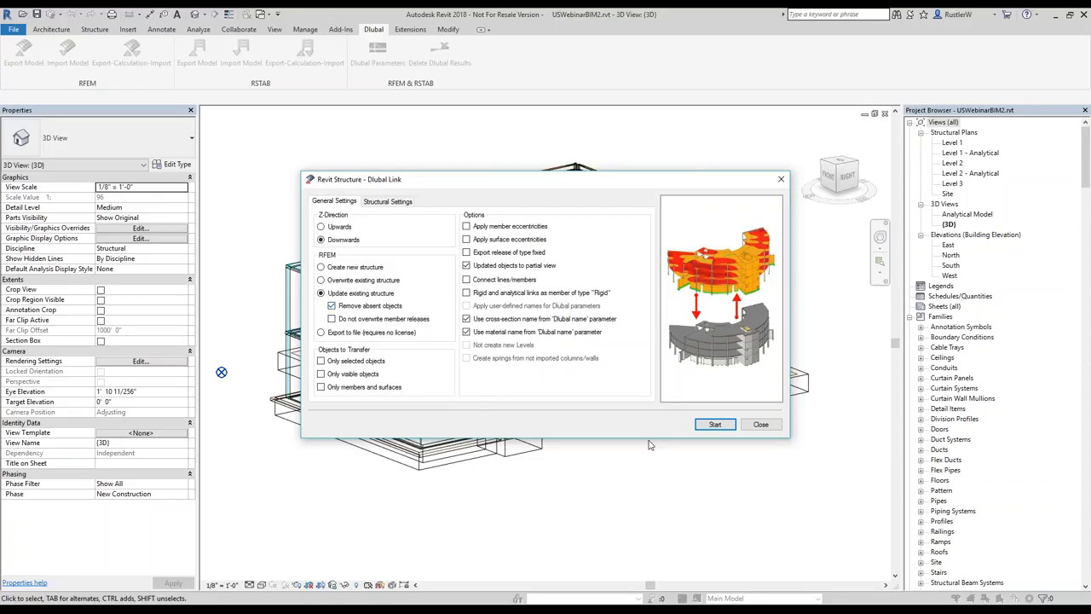
key(Return)
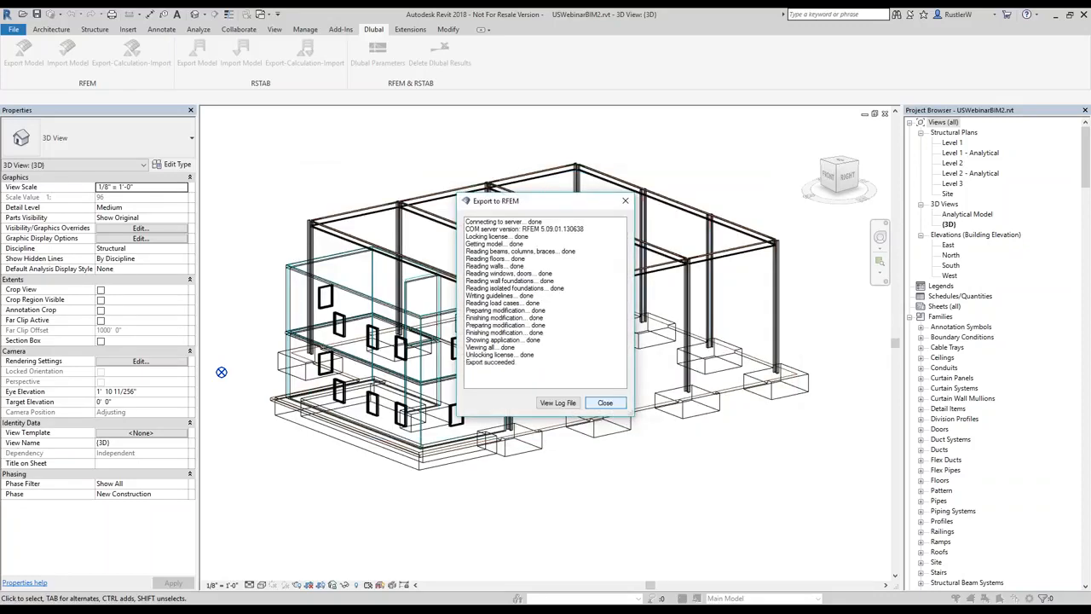
click(605, 402)
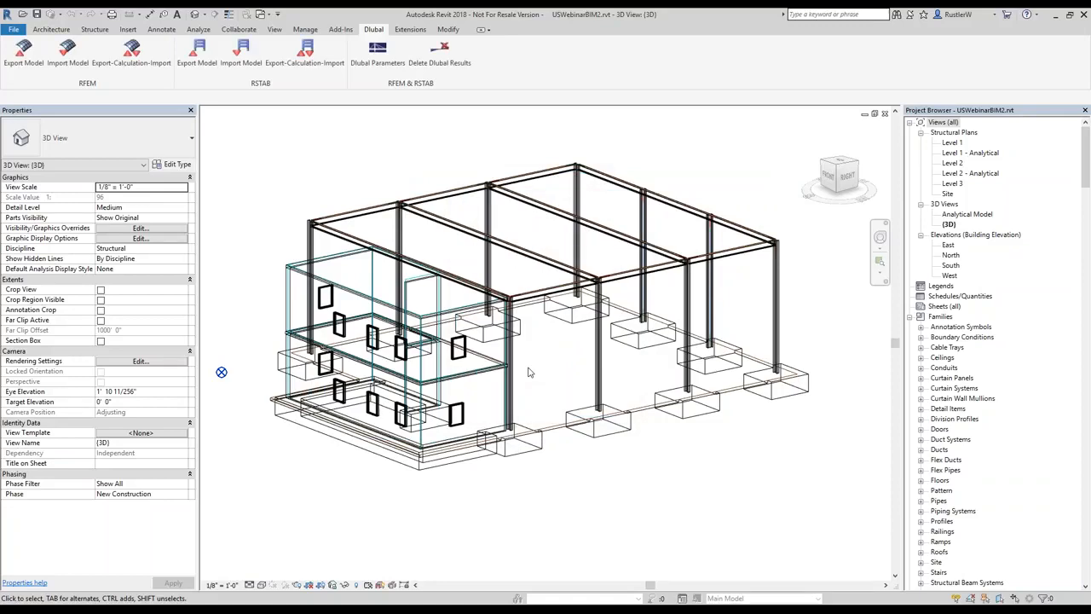
Step: Switch to RFEM and examine the line supports under the walls and the nodal supports at the column bases
key(alt+Tab)
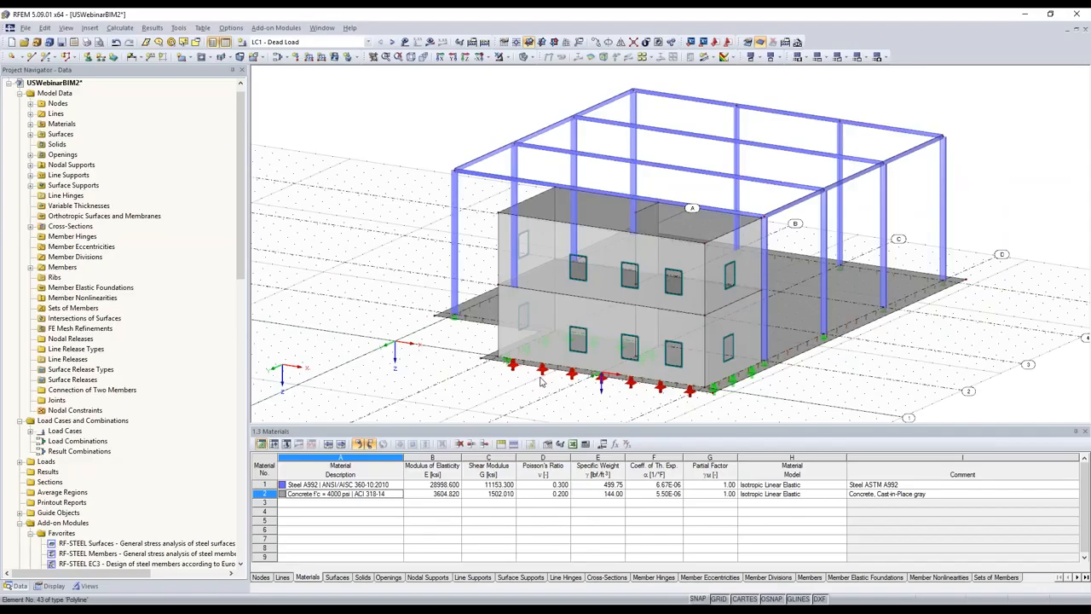
middle_drag(541, 382, 477, 384)
scroll(615, 353, up, 1)
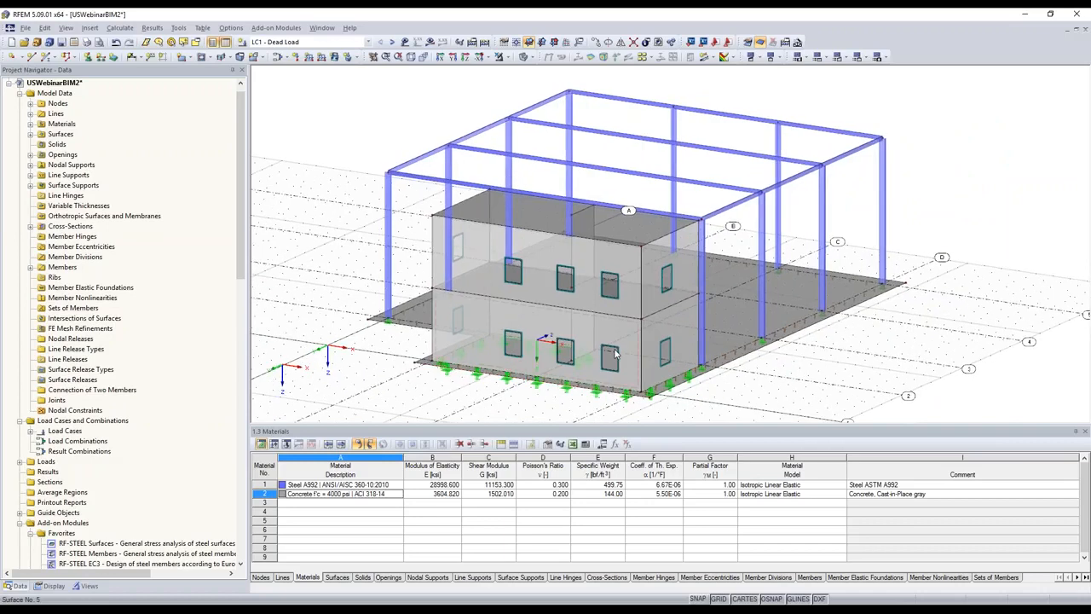
scroll(616, 353, up, 2)
ctrl+middle_drag(615, 353, 468, 365)
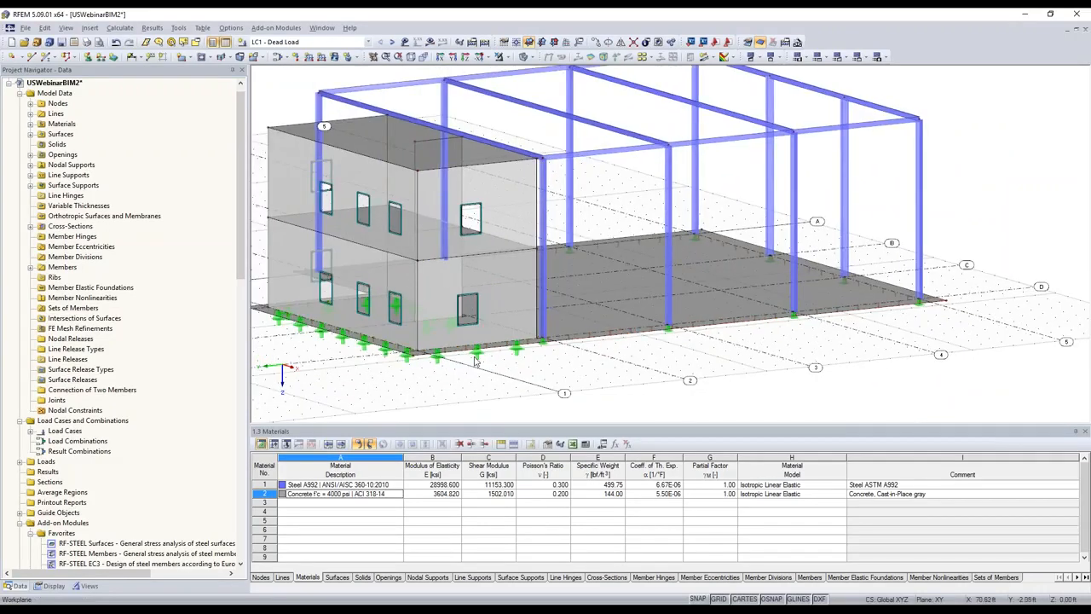
click(475, 359)
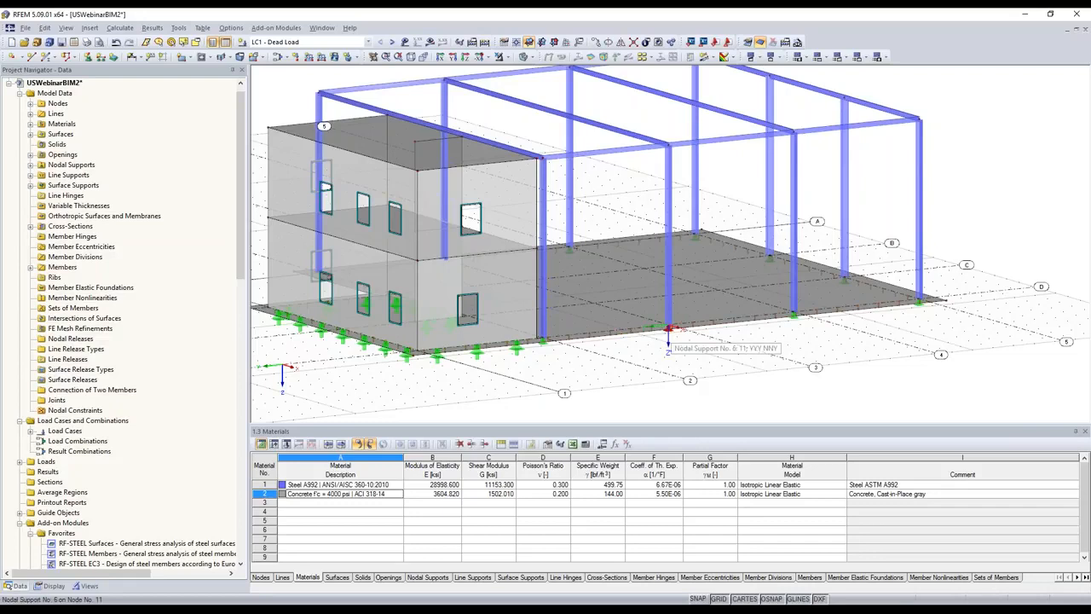
Step: Turn on the load display for load case LC1 - Dead Load on the whole building model
scroll(670, 329, up, 1)
scroll(665, 337, down, 3)
click(406, 41)
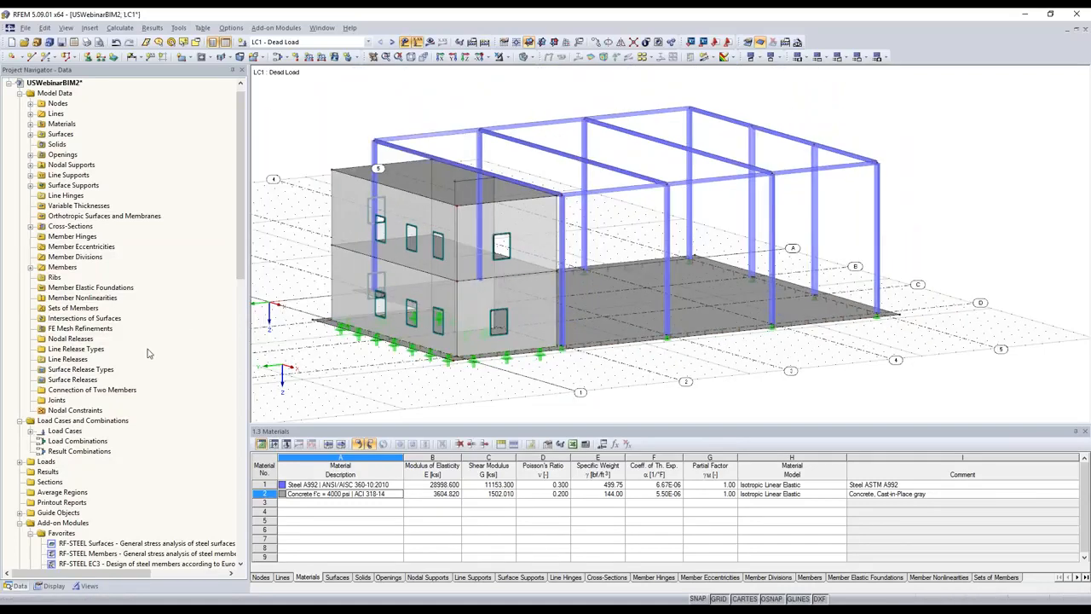
scroll(93, 213, up, 1)
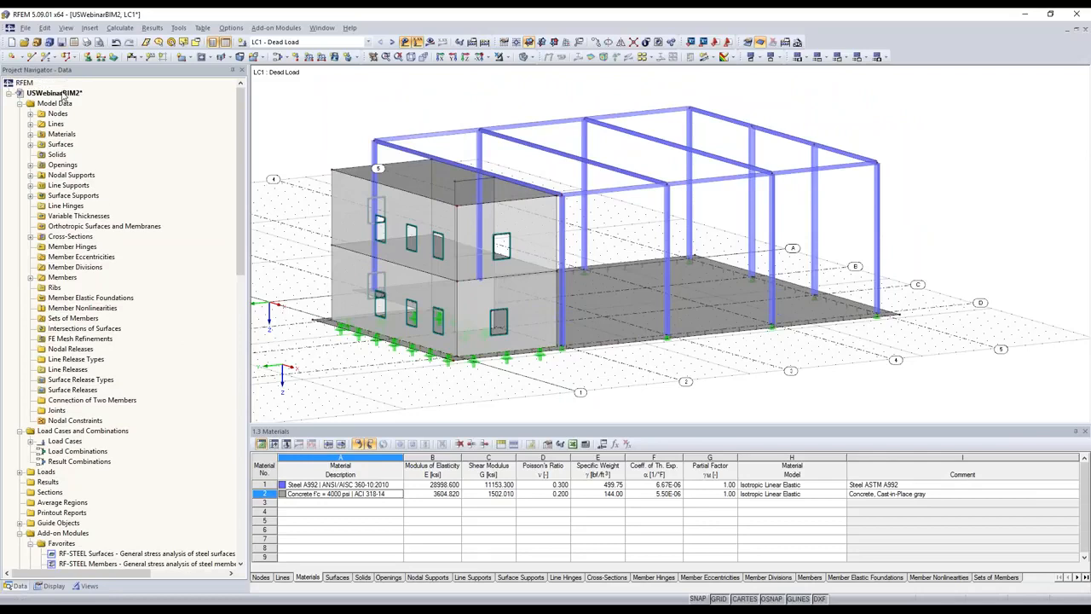
Step: Classify the model's load cases and combinations according to ASCE 7-10, with load combinations created automatically
right_click(63, 96)
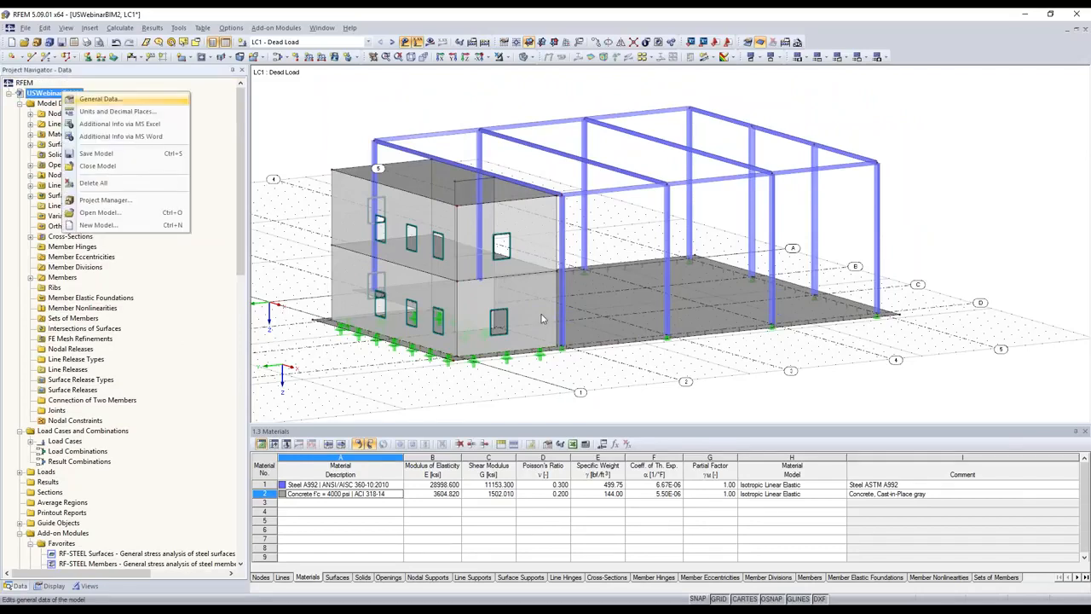
key(Return)
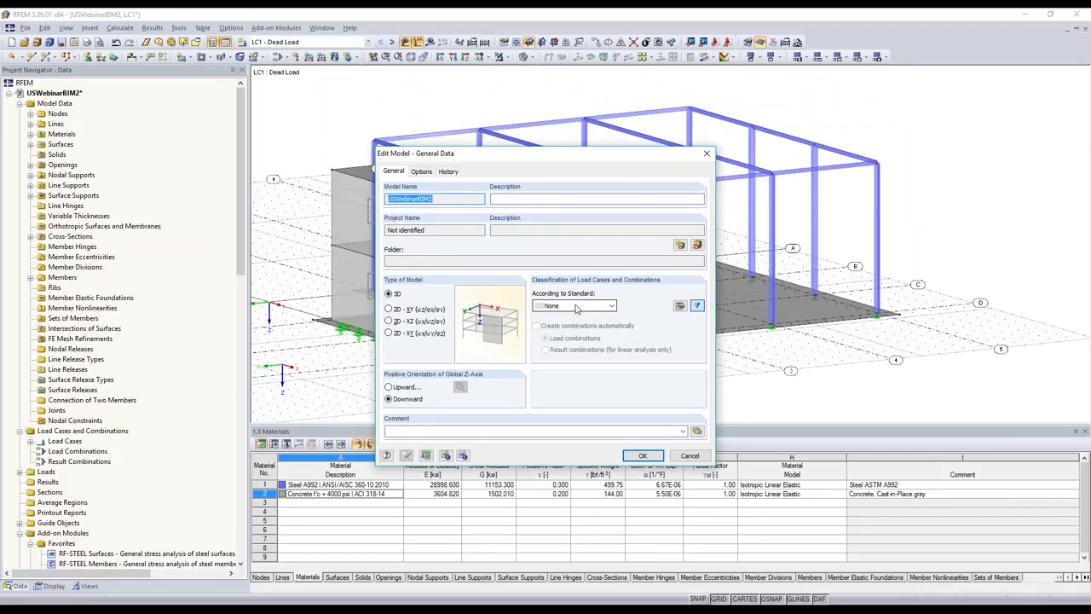
click(576, 307)
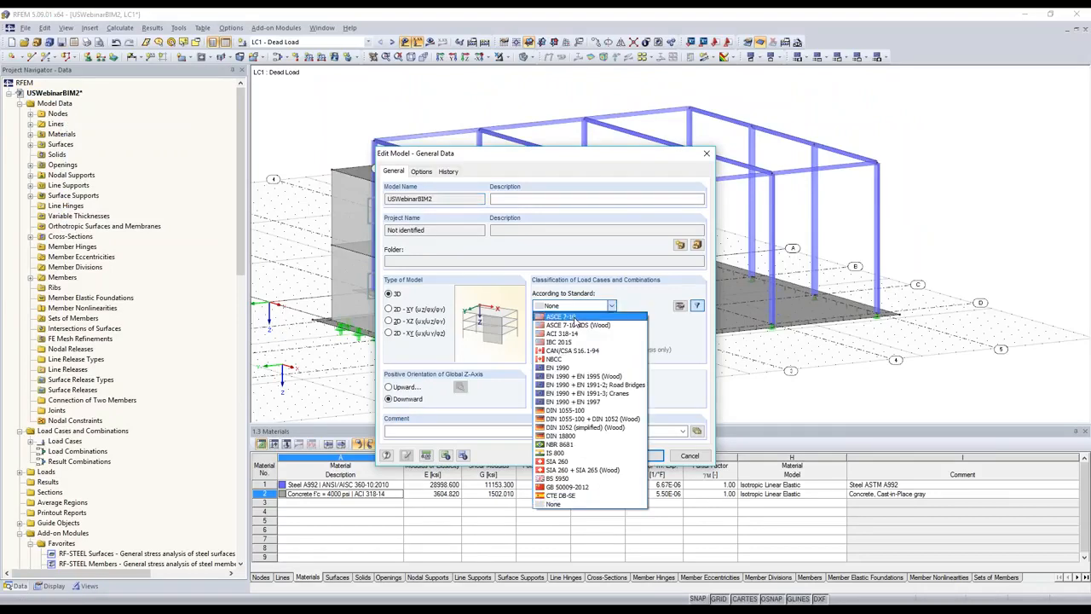
click(561, 316)
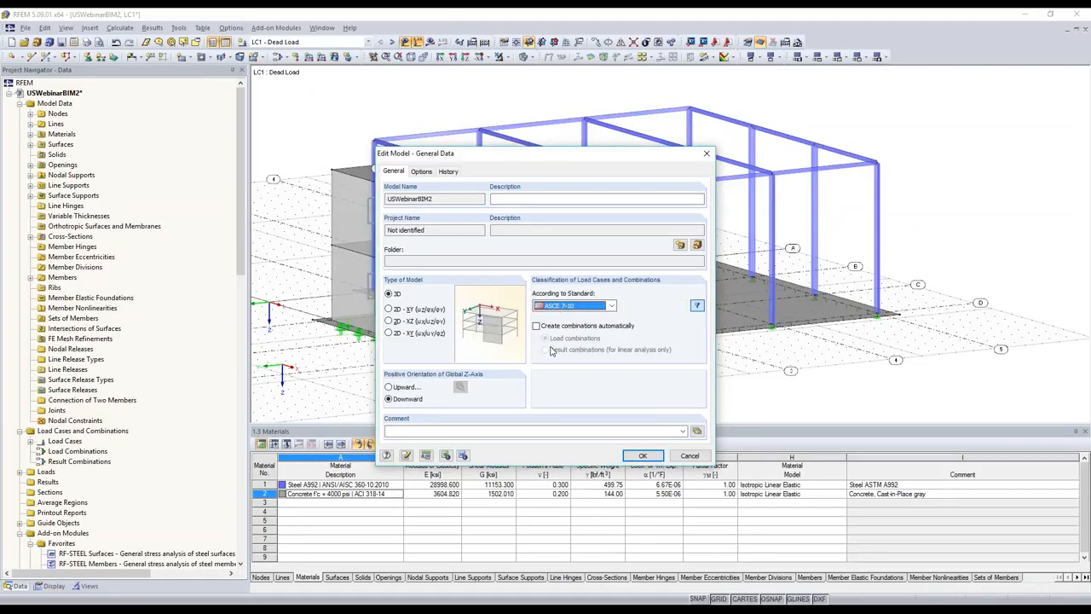
click(537, 326)
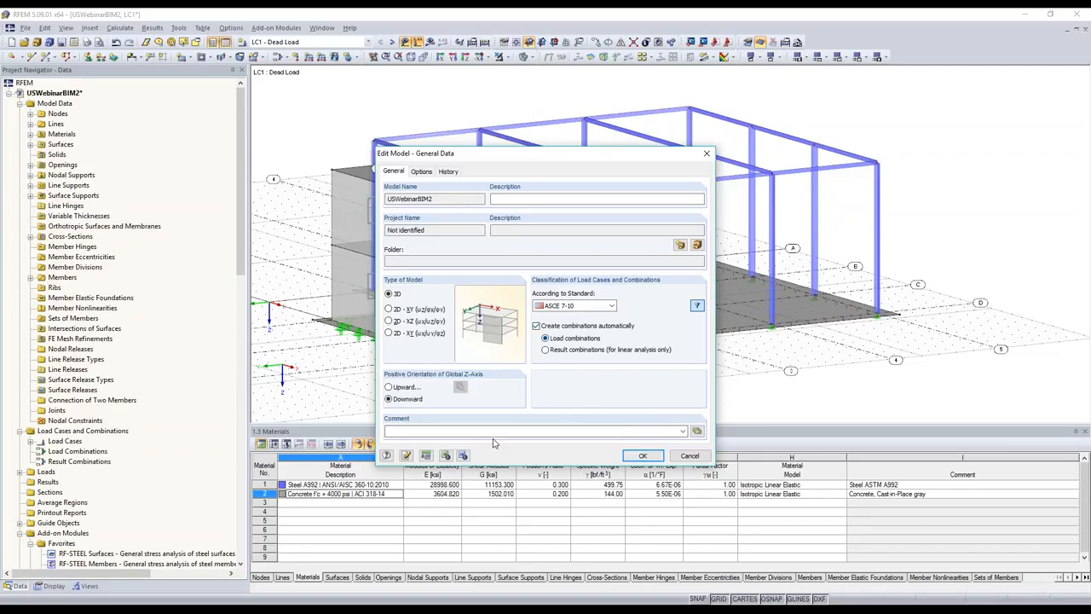
key(Return)
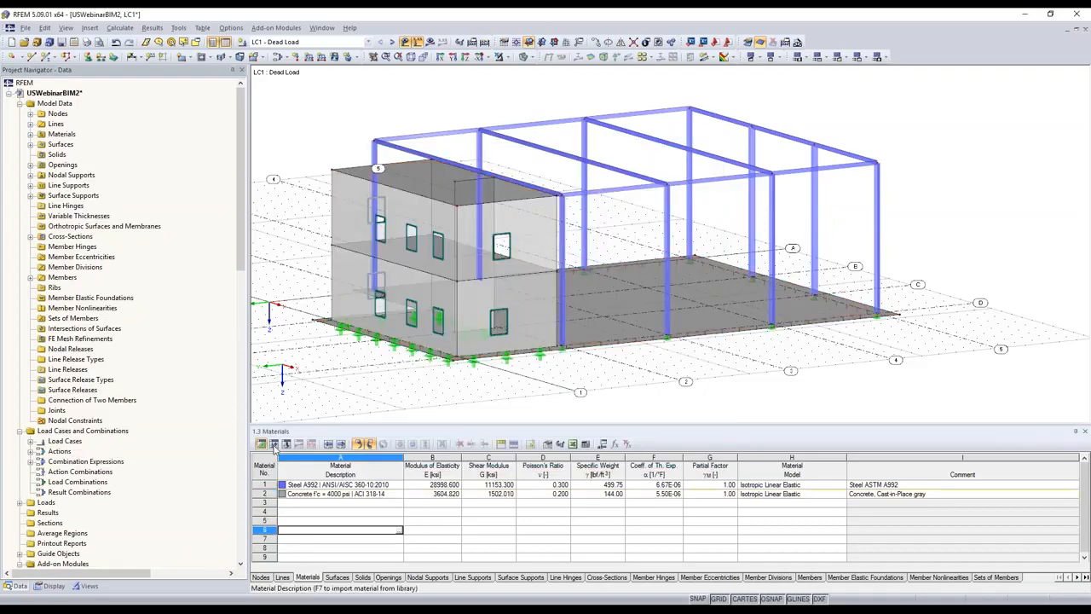
Step: Review the ASCE 7-10 action categories of the load cases, the actions, the combination expressions and the action combinations
click(275, 446)
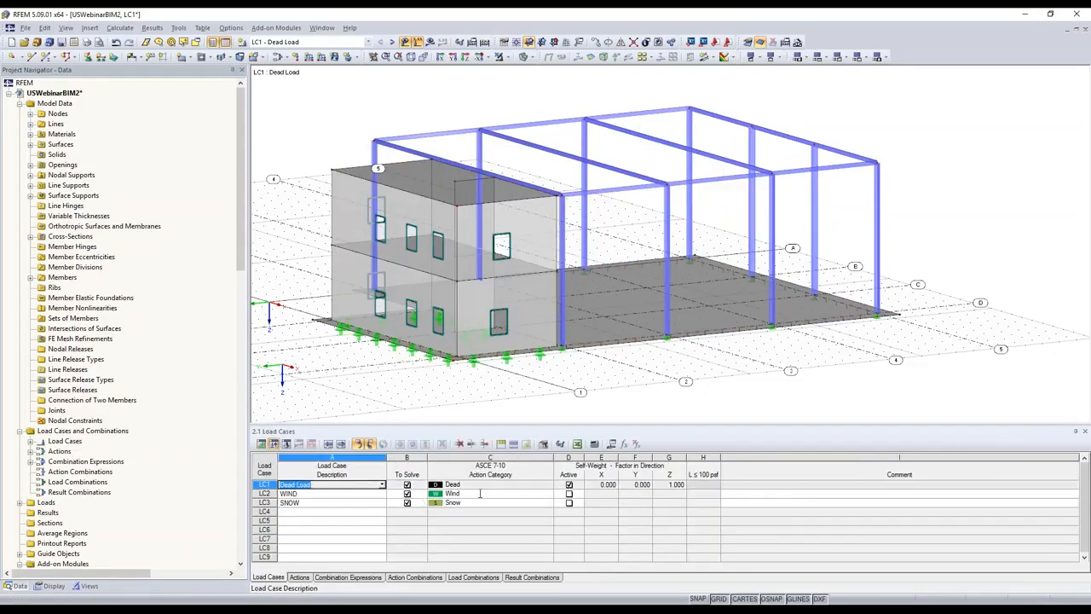
click(461, 485)
click(461, 503)
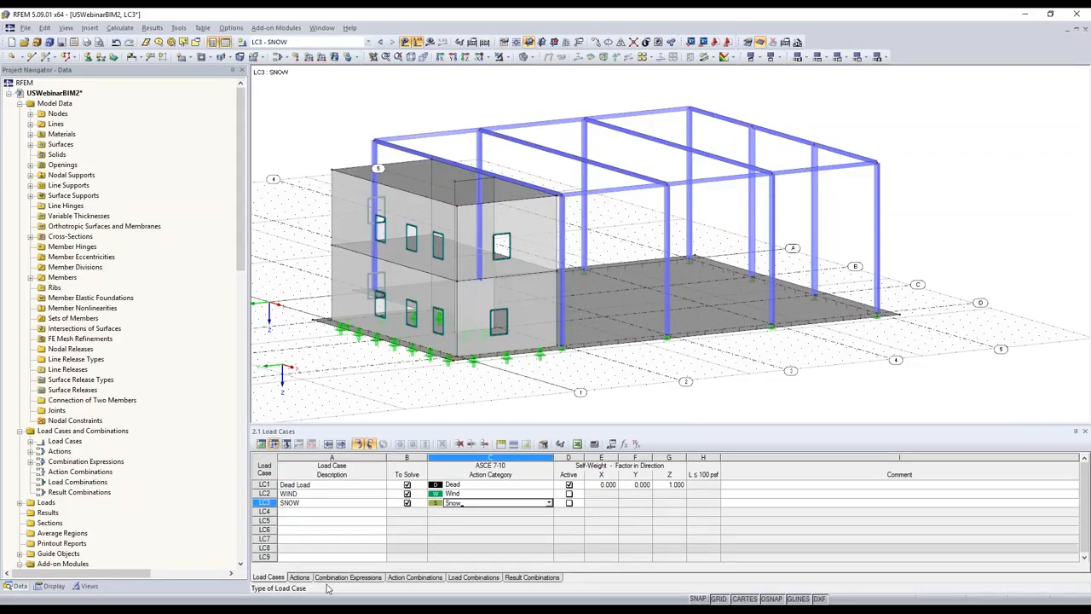
click(303, 578)
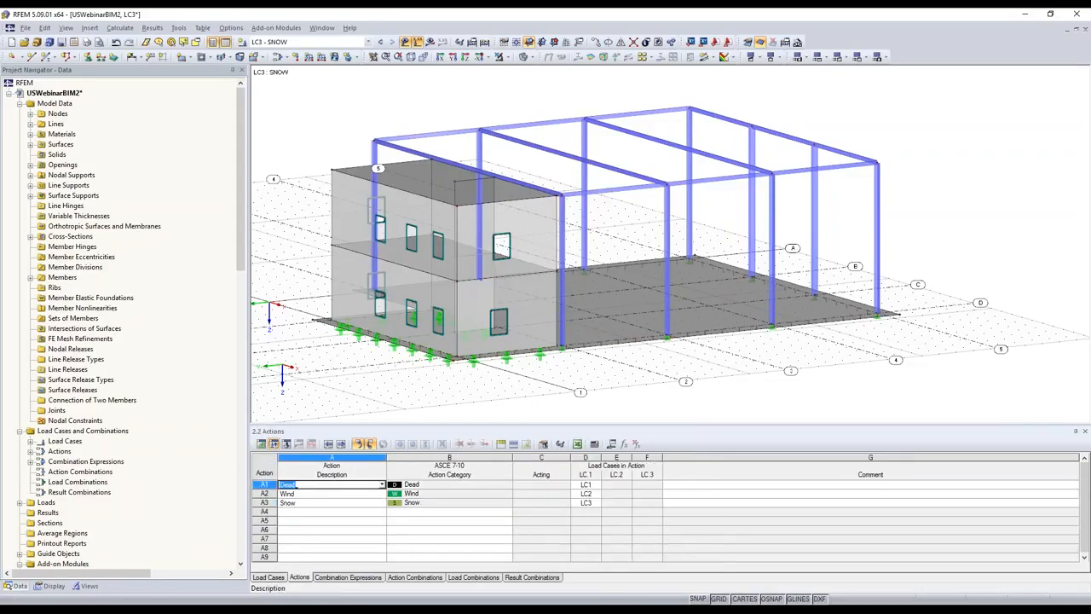
click(348, 577)
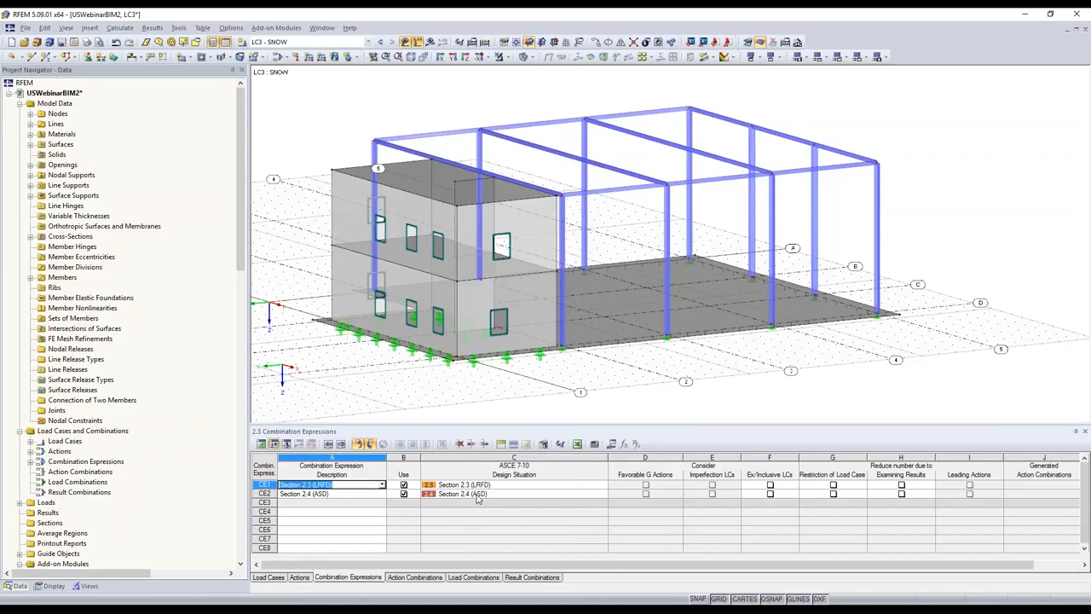
click(416, 577)
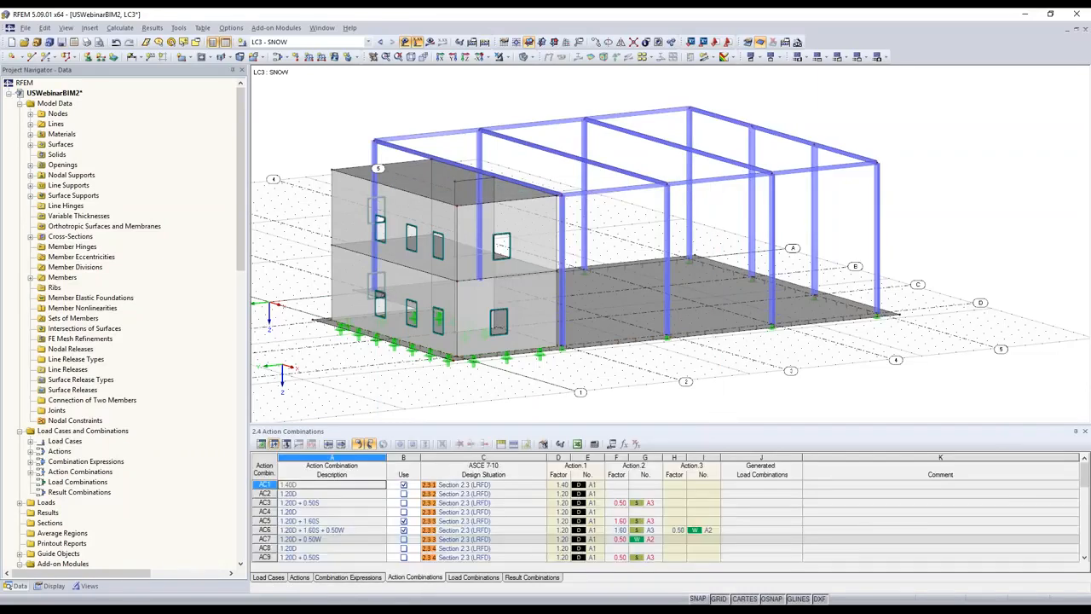
Step: Look through the generated load combinations, checking the load case factors of CO2 to CO5
click(473, 577)
click(341, 511)
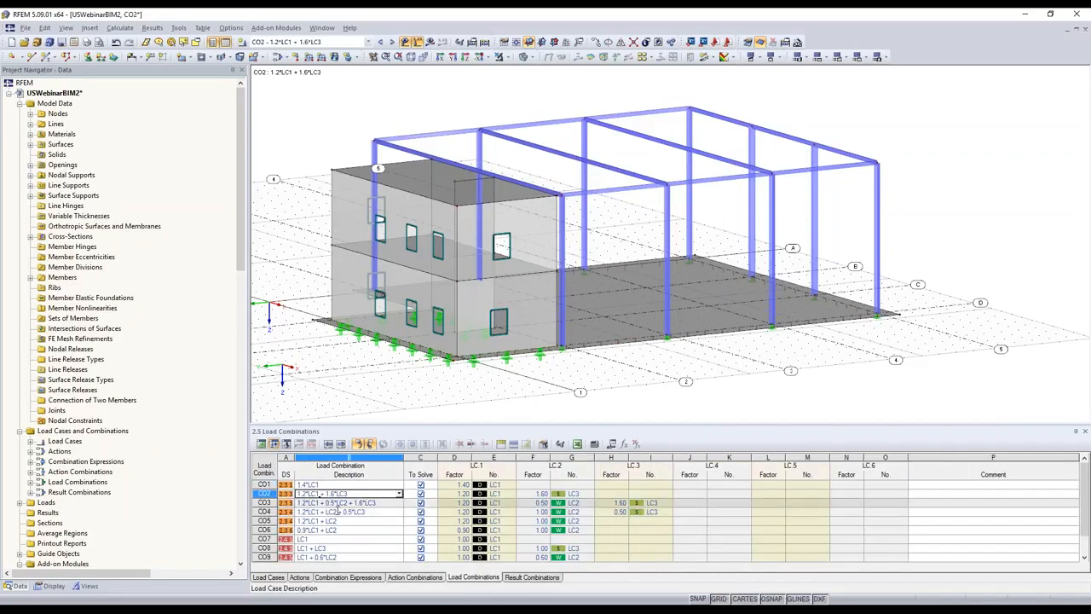
click(341, 521)
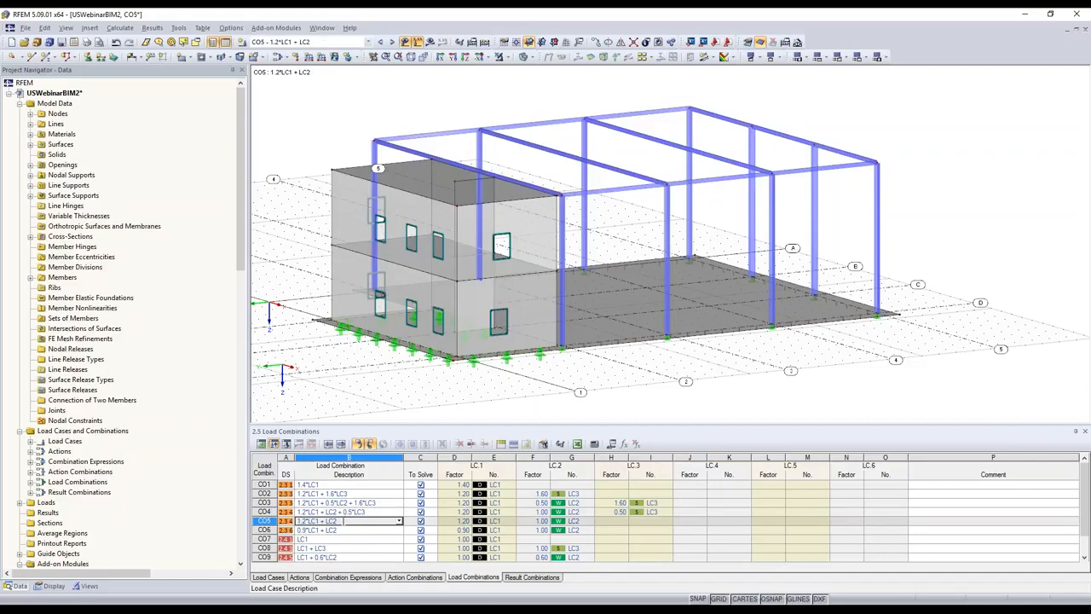
double_click(362, 525)
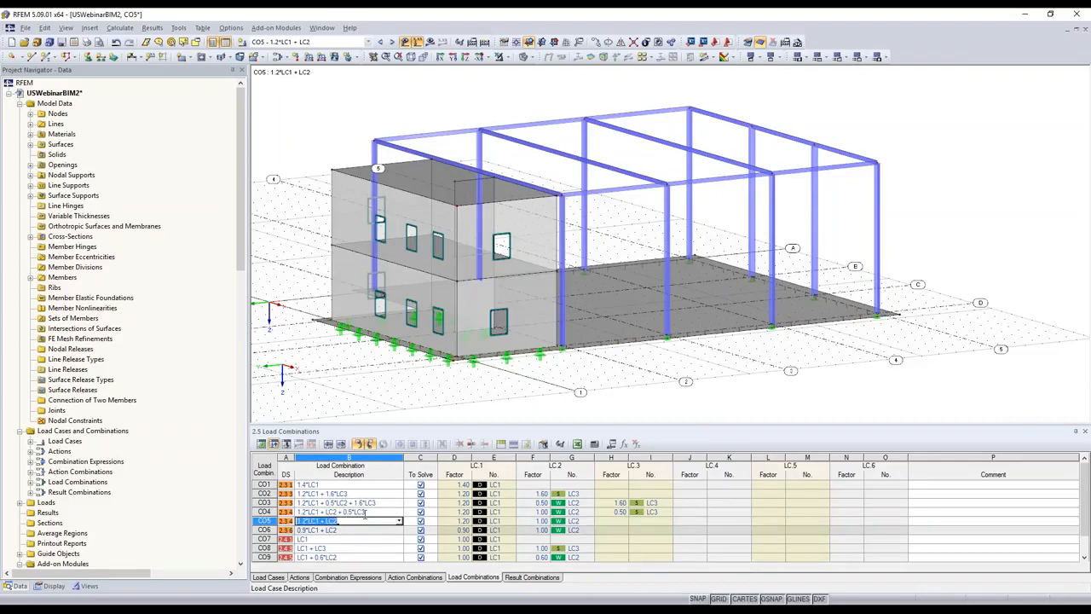
click(365, 511)
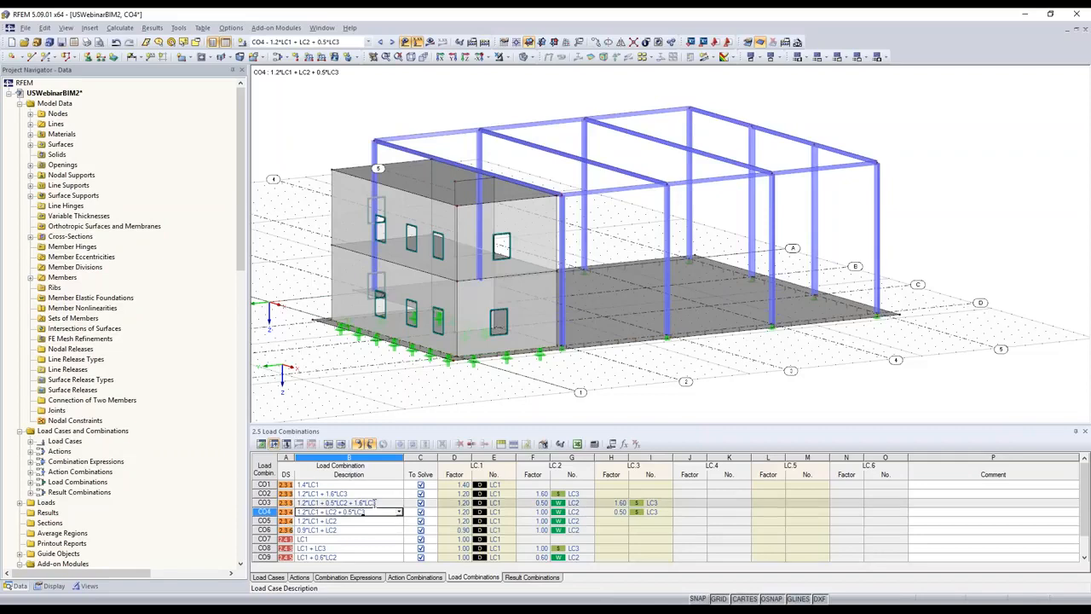
click(373, 503)
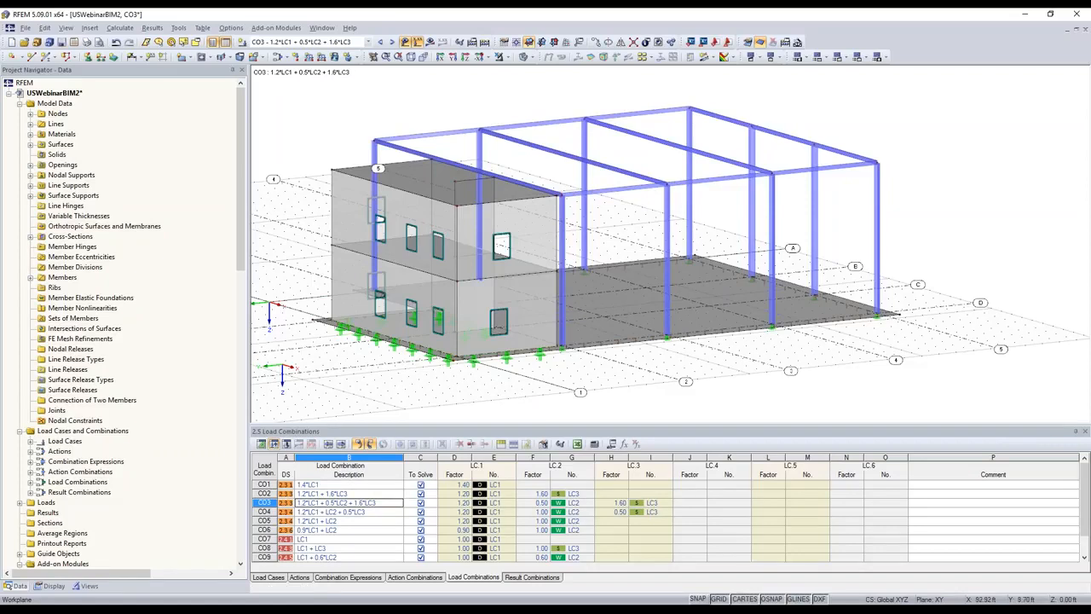
Step: Calculate load combination CO3 and display its global deformations on the building
scroll(576, 255, up, 1)
ctrl+middle_drag(576, 256, 511, 277)
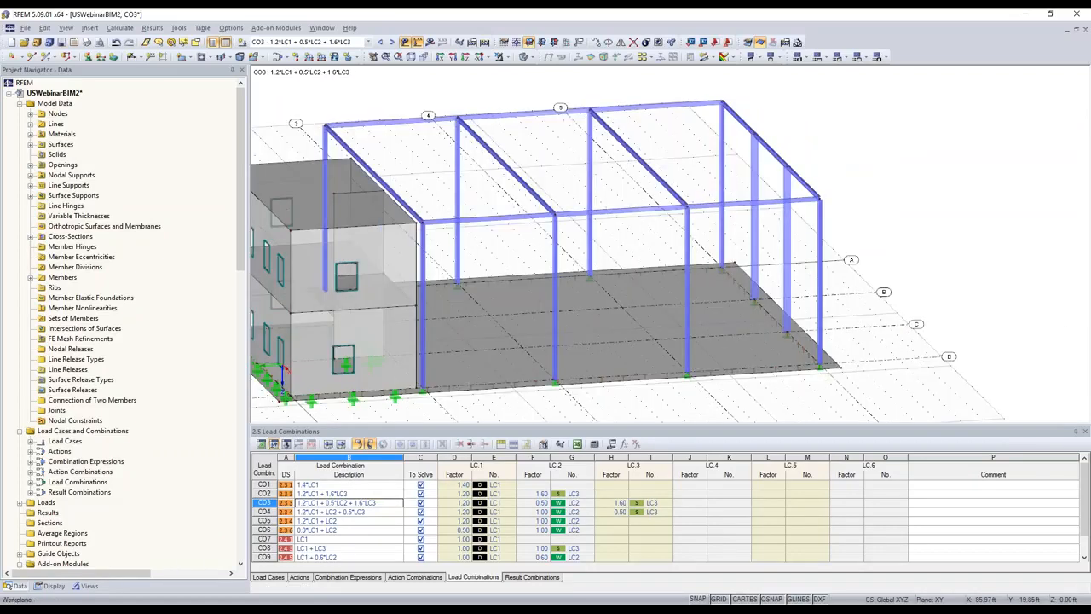
scroll(611, 346, down, 2)
middle_drag(611, 341, 636, 278)
scroll(636, 277, up, 1)
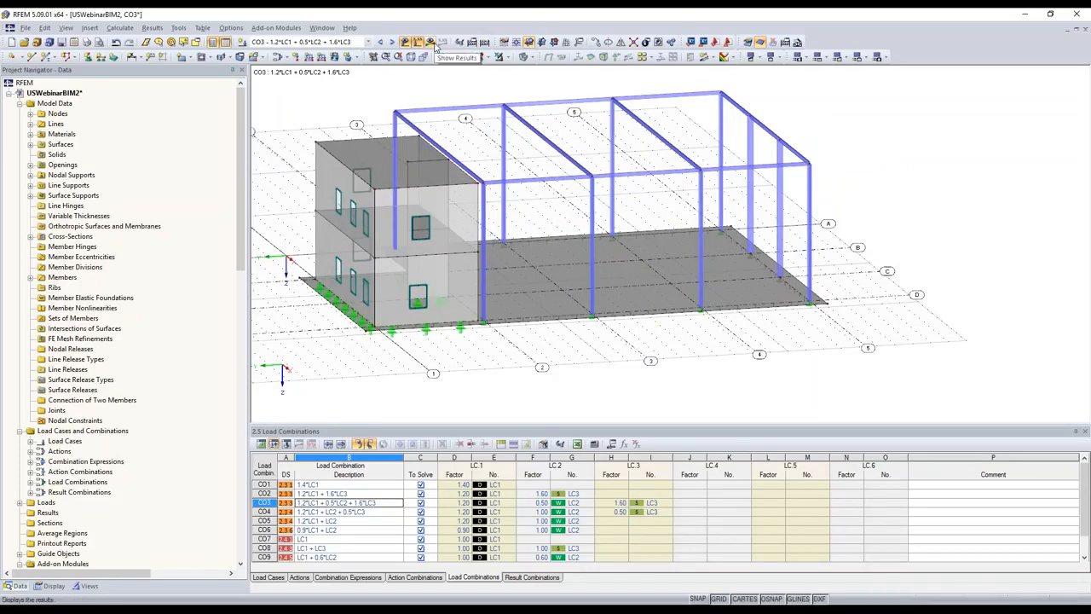
click(431, 42)
click(525, 329)
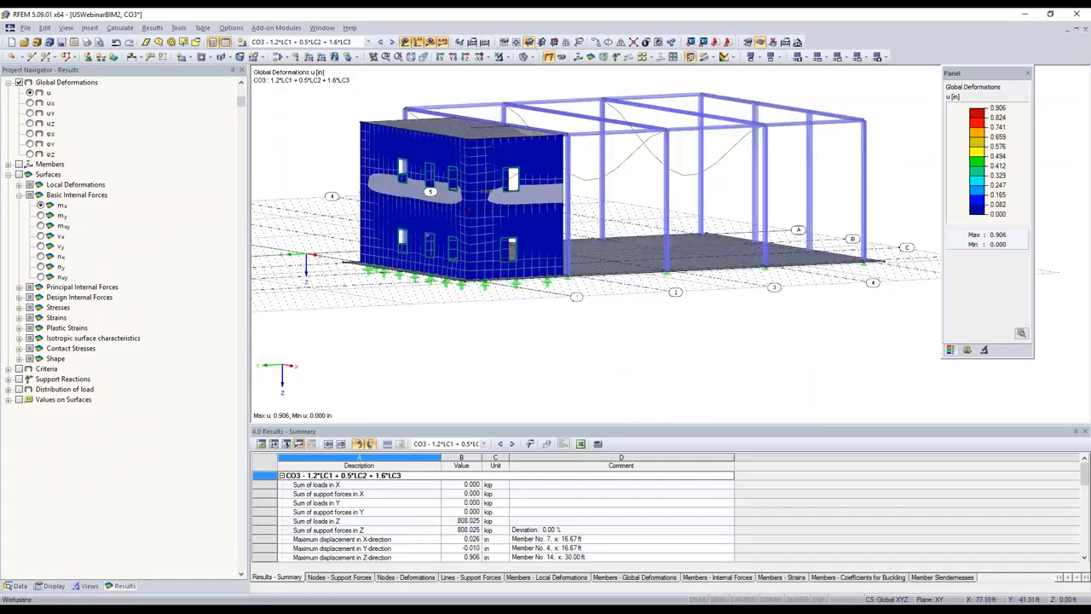
Step: Examine the deformed building and the members' M-y moment diagrams for CO3, and hide the results again
ctrl+middle_drag(670, 198, 656, 228)
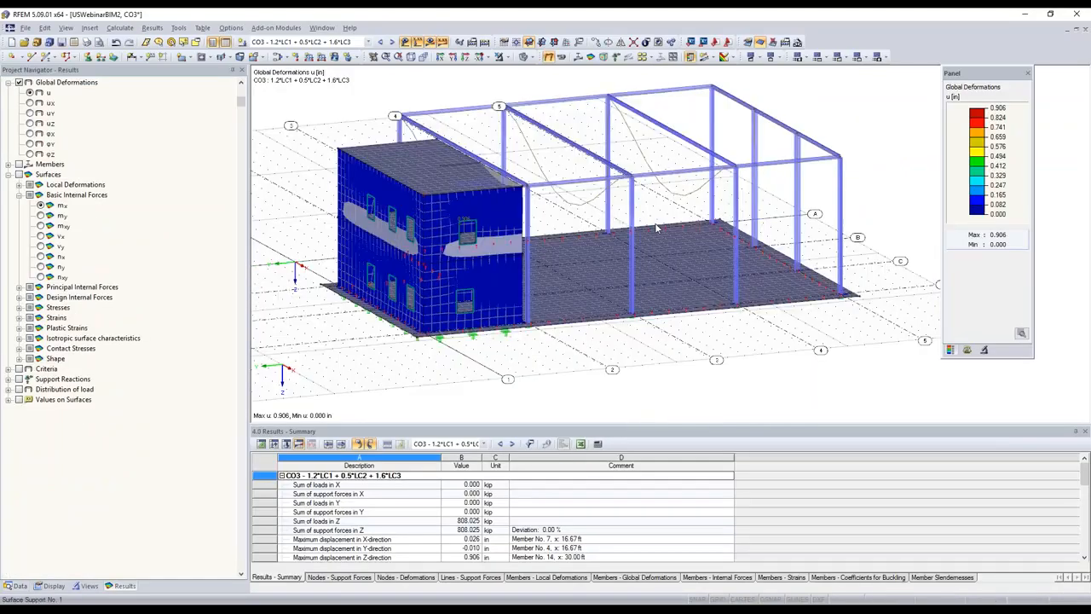
click(578, 57)
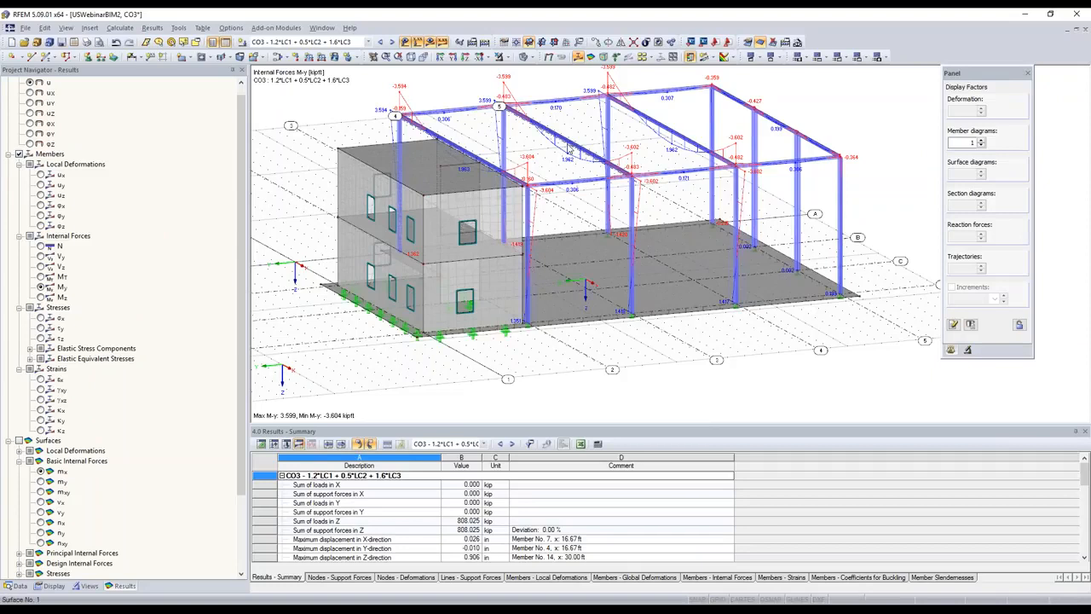
click(578, 57)
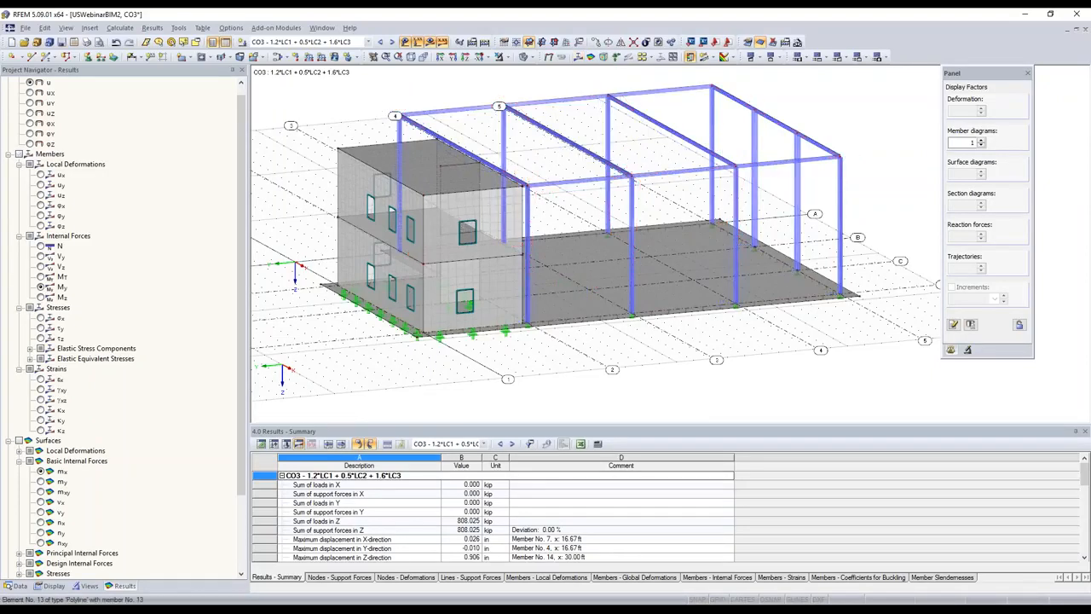
Step: Display the model as a wireframe and turn off the guidelines
click(525, 57)
mouse_move(578, 307)
ctrl+middle_down()
mouse_move(539, 325)
mouse_move(588, 309)
ctrl+middle_up()
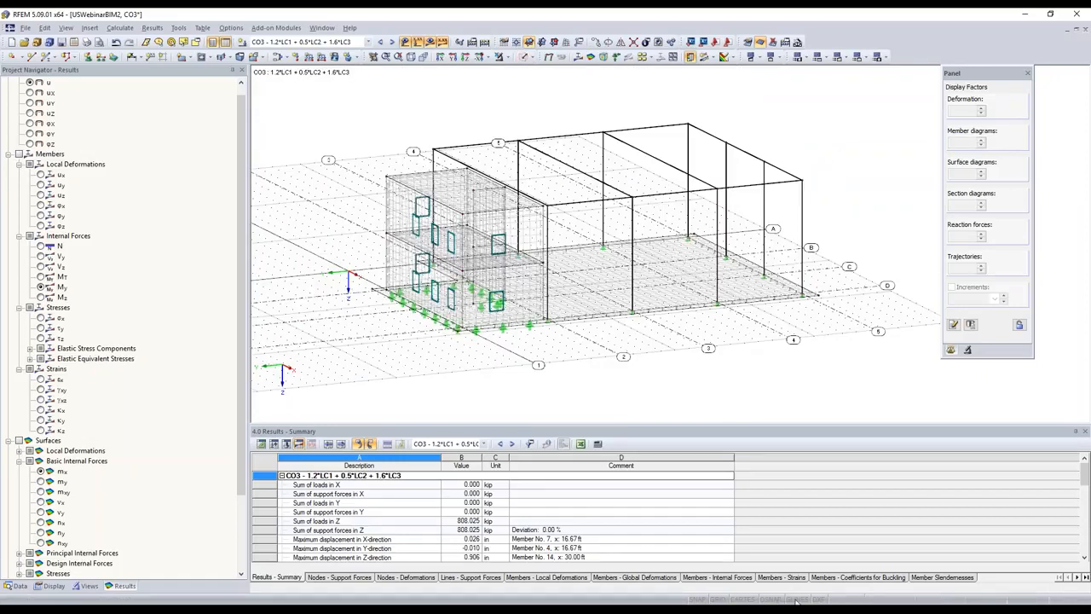
click(797, 599)
middle_drag(614, 354, 594, 383)
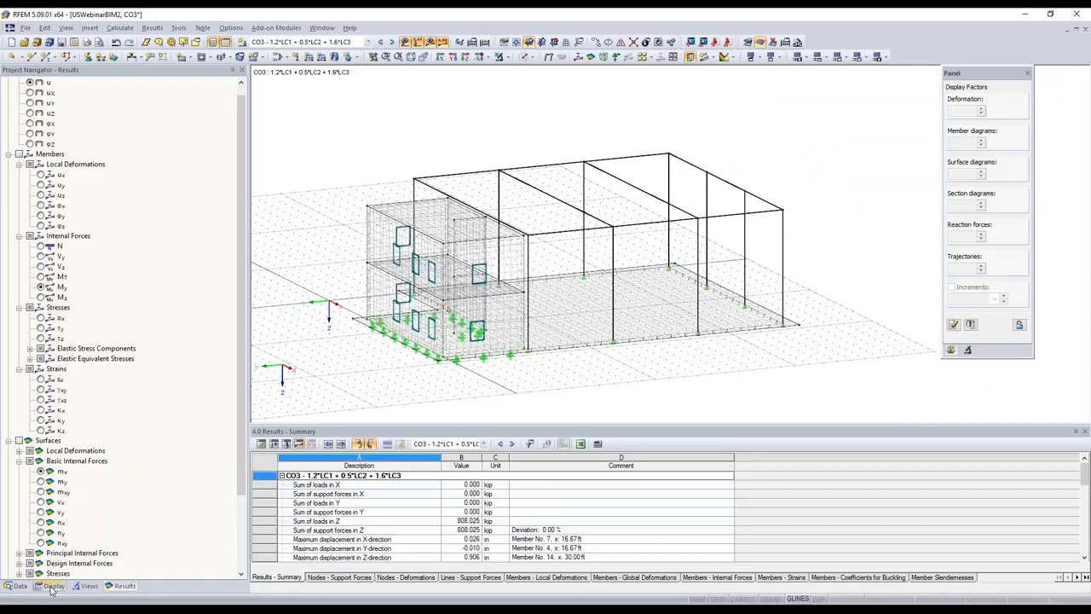
Step: Restrict the visibility to the members of material Steel A992 and hide the background objects
click(53, 587)
click(85, 587)
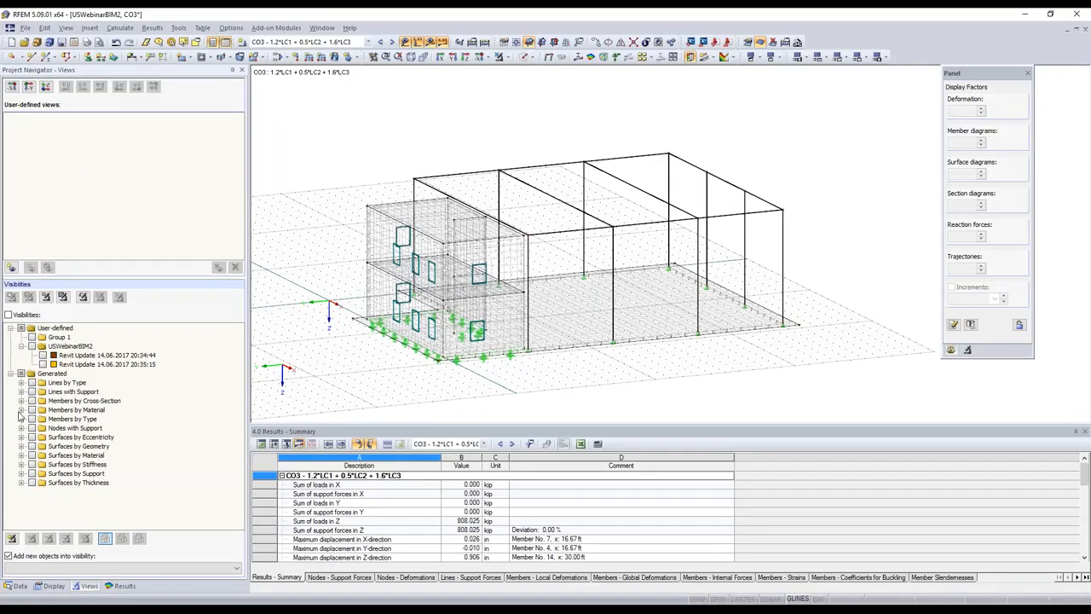
click(21, 410)
click(43, 418)
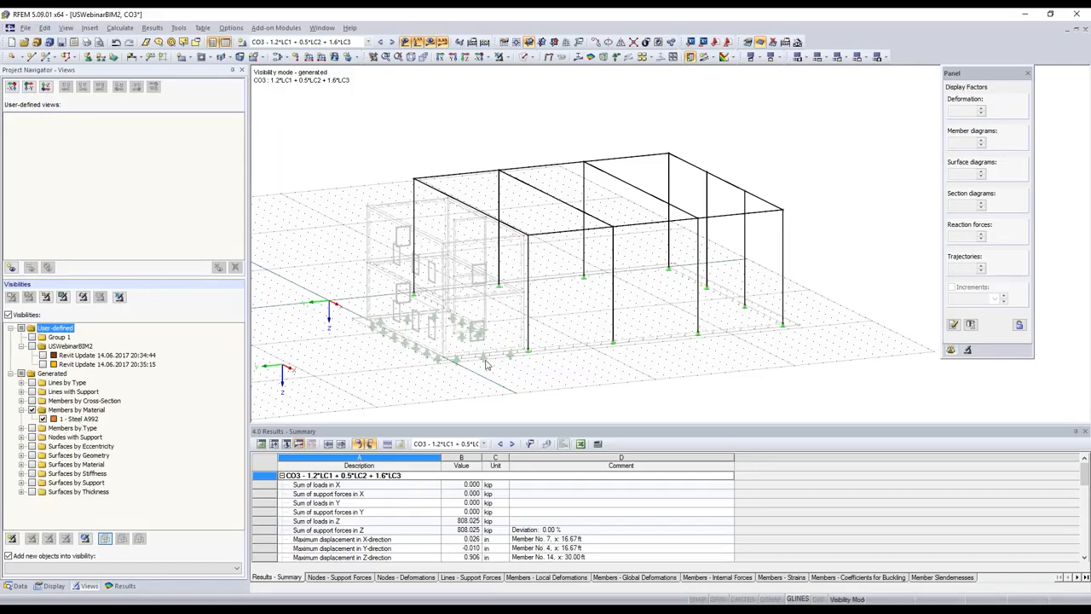
right_click(397, 254)
click(414, 279)
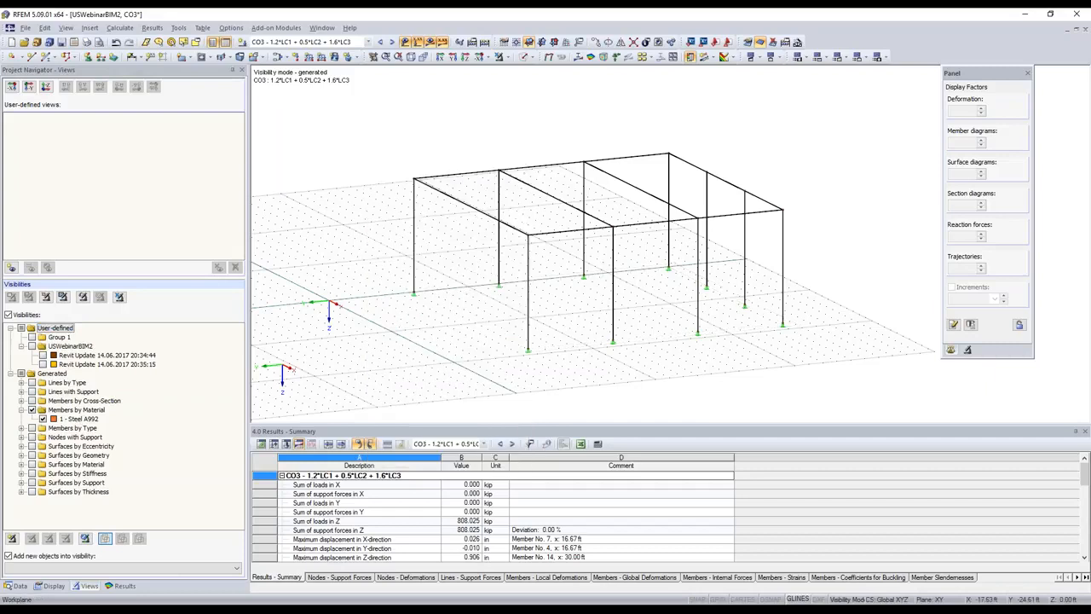
Step: Make LC2 - WIND current and open the wind load generator for vertical walls and roof according to ASCE/SEI 7-10
ctrl+middle_drag(626, 327, 606, 347)
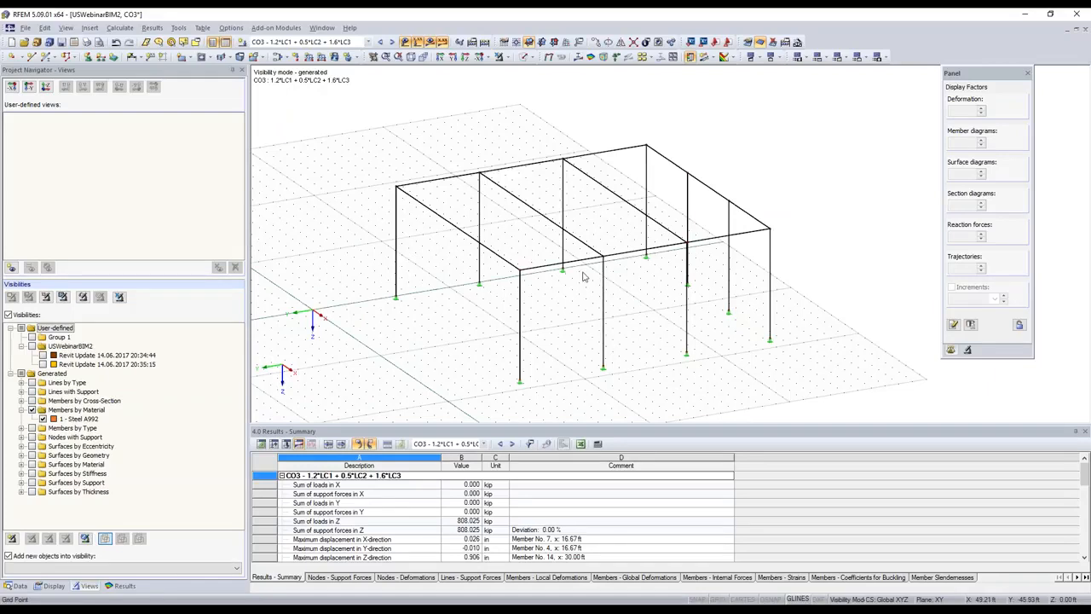
click(368, 42)
click(350, 58)
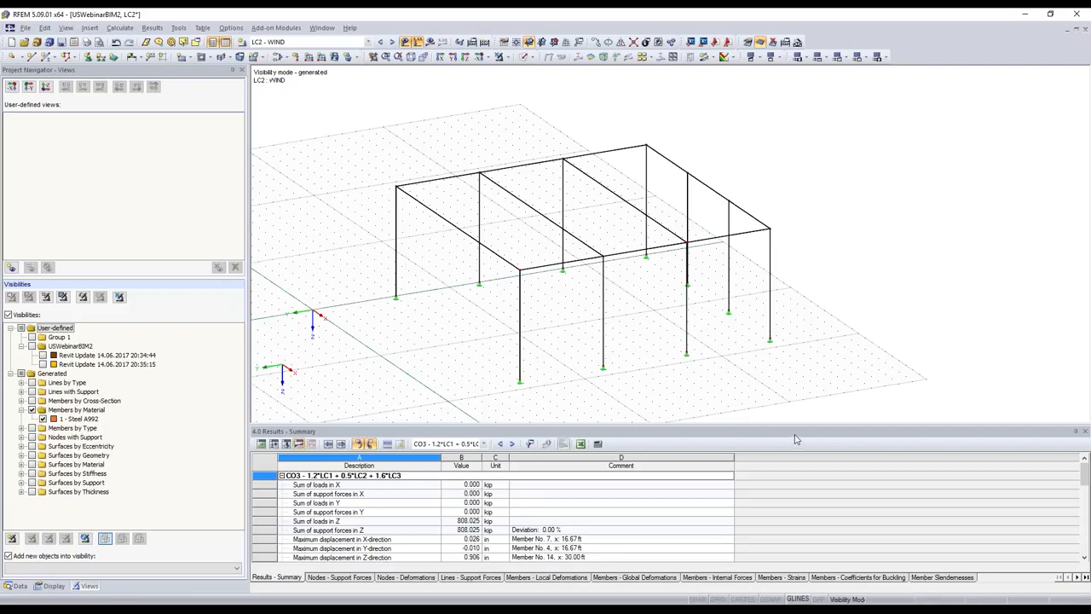
click(888, 58)
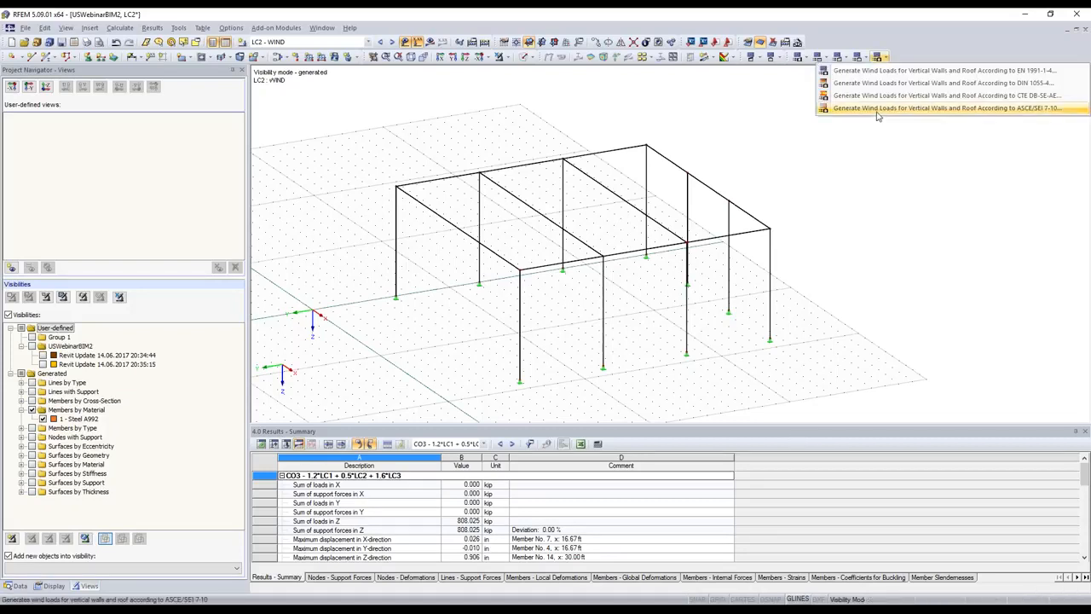
click(927, 110)
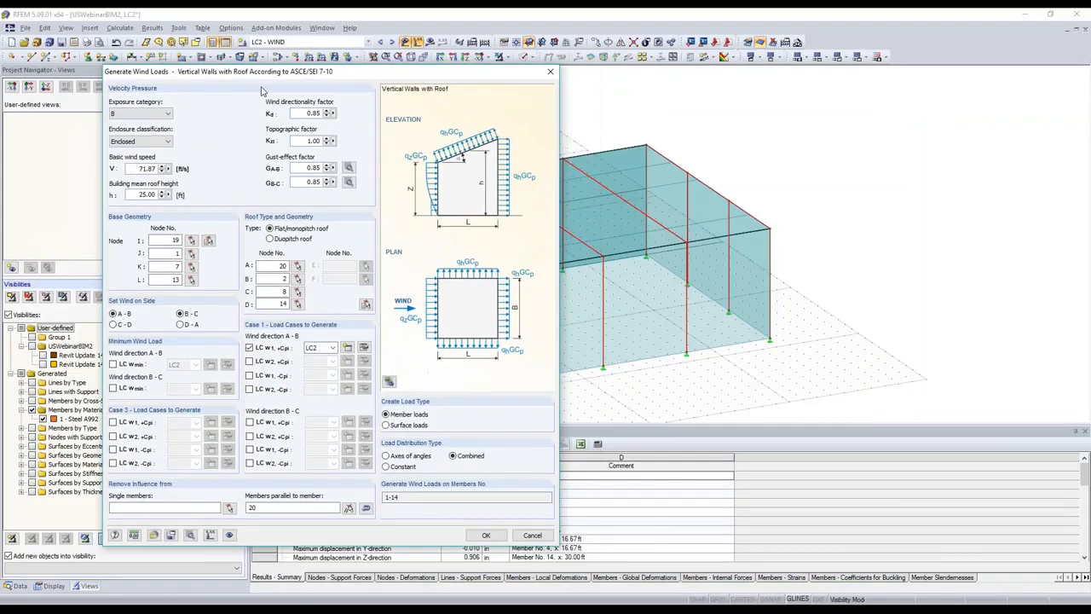
Step: Check the enclosure classification options and the distance measuring tool for the building mean roof height
click(121, 133)
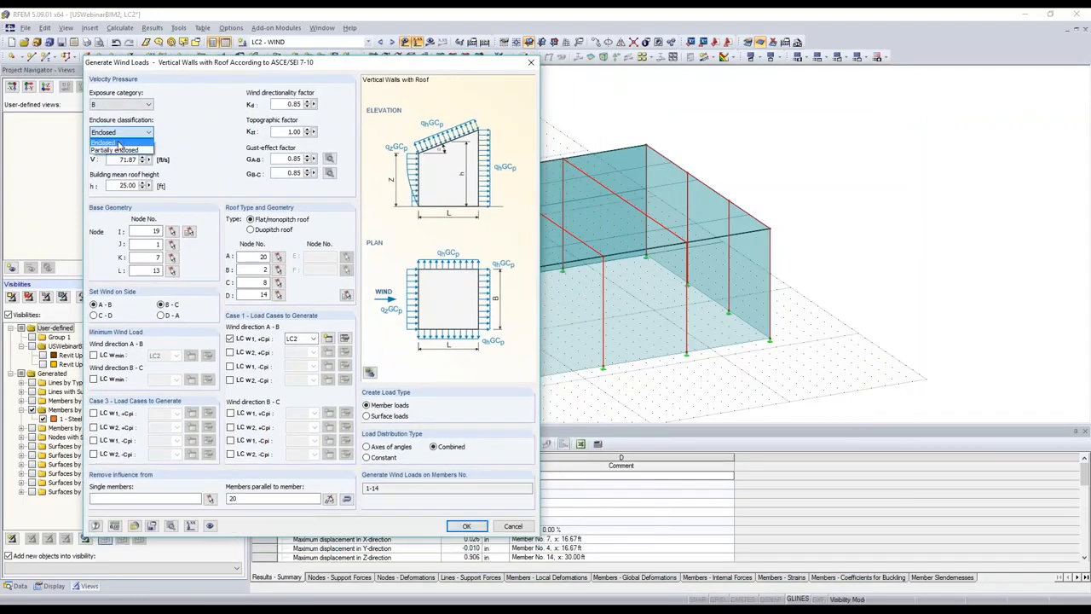
click(158, 183)
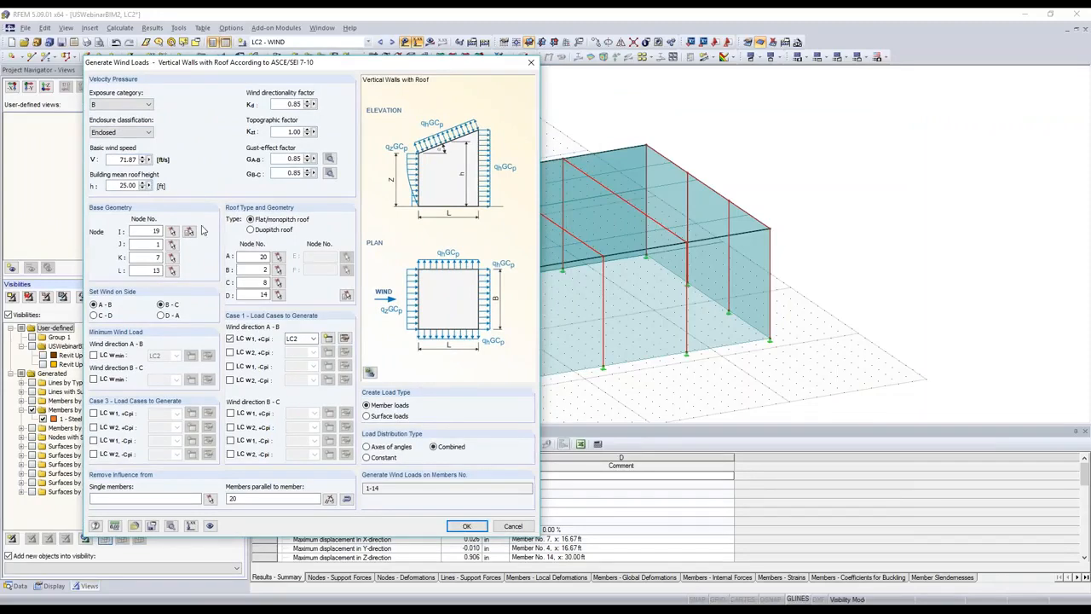
right_click(153, 180)
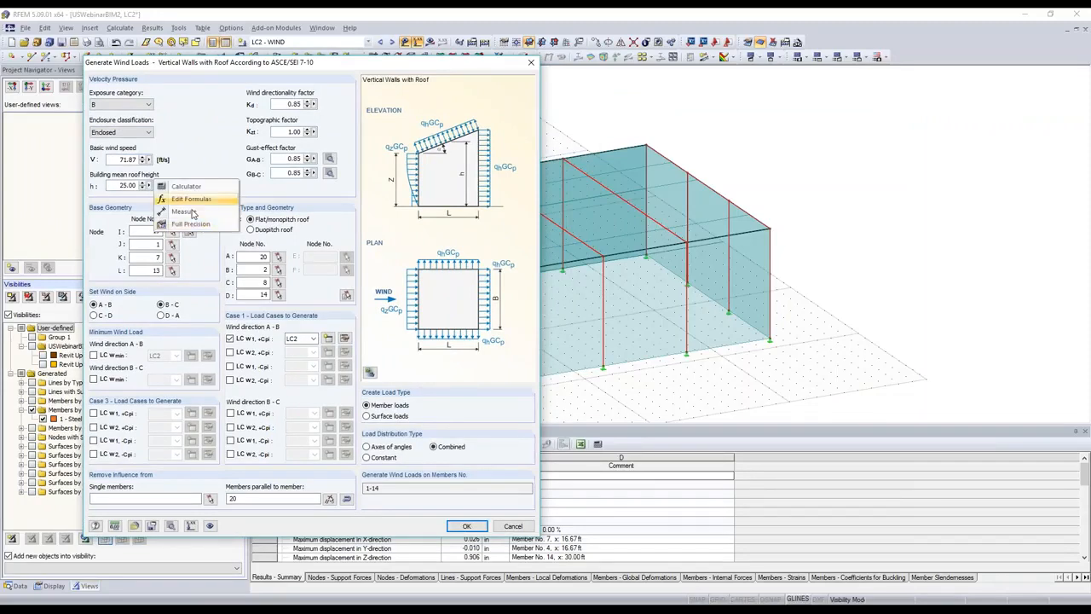
click(159, 211)
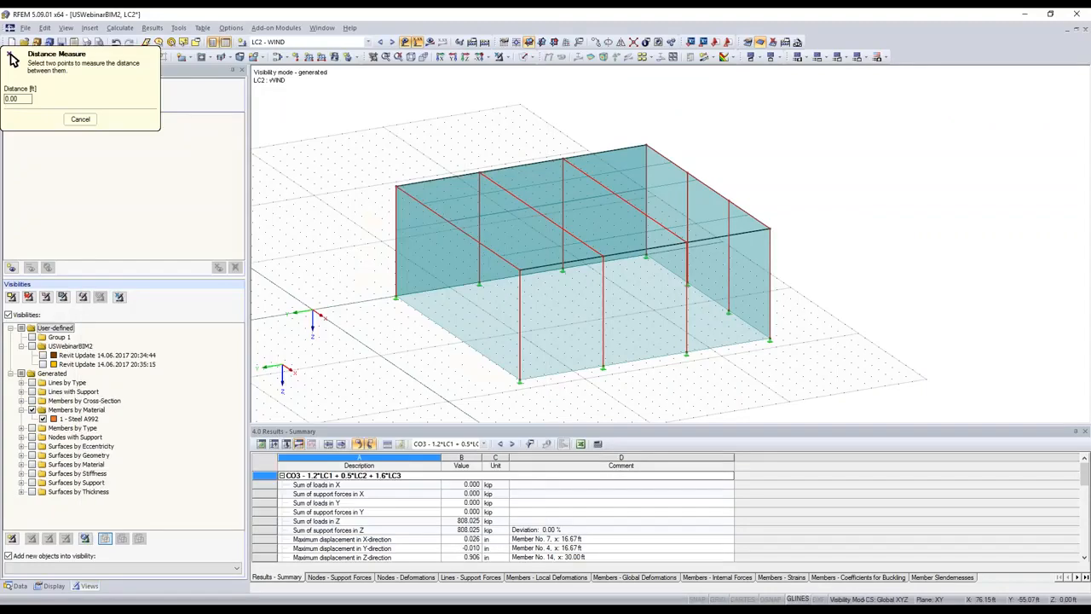
click(520, 380)
click(12, 57)
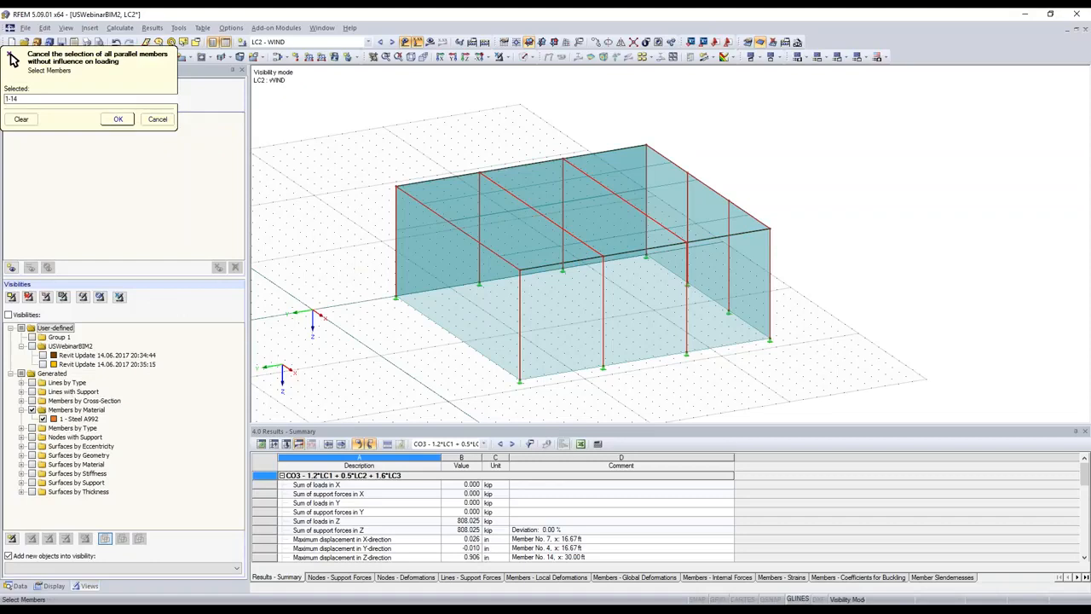
Step: Accept the member selection 1-14 for the wind loading and switch the illustration to the building sketch with lettered corner nodes
click(118, 119)
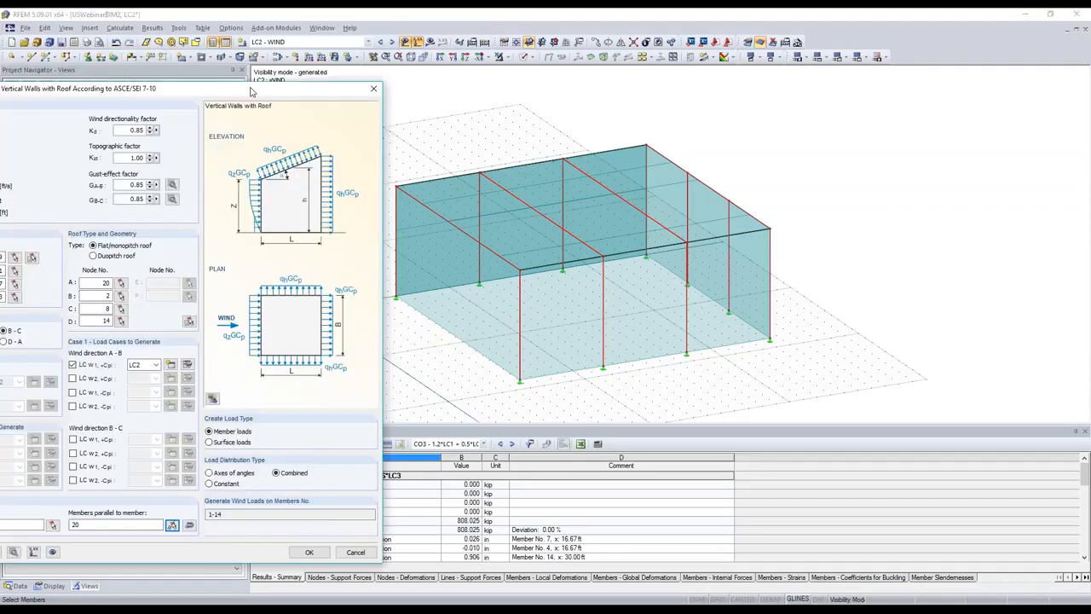
drag(251, 91, 338, 84)
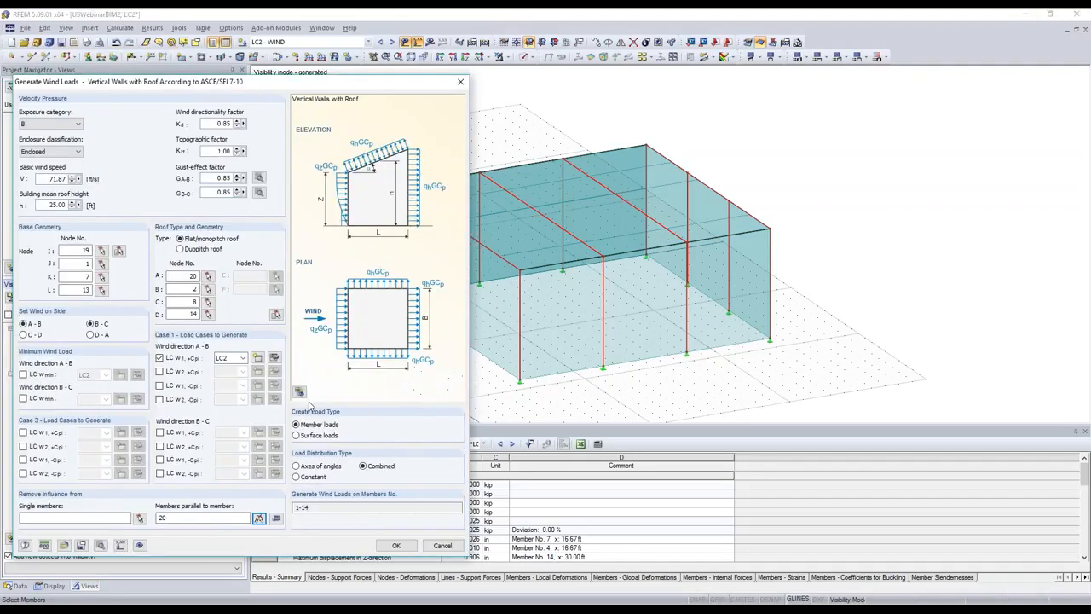
click(300, 391)
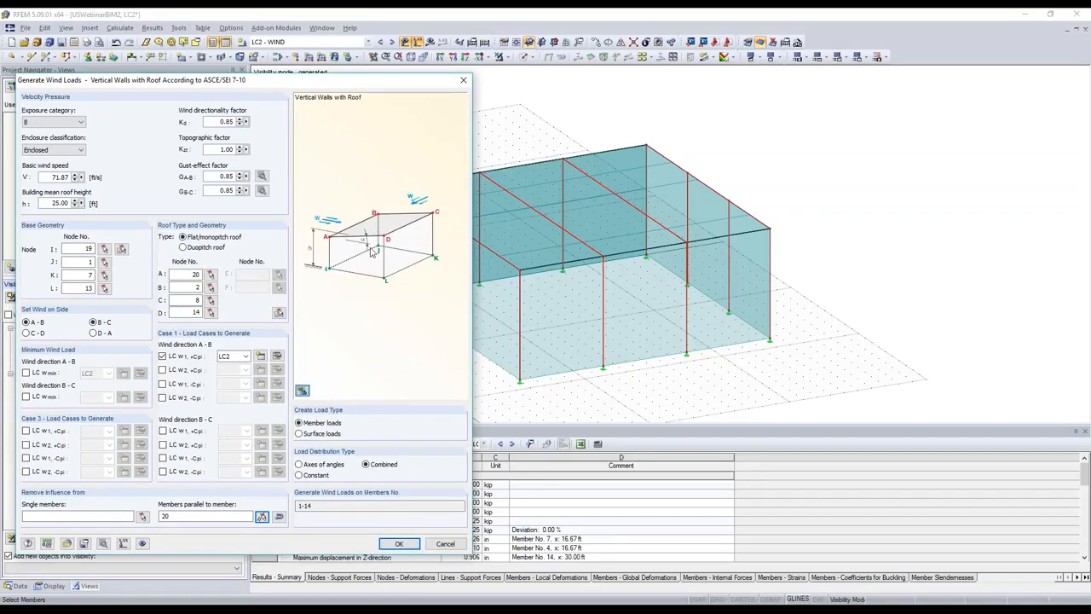
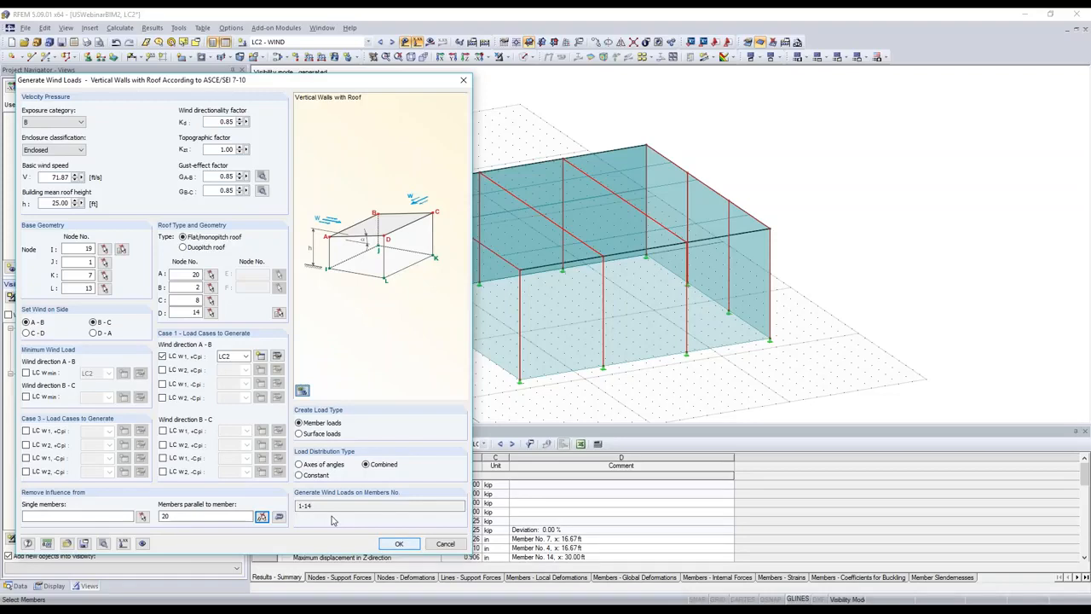
Step: Generate the LC2 wind loads on members 1-14, allowing existing results to be deleted, and review the LC2 generation data
click(399, 544)
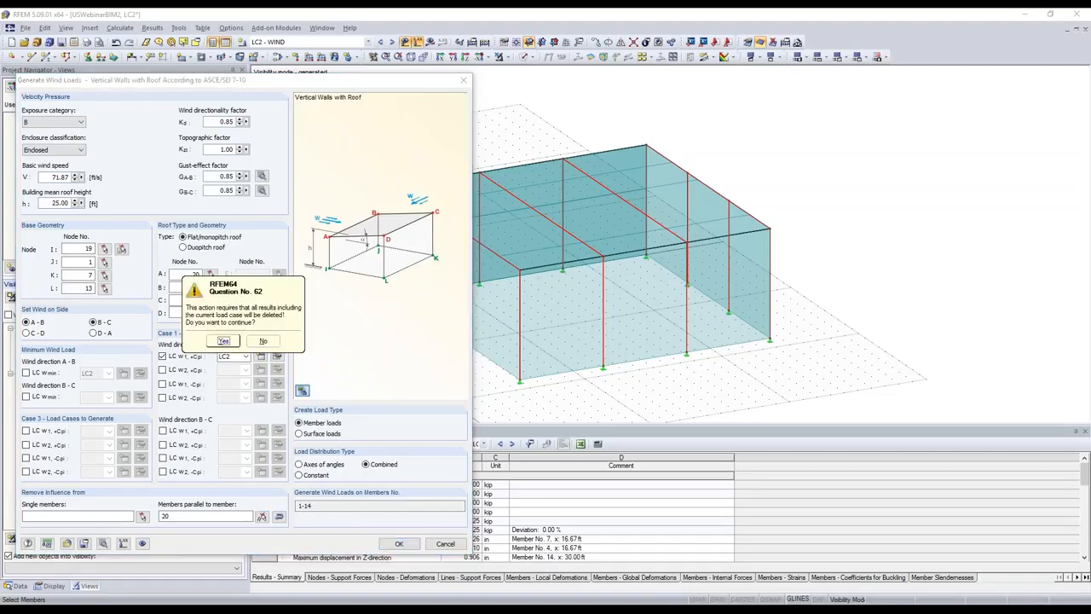
click(223, 341)
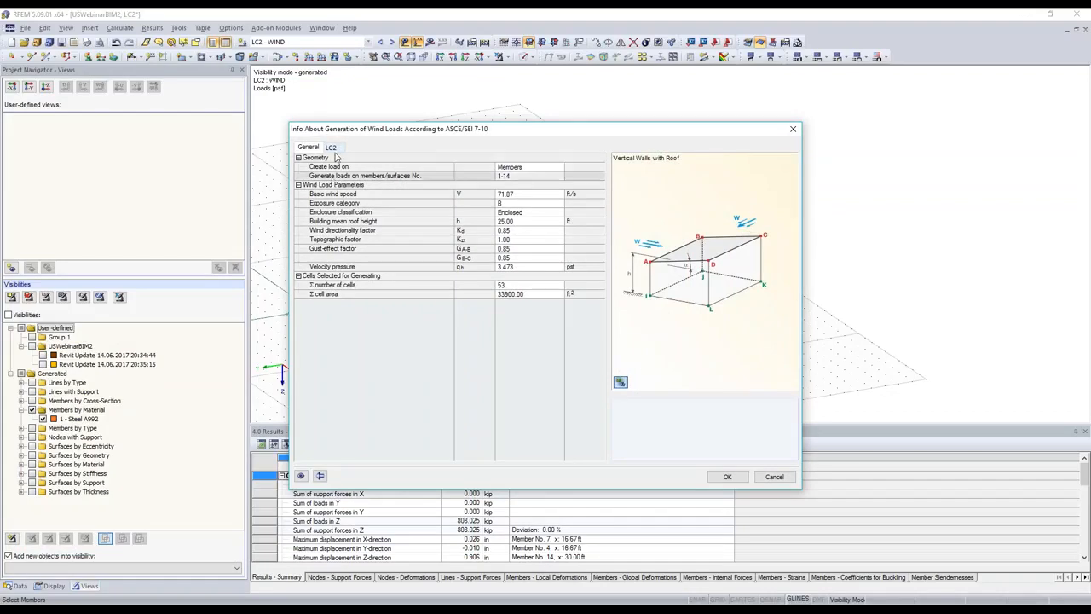
click(332, 147)
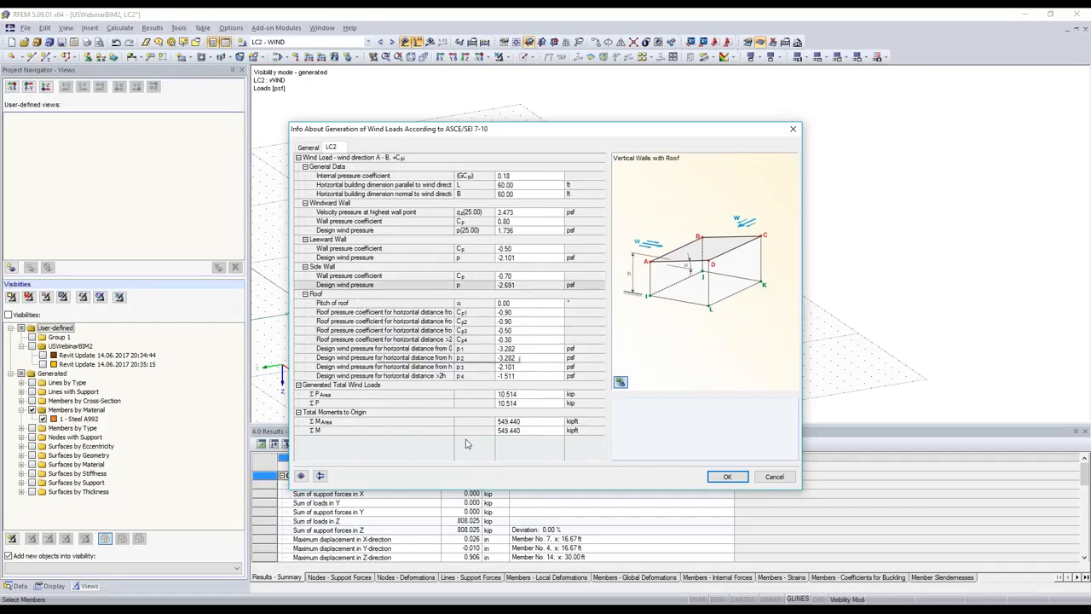
click(727, 477)
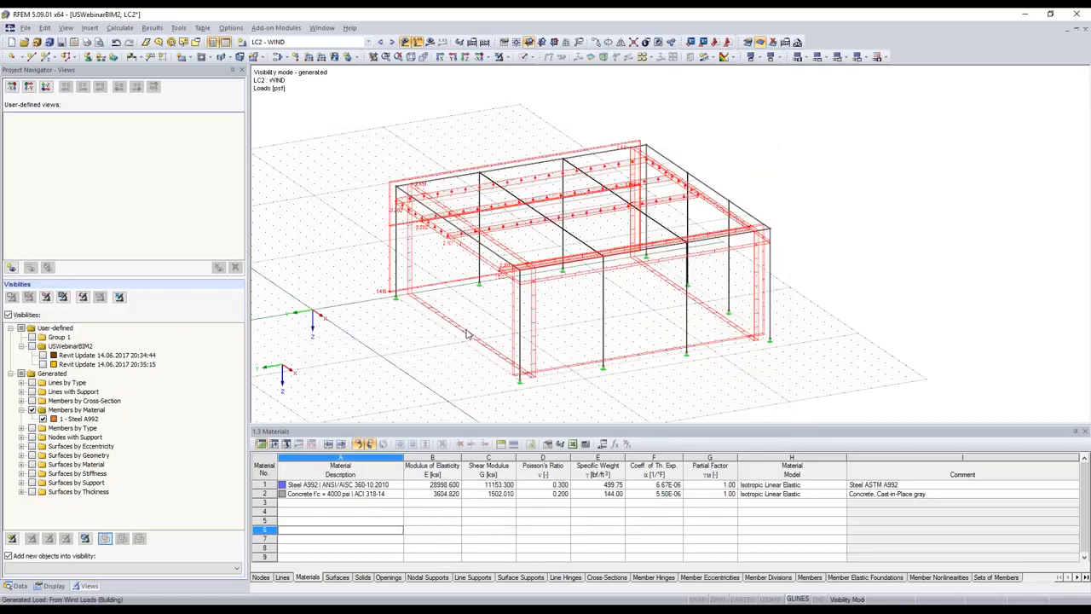
Step: Display the generated wind load separately as individual member loads and inspect them on the frame
right_click(468, 331)
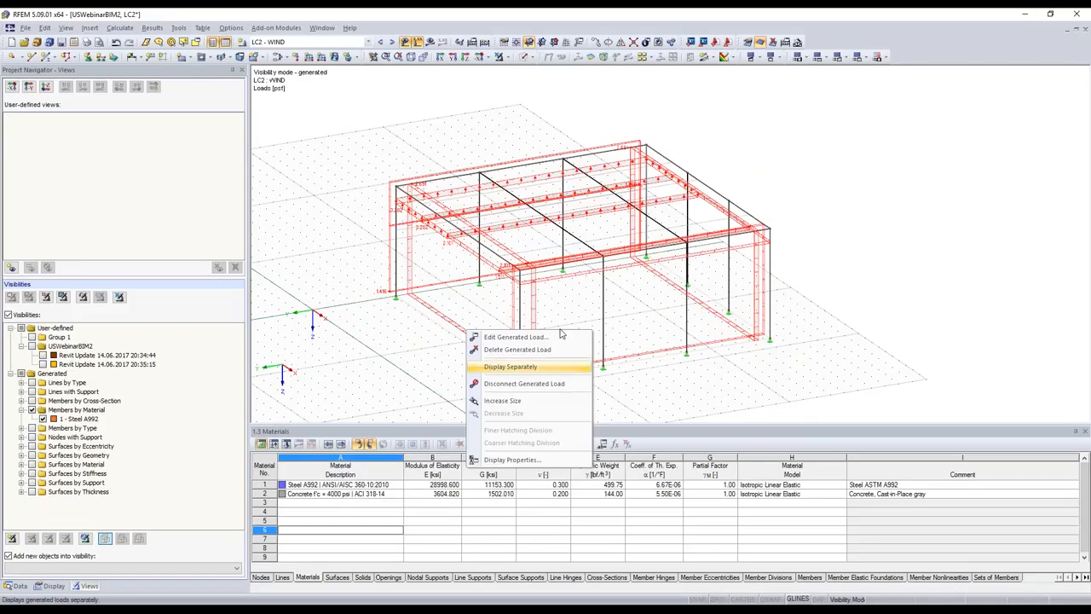
scroll(561, 333, up, 3)
scroll(561, 331, up, 2)
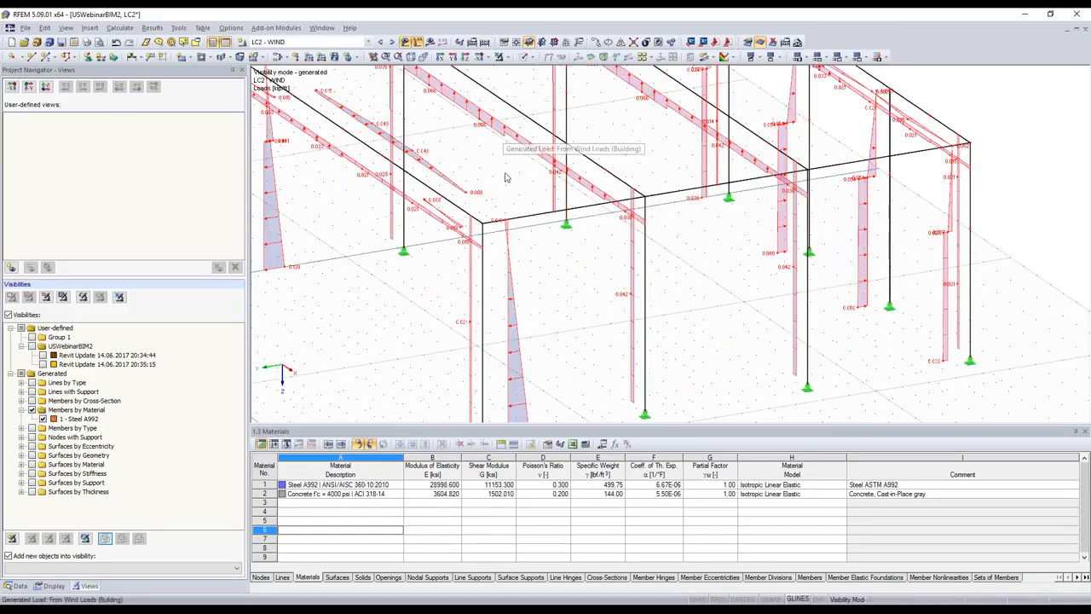
scroll(526, 351, down, 2)
Step: Disconnect the generated wind load and delete the tapering load on the front corner column, member 7
right_click(520, 363)
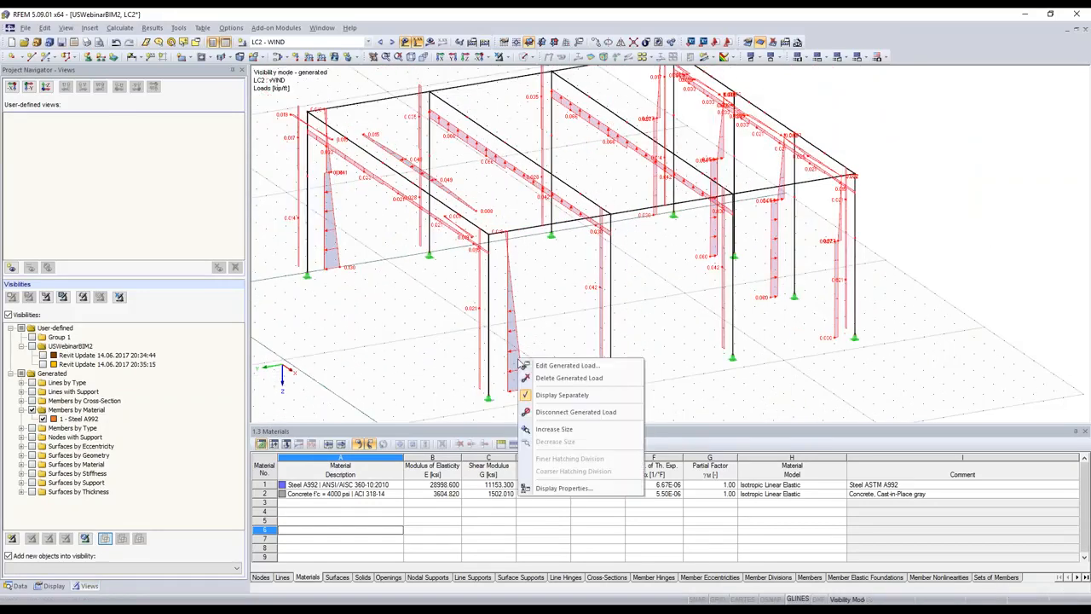
click(581, 414)
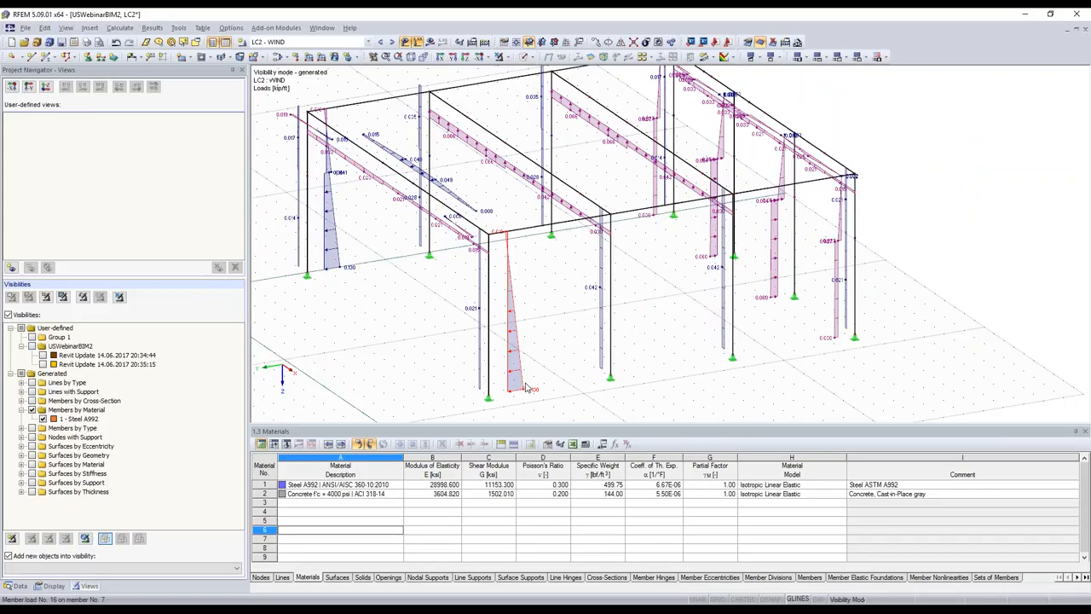
key(Delete)
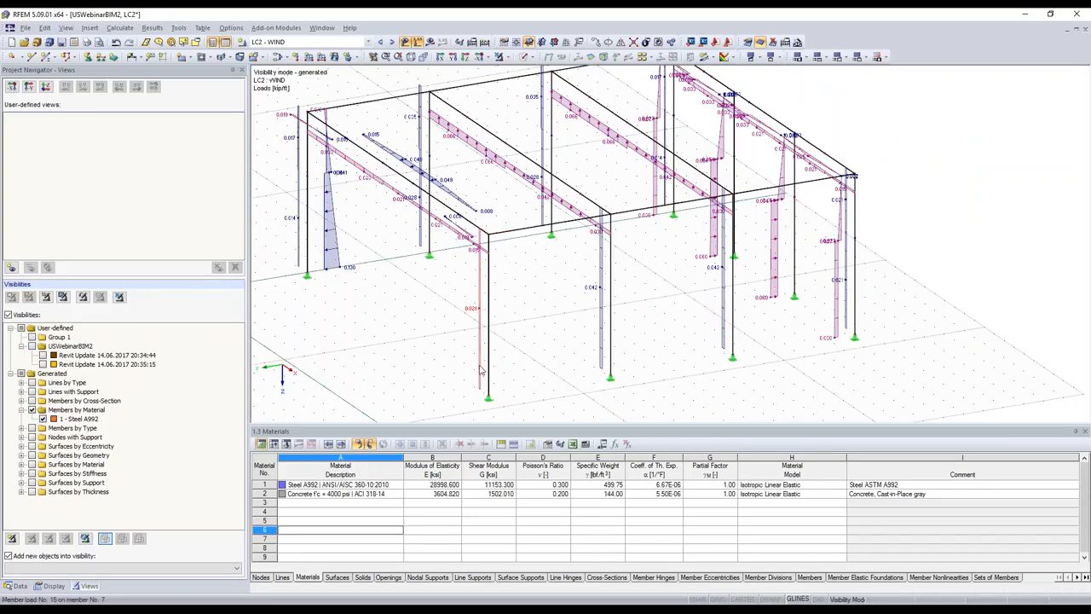
scroll(481, 371, down, 2)
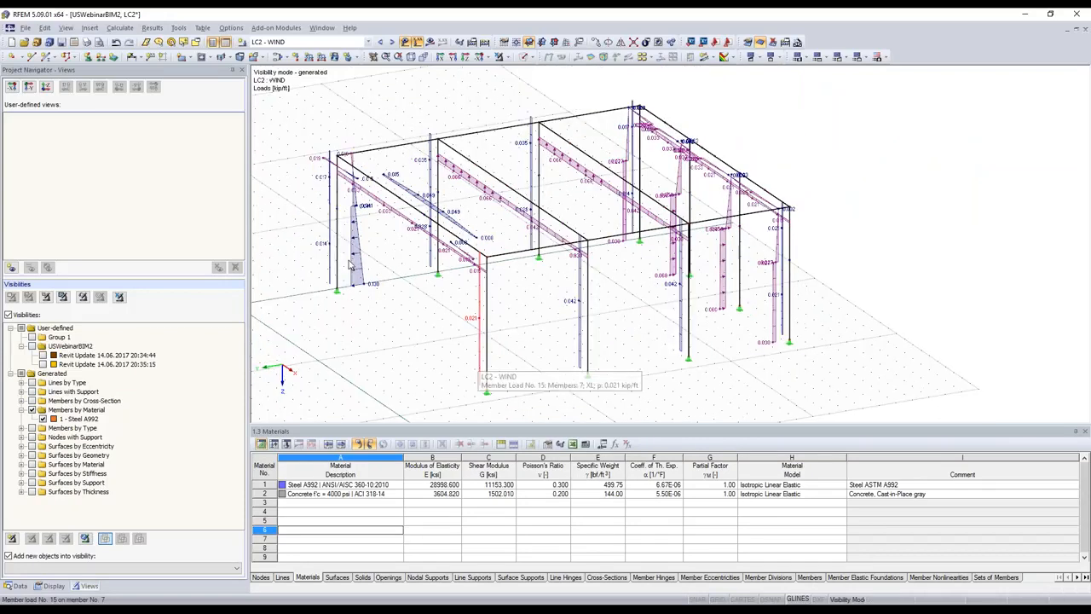
scroll(450, 334, down, 1)
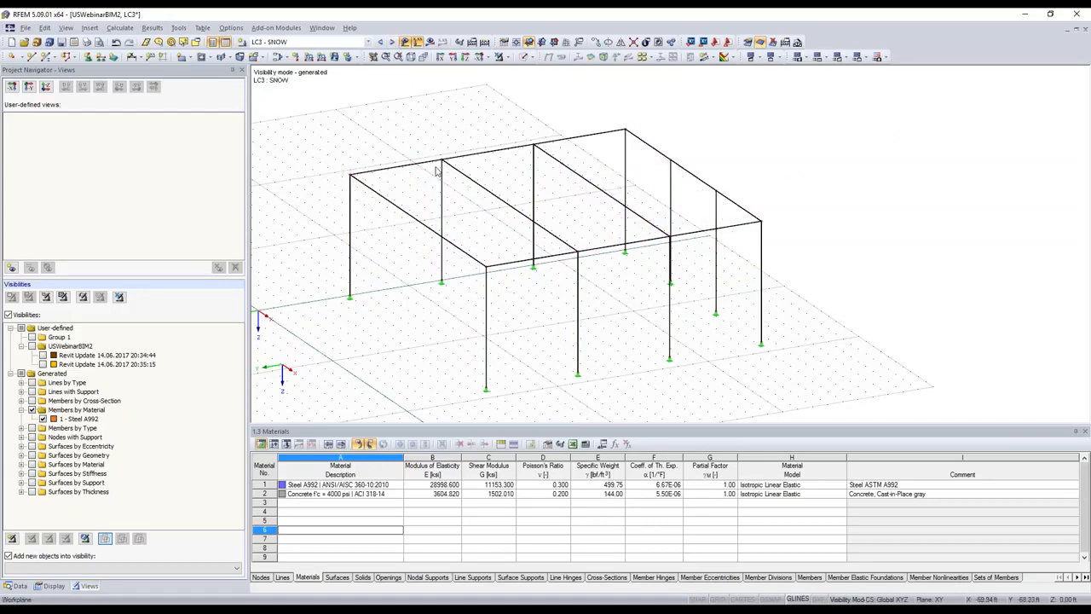
Step: Open the ASCE/SEI 7-10 snow load generator for a flat/monopitch roof in LC3 - SNOW and consult the ground snow load map
click(759, 57)
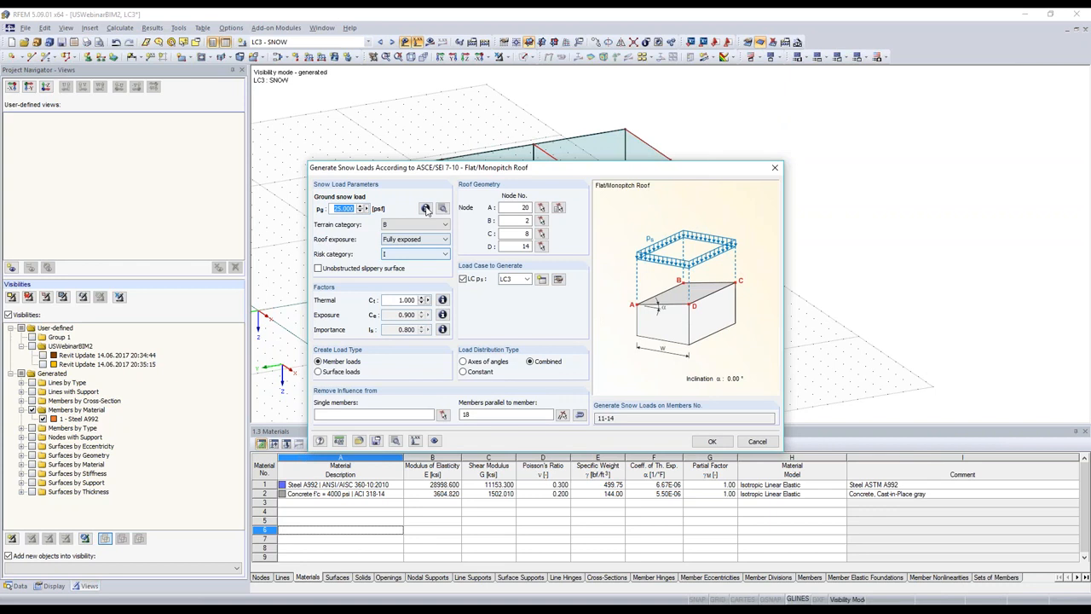
click(426, 209)
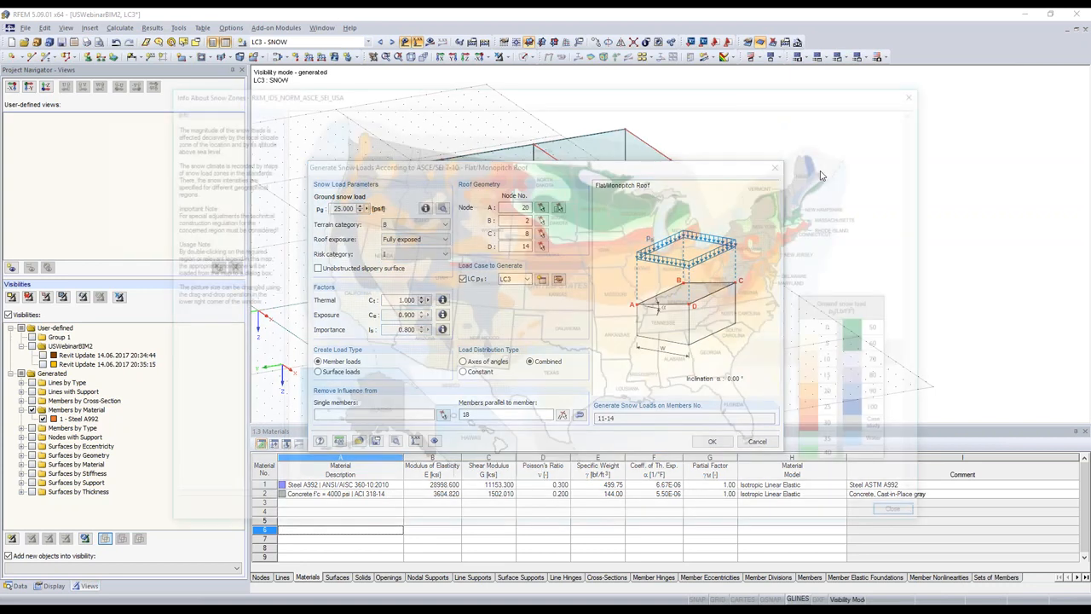
key(Escape)
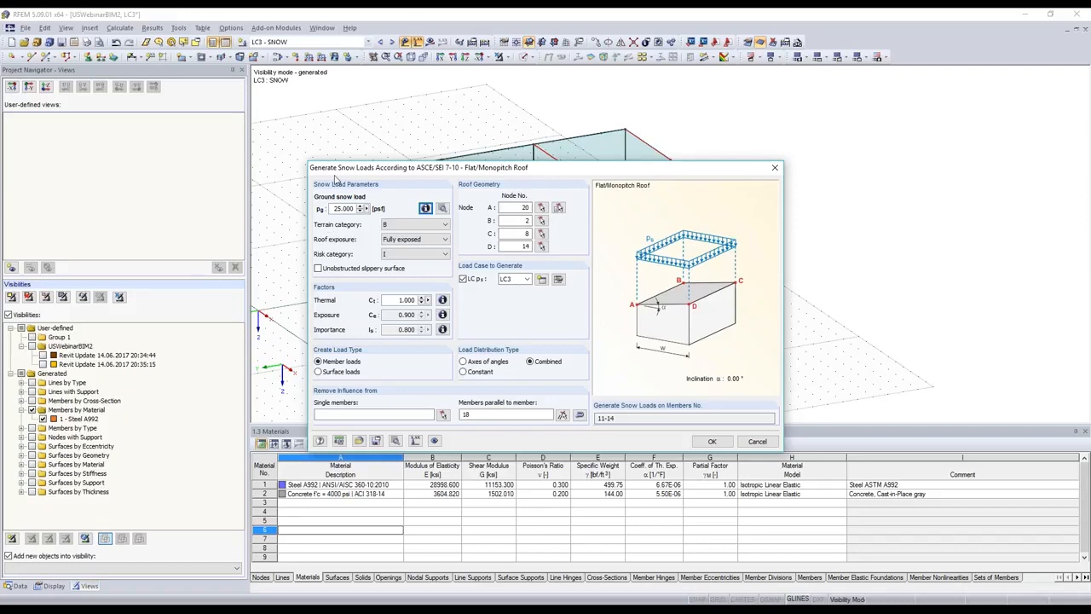
Step: Generate the LC3 snow loads as member loads on roof members 11-14 with a 25 psf ground snow load
drag(334, 173, 0, 168)
drag(275, 138, 201, 160)
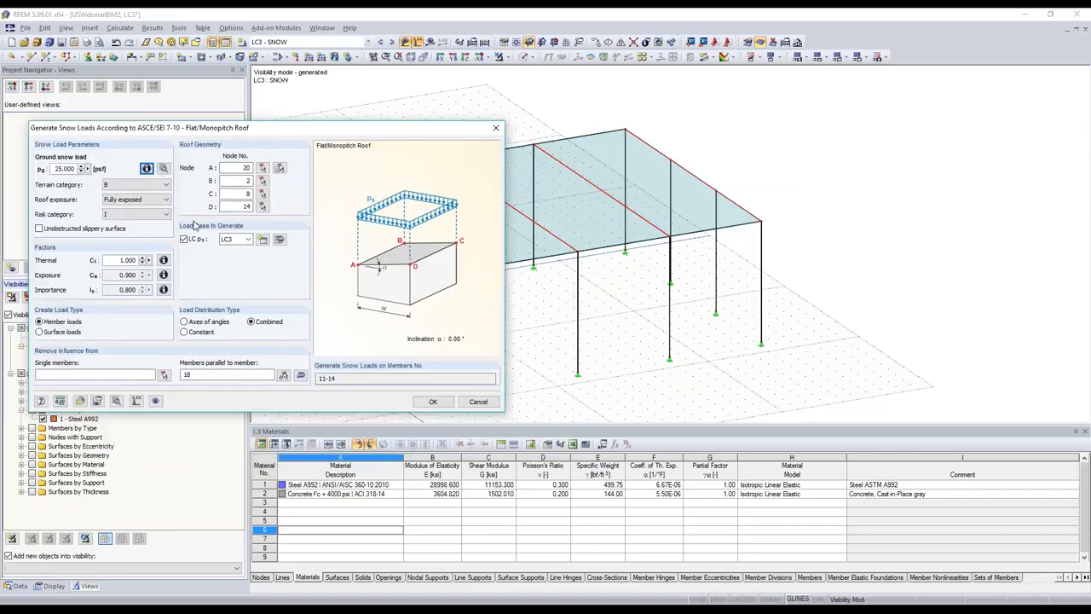
click(177, 266)
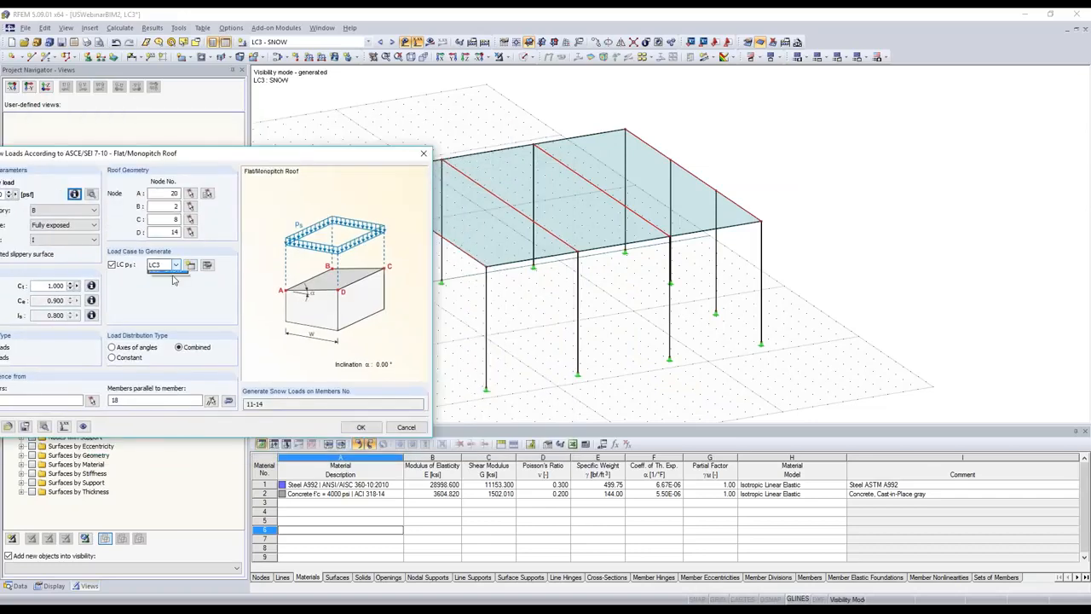
click(239, 190)
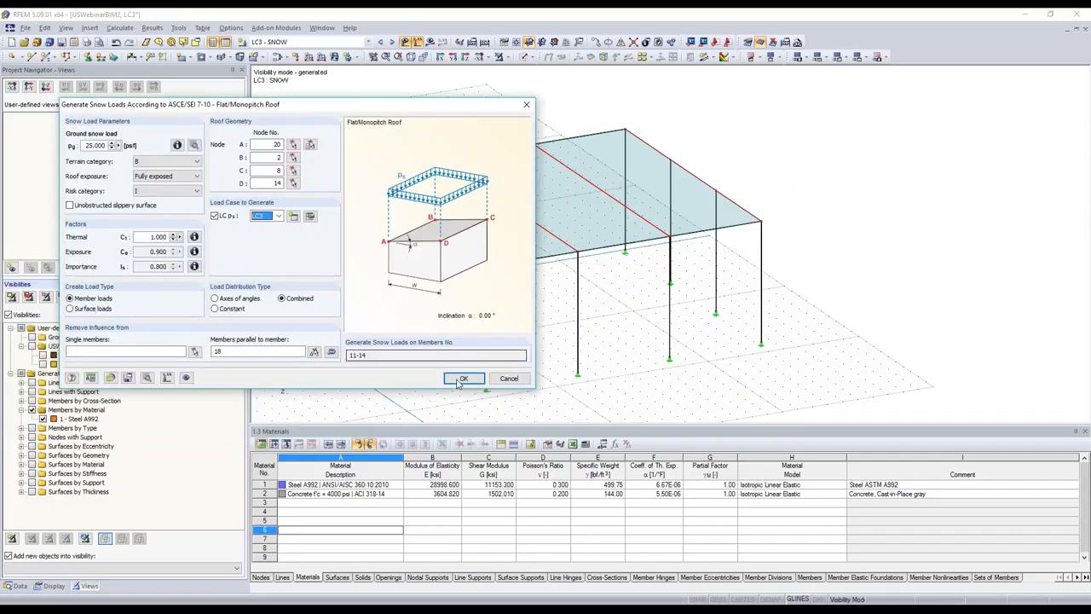
click(458, 381)
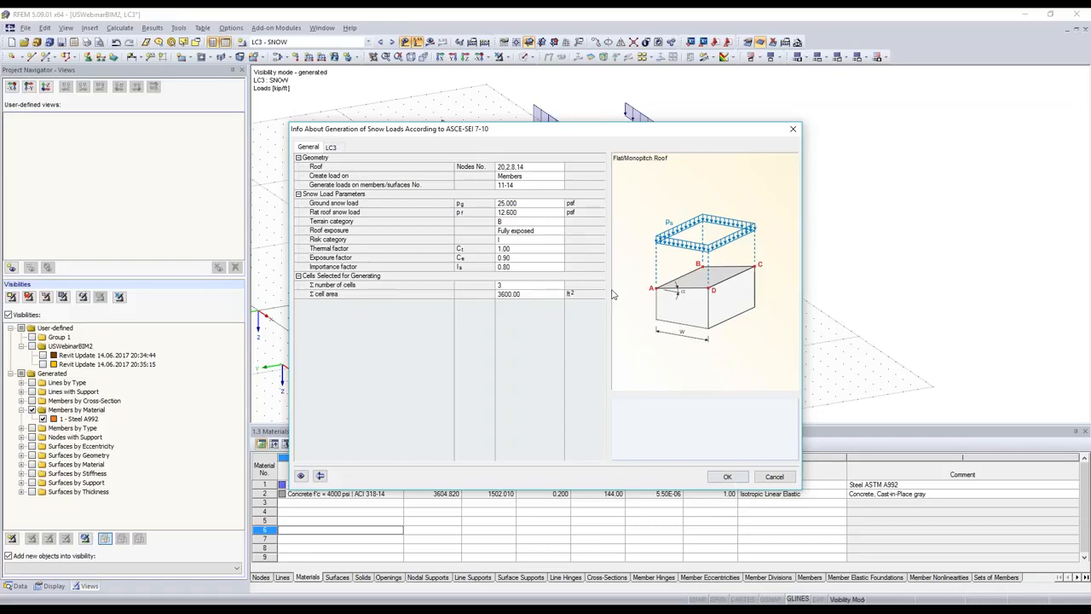
key(Return)
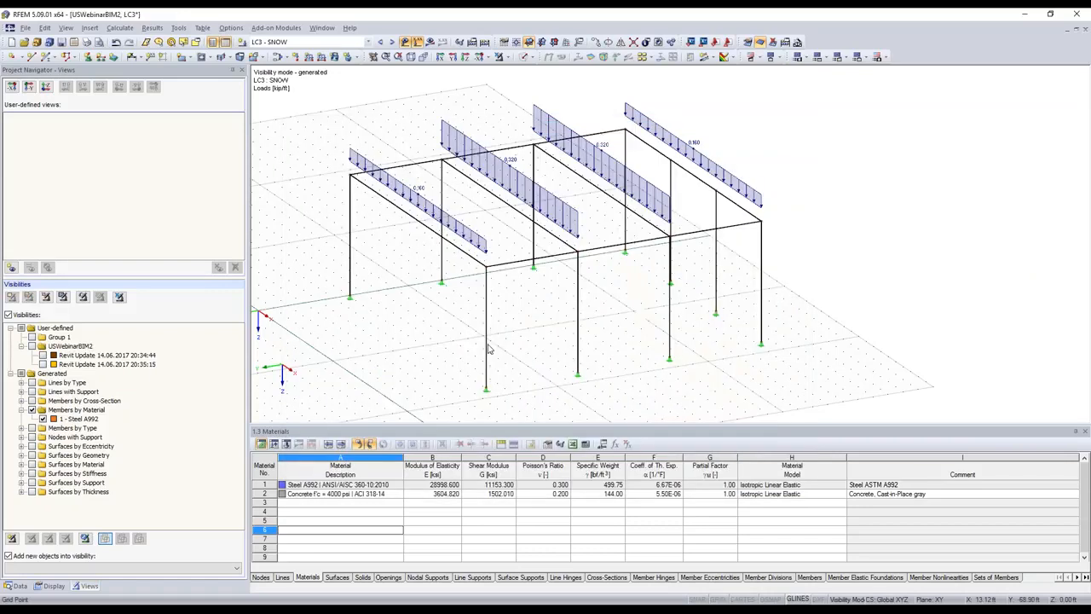
Step: Review the loads on the frame for load combinations CO2 through CO5
scroll(488, 349, down, 1)
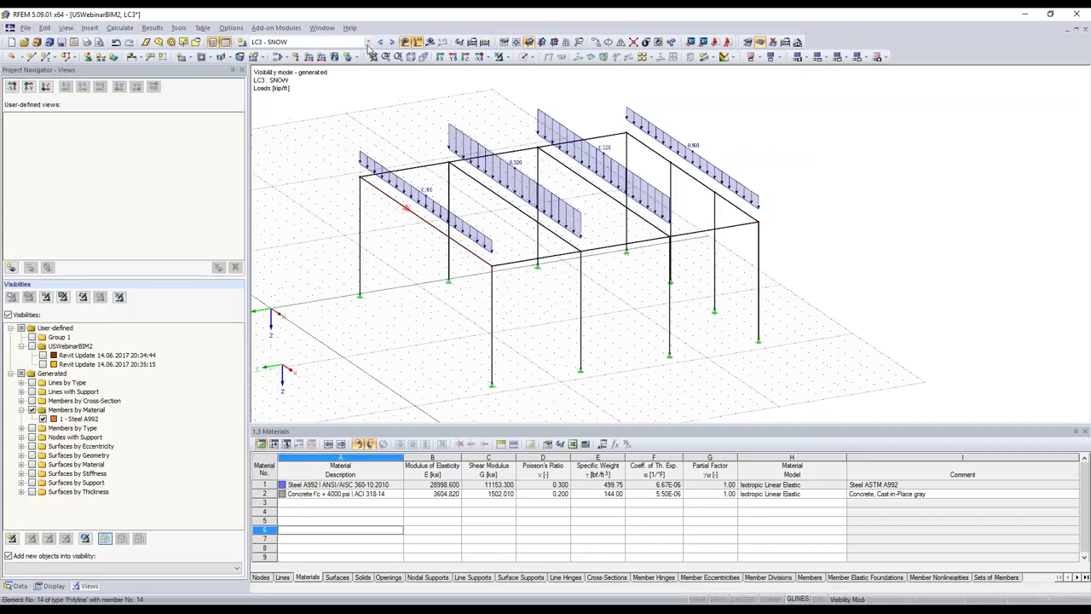
click(368, 42)
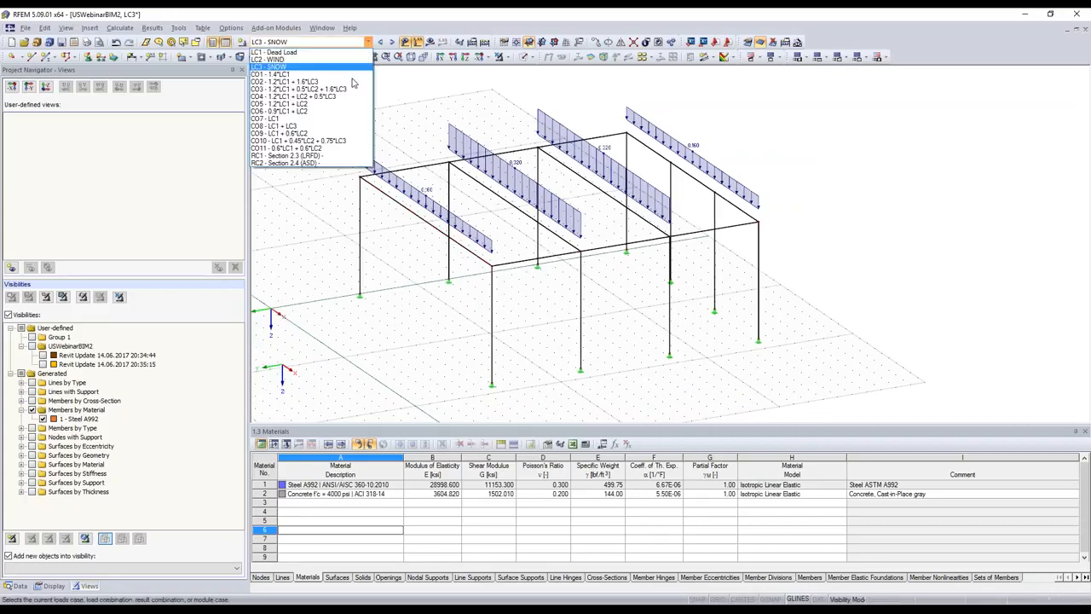
click(353, 82)
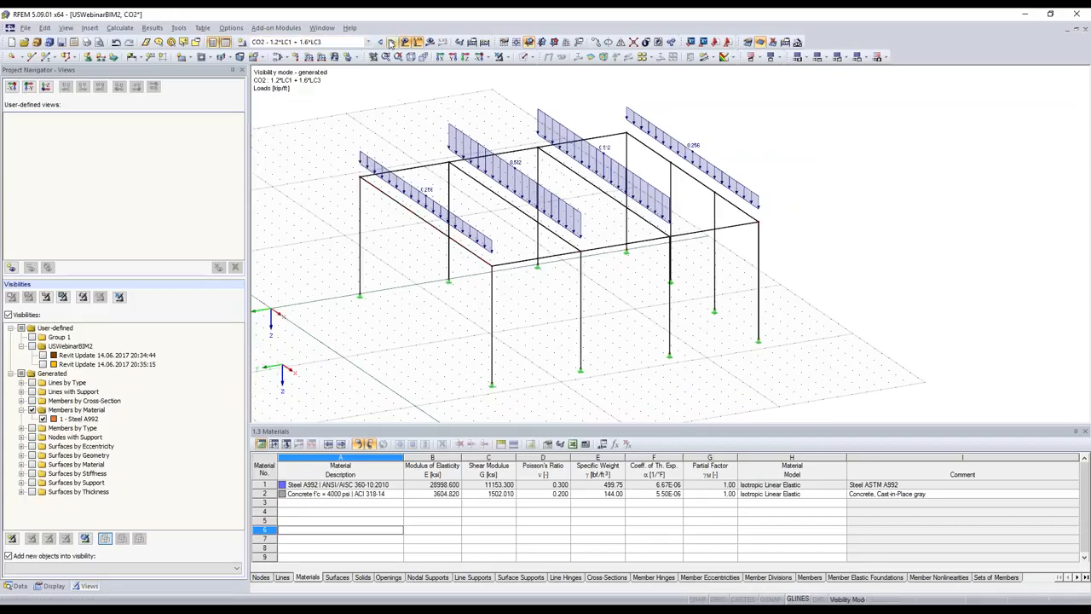
click(392, 43)
click(392, 43)
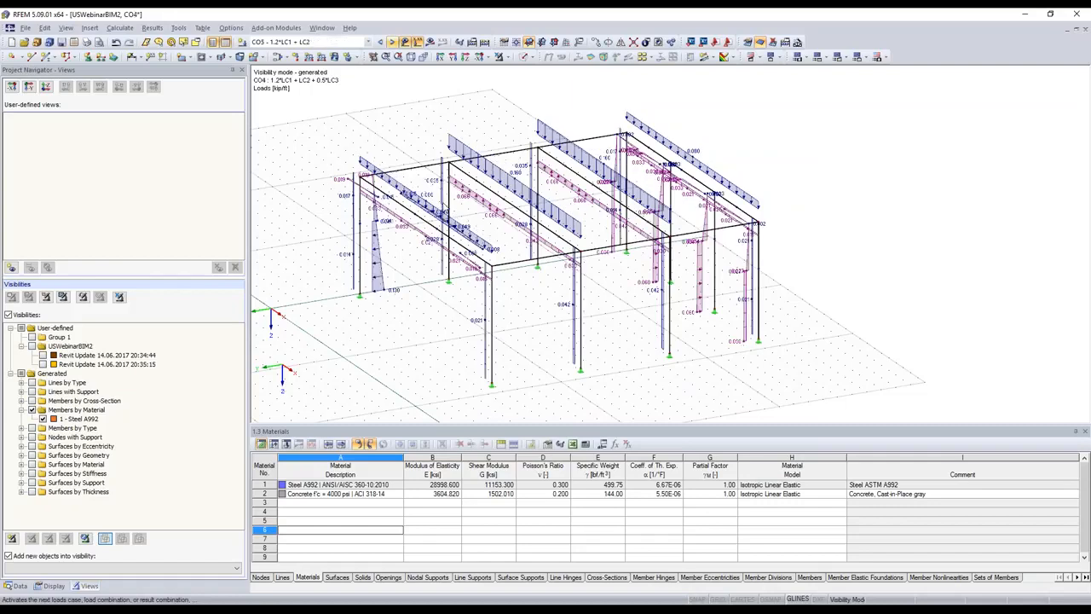
click(392, 42)
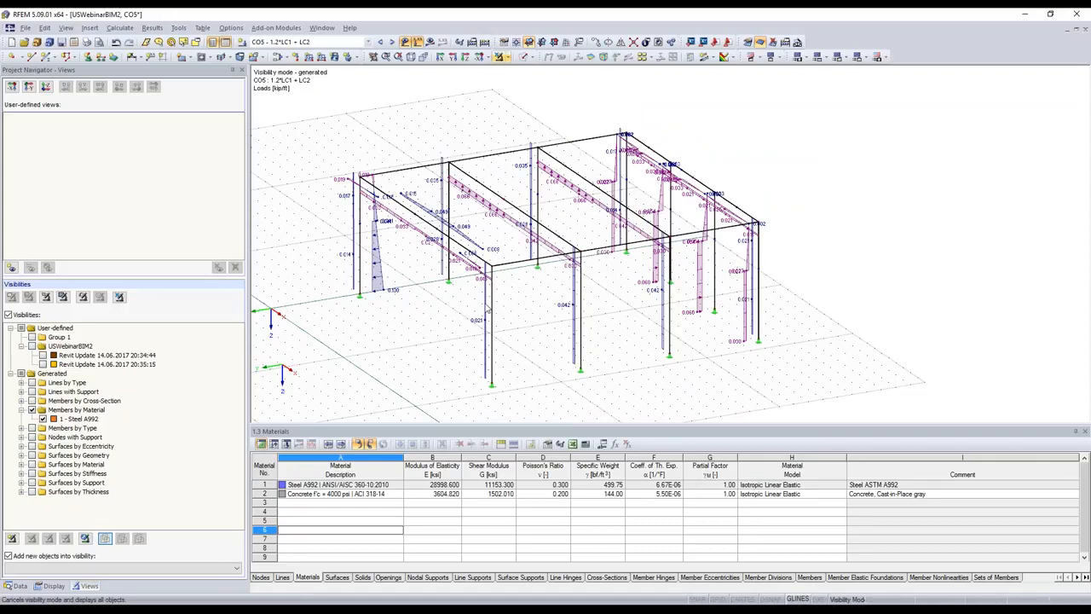
Step: Cancel the visibility mode to display all objects of the building with the CO5 loads
click(335, 58)
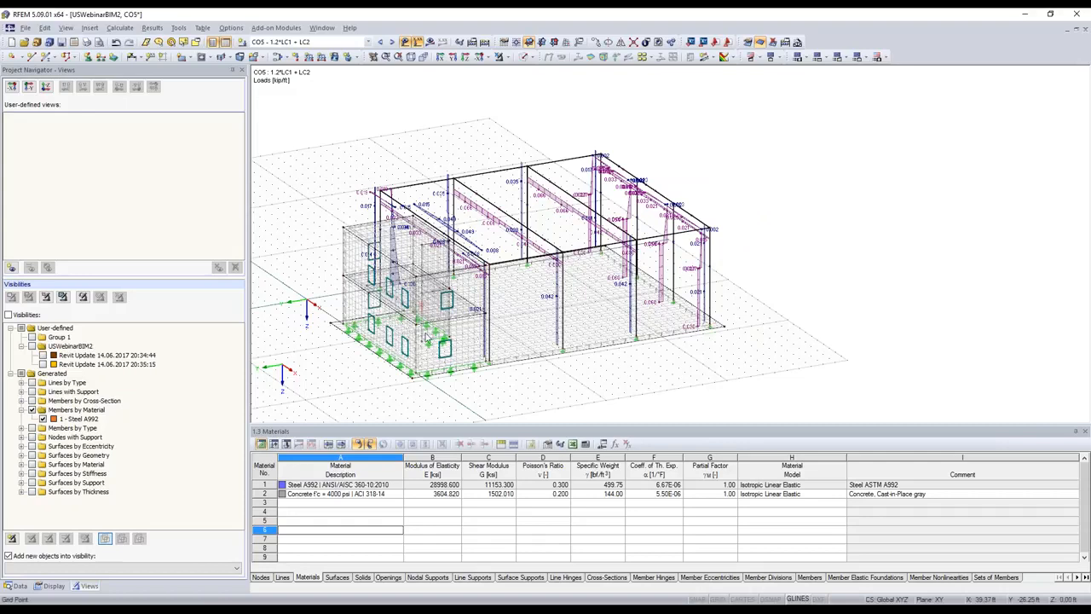
scroll(426, 339, up, 1)
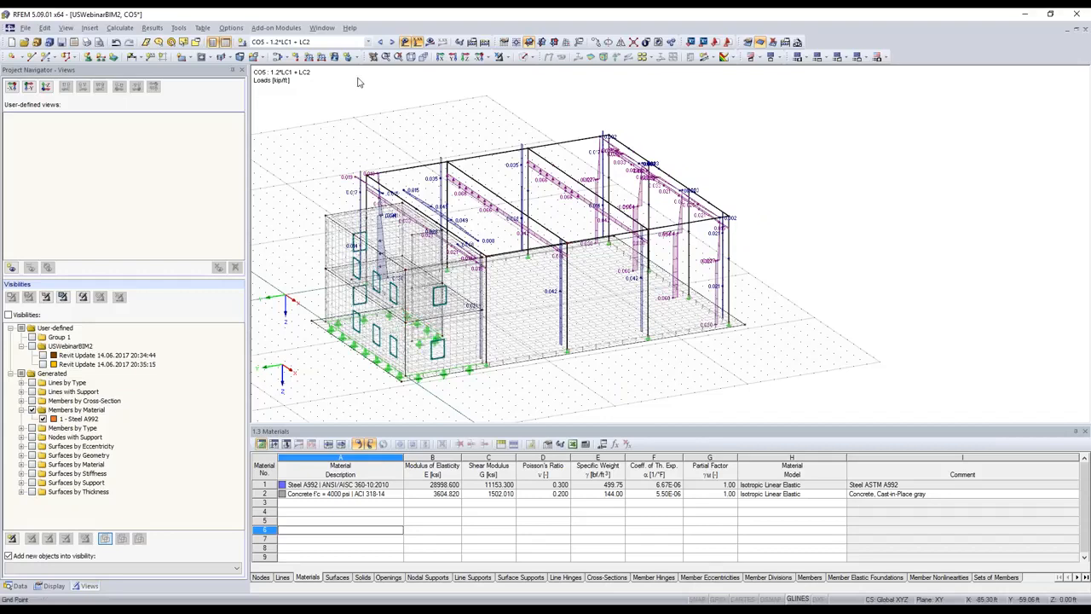
Step: Set the method of analysis to geometrically linear for all load combinations CO1 to CO11
click(278, 57)
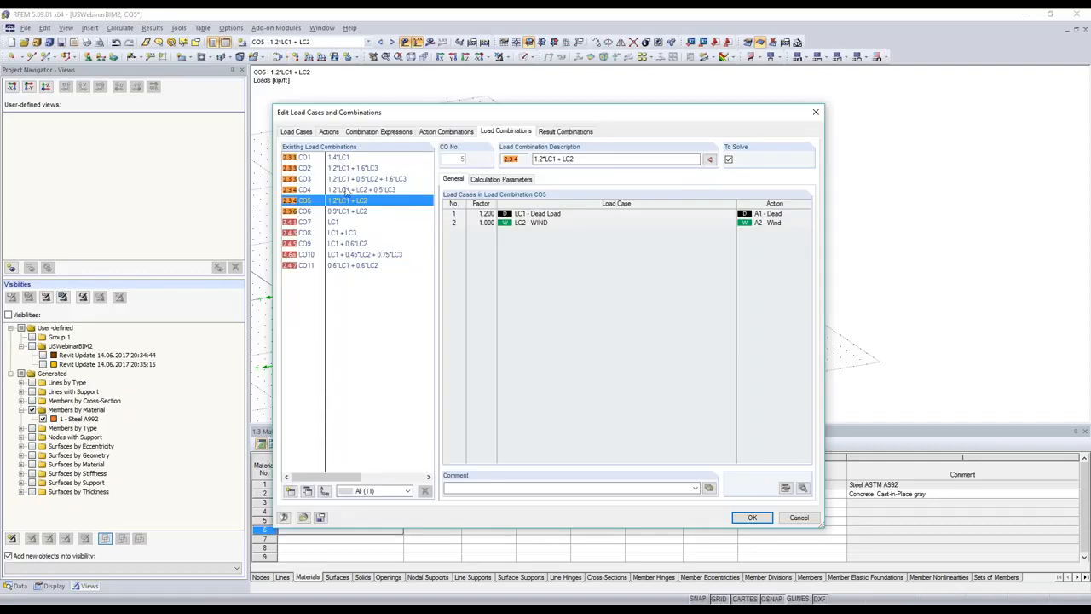
click(345, 158)
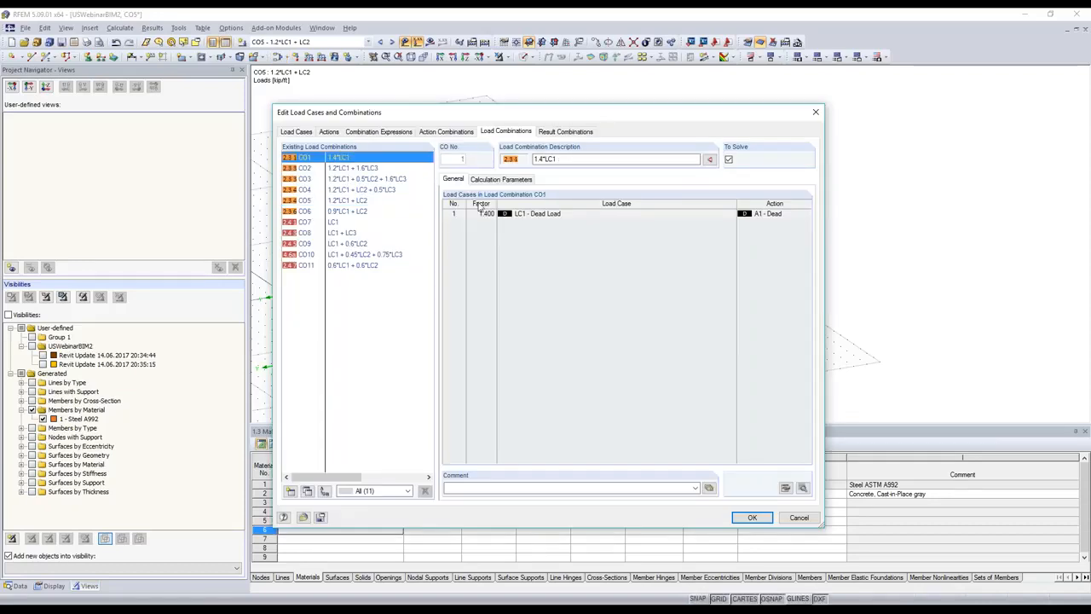
key(ctrl+a)
click(491, 180)
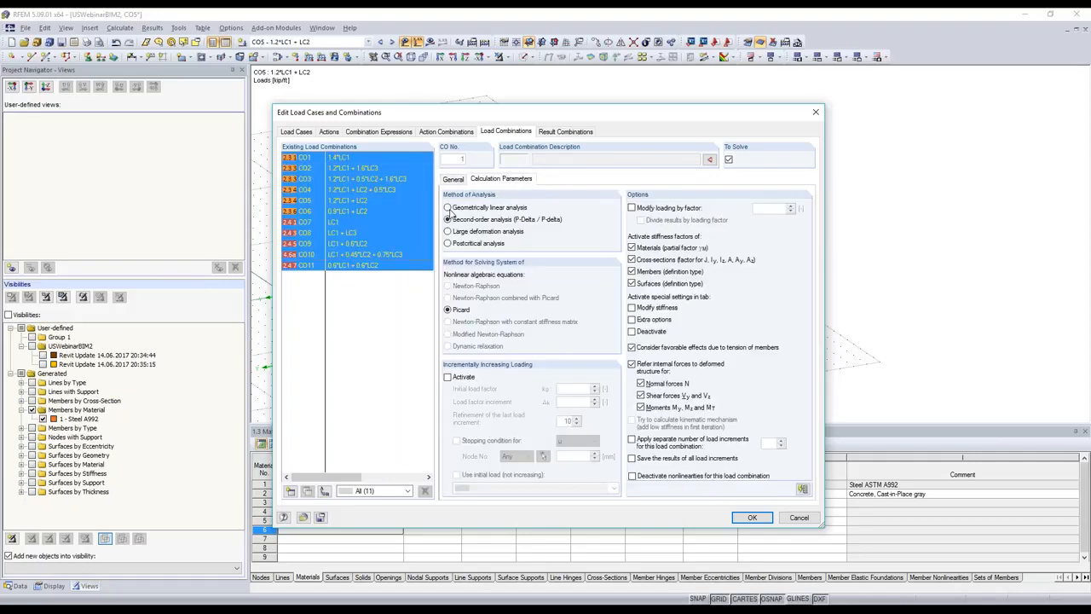
click(447, 207)
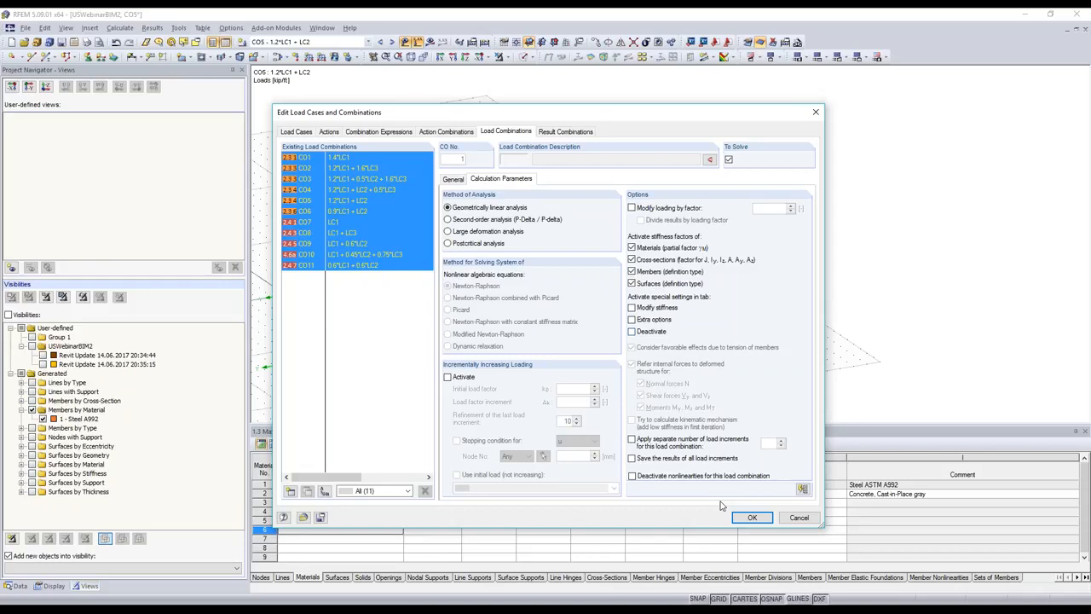
click(751, 517)
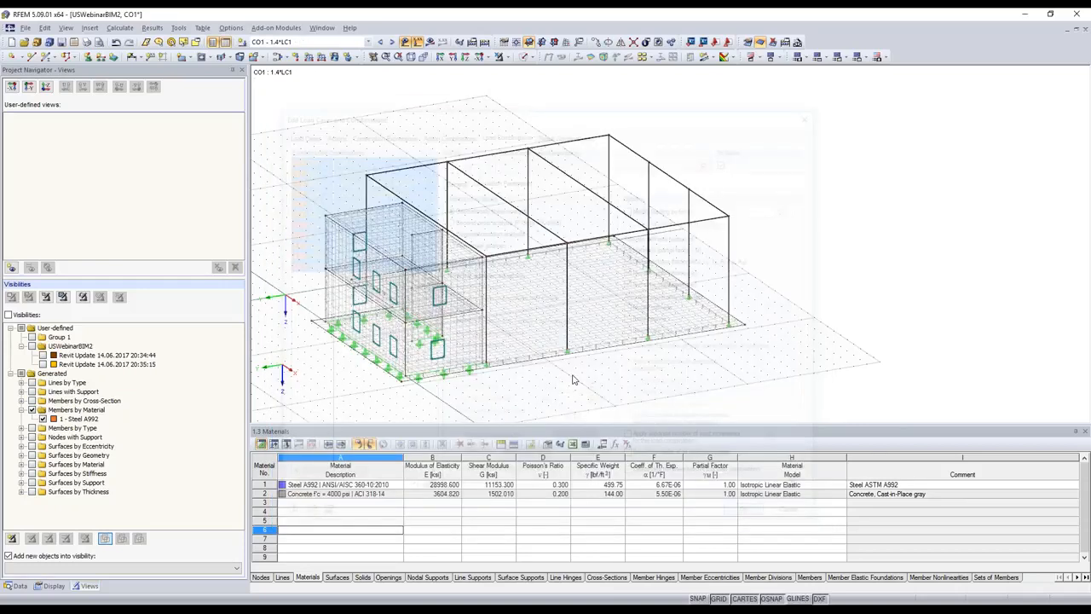
Step: Calculate the results of result combination RC1 - Section 2.3 (LRFD)
click(392, 42)
click(369, 43)
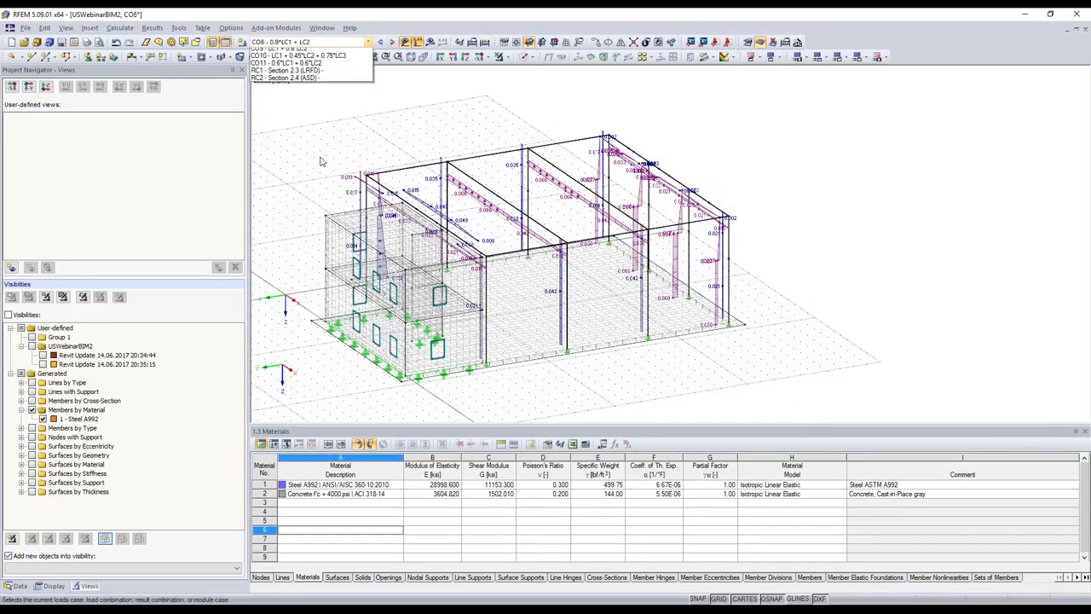
click(320, 161)
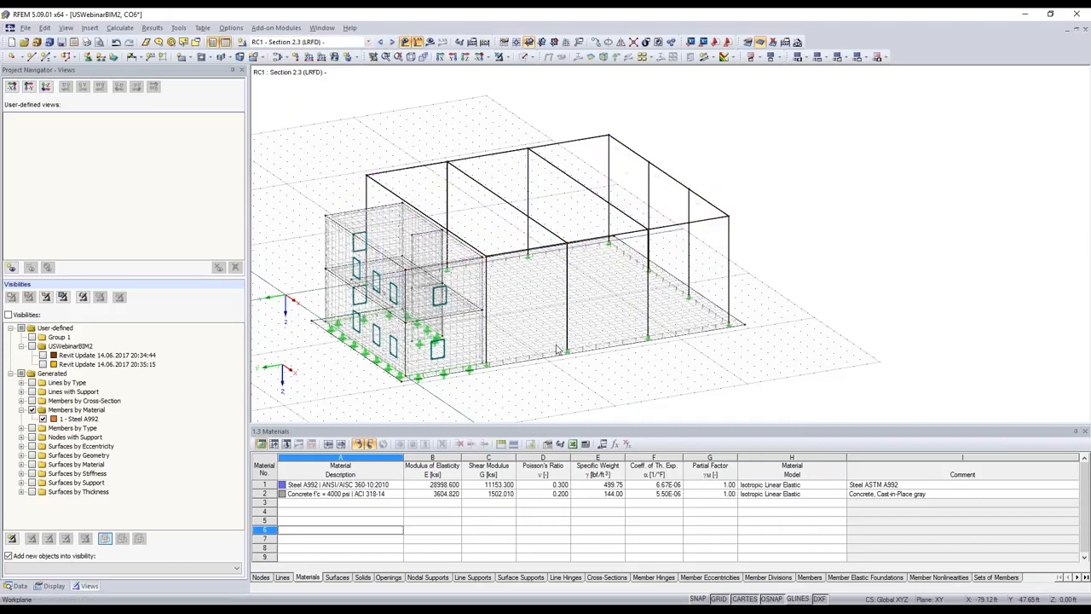
click(430, 42)
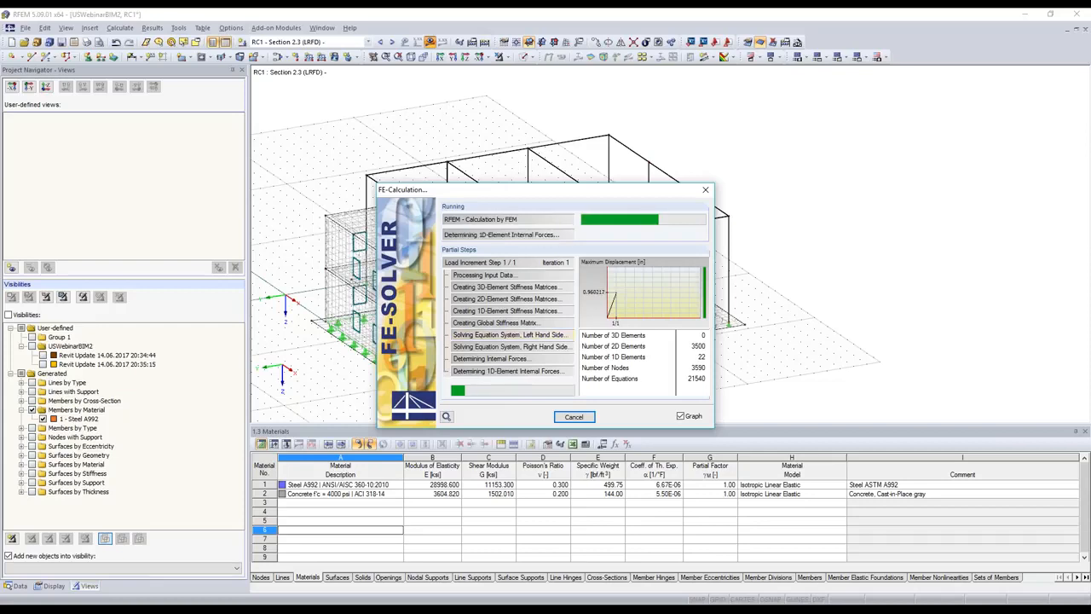
Step: Review the global deformations and the member internal forces M-y of RC1 on the building, then hide the results
click(550, 58)
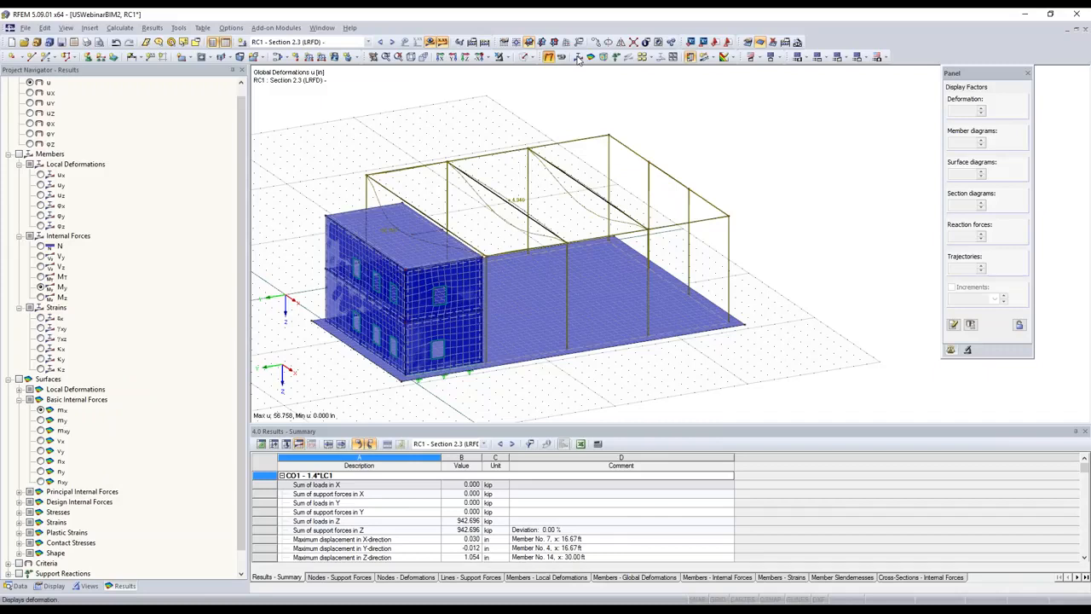
click(577, 57)
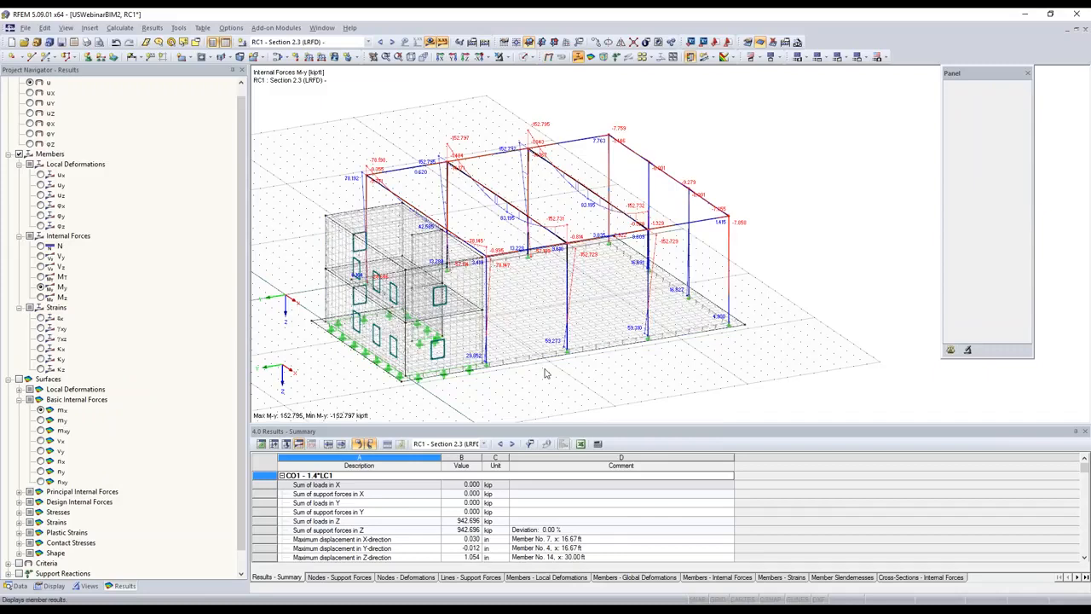
click(550, 57)
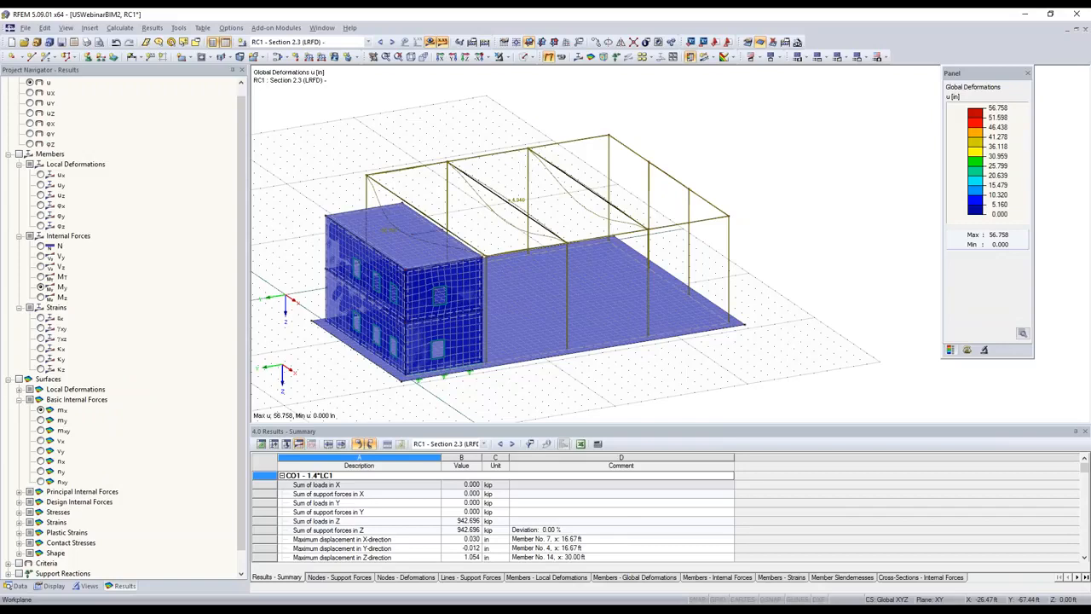
ctrl+middle_drag(605, 287, 546, 283)
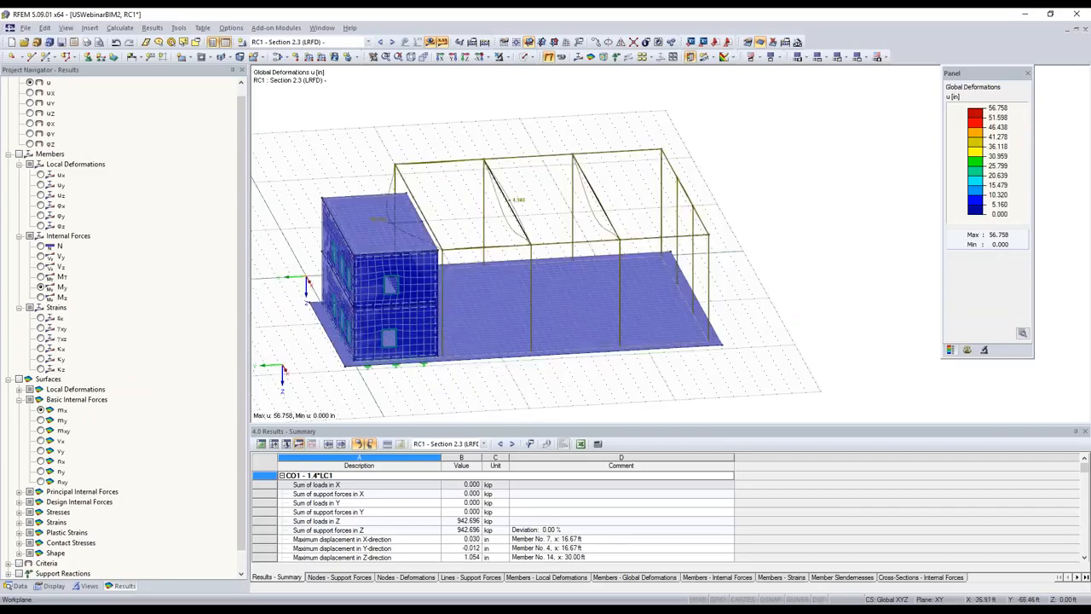
ctrl+middle_drag(460, 322, 368, 300)
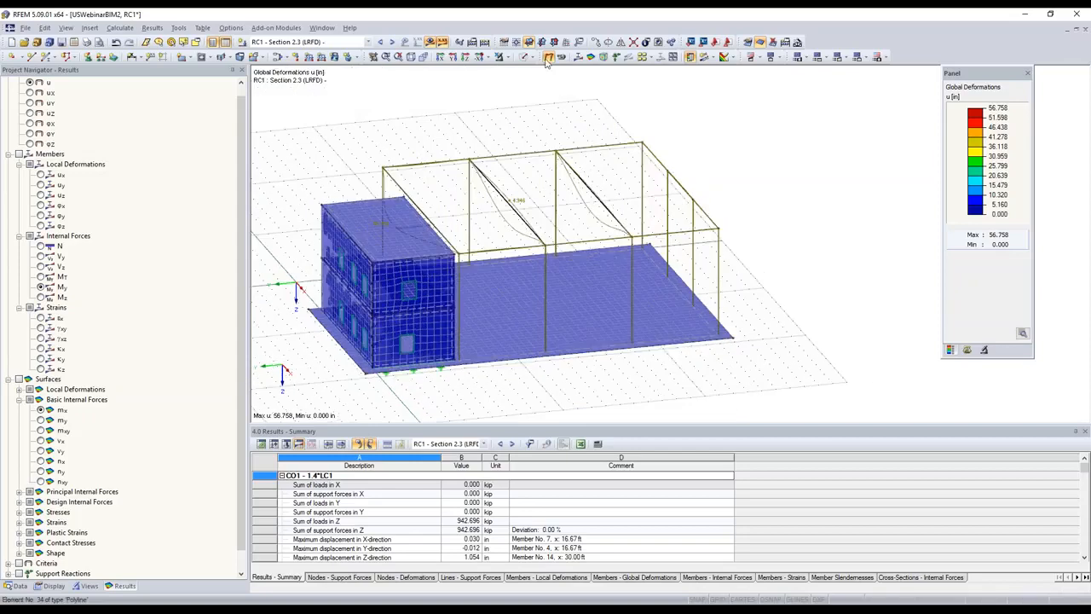
click(549, 58)
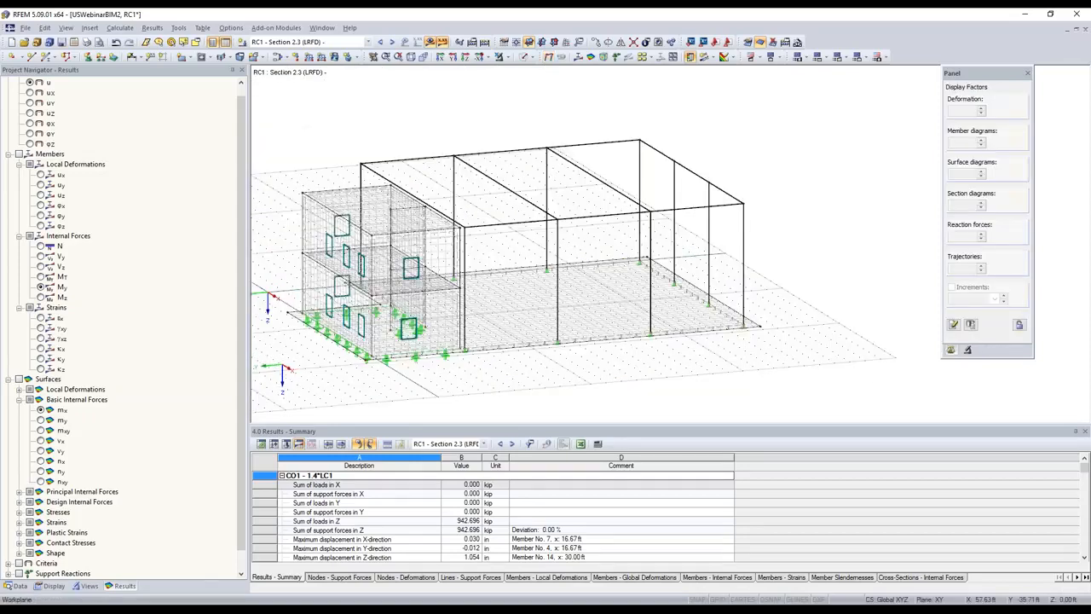
Step: Copy the steel frame next to the concrete building into a new 3D model named qq with a downward global Z-axis, using zero offset
ctrl+middle_drag(580, 352, 550, 357)
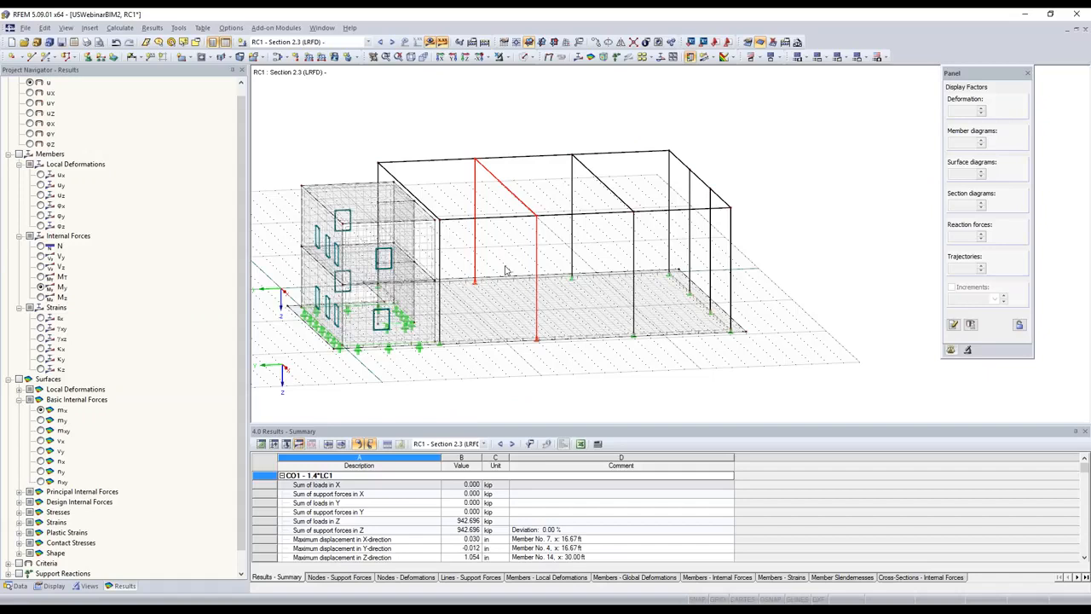
key(ctrl+n)
text(qq)
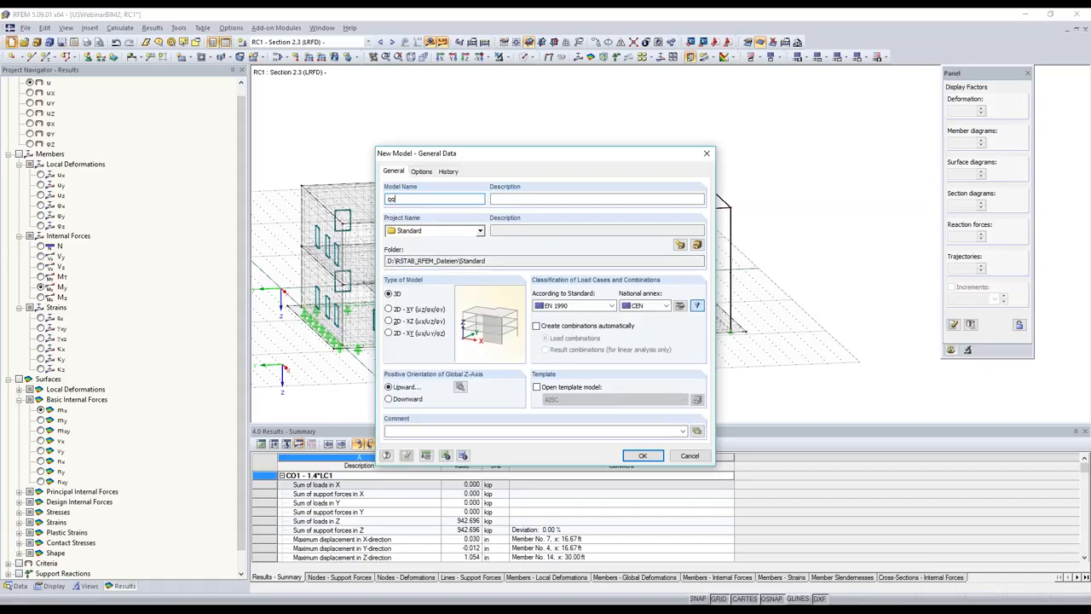
click(388, 399)
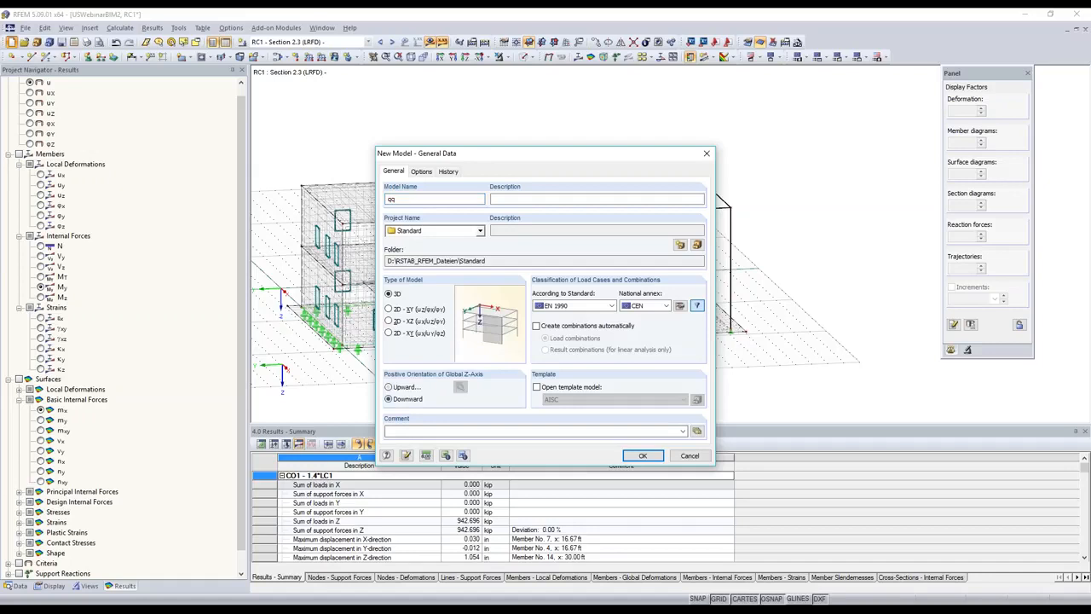
key(Return)
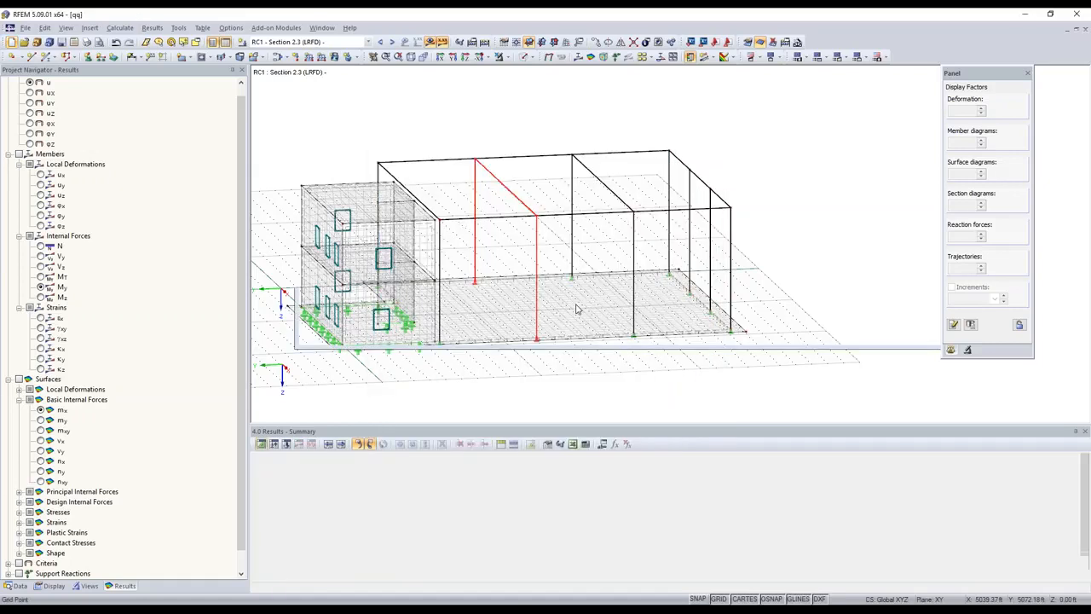
key(ctrl+v)
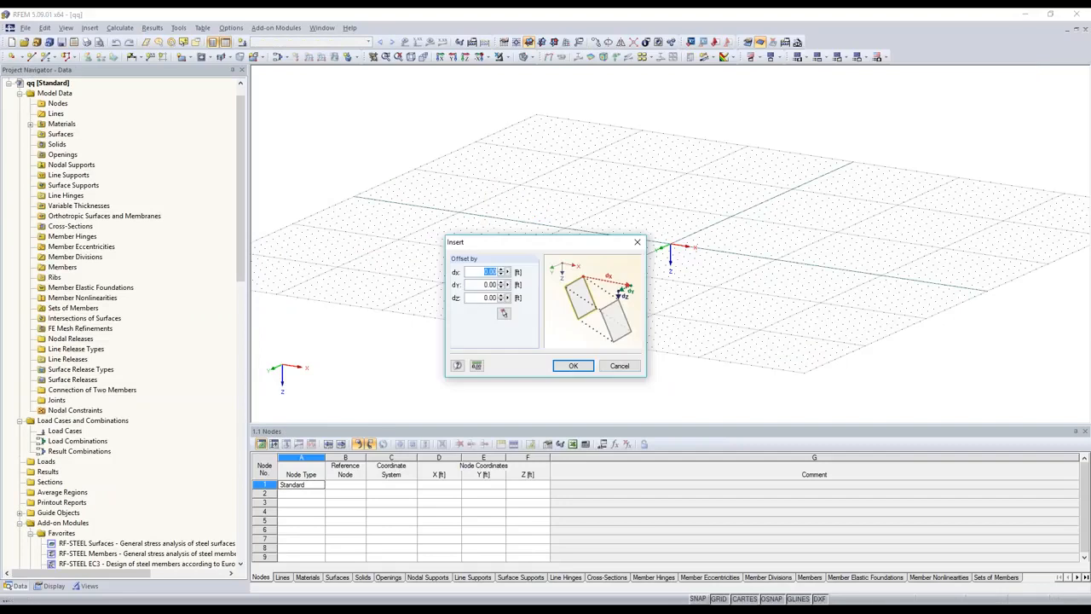
key(Return)
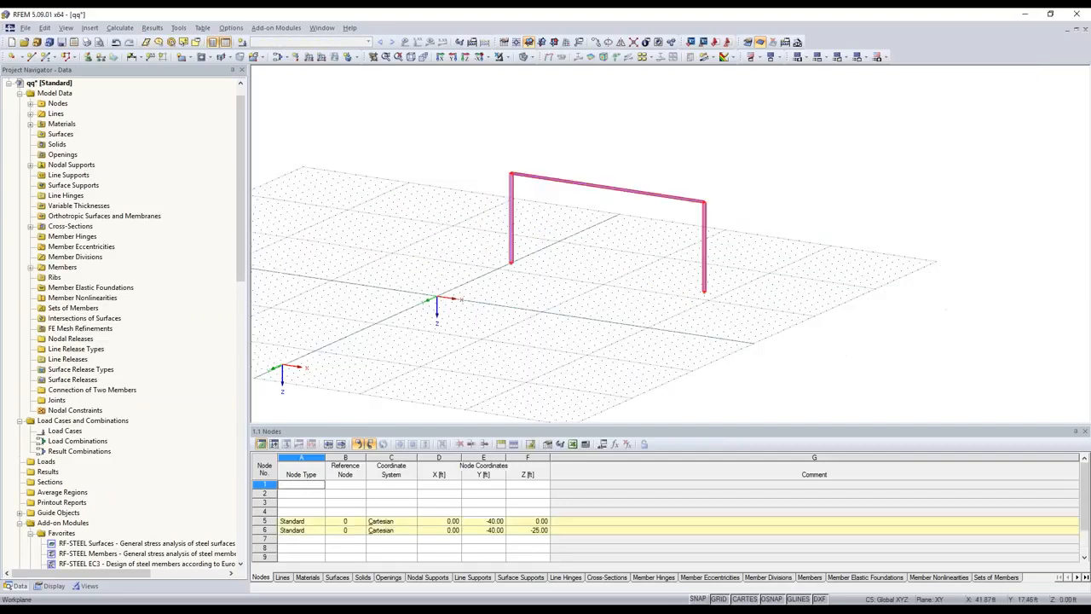
Step: Start generating a 2D truss and set its lower outer nodes to the tops of the frame's two columns
click(592, 272)
scroll(592, 271, up, 3)
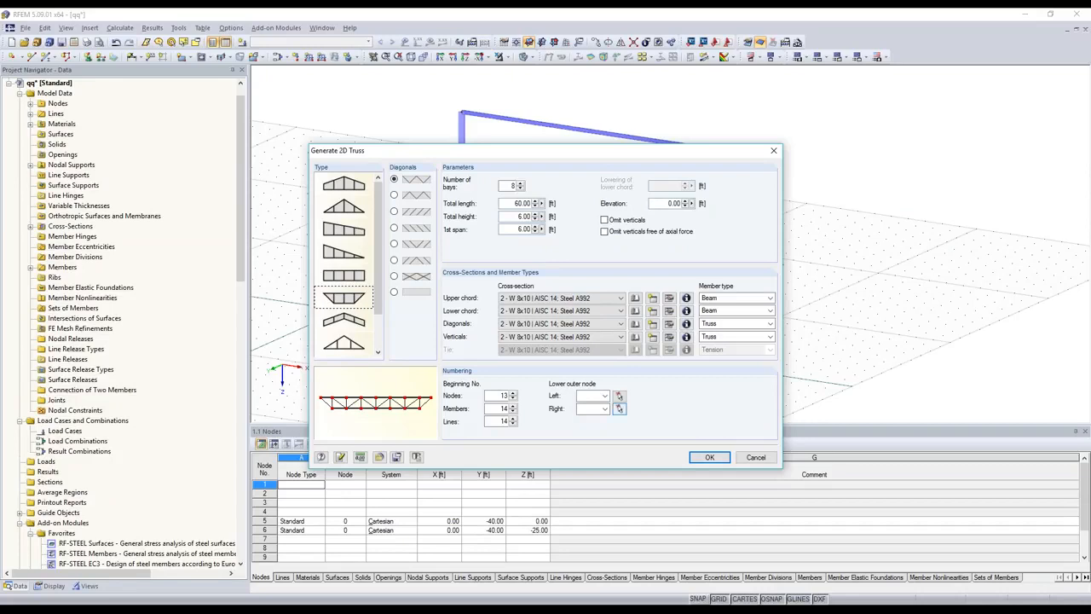
click(619, 408)
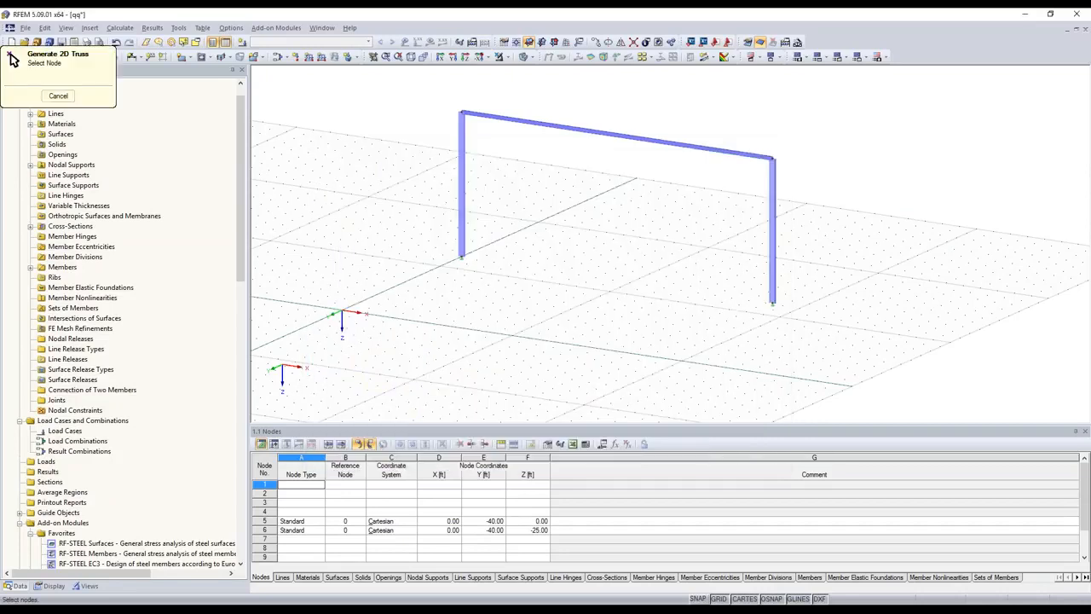
click(773, 158)
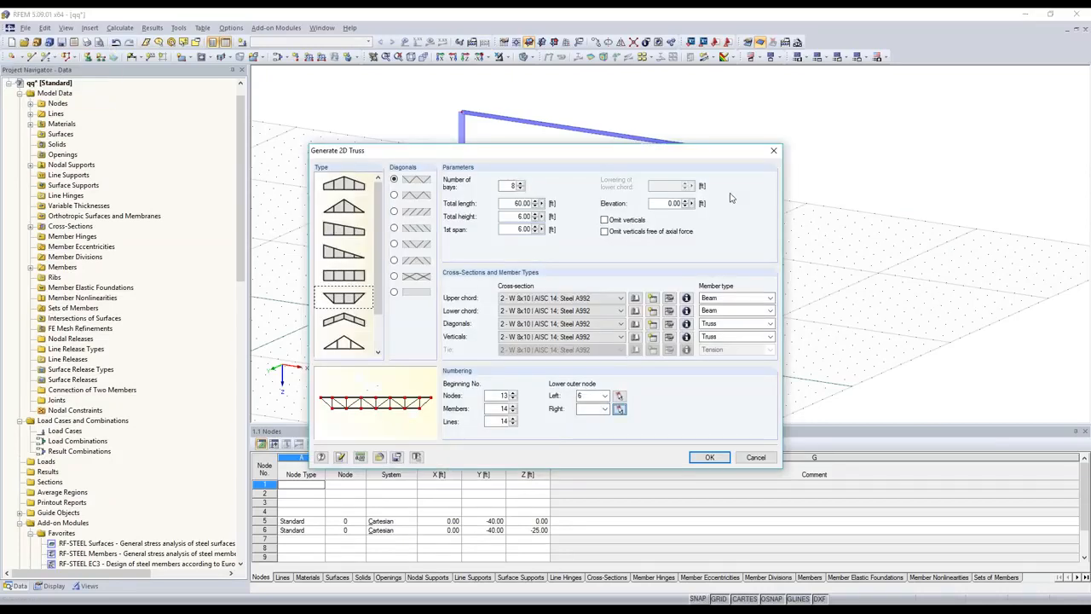
Step: Generate the 2D truss as the type with a shortened lower chord, with diagonals and verticals set to Beam
click(344, 275)
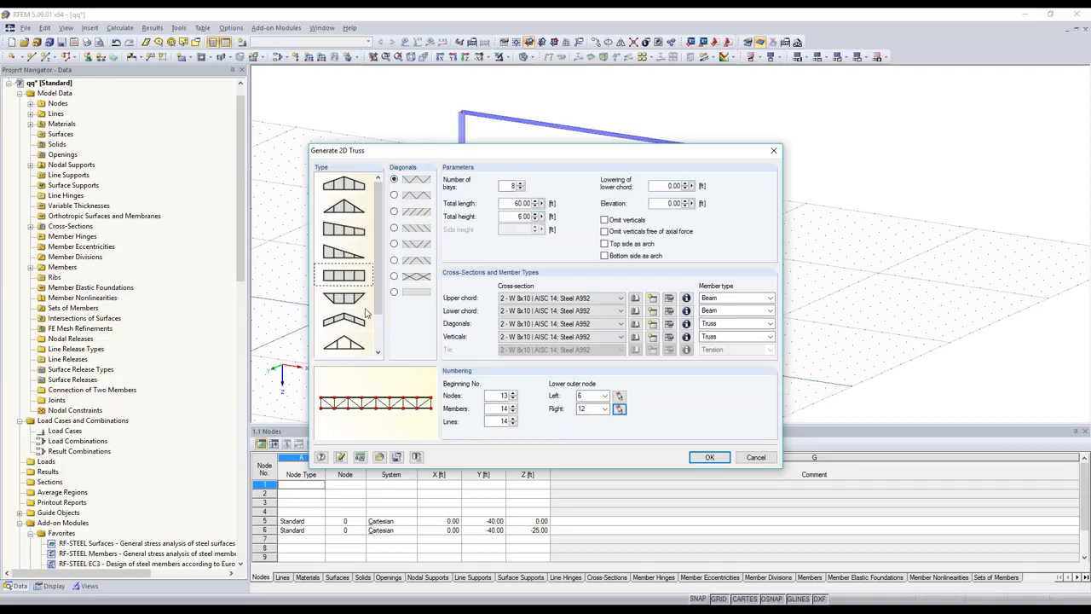
click(346, 298)
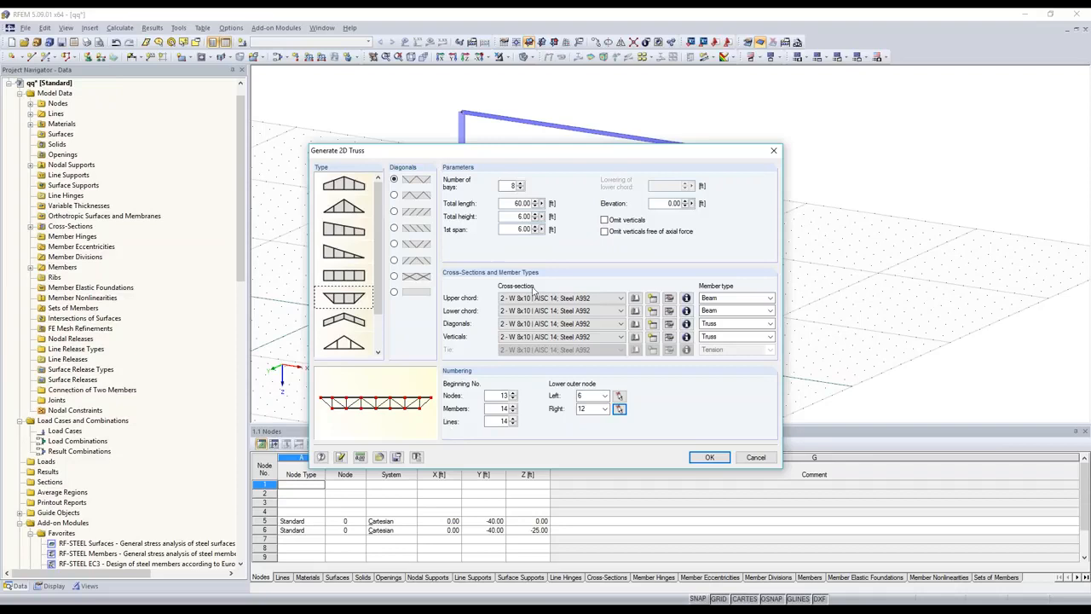
click(745, 324)
click(744, 334)
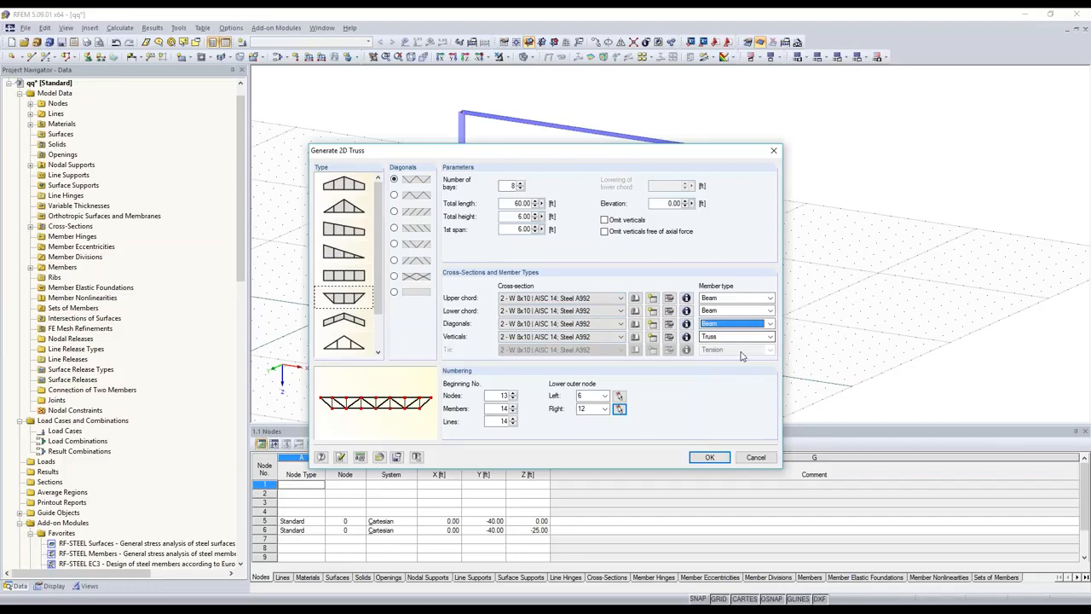
click(737, 335)
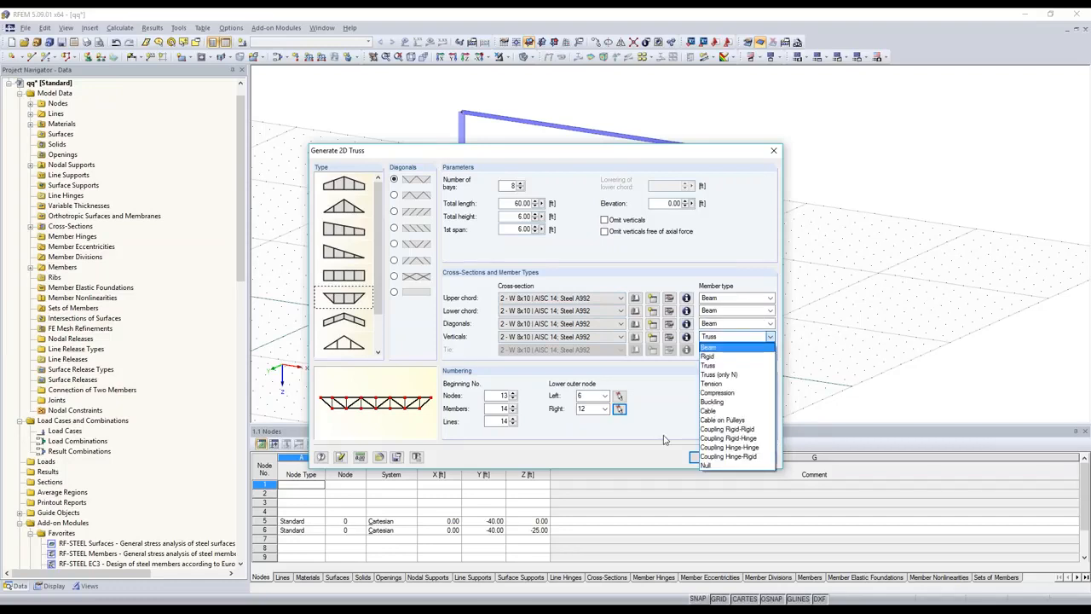
key(Return)
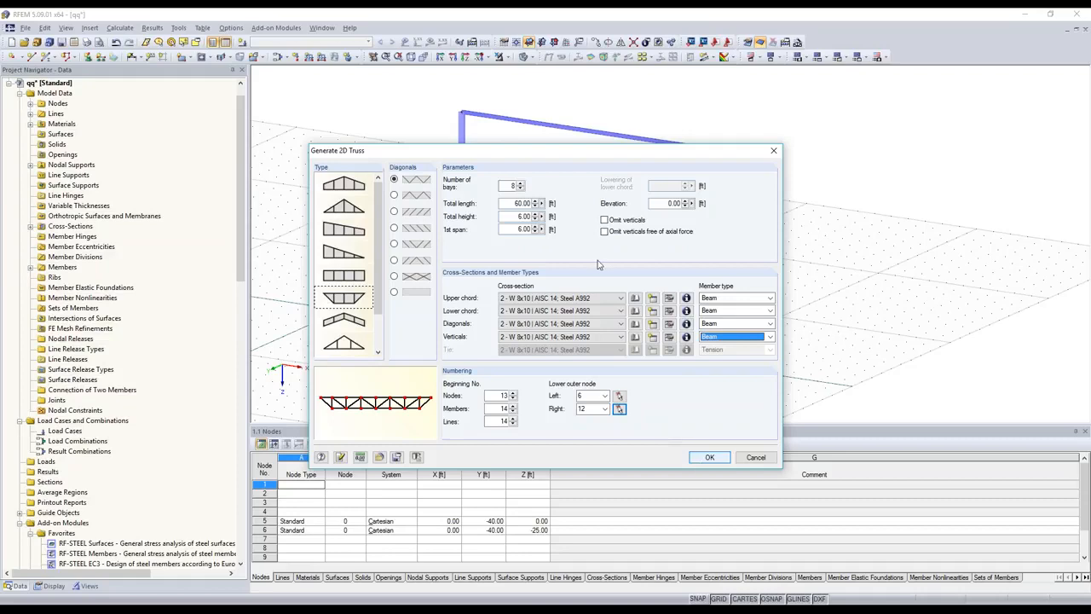
key(Return)
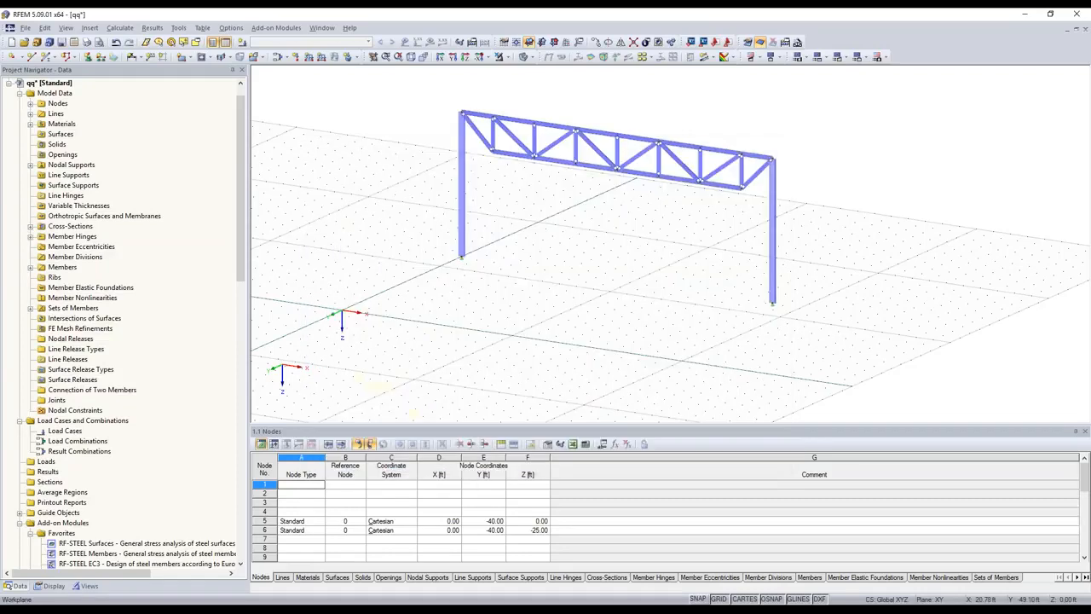
Step: Delete the Local; NNN NYY member hinge from the generated truss members
ctrl+middle_drag(597, 259, 538, 163)
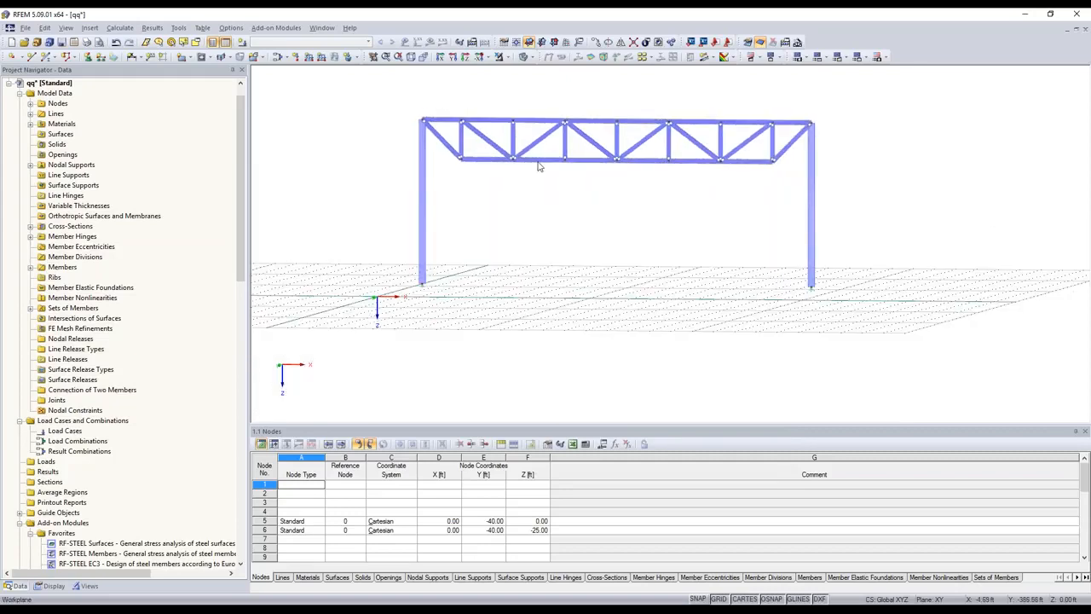
scroll(538, 163, up, 2)
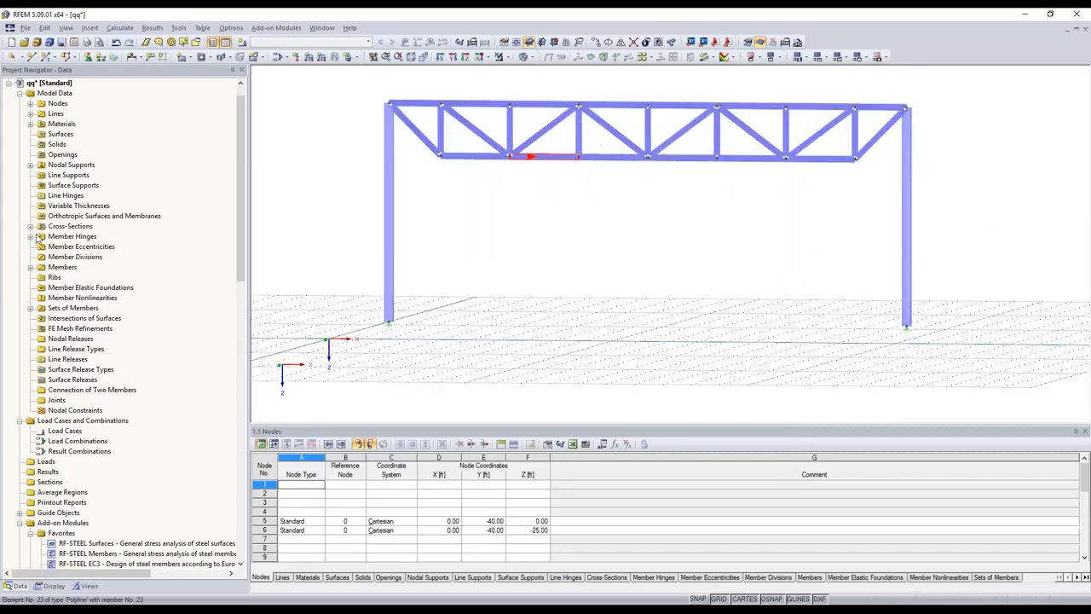
click(78, 248)
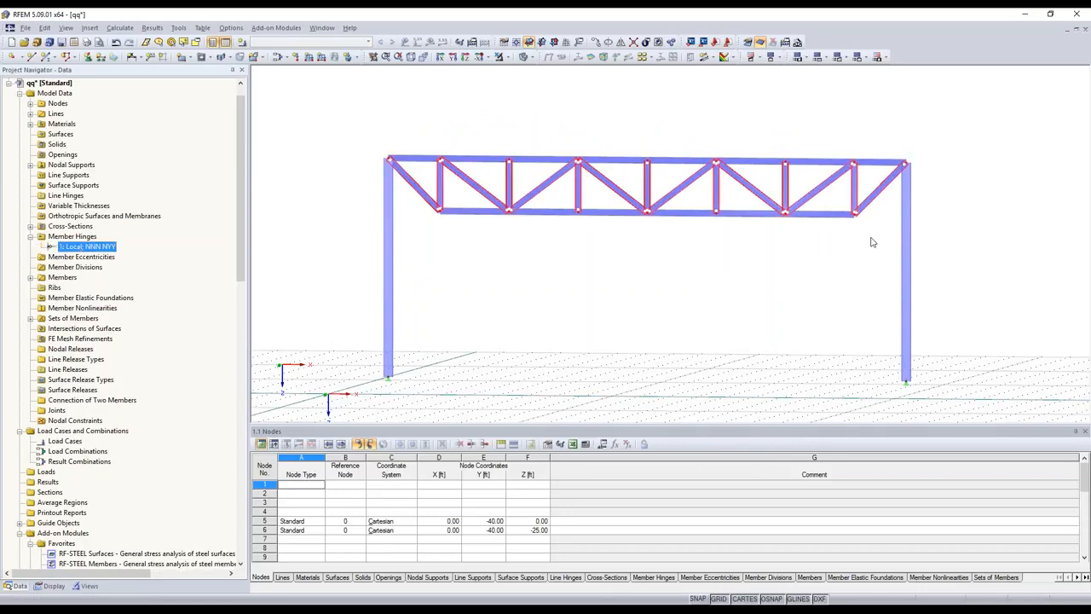
key(Delete)
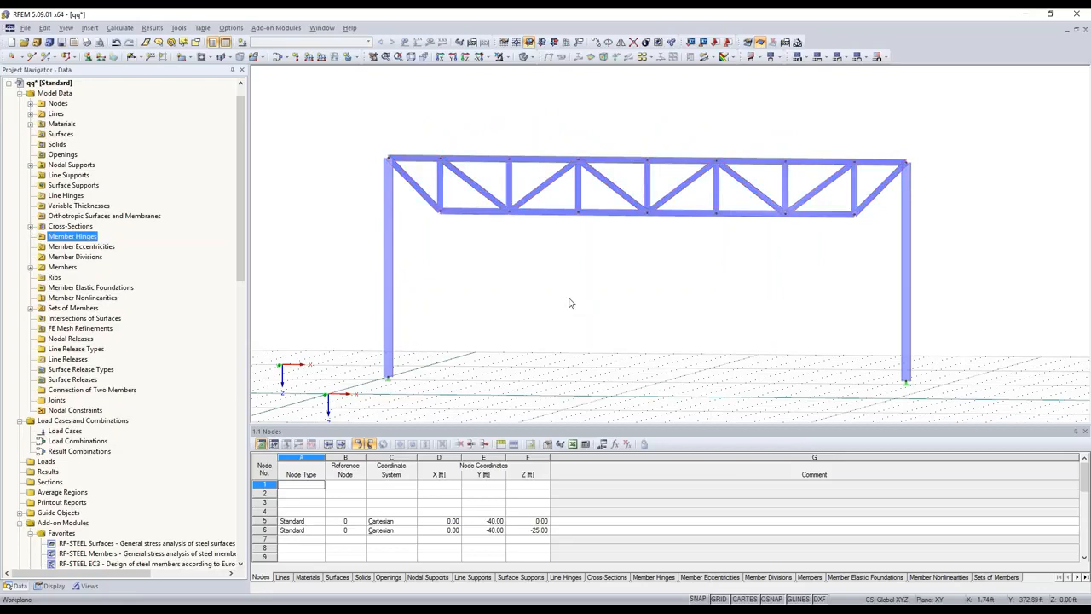
Step: Copy the truss's web and lower chord members into the USWebinarBIM2 model at zero offset, accepting deletion of the results and FE mesh
click(570, 299)
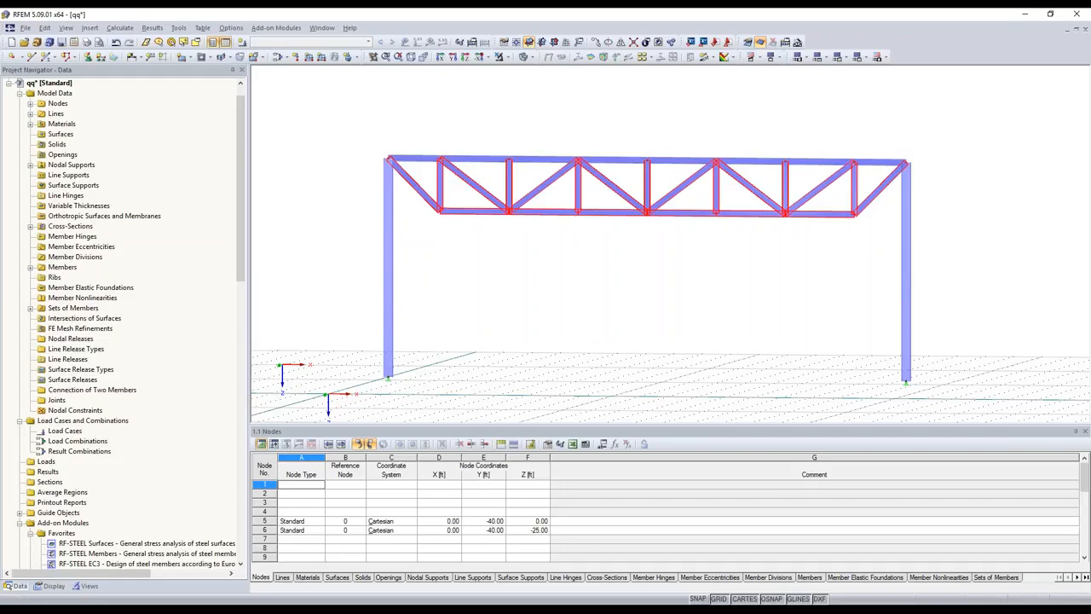
key(alt+Tab)
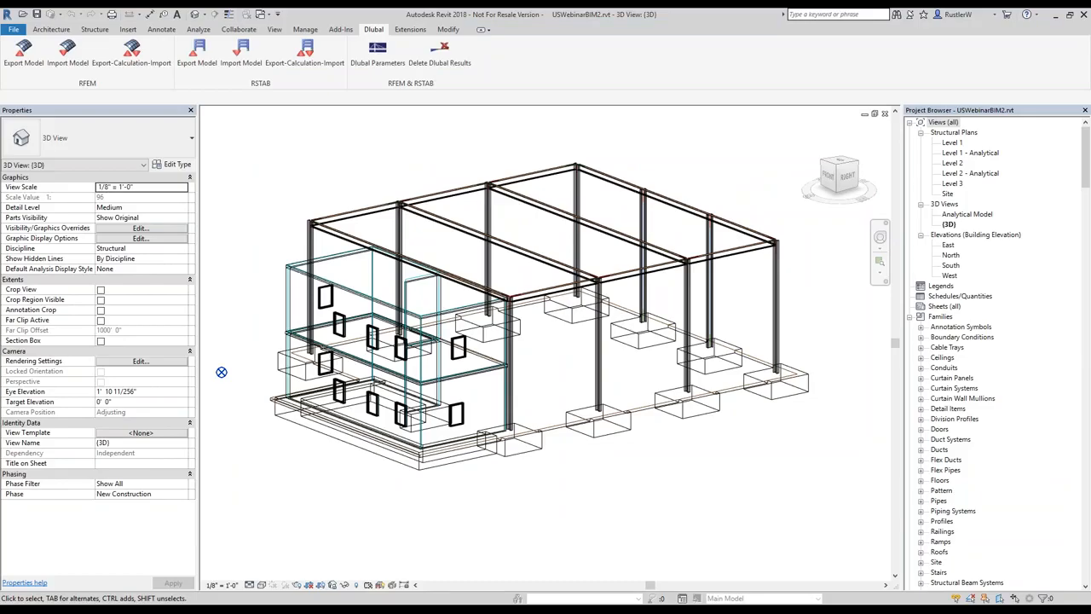
key(alt+Tab)
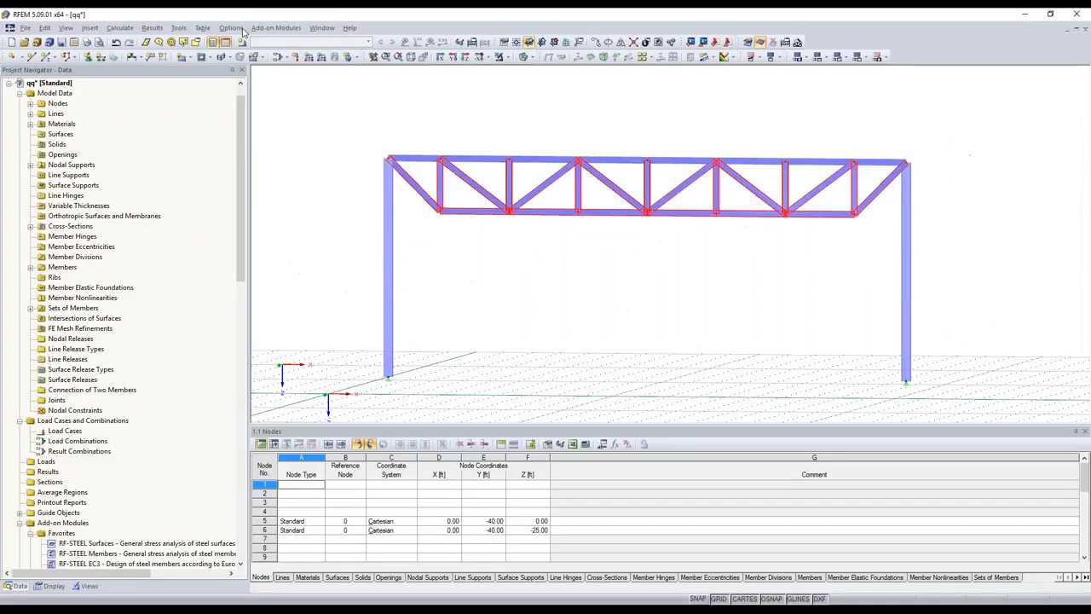
click(322, 28)
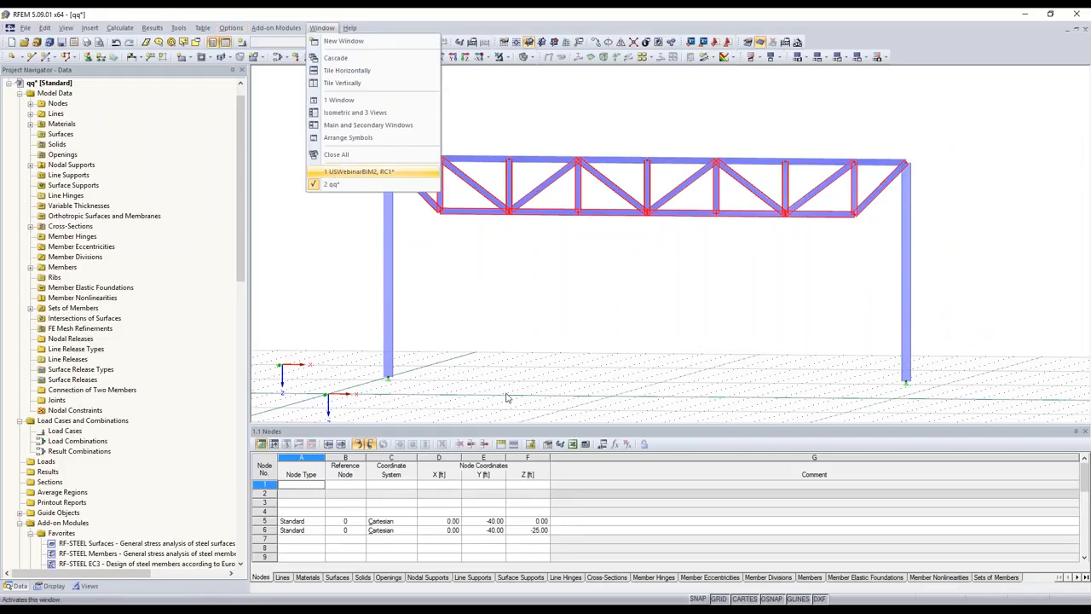
key(ctrl+v)
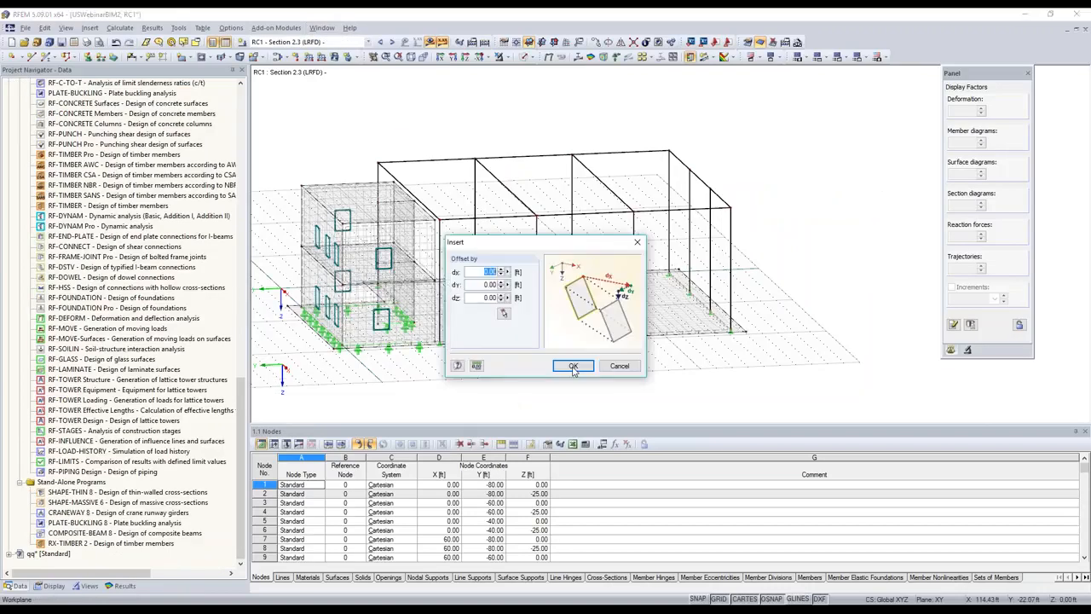
key(Return)
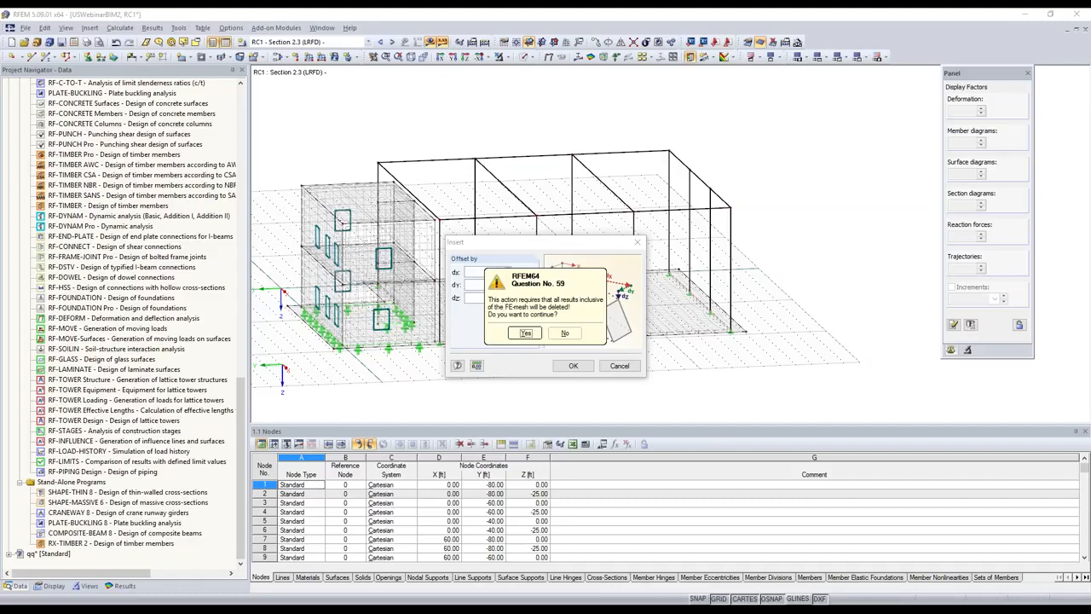
key(Return)
Step: Paste a second truss onto the adjacent frame with a dY offset of -20 ft, picked between the two frames' top corner nodes
scroll(529, 310, up, 1)
ctrl+middle_drag(529, 310, 597, 312)
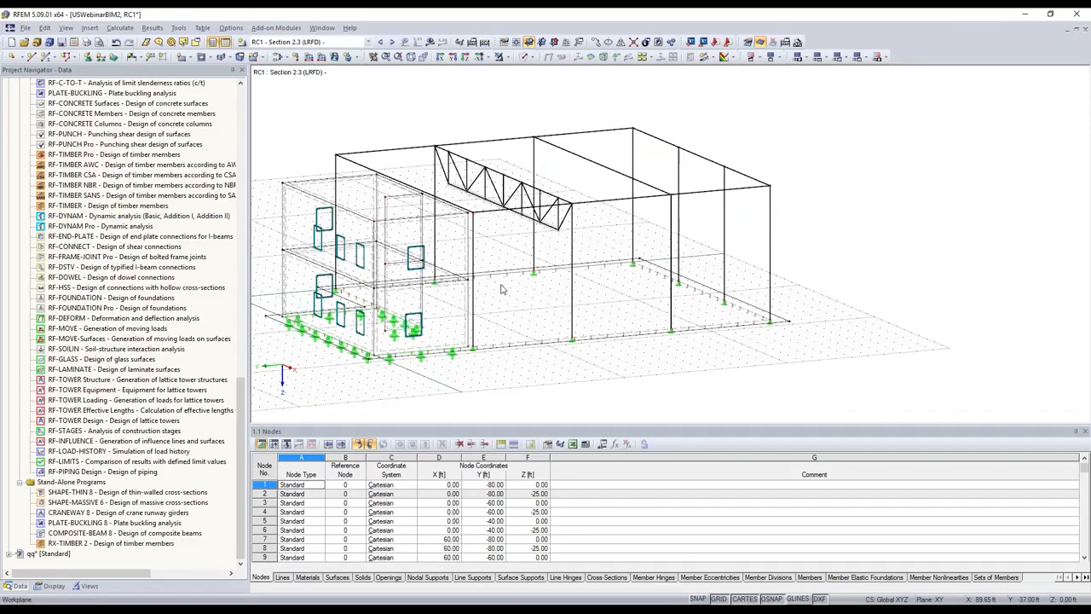
key(ctrl+v)
click(503, 314)
click(435, 146)
click(534, 137)
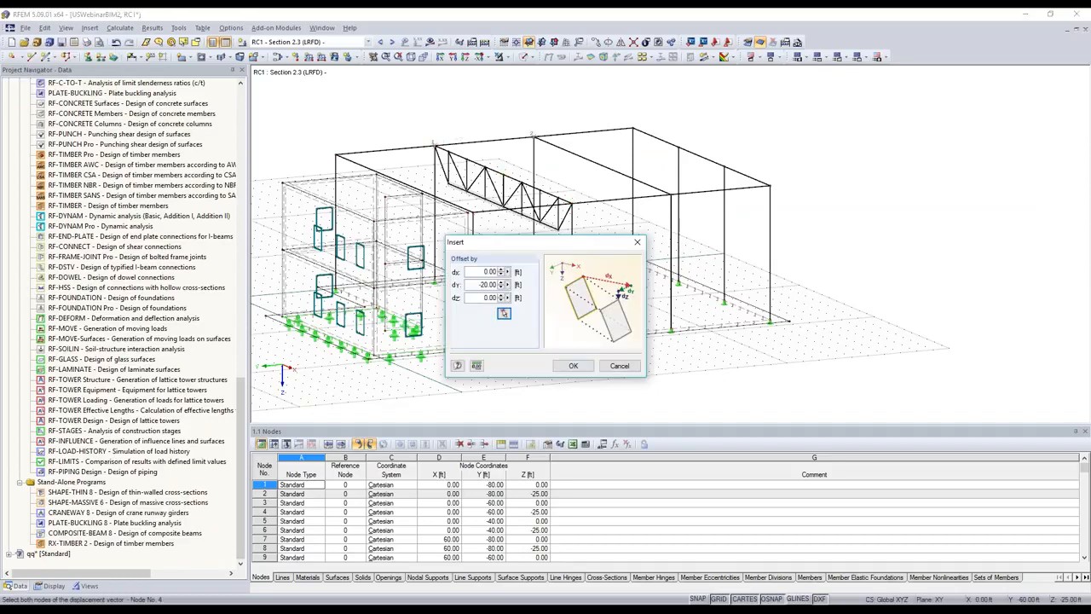
click(567, 369)
Step: Paste a third truss on the opposite side of the first one with a dY offset of 20 ft
key(ctrl+v)
click(482, 283)
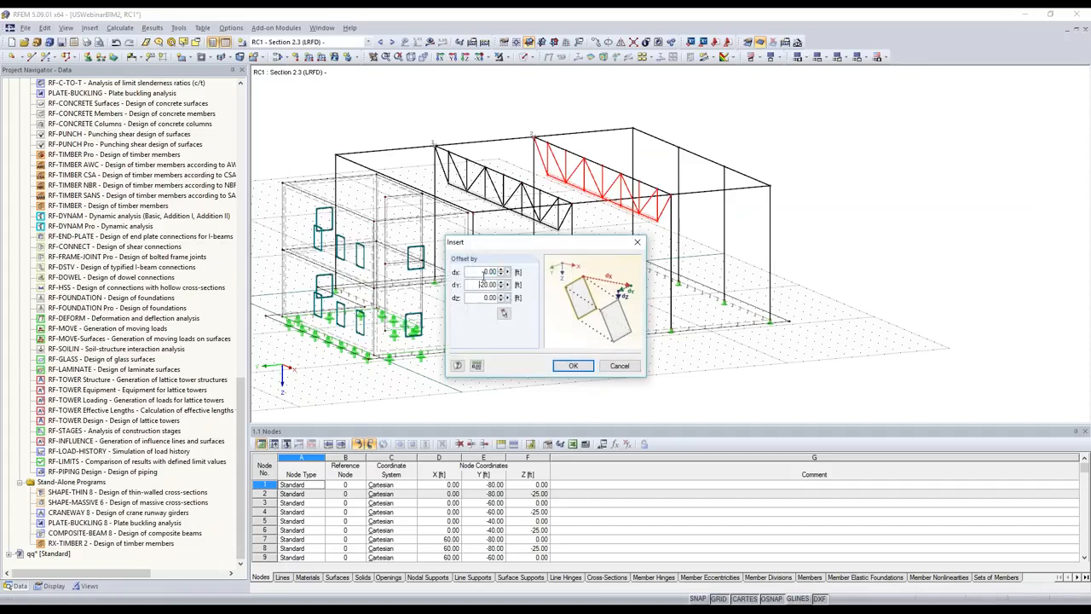
key(BackSpace)
key(Return)
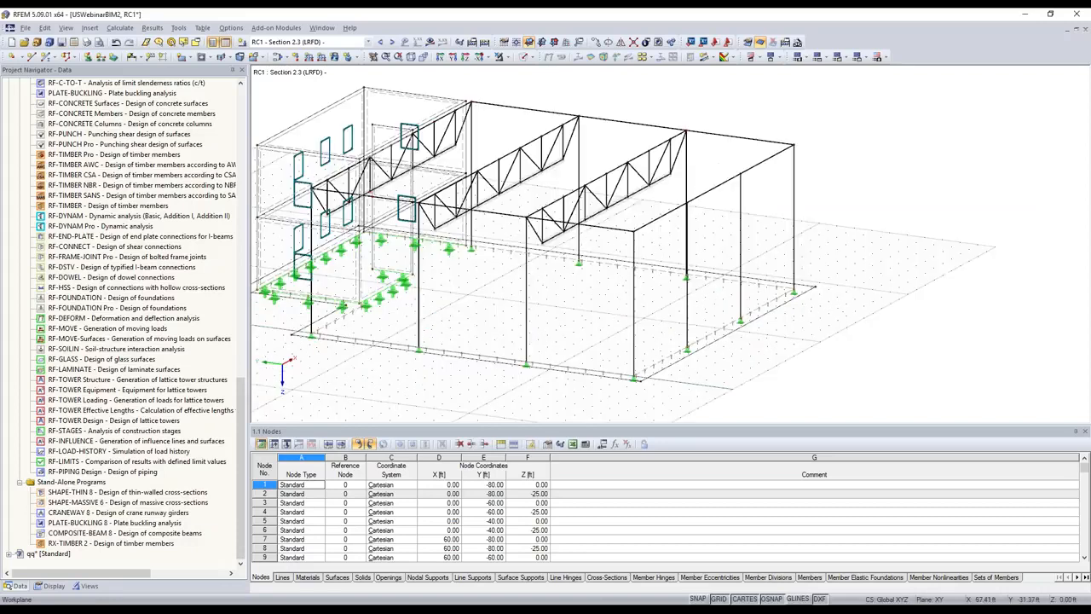
Step: Examine the three trusses in the building and review the loads of the Dead Load, WIND and SNOW load cases
scroll(597, 341, up, 2)
ctrl+middle_drag(596, 341, 421, 75)
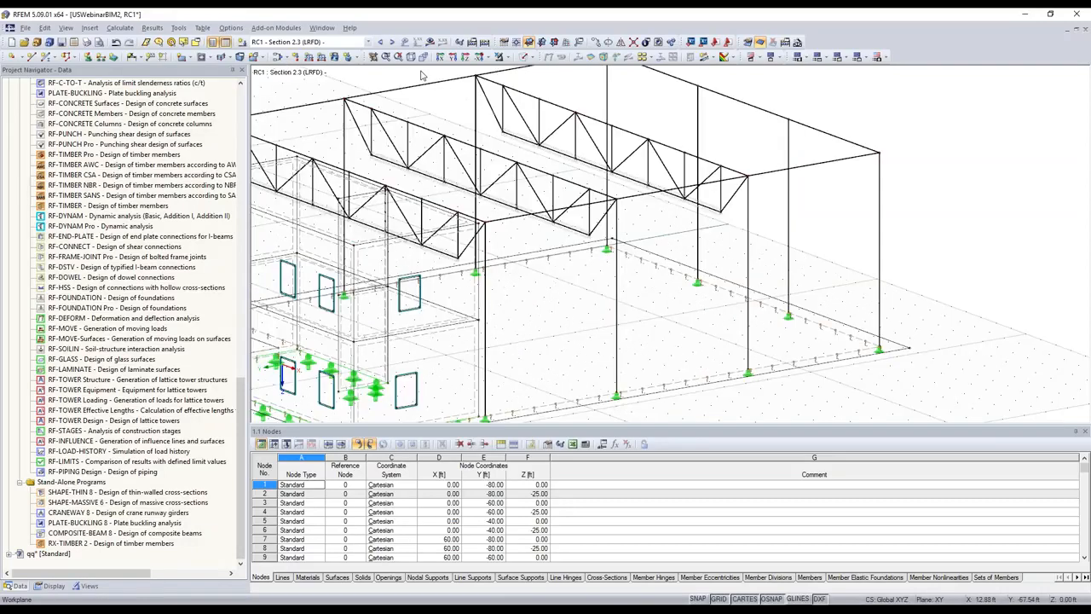
scroll(421, 75, down, 2)
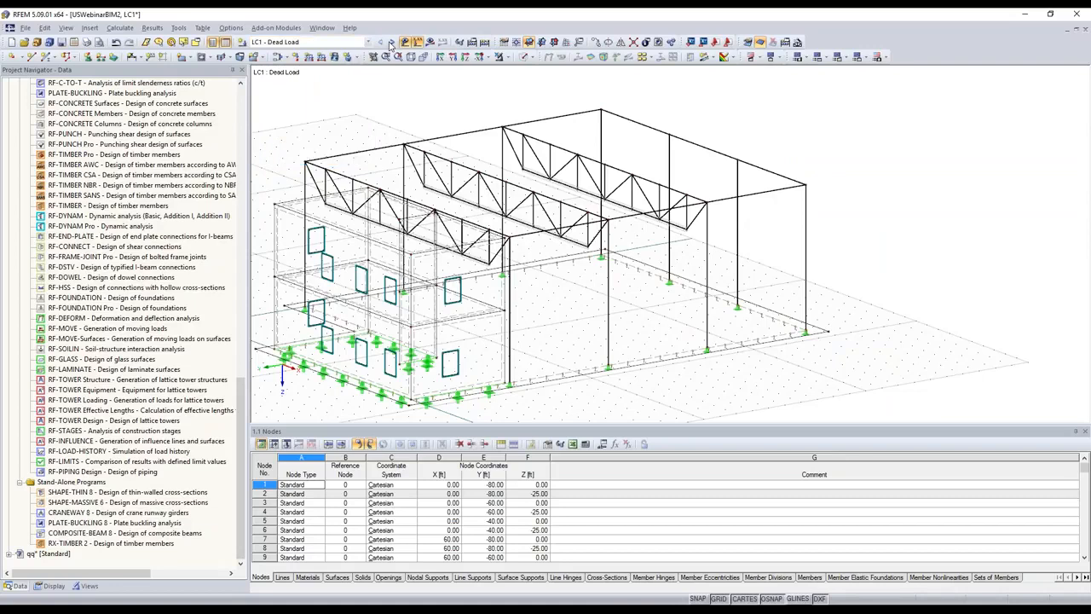
click(391, 43)
click(391, 43)
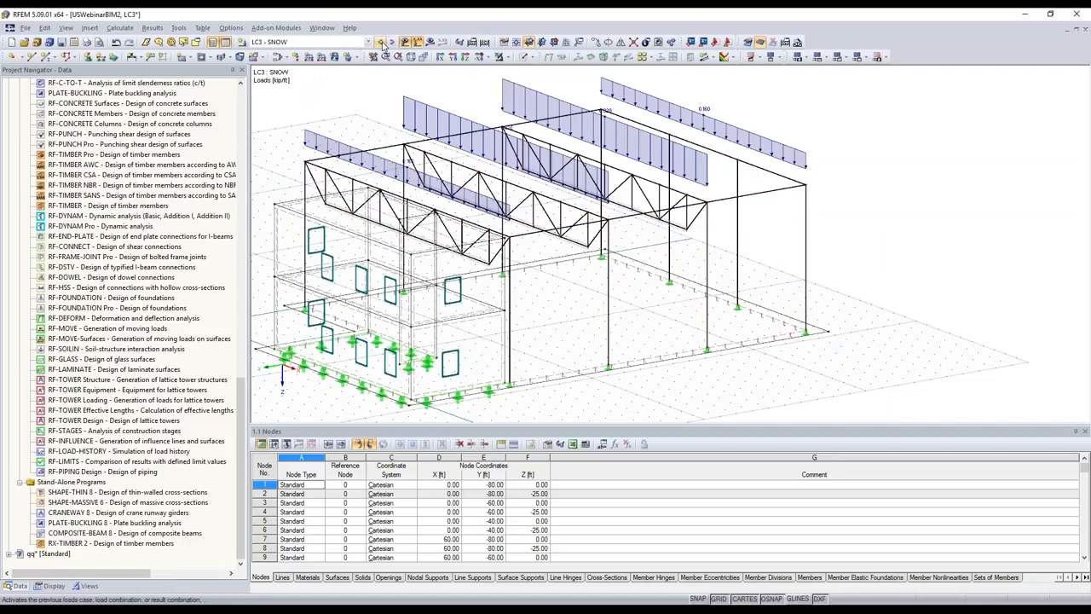
click(381, 42)
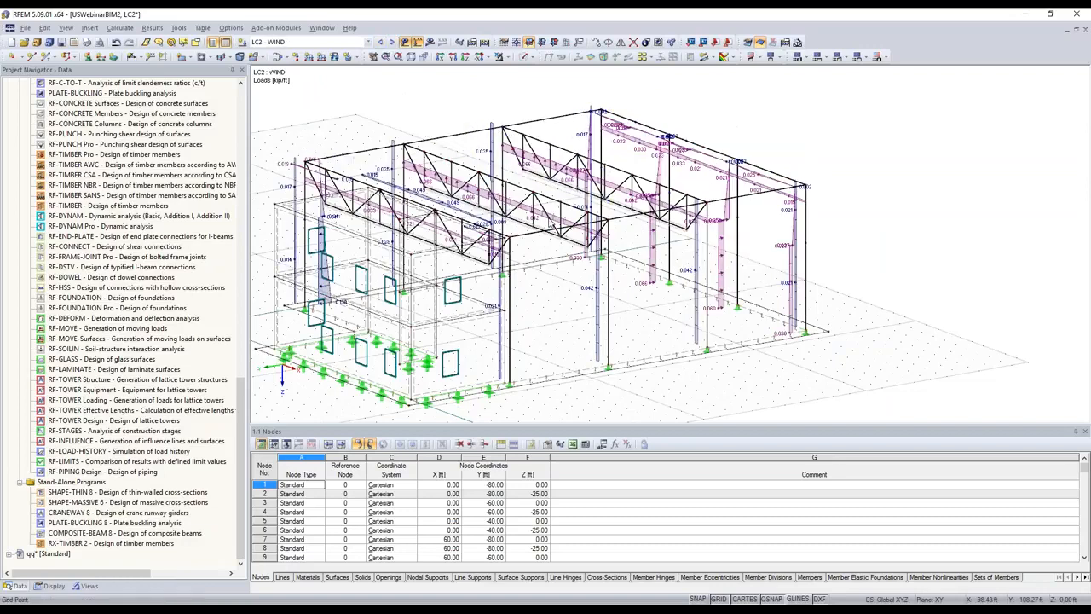
click(381, 42)
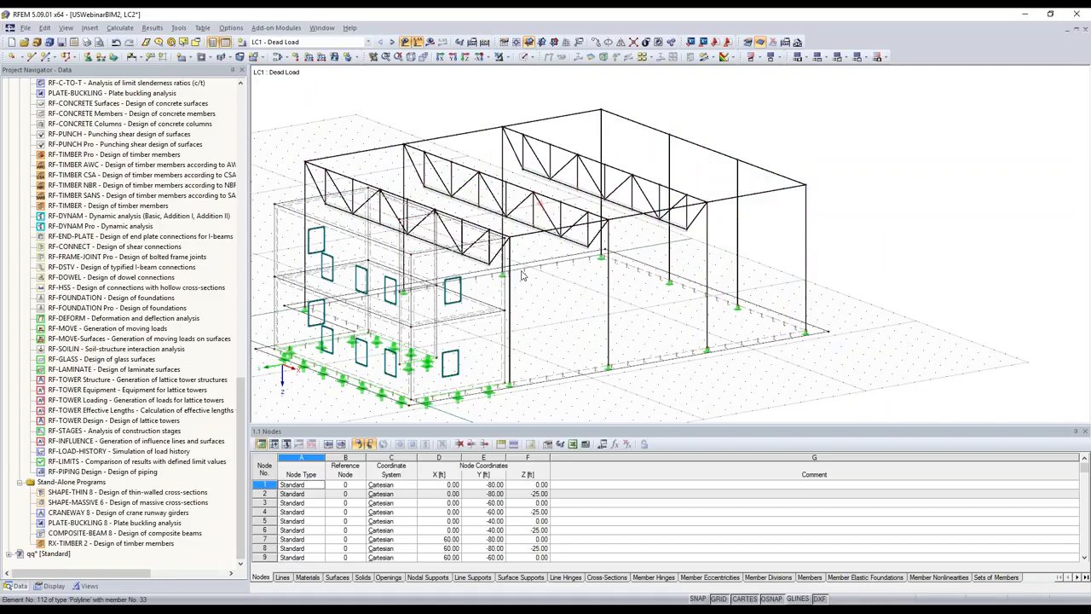
Step: Start generating member loads from area loads via plane in the Dead Load case and set the magnitude to 20 psf
ctrl+middle_drag(522, 274, 755, 123)
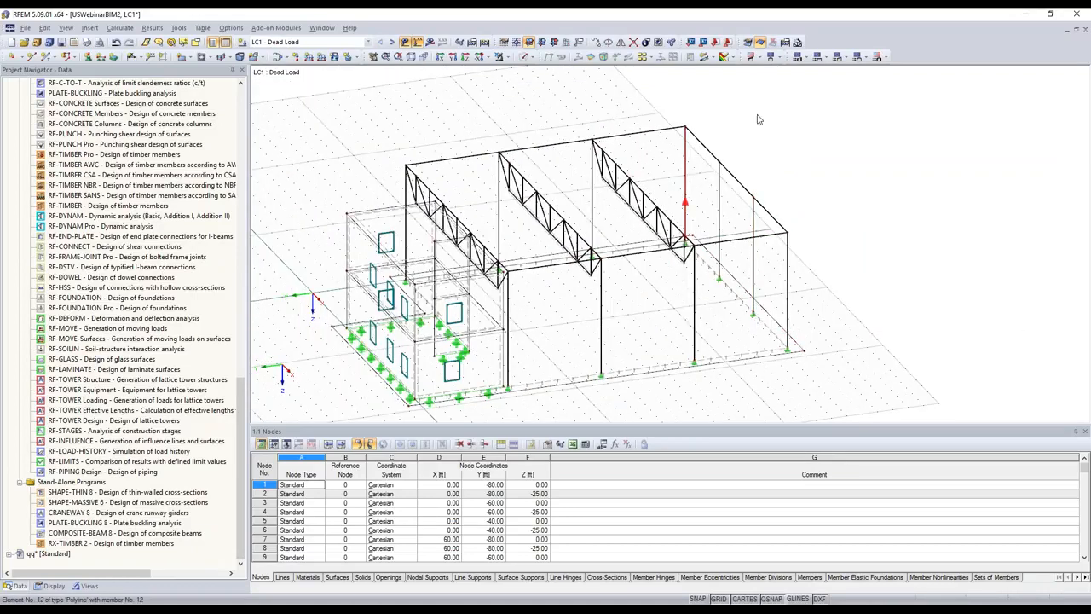
click(180, 28)
mouse_move(332, 255)
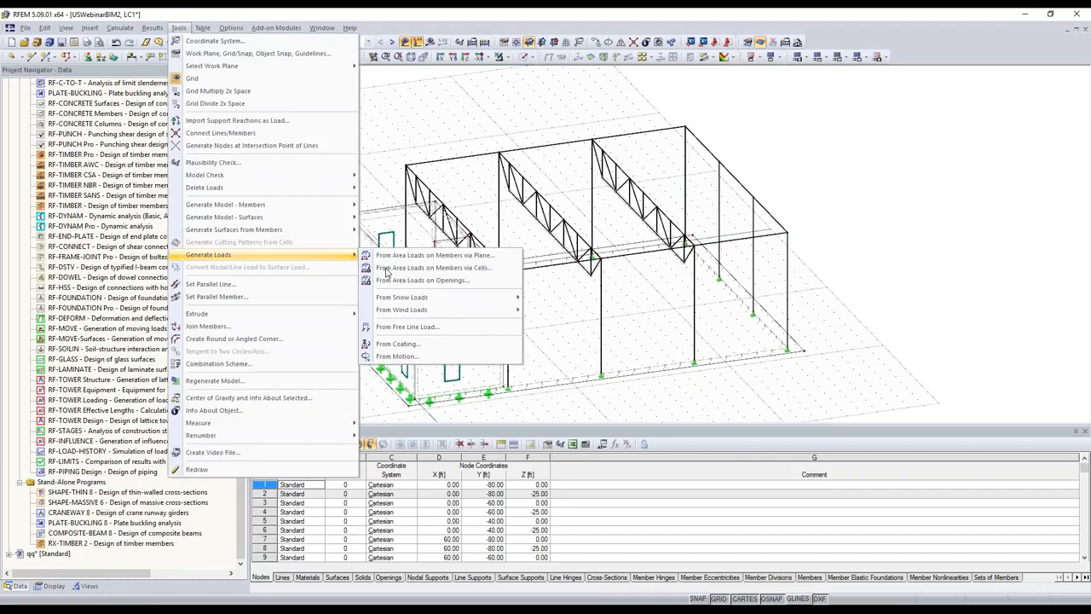
click(396, 266)
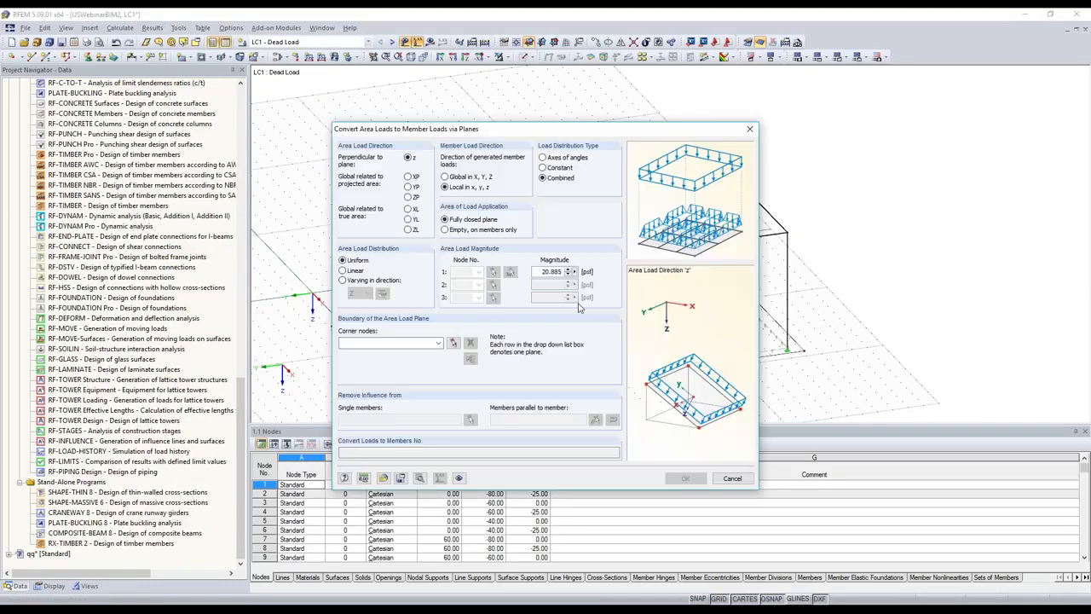
text(0)
Step: Define the area load plane's boundary with the roof's four corner nodes 20, 2, 8 and 14
click(453, 342)
click(686, 127)
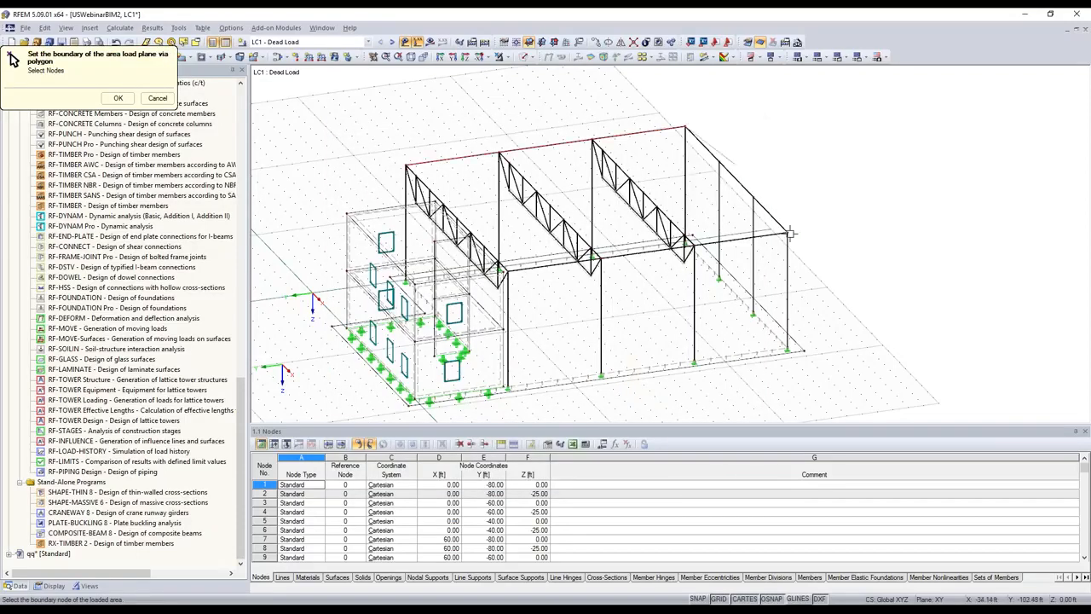
click(788, 231)
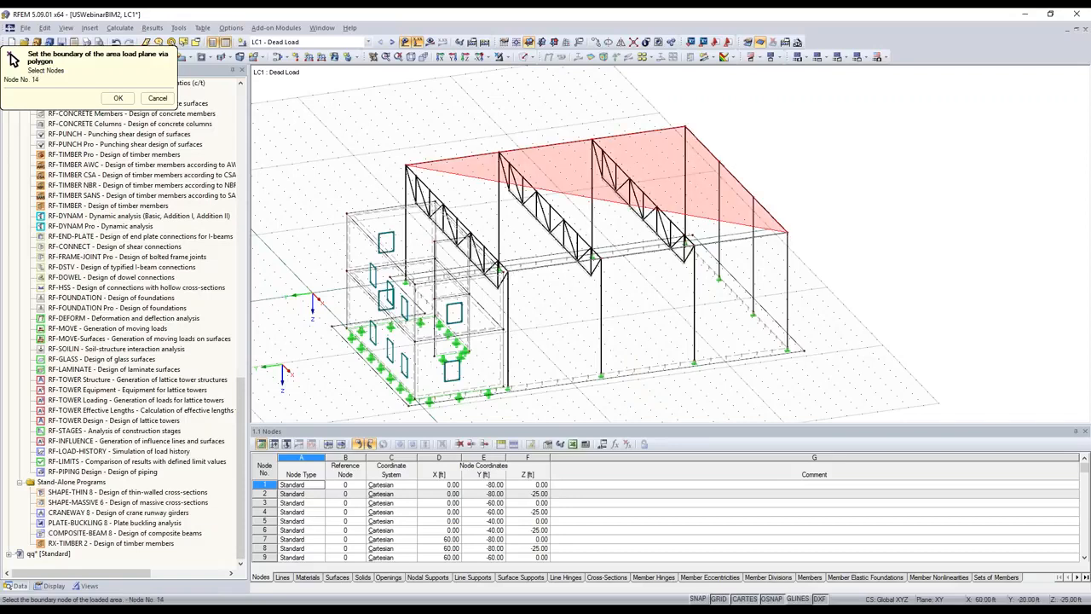
click(500, 272)
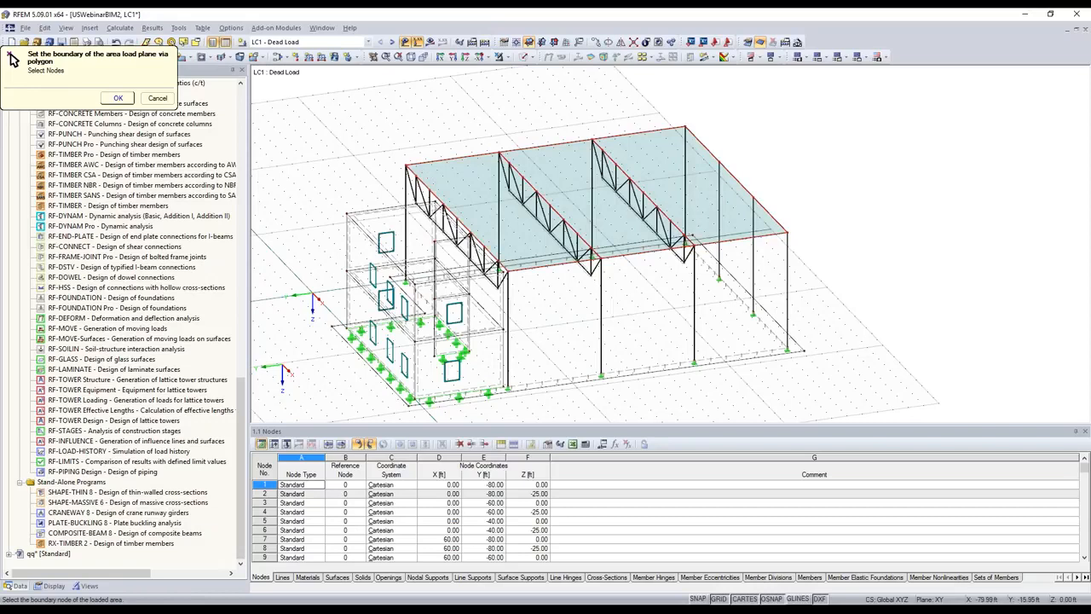
click(118, 98)
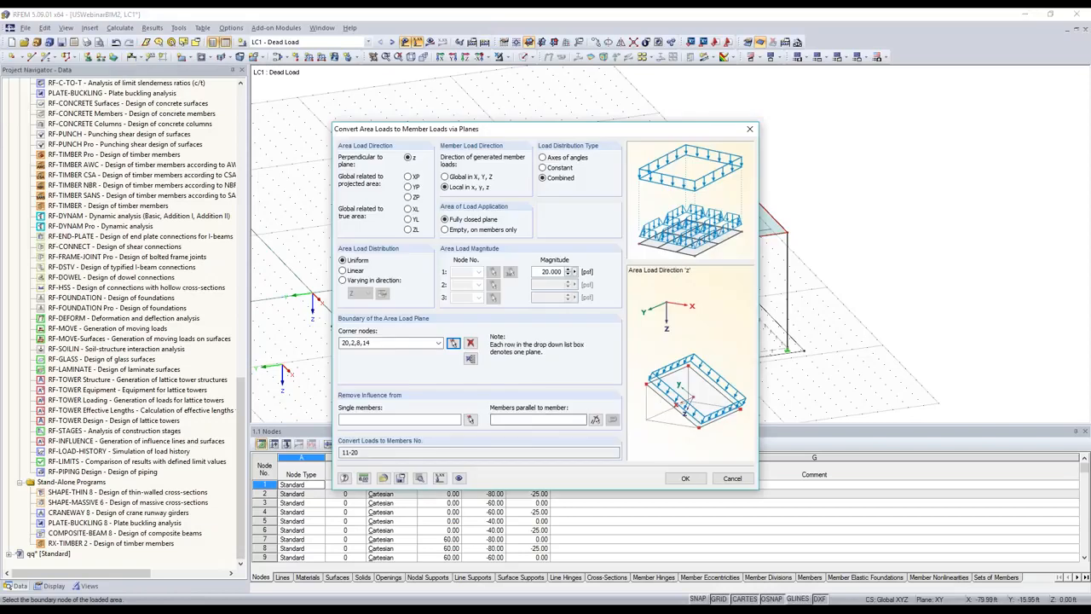
Step: Exclude the members parallel to the roof's long edges from the area load and generate the member loads on members 11-14
click(595, 420)
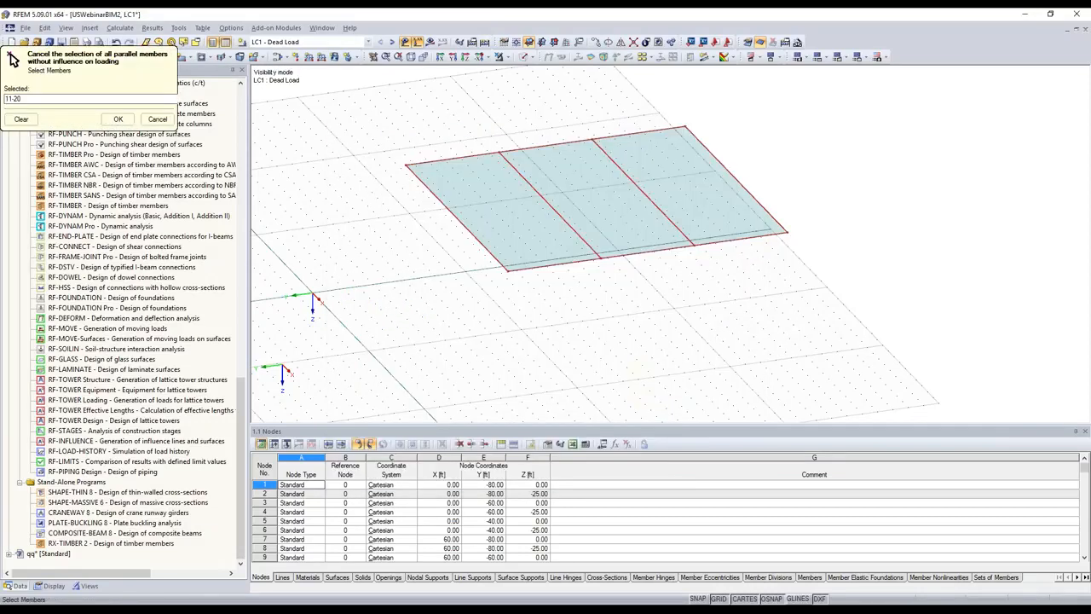
click(11, 57)
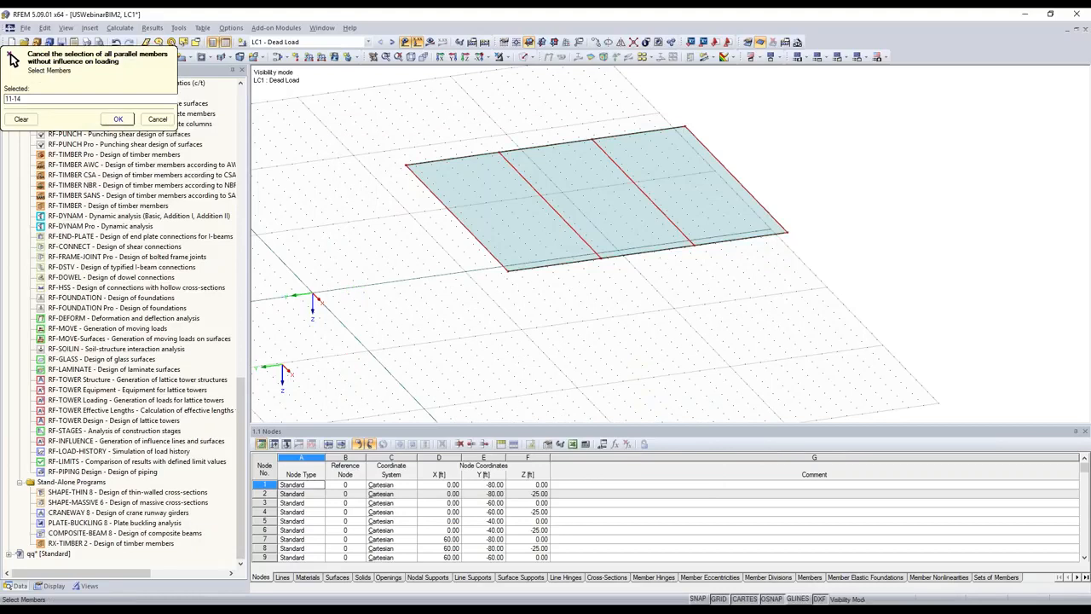
click(118, 120)
click(685, 479)
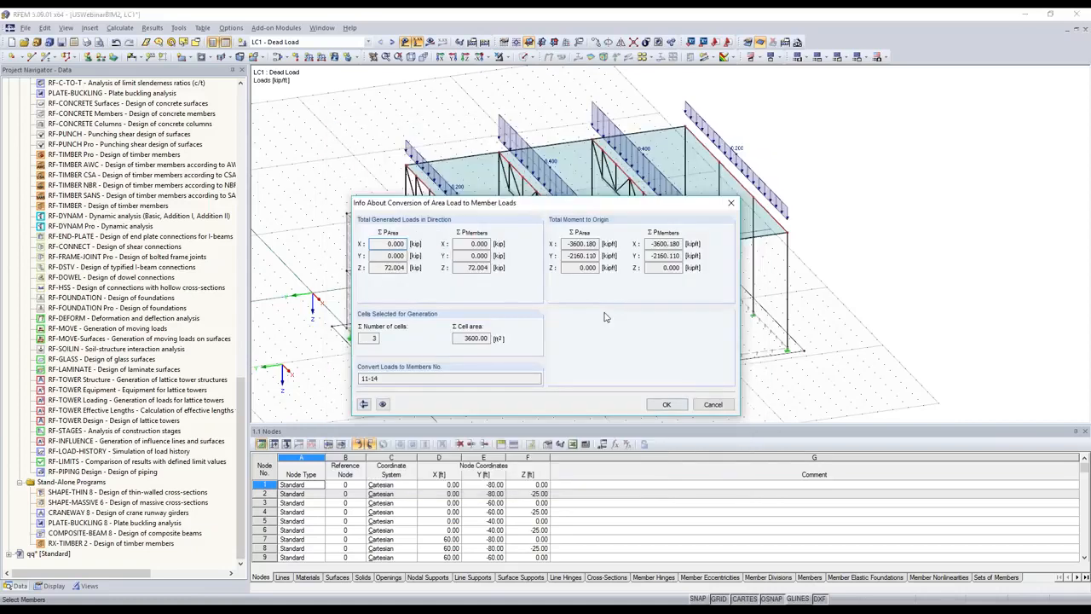
key(Return)
scroll(514, 246, up, 2)
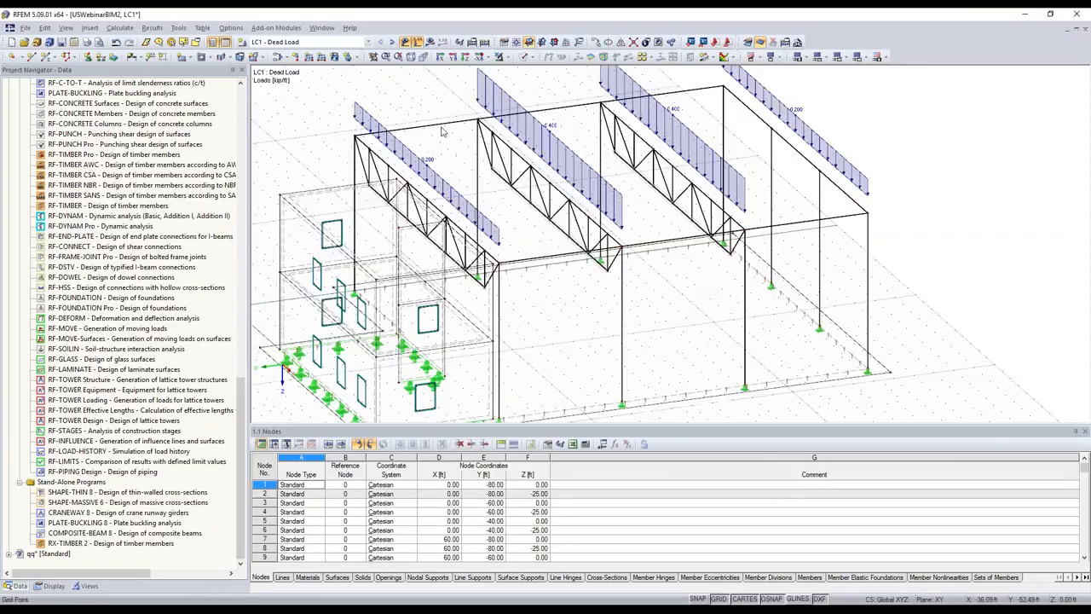
Step: Copy the line of beams along the far roof edge to the roof's centreline at X 30 ft
click(442, 124)
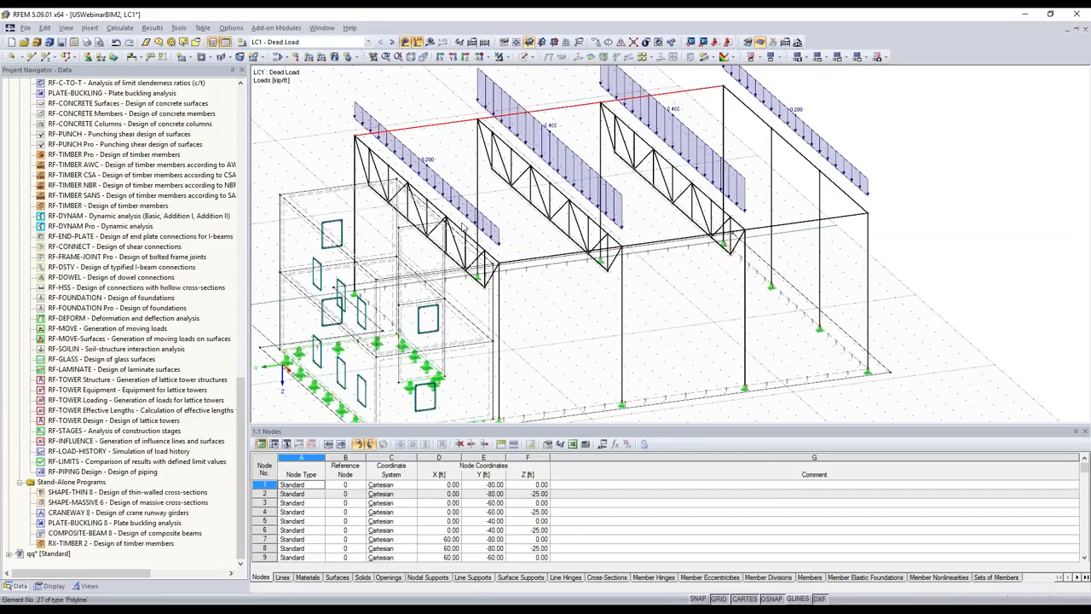
ctrl+middle_drag(464, 227, 474, 230)
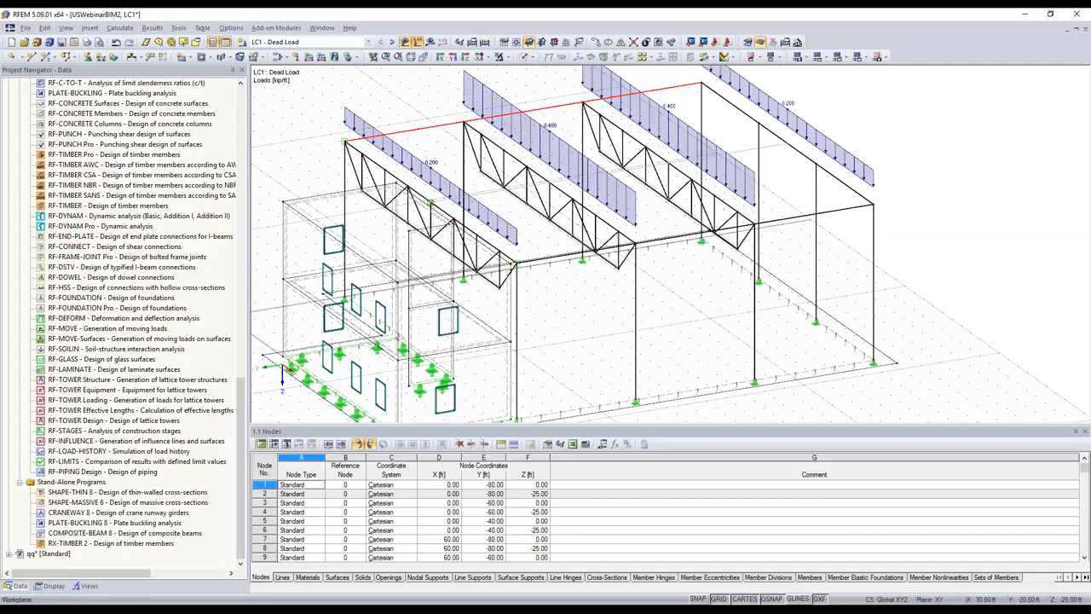
click(509, 190)
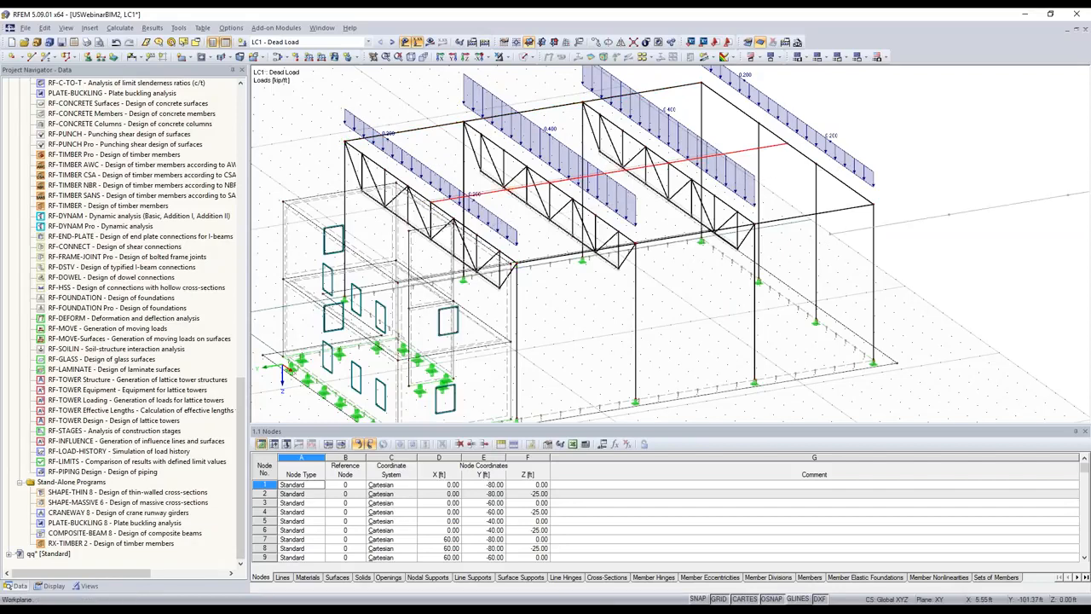
Step: Delete the stray copy of the roof beams lying outside the building
scroll(957, 237, down, 5)
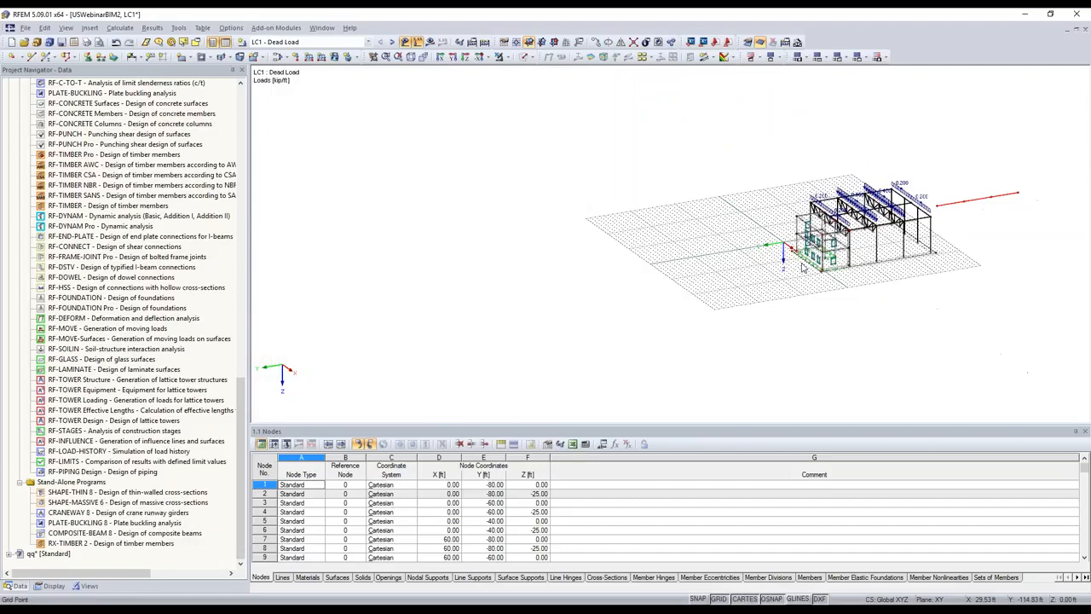
scroll(956, 237, up, 3)
drag(727, 125, 957, 237)
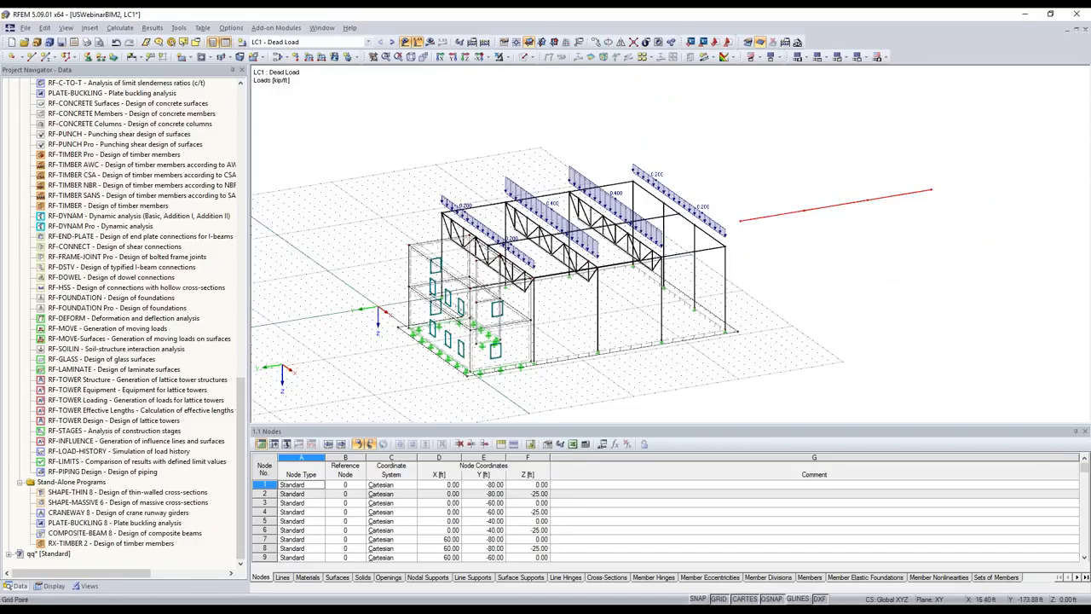
key(Delete)
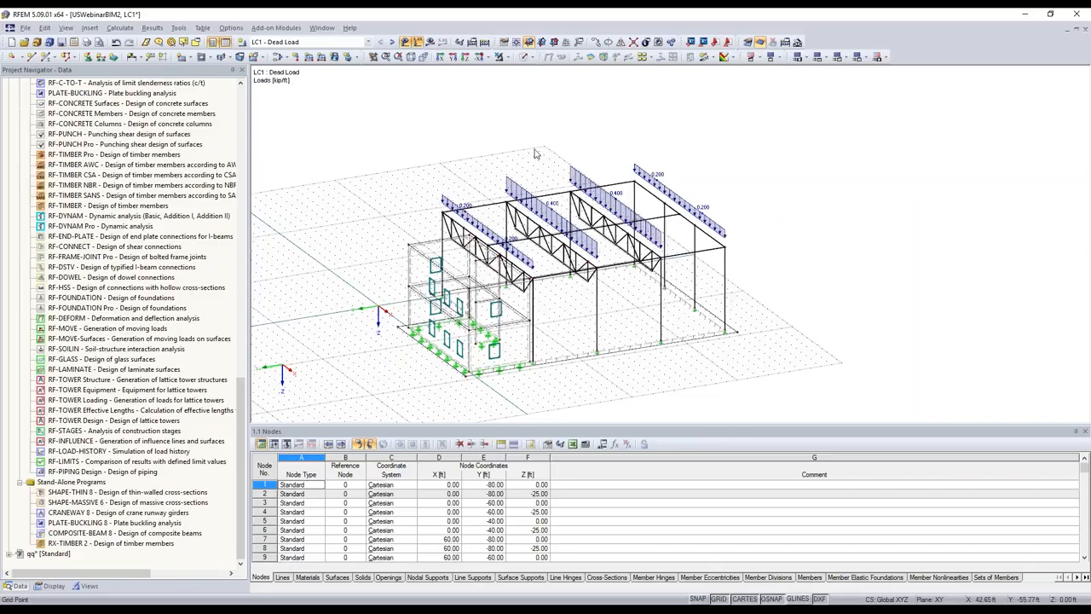
Step: Set up a new single member of type Tension with the AISC round bar cross-section RB 1 in Steel A992
ctrl+middle_drag(535, 153, 650, 321)
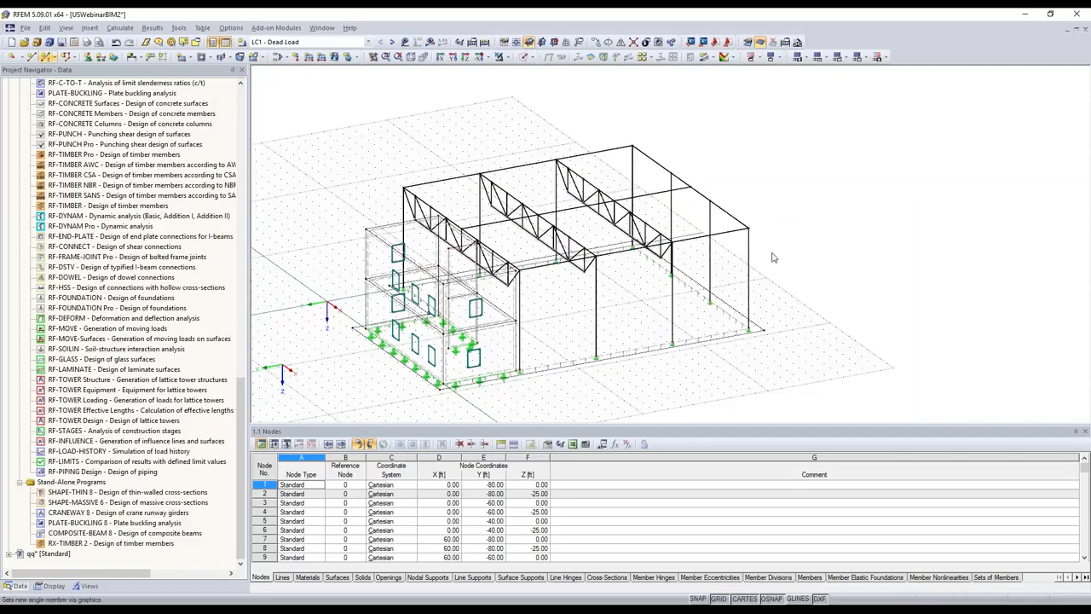
click(636, 209)
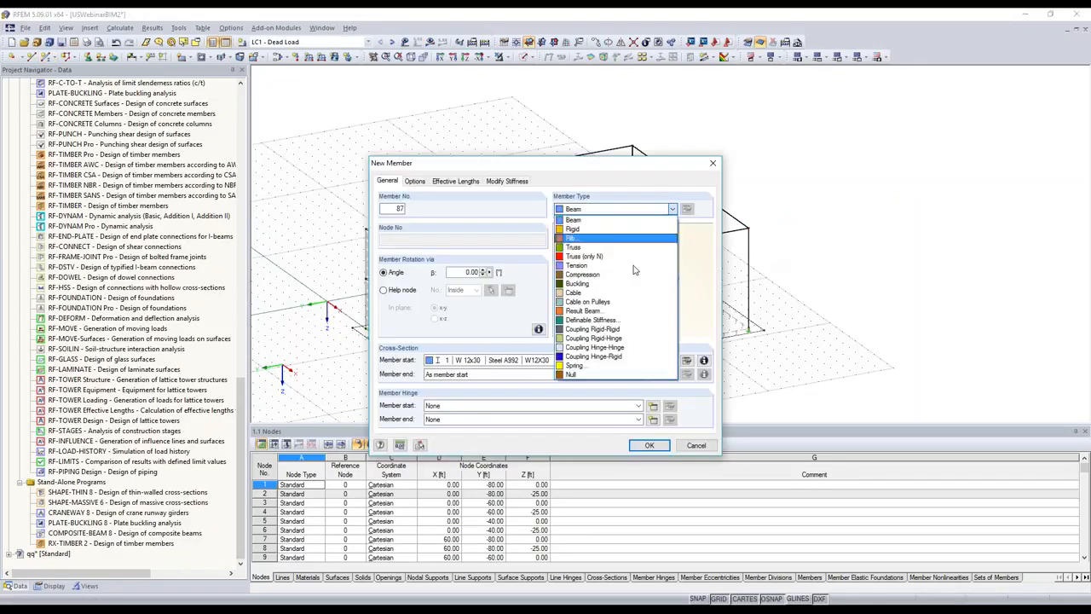
click(634, 266)
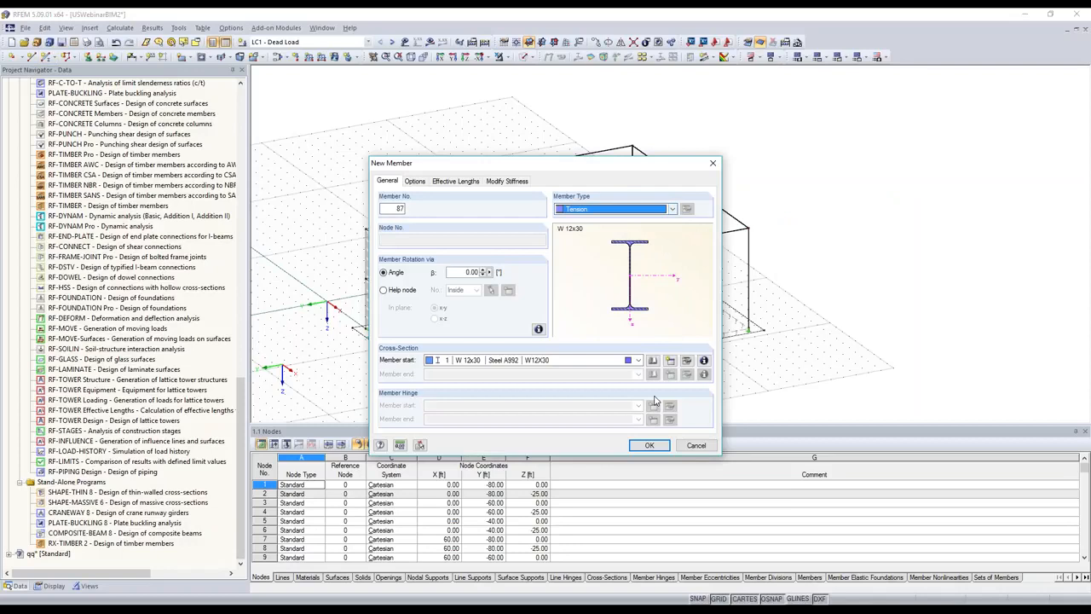
click(670, 360)
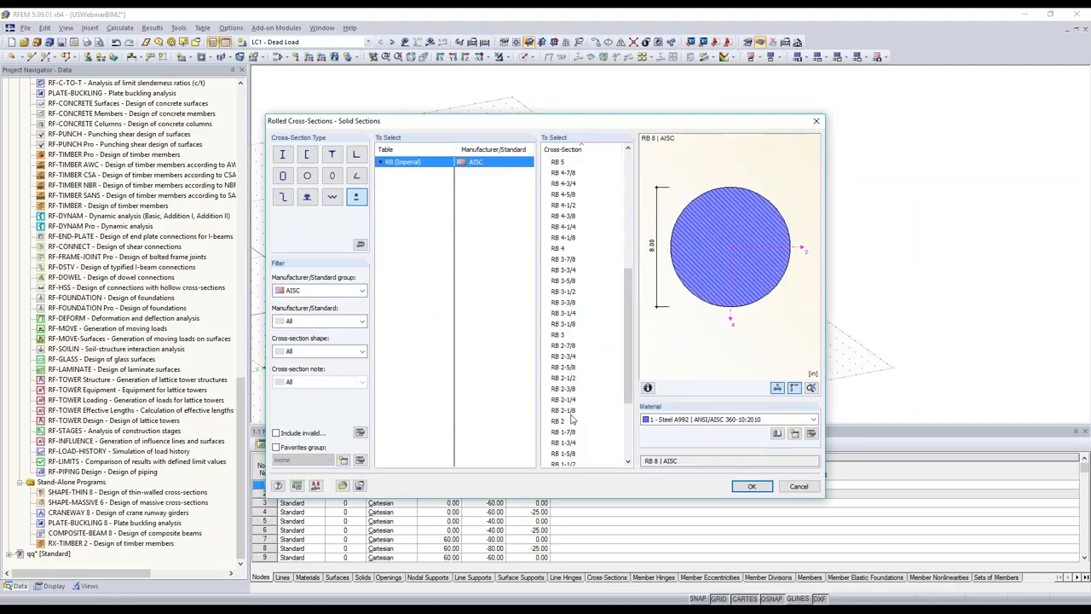
scroll(571, 417, down, 3)
click(562, 410)
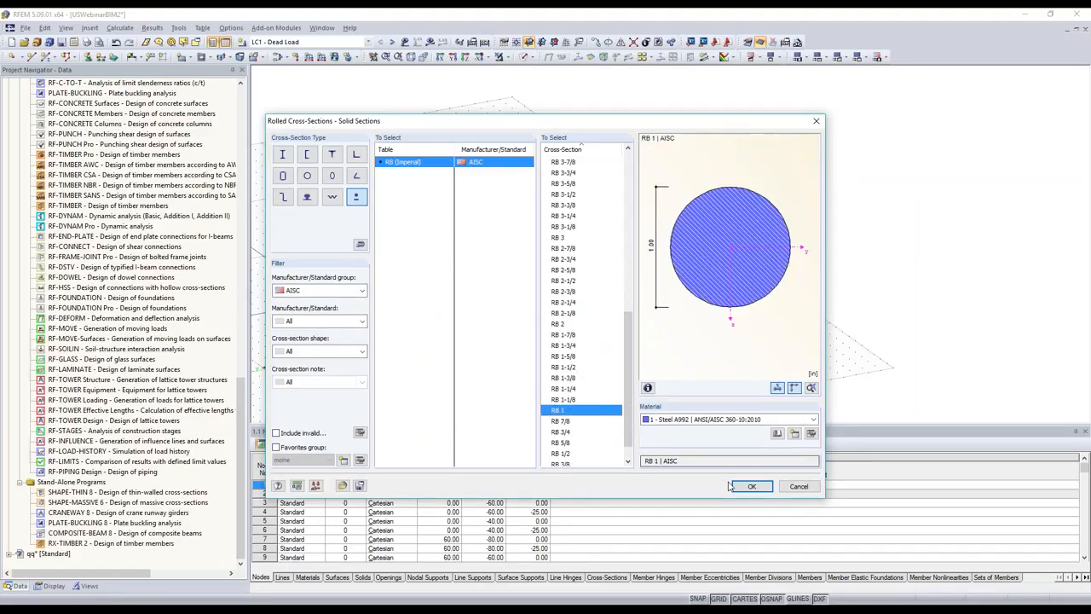
click(742, 486)
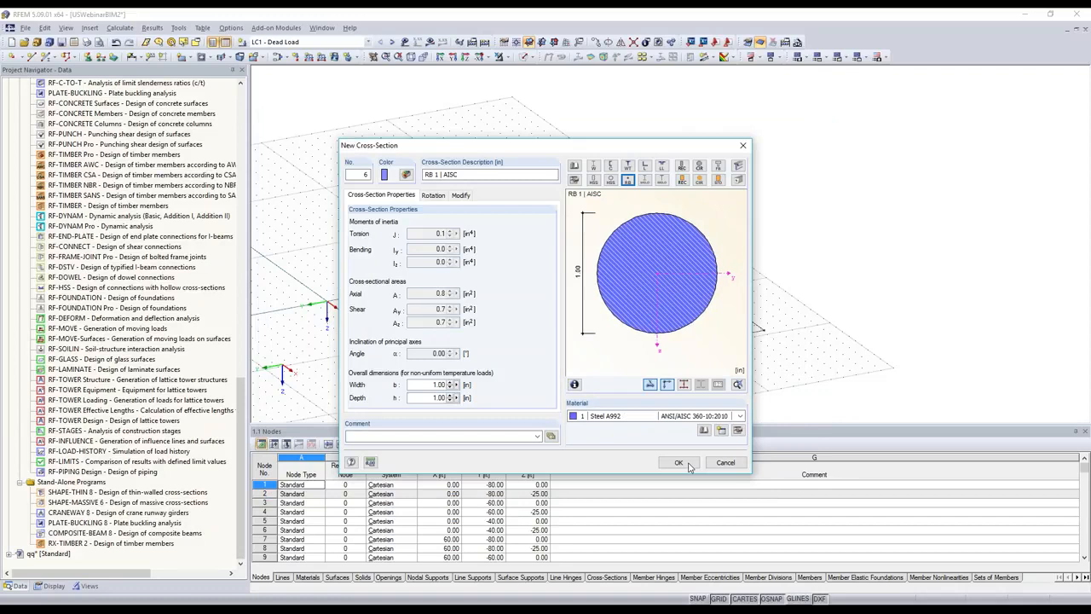
click(680, 463)
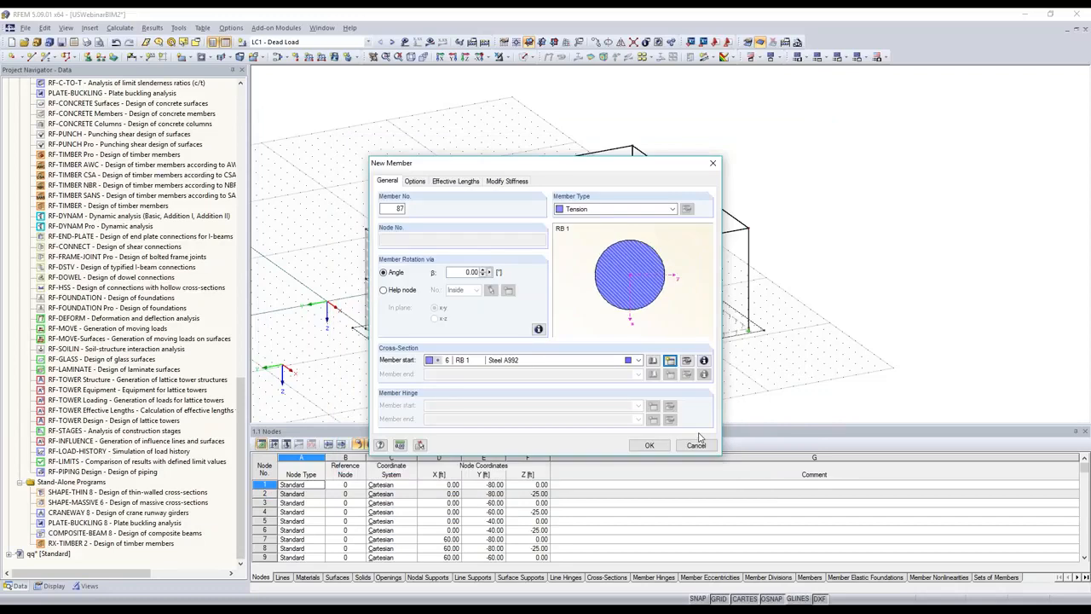
click(649, 445)
Step: Draw two crossing tension members in the near side wall bay between the second and third truss frames
click(596, 358)
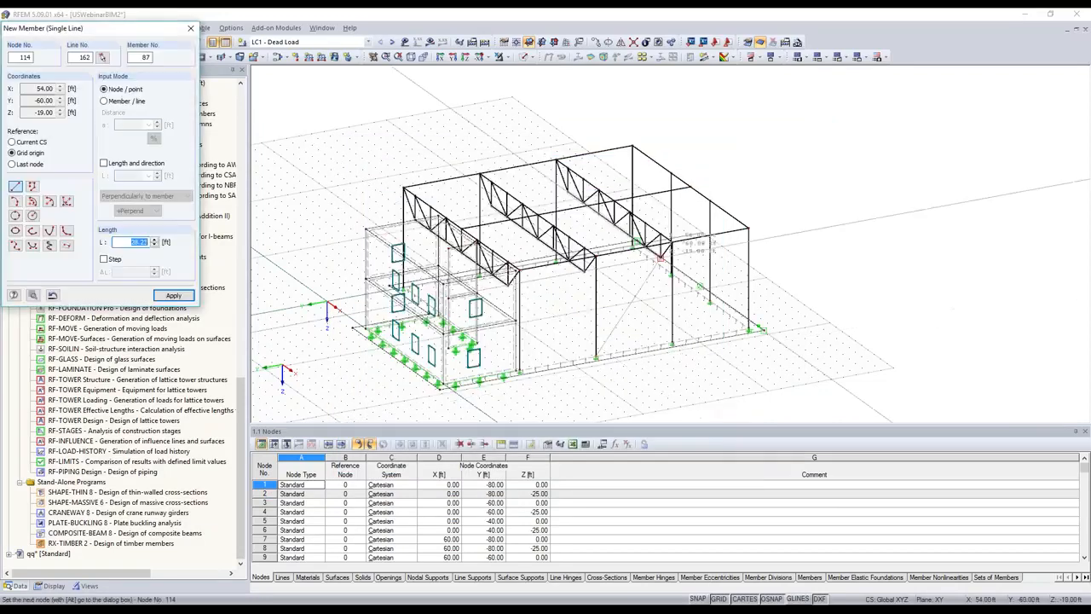
click(671, 242)
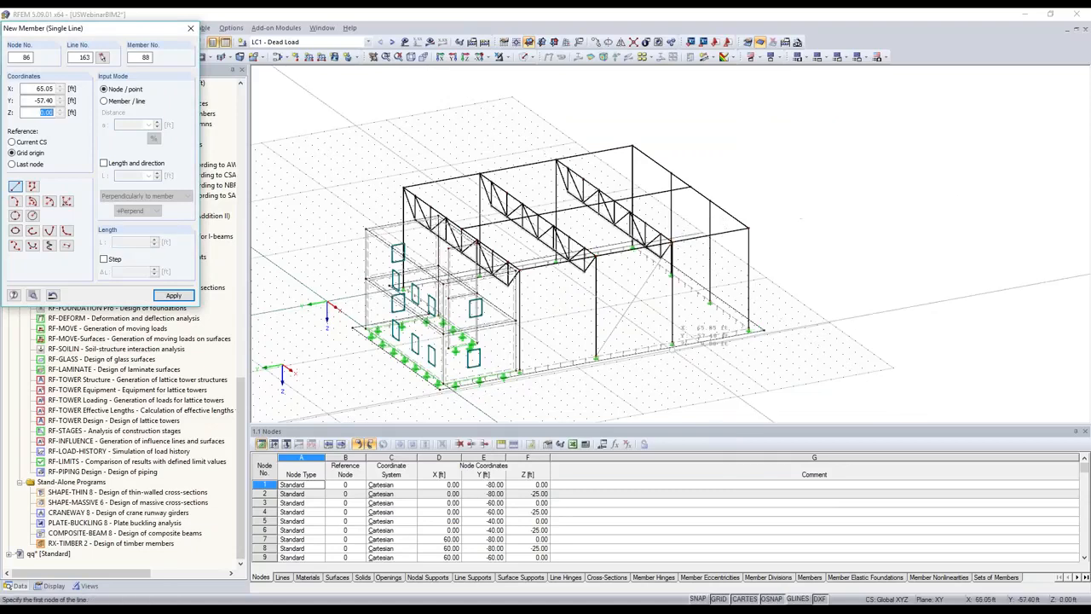
click(672, 344)
click(596, 255)
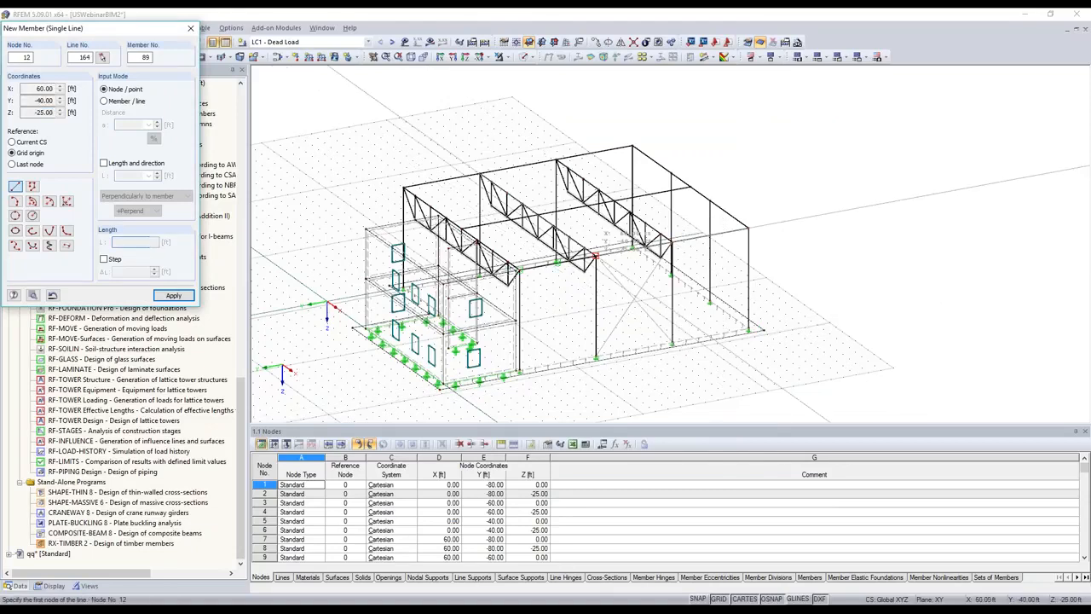
Step: Draw two crossing tension members in the near half of the roof bay between the second and third trusses
click(599, 189)
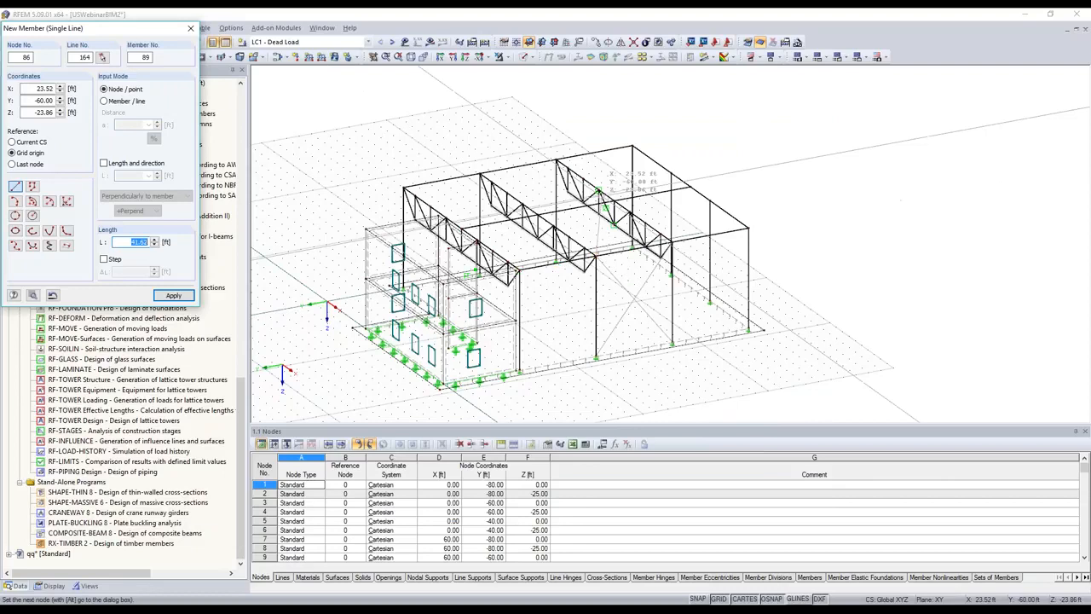
click(613, 201)
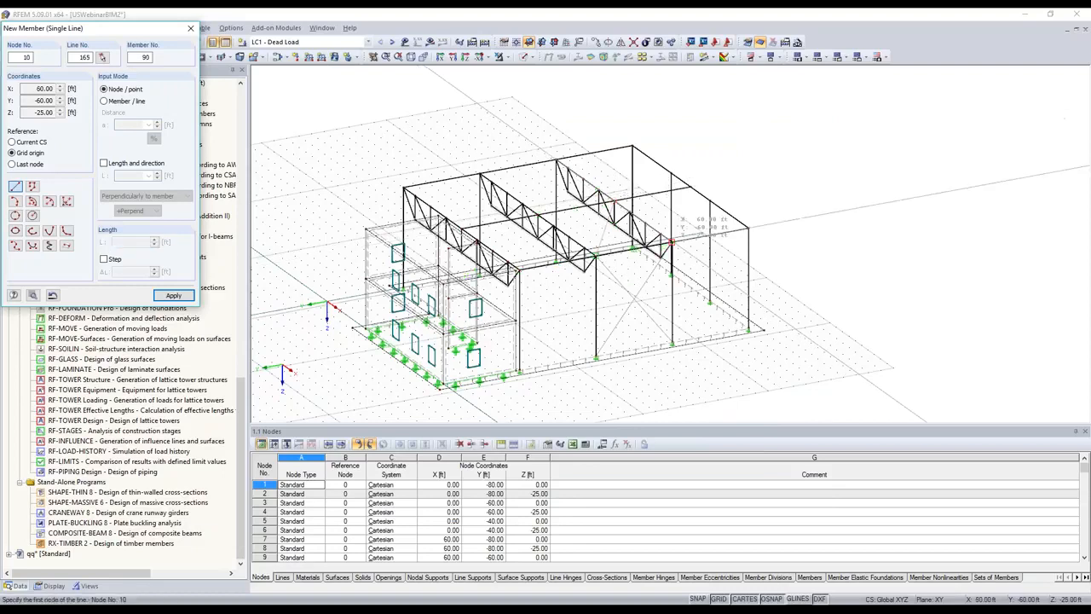
click(538, 215)
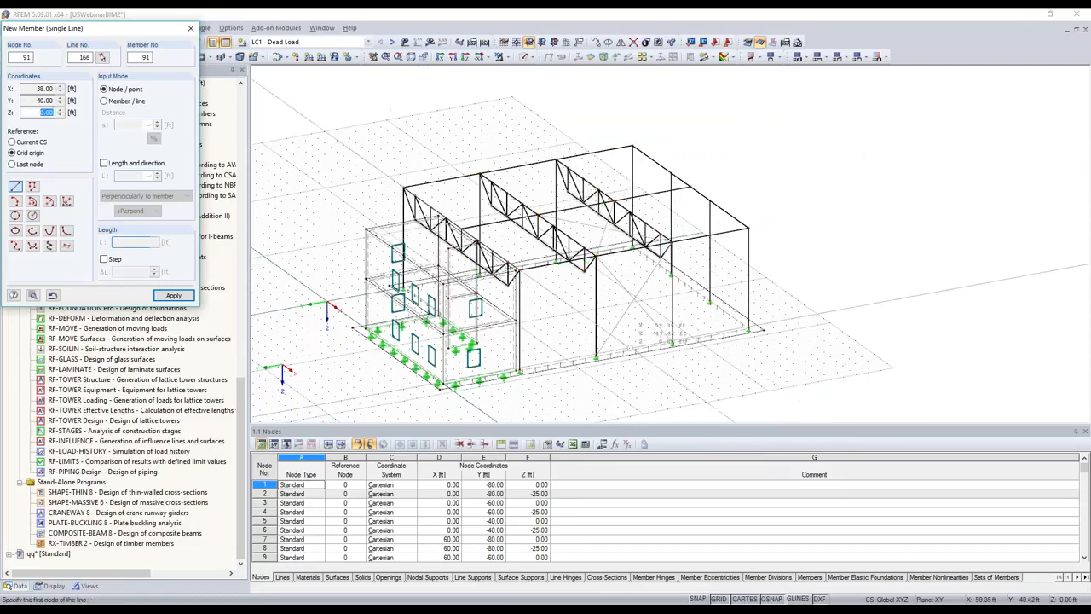
key(Escape)
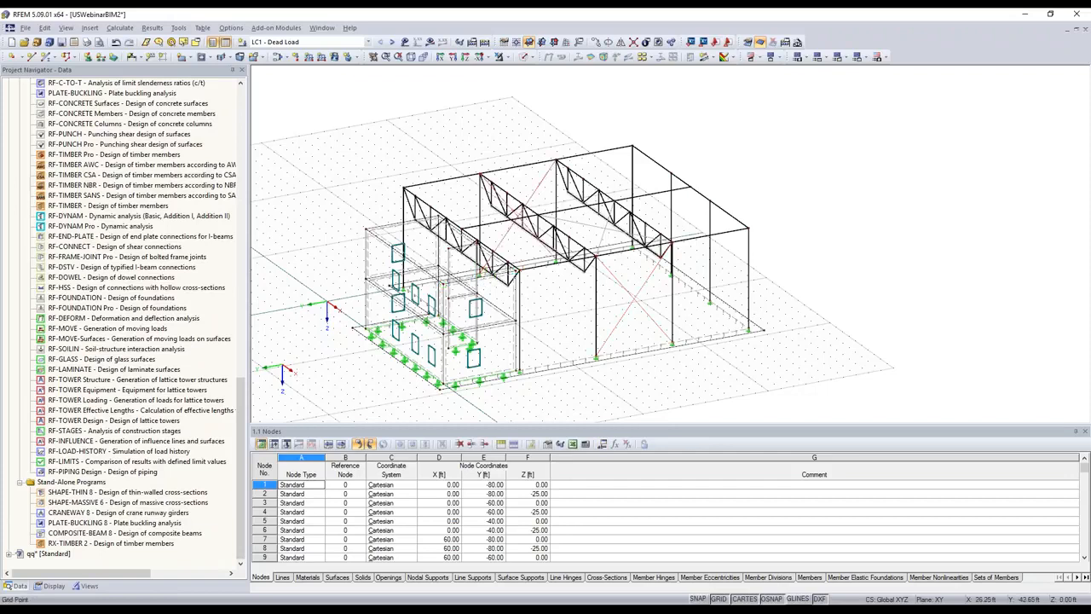
Step: Copy the wall X-bracing to the opposite side wall and the roof X-bracing to the other half of the same roof bay
ctrl+middle_drag(541, 310, 606, 262)
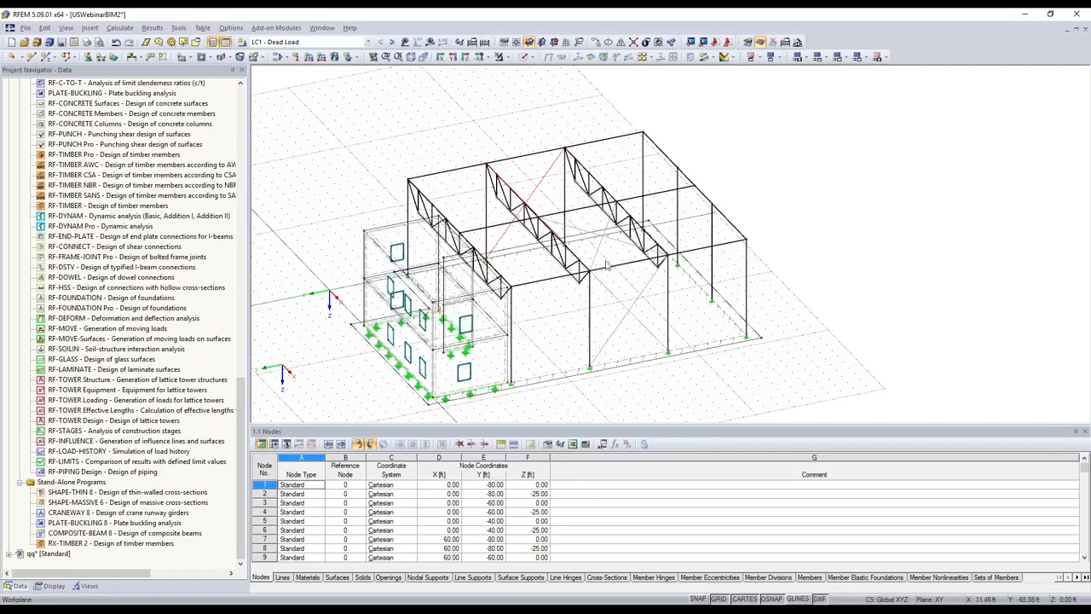
scroll(606, 266, up, 3)
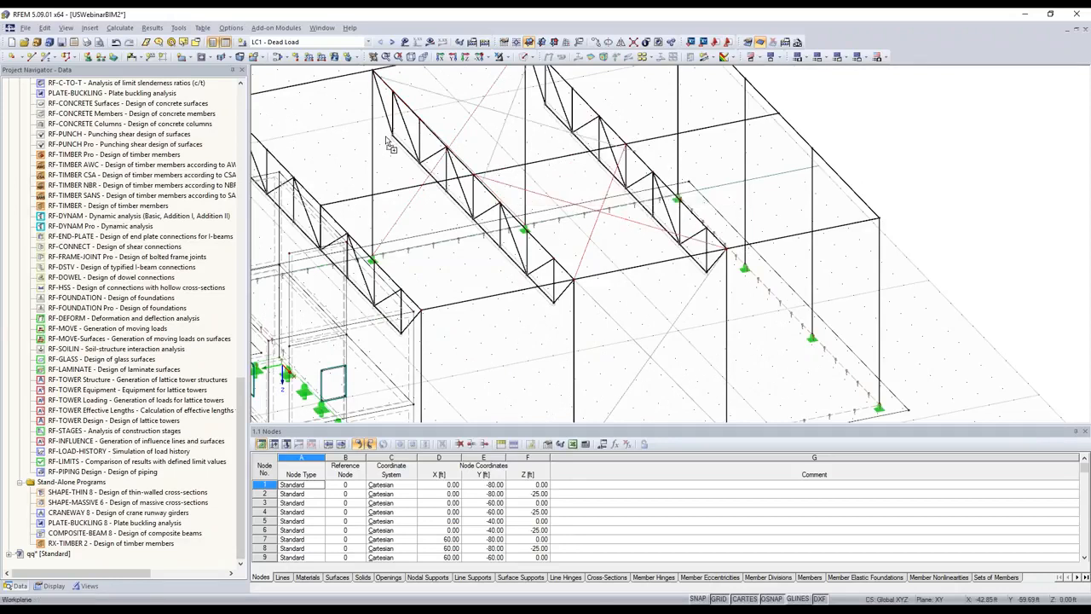
ctrl+drag(386, 137, 384, 136)
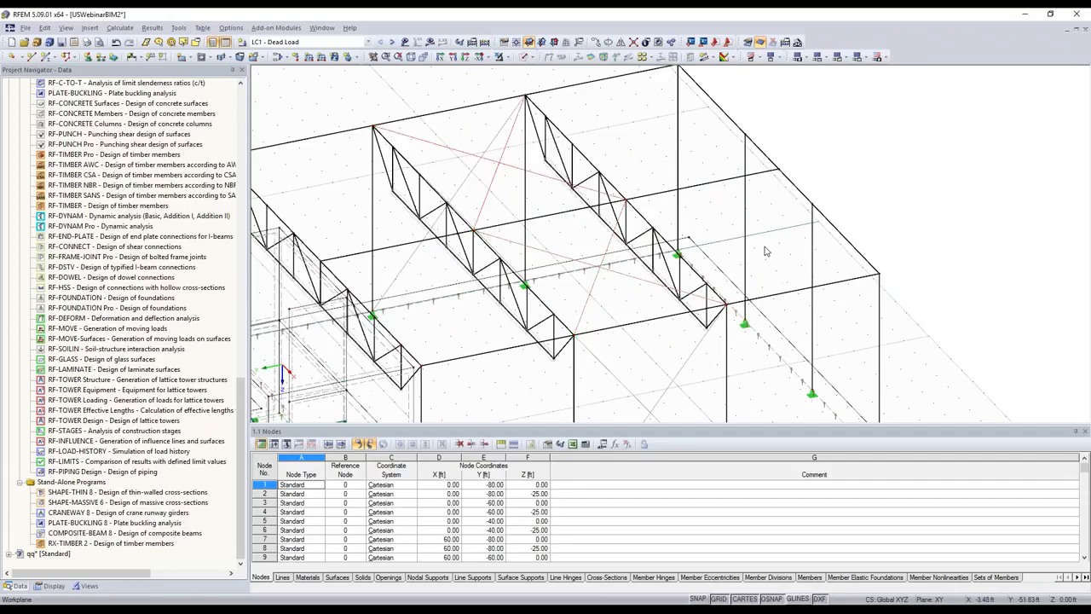
scroll(475, 285, down, 3)
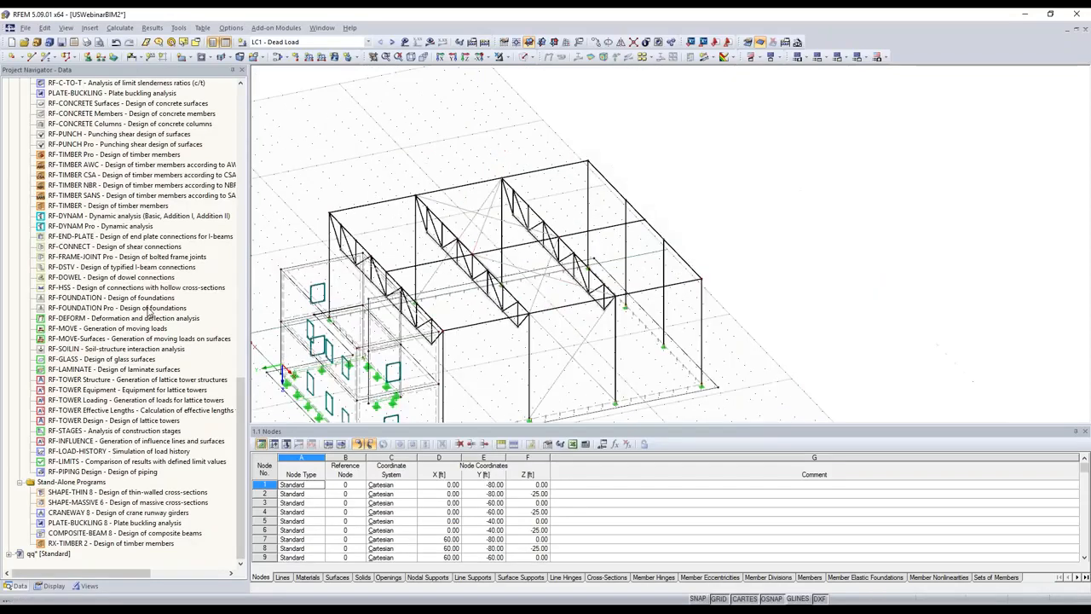
Step: Open the RF-STEEL AISC module and add result combination RC1, Section 2.3 (LRFD), to the ultimate limit state design
scroll(149, 312, up, 15)
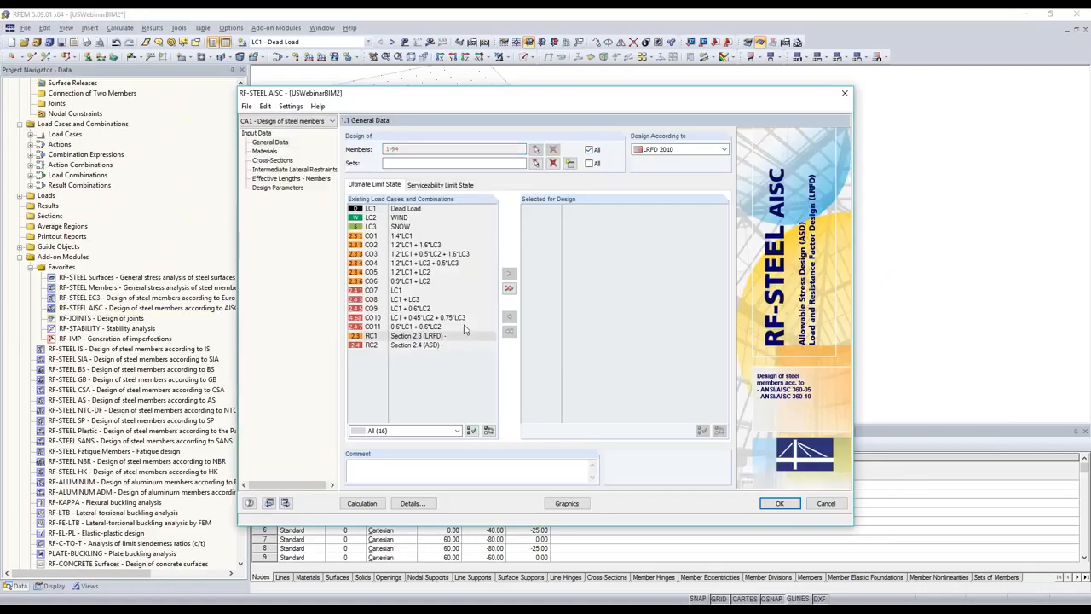
double_click(465, 333)
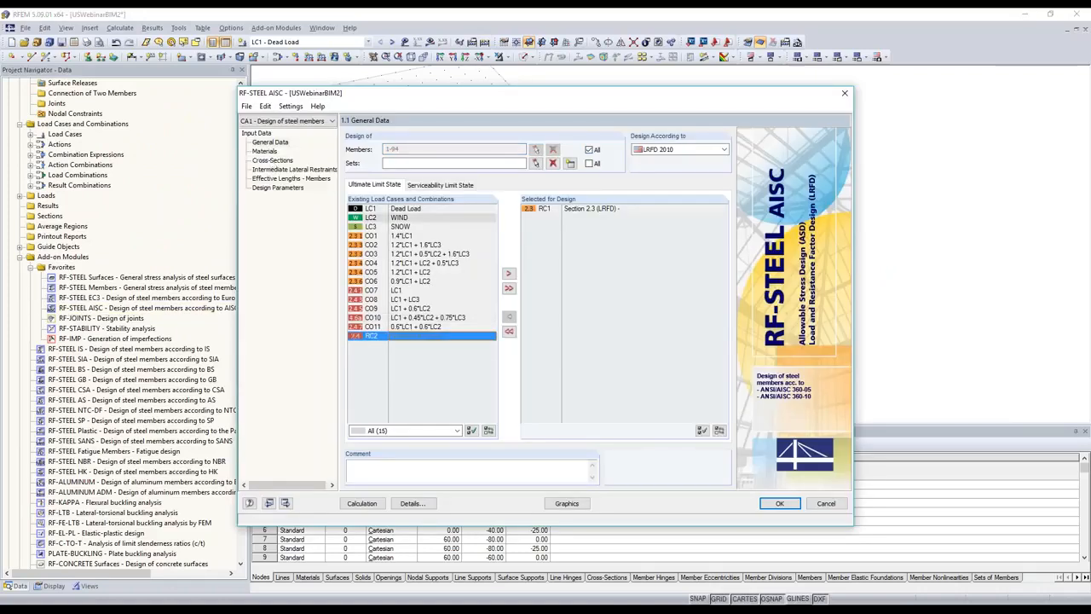
Step: Set the Optimize option of cross-sections 1 to 5 to From Current Row, leaving the round bar out
click(273, 160)
click(624, 162)
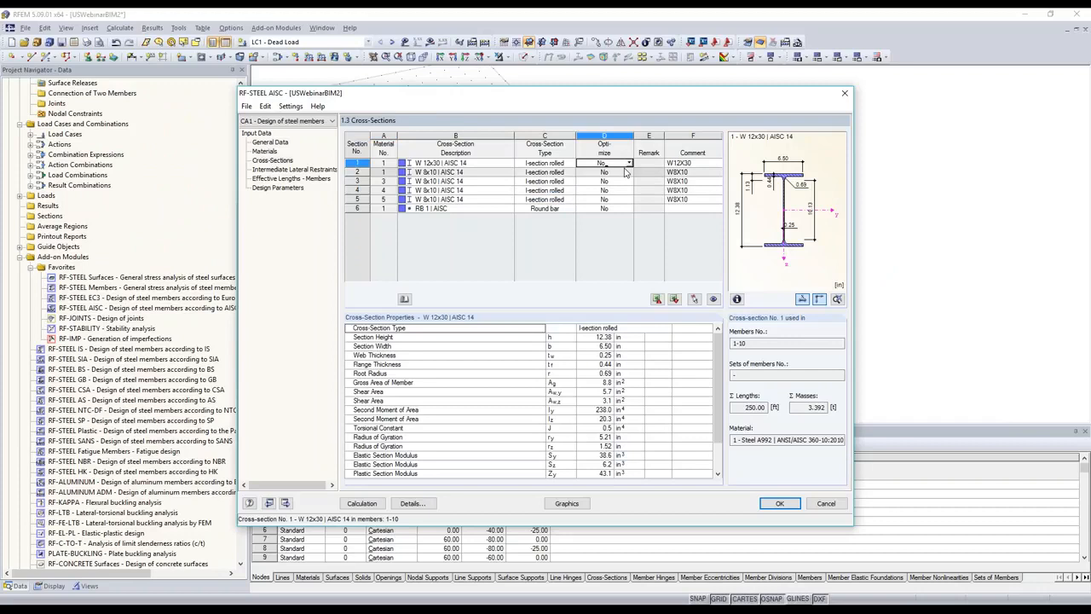
click(629, 163)
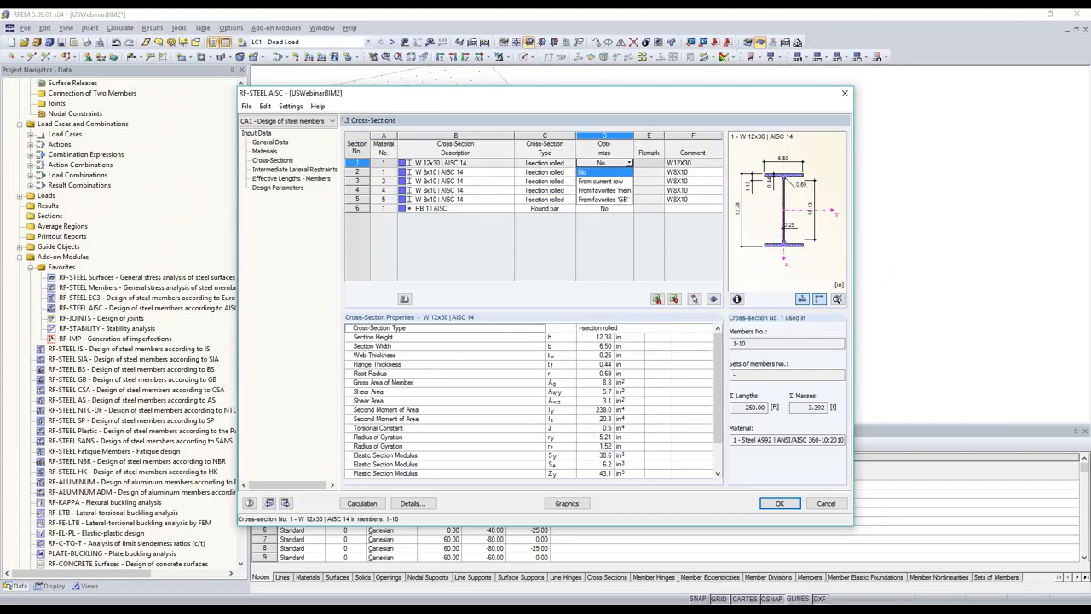
click(607, 181)
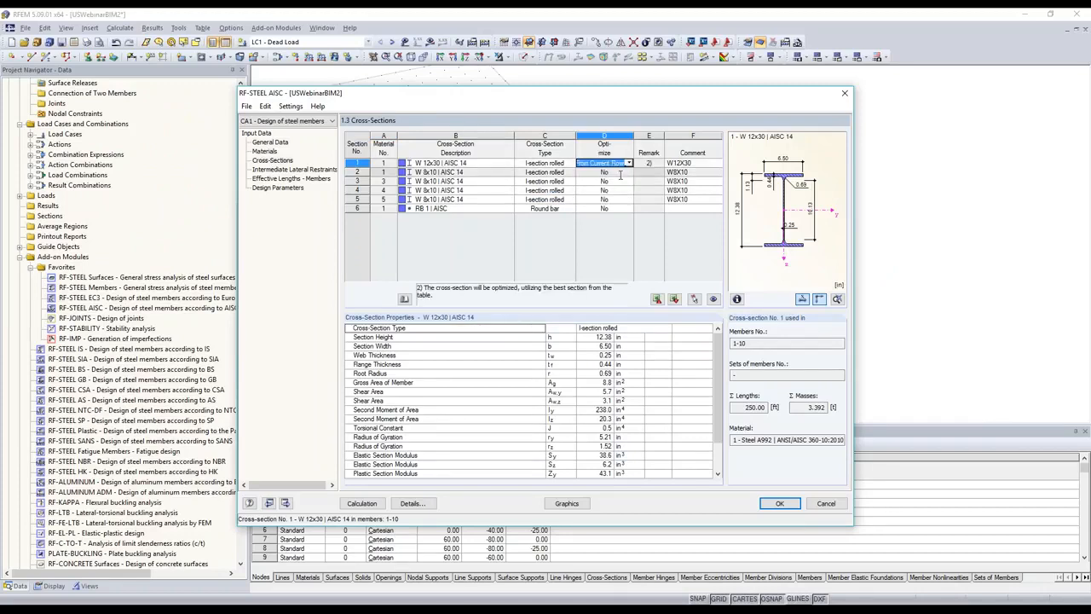
click(620, 172)
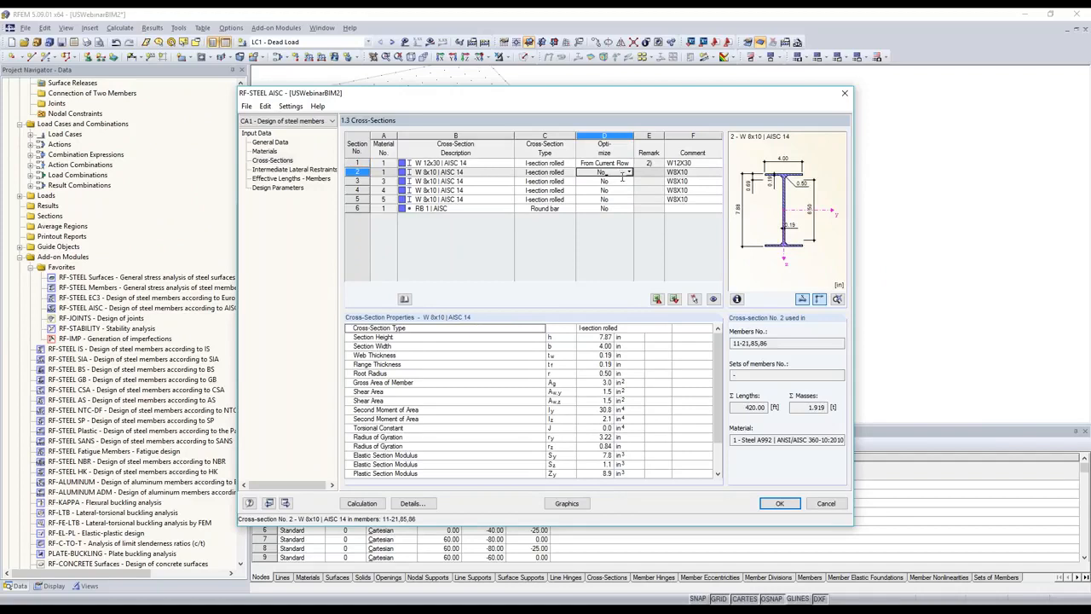
key(f)
key(Down)
key(f)
key(Down)
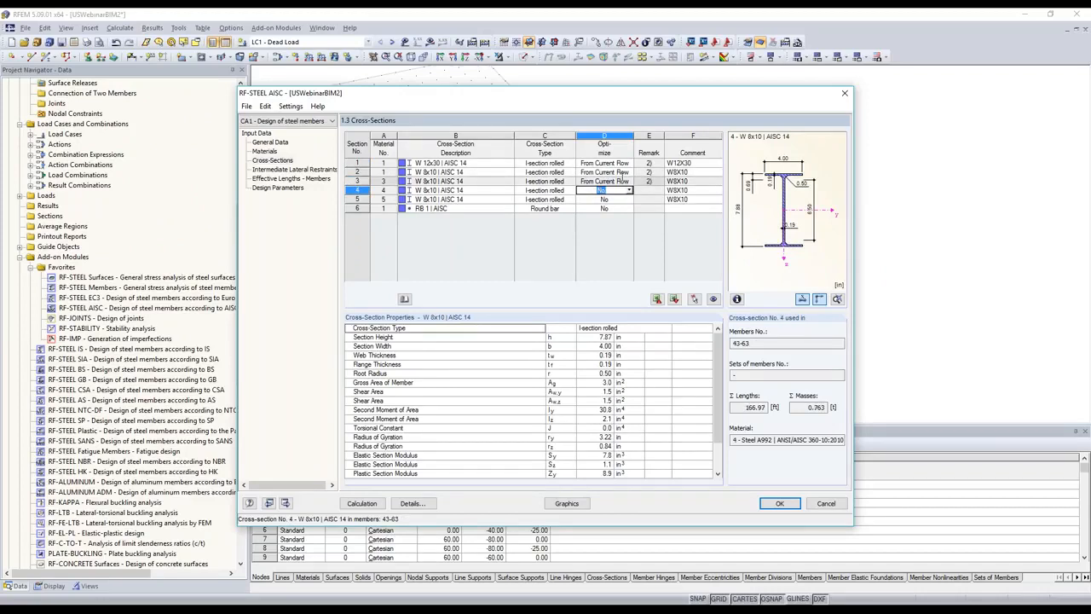
key(f)
key(Down)
key(f)
key(Down)
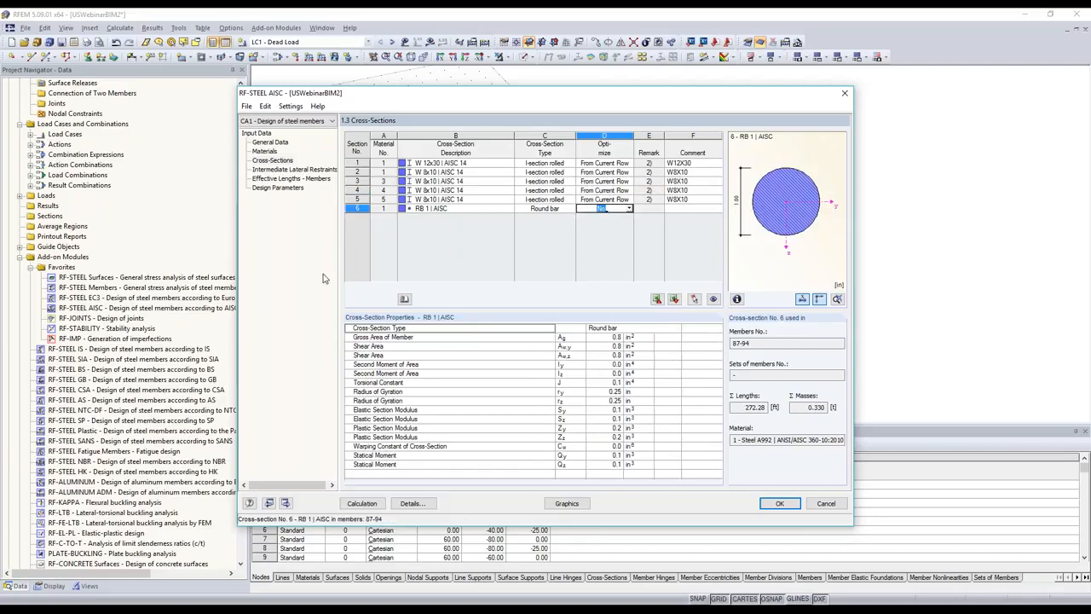
Step: Run the RF-STEEL AISC calculation and export all optimized cross-sections to RFEM, accepting the deletion of results, then close the module
click(358, 507)
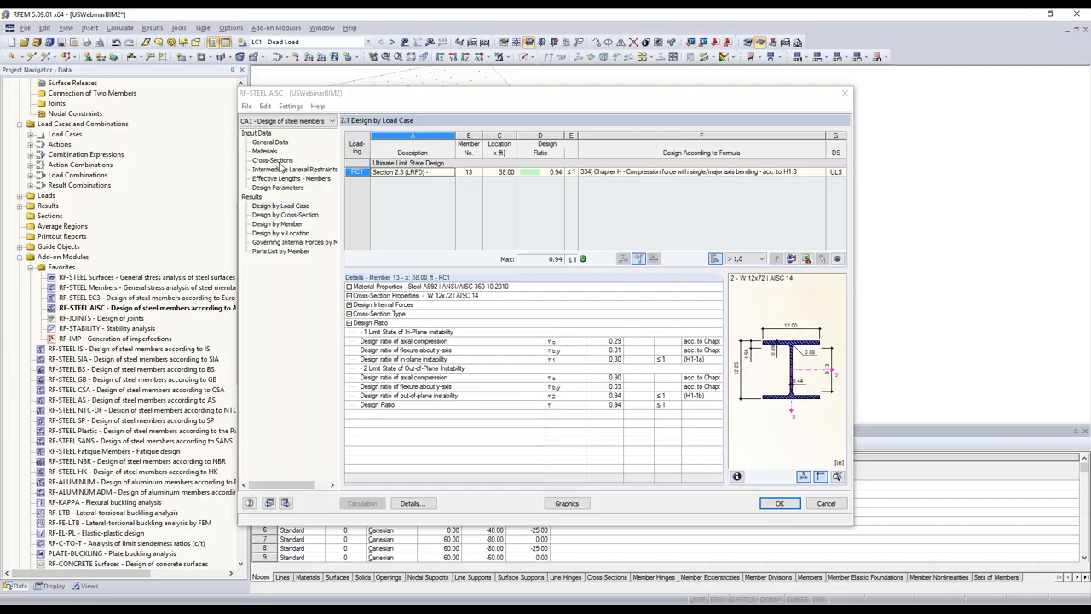
click(273, 161)
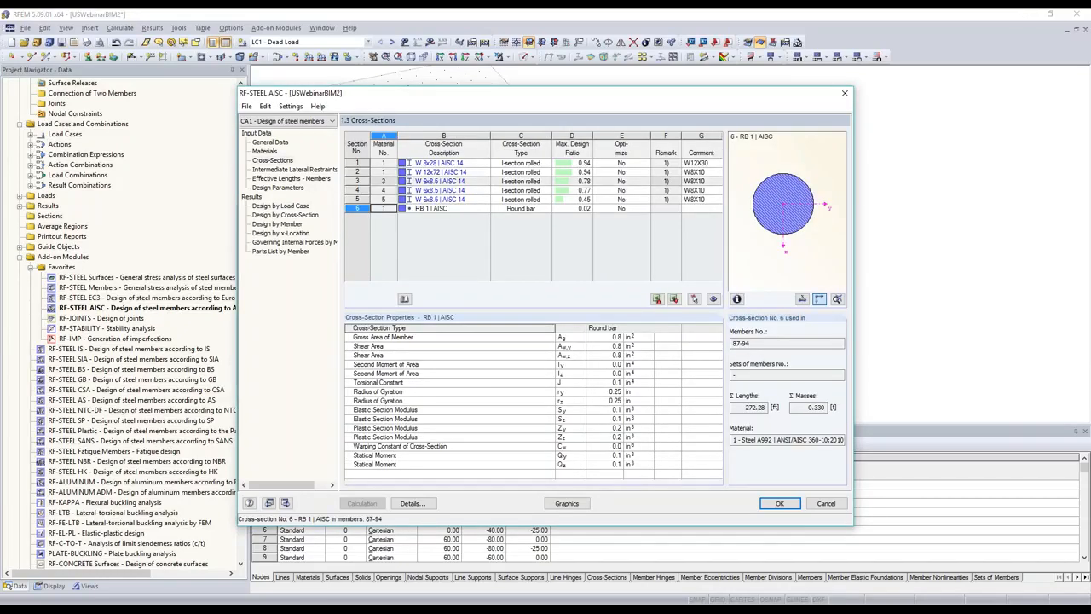
right_click(475, 181)
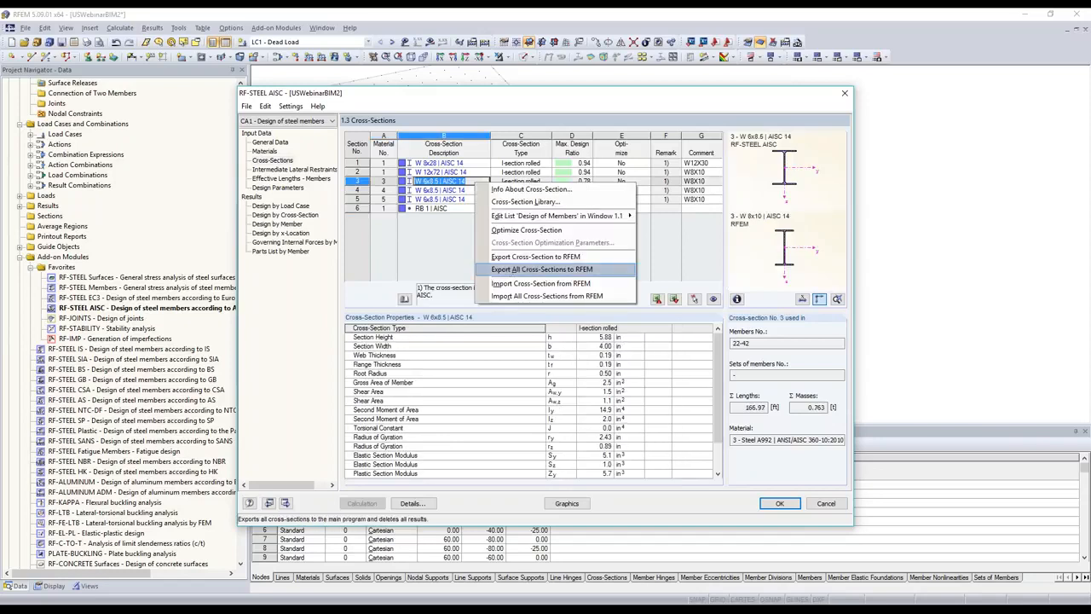
click(514, 271)
click(526, 329)
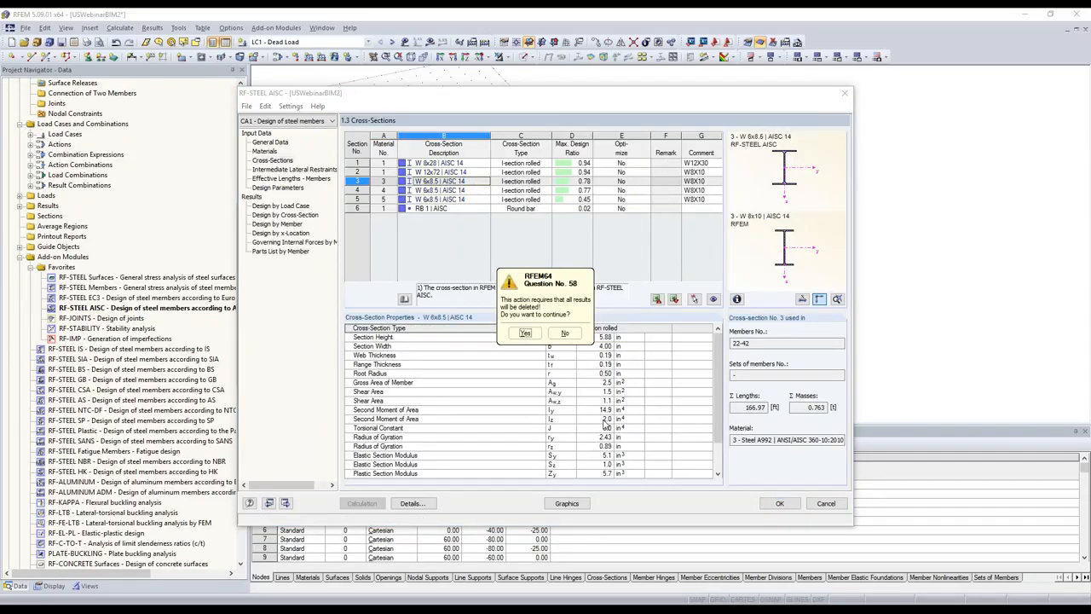
click(526, 333)
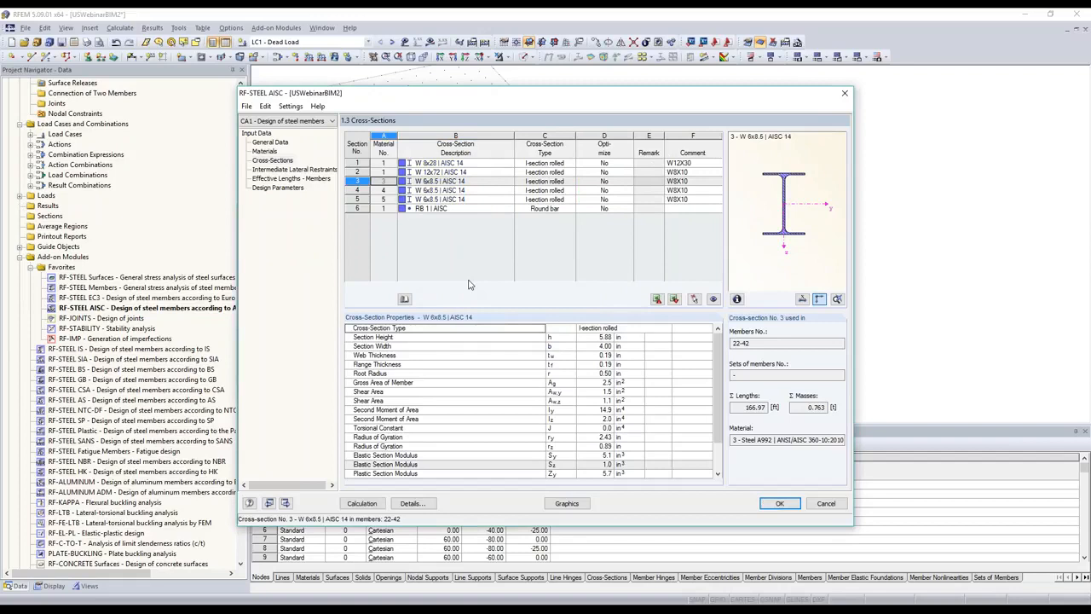
key(Return)
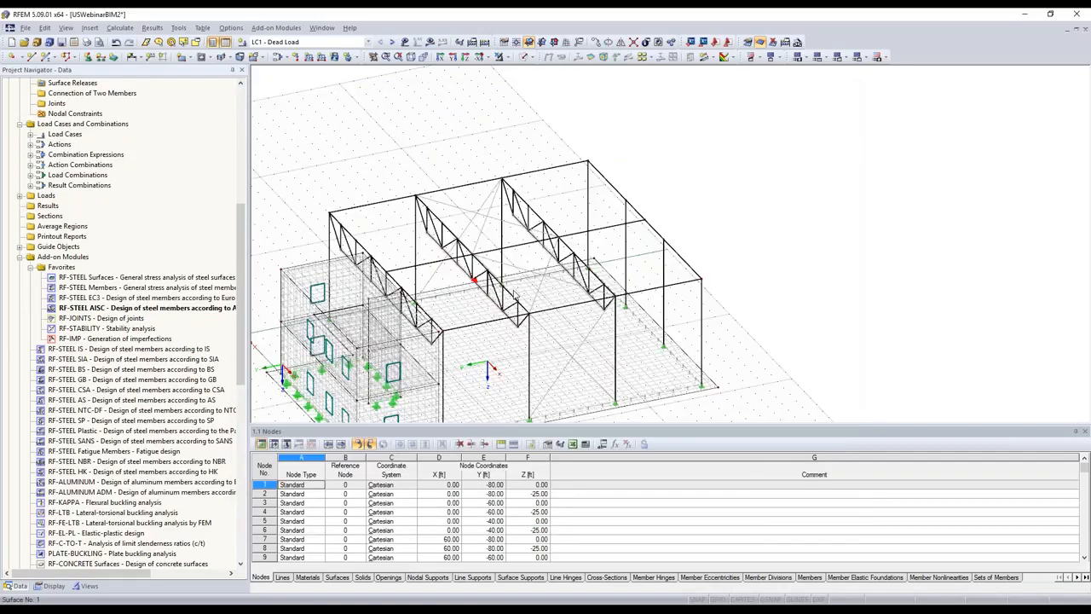
Step: Switch to Revit and turn off Import results in the Dlubal Link import settings
middle_drag(496, 333, 515, 294)
ctrl+middle_drag(554, 339, 632, 305)
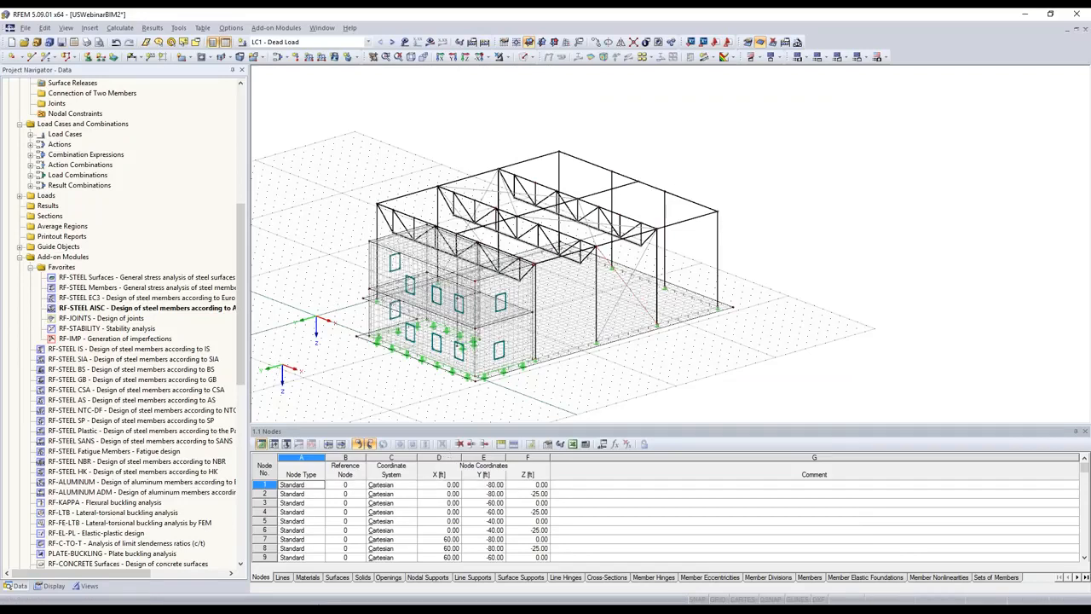
mouse_move(304, 610)
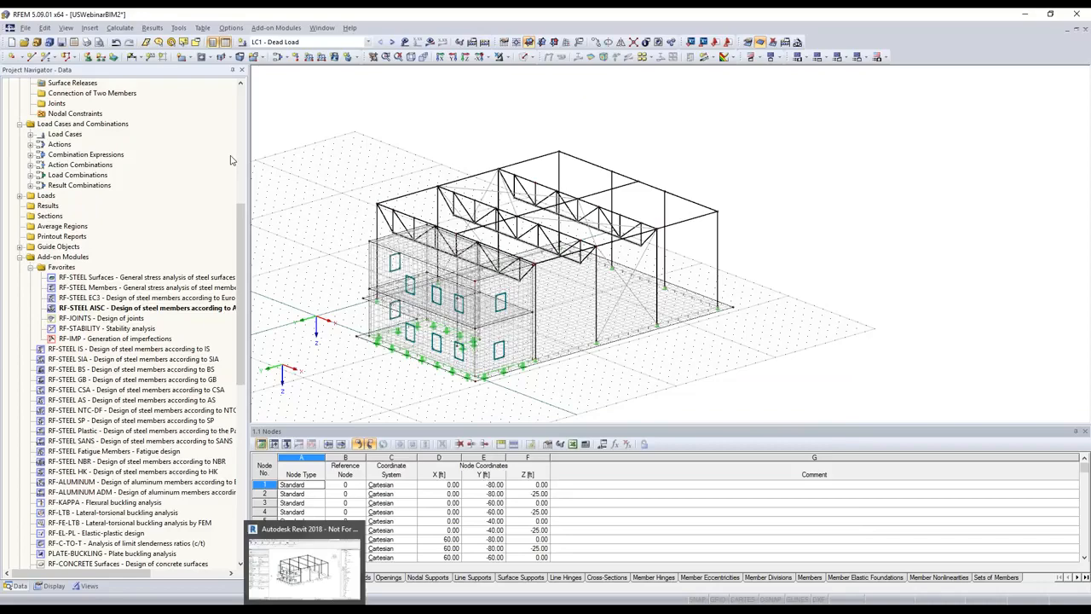
click(304, 565)
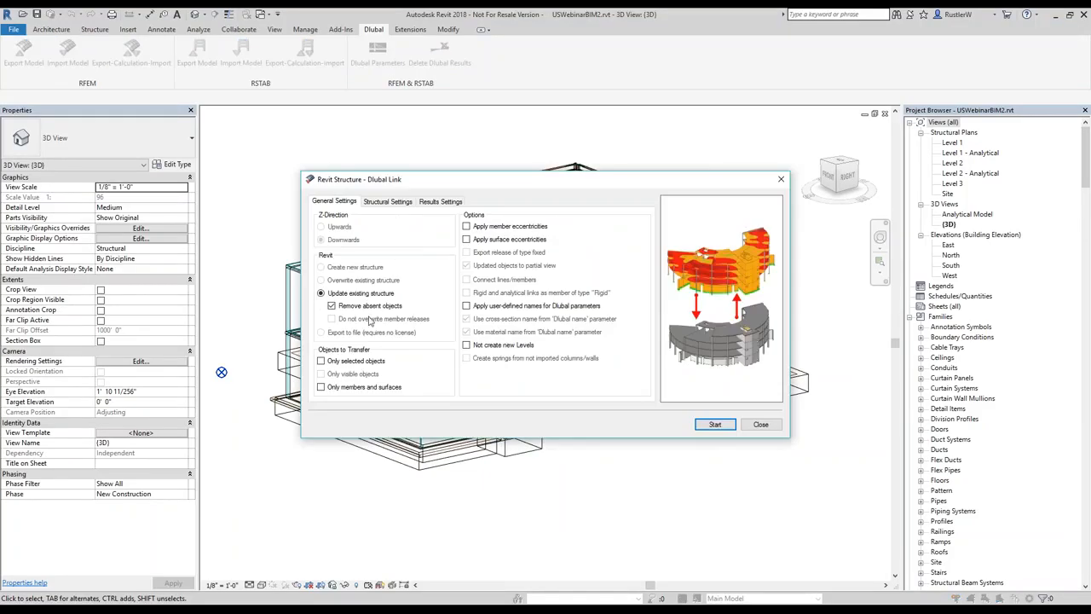
click(388, 202)
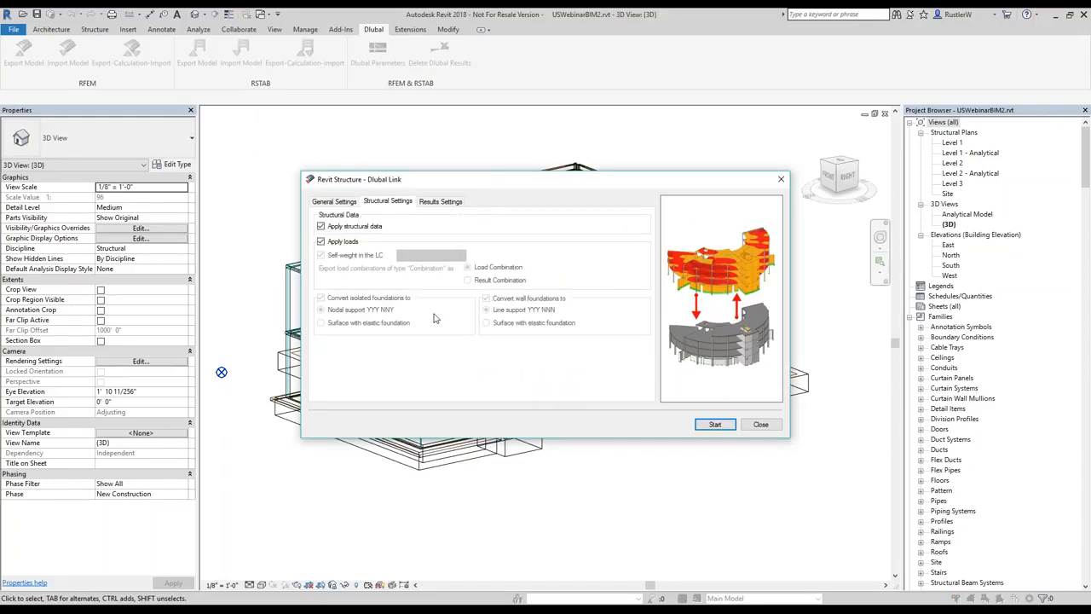
click(441, 202)
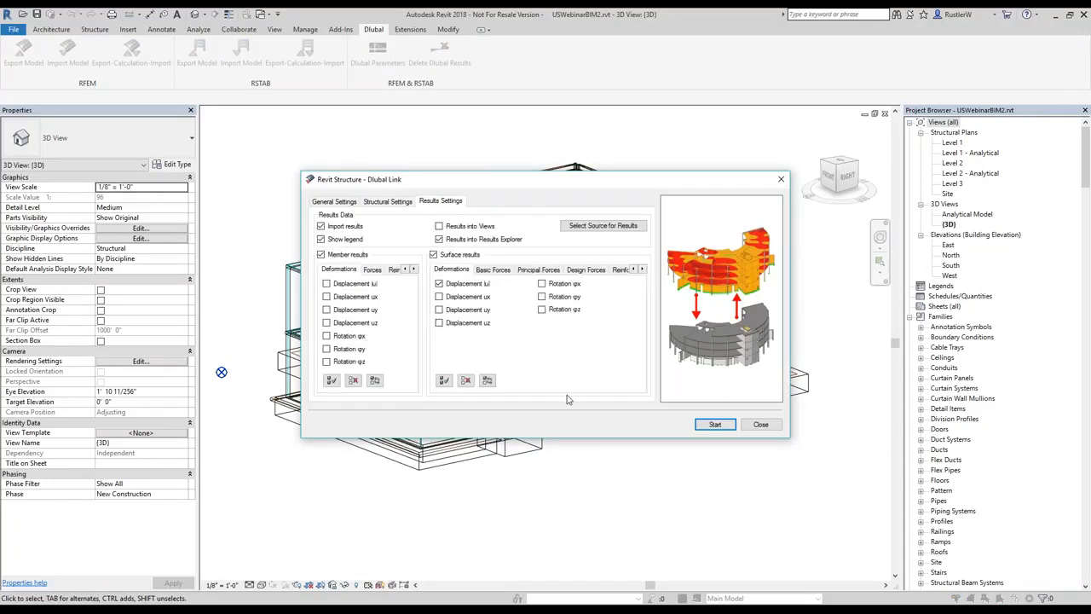
click(322, 226)
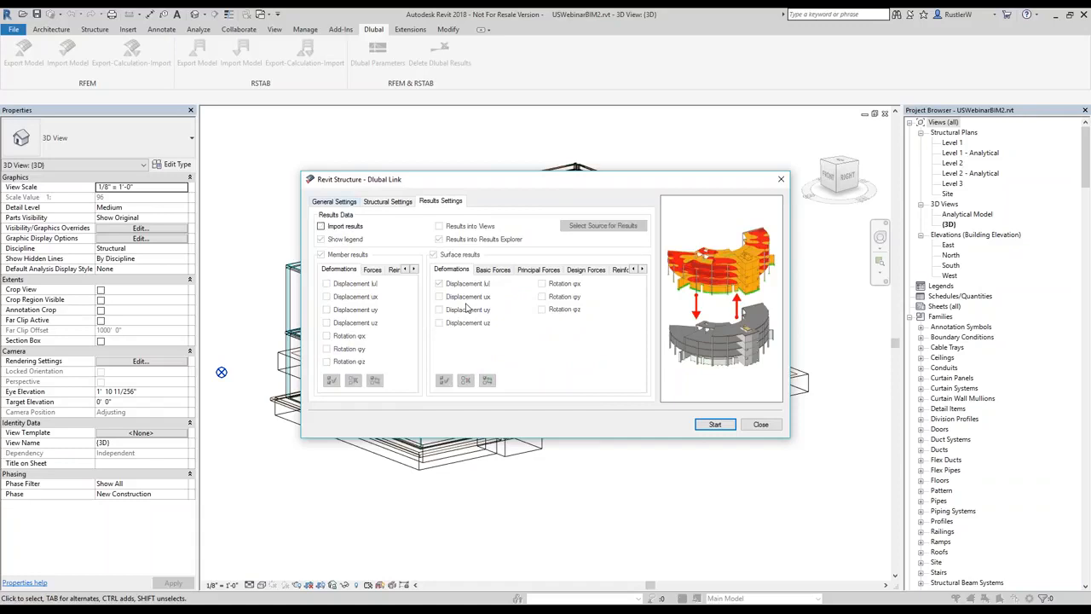
click(334, 202)
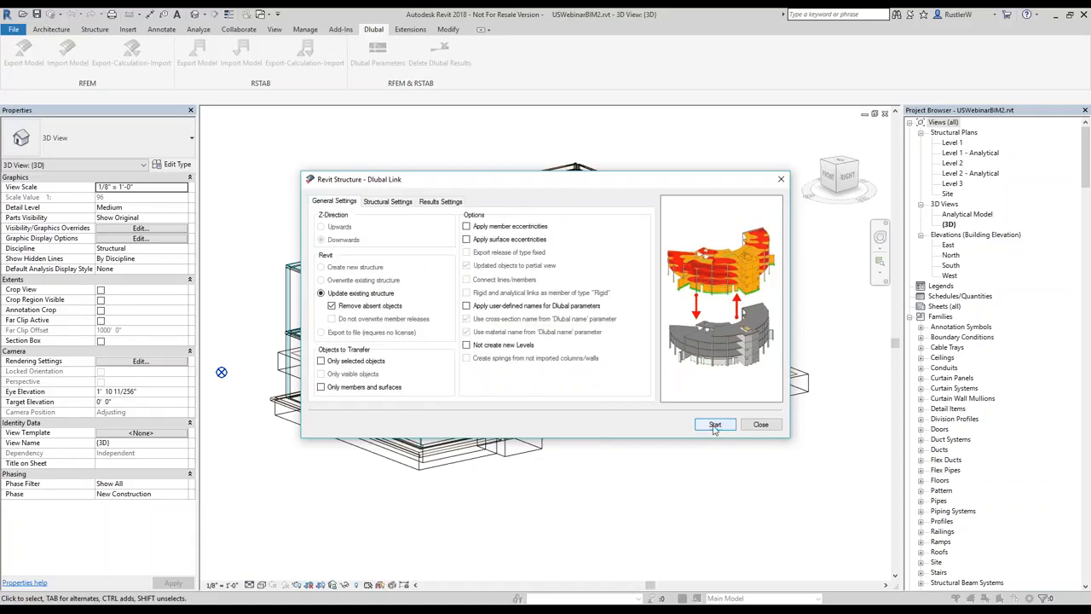
Step: Import the USWebinarBIM2 model from RFEM into Revit and close the report on ignored objects
click(714, 426)
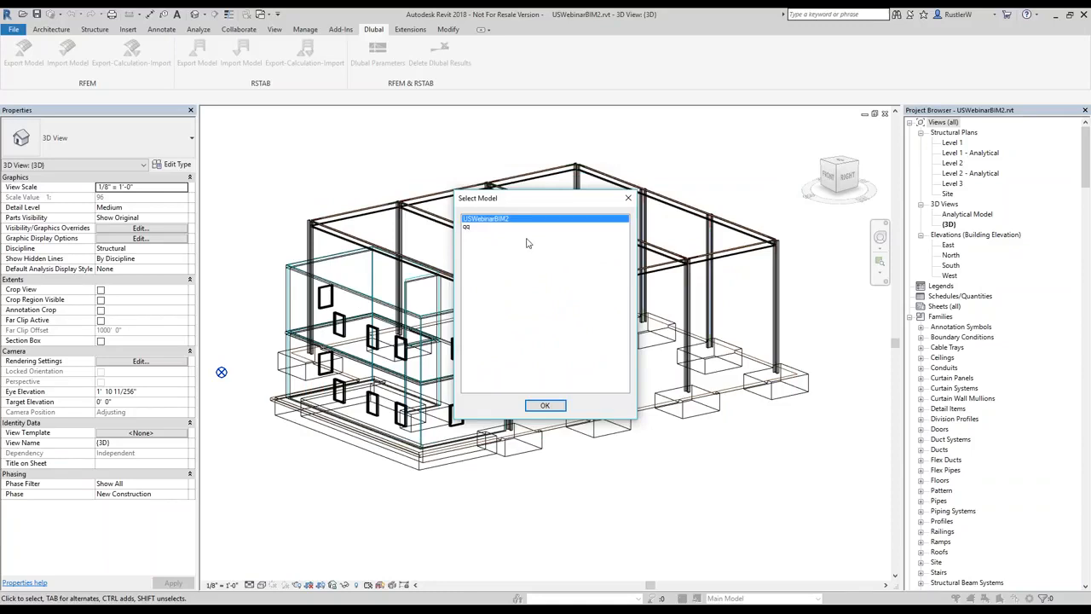
click(545, 405)
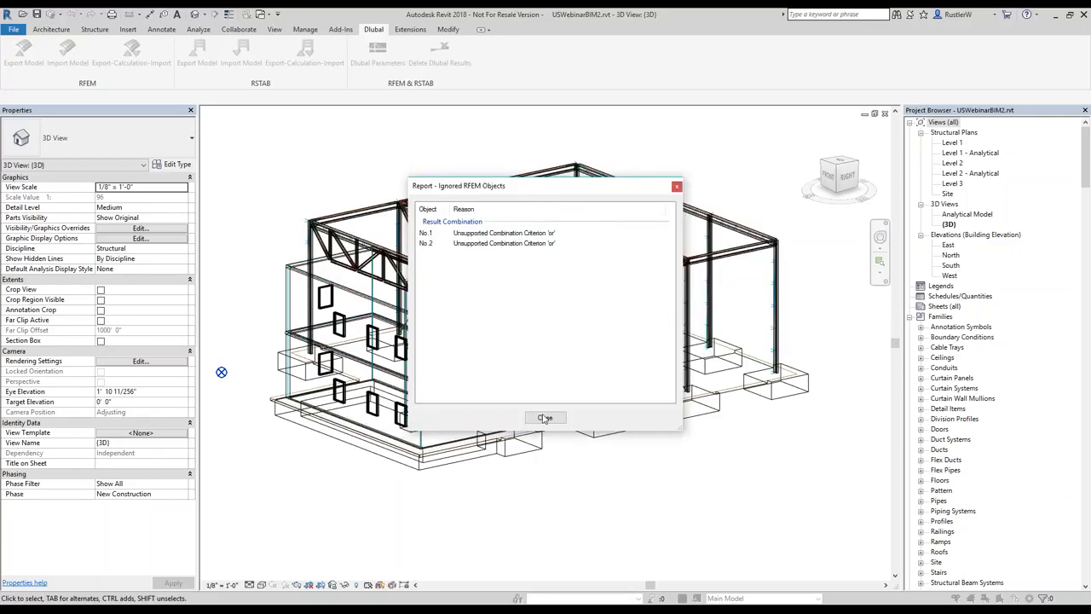
click(545, 418)
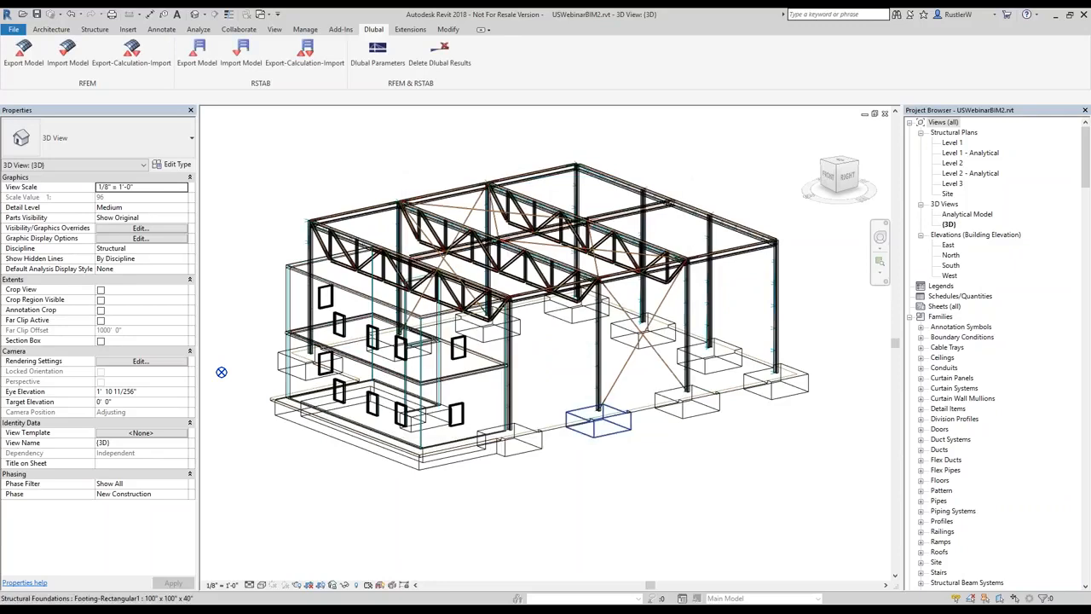
Step: Examine the updated Revit structure from several angles, including the trusses, tension bracing and column footings
shift+middle_drag(598, 422, 644, 453)
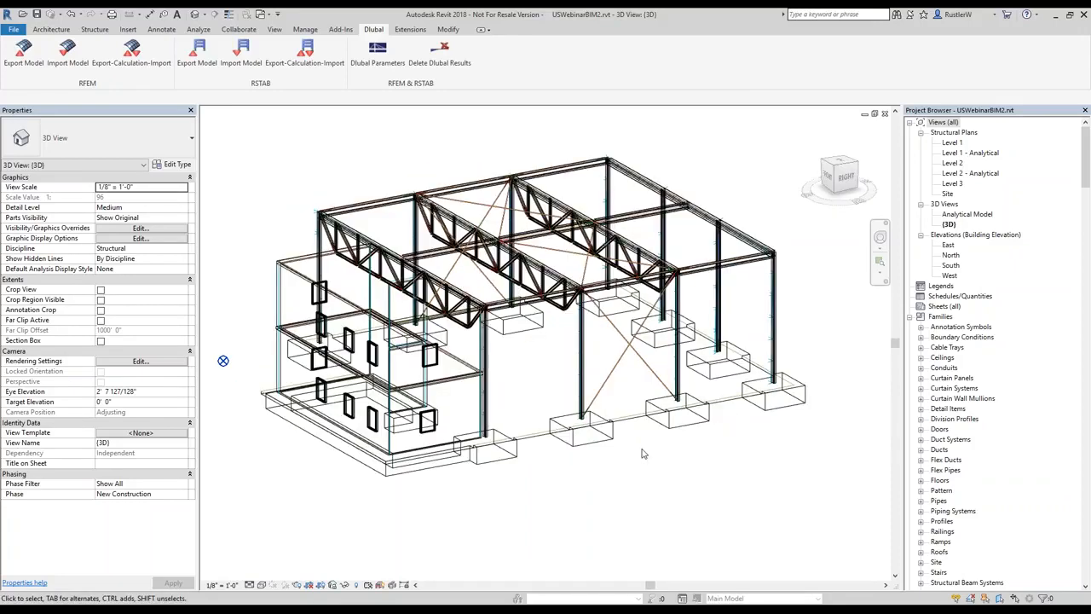
scroll(644, 454, up, 2)
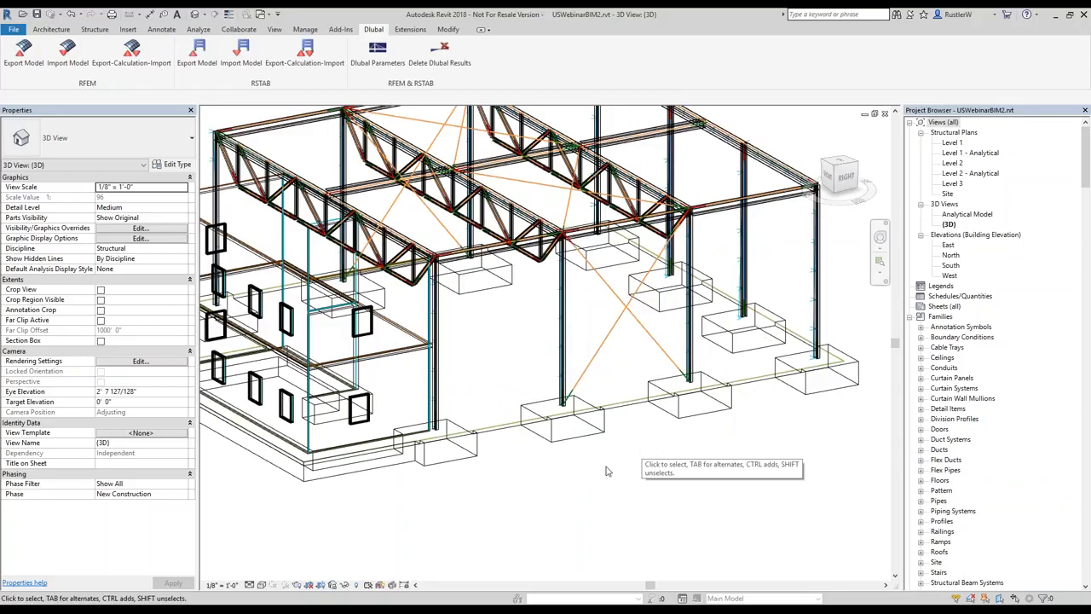
scroll(607, 470, down, 3)
shift+middle_drag(606, 471, 580, 460)
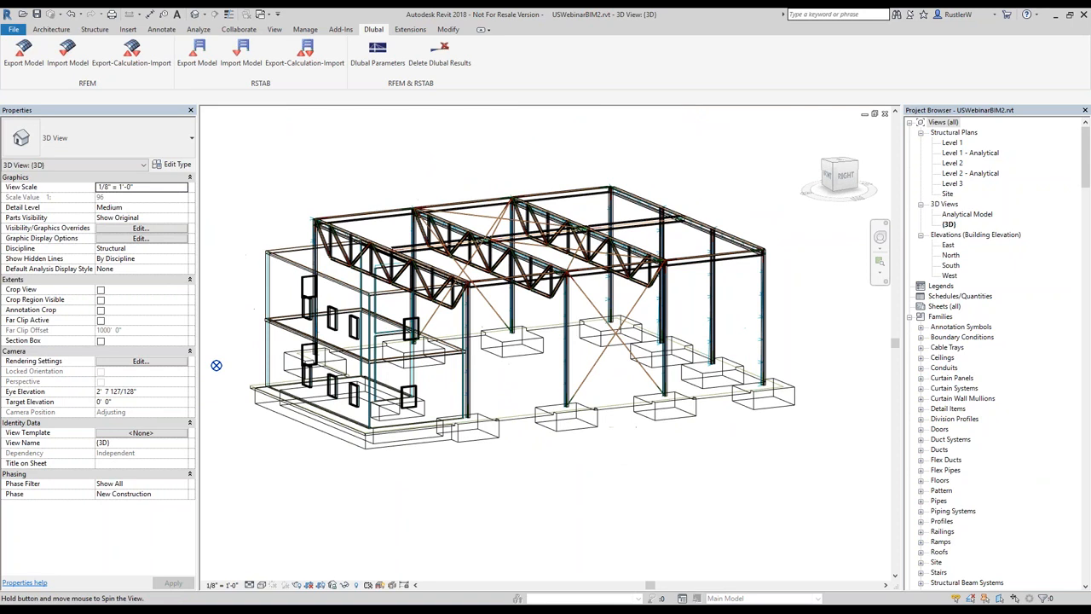
shift+middle_drag(216, 365, 216, 366)
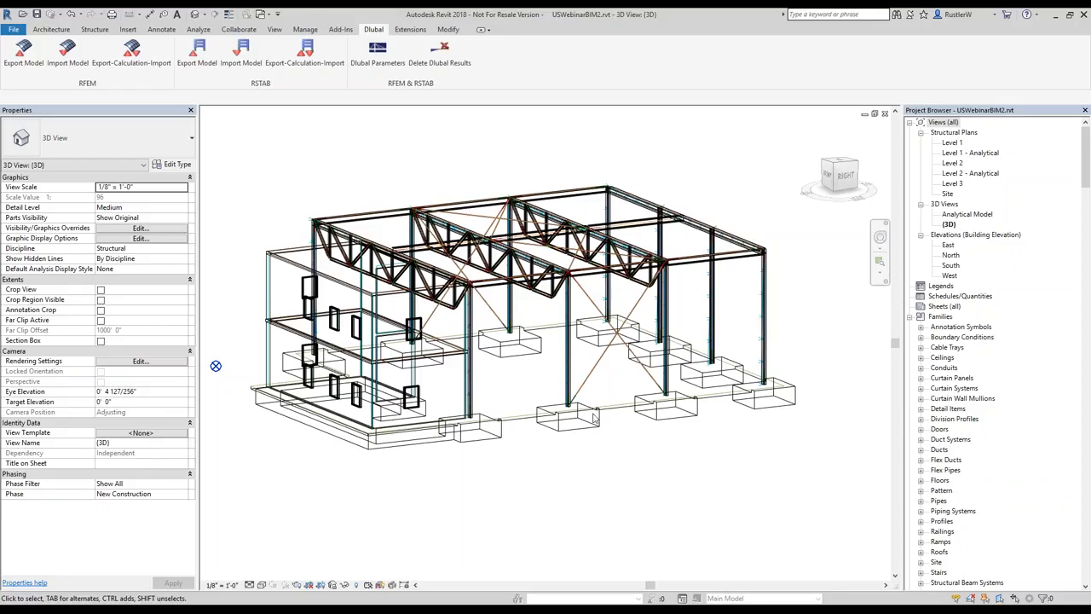
scroll(595, 418, up, 2)
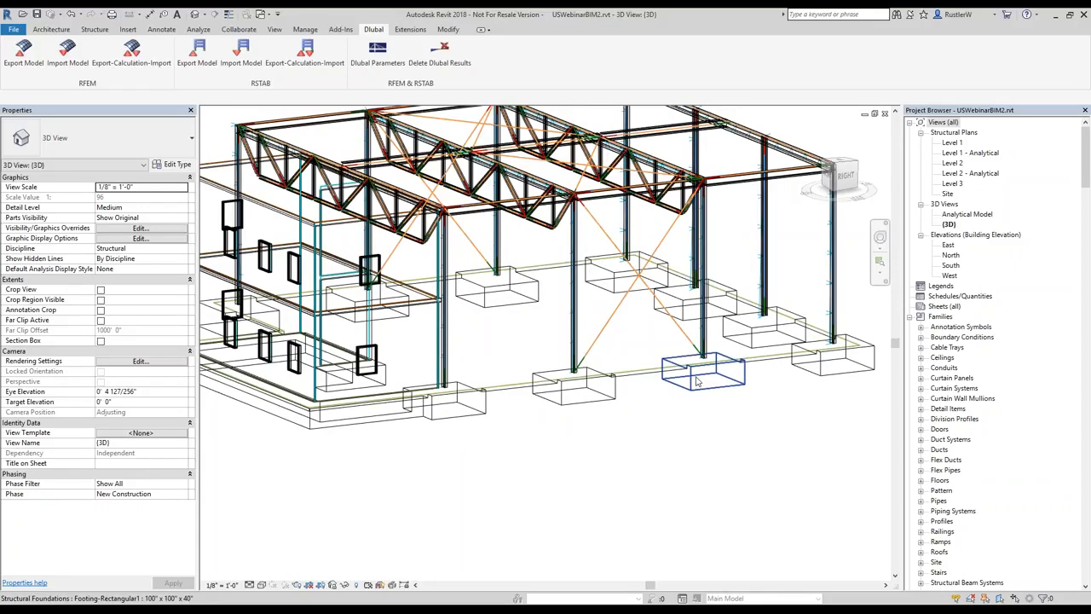
scroll(697, 382, up, 2)
scroll(707, 363, up, 2)
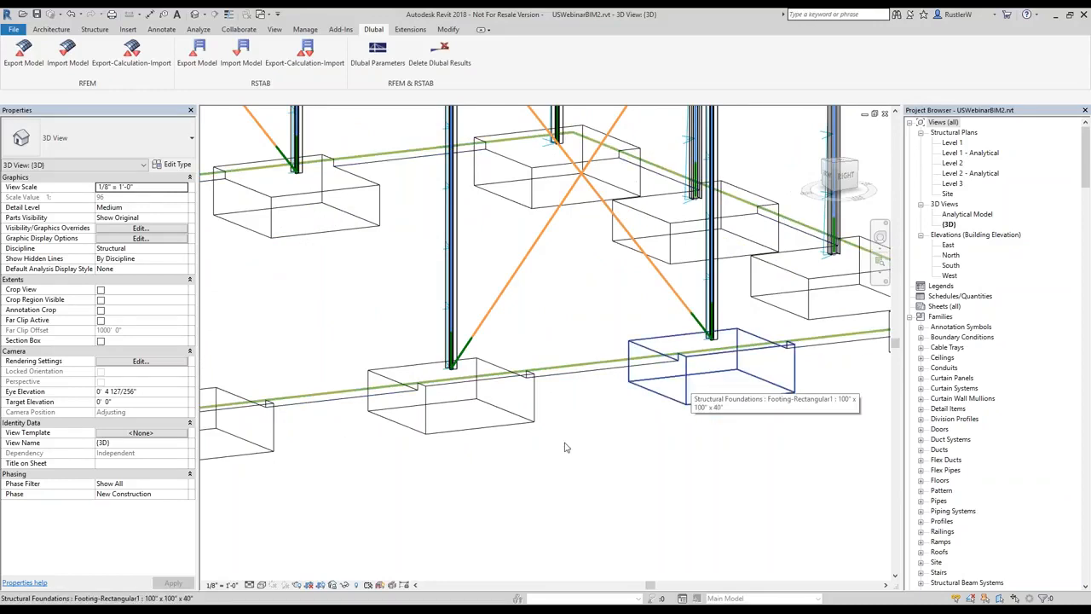
scroll(616, 357, down, 2)
scroll(616, 356, down, 2)
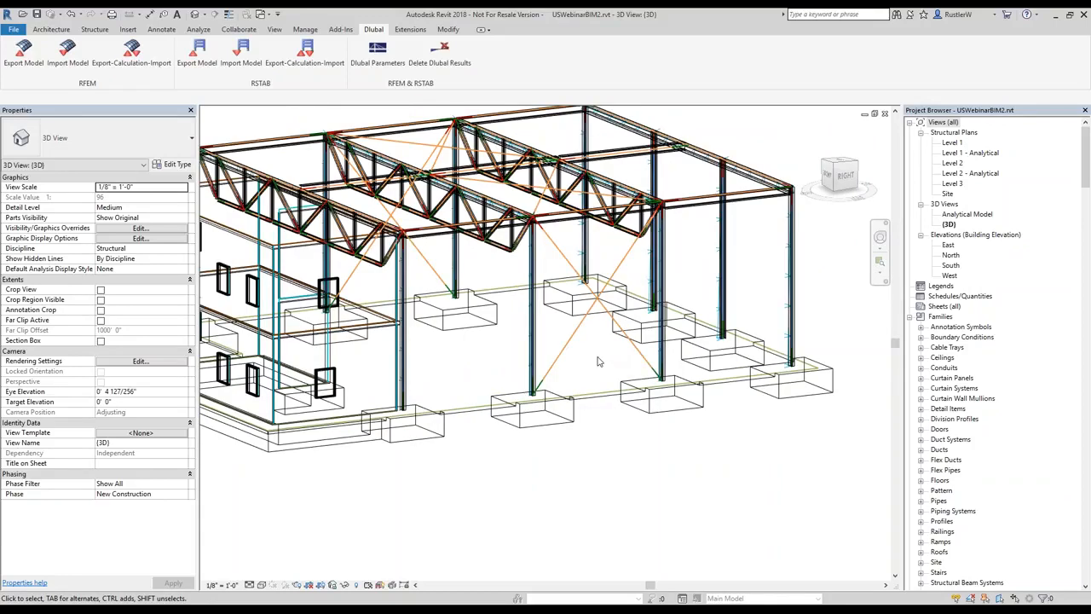
scroll(599, 361, down, 2)
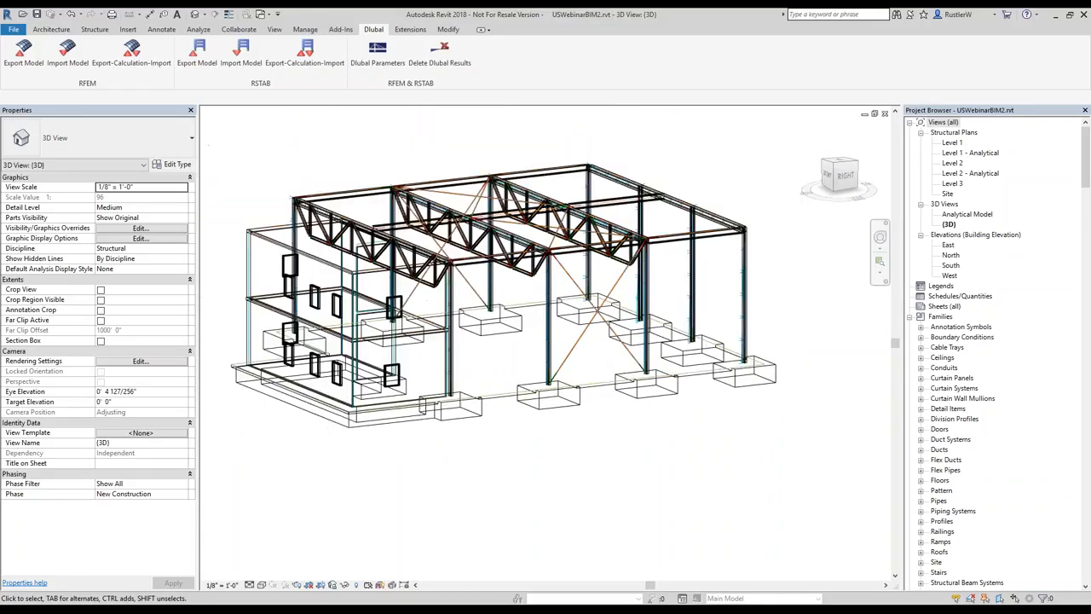
scroll(206, 344, down, 1)
shift+middle_drag(599, 361, 590, 341)
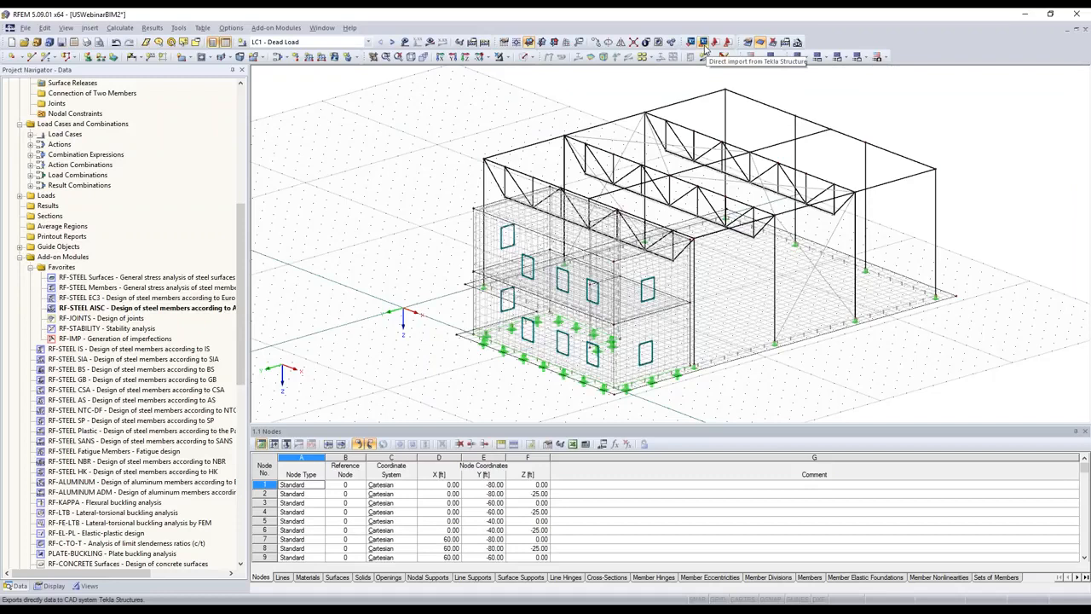
Step: Switch to RFEM, export the model to Tekla Structures with Overwrite existing model and mirrored Y- and Z-coordinates, and inspect it in Tekla
click(703, 43)
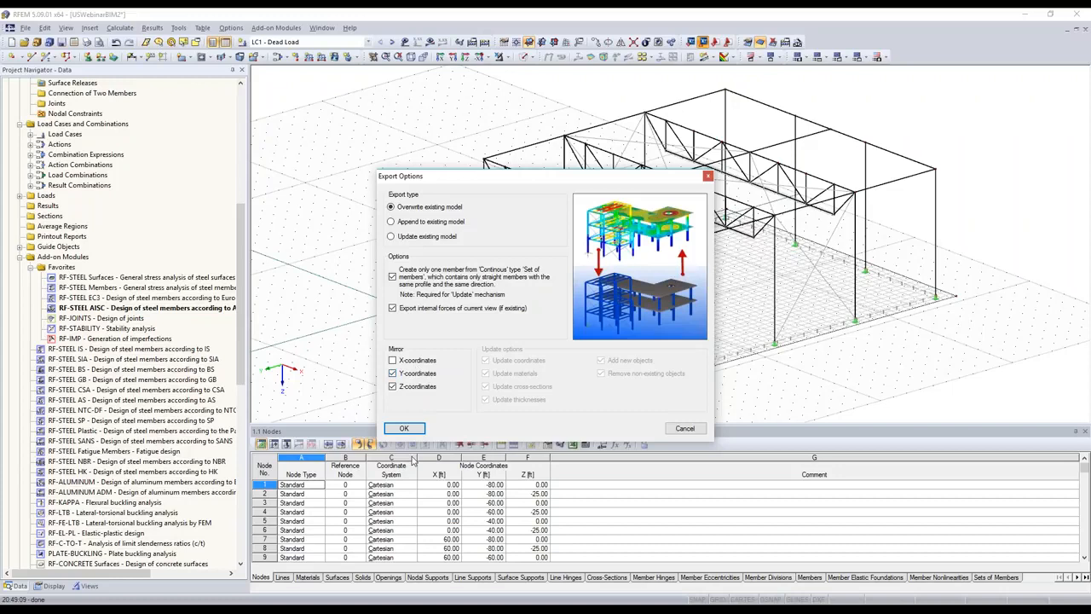
click(404, 428)
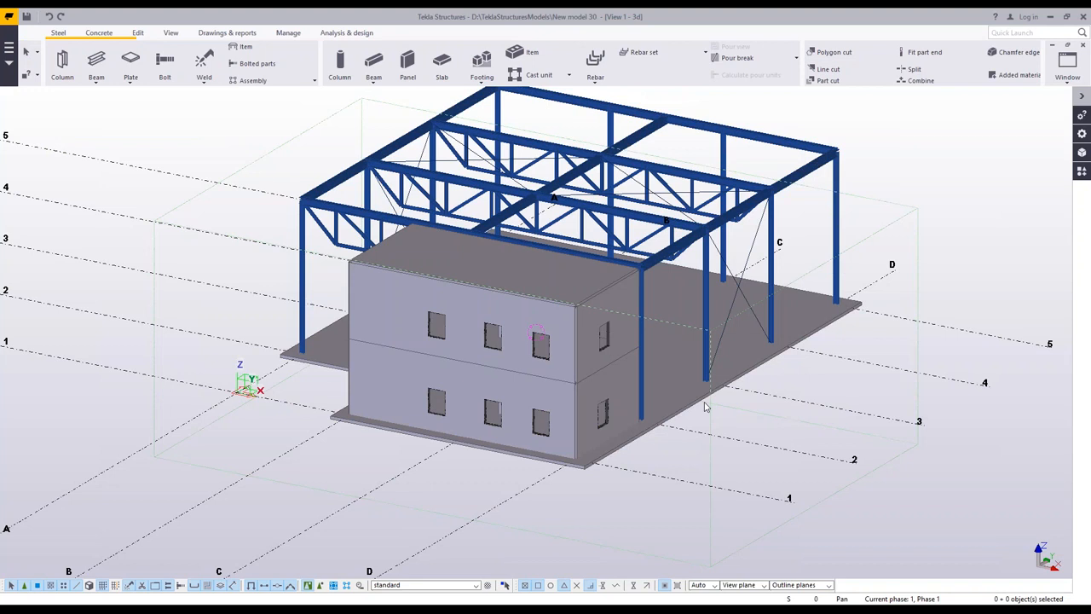
middle_drag(705, 407, 280, 363)
scroll(616, 370, up, 1)
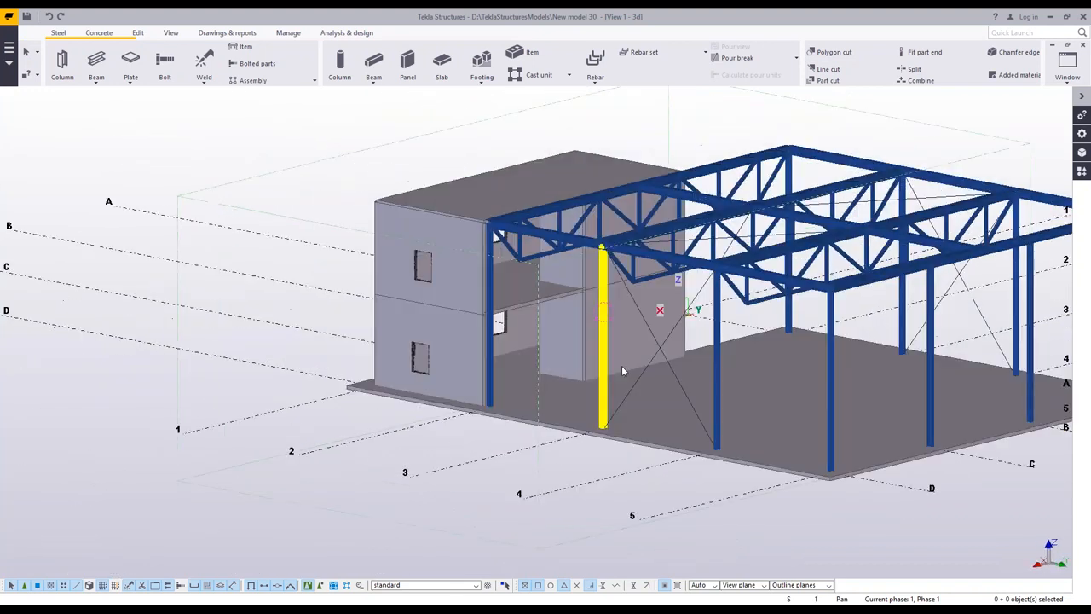
scroll(623, 370, up, 1)
scroll(686, 362, down, 3)
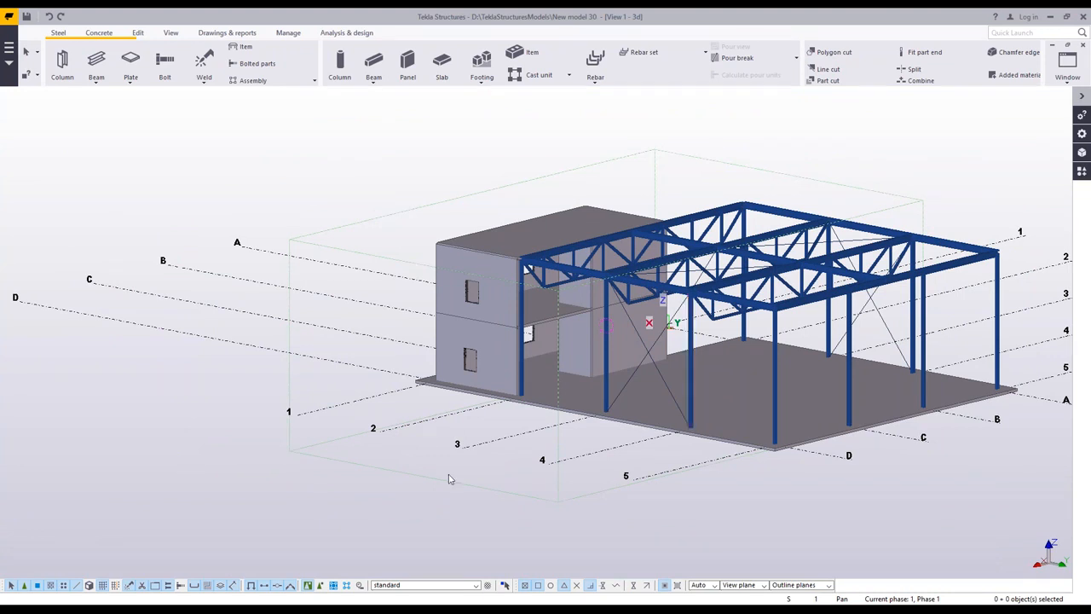
Step: Check the contour plate properties of the ground floor slab in the Tekla model and close them without changes
middle_drag(603, 415, 501, 432)
scroll(501, 432, up, 2)
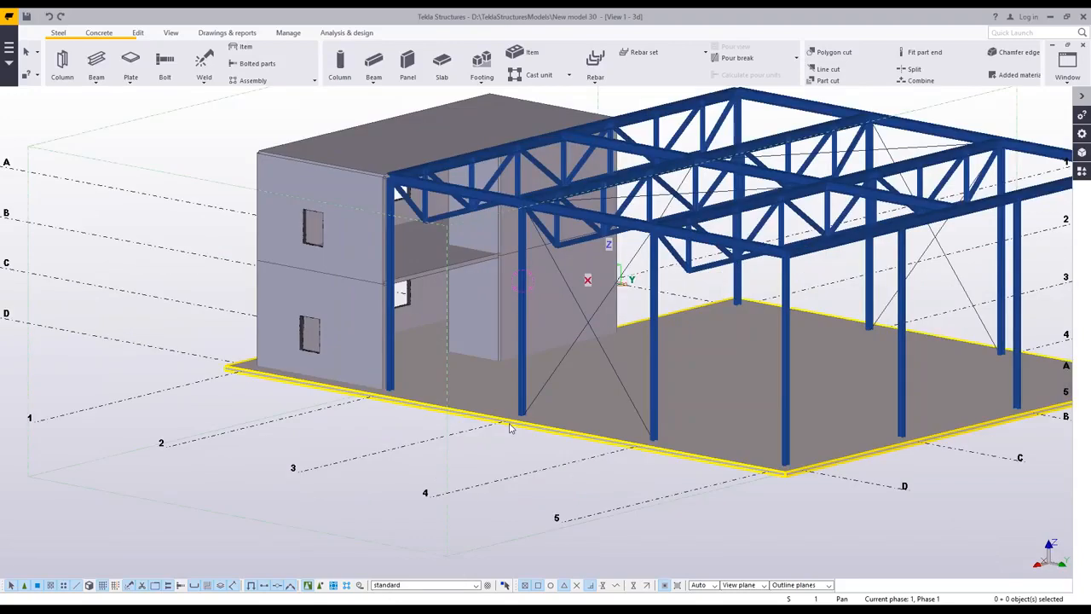
click(508, 428)
key(alt+Return)
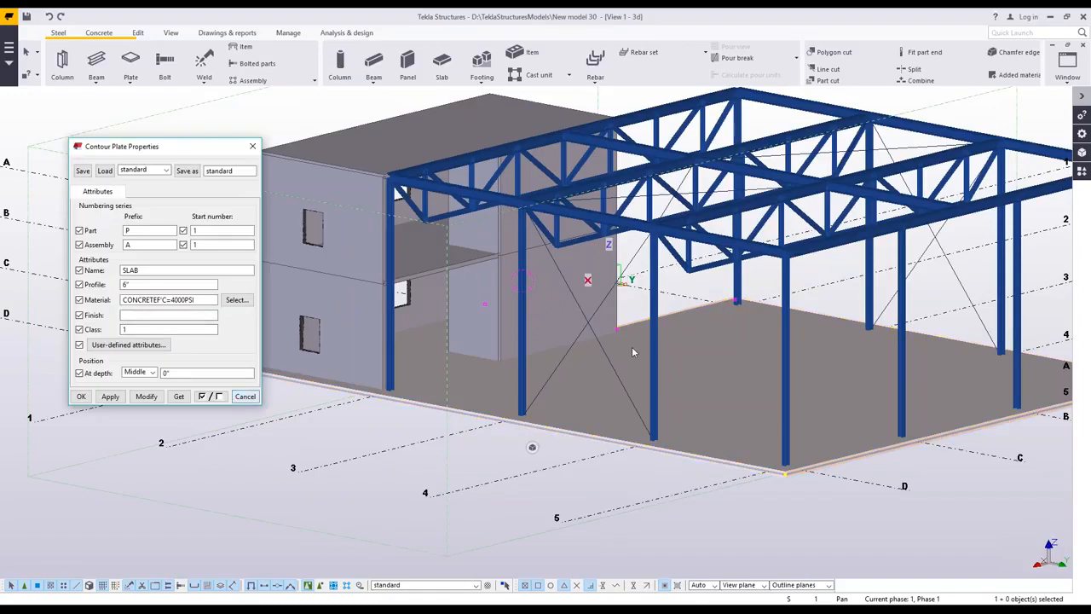
key(Escape)
Step: Check the beam properties of a truss bottom chord, close them and view the whole Tekla model again
click(594, 239)
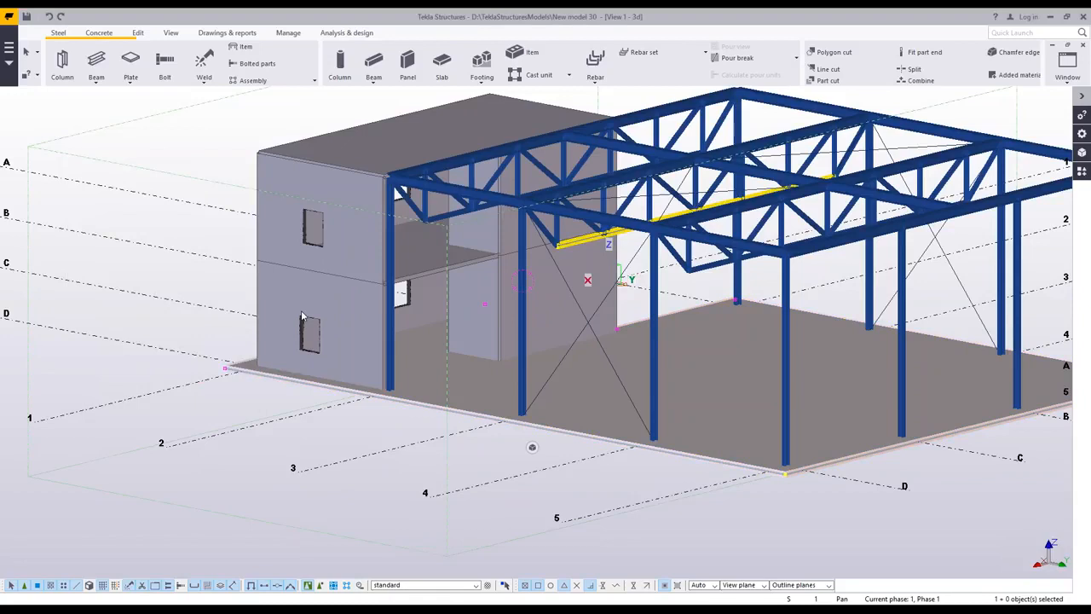
double_click(300, 315)
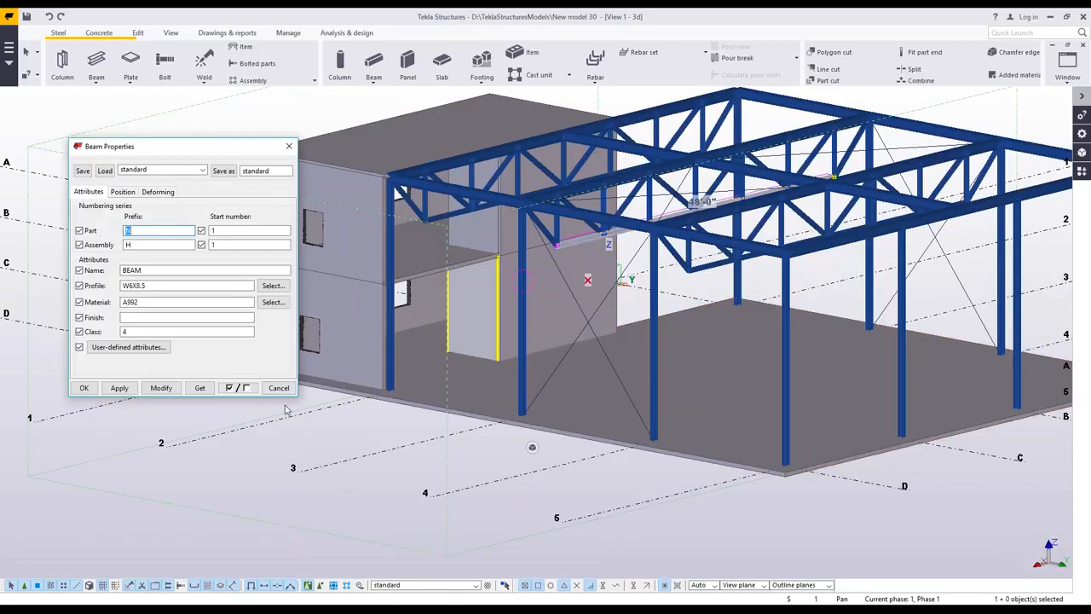
key(Escape)
scroll(291, 428, down, 3)
scroll(291, 428, down, 2)
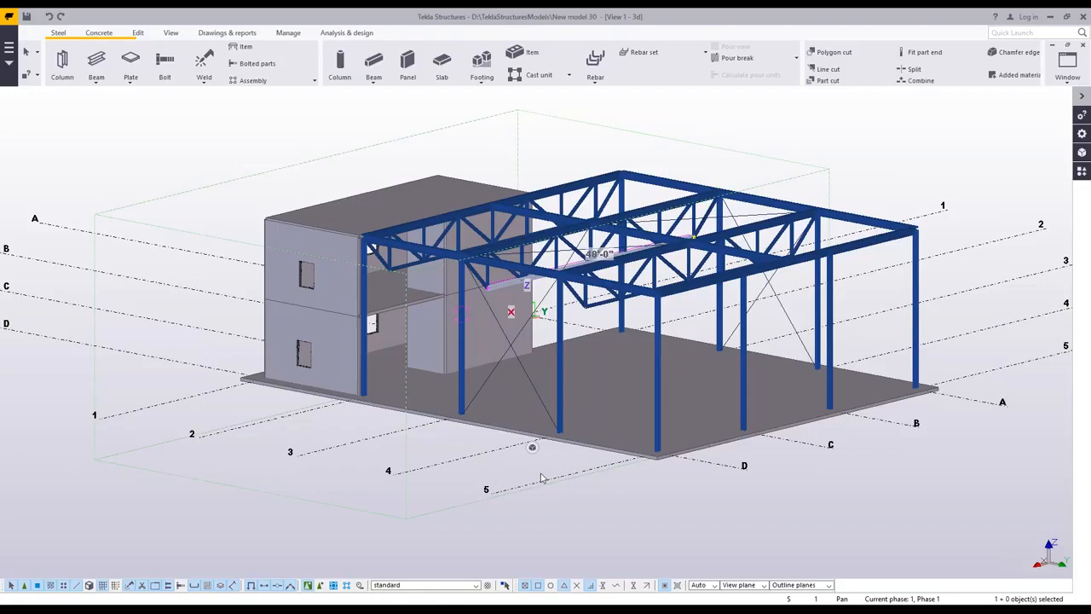
middle_drag(541, 478, 488, 500)
Step: Switch to Revit and close the USWebinarBIM2 project without saving its changes
click(570, 475)
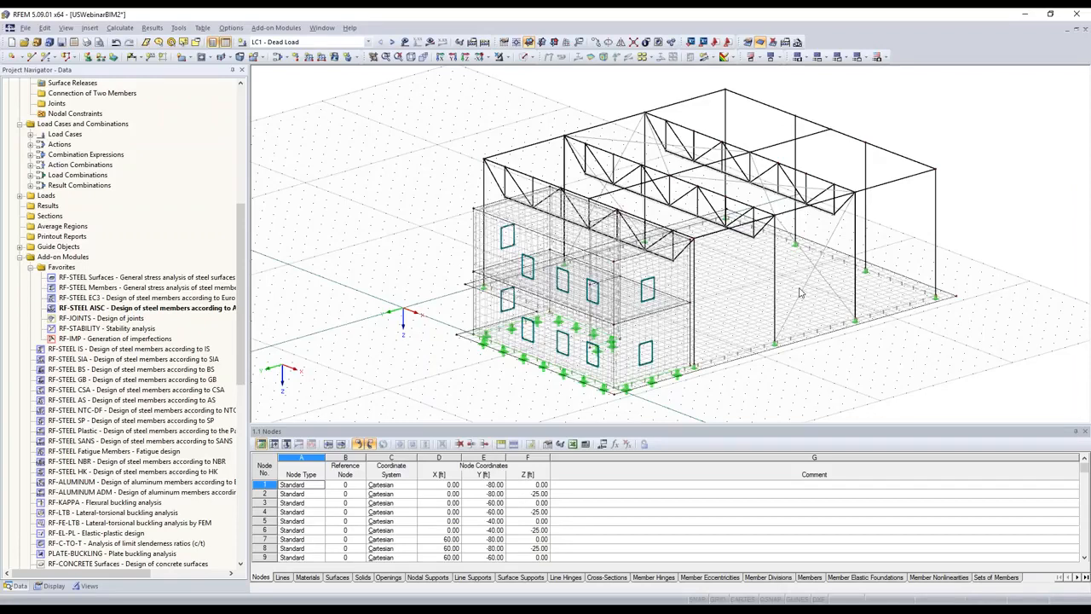
key(alt+Tab)
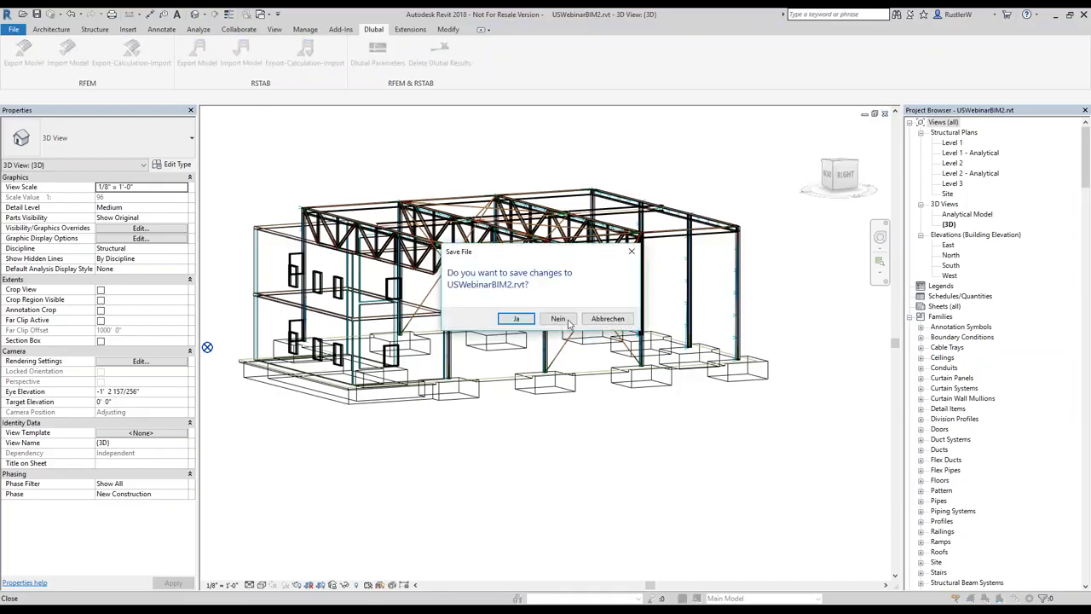
click(567, 323)
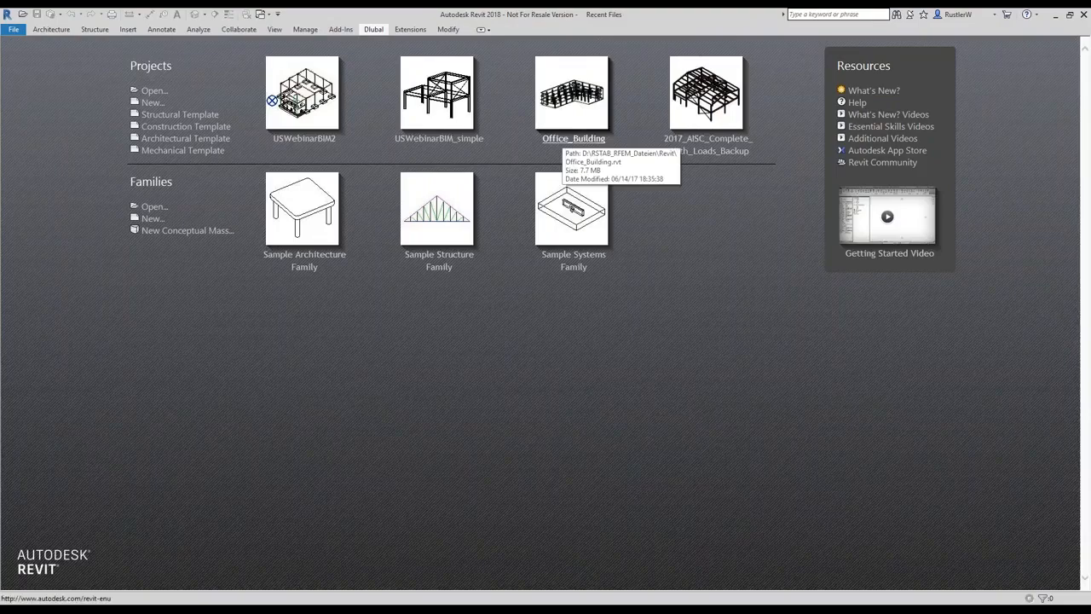
Step: Open the Office_Building project in Revit and close the qq model in RFEM without saving
click(566, 135)
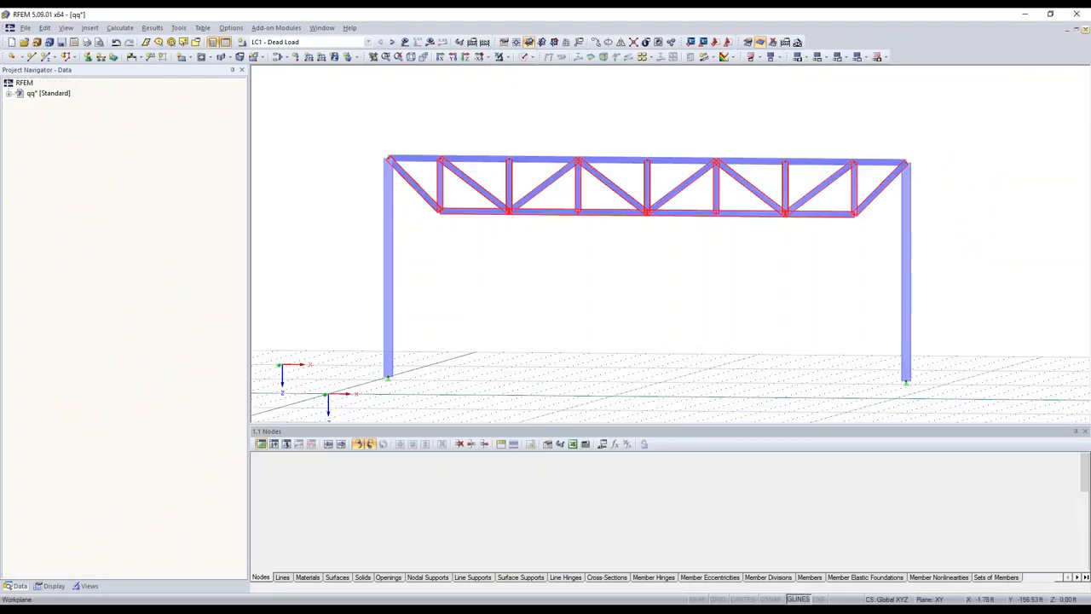
click(1085, 29)
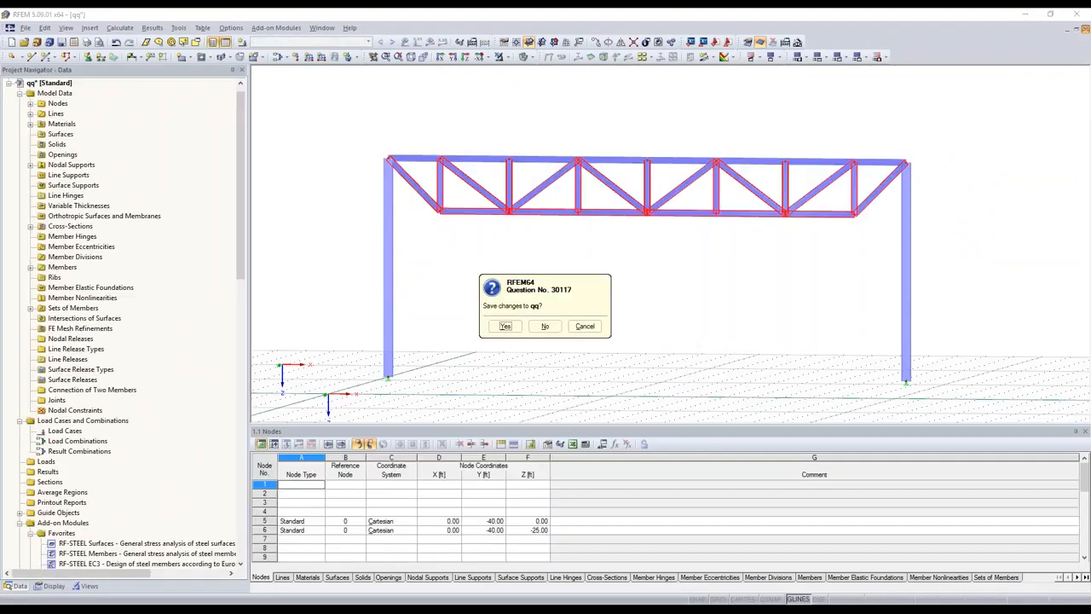
key(n)
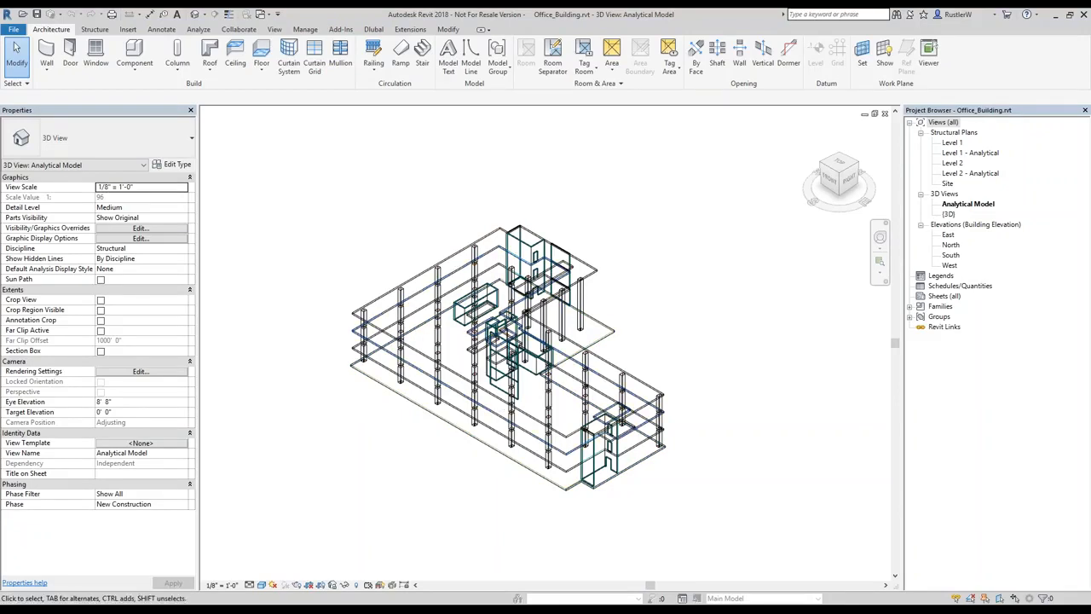
shift+middle_drag(512, 358, 562, 358)
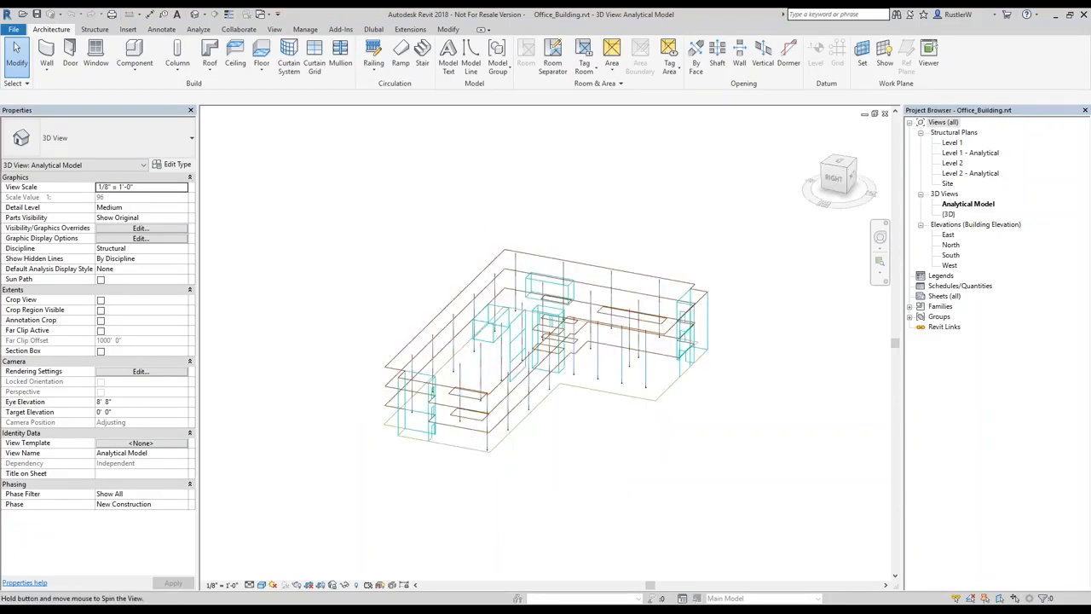
scroll(566, 445, up, 1)
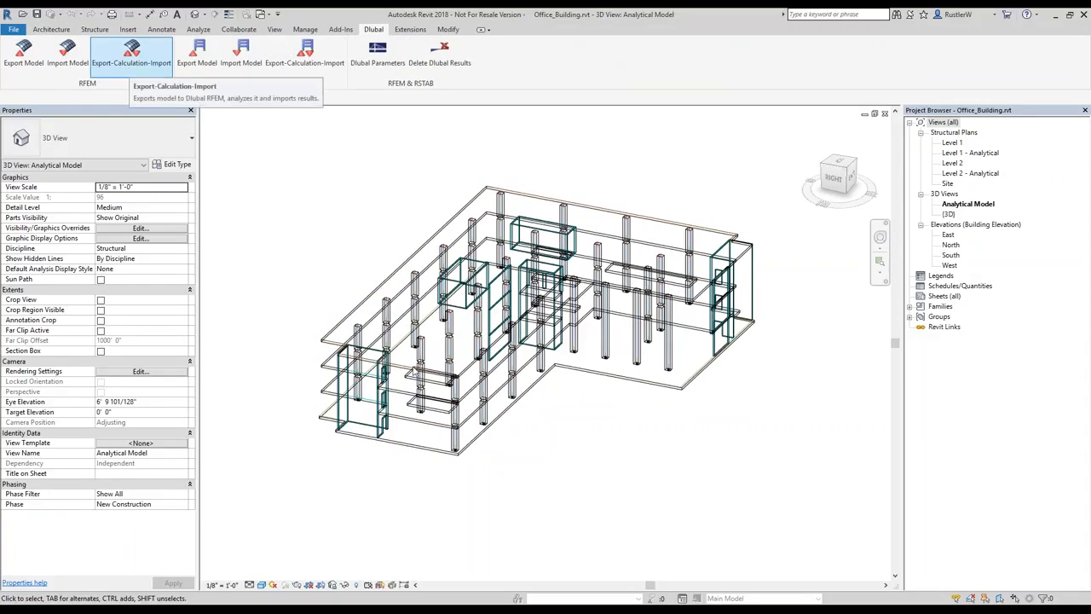
Step: Start the RFEM Export-Calculation-Import with Create new structure and turn on Import results in the results settings
click(131, 53)
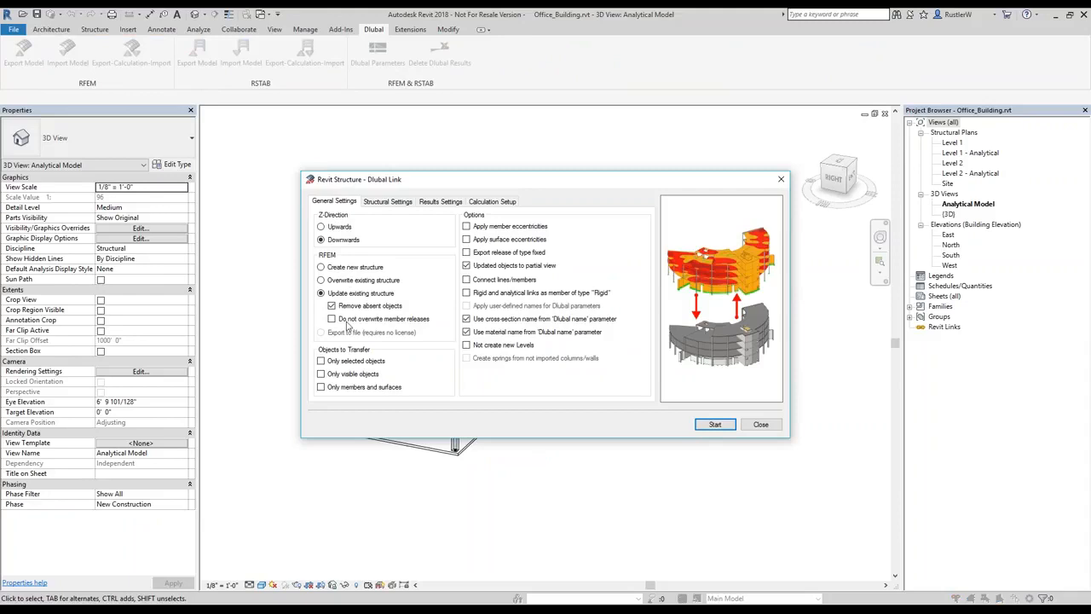
click(323, 268)
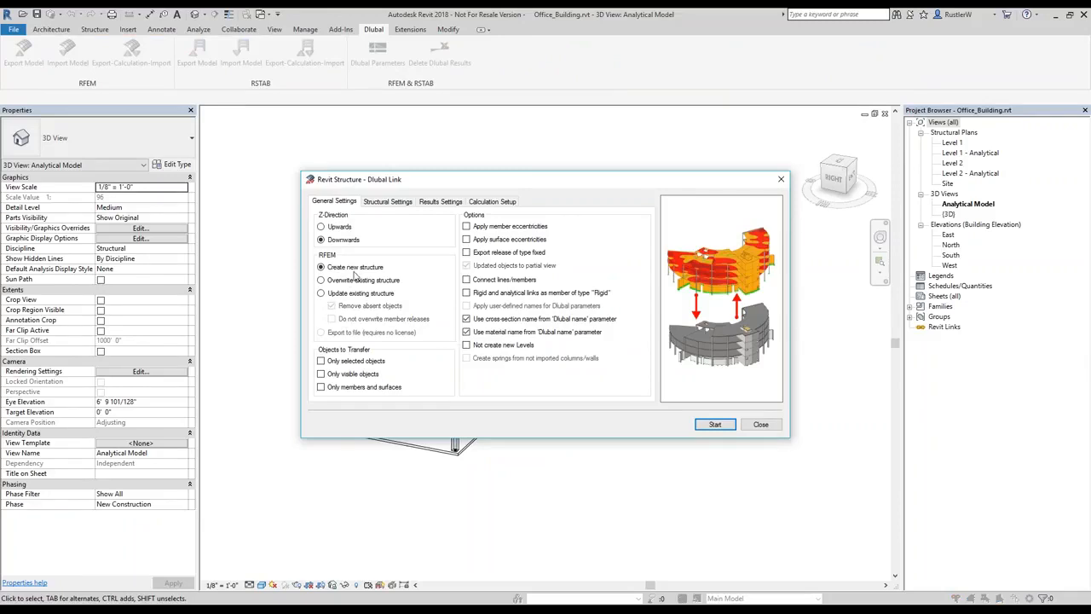
click(389, 202)
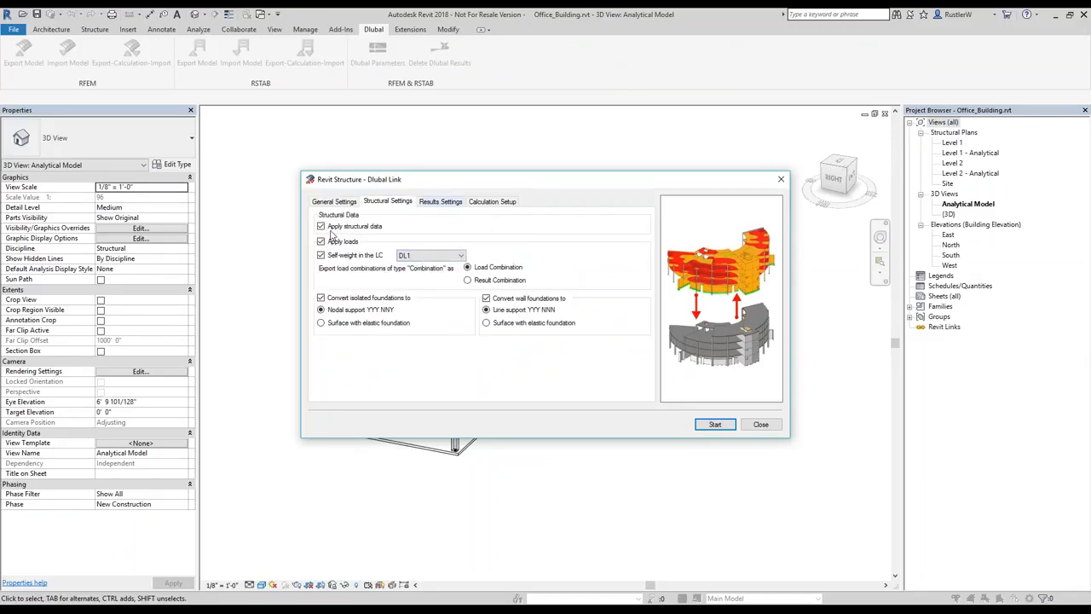
key(ctrl+Tab)
click(343, 227)
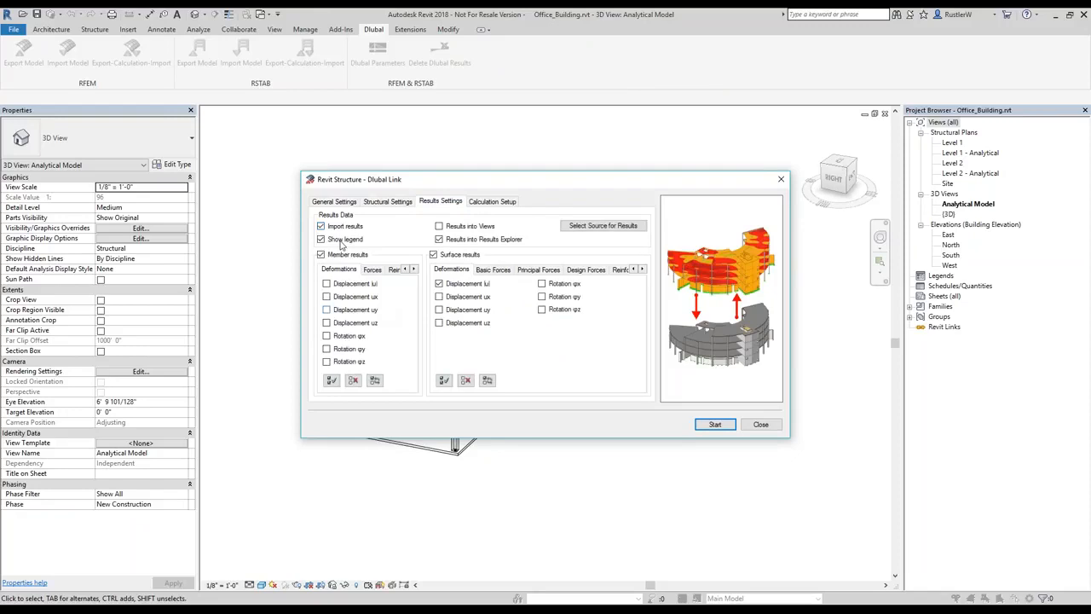
Step: Review the member and surface result types, run the automatic RFEM sequence and close its progress window
click(371, 270)
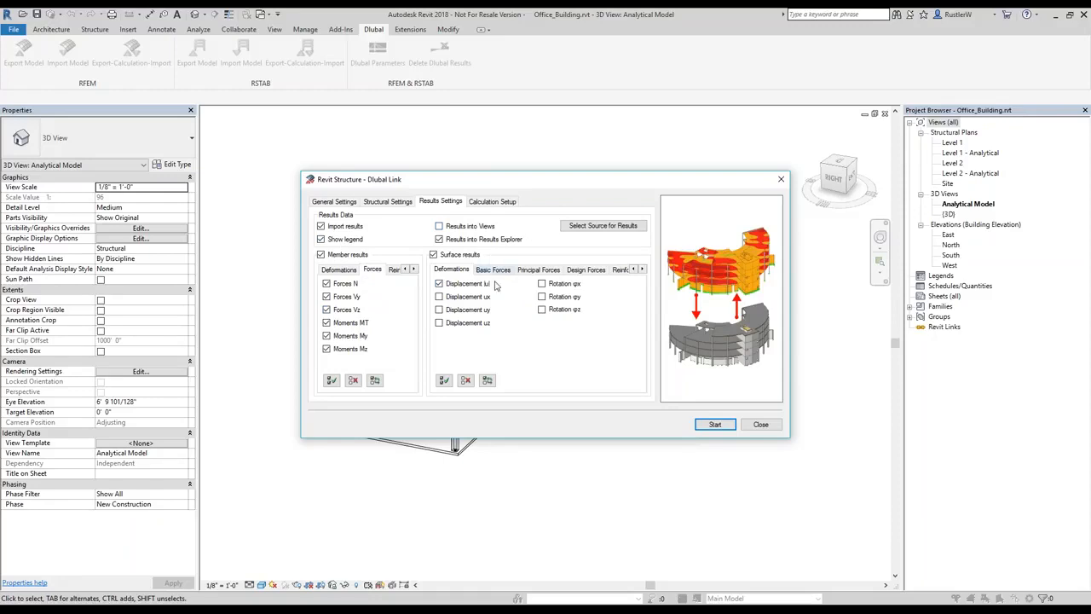
click(586, 270)
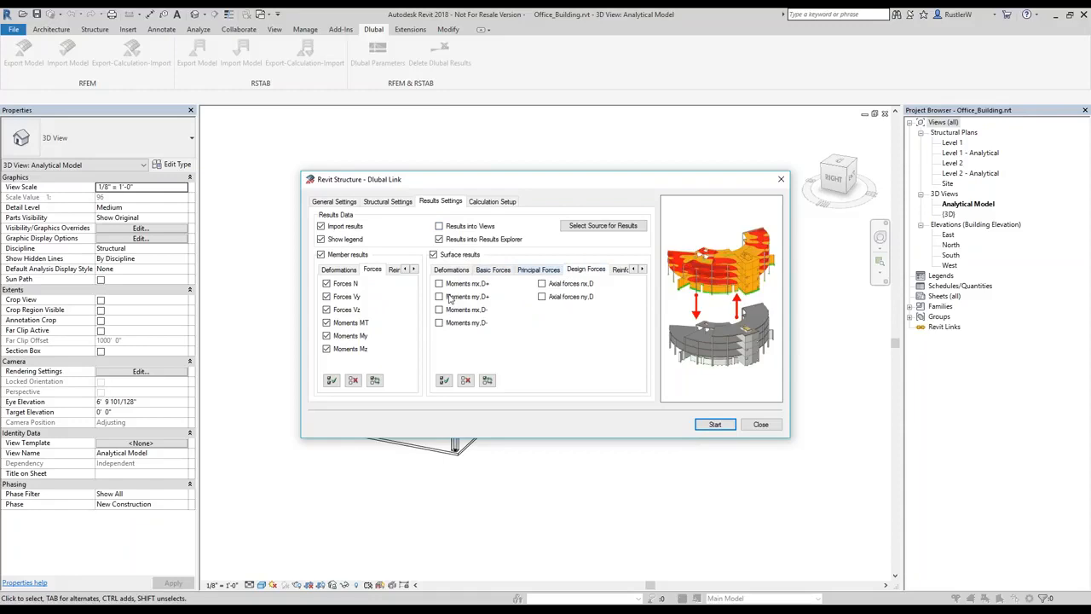
click(493, 269)
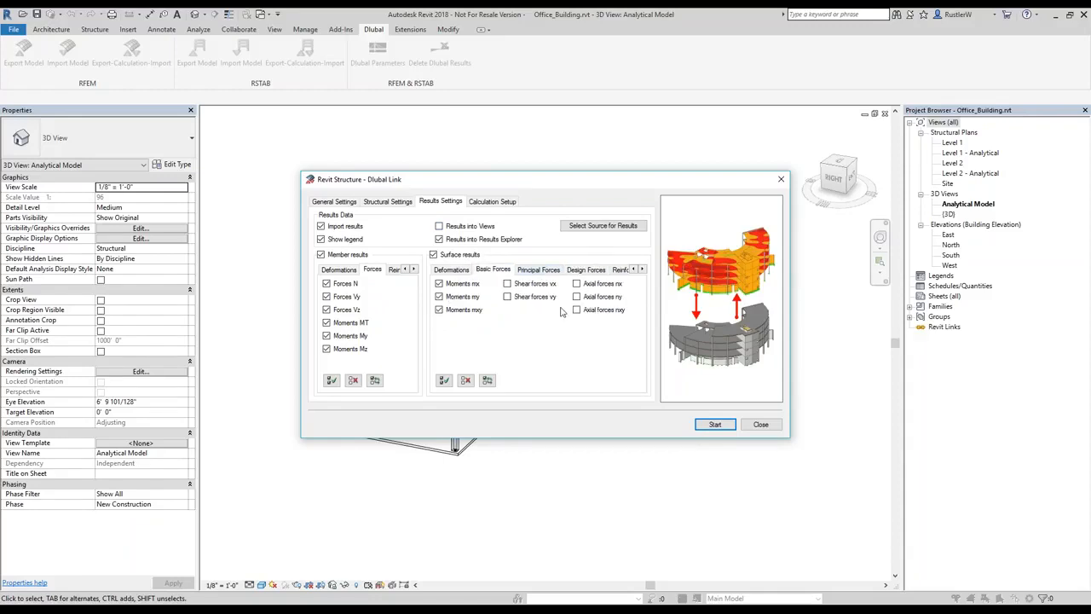
click(621, 270)
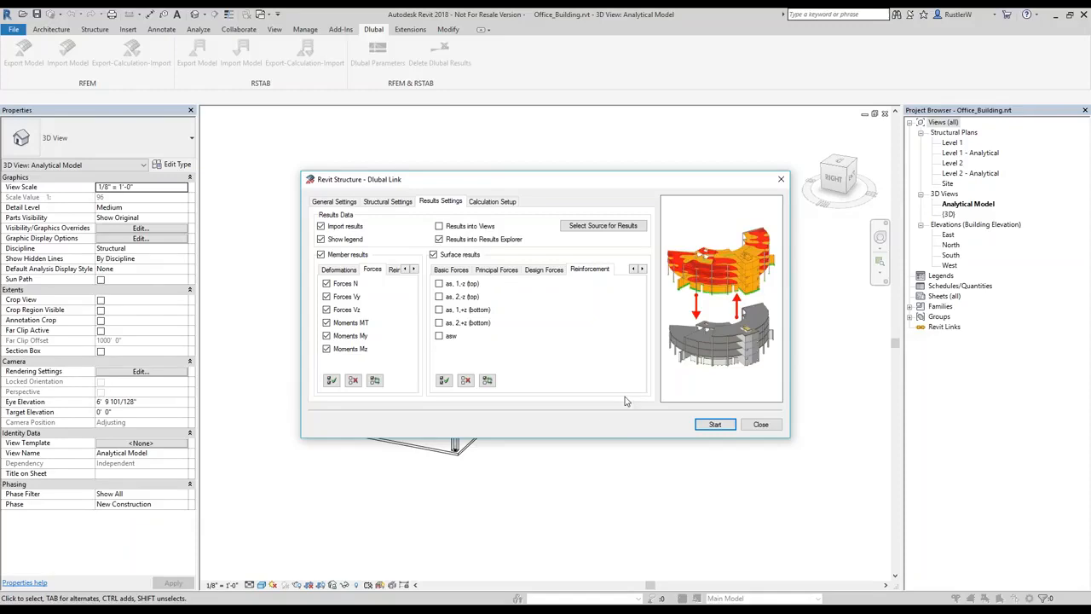
click(452, 270)
click(714, 424)
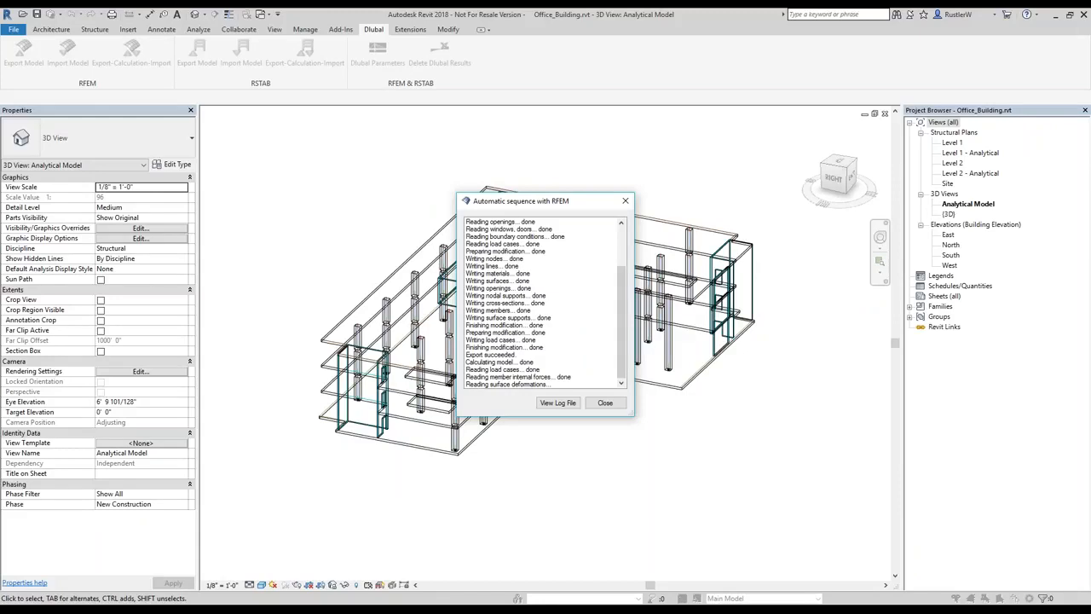
click(605, 403)
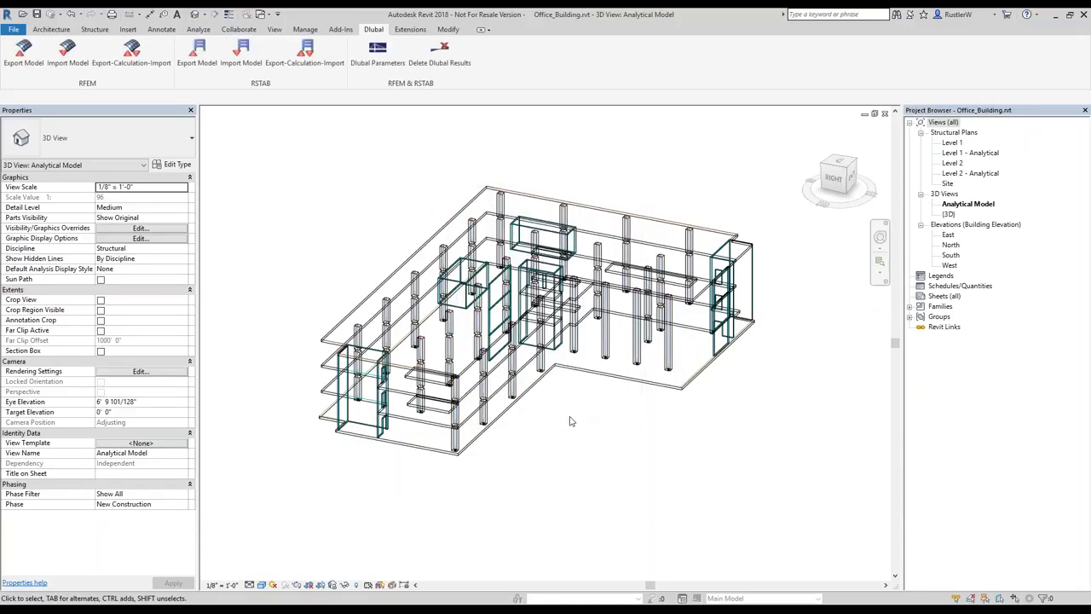
Step: Check the imported categories in the visibility/graphic overrides of the Analytical Model view and close them
scroll(571, 421, up, 1)
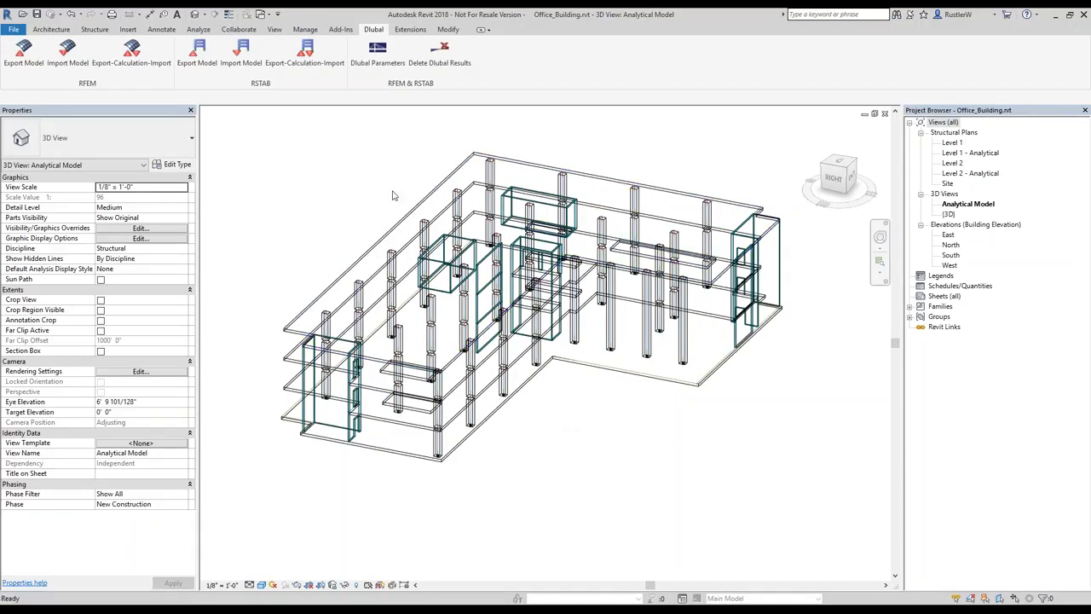
key(v)
key(g)
click(427, 146)
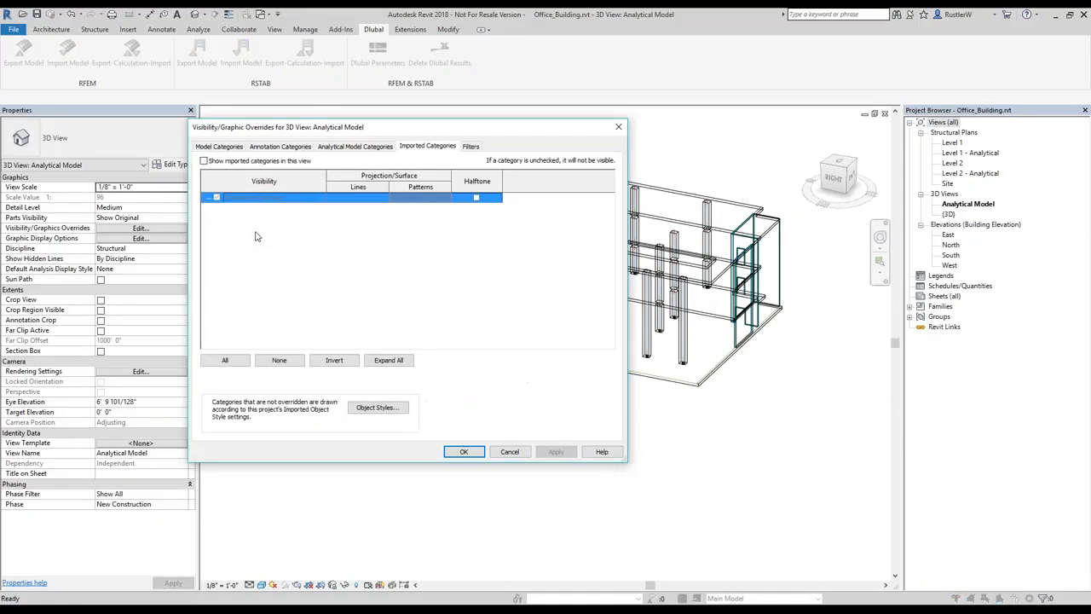
click(463, 451)
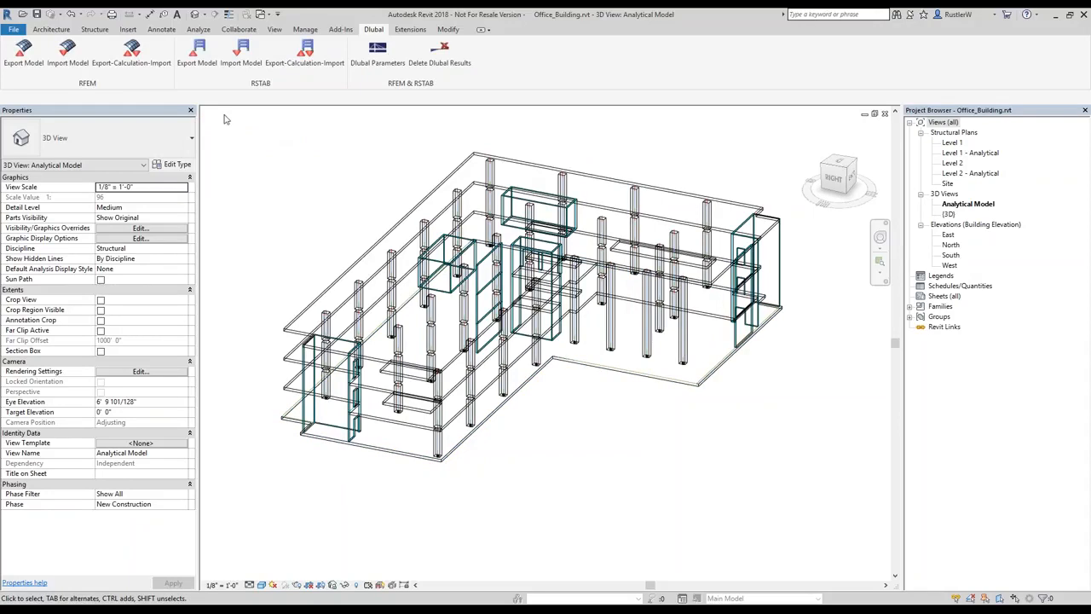
Step: Open the Results Explorer and display only the member Forces Fx for load case DL1 on the analytical model
click(199, 29)
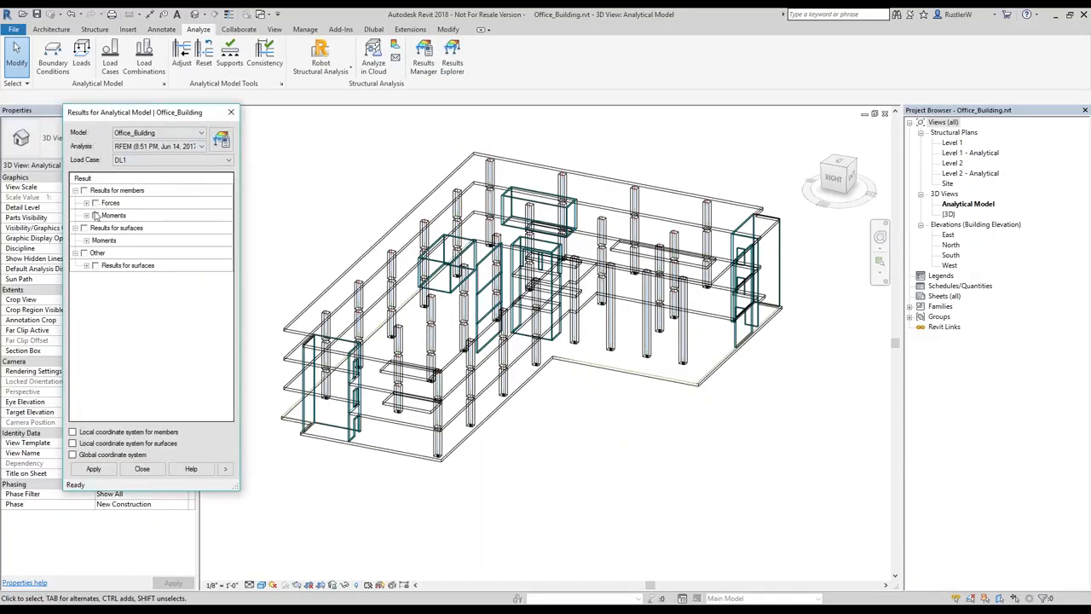
click(85, 191)
click(87, 205)
click(106, 240)
click(107, 228)
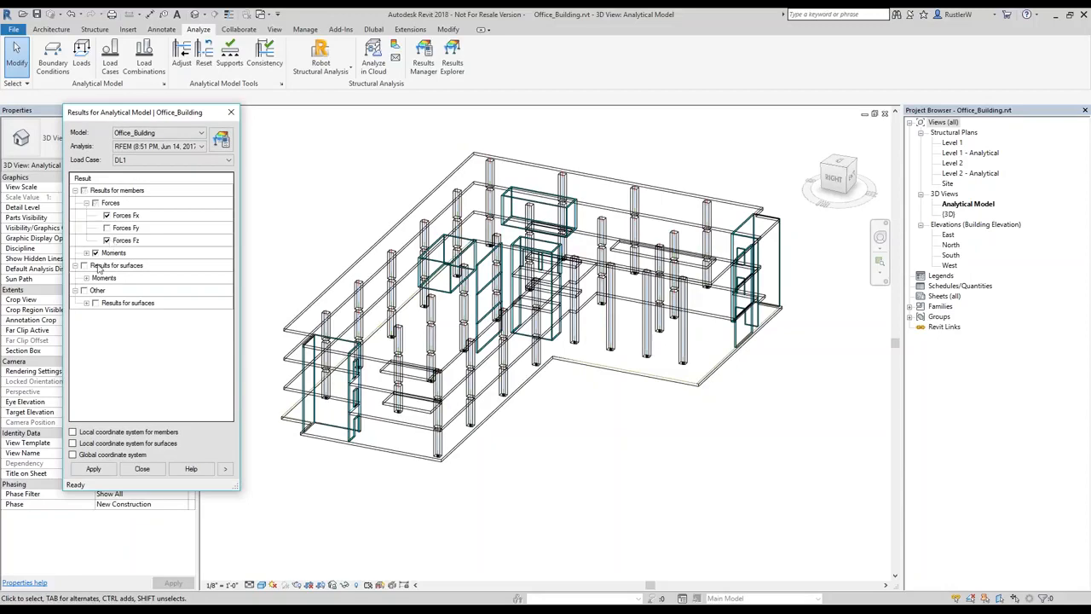
click(120, 255)
scroll(565, 372, up, 1)
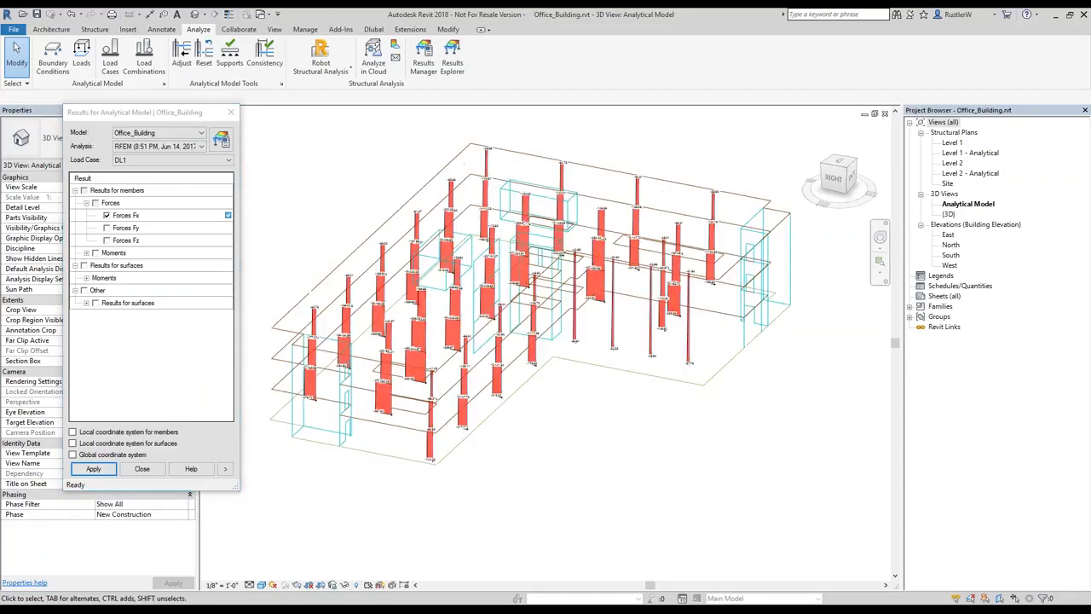
scroll(598, 278, up, 5)
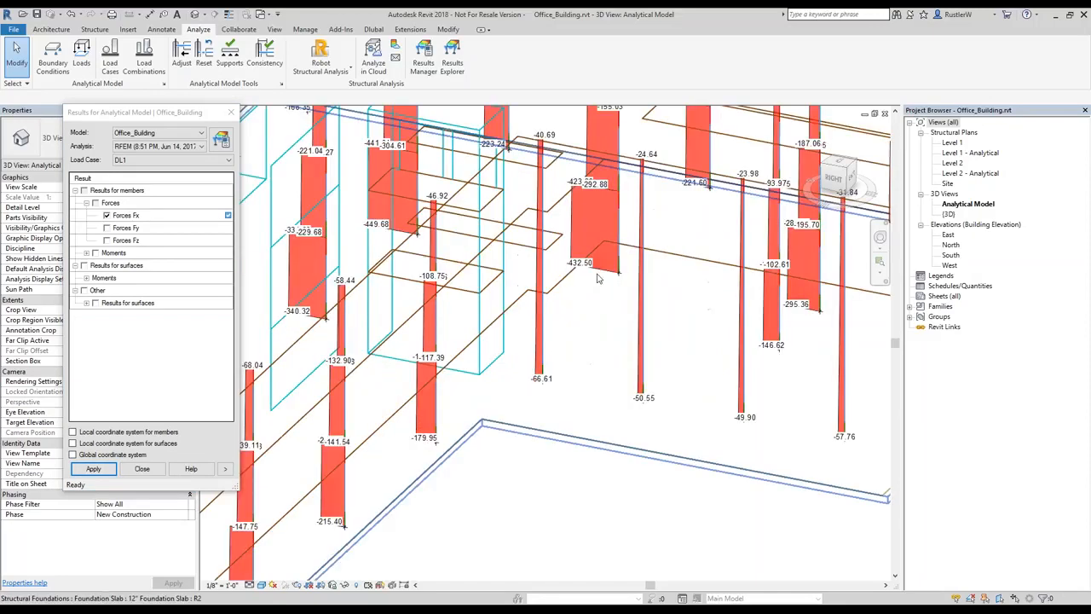
scroll(597, 278, down, 3)
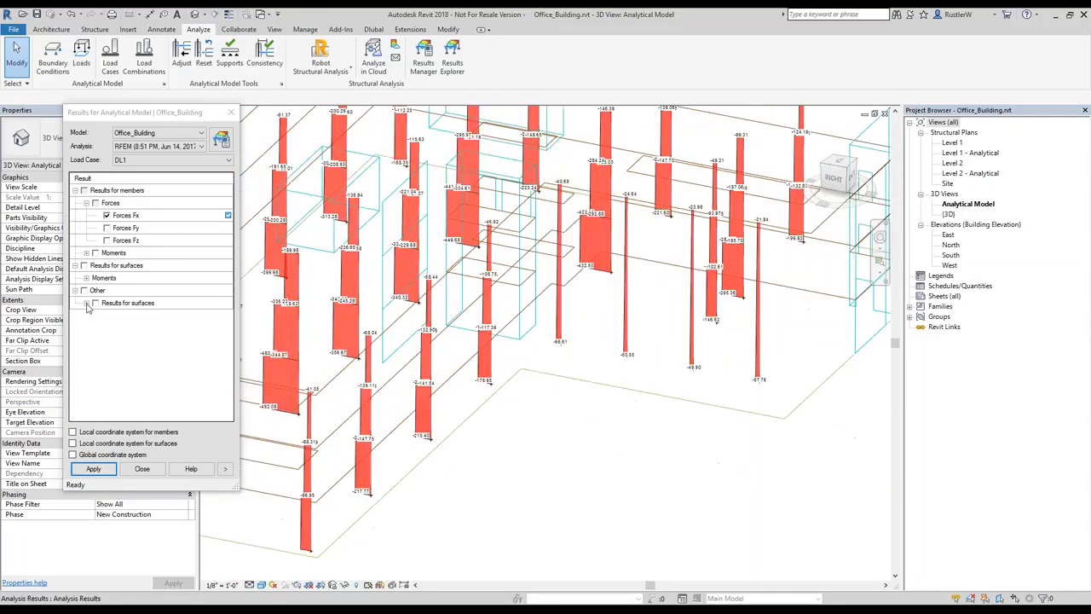
Step: Display the surface Displacement |u| results together with the member forces and inspect the coloured building
click(95, 304)
scroll(631, 432, down, 3)
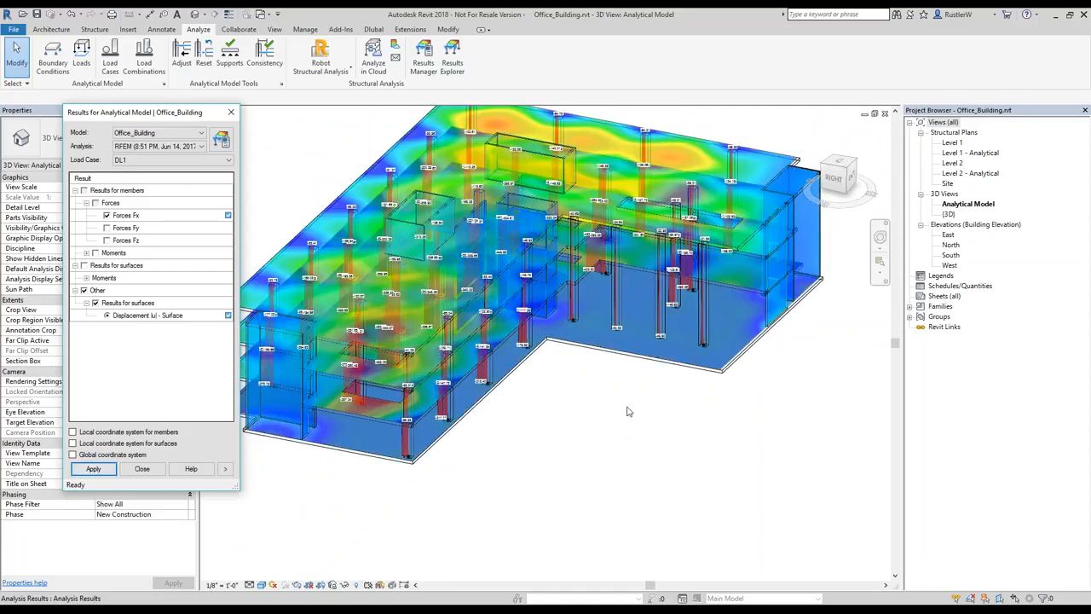
shift+middle_drag(627, 412, 629, 391)
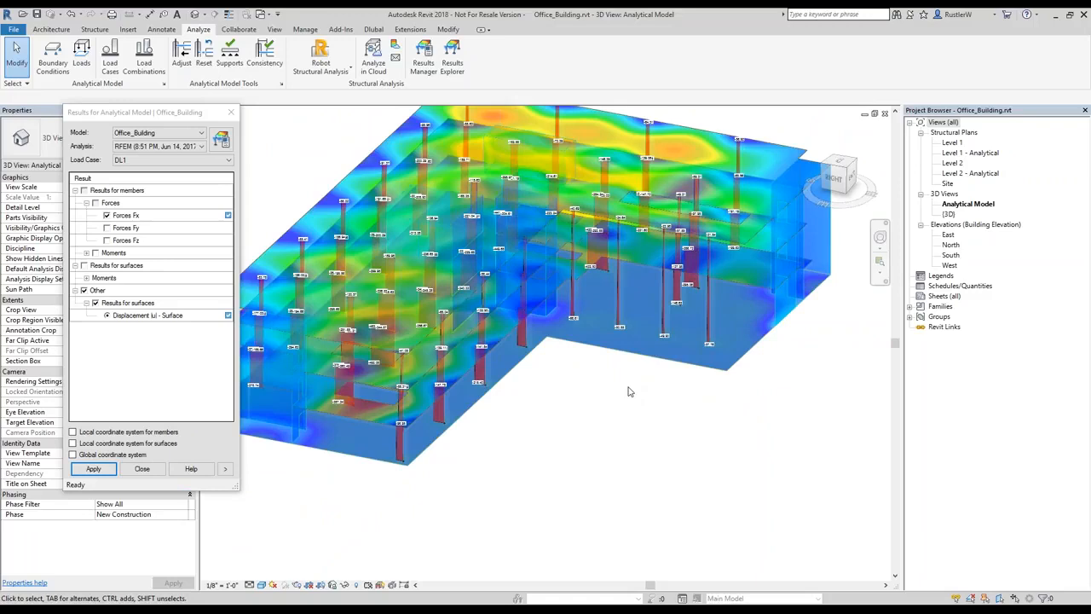
scroll(630, 391, down, 2)
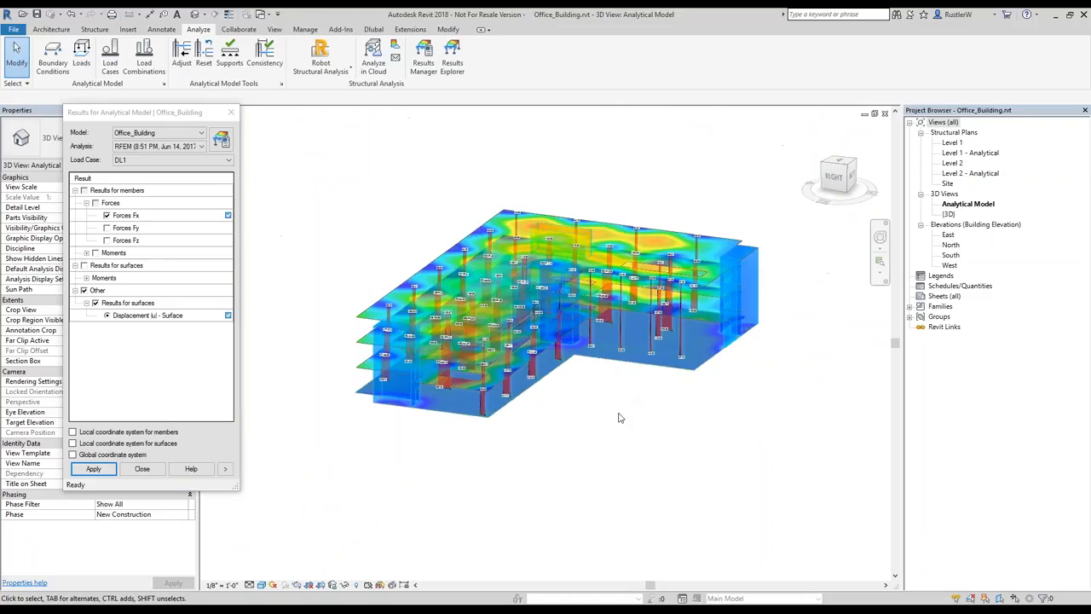
mouse_move(574, 442)
shift+middle_down()
mouse_move(600, 475)
mouse_move(568, 461)
shift+middle_up()
click(567, 461)
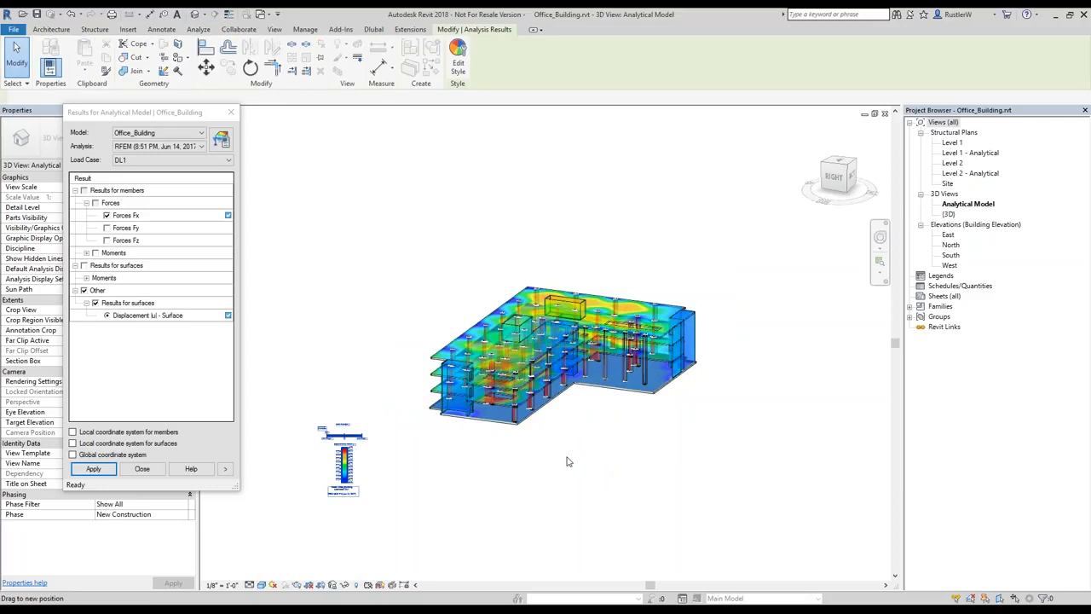
Step: Move the result legend in front of the building and close the results window
drag(569, 461, 599, 457)
scroll(572, 455, up, 4)
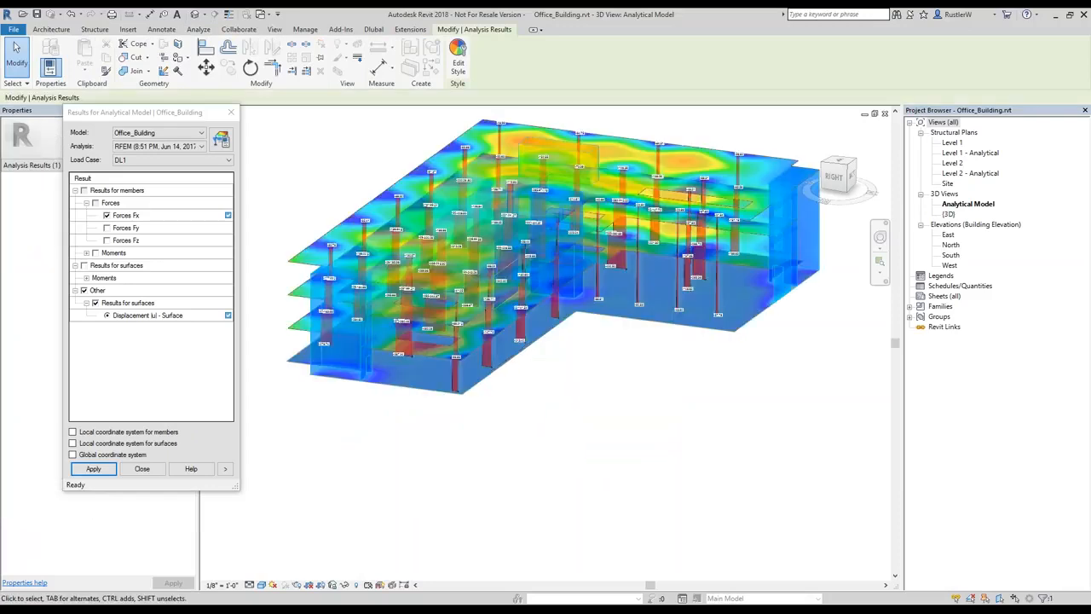
shift+middle_drag(572, 456, 558, 437)
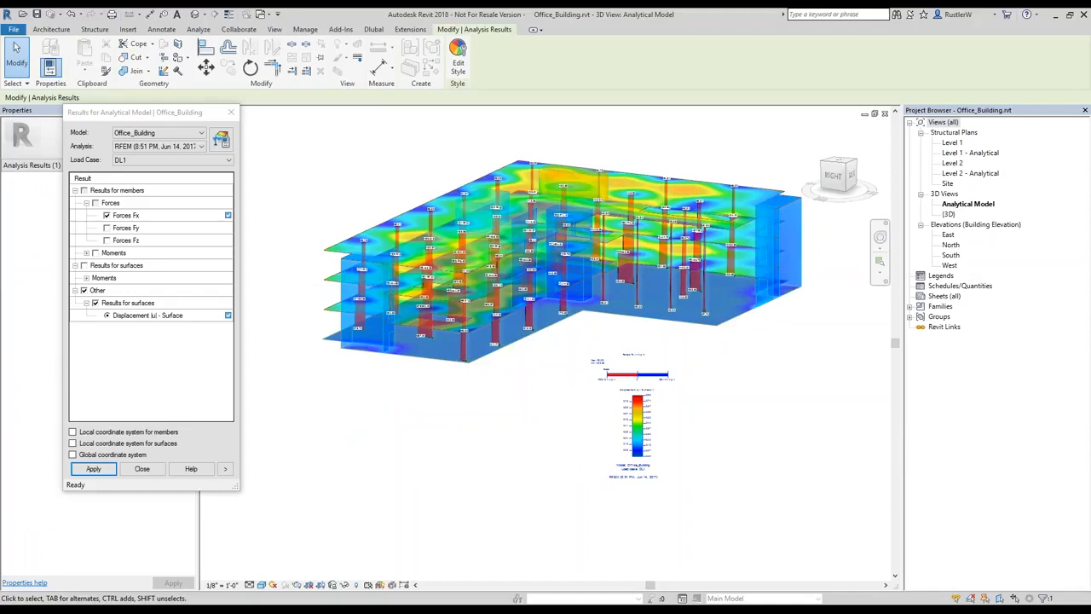
scroll(705, 449, up, 1)
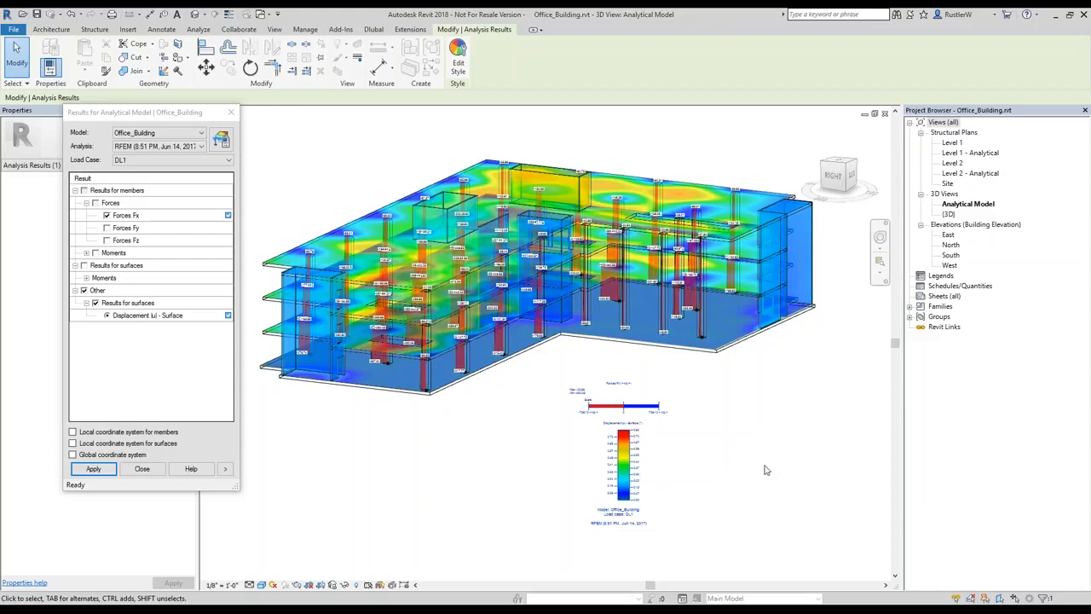
key(Escape)
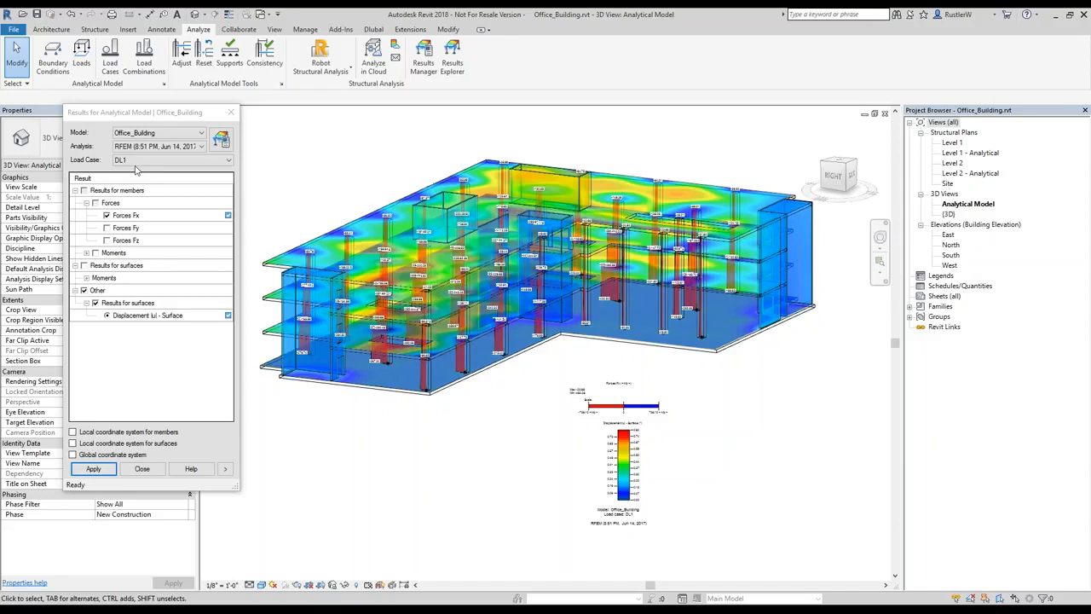
click(231, 113)
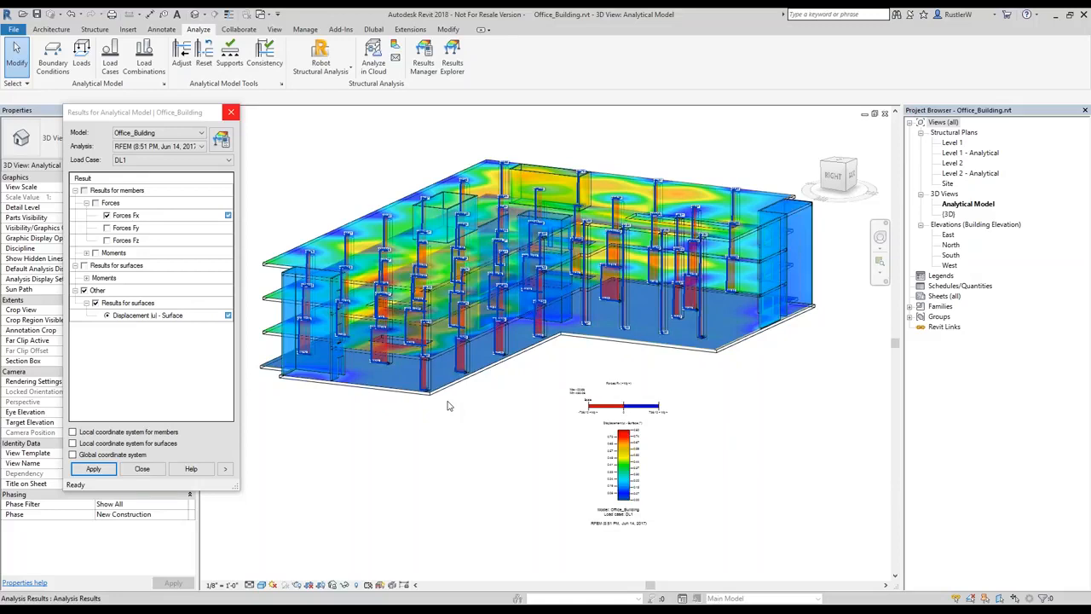
scroll(449, 406, down, 2)
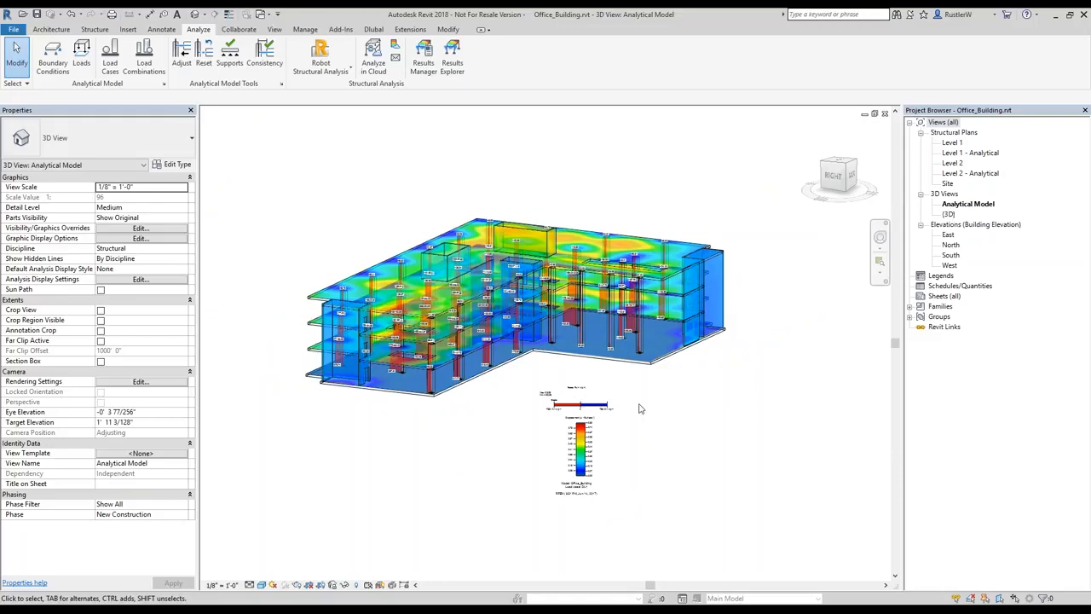
Step: Open the {3D} view of the physical model and turn on its section box
double_click(949, 214)
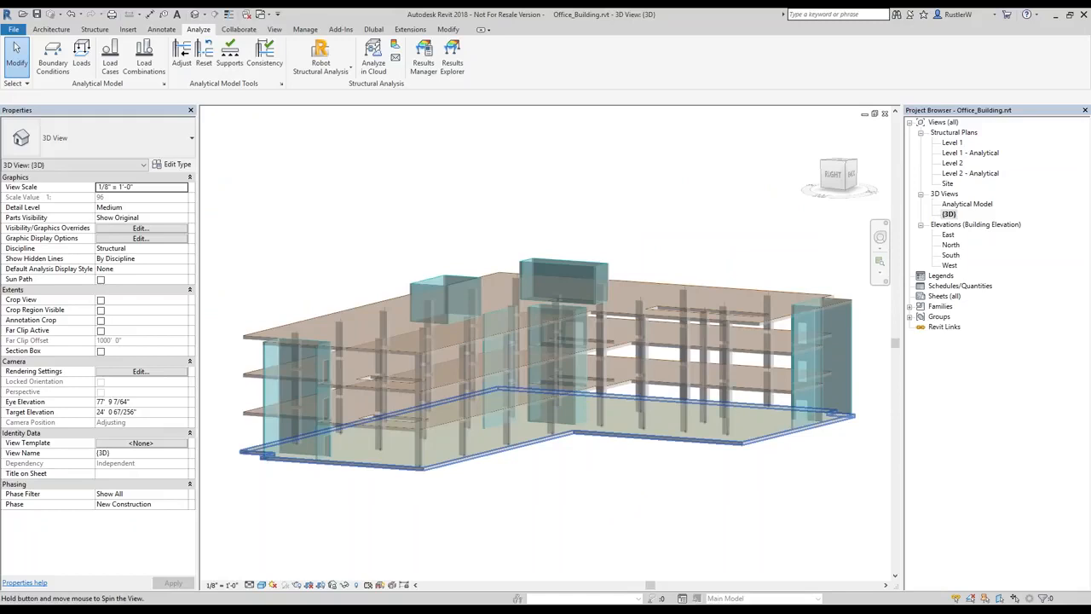
shift+middle_drag(545, 444, 540, 479)
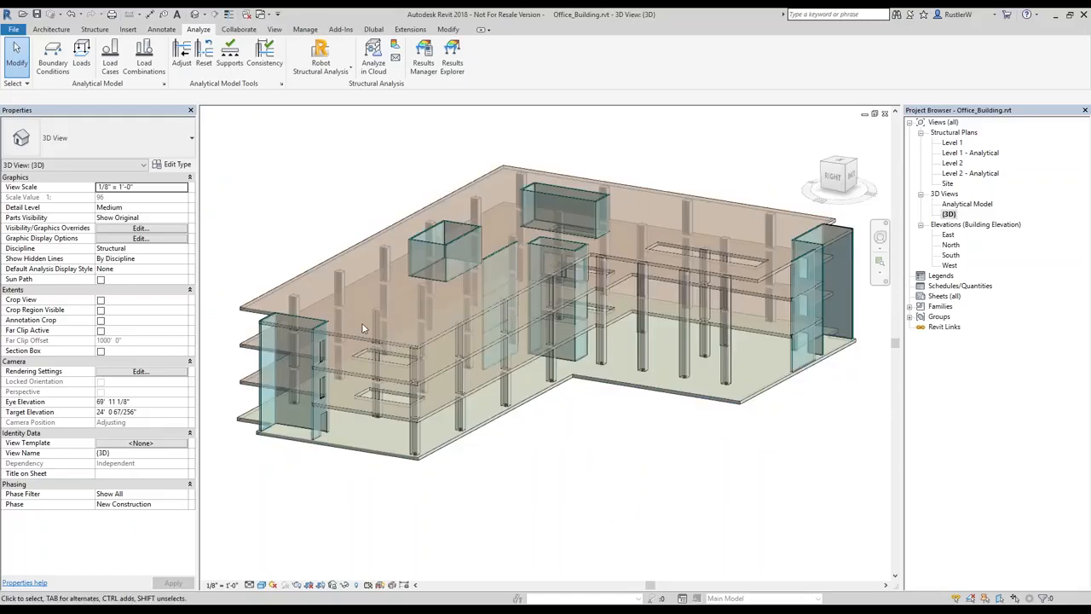
click(100, 351)
scroll(503, 277, down, 3)
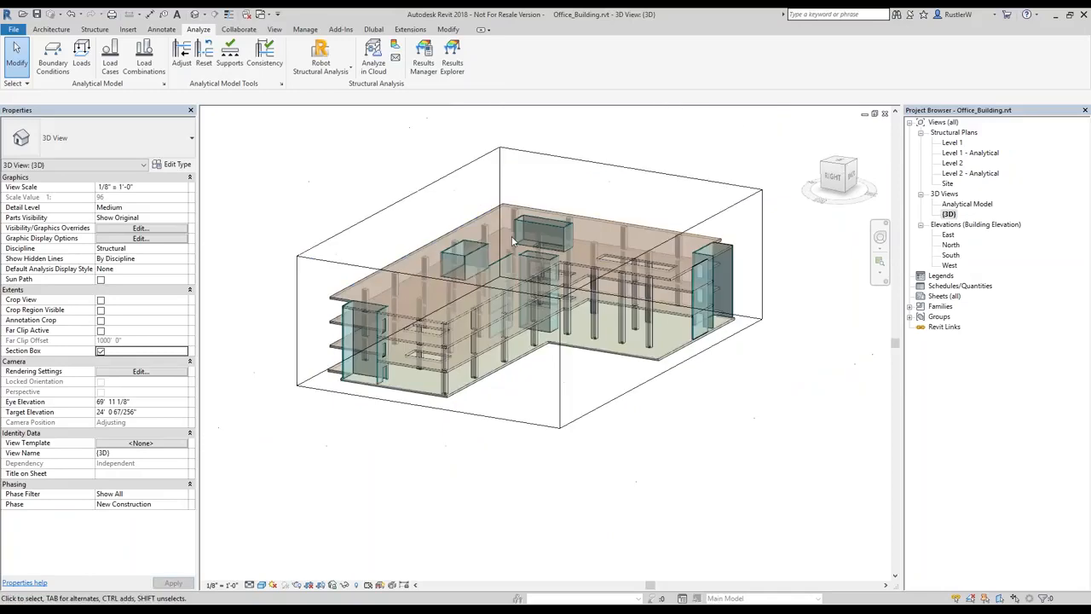
Step: Shrink the section box vertically so it cuts the building down to a single intermediate floor slab with its adjoining columns and walls
click(513, 242)
drag(529, 222, 529, 306)
drag(570, 405, 560, 383)
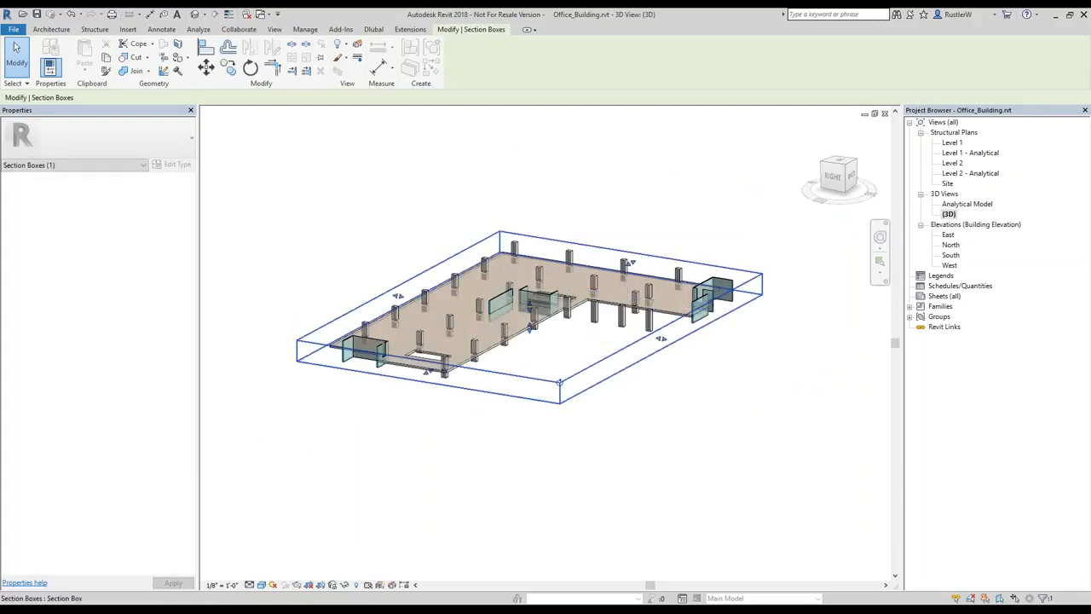
scroll(547, 359, up, 2)
scroll(562, 390, up, 1)
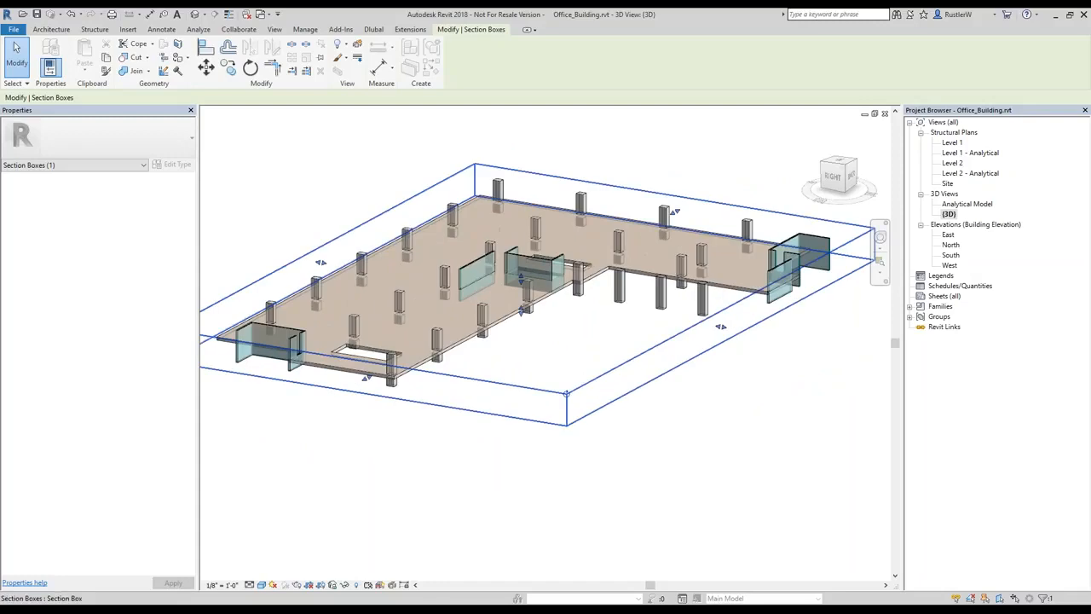
scroll(566, 394, down, 1)
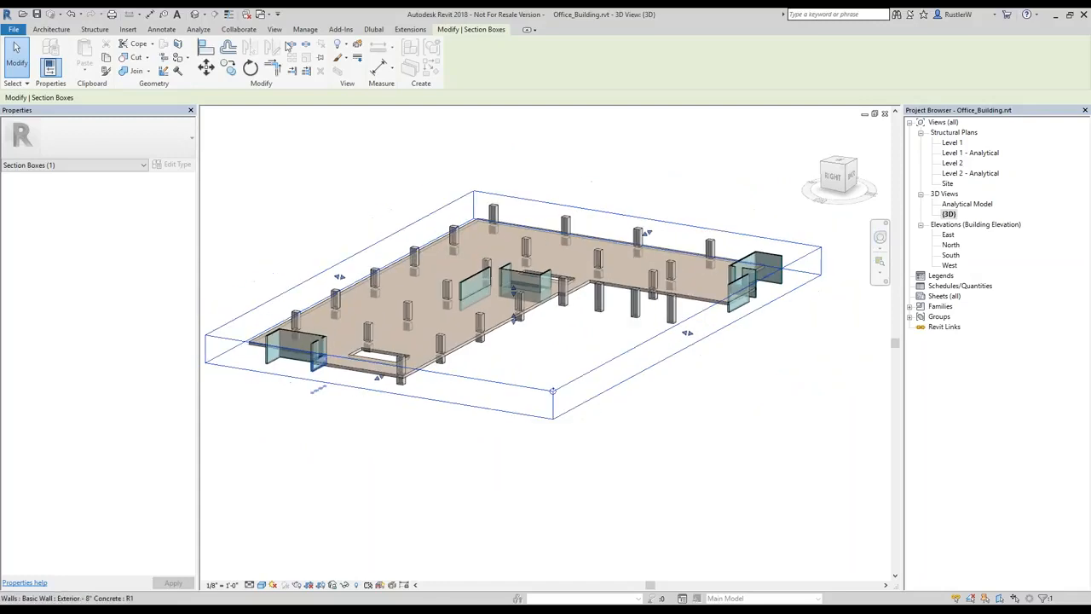
Step: Export only the visible objects to RFEM as a new structure and close the export log
click(373, 30)
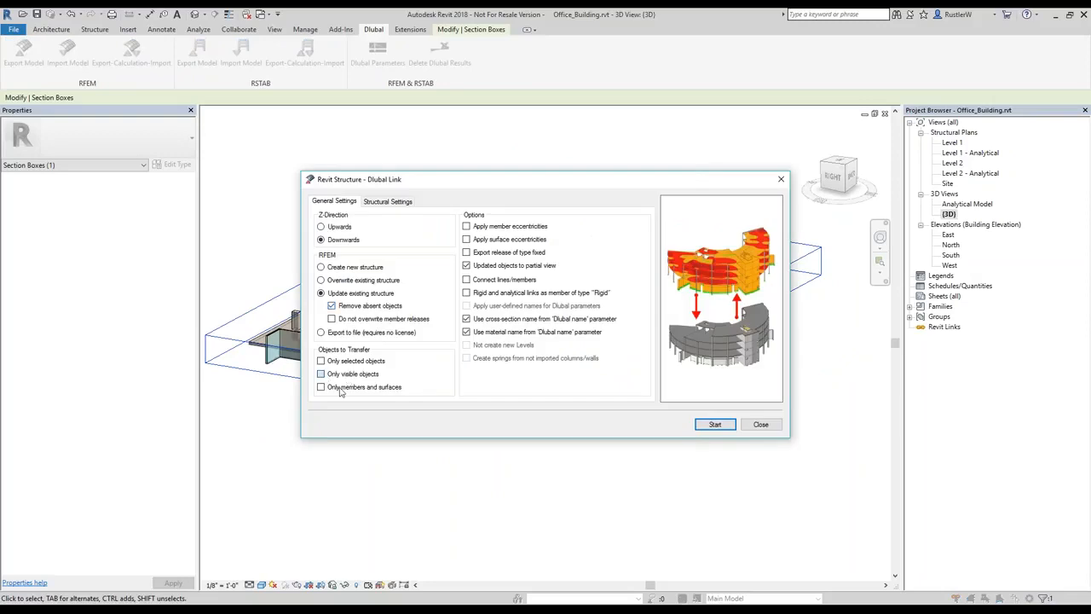
click(323, 374)
click(345, 268)
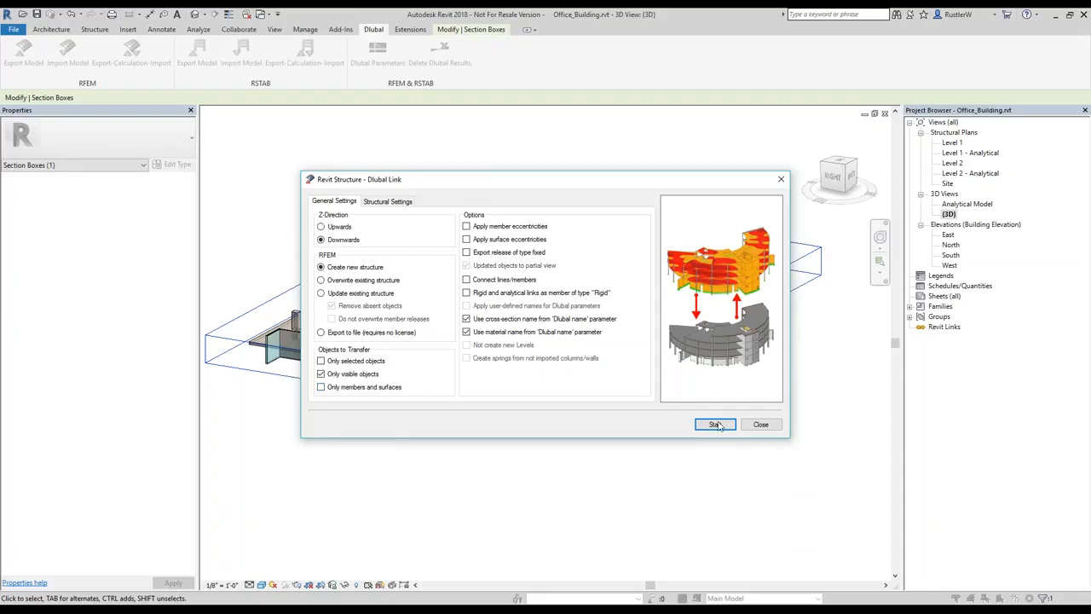
click(716, 424)
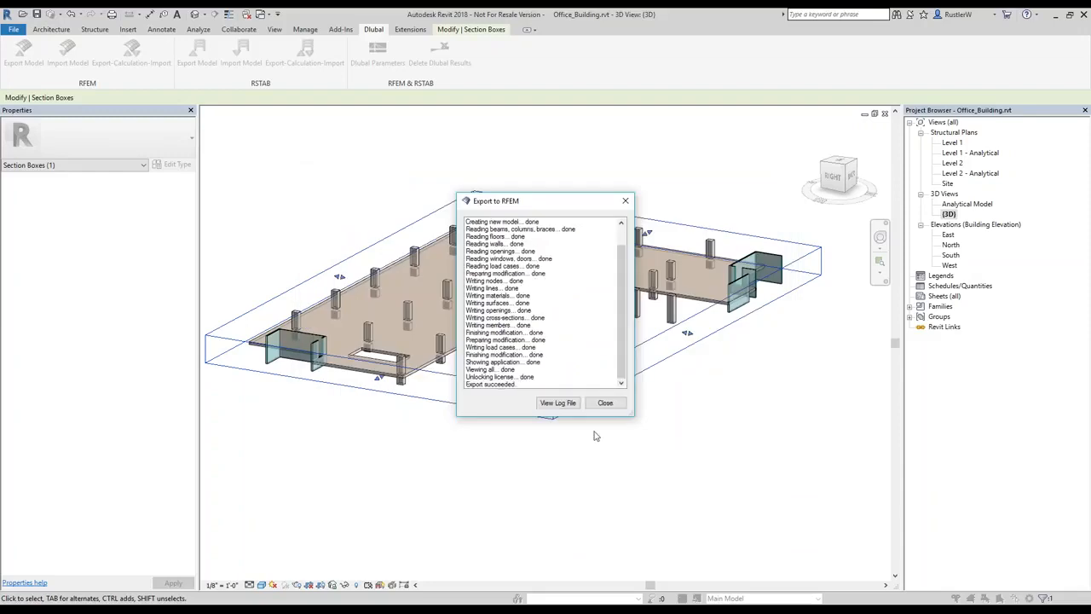
click(604, 403)
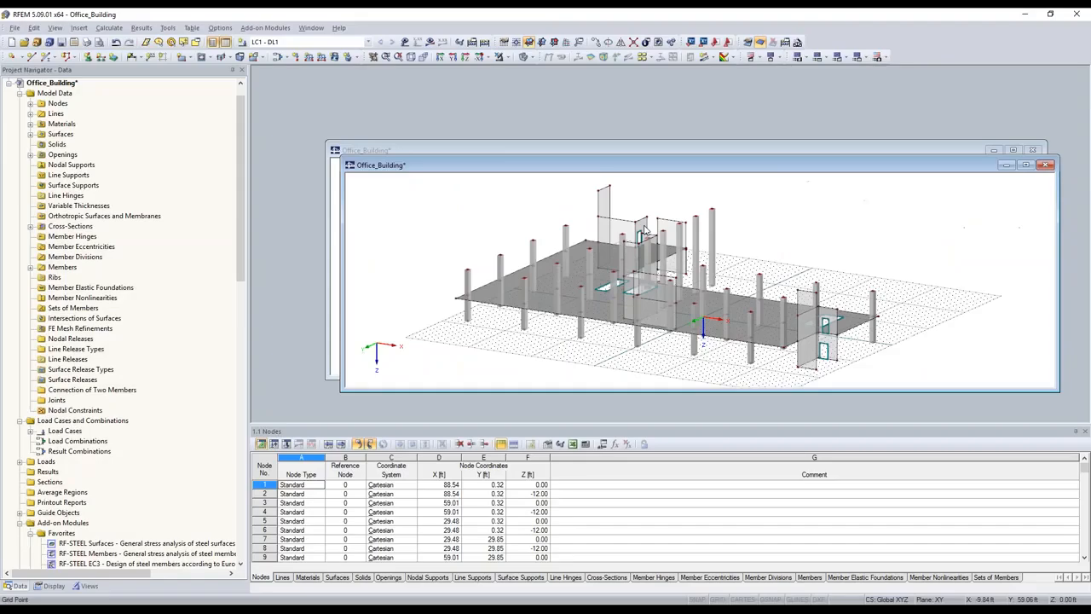
Step: Maximize the partial Office_Building model in RFEM and examine the exported slab, columns and walls from different angles
double_click(662, 164)
scroll(689, 307, up, 2)
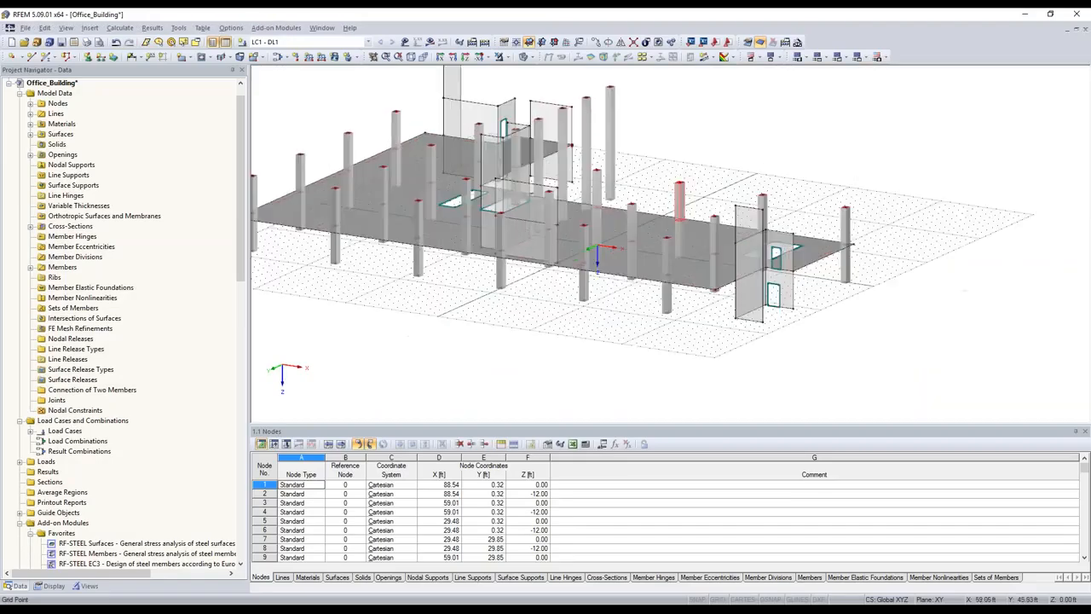
ctrl+middle_drag(712, 309, 532, 295)
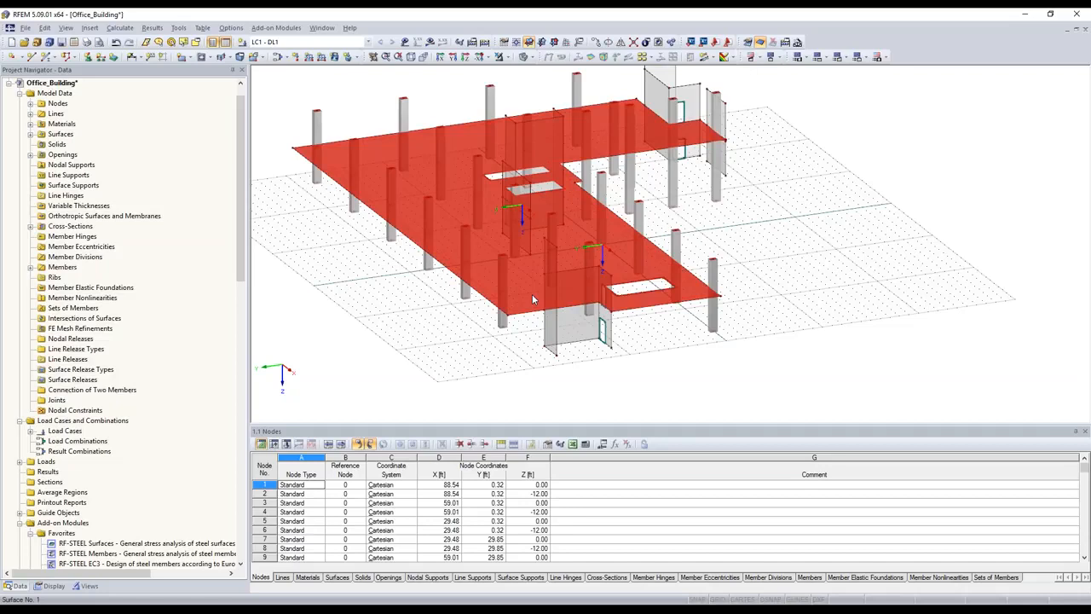
ctrl+middle_drag(532, 294, 539, 307)
scroll(724, 315, down, 4)
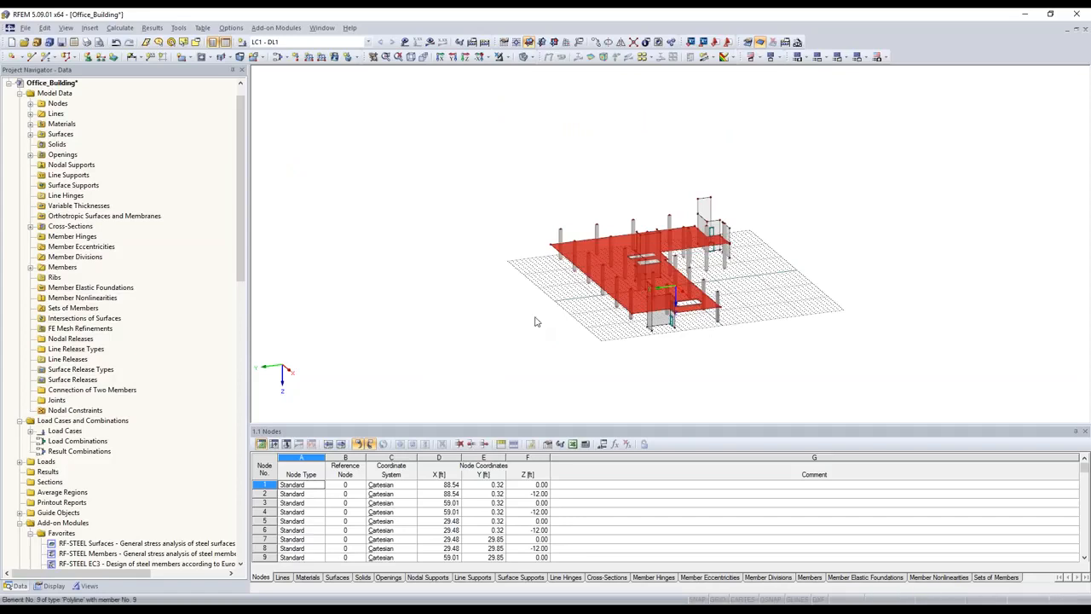
scroll(535, 321, up, 1)
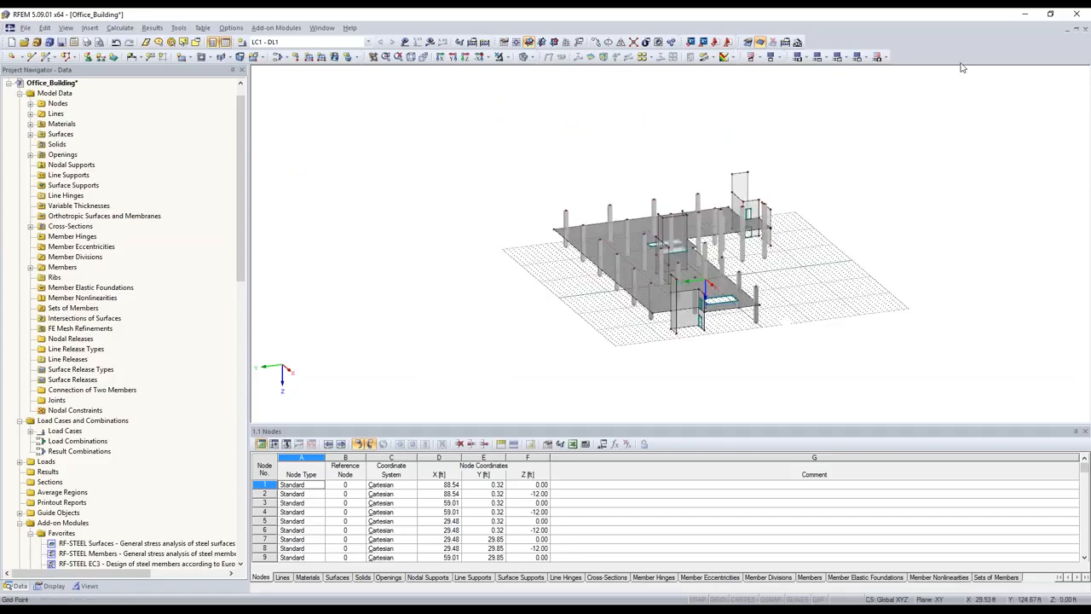
Step: Switch to the complete Office_Building model and export it to Tekla, overwriting the existing model and including internal forces
click(322, 28)
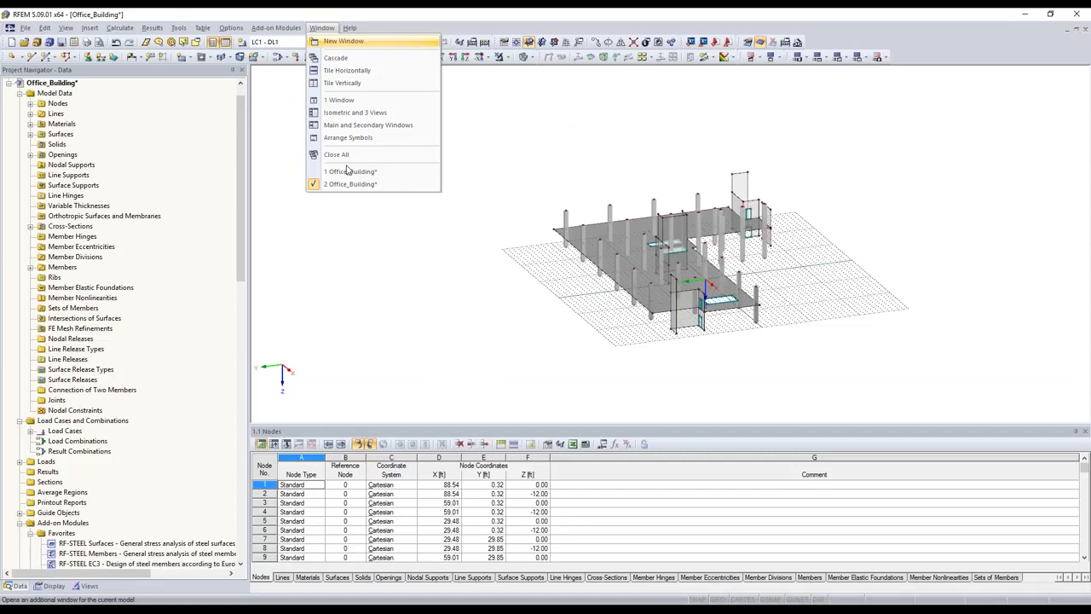
click(347, 170)
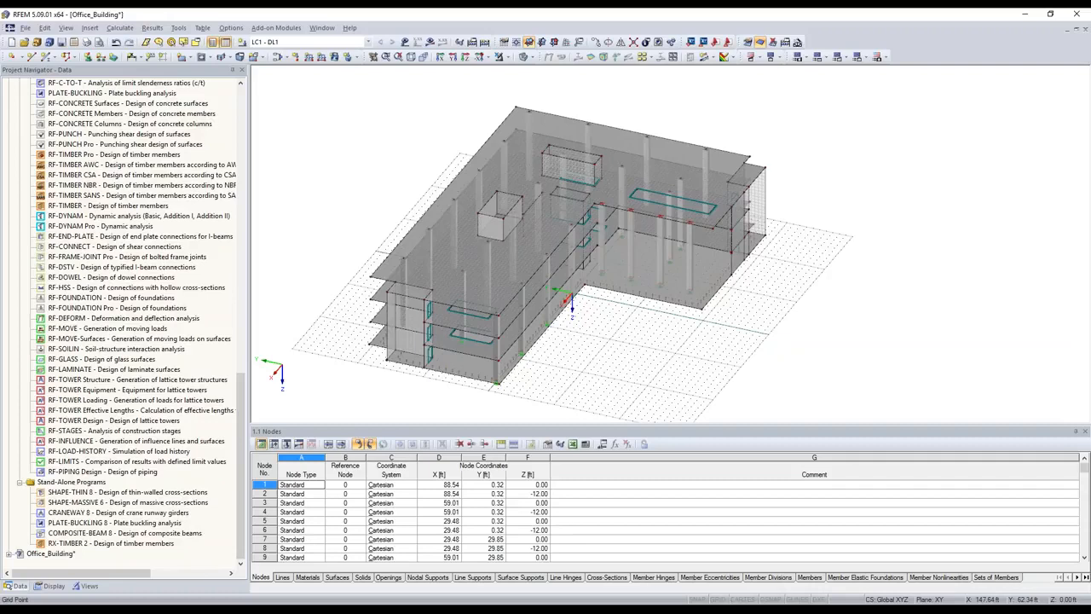
click(702, 42)
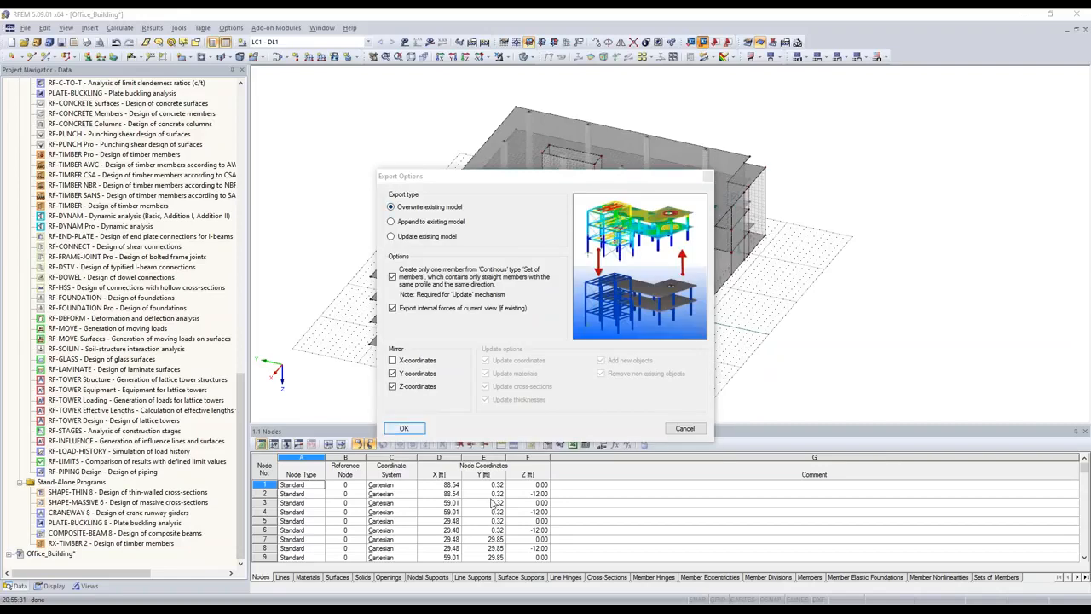
key(Return)
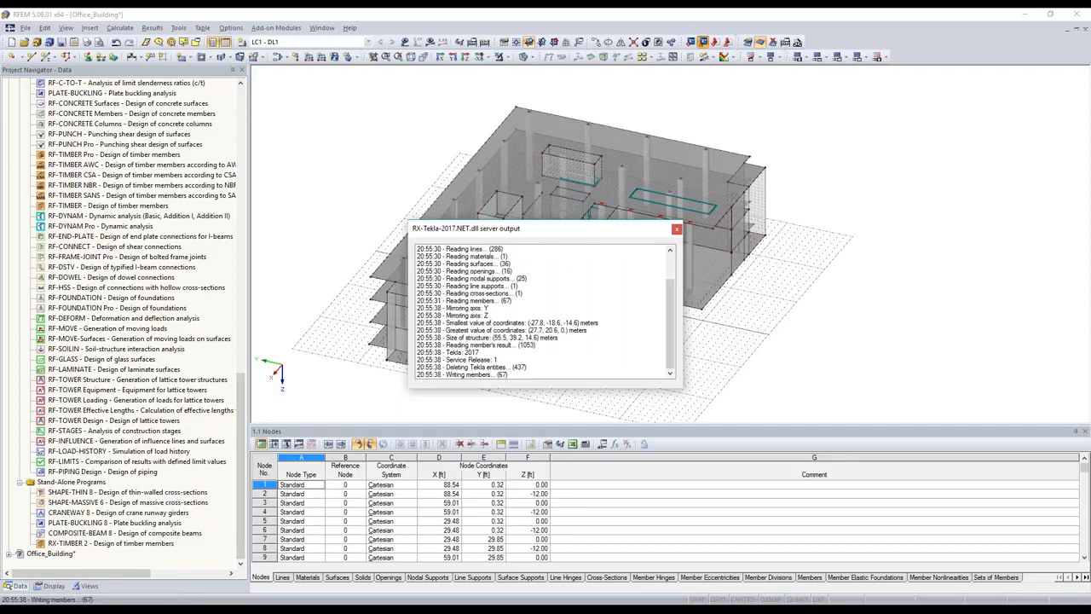
Step: Switch to Tekla Structures and inspect the exported building's slabs, walls and columns from several angles
click(326, 563)
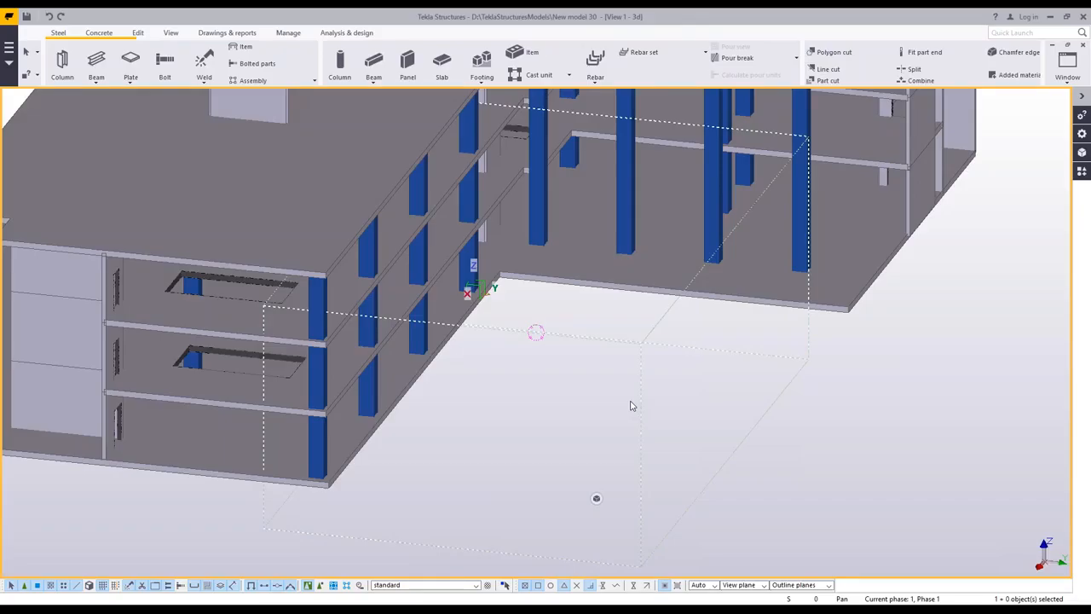
scroll(623, 425, down, 3)
middle_drag(622, 425, 631, 456)
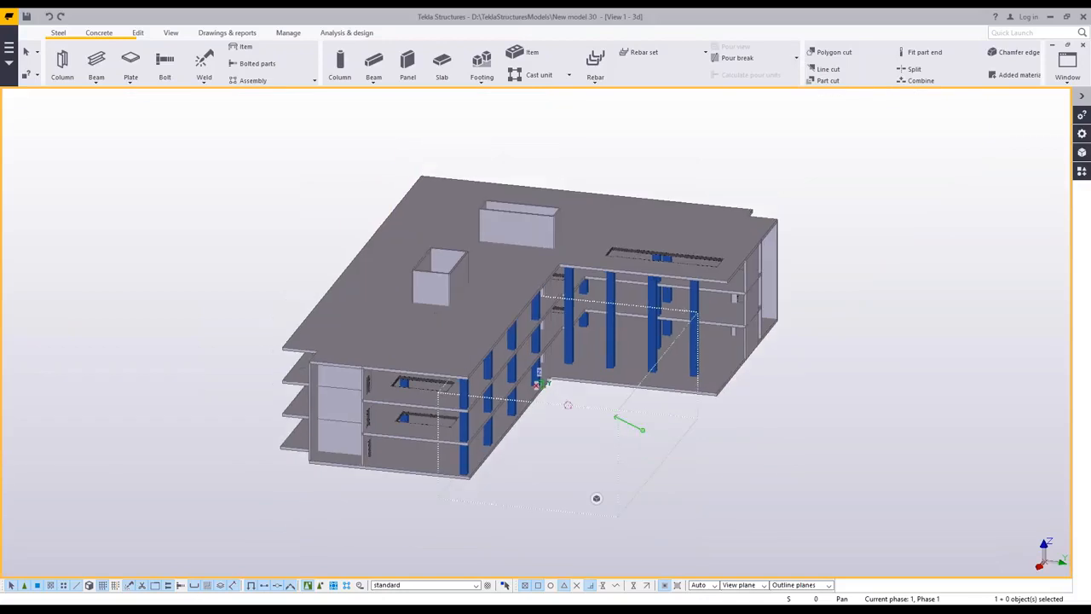
mouse_move(596, 497)
ctrl+middle_down()
mouse_move(515, 383)
mouse_move(631, 459)
ctrl+middle_up()
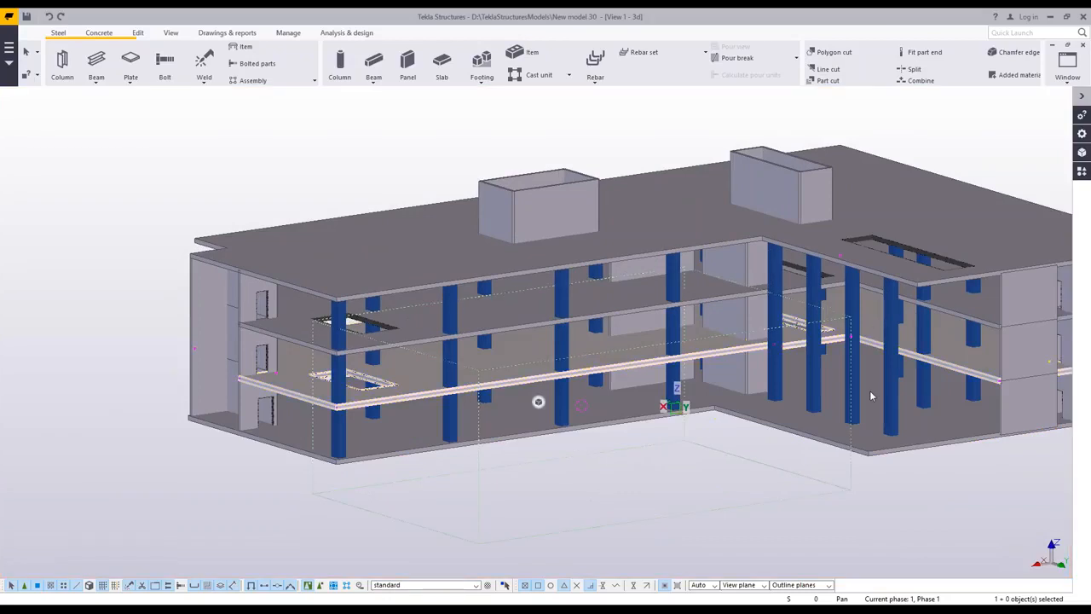
ctrl+middle_drag(870, 390, 835, 384)
Step: Inquire the part data of a front column in the building's wing and review its profile, internal forces and node numbers
right_click(836, 384)
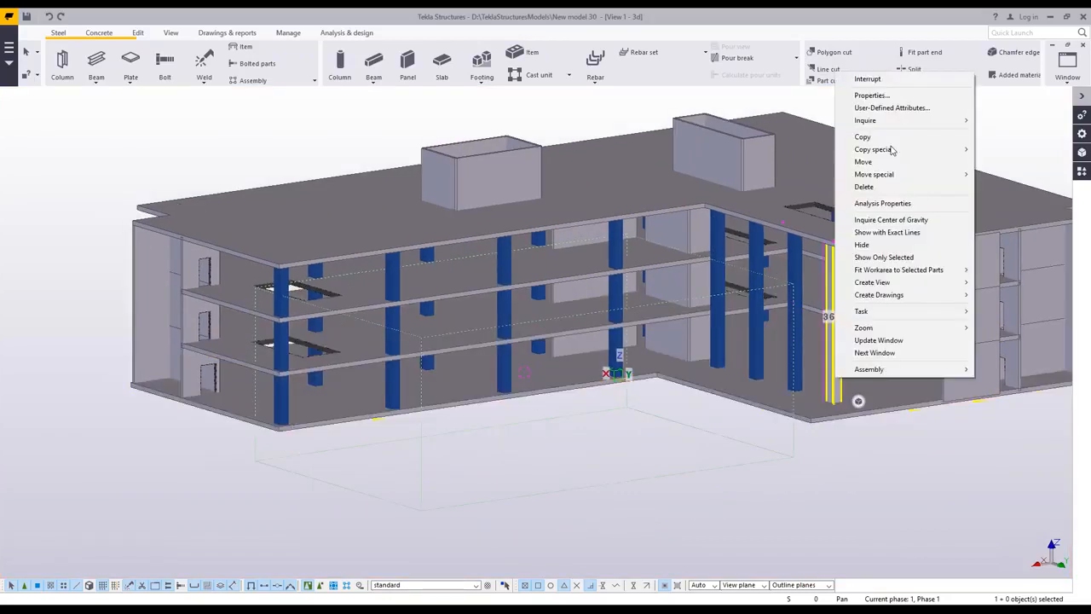
mouse_move(891, 150)
mouse_move(884, 126)
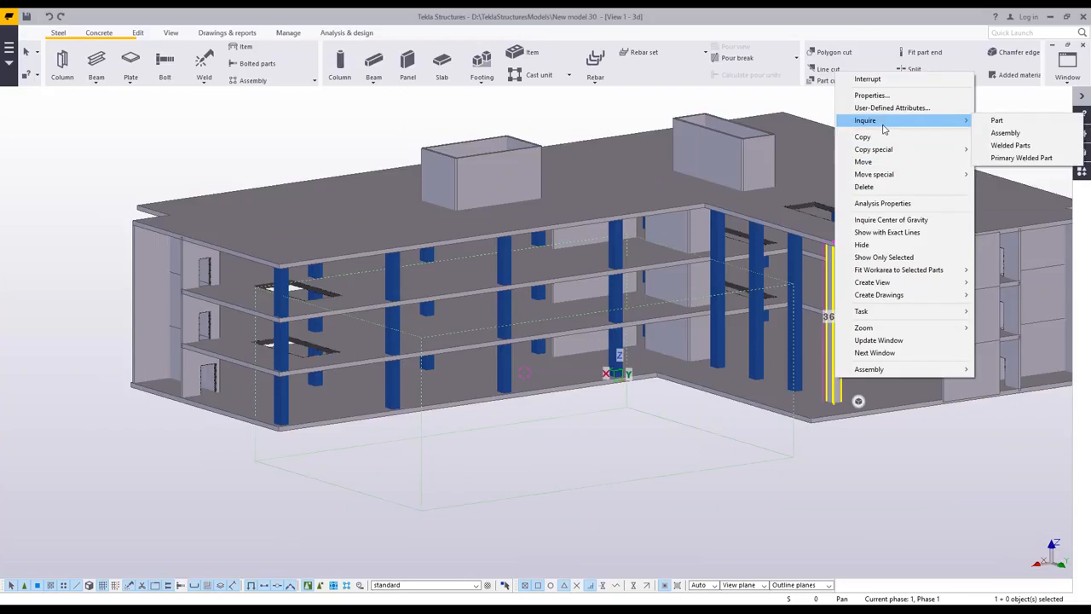
click(996, 121)
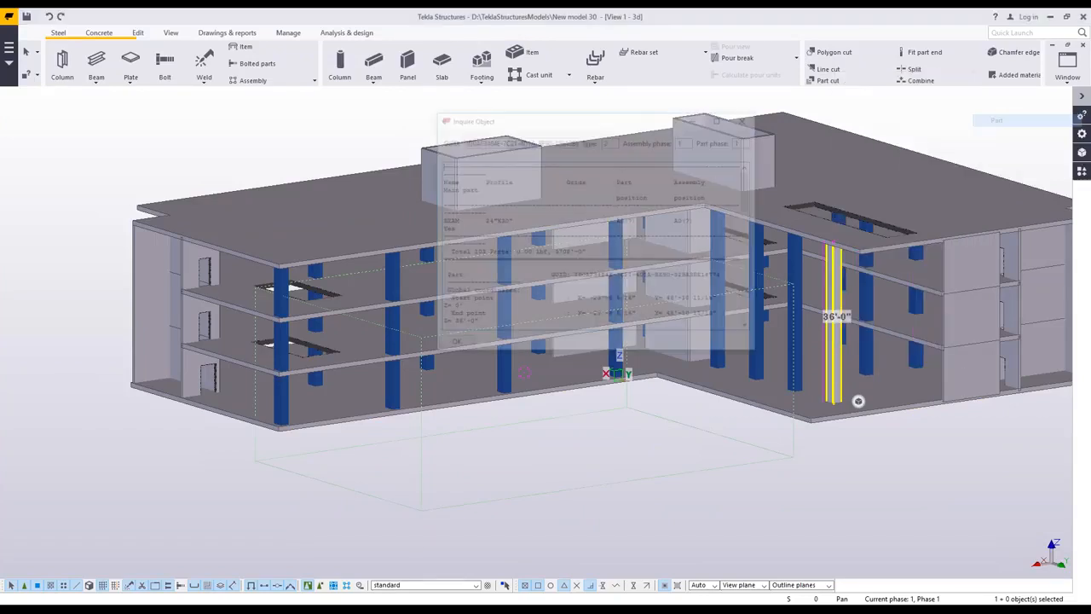
scroll(578, 247, down, 9)
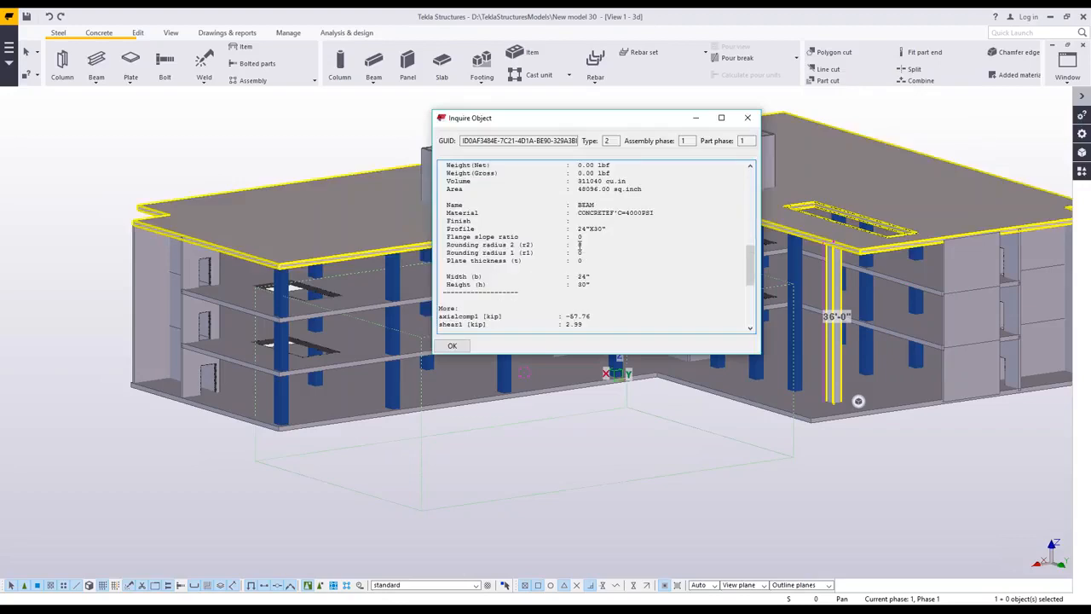
scroll(546, 247, down, 4)
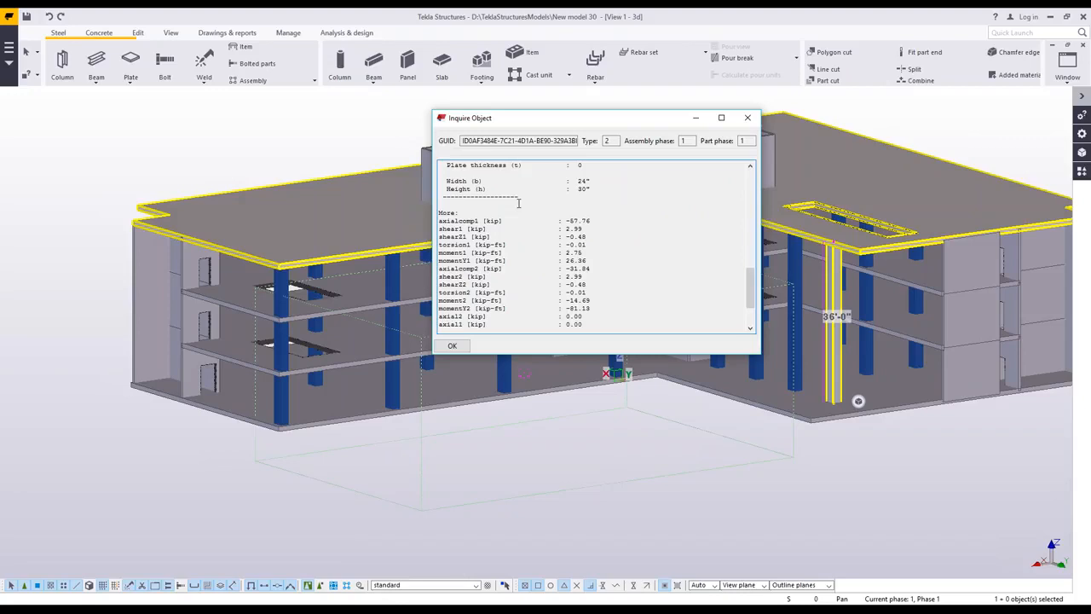
scroll(516, 209, down, 1)
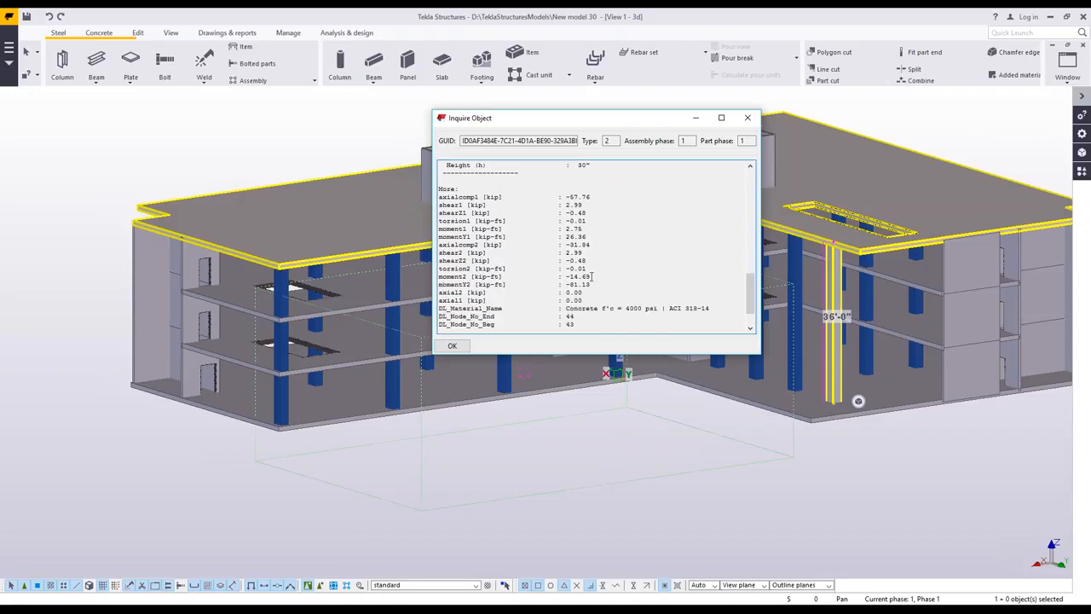
scroll(508, 278, down, 2)
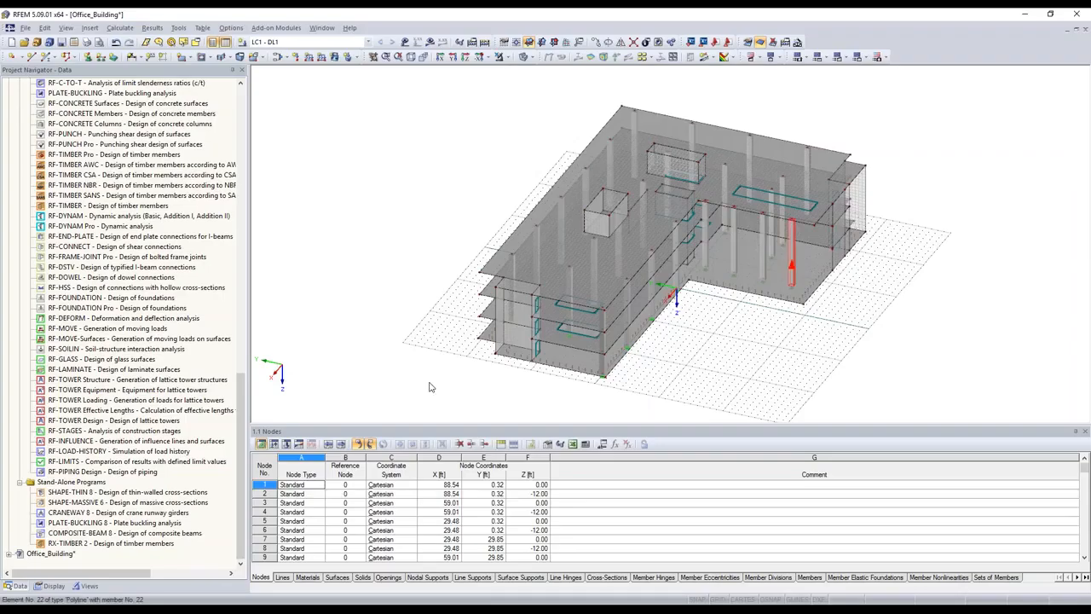
Step: Review the selected column's member data in RFEM, and close both Office_Building models without saving changes
double_click(429, 387)
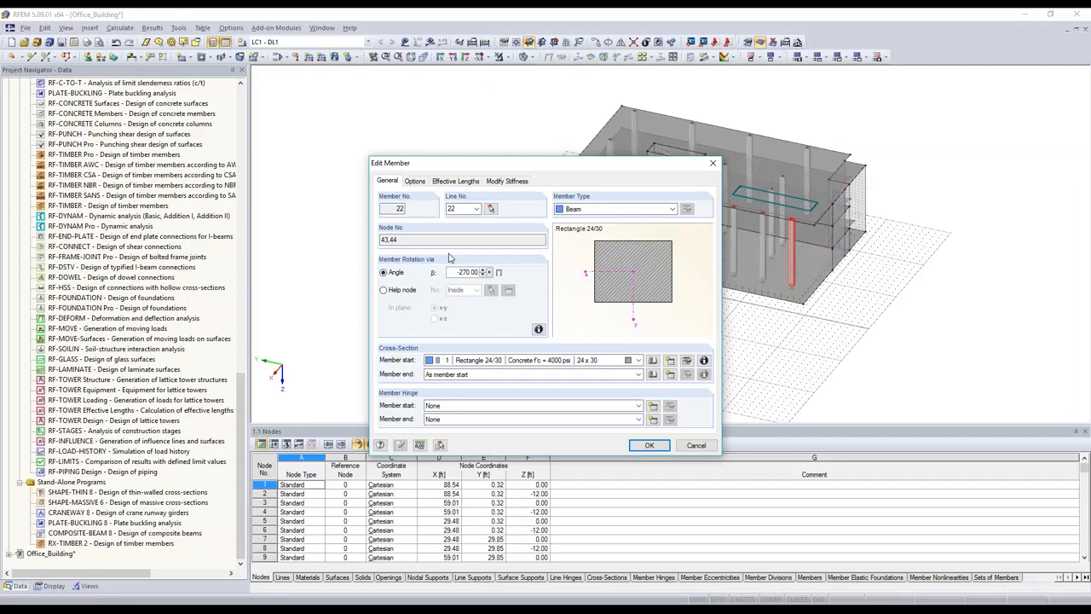
click(697, 445)
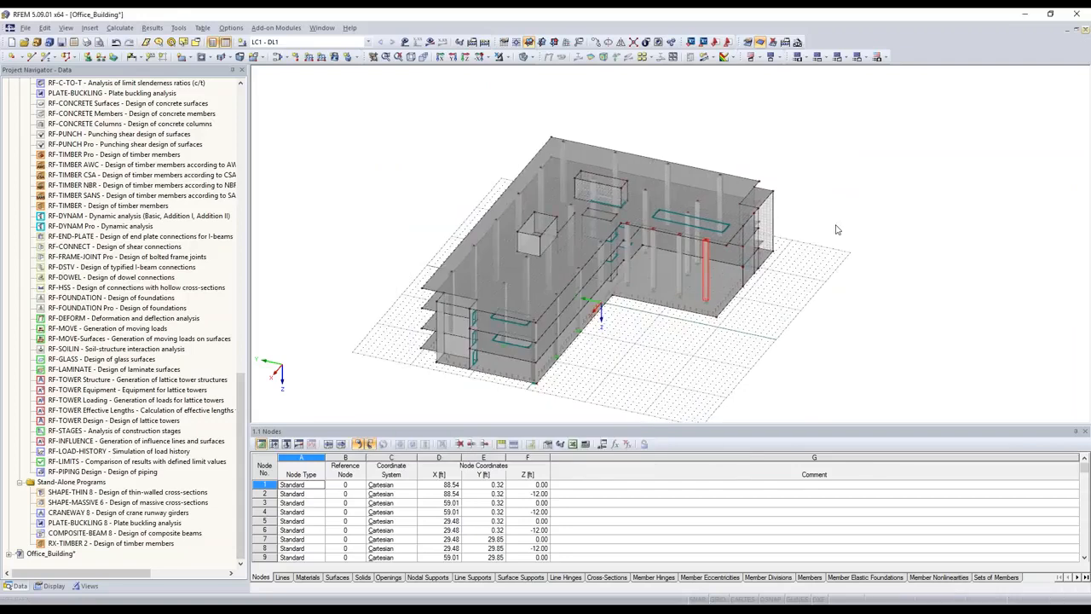
click(1085, 29)
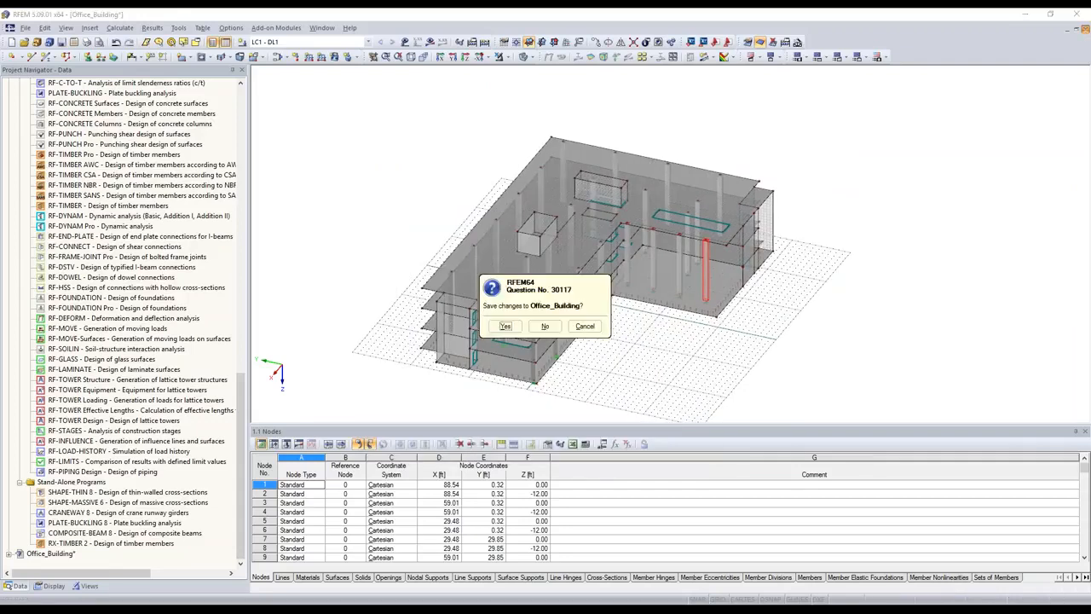
click(546, 326)
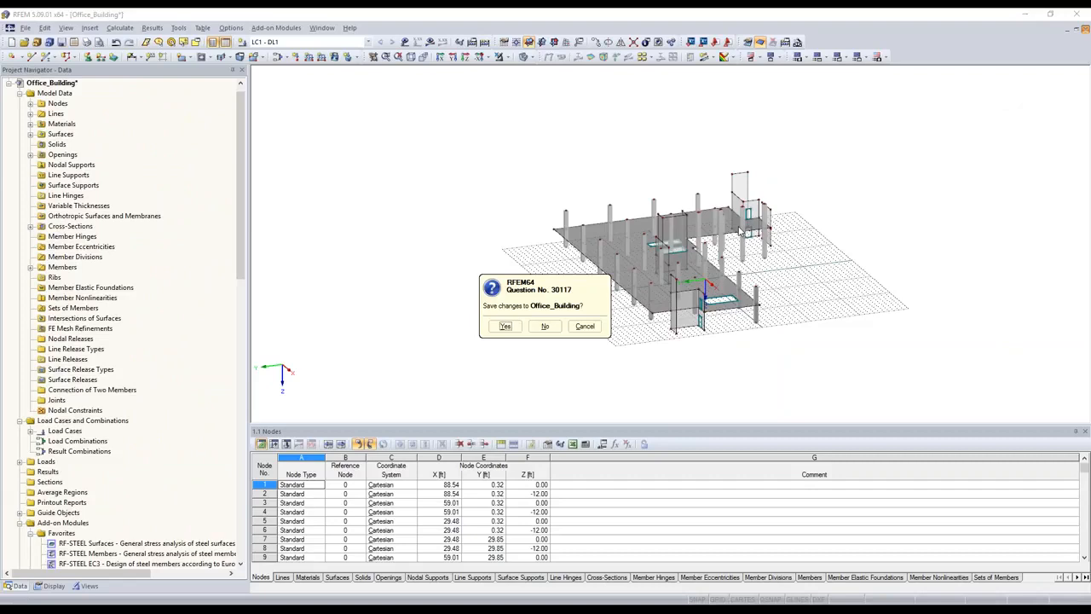
click(546, 327)
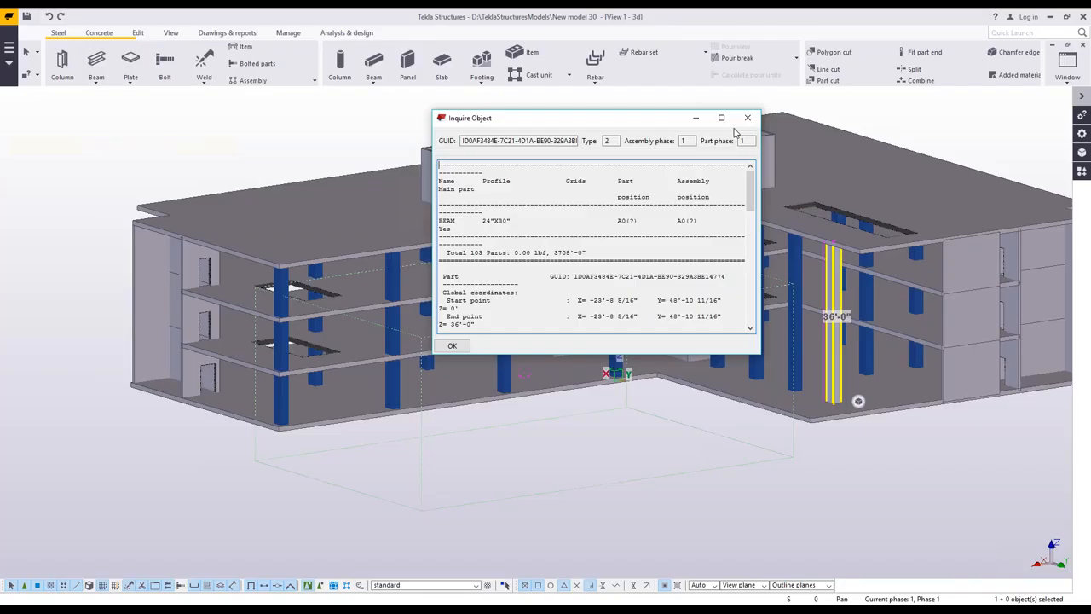
Step: Switch to Tekla Structures, close the part inquiry, and open the USWebinar2017 model without saving the current one
click(748, 118)
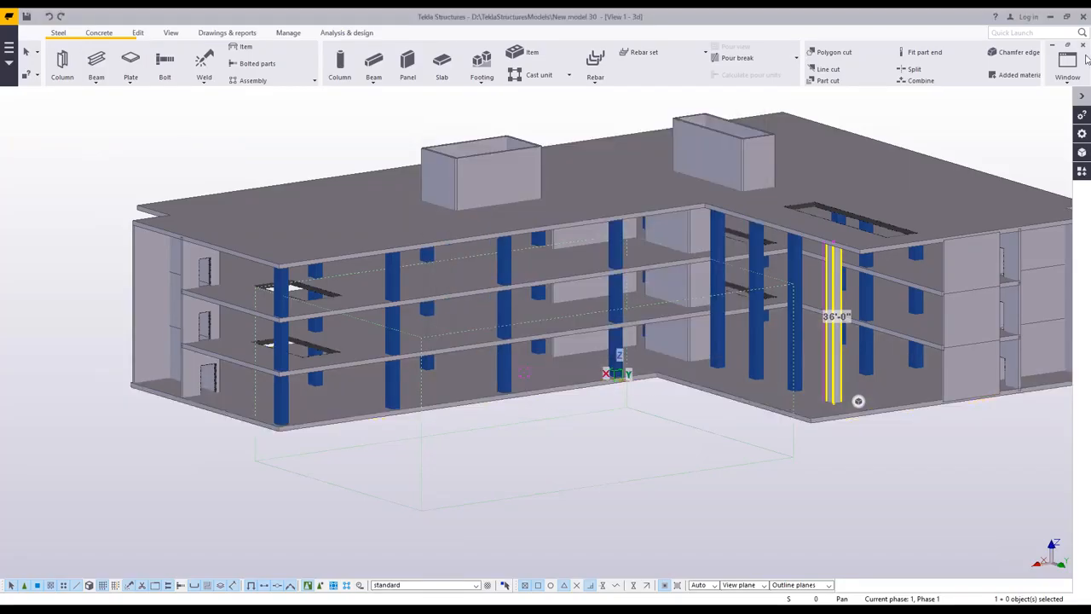
click(1083, 44)
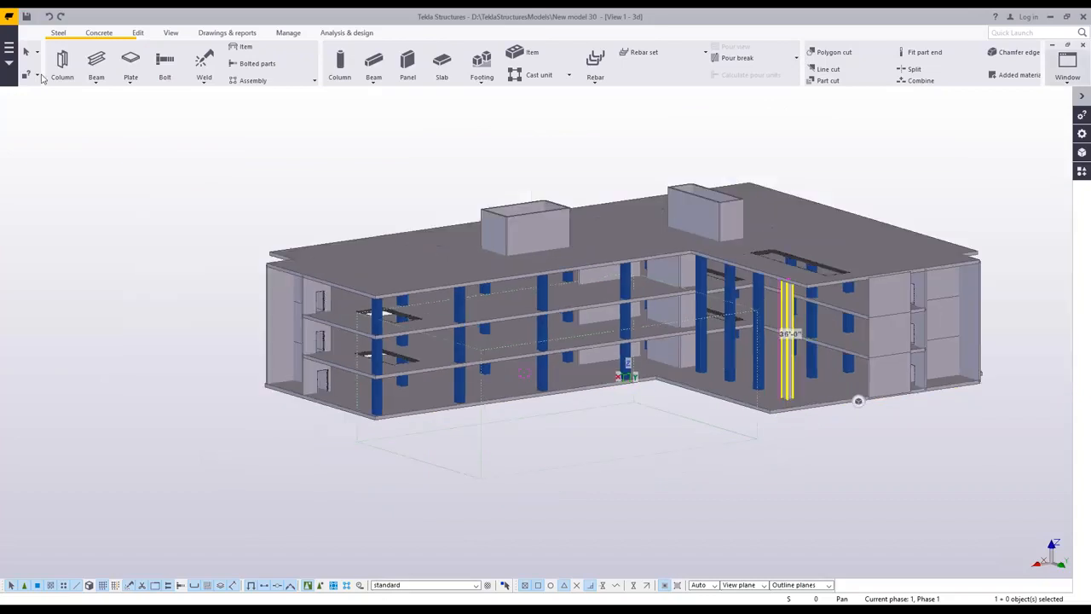
click(8, 47)
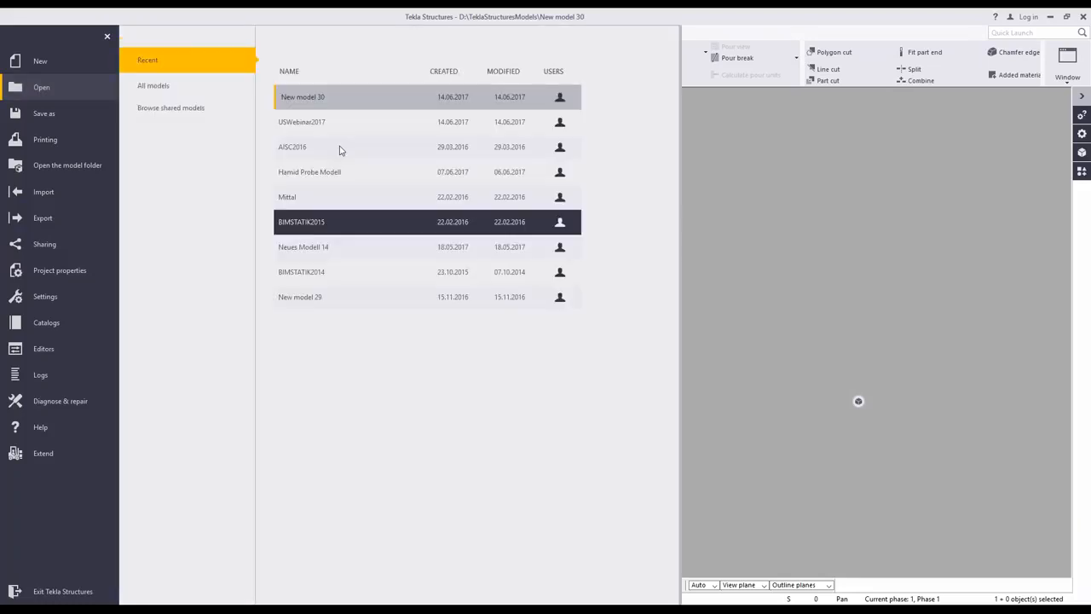
click(337, 124)
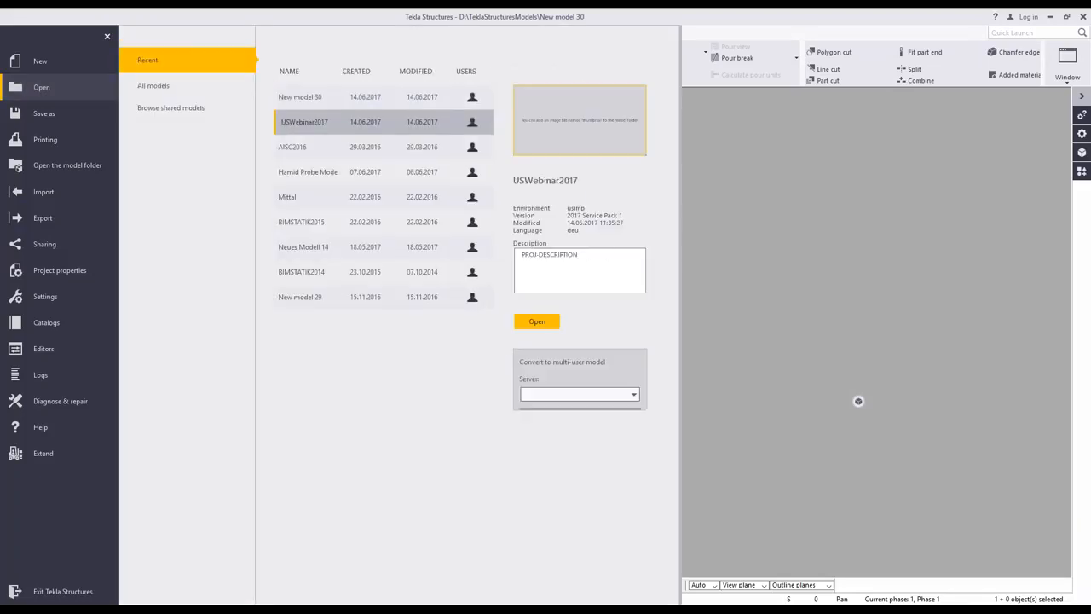
click(537, 323)
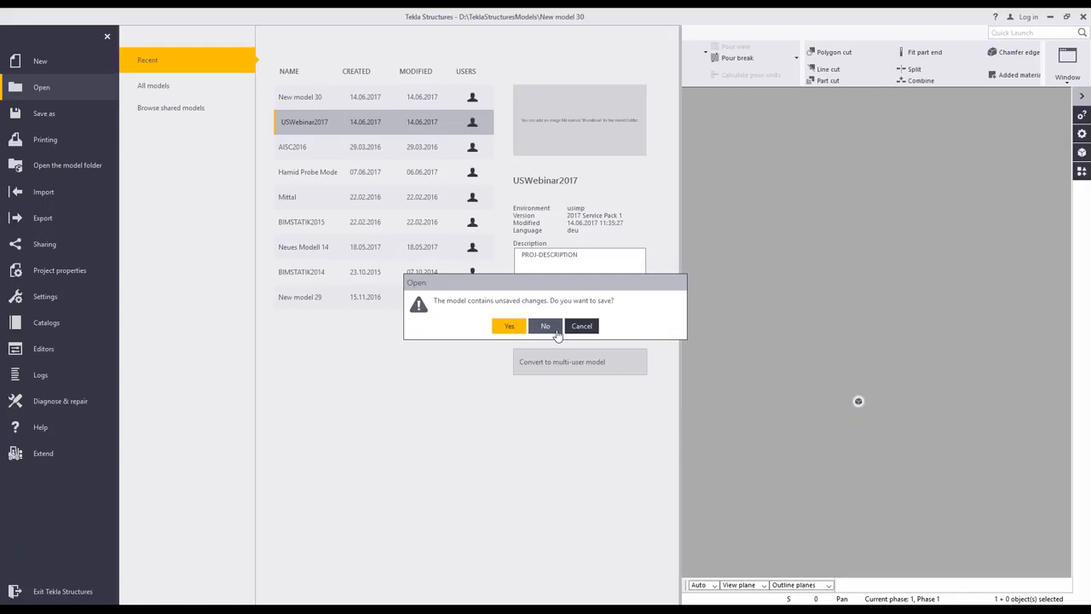
click(545, 327)
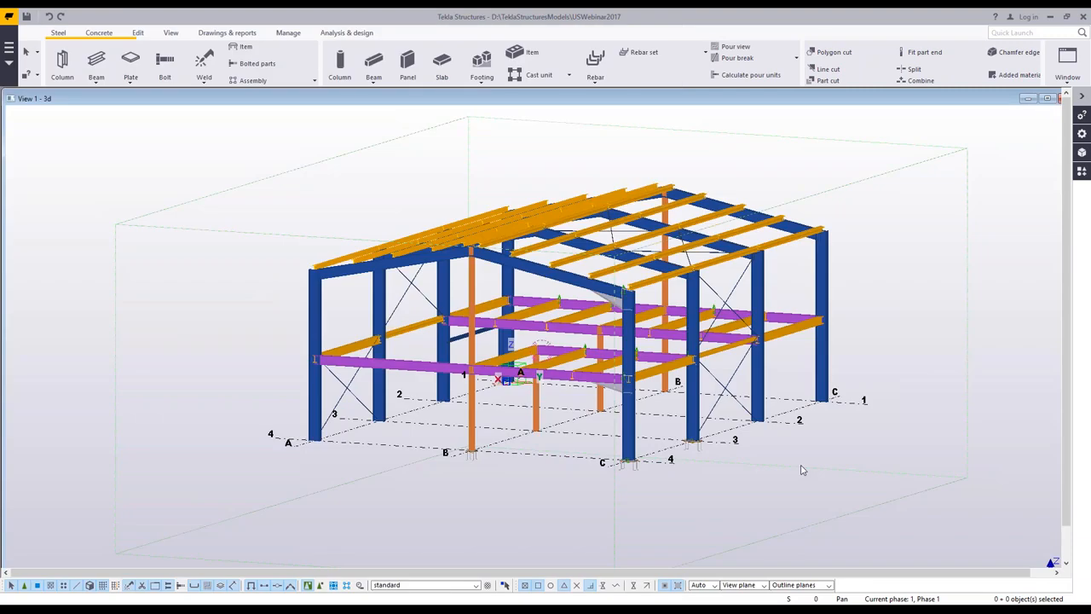
Step: Display the Dlubal Full analysis model on the steel hall
middle_drag(802, 470, 514, 308)
scroll(670, 438, down, 3)
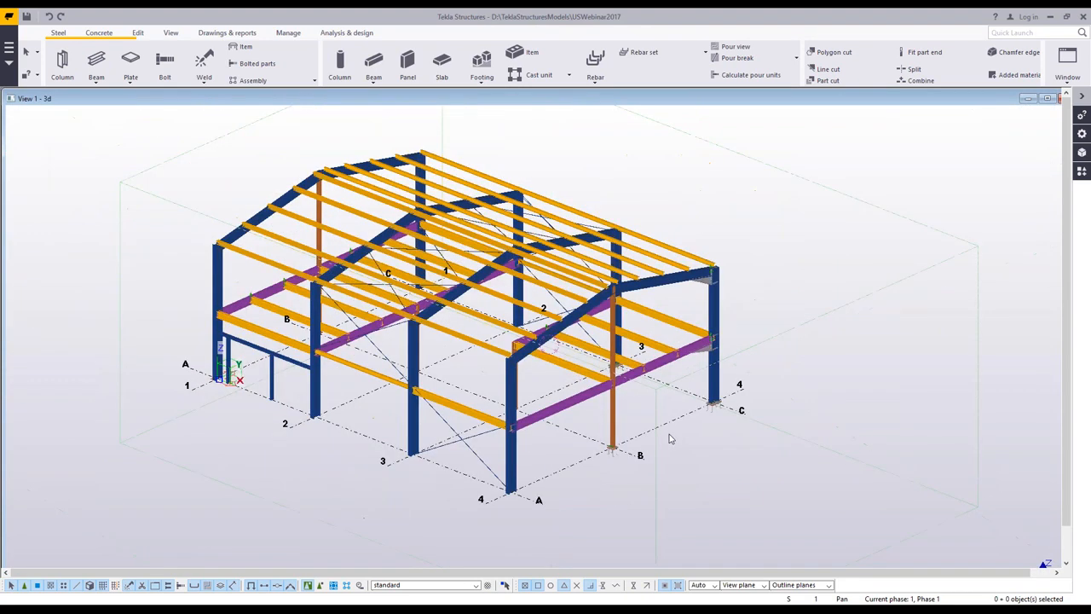
scroll(670, 439, up, 1)
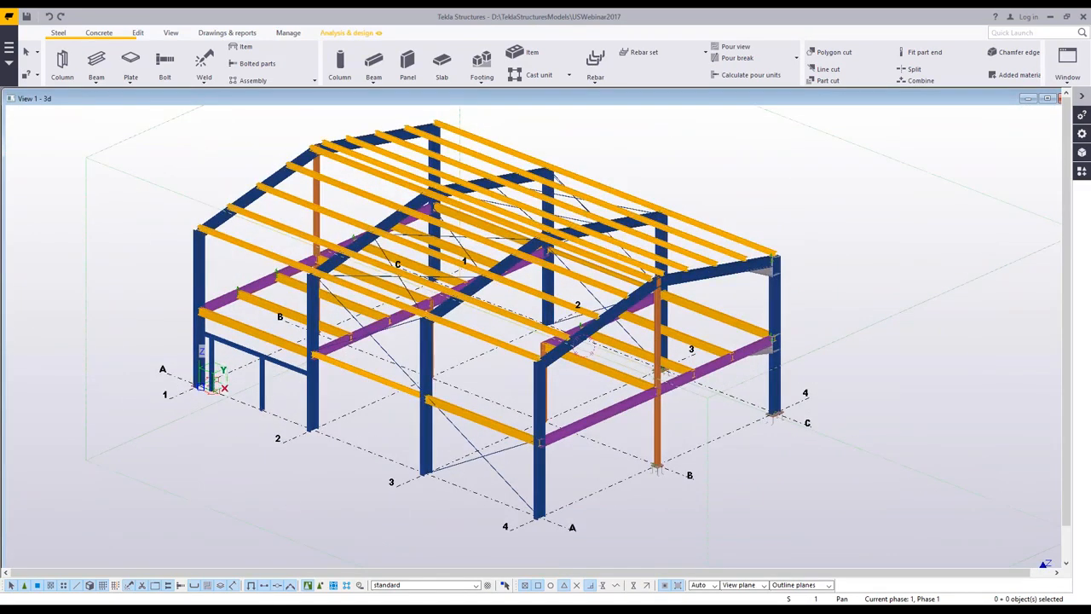
click(348, 33)
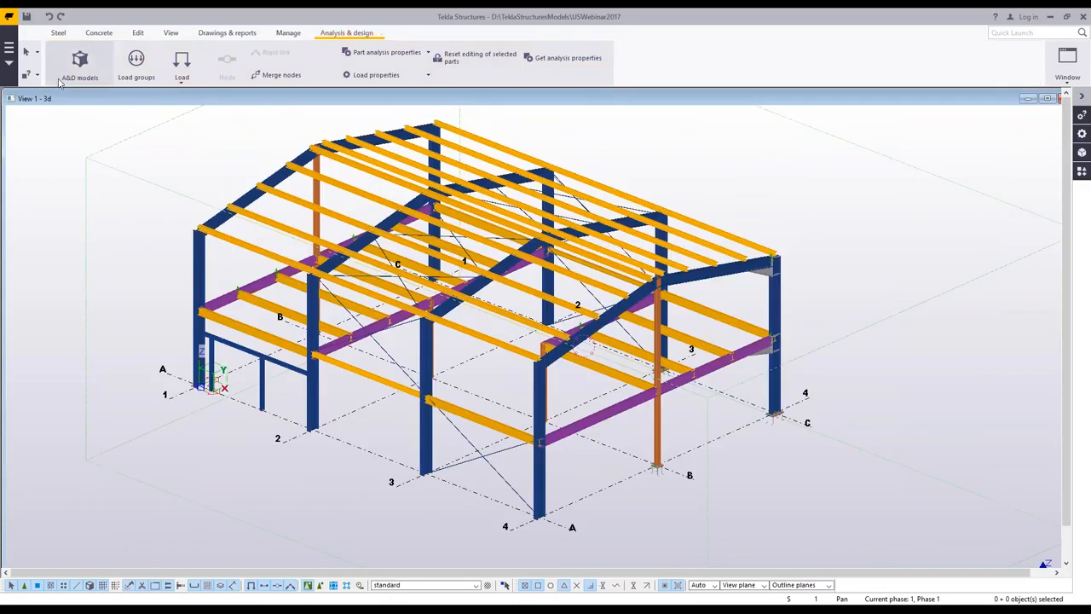
click(78, 64)
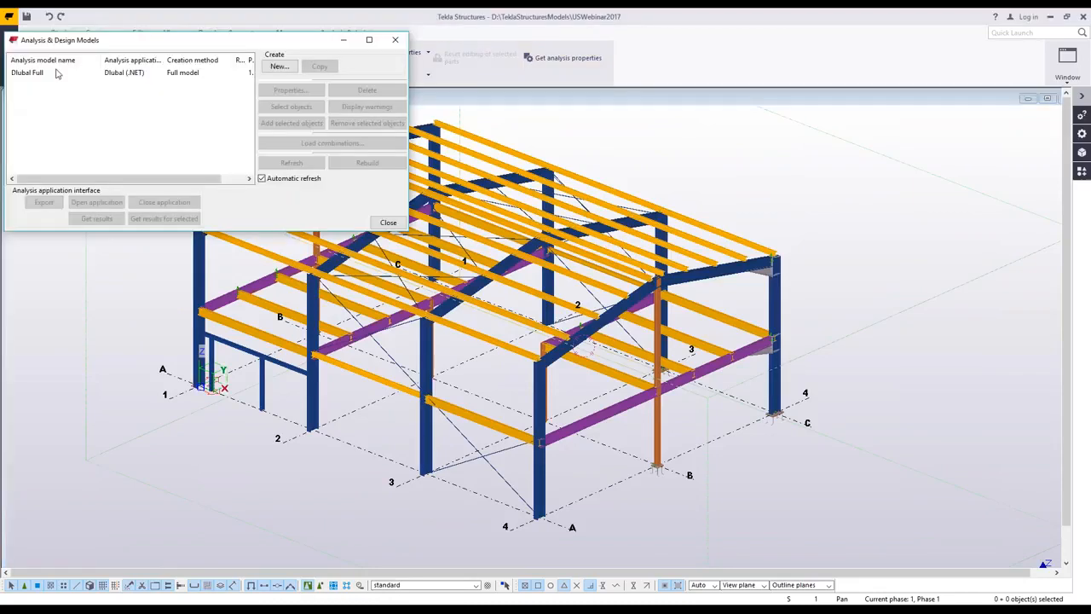
click(57, 73)
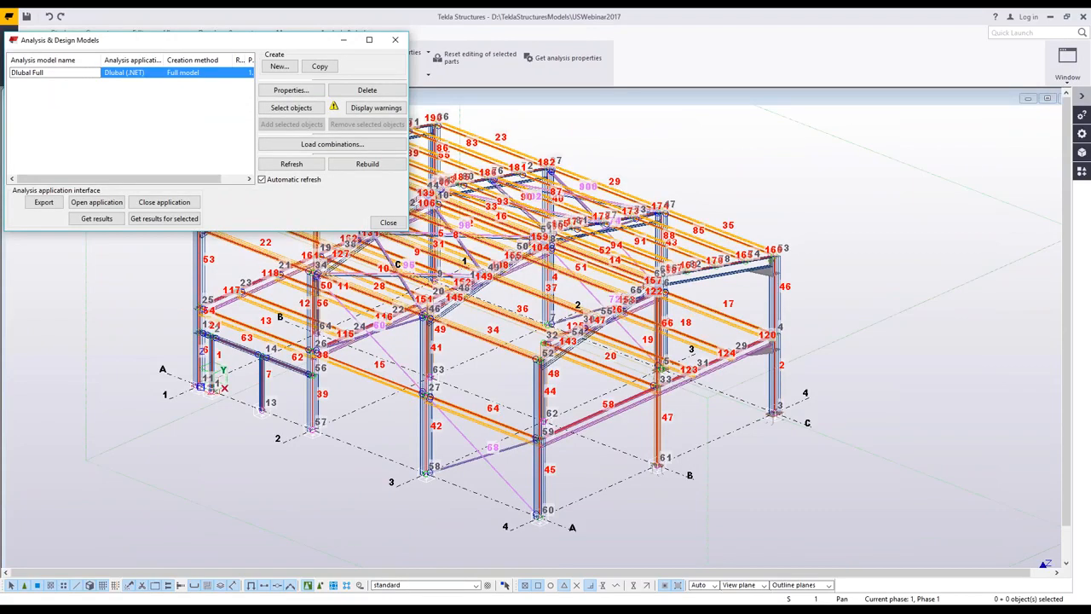
Step: Review the analysis properties of beam 34, including its start and end releases and axis position options, without changing them
middle_drag(511, 341, 581, 376)
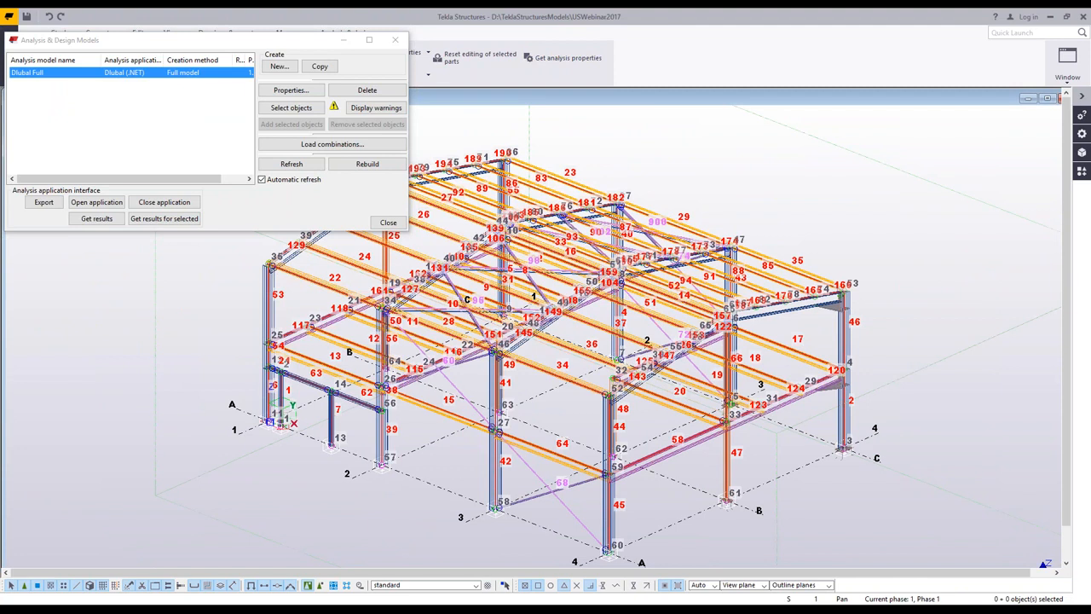
scroll(595, 402, up, 5)
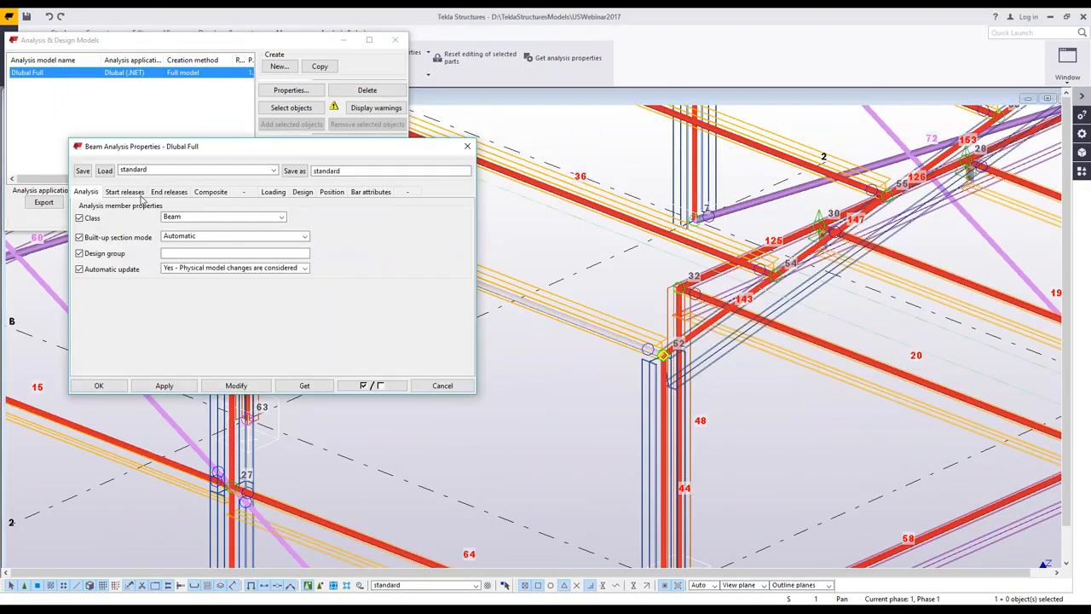
click(126, 197)
click(168, 193)
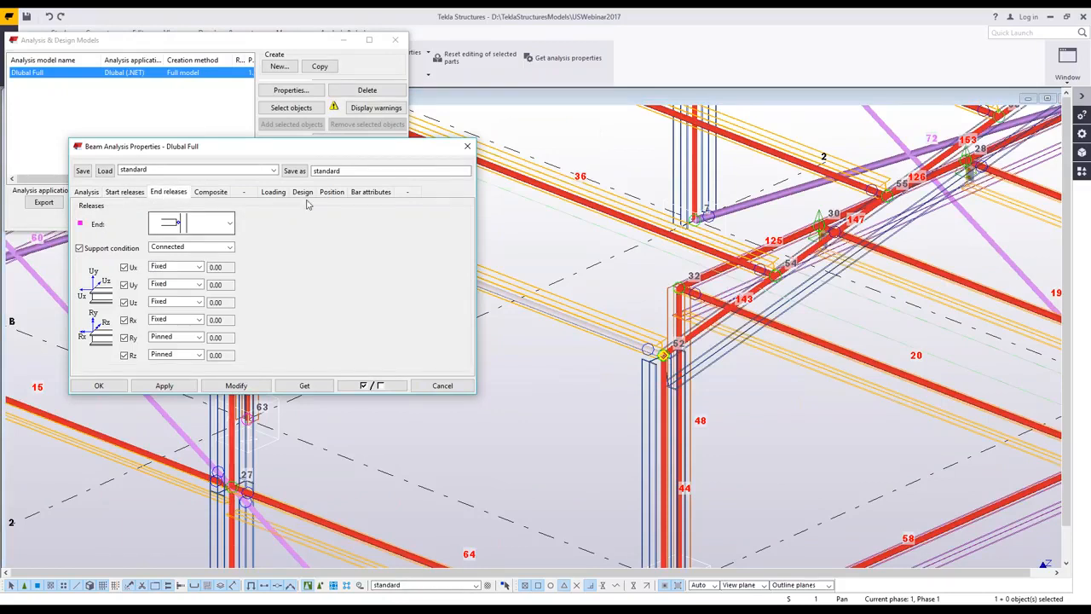
click(332, 192)
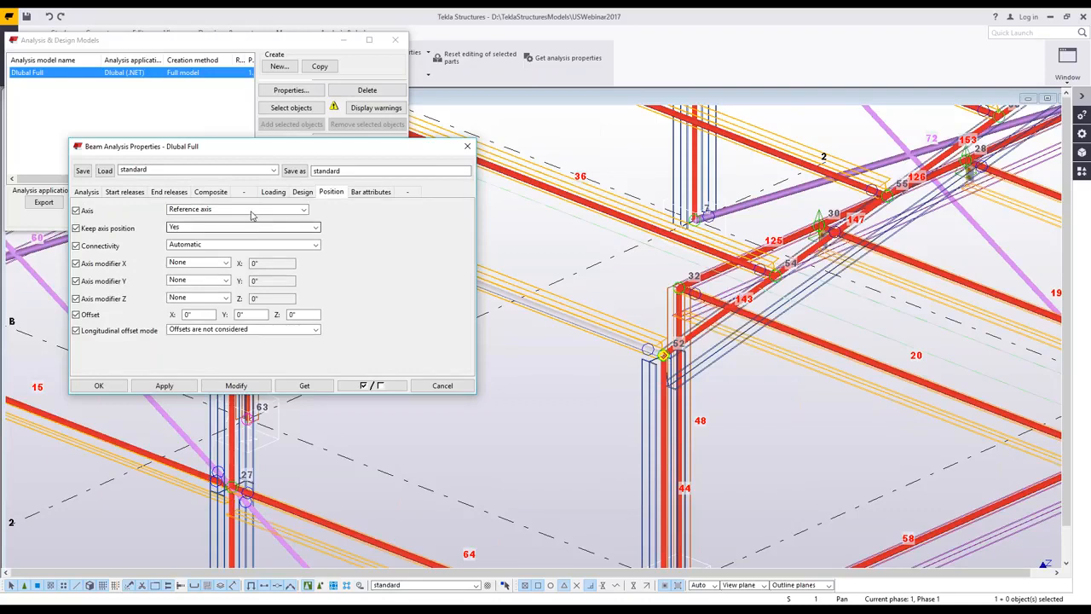
click(251, 216)
click(317, 345)
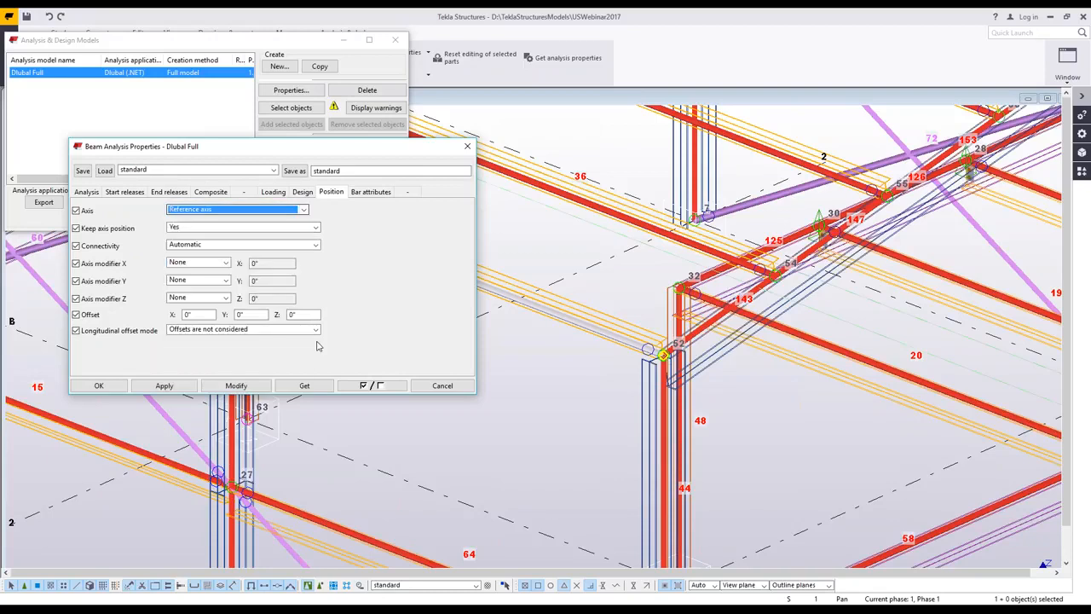
click(443, 385)
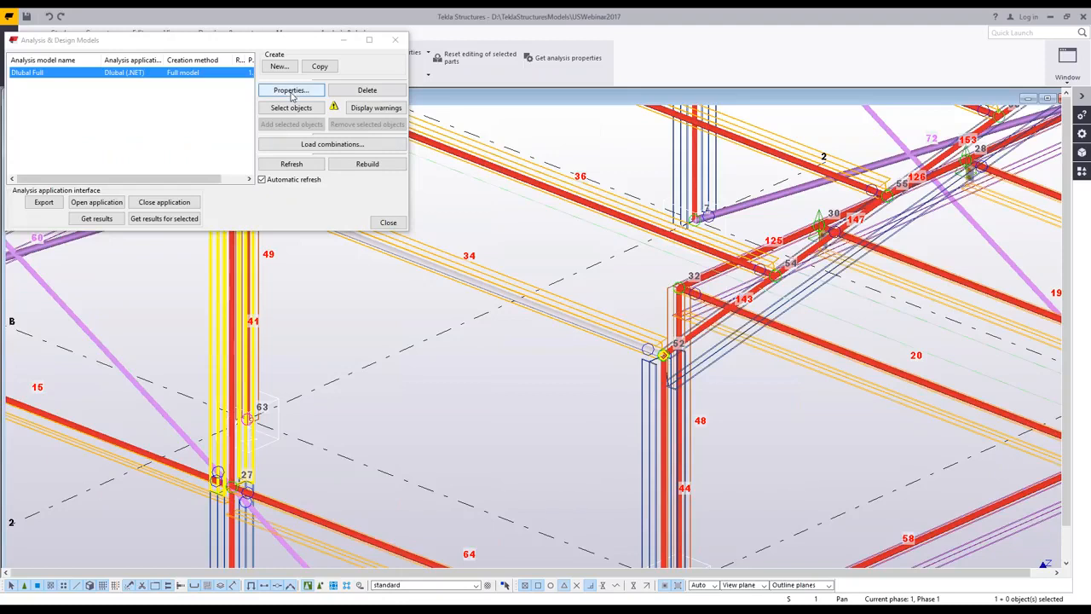
Step: Examine the Dlubal Full analysis model's filter, creation method and analysis application options without changing them
click(290, 90)
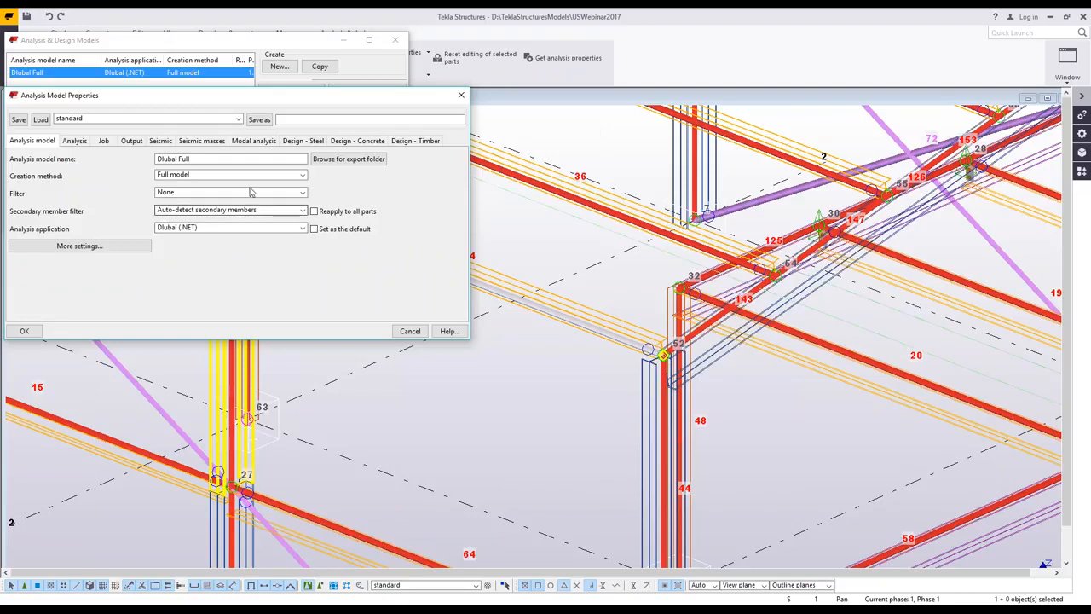
click(247, 194)
click(248, 193)
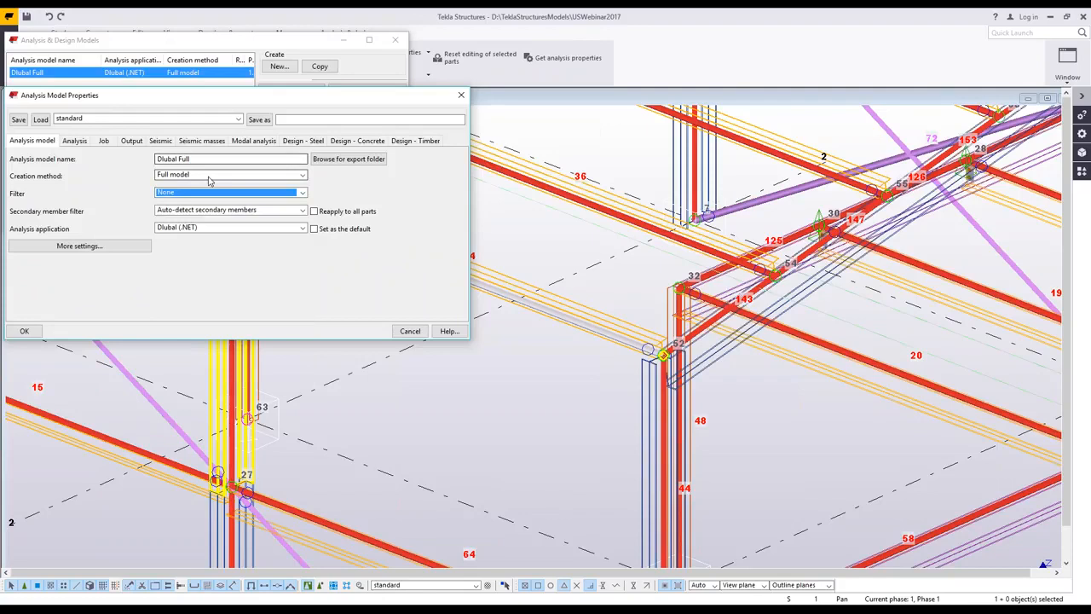
click(210, 175)
click(219, 188)
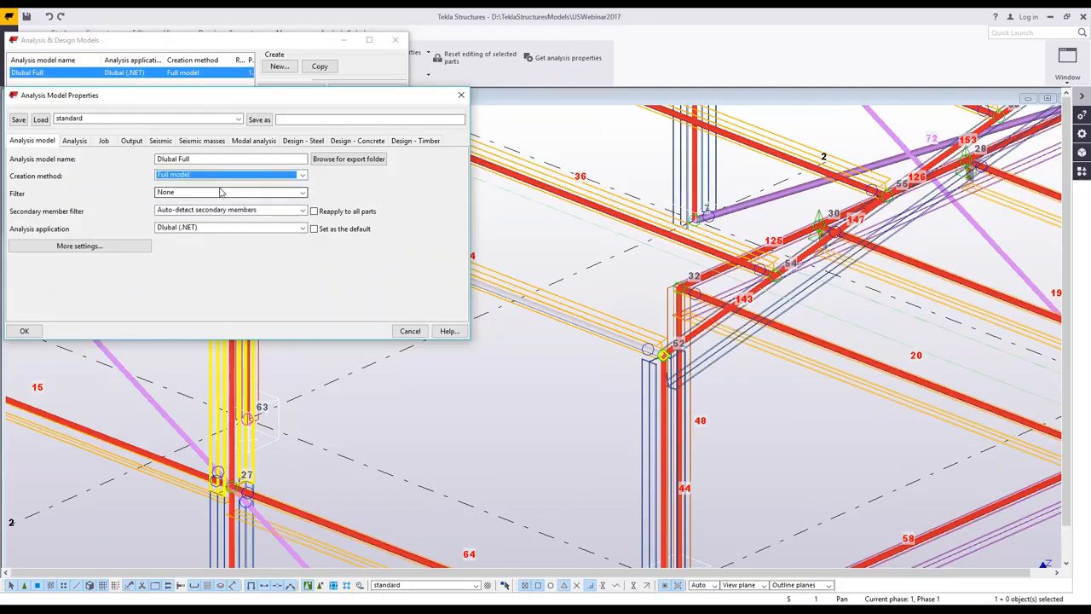
click(241, 230)
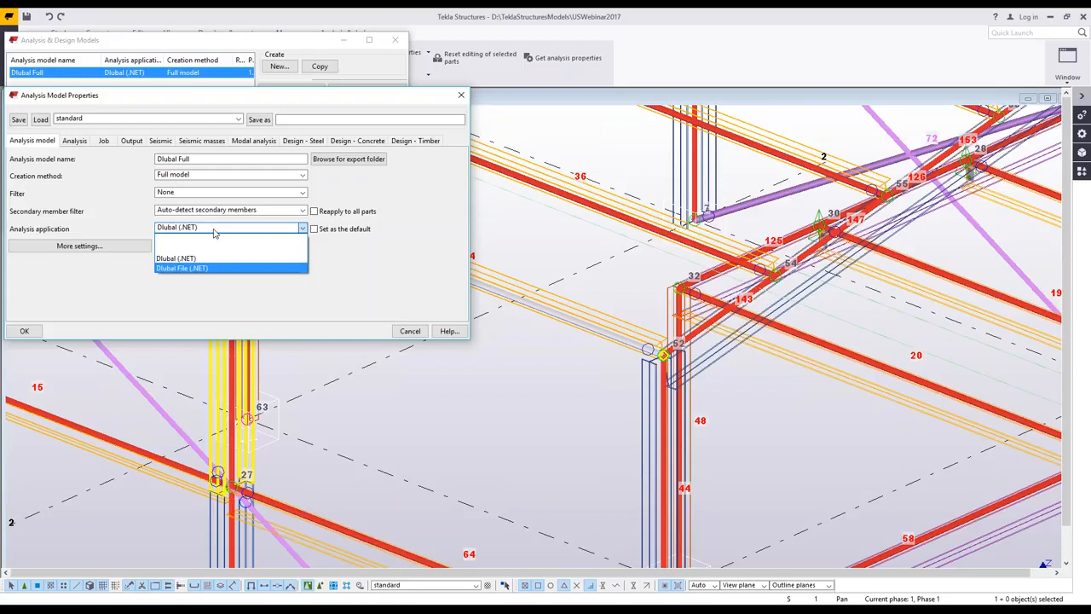
click(436, 364)
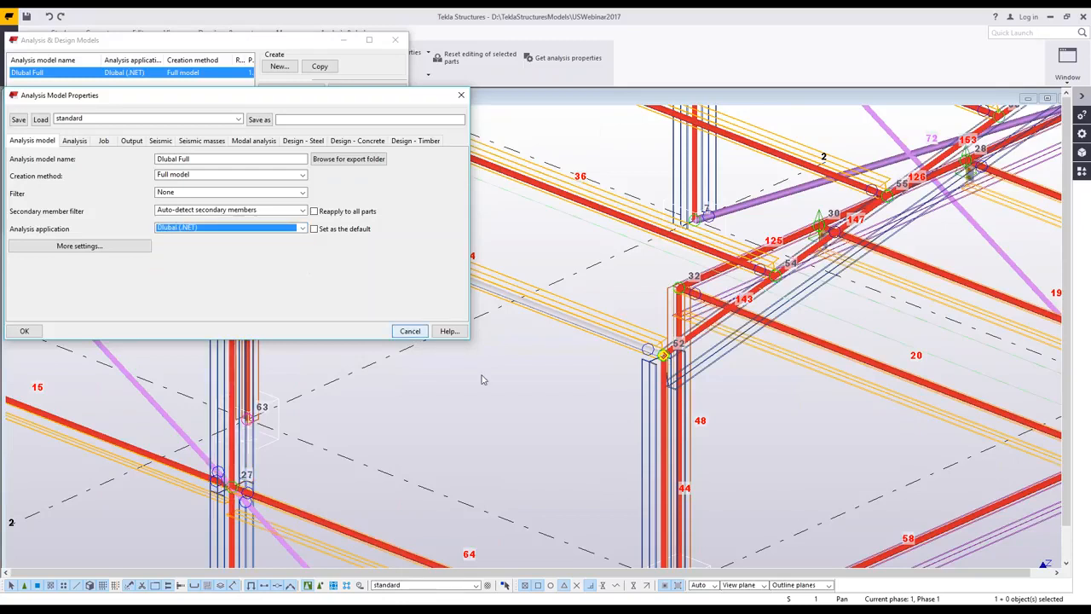
key(Return)
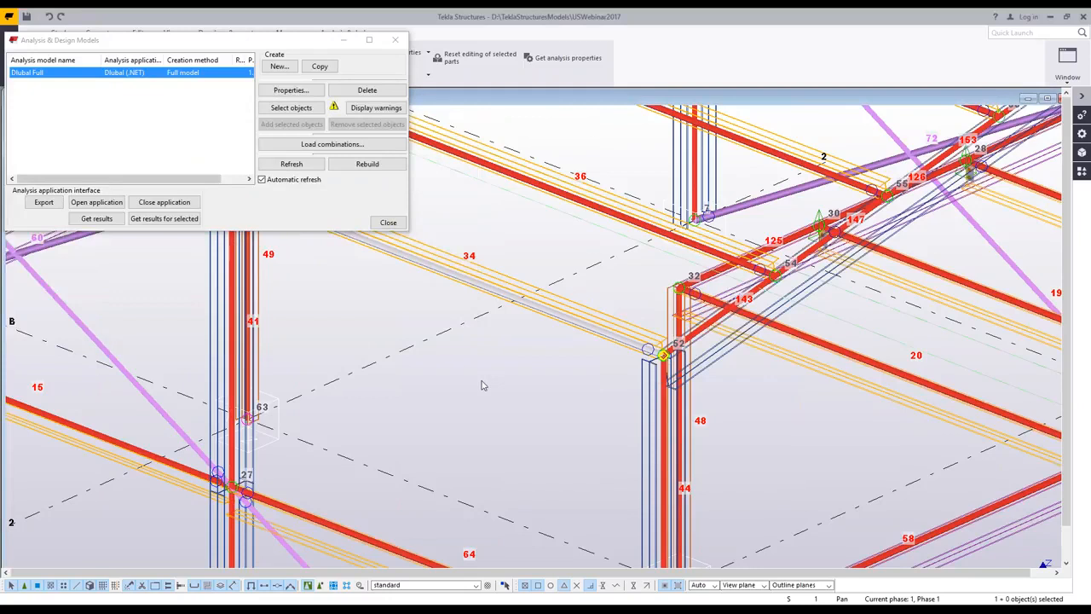
Step: Switch to RFEM and import the Tekla structure as an analytical model with rigid links and the Z-axis upward
scroll(482, 385, down, 5)
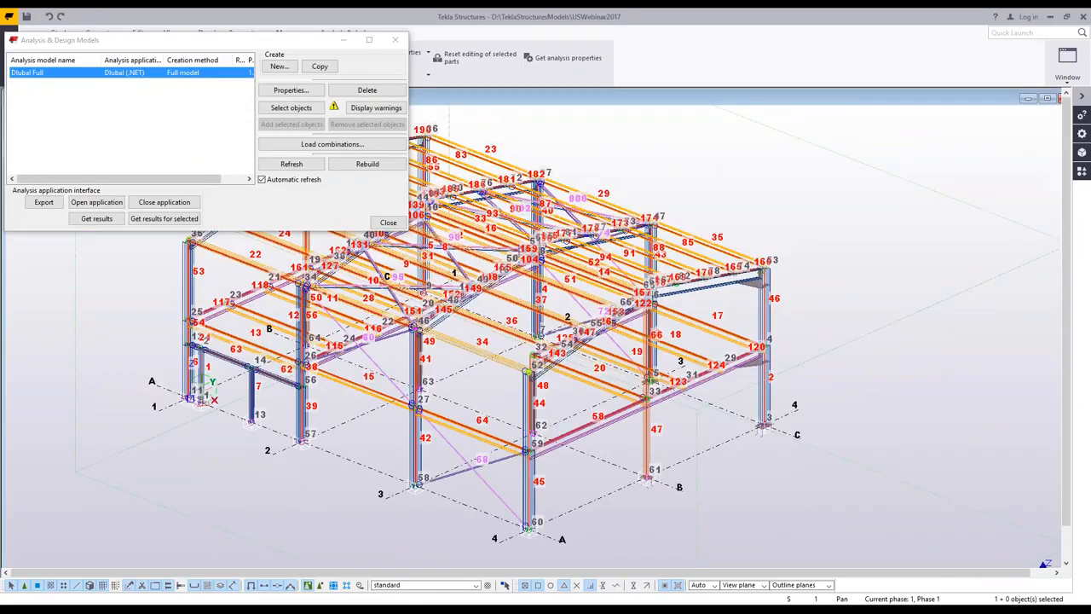
scroll(682, 354, down, 1)
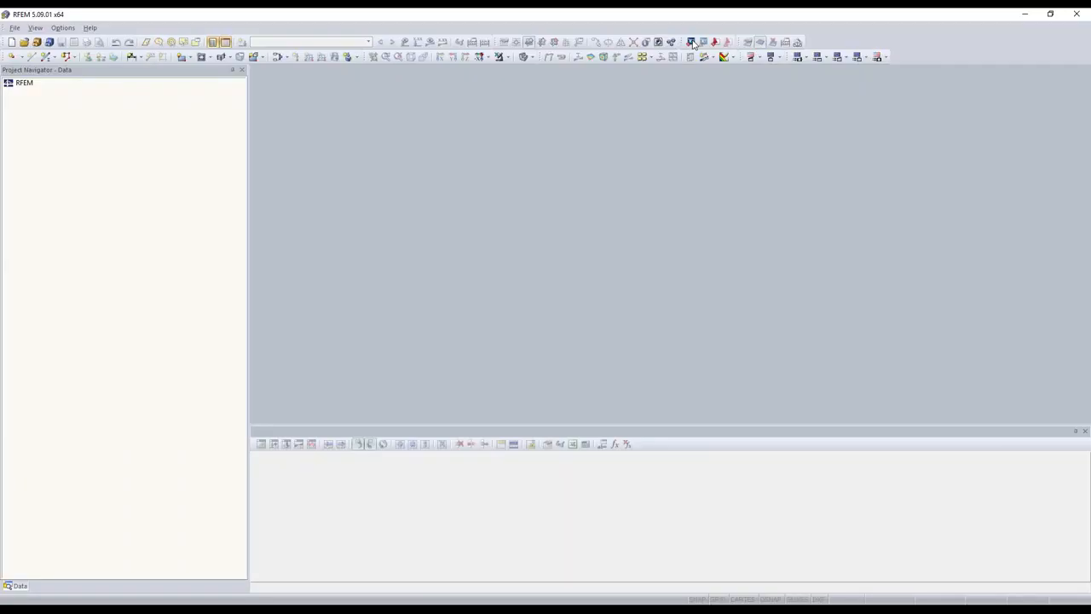
click(692, 42)
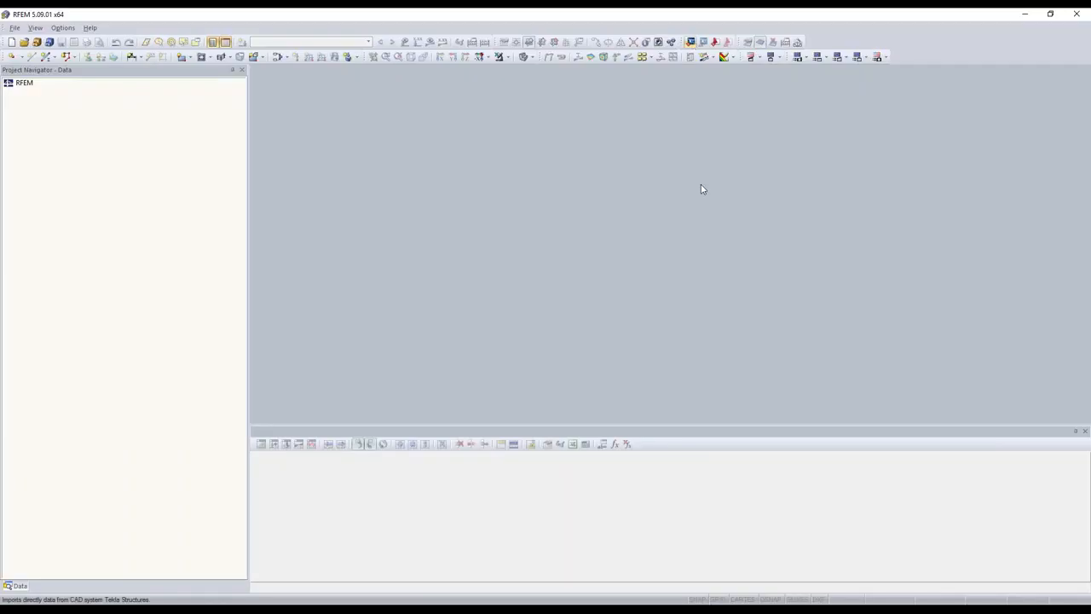
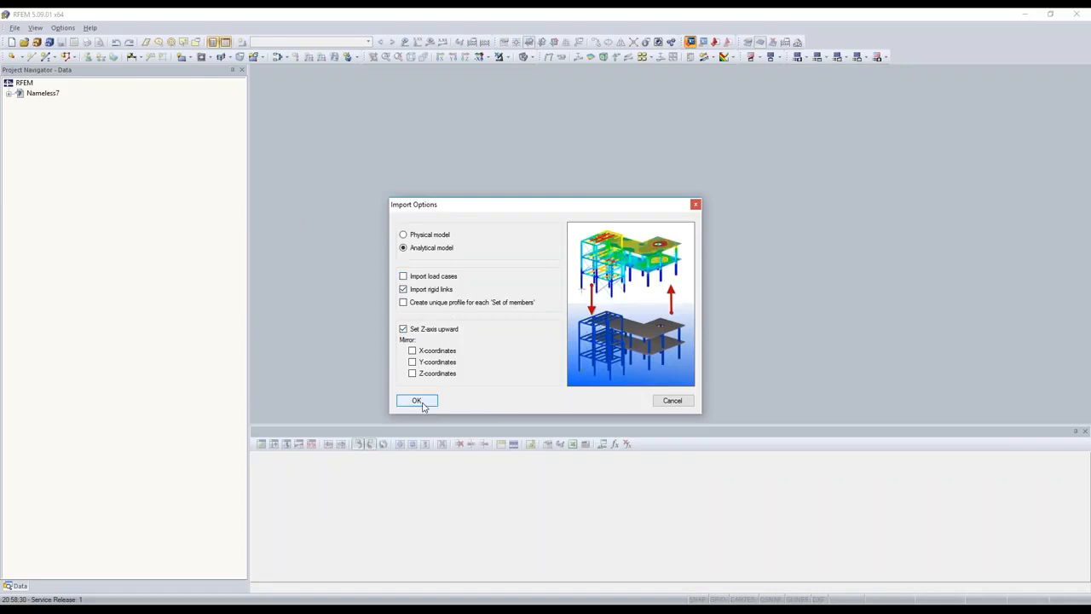
click(417, 401)
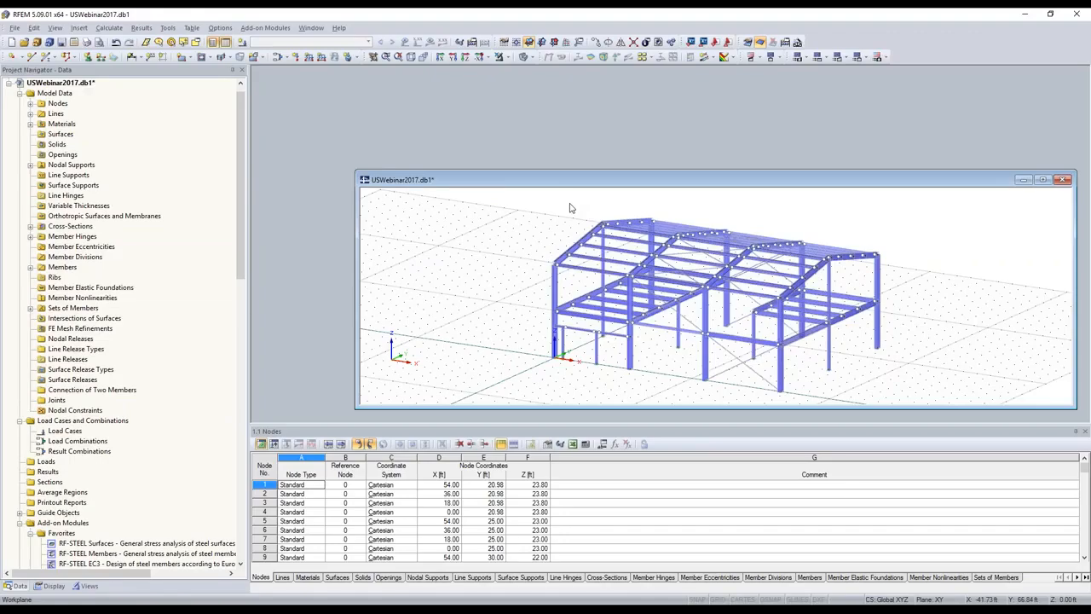
Step: Maximize the imported USWebinar2017 model and show it as a wireframe
double_click(569, 180)
scroll(602, 298, up, 3)
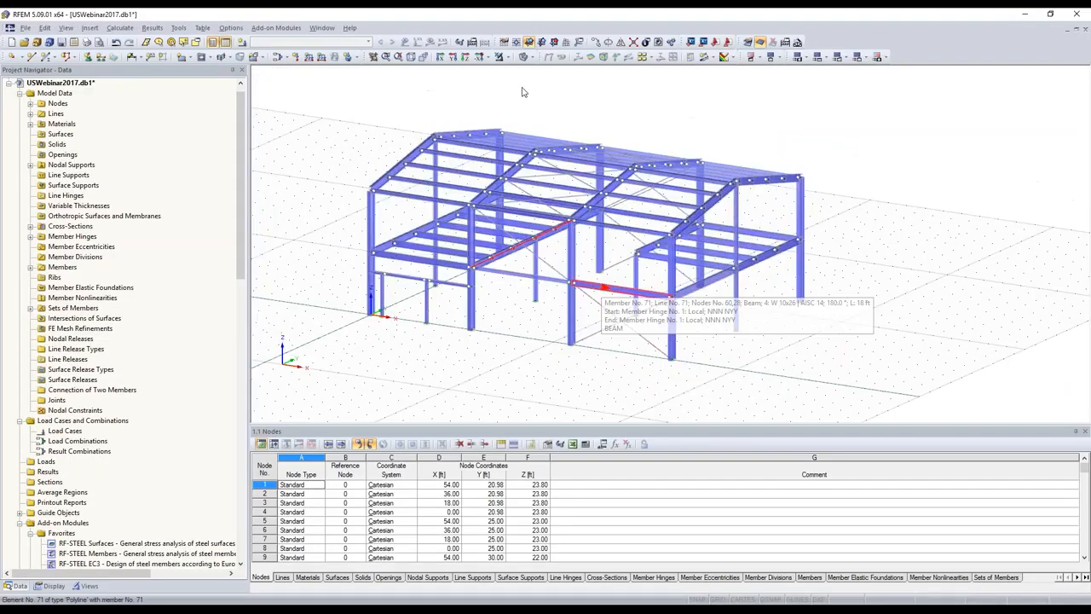
click(524, 57)
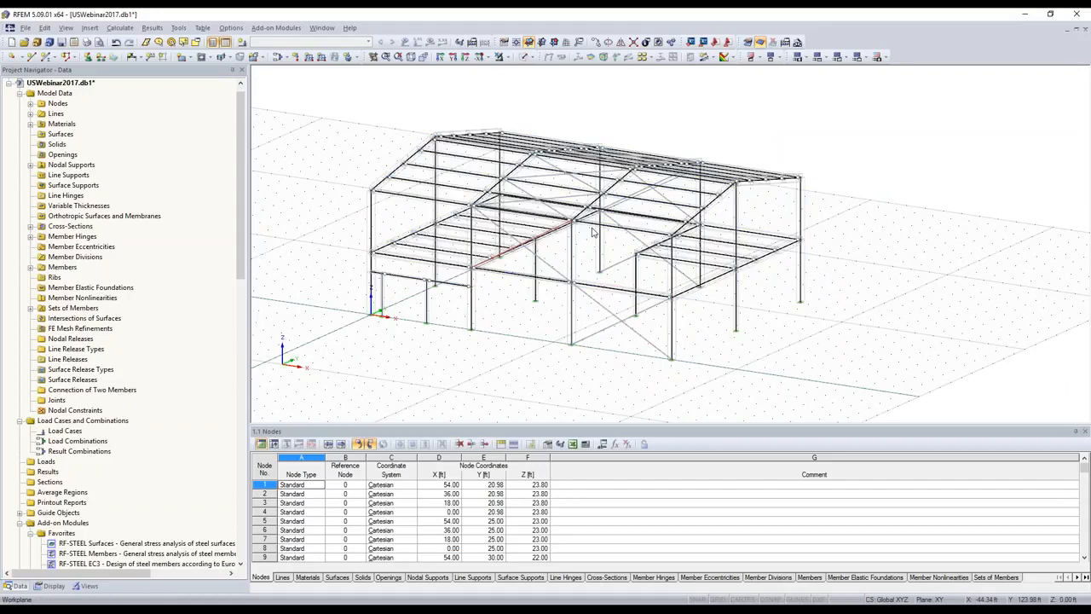
Step: Create load case LC1 in the Dead category with self-weight active at -1.000 in Z, and render the members as solid
scroll(594, 237, up, 1)
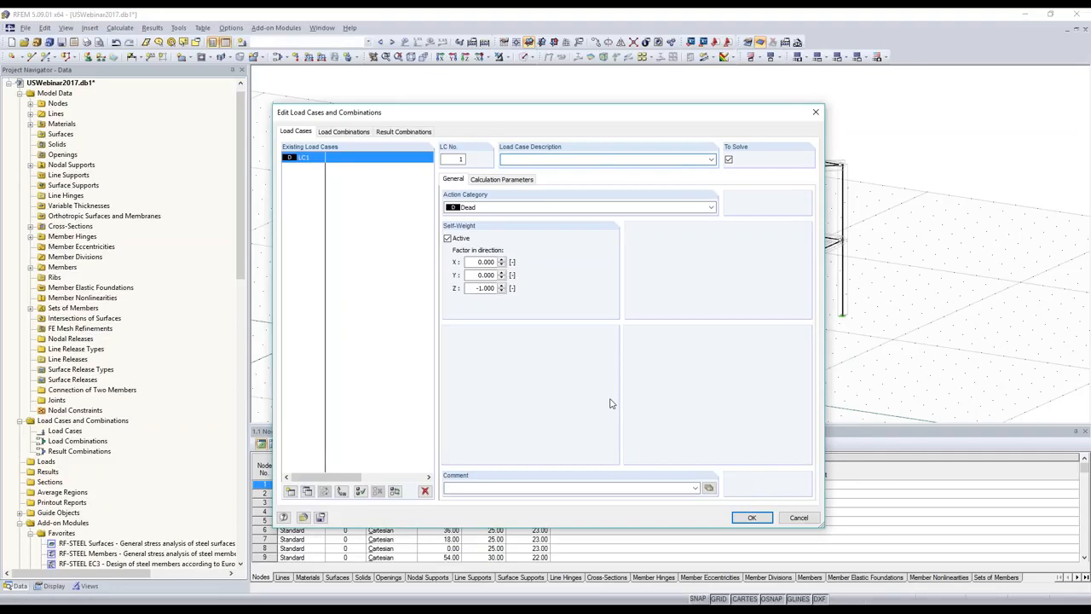
key(Return)
scroll(434, 349, up, 4)
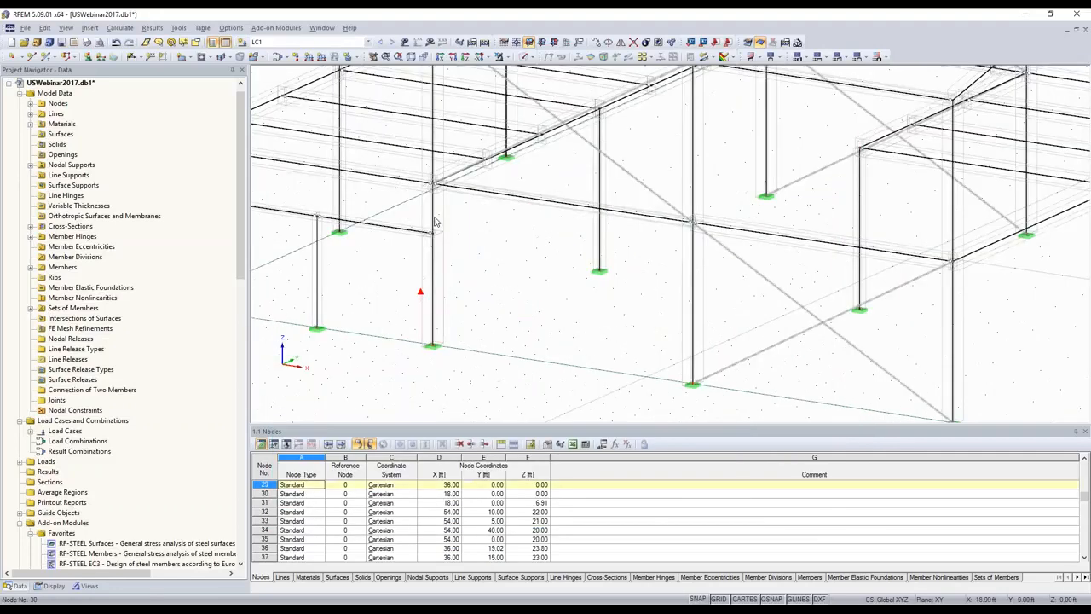
click(522, 57)
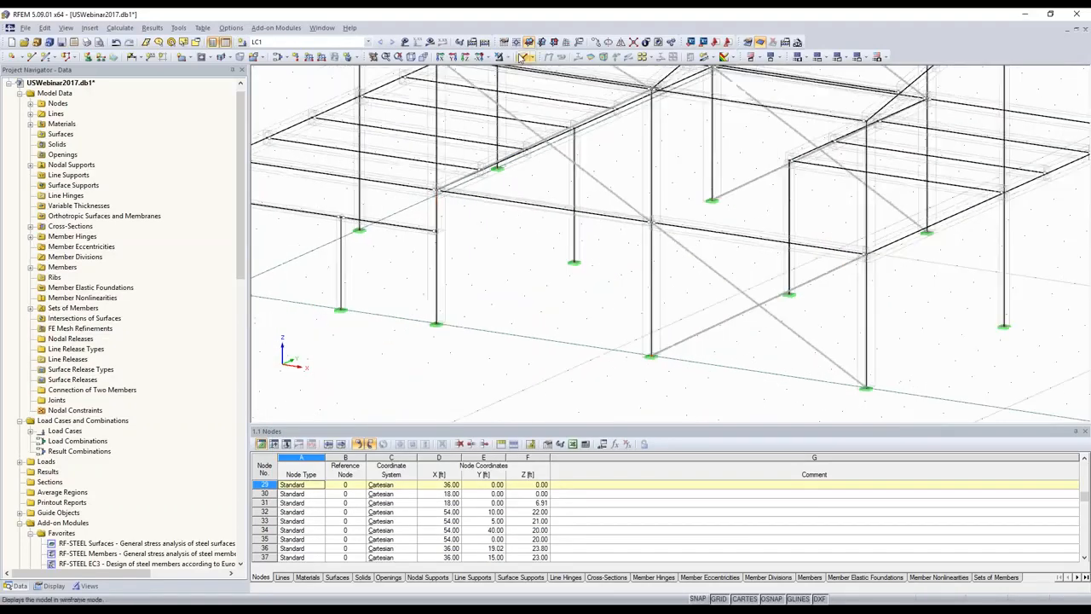
click(521, 57)
Step: Examine the customer cross-section conversion table in the import detail settings, including its W-shape mappings to AISC 14, without changing it
click(25, 27)
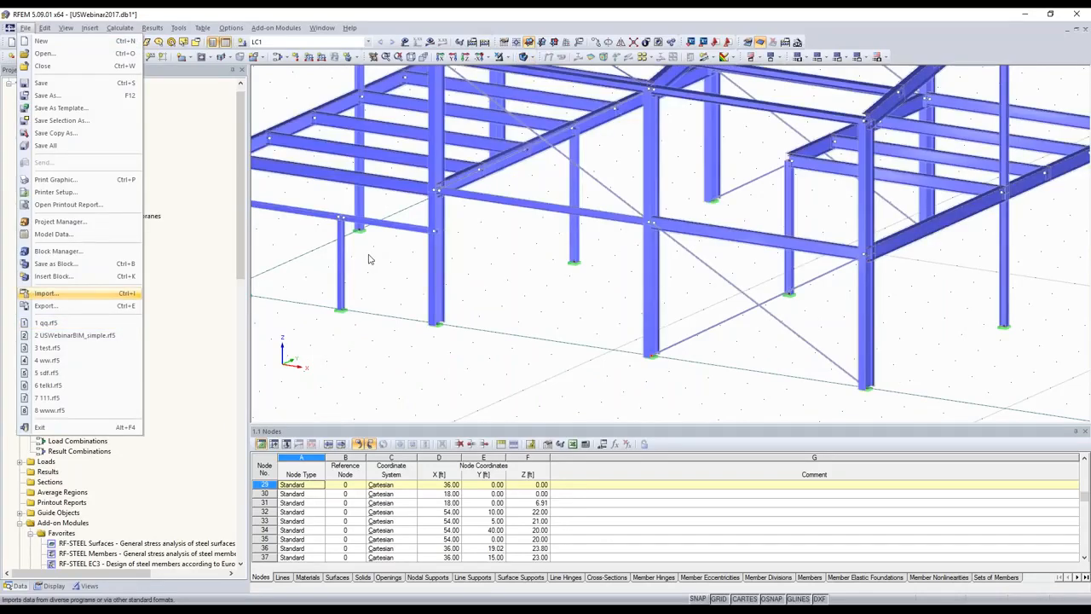
key(Return)
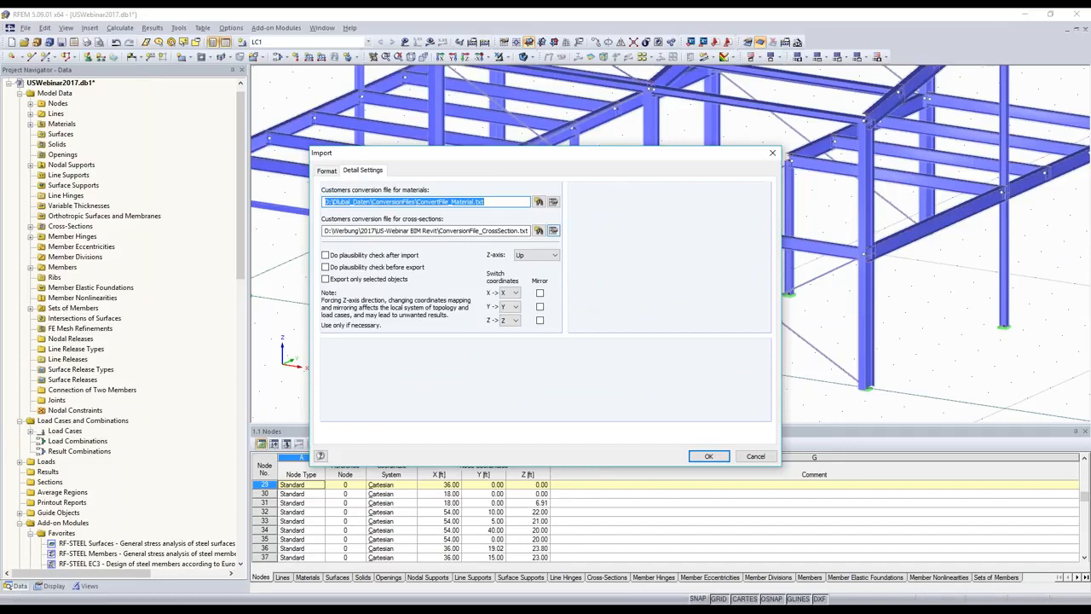
click(553, 230)
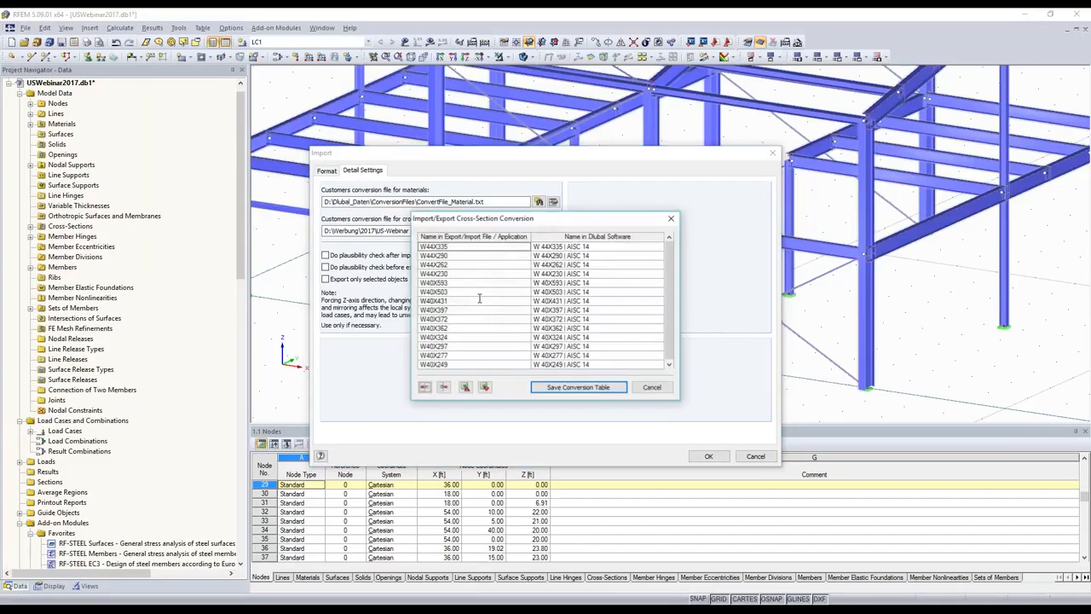
click(477, 247)
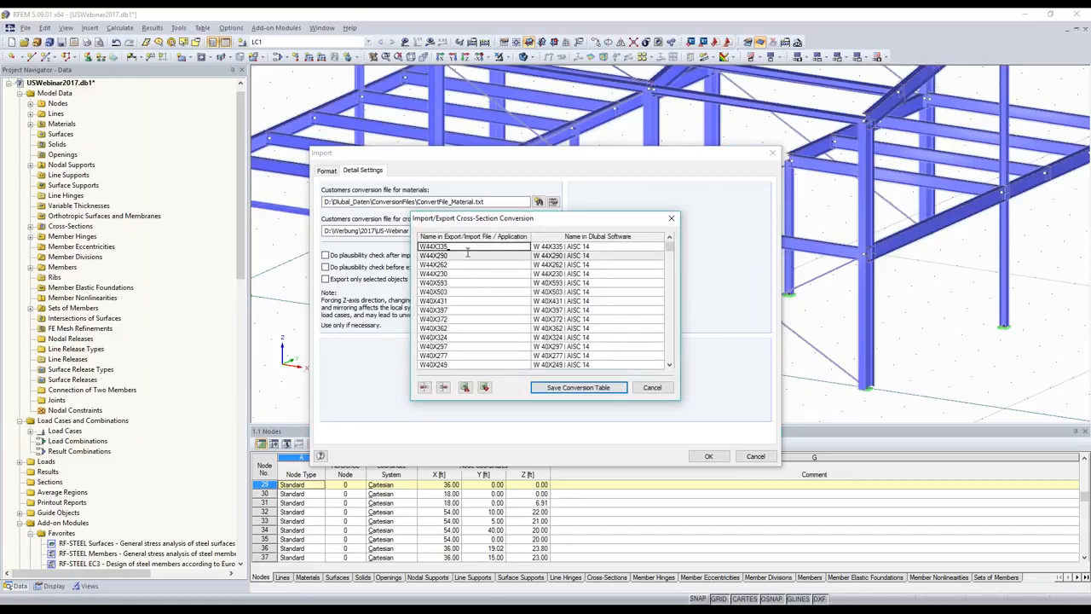
scroll(585, 275, down, 9)
scroll(585, 274, down, 15)
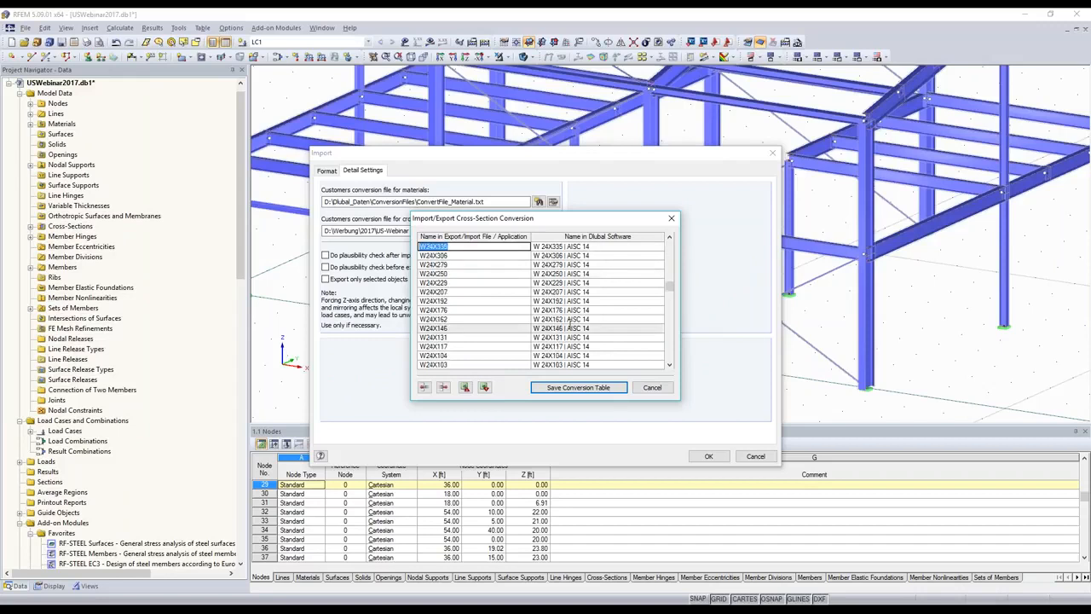
scroll(570, 322, down, 9)
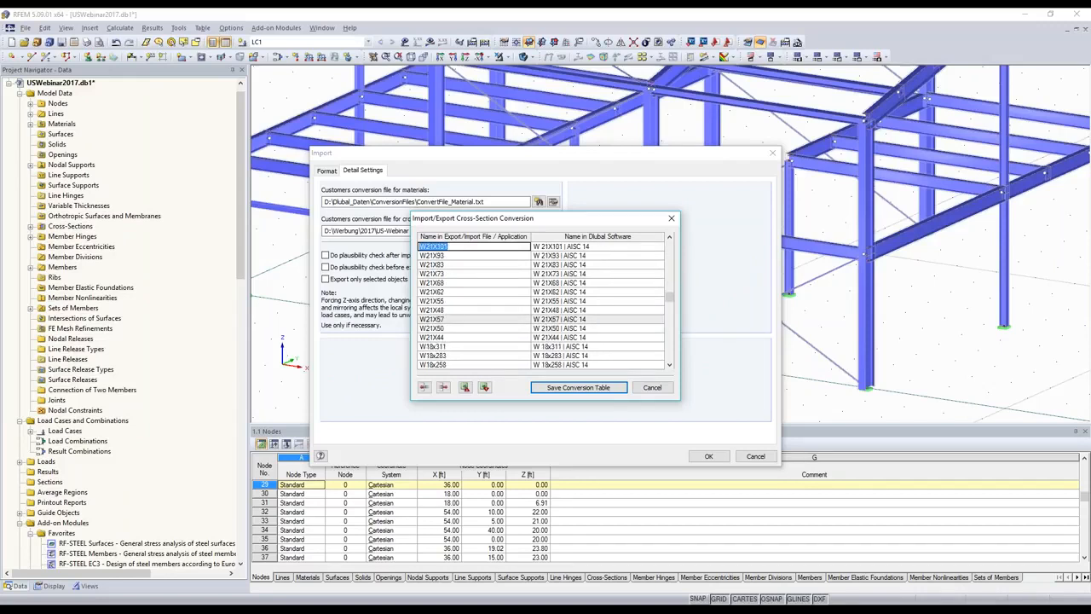
click(648, 389)
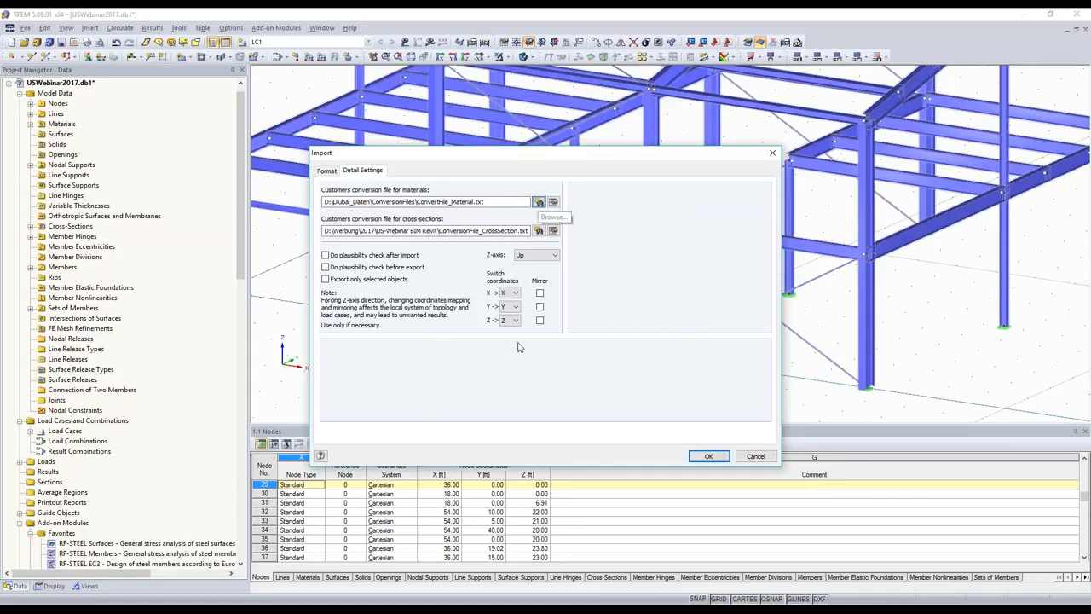
Step: Review the material conversion table mapping A992 to the Dlubal steel, save it, and leave the import settings
click(811, 509)
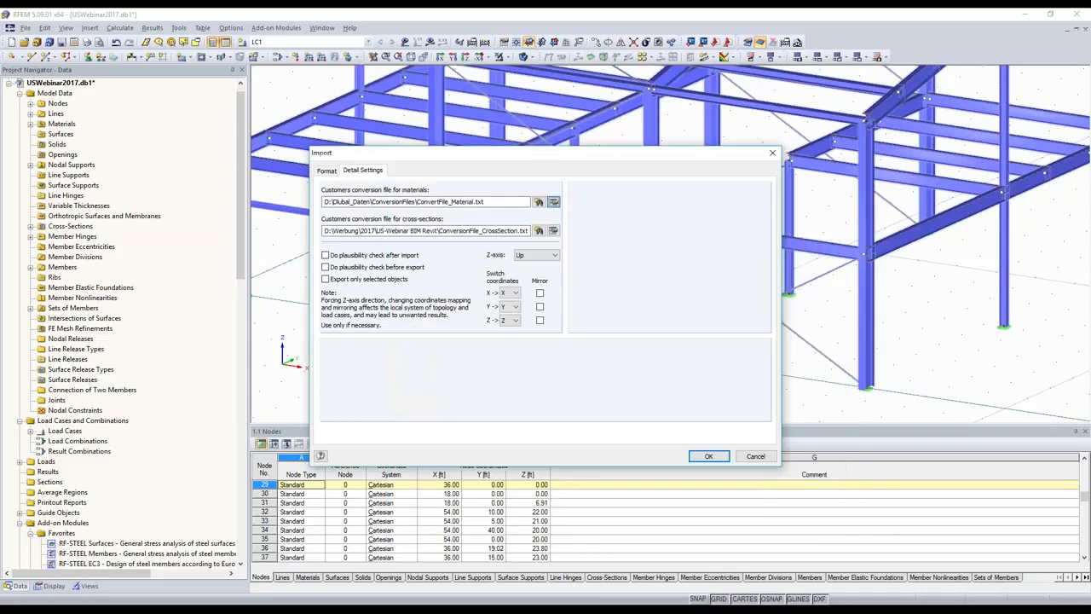
click(553, 201)
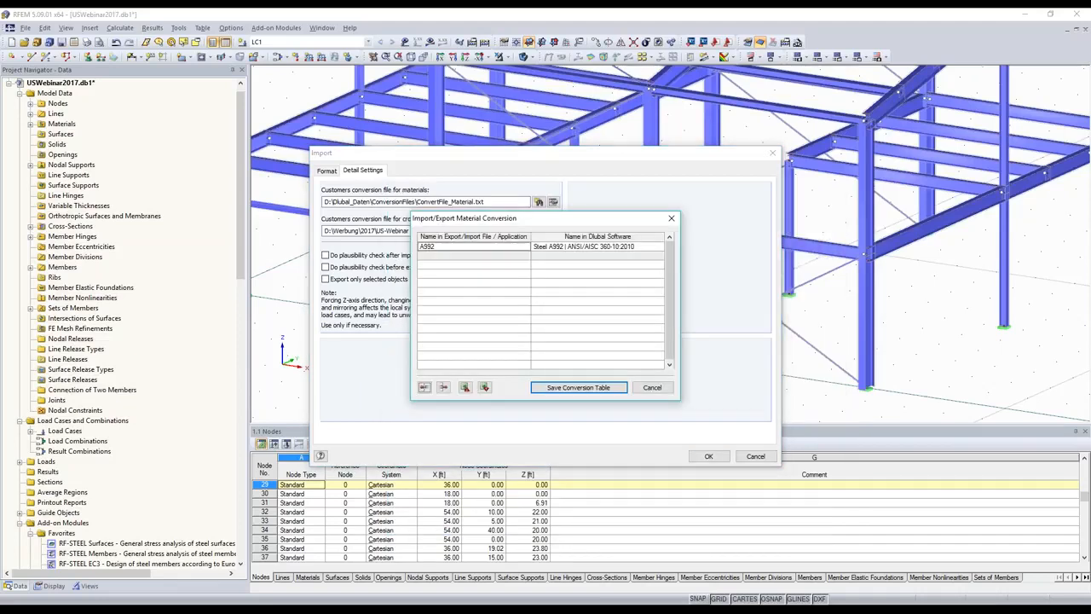
click(578, 387)
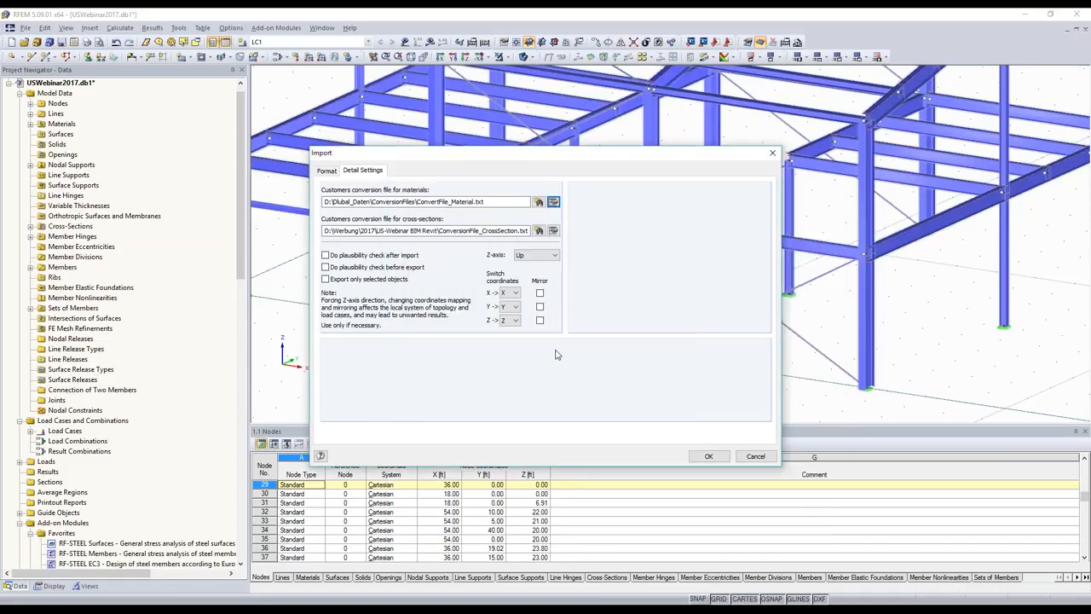
key(Escape)
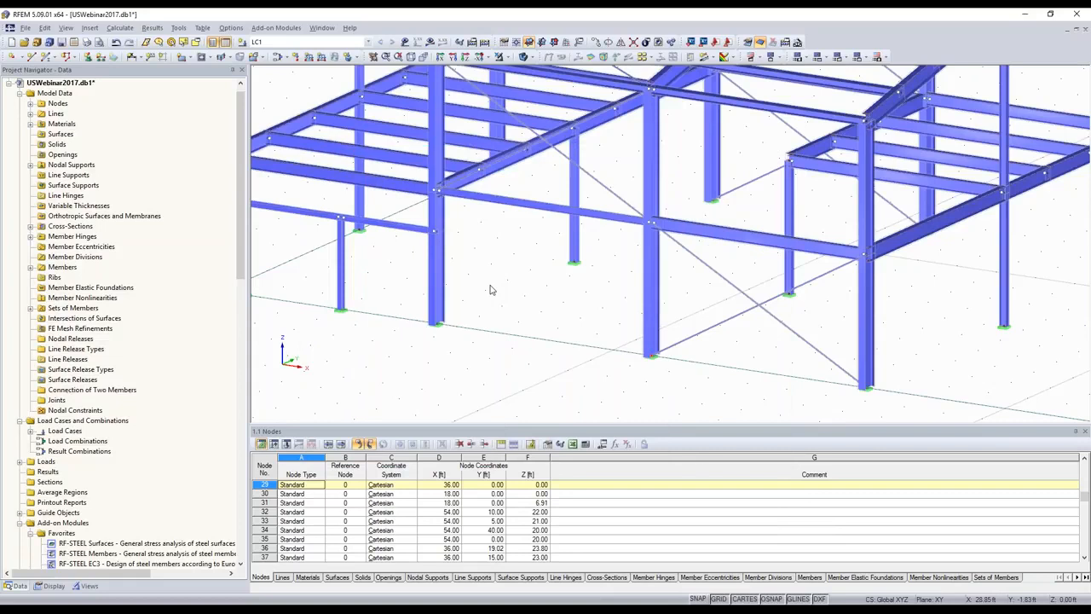
Step: Calculate load case LC1 and review its global deformations and the M-y internal forces of the members
scroll(549, 345, down, 5)
click(430, 42)
click(524, 329)
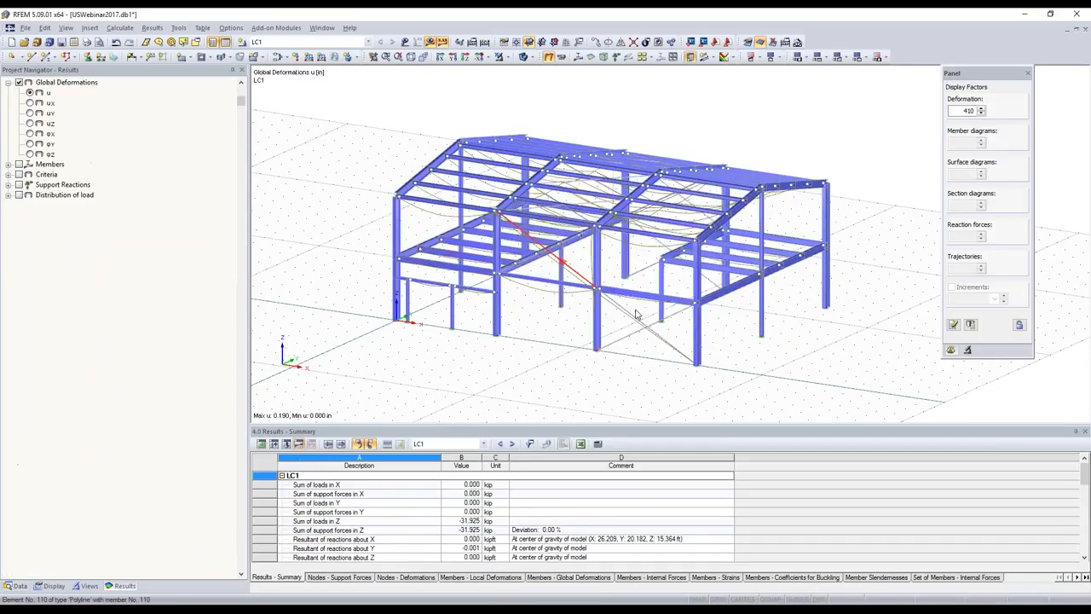
scroll(636, 314, up, 2)
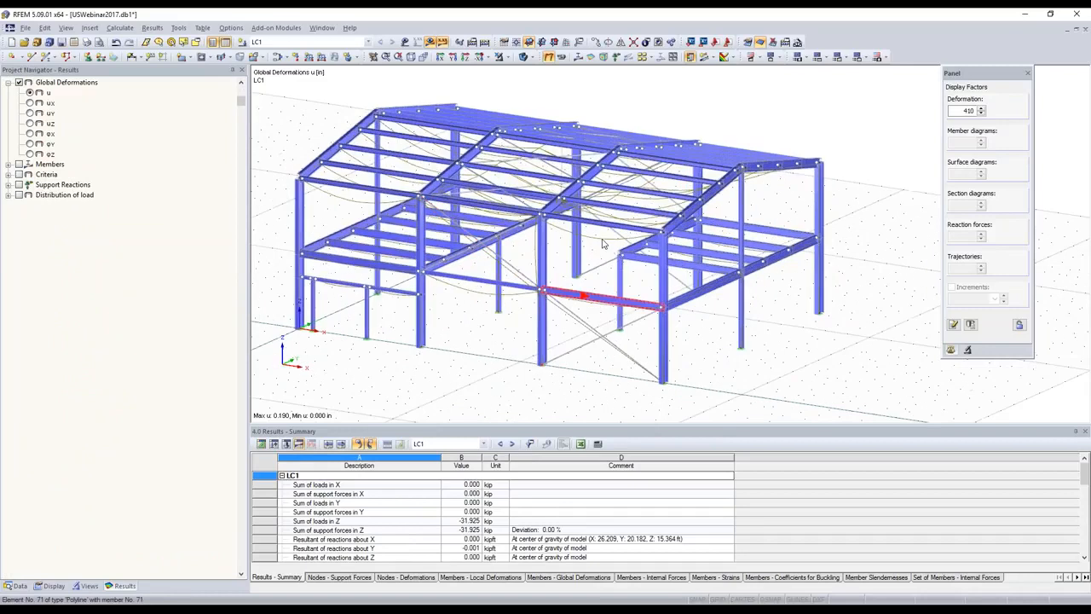
click(578, 58)
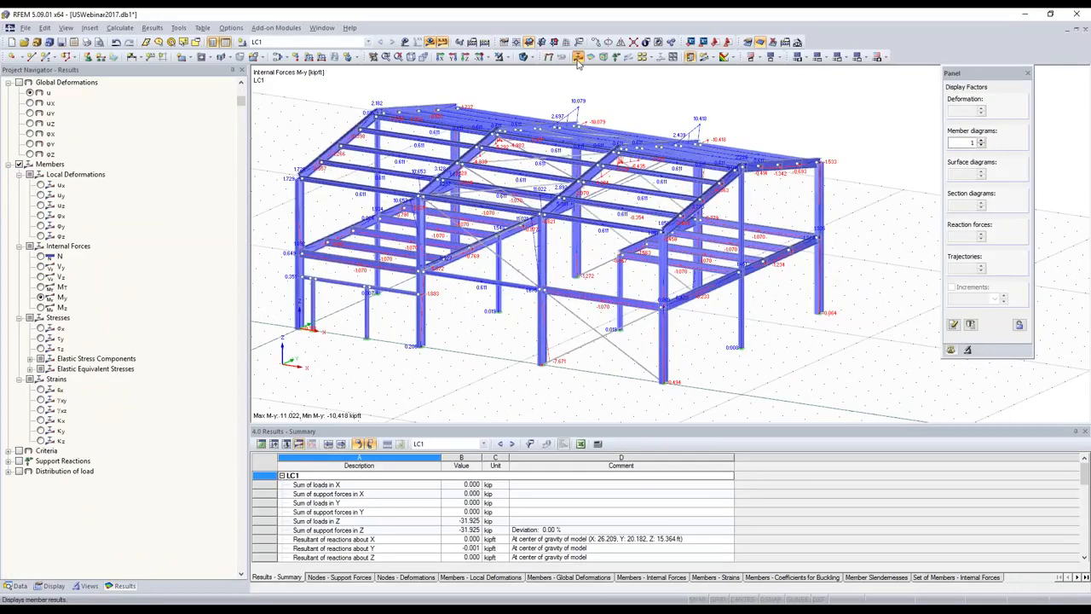
click(578, 59)
Step: Copy the end bay with its frame, beams and bracing one bay further along X, accepting the deletion of results
scroll(608, 314, down, 2)
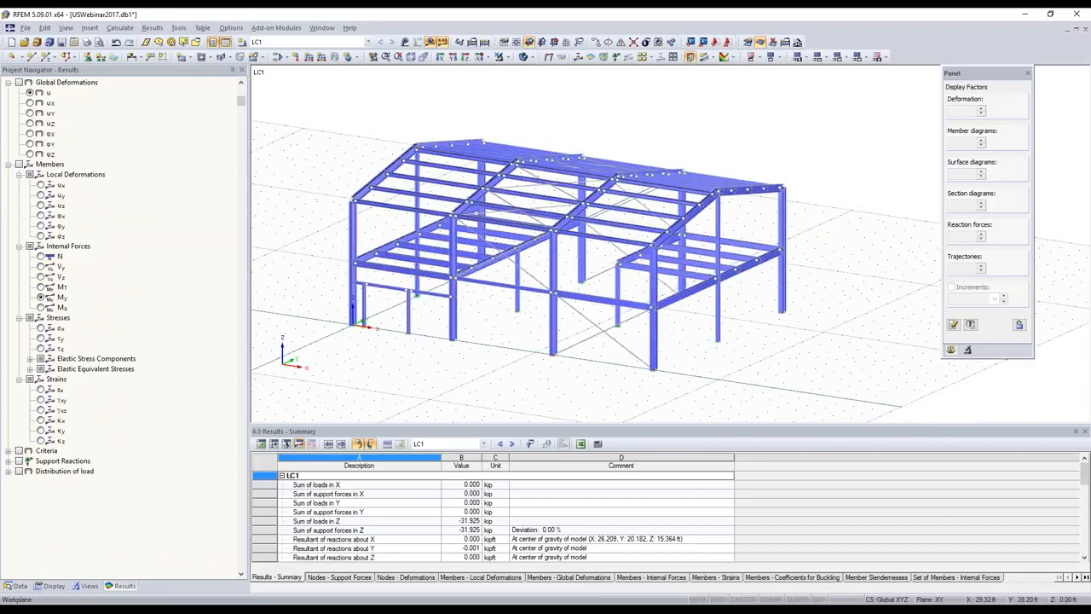
ctrl+middle_drag(608, 314, 665, 300)
drag(799, 136, 653, 389)
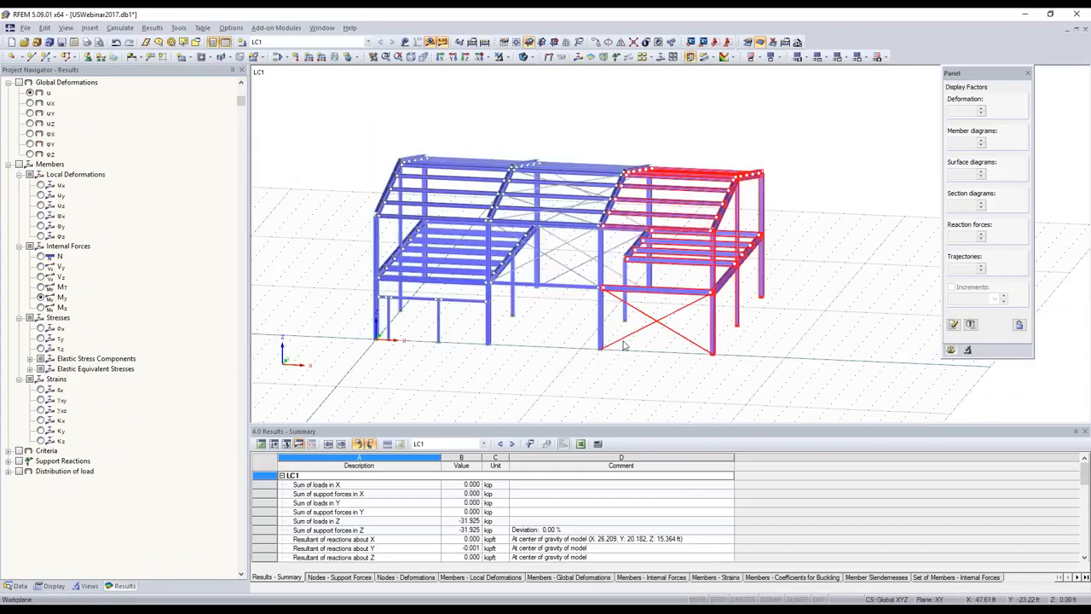
drag(659, 355, 729, 369)
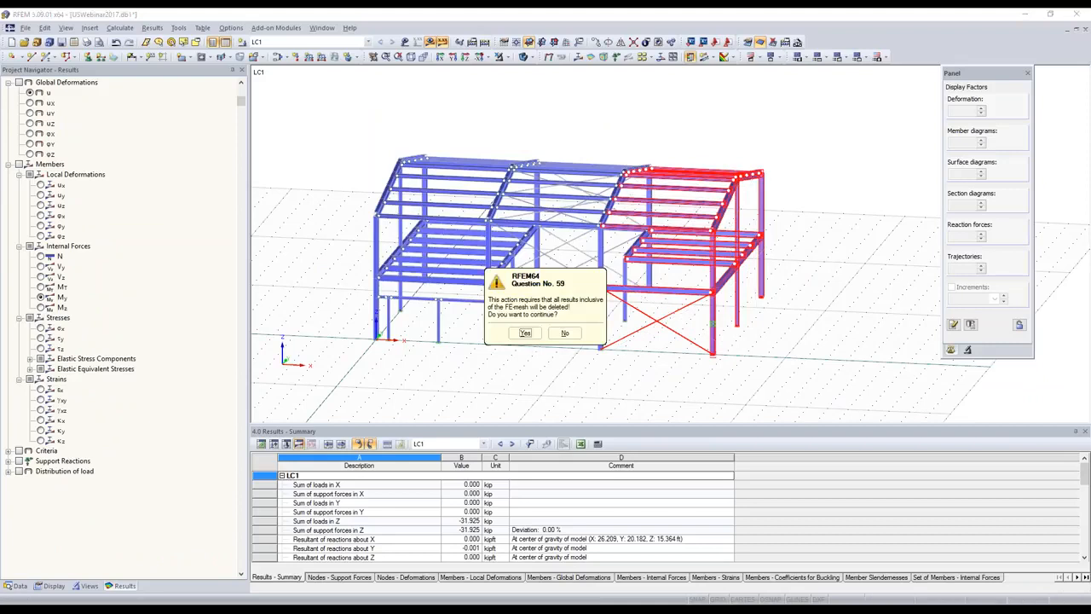
key(Return)
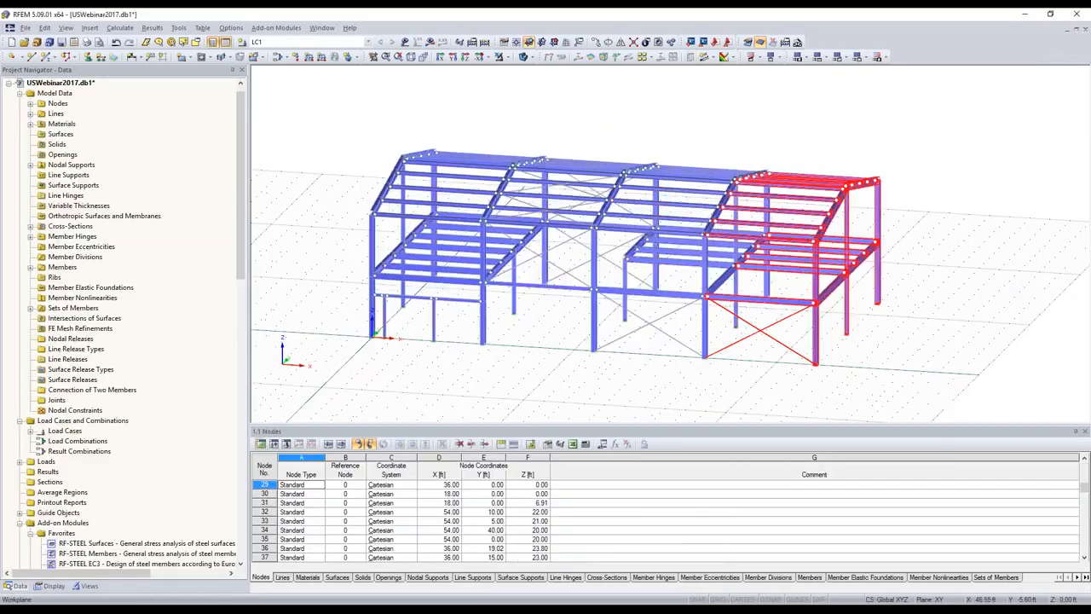
ctrl+middle_drag(588, 282, 538, 281)
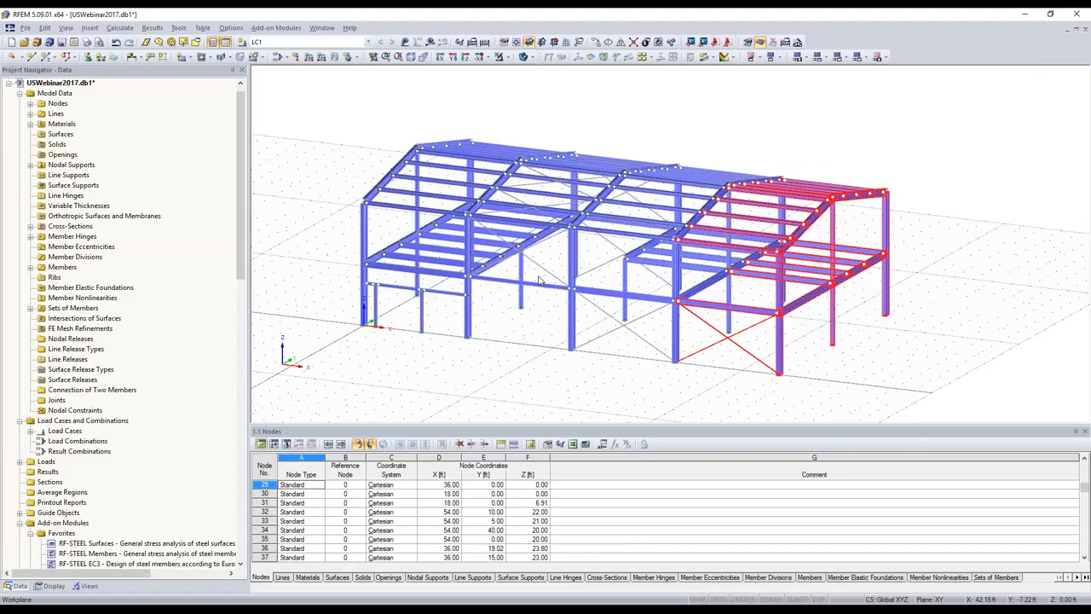
click(505, 307)
Step: Assign a new W 33x118 | AISC 14 cross-section in Steel A992 to the front mid-height beam of the third bay
scroll(505, 307, up, 2)
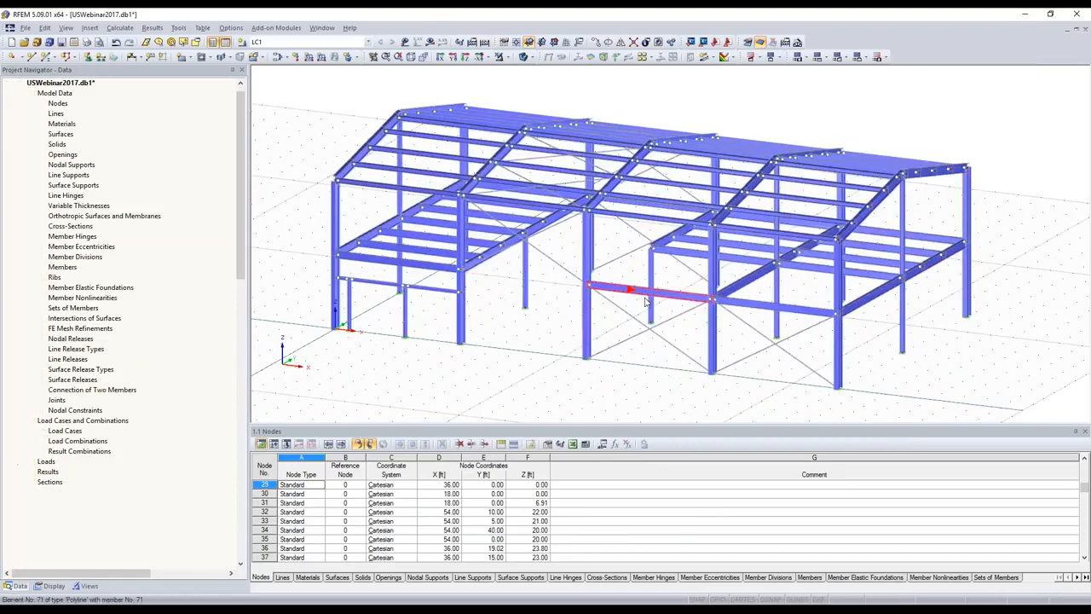
double_click(645, 299)
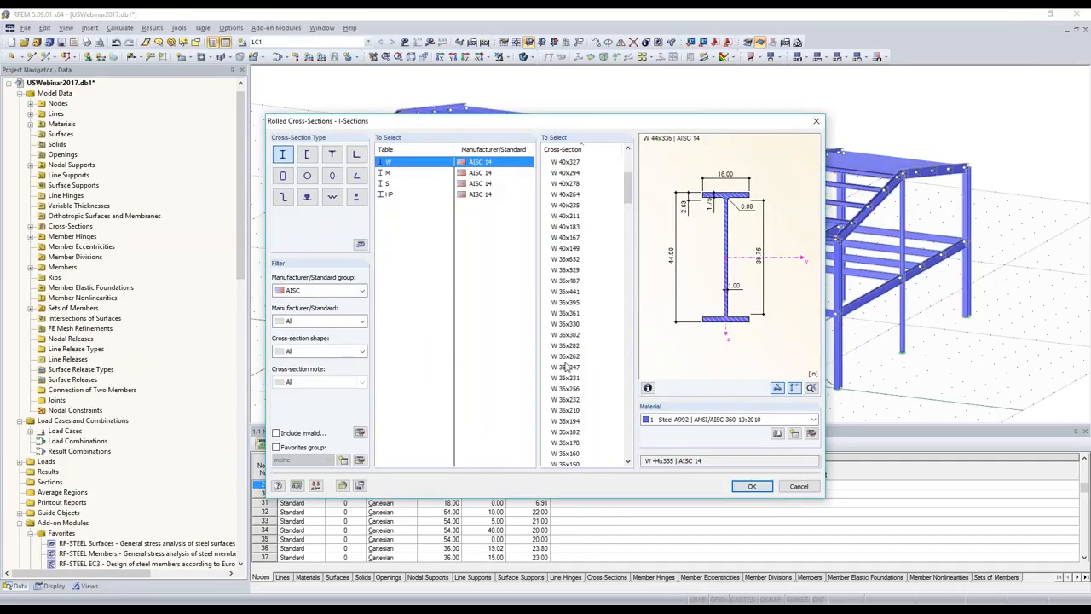
scroll(584, 396, down, 2)
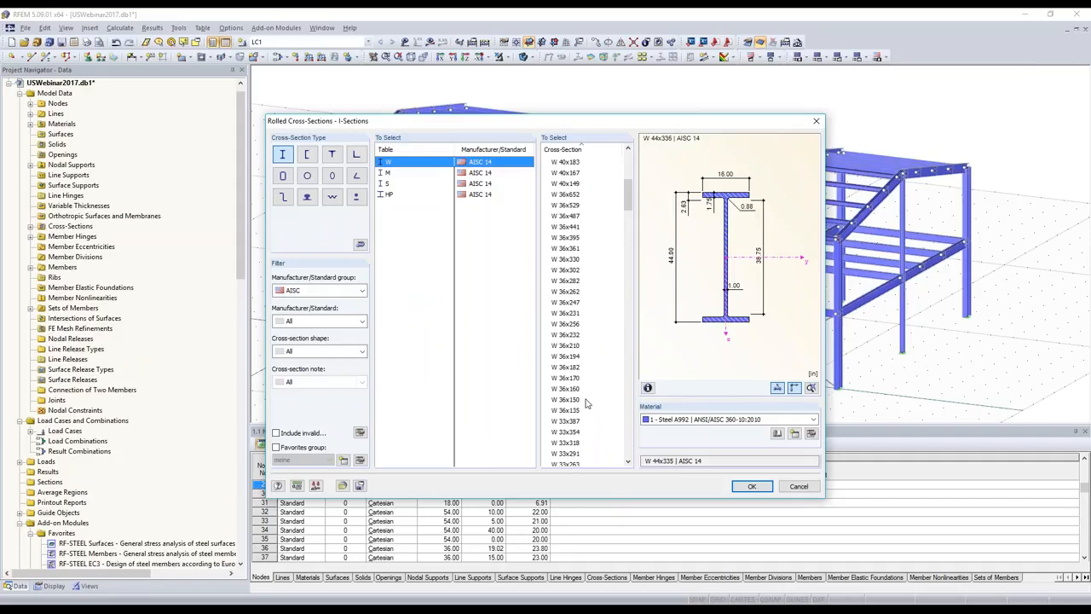
scroll(585, 409, down, 3)
scroll(582, 426, down, 4)
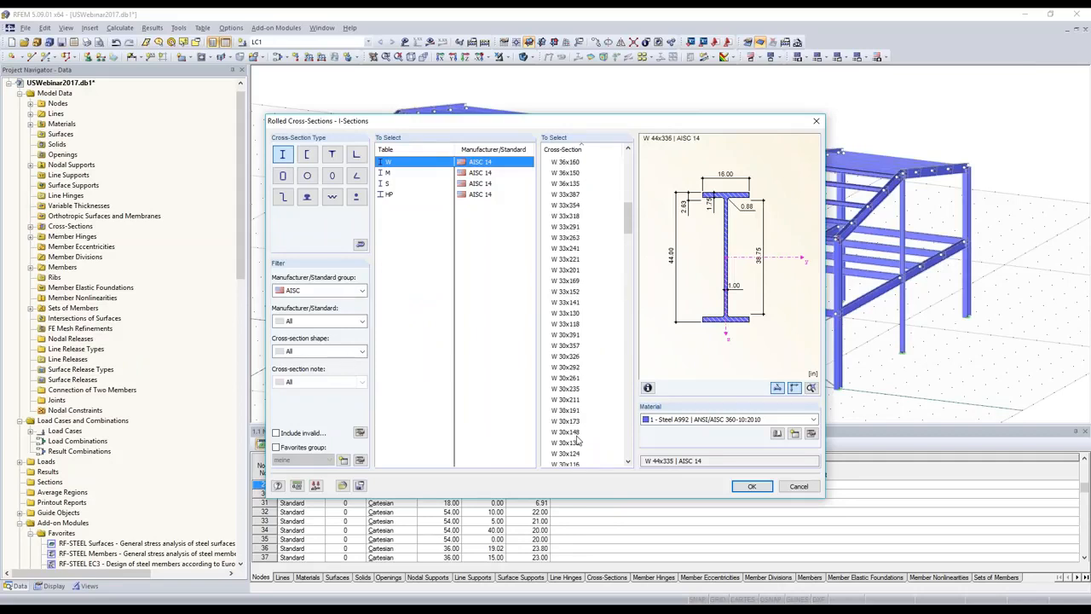
scroll(574, 362, up, 1)
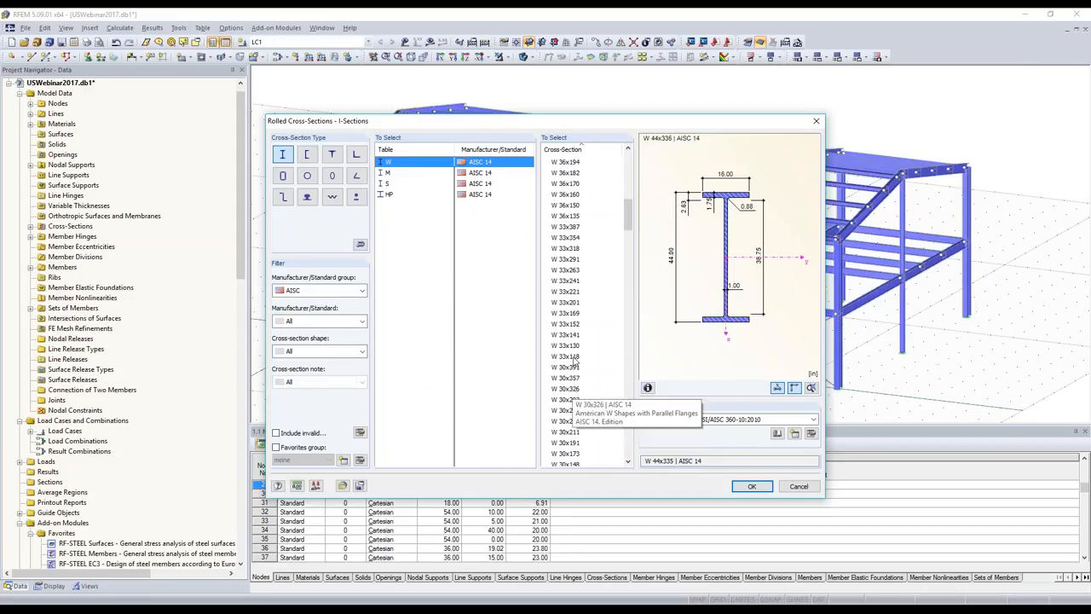
click(574, 357)
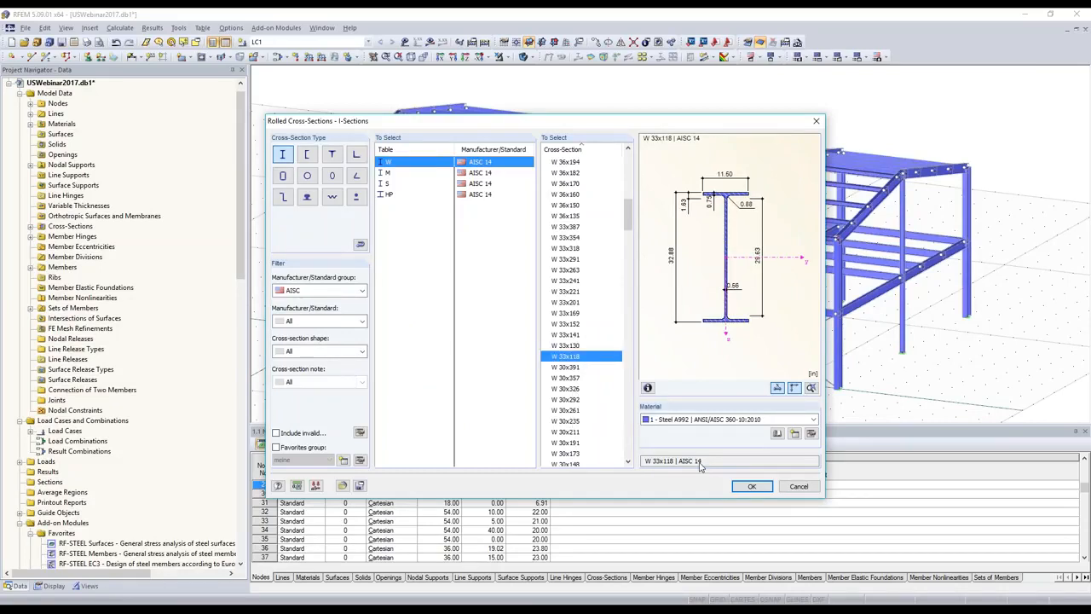
click(750, 485)
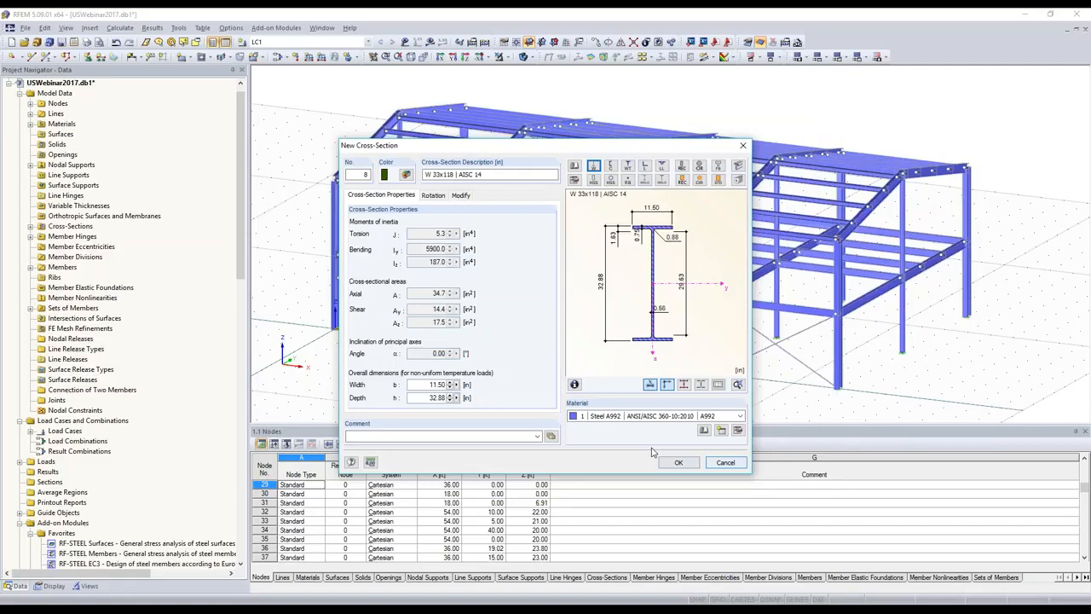
click(677, 462)
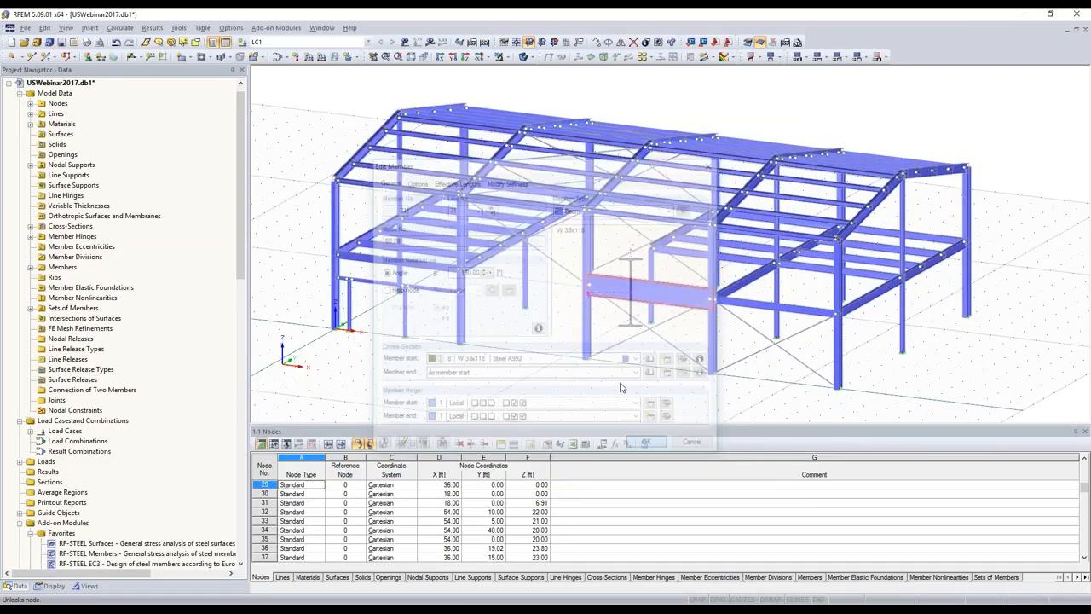
Step: Export to Tekla by updating the existing model, adding new and removing non-existing objects, and switch to Tekla Structures to view the hall
scroll(701, 62, down, 2)
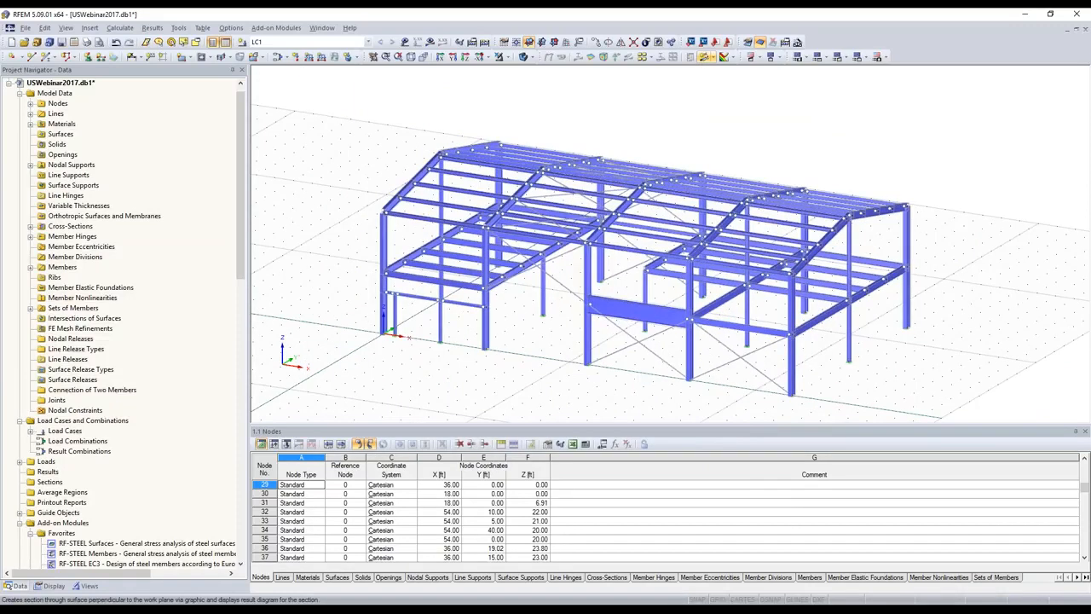
click(704, 42)
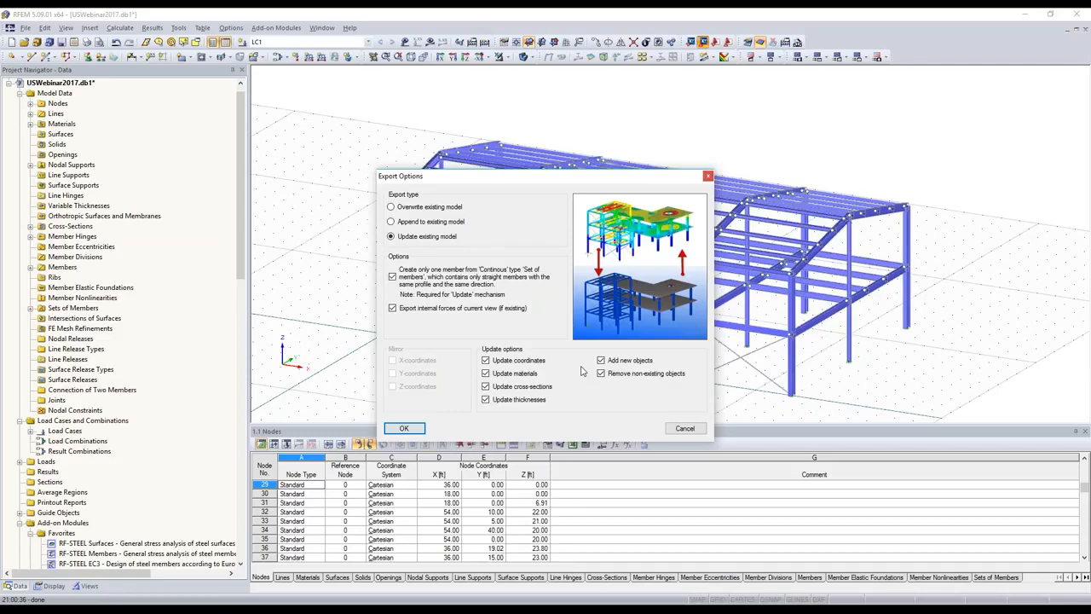
key(Return)
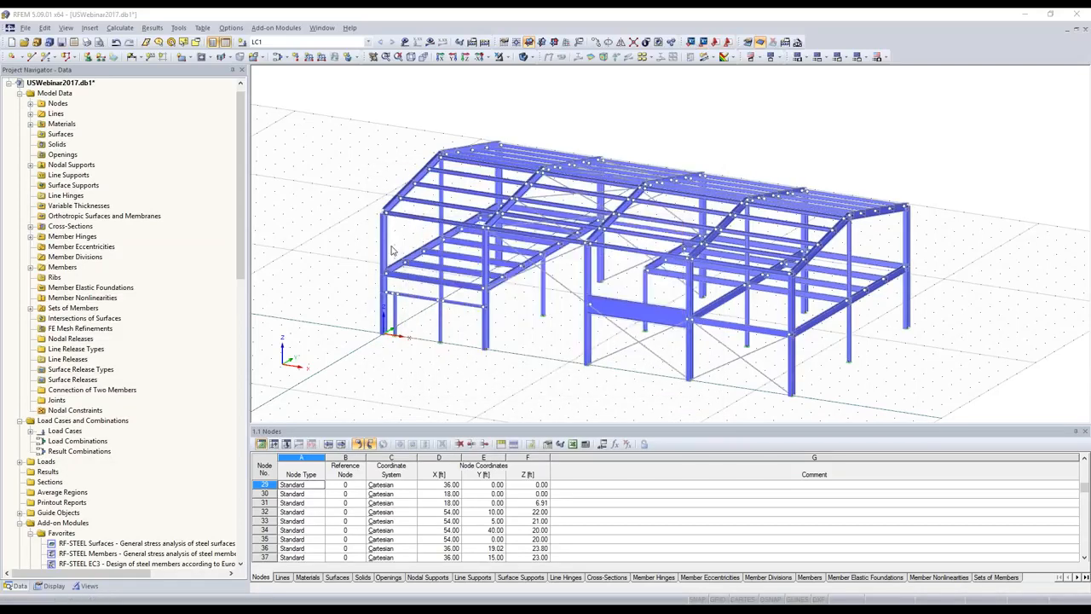
key(alt+Tab)
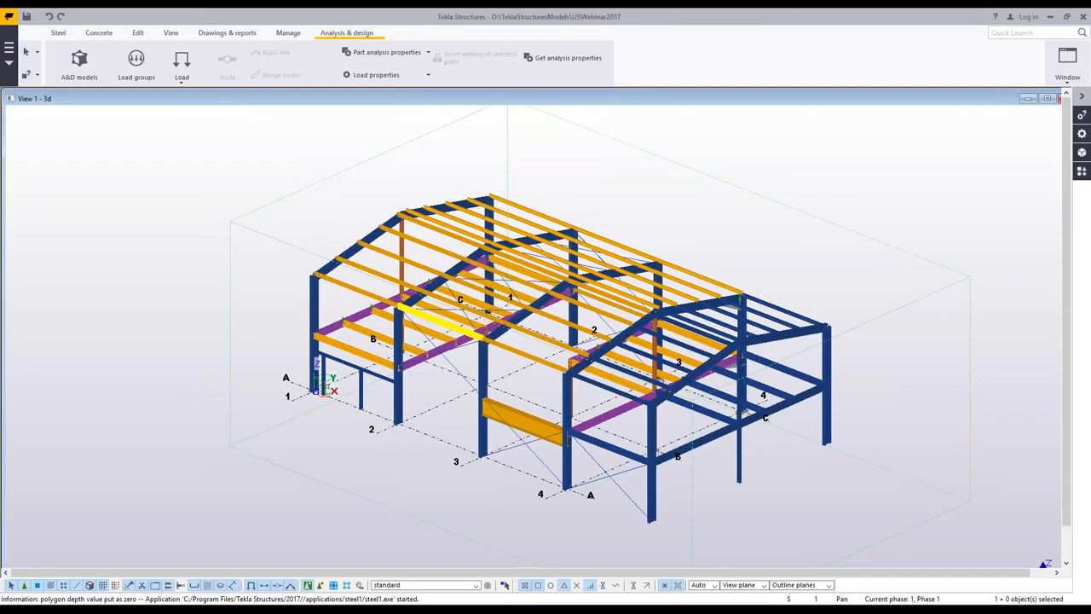
middle_drag(440, 322, 442, 281)
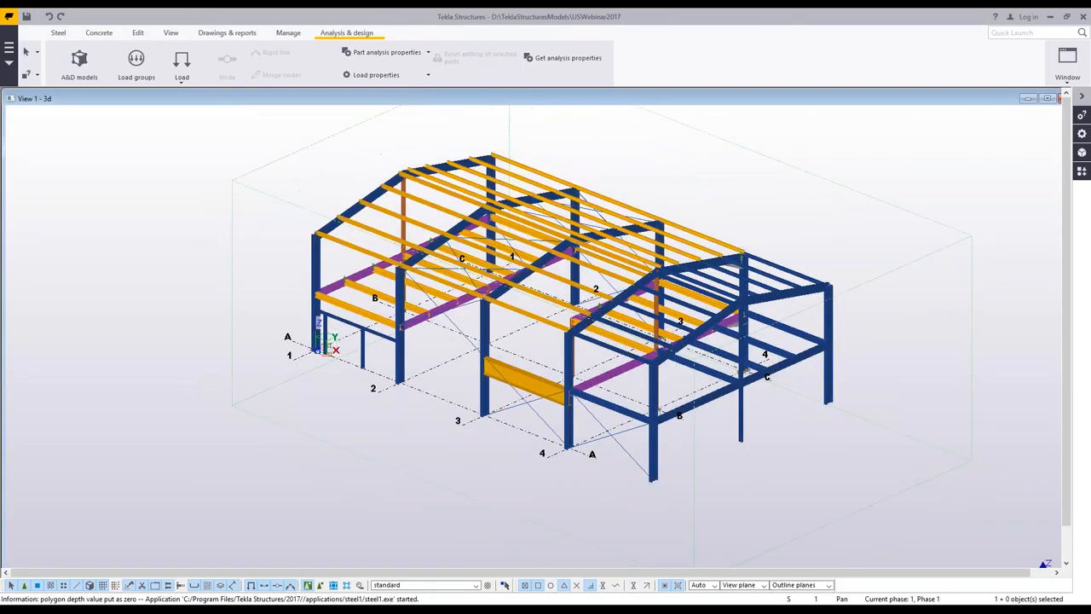
Step: Examine the haunch connections and column base plates around the newly added end bay in the updated Tekla model
middle_drag(606, 404, 477, 401)
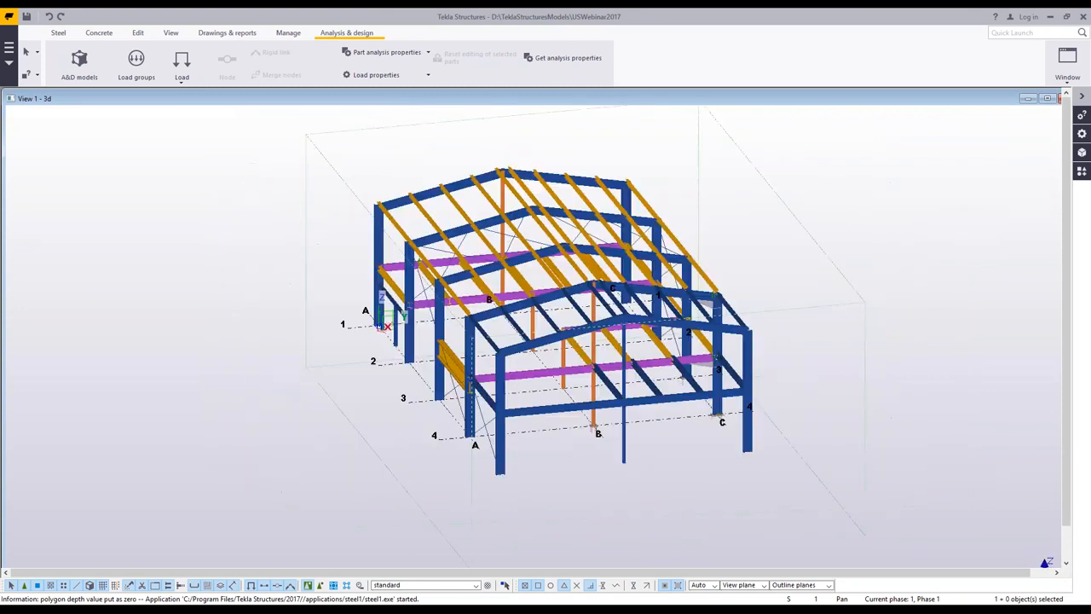
scroll(763, 267, up, 5)
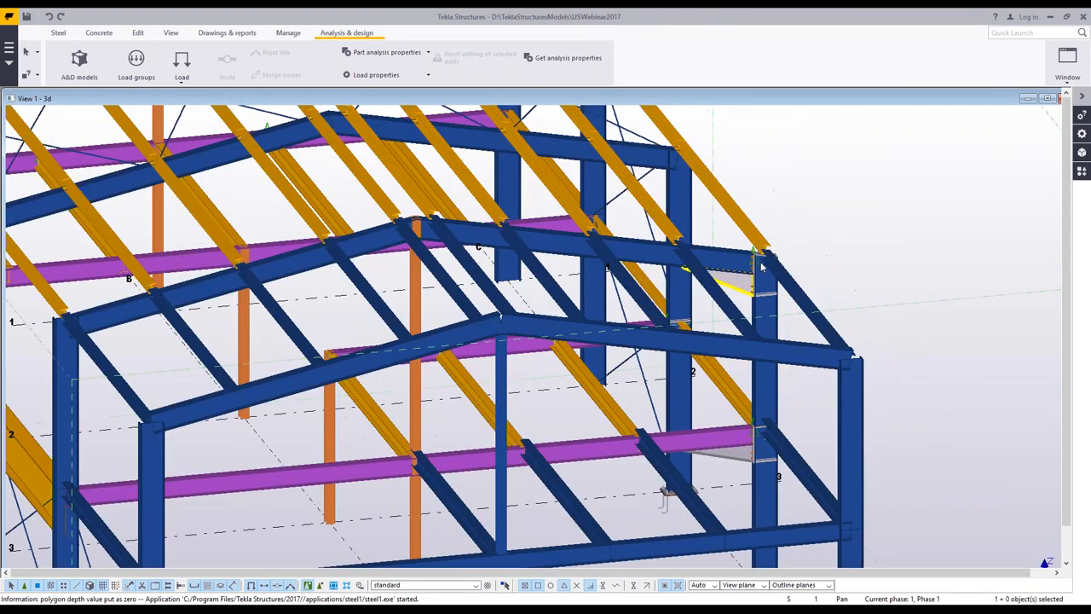
scroll(763, 267, up, 4)
click(729, 323)
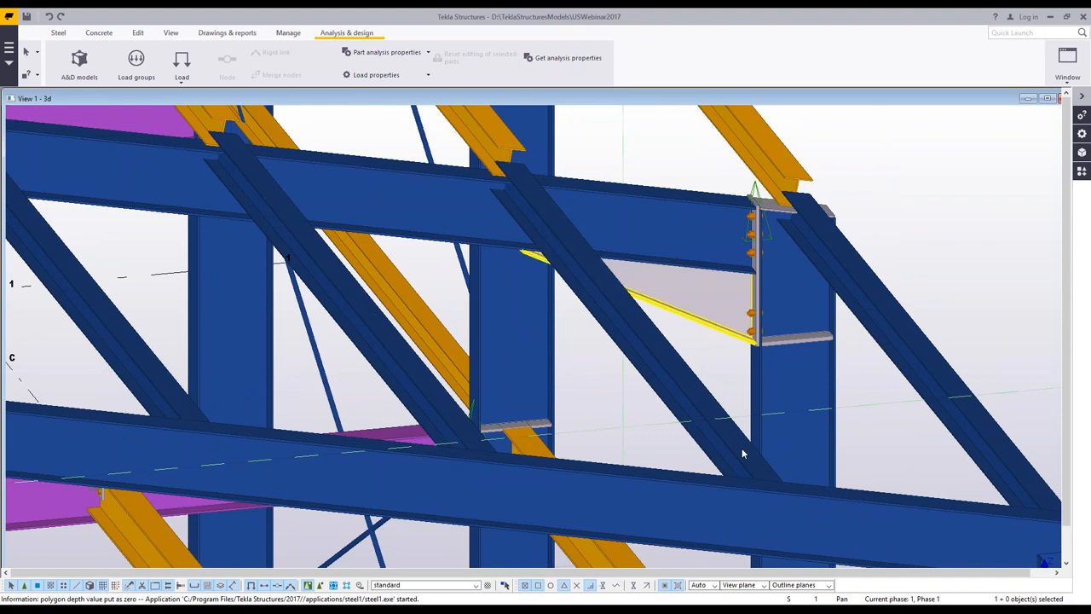
scroll(742, 453, down, 8)
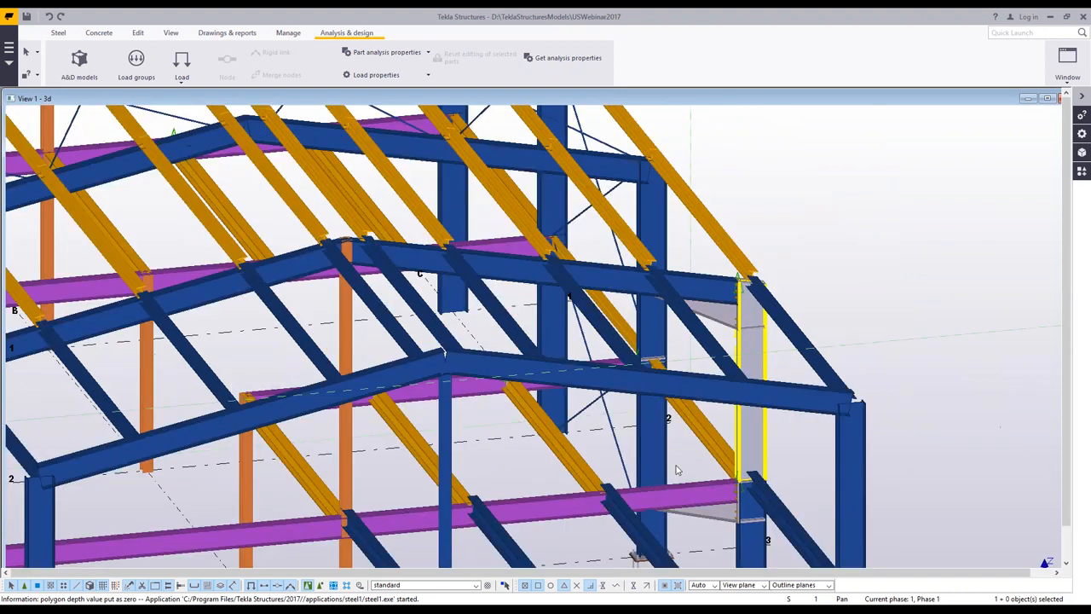
scroll(676, 470, up, 5)
scroll(671, 457, down, 3)
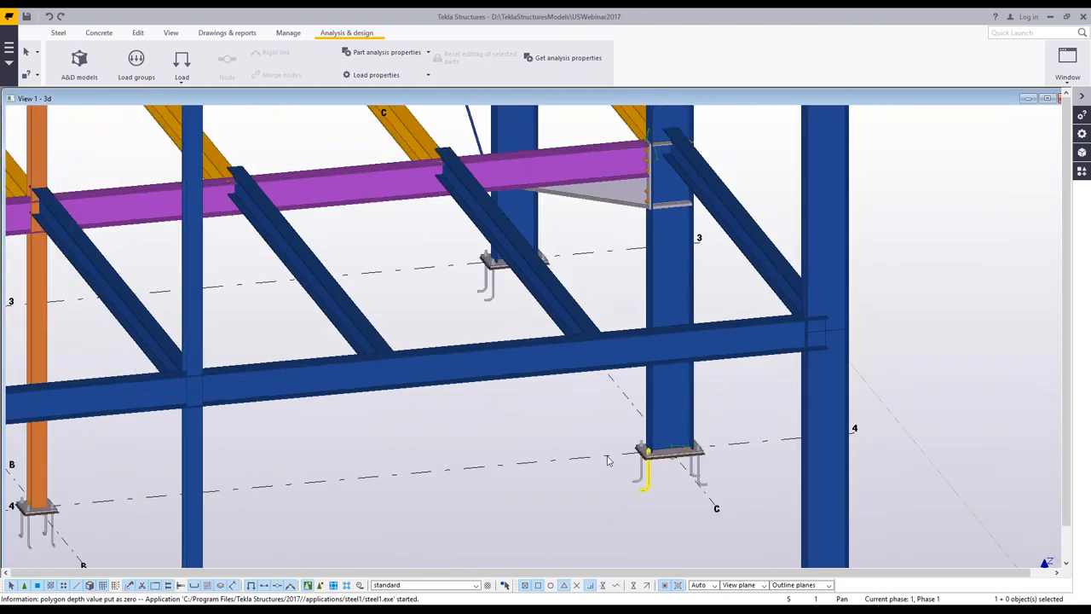
scroll(626, 462, down, 3)
Step: Examine the front side of the Tekla hall, including the enlarged beam in the third bay and the added end bay
ctrl+middle_drag(645, 464, 762, 438)
scroll(763, 438, up, 3)
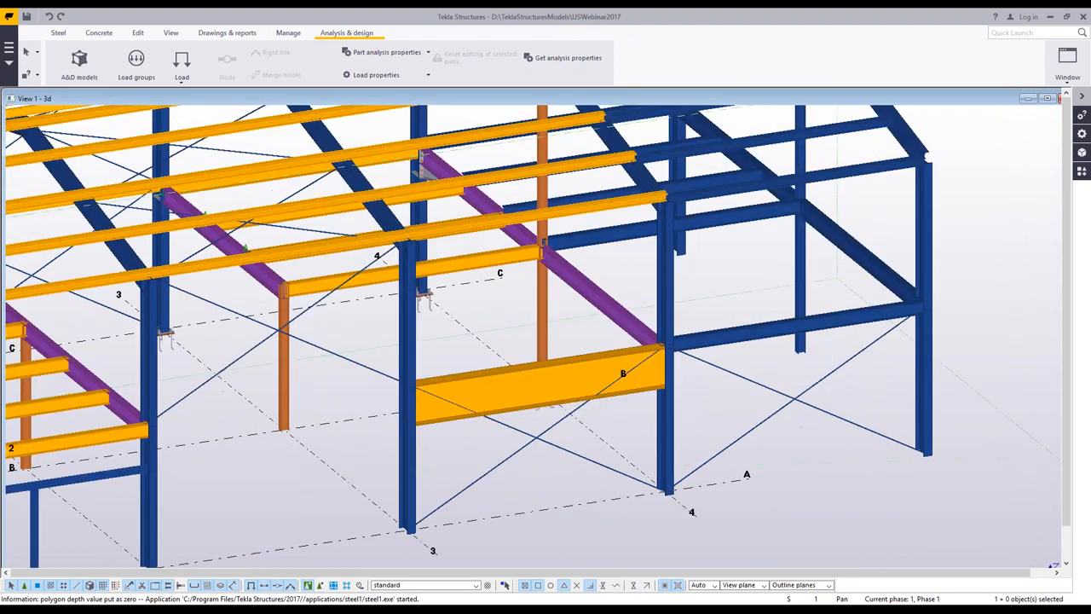
scroll(793, 414, down, 2)
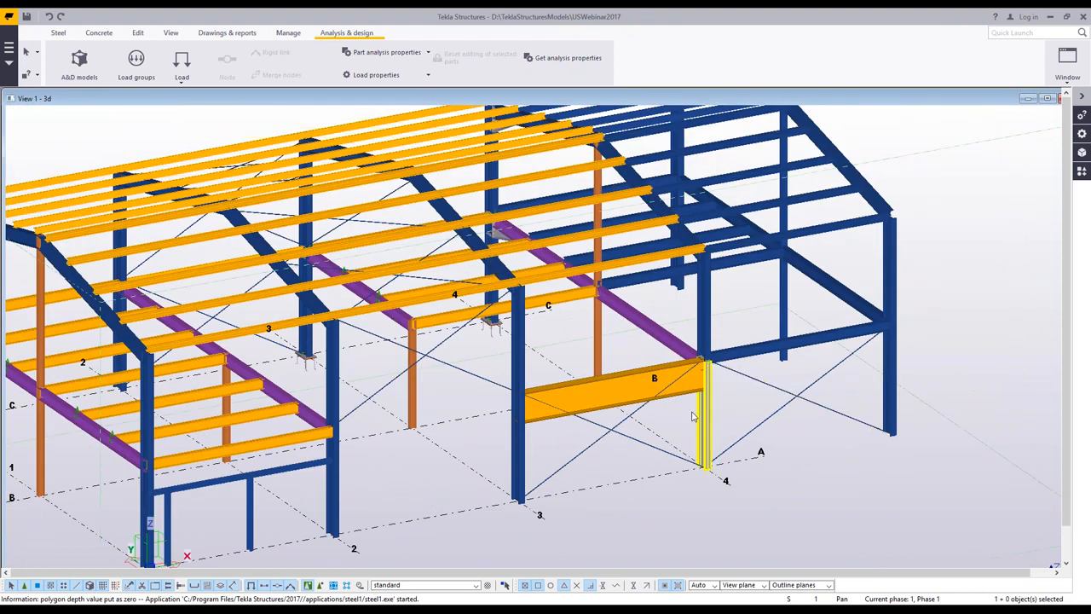
scroll(693, 416, down, 3)
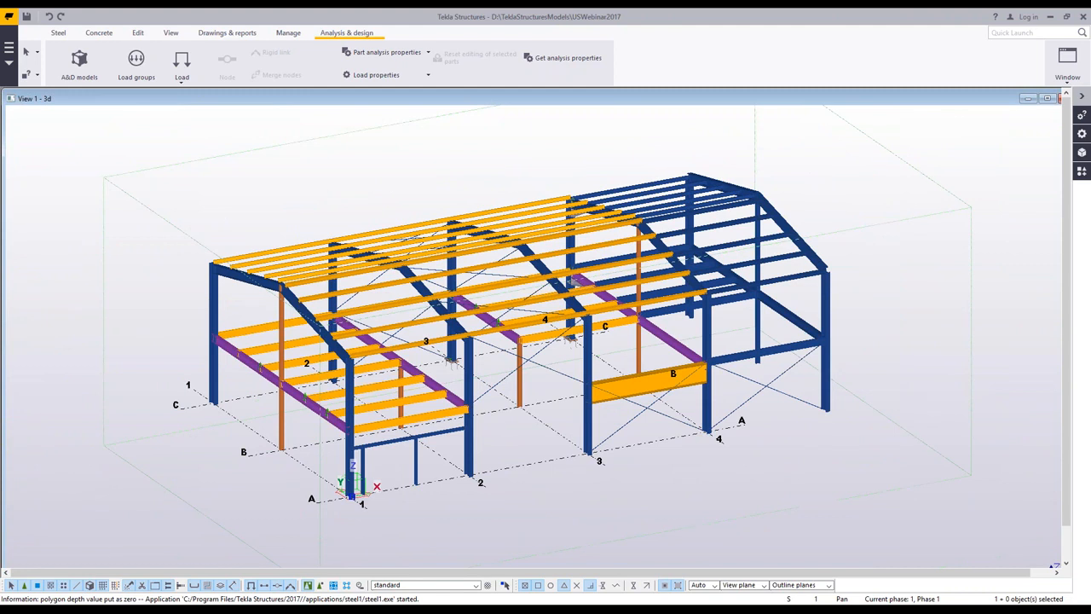
ctrl+middle_drag(718, 436, 398, 443)
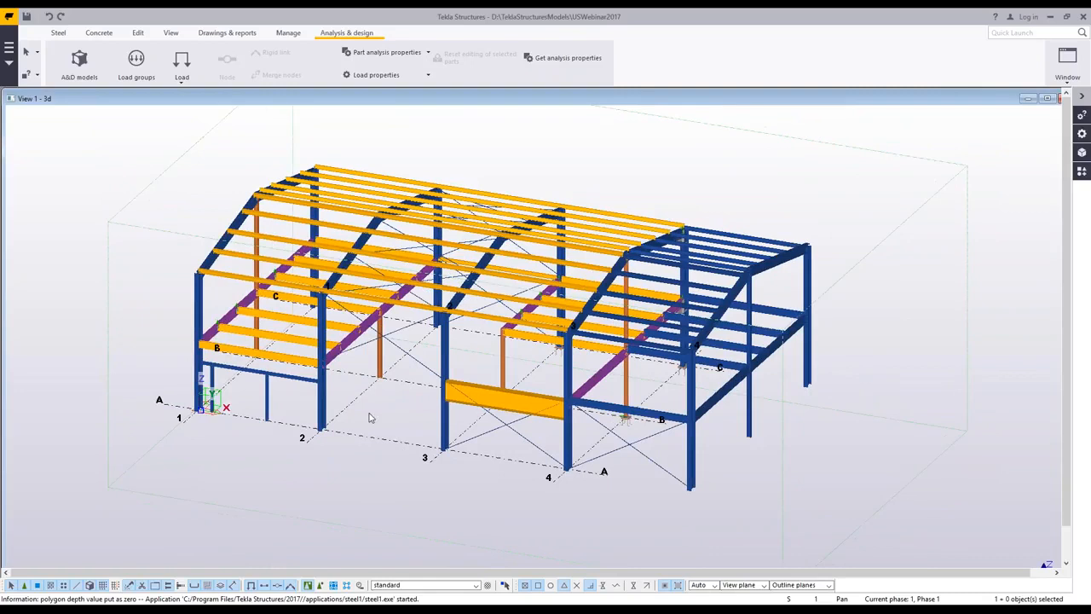
click(371, 418)
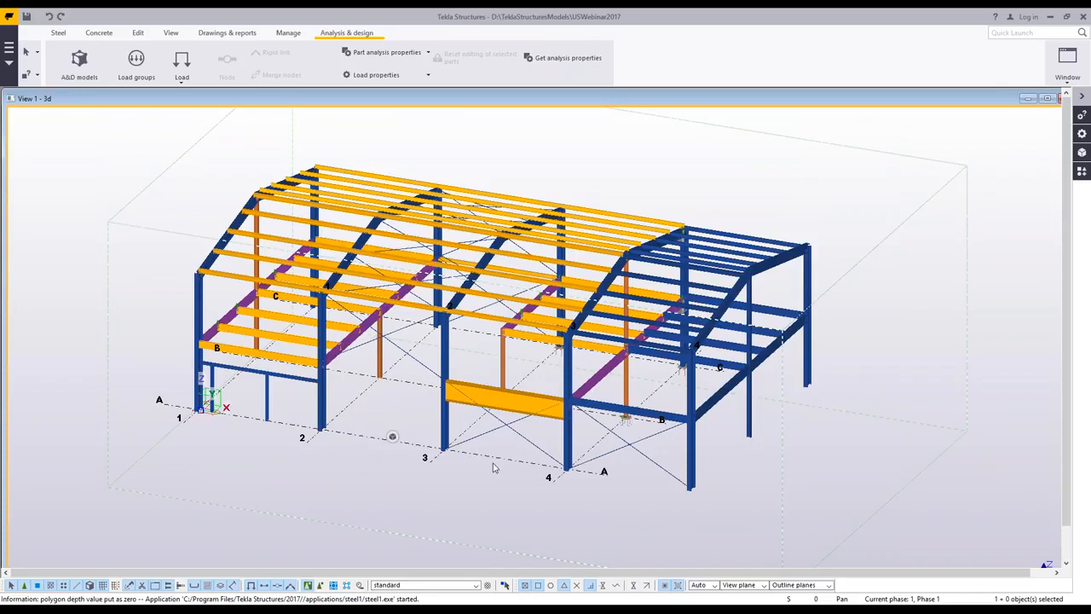
scroll(493, 467, down, 1)
ctrl+middle_drag(493, 467, 477, 341)
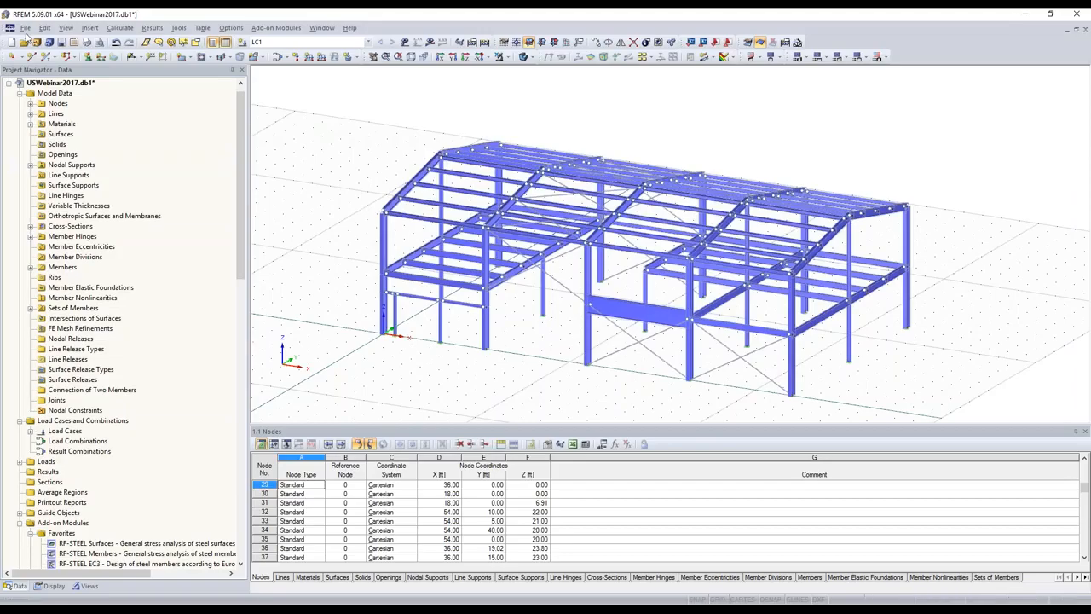
Step: Switch to RFEM and enable the CAD/BIM model option in the general data of USWebinar2017
right_click(49, 85)
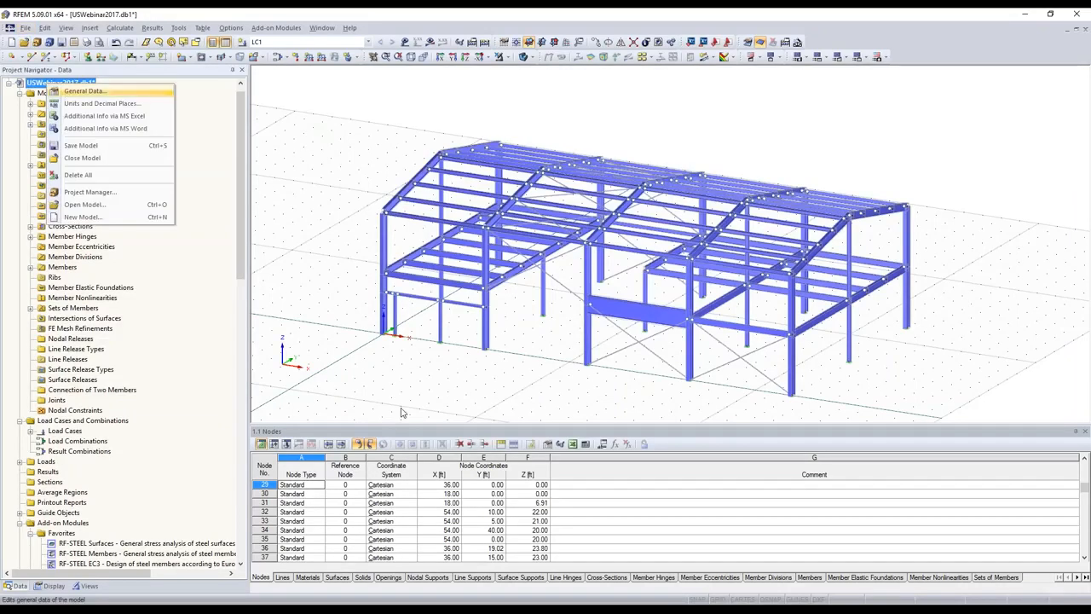
key(Return)
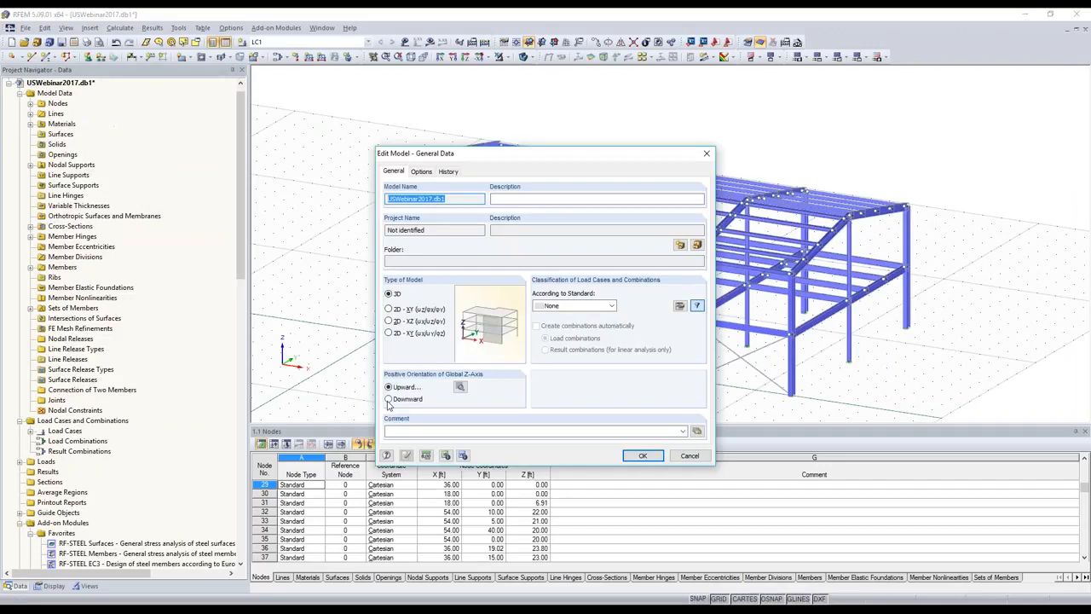
click(422, 171)
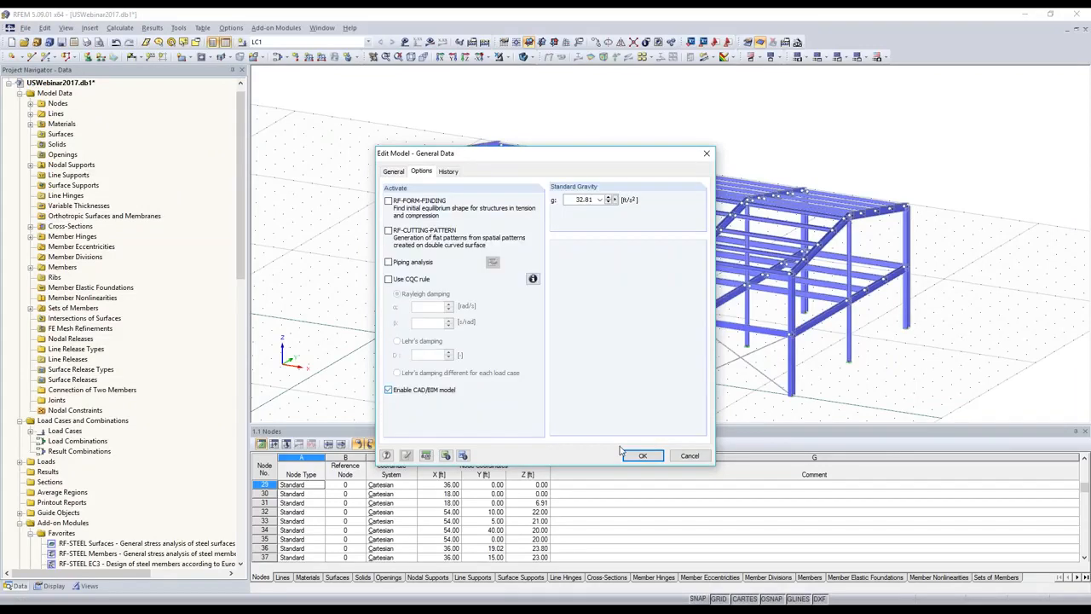
click(642, 455)
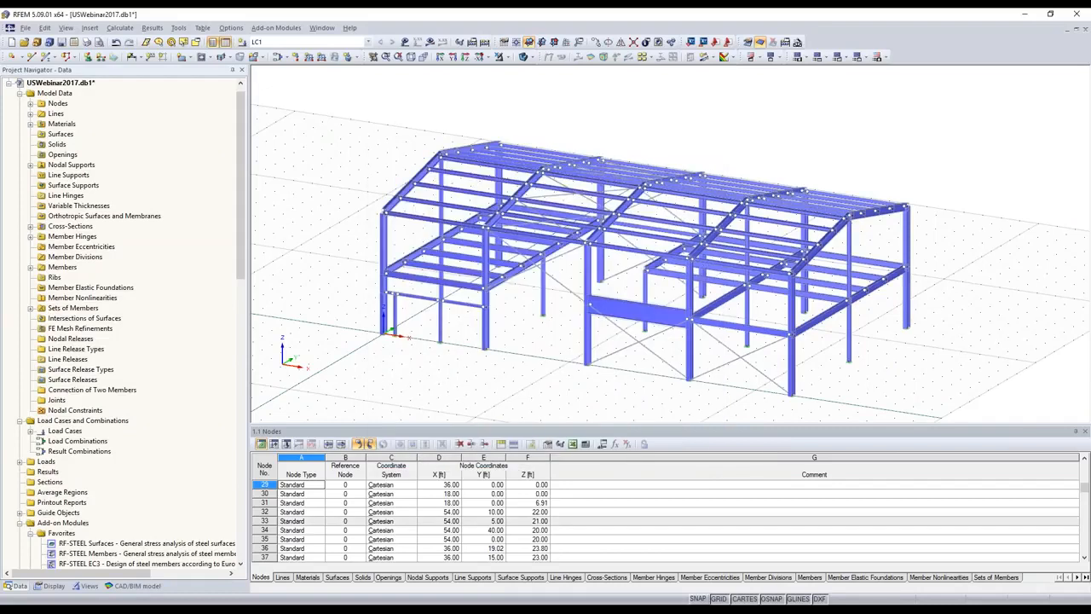
Step: Load out.ifc from the IFC folder of D:\TeklaStructuresModels\USWebinar2017 as a CAD/BIM model and hide the guidelines
click(134, 585)
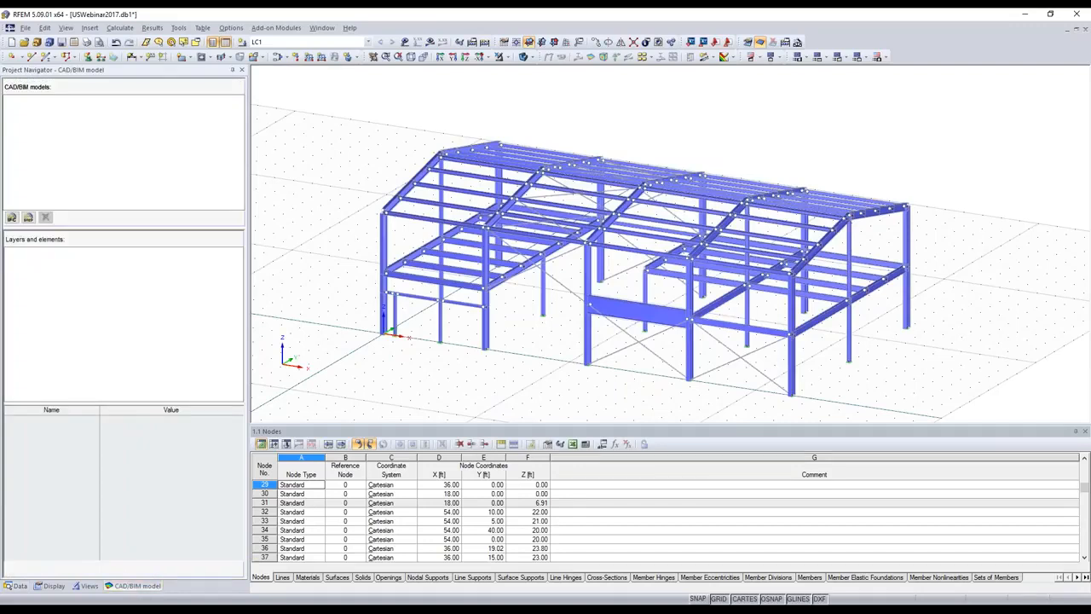
click(12, 219)
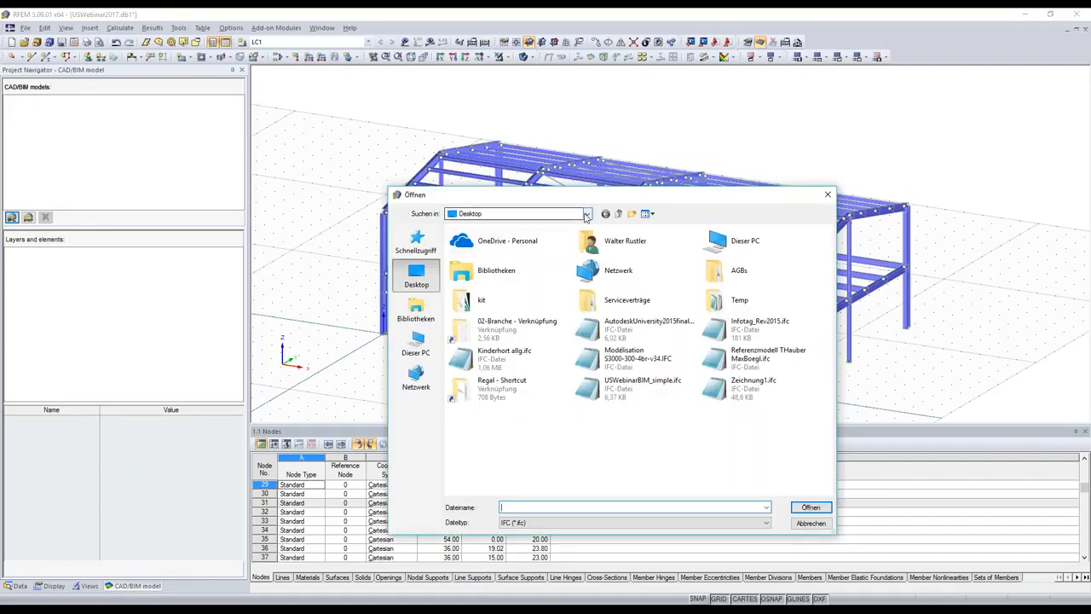
click(587, 214)
click(482, 228)
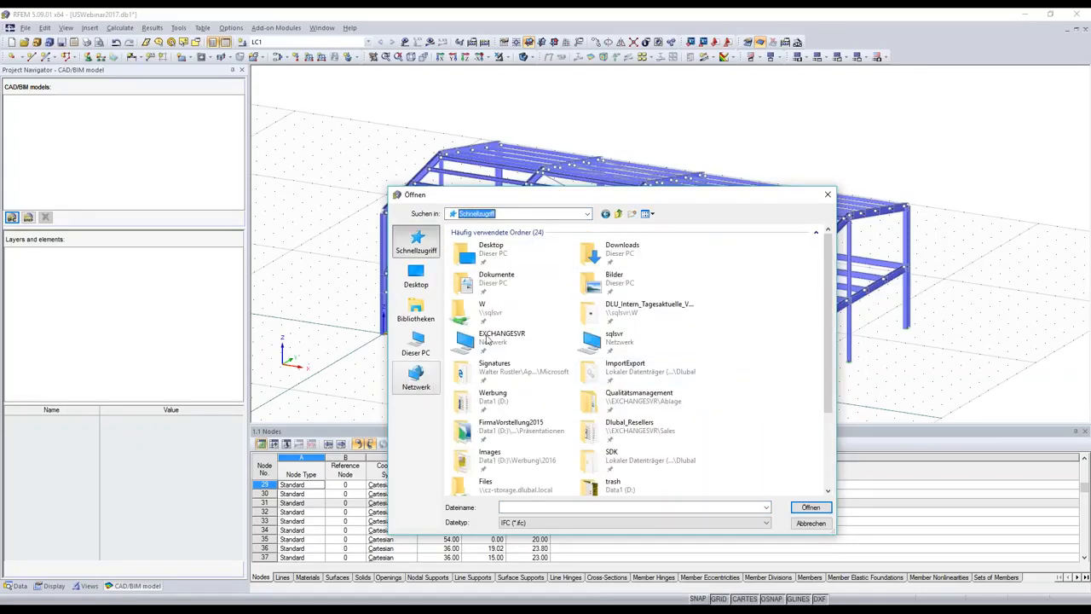
click(416, 344)
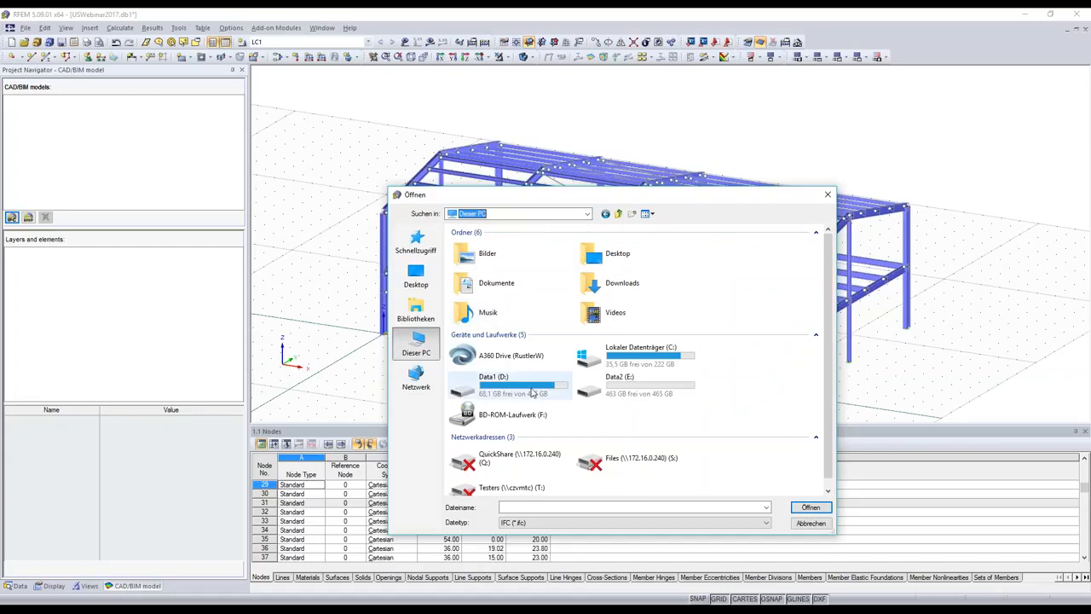
double_click(533, 391)
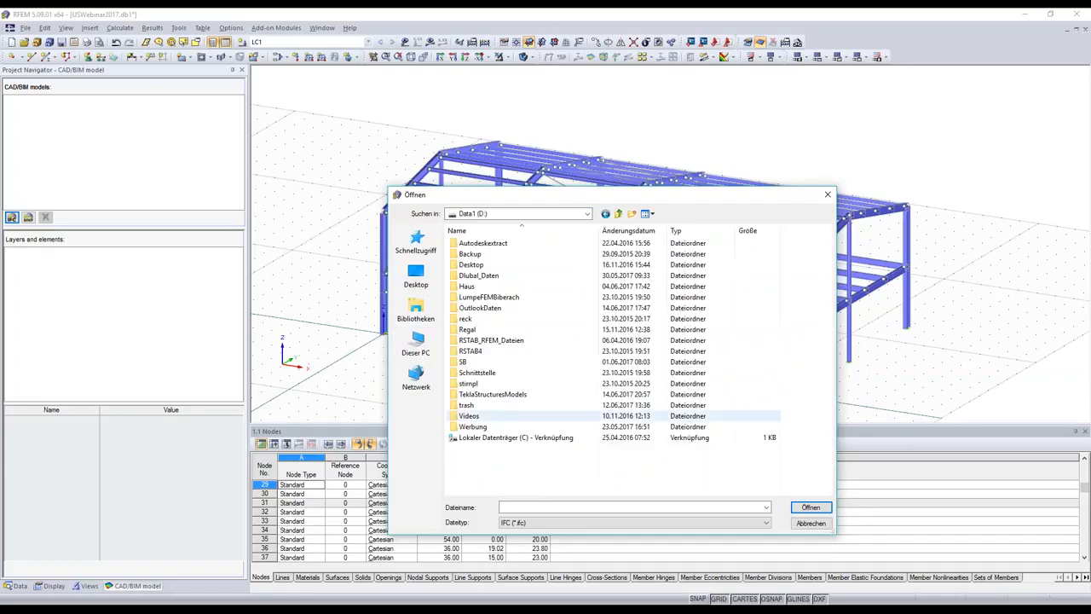
double_click(493, 394)
double_click(482, 243)
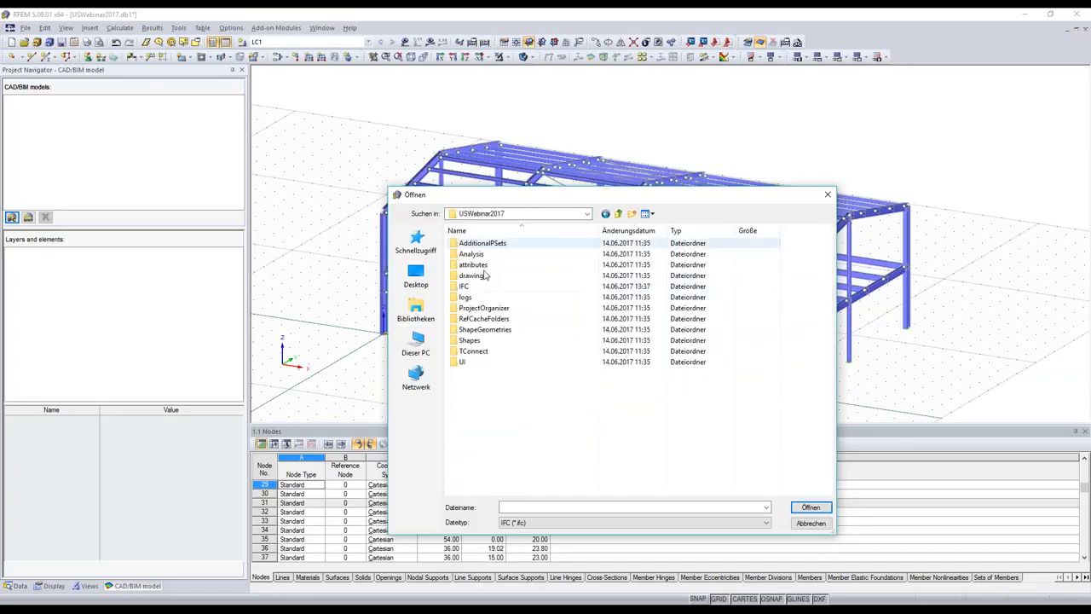
double_click(465, 287)
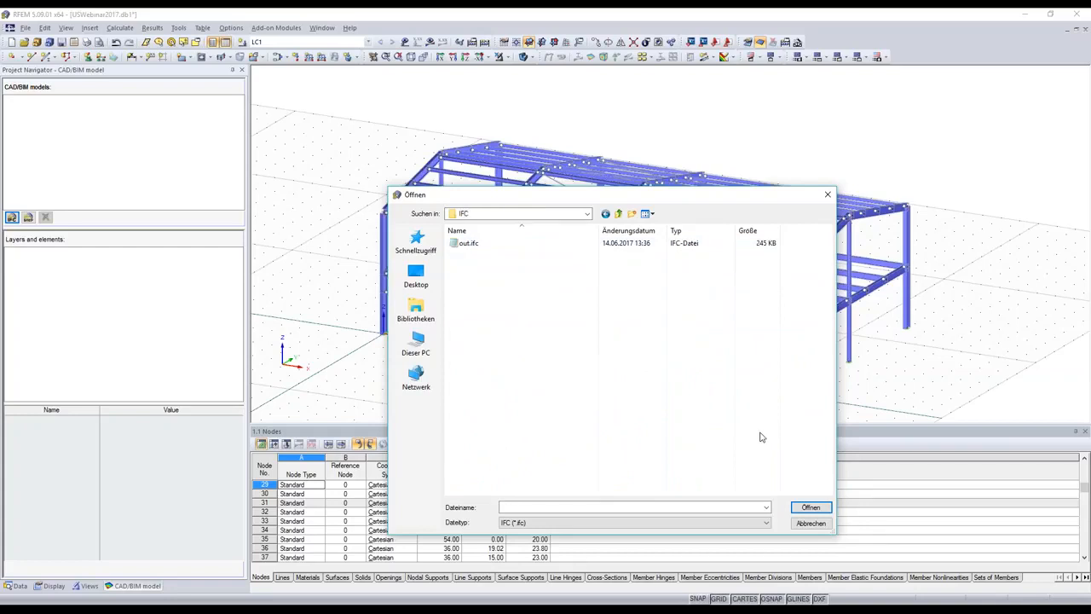
click(469, 243)
click(809, 509)
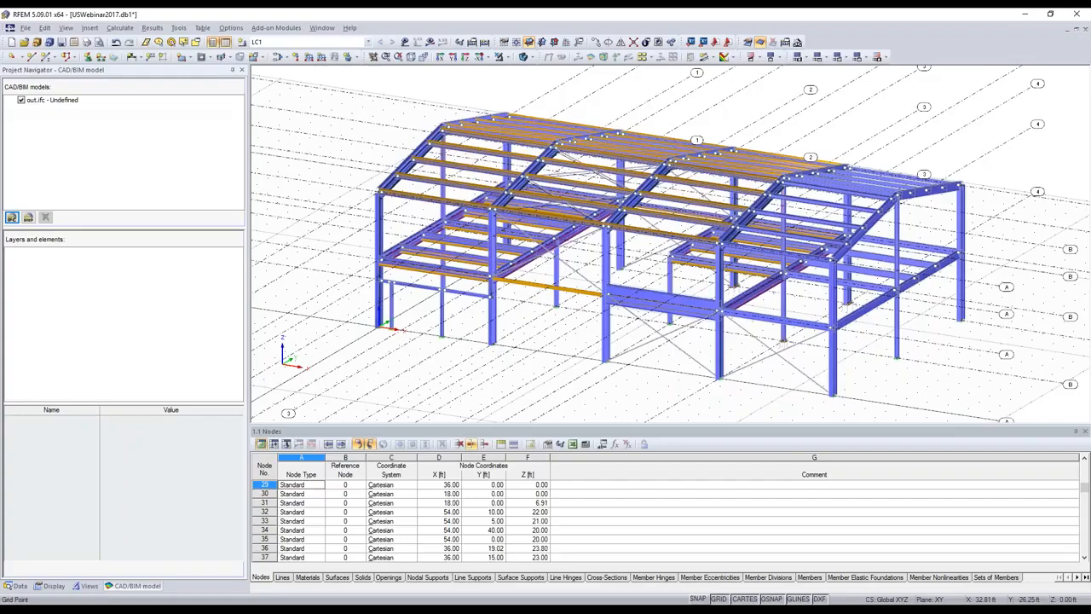
click(798, 599)
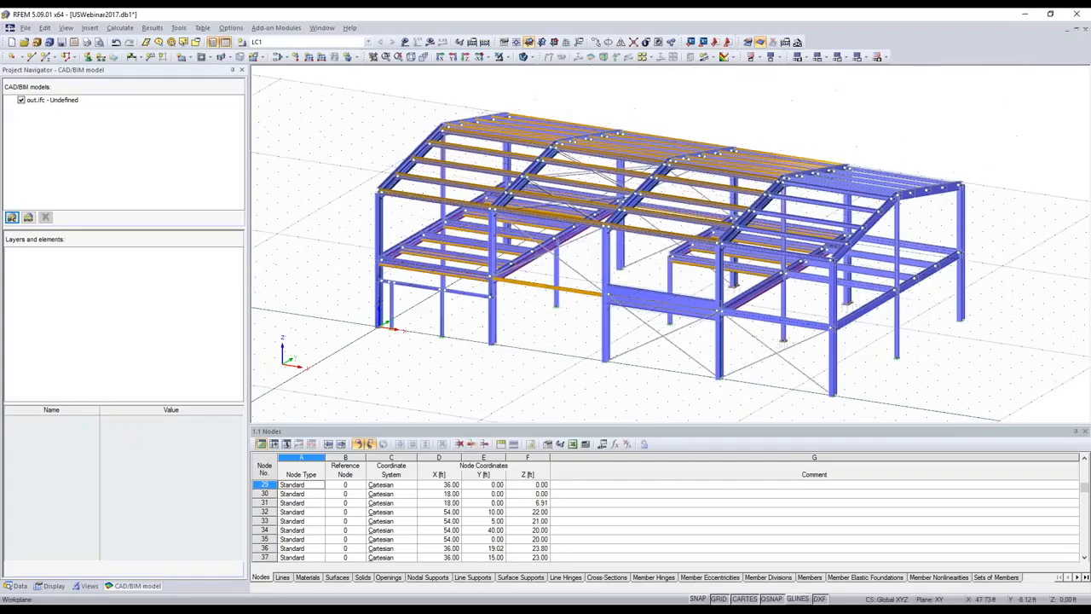
ctrl+middle_drag(571, 341, 565, 324)
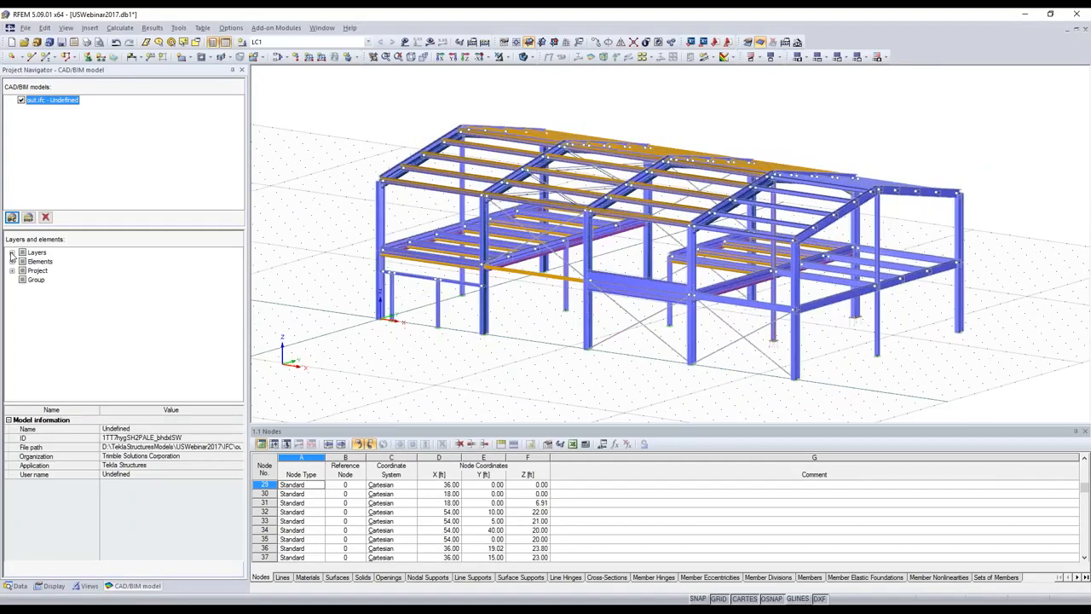
Step: Examine the IfcColumn elements in the COLUMN layer of out.ifc and the properties of one W16X36 column
click(12, 253)
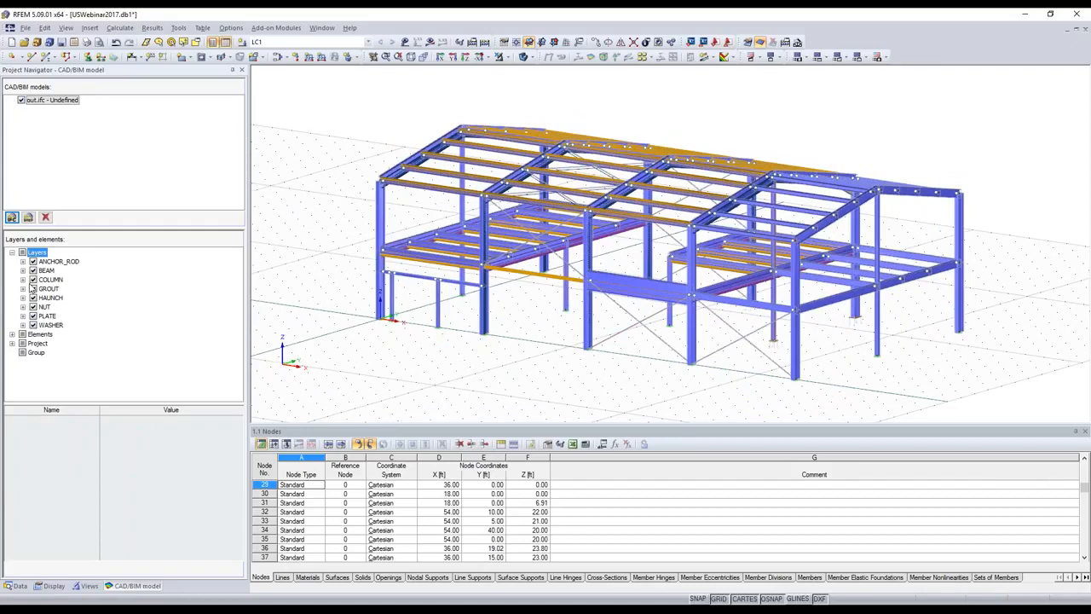
click(23, 280)
click(65, 289)
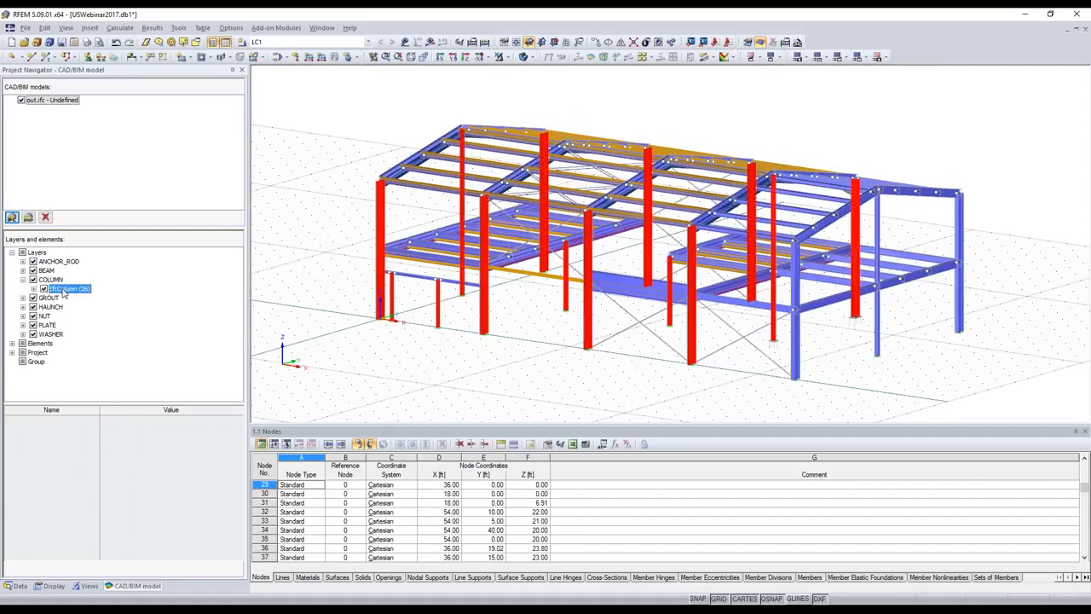
double_click(65, 289)
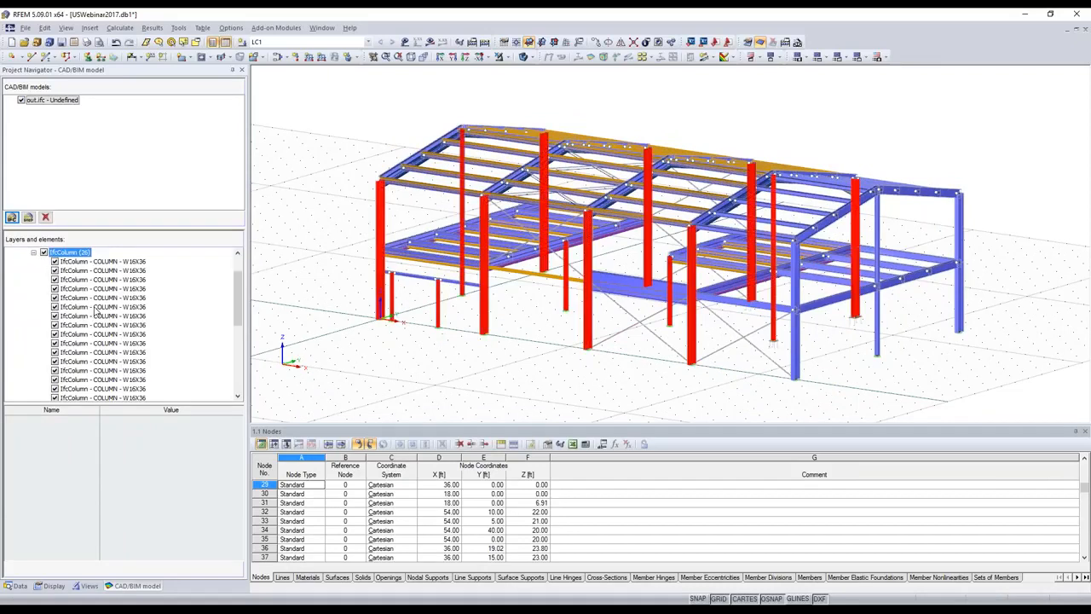
click(97, 307)
scroll(156, 485, down, 4)
scroll(156, 485, up, 4)
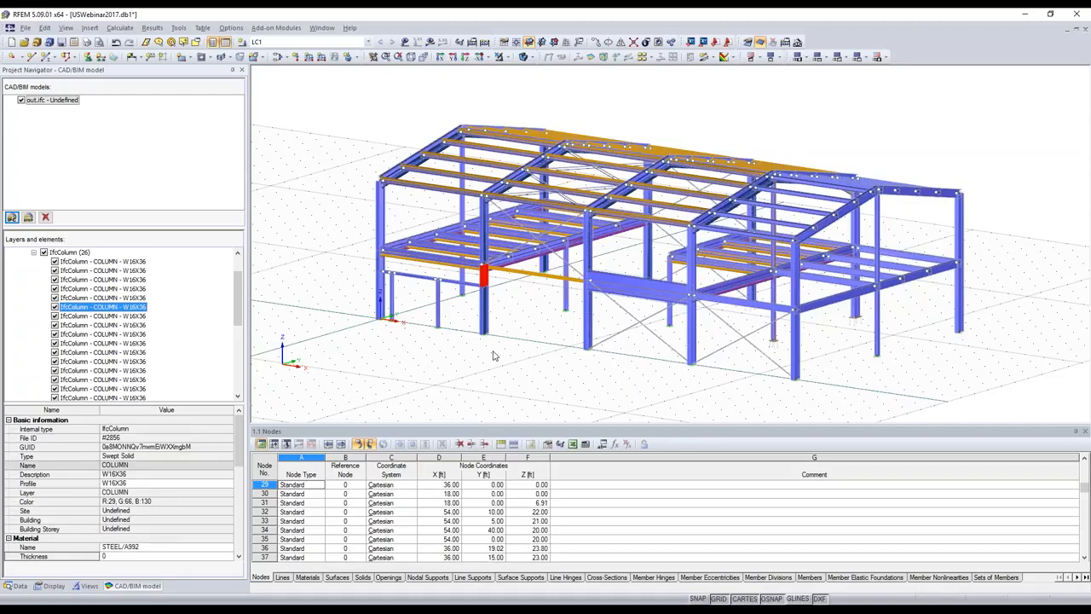
click(487, 321)
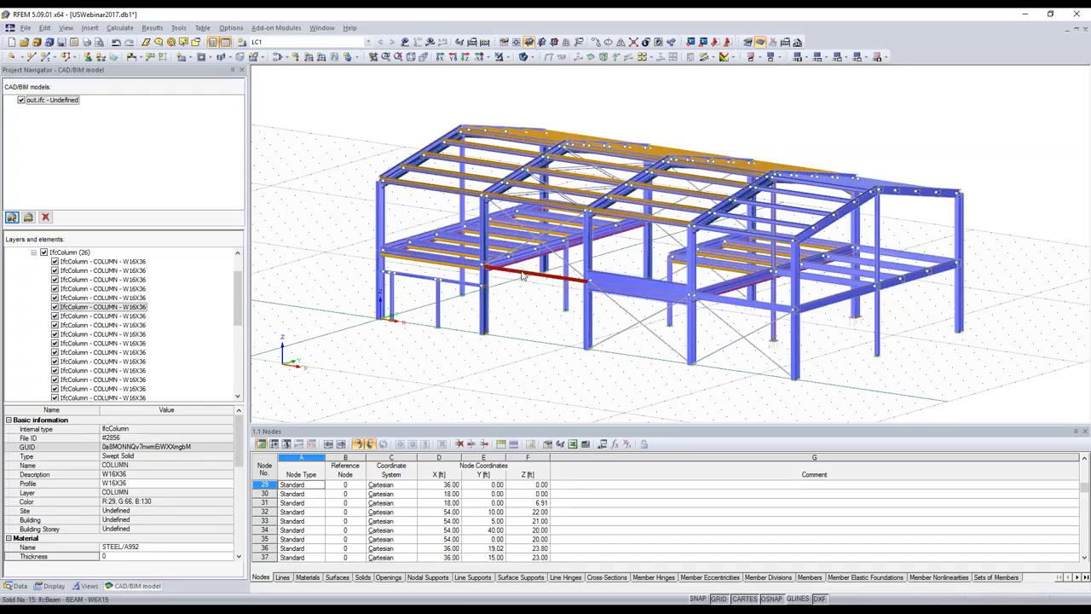
Step: Convert the W6X15 IfcBeam in the front side's second bay into an RFEM member with centric alignment, hiding the converted CAD solid
click(523, 274)
right_click(524, 275)
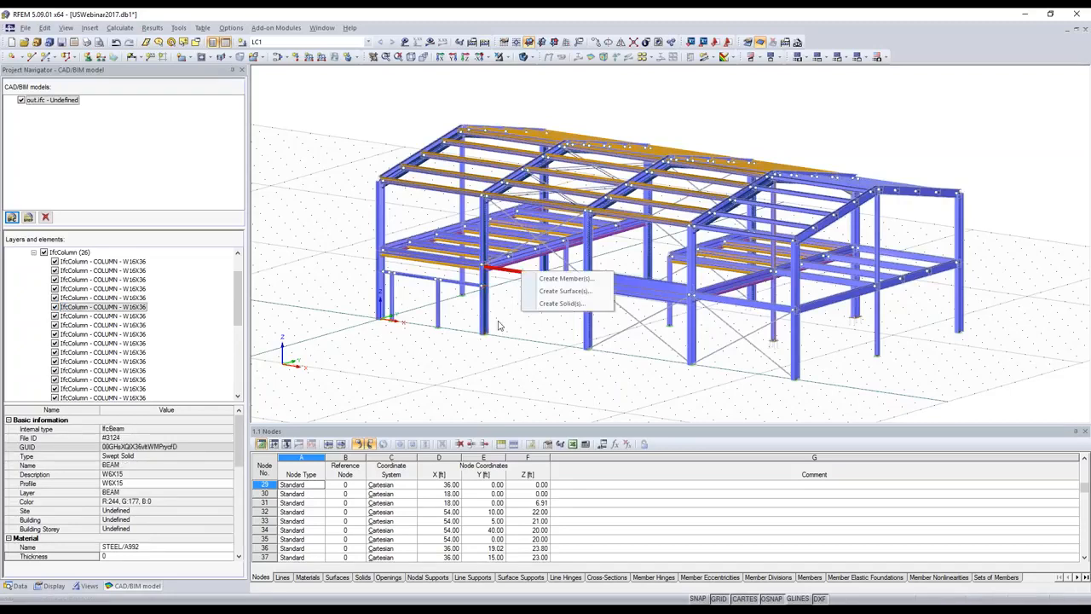
click(564, 279)
scroll(545, 283, up, 2)
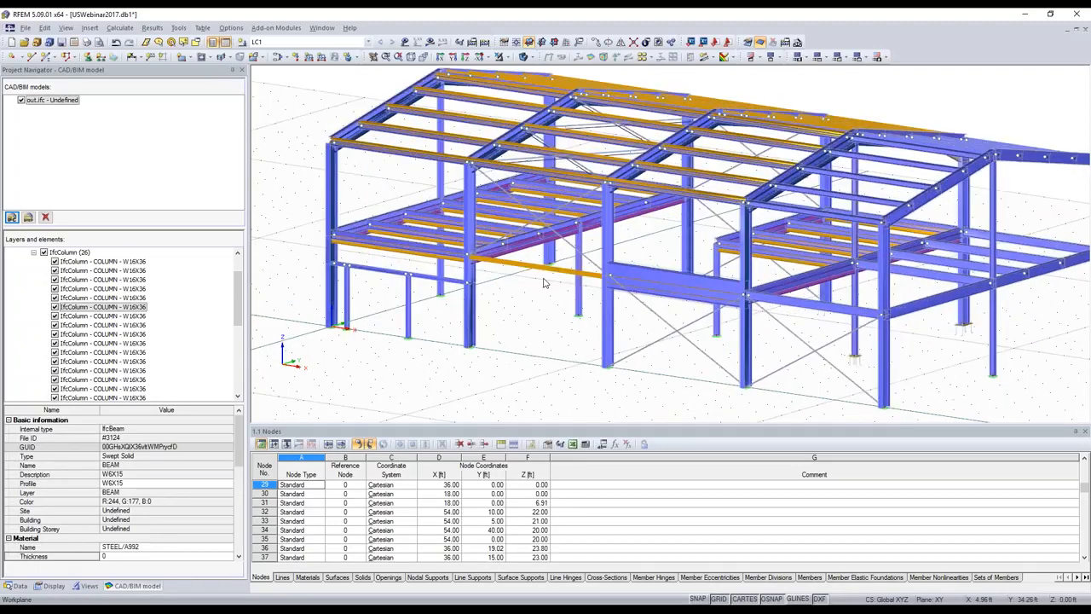
scroll(546, 282, up, 2)
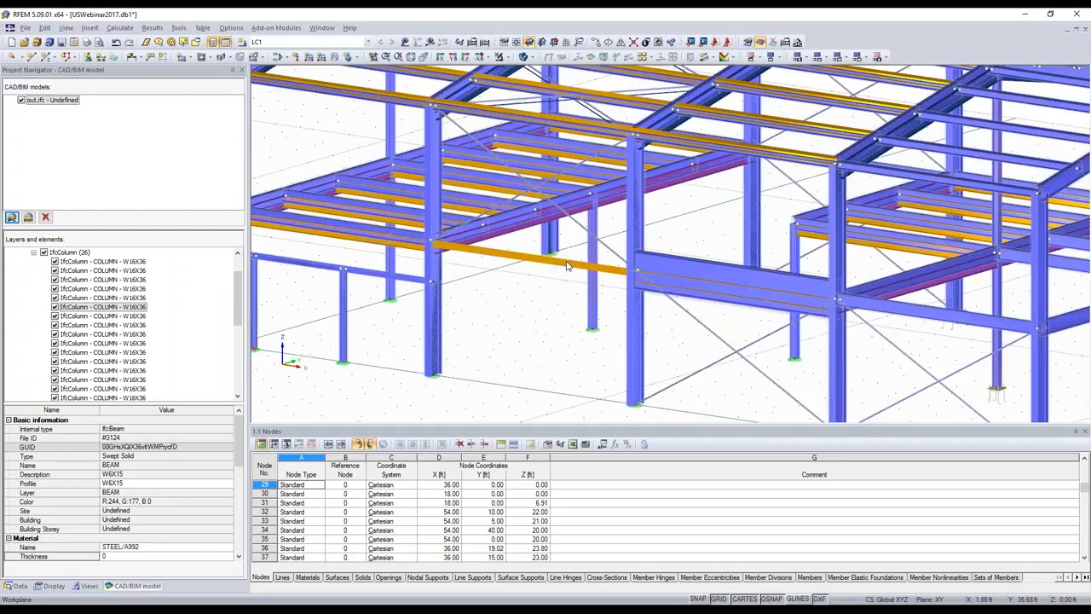
scroll(566, 265, up, 3)
click(558, 251)
right_click(556, 249)
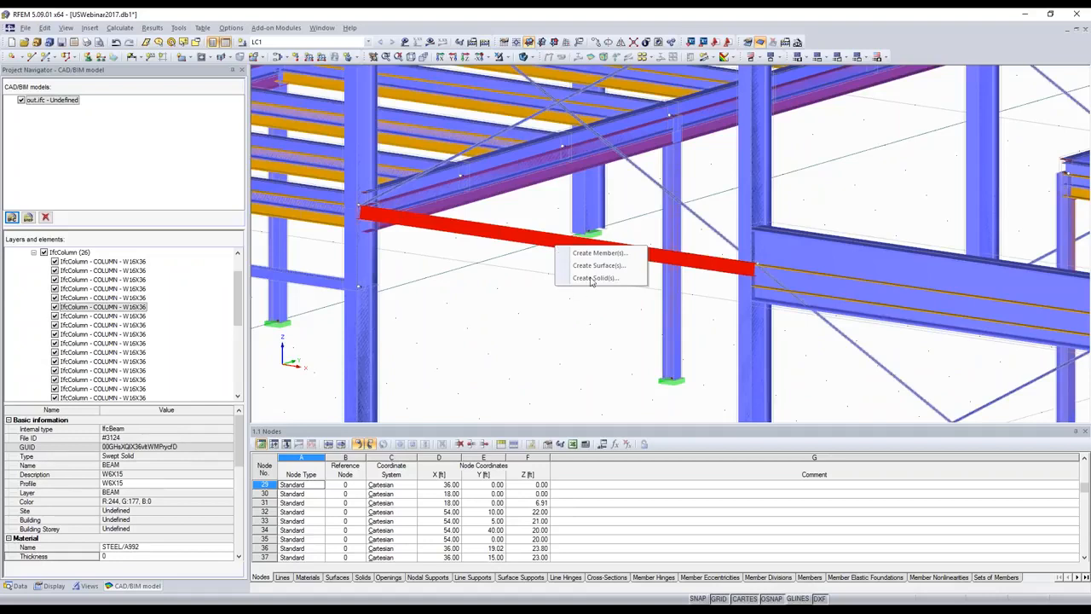
click(595, 255)
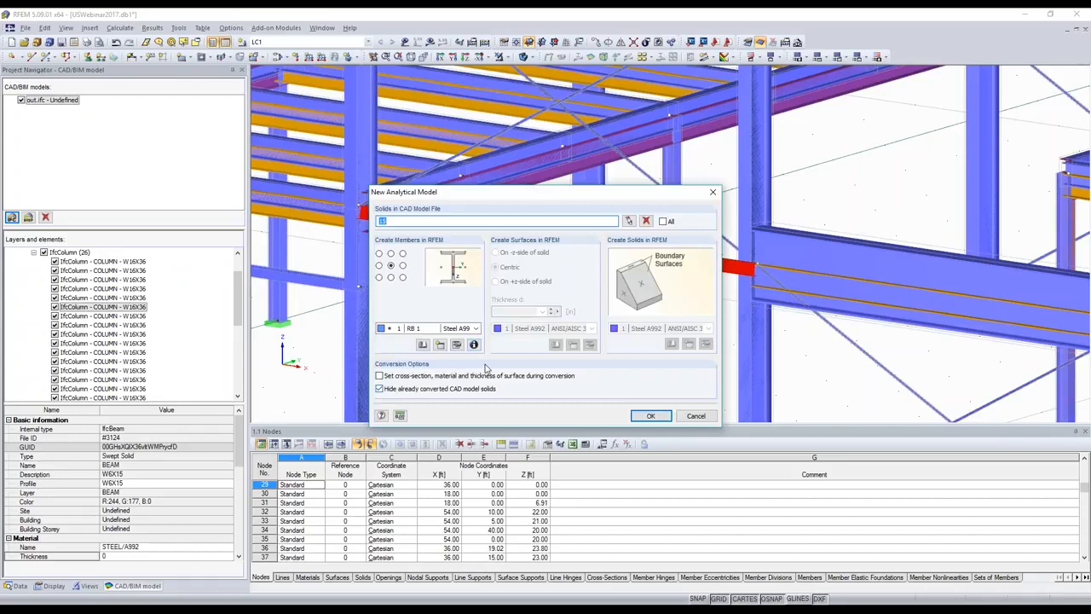
click(390, 268)
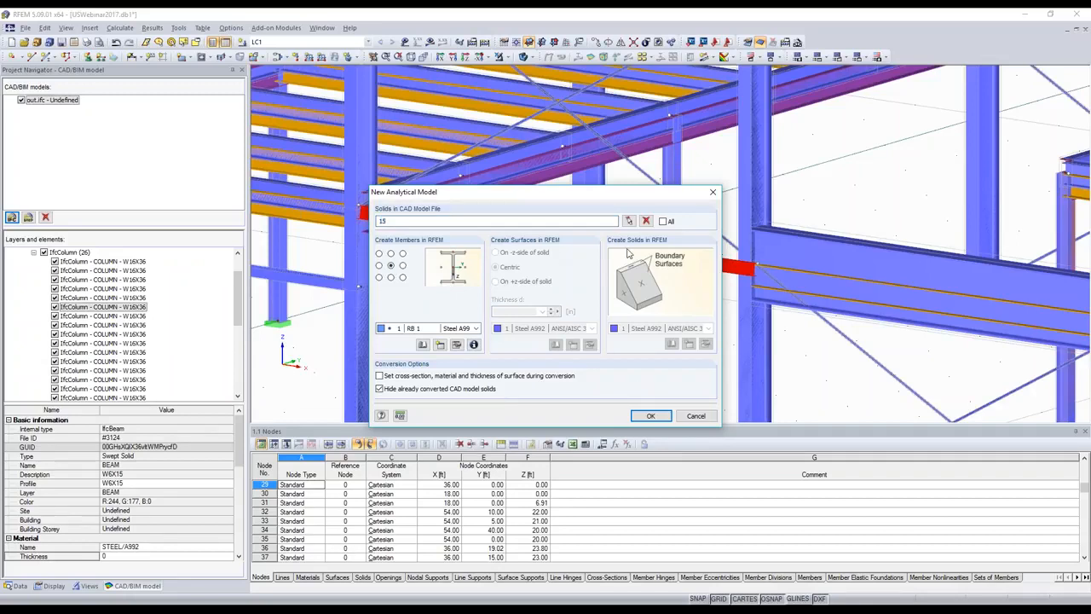
click(649, 416)
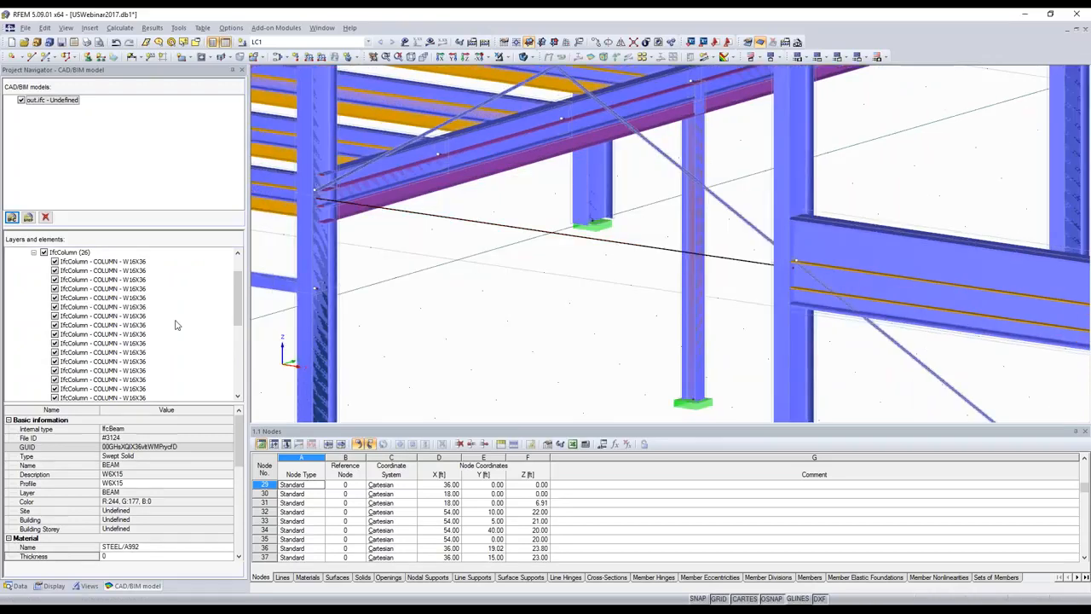
Step: Locate the converted W6X15 beam in the IfcBeam list of the BEAM layer and check its visibility and properties
scroll(174, 325, down, 5)
scroll(171, 325, down, 2)
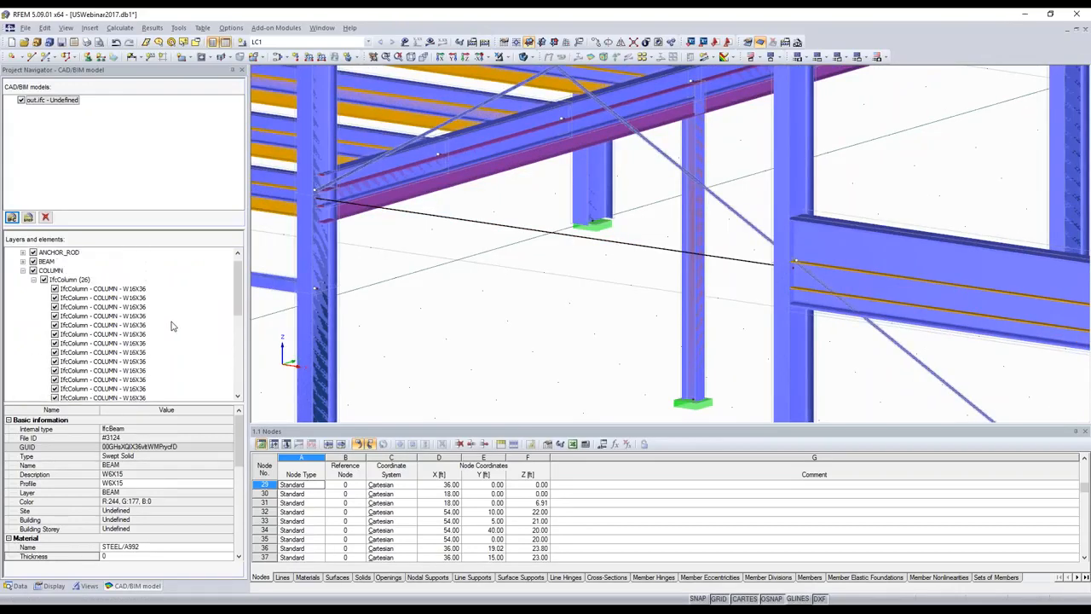
scroll(60, 342, up, 4)
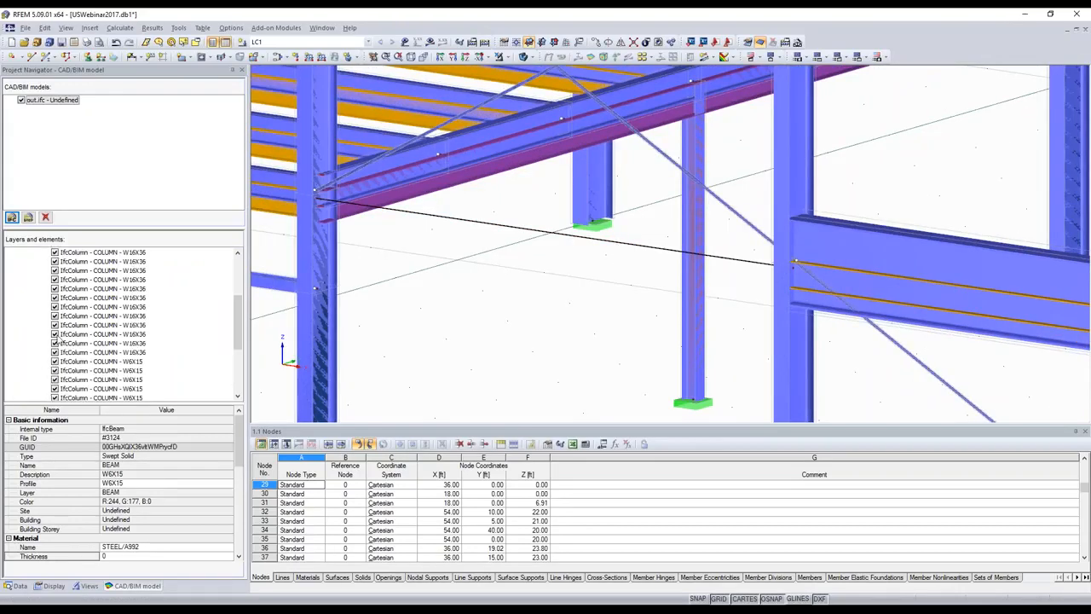
scroll(54, 342, up, 2)
click(23, 270)
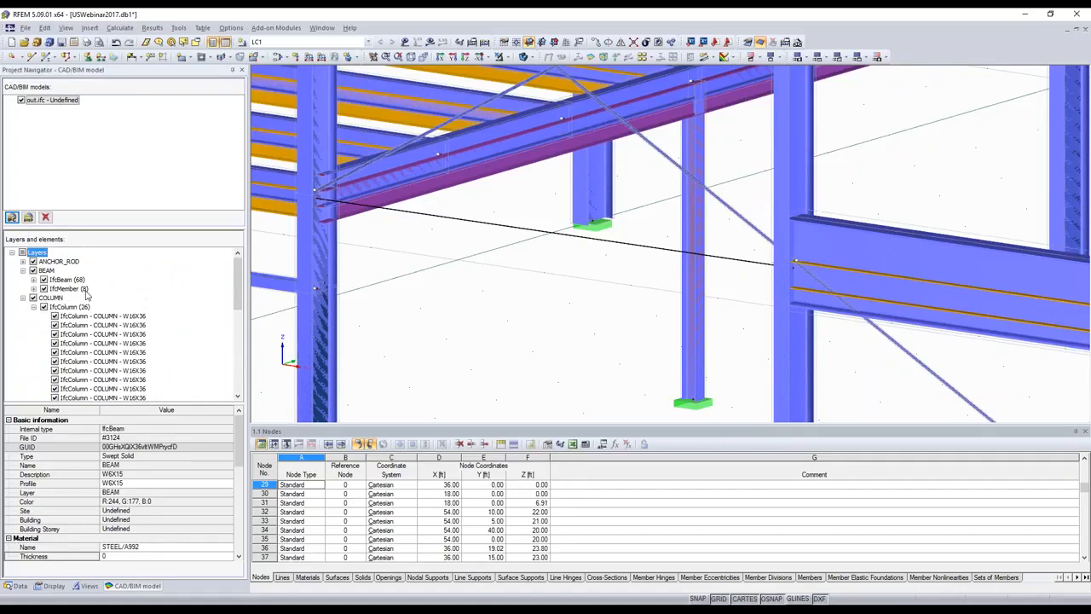
scroll(86, 294, down, 10)
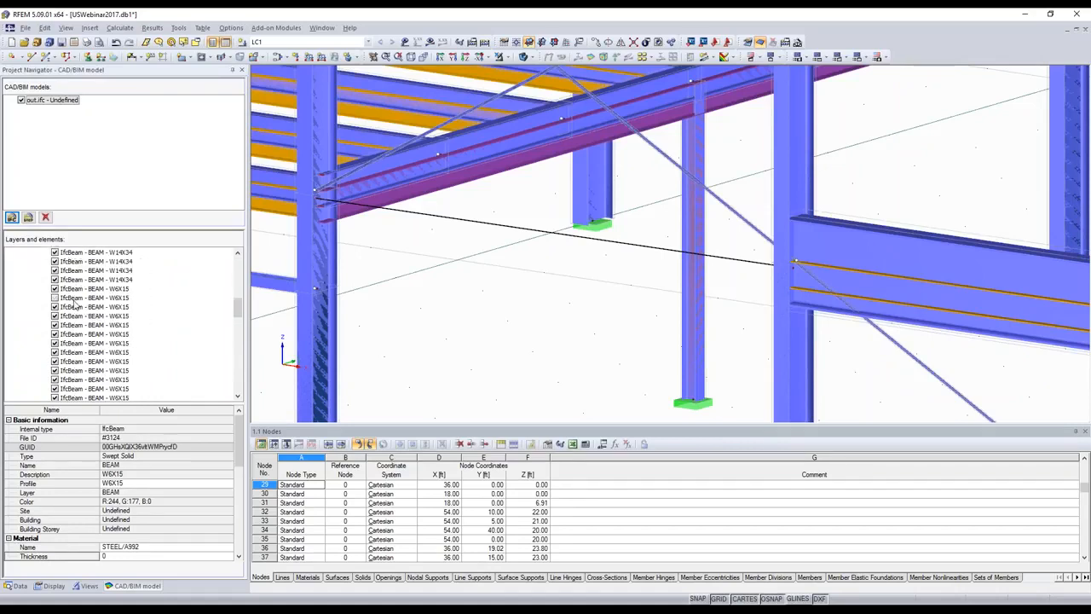
click(77, 298)
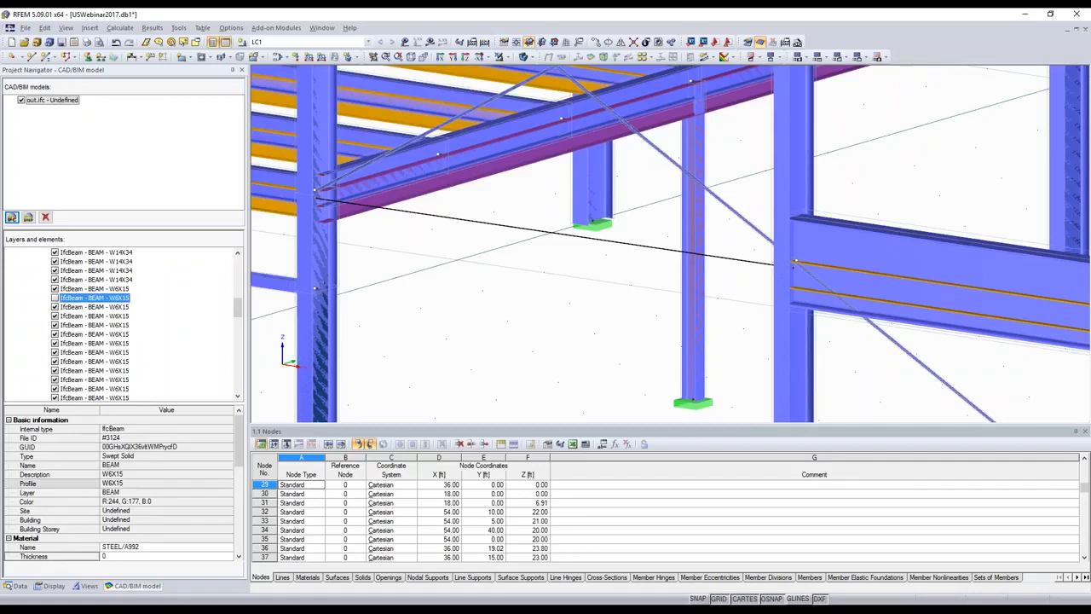
Step: Assign the AISC 14 rolled section W 6x15 with material Steel A992 to the cross-section of the converted second-bay member
click(538, 233)
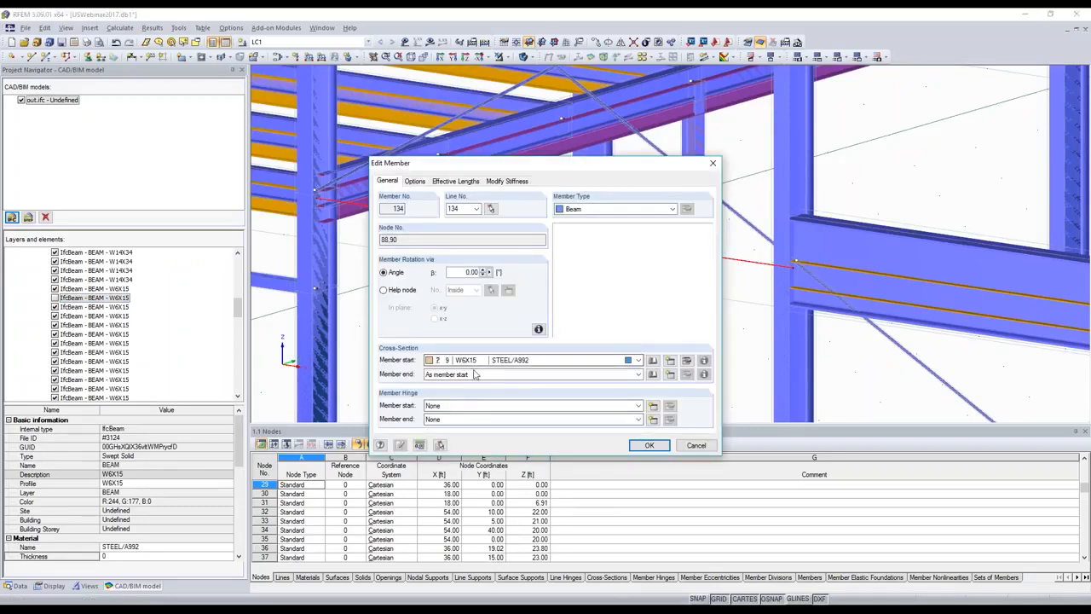
click(687, 361)
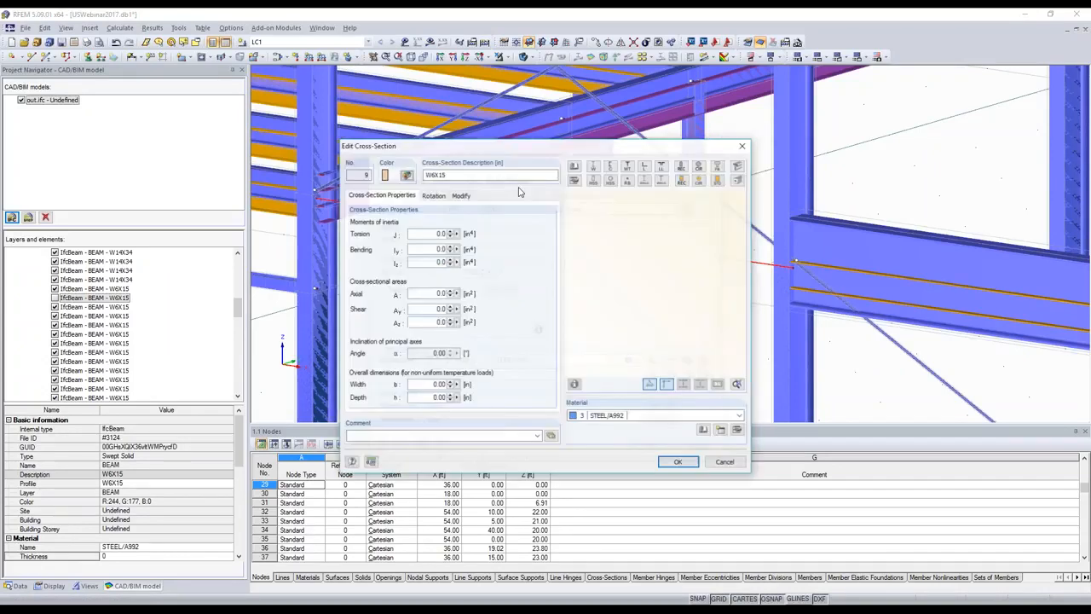
click(596, 169)
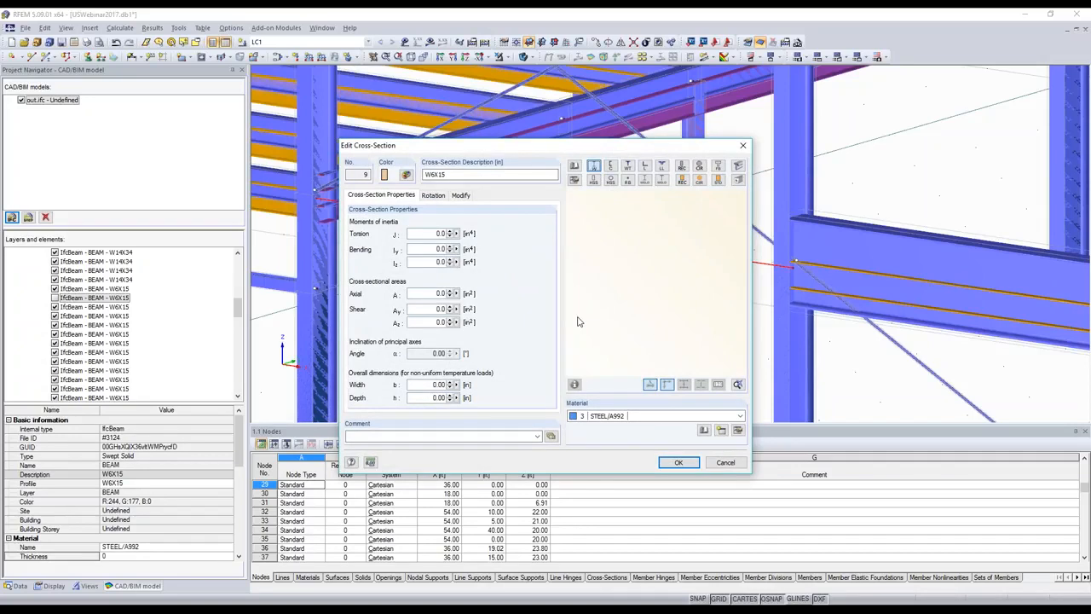
scroll(582, 333, down, 20)
scroll(581, 333, down, 15)
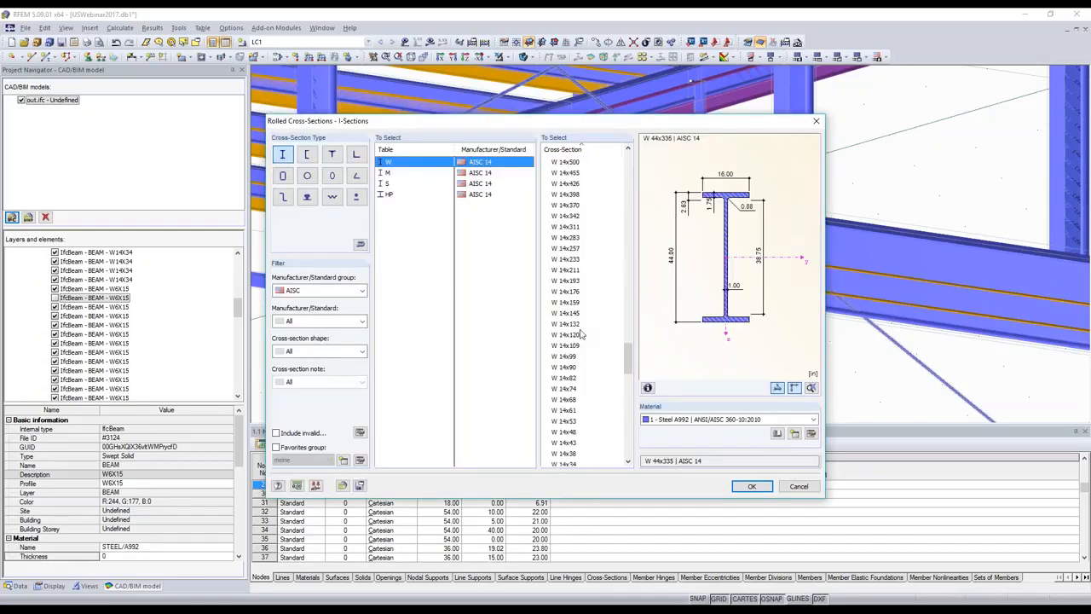
scroll(581, 333, down, 11)
scroll(582, 334, down, 11)
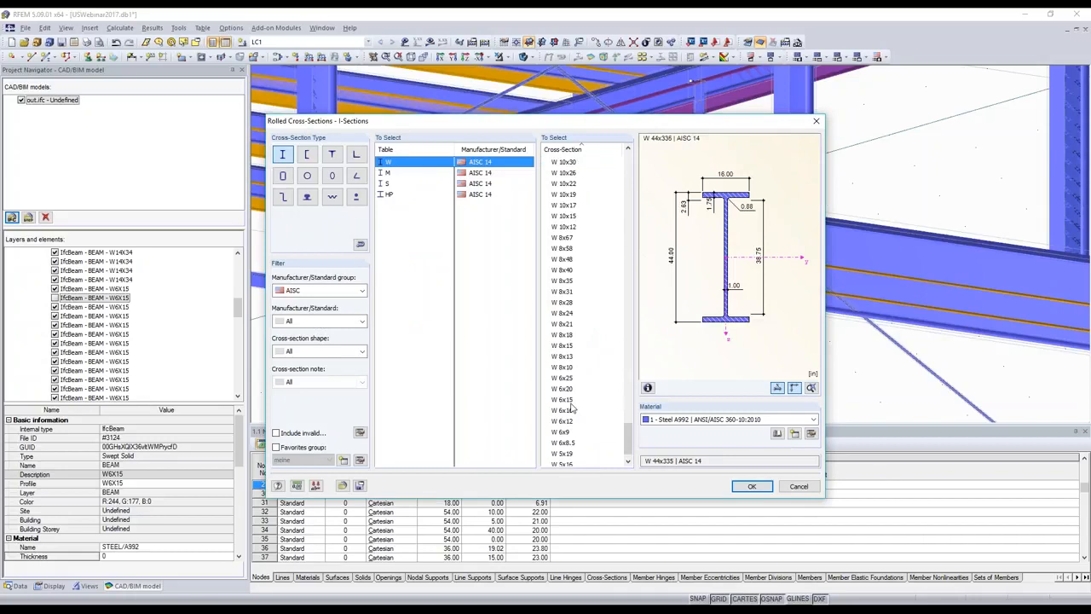
click(570, 404)
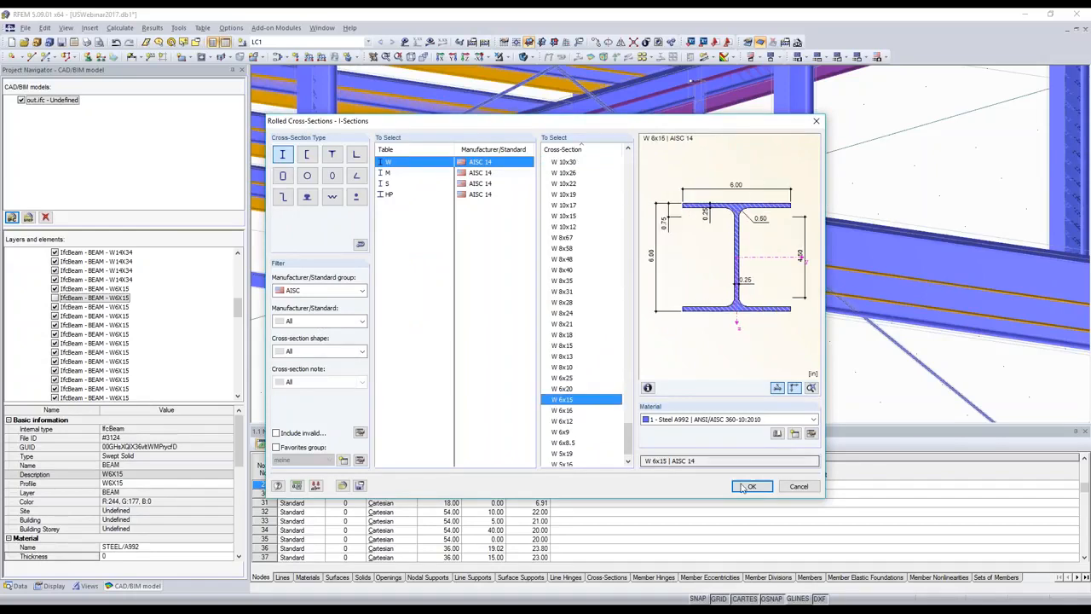
click(751, 487)
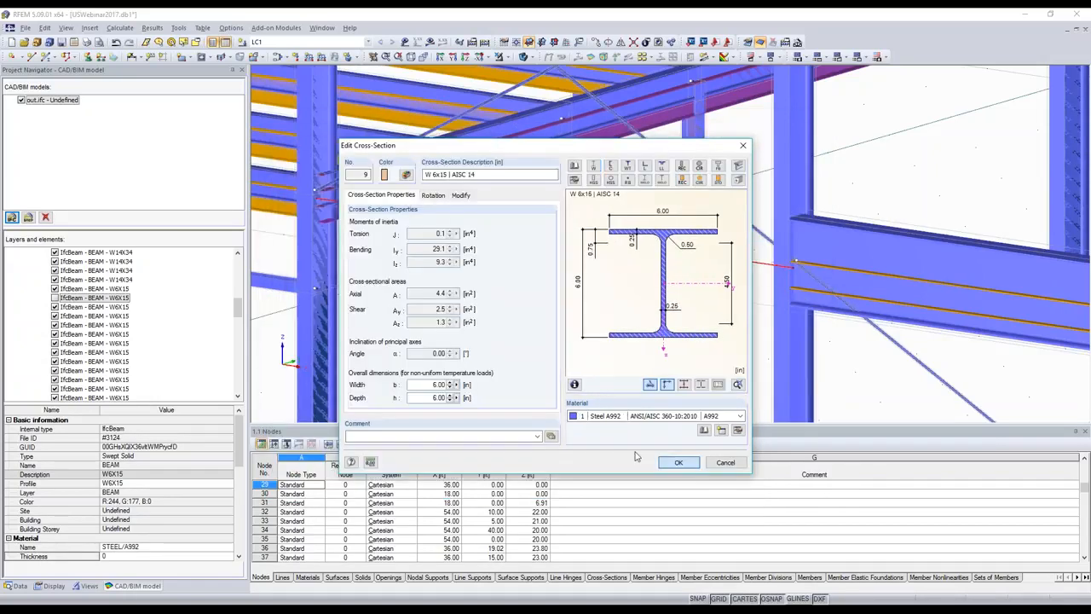
click(679, 462)
click(646, 443)
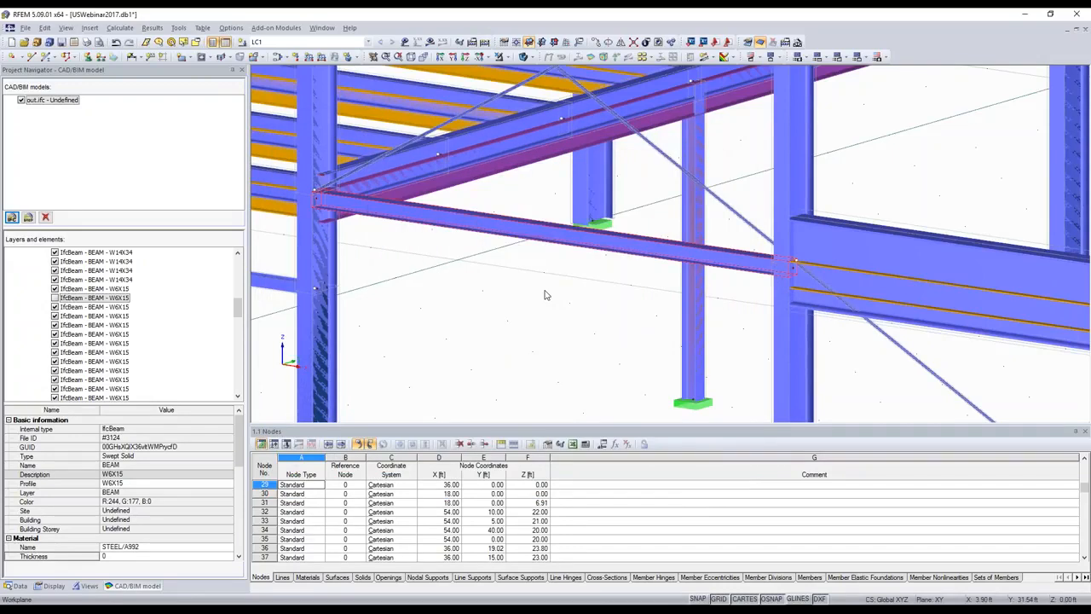
Step: Examine the converted second-bay member and compare the W10X26 reference beam in the first-bay floor with its RFEM member
scroll(546, 295, down, 2)
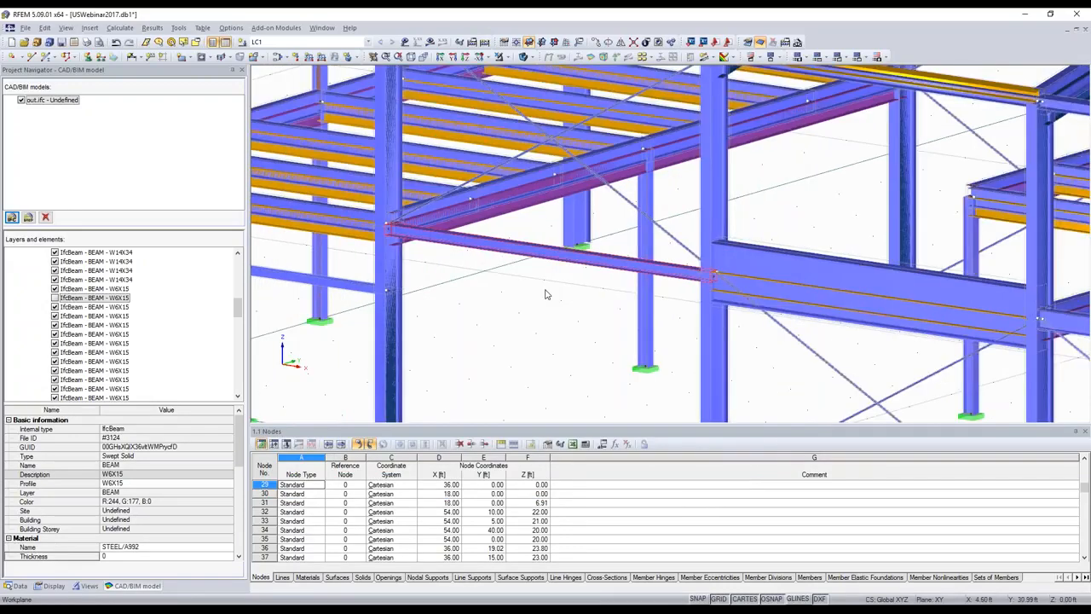
scroll(547, 295, down, 1)
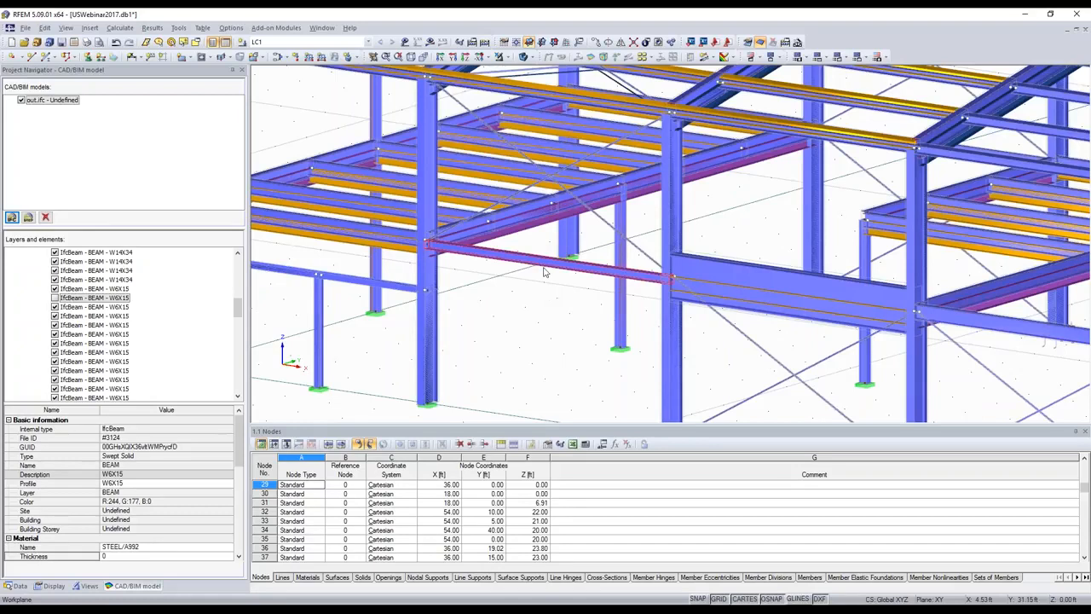
scroll(545, 272, up, 2)
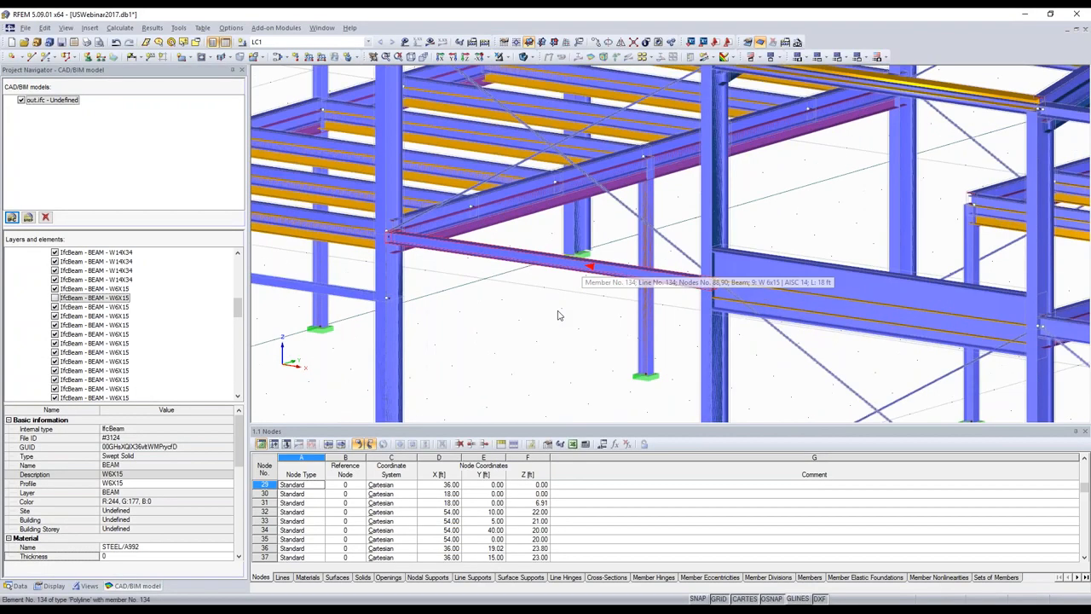
scroll(559, 316, down, 5)
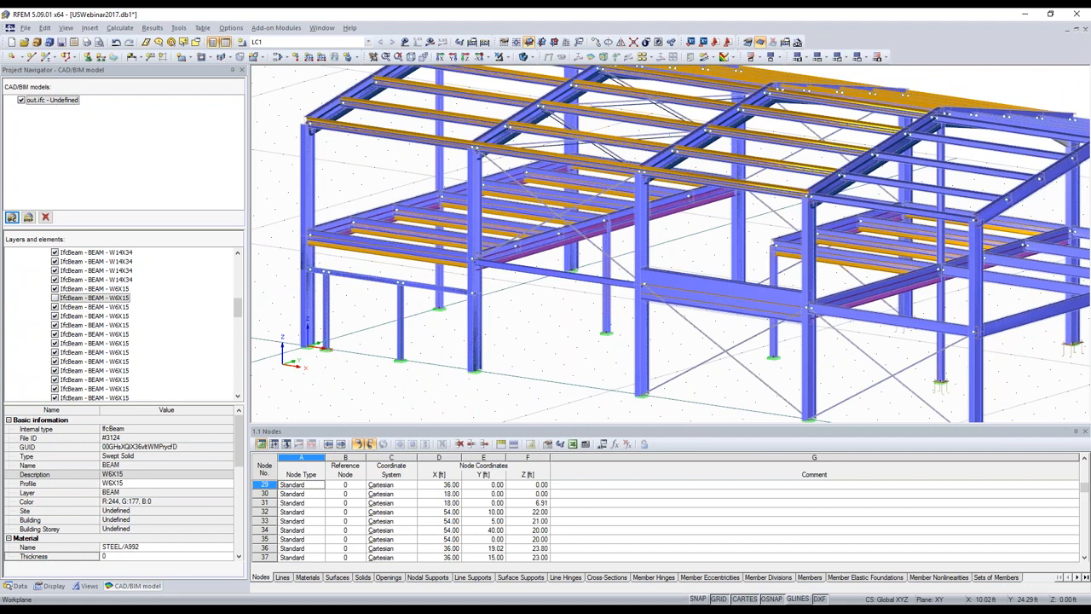
ctrl+middle_drag(564, 315, 556, 334)
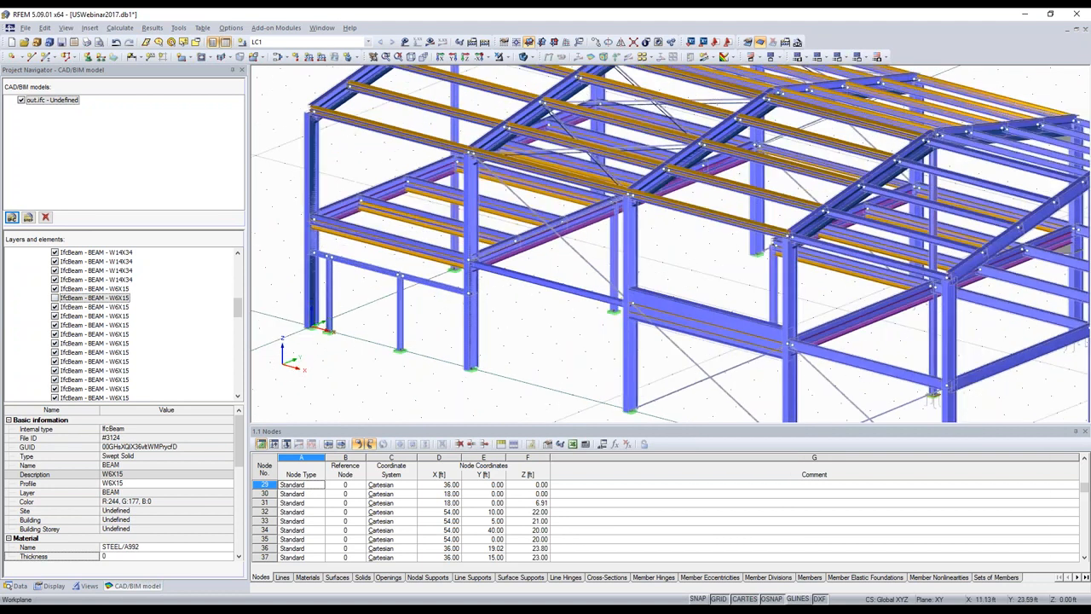
scroll(455, 220, up, 2)
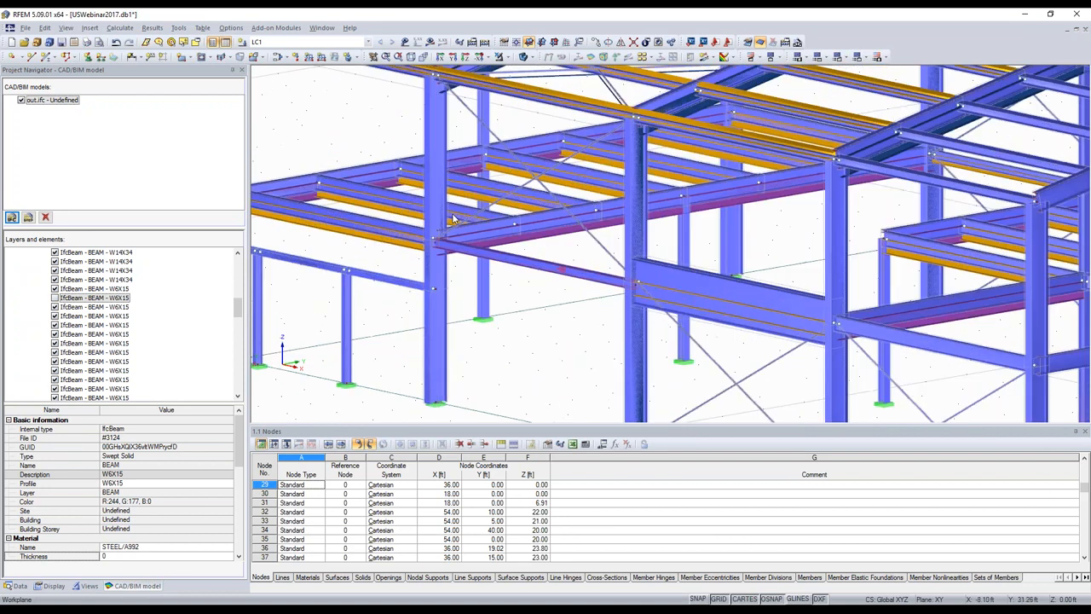
scroll(455, 220, up, 4)
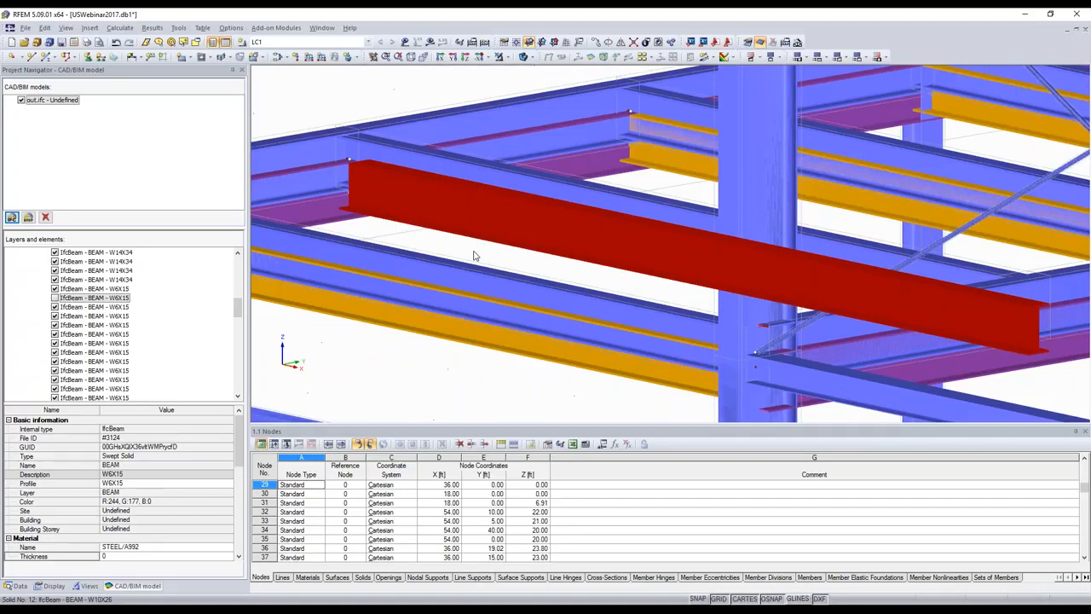
scroll(475, 255, down, 1)
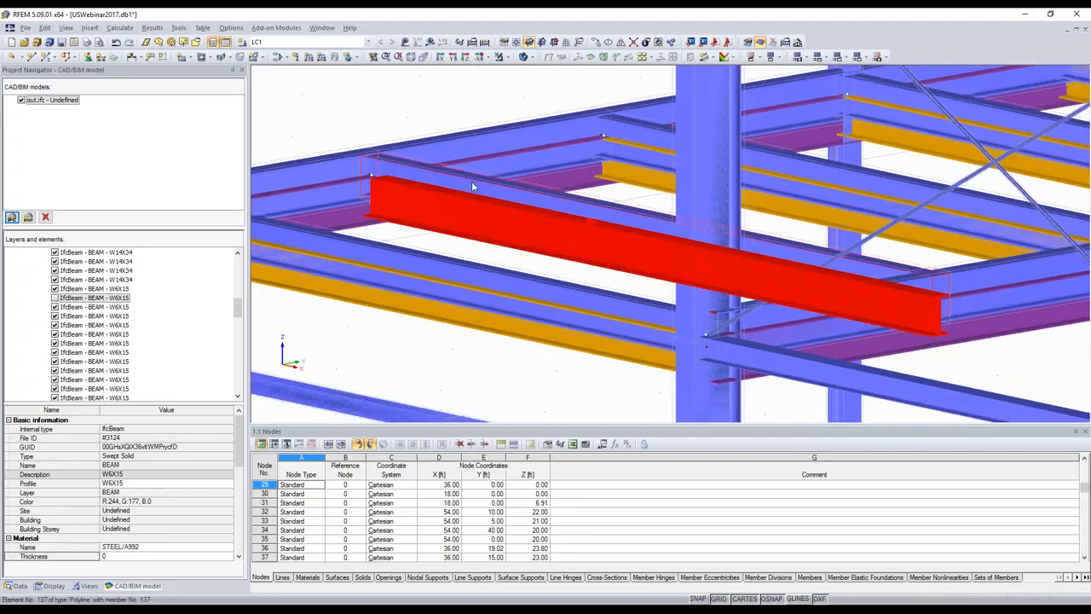
click(472, 183)
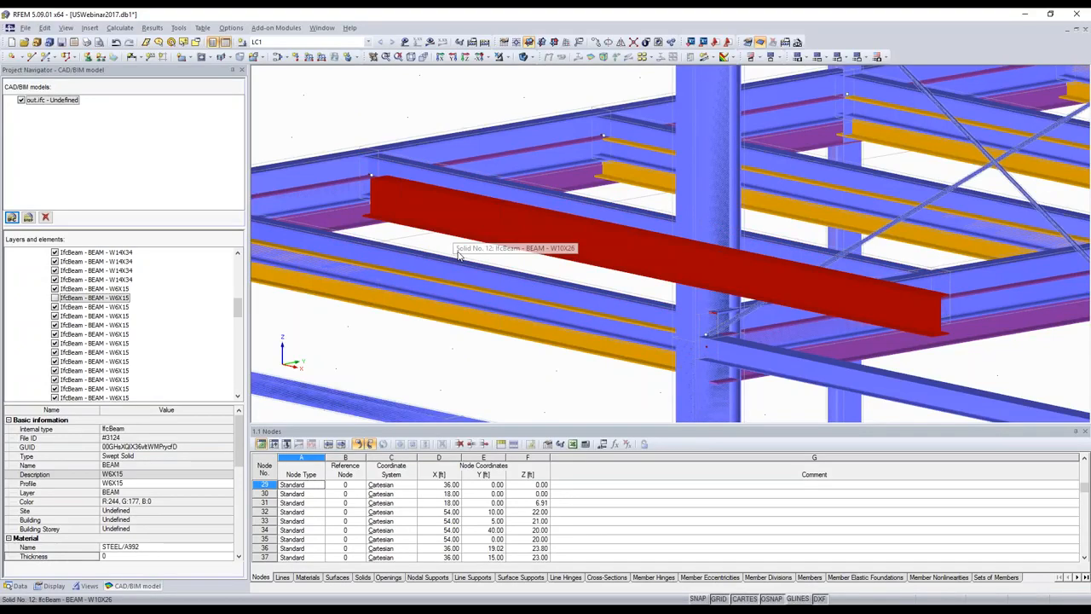
Step: Hide the out.ifc reference model and open the export format options for the RFEM model
scroll(458, 254, down, 2)
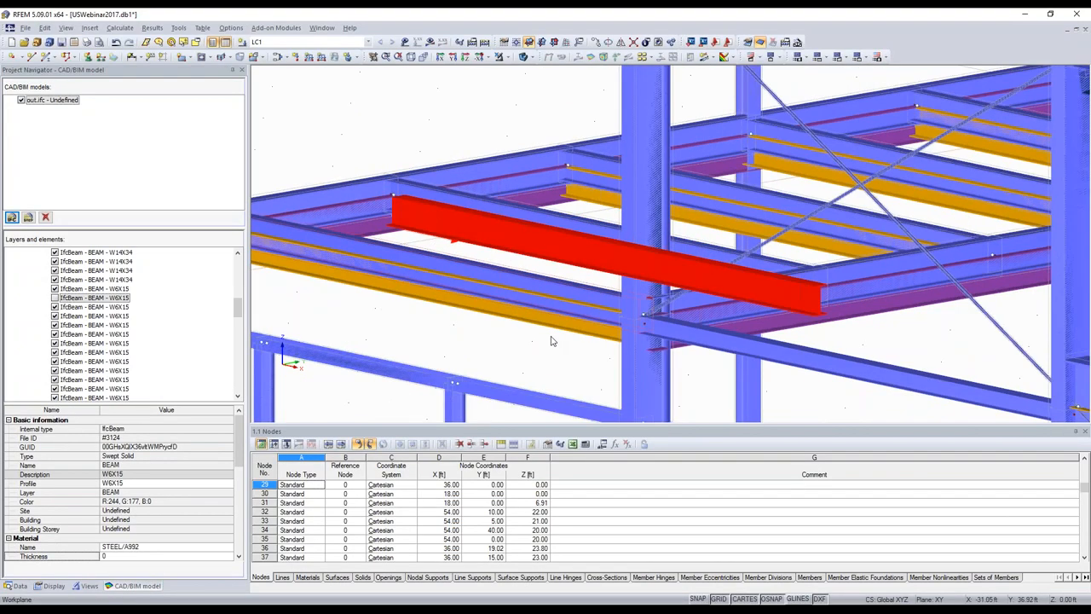
scroll(550, 341, down, 3)
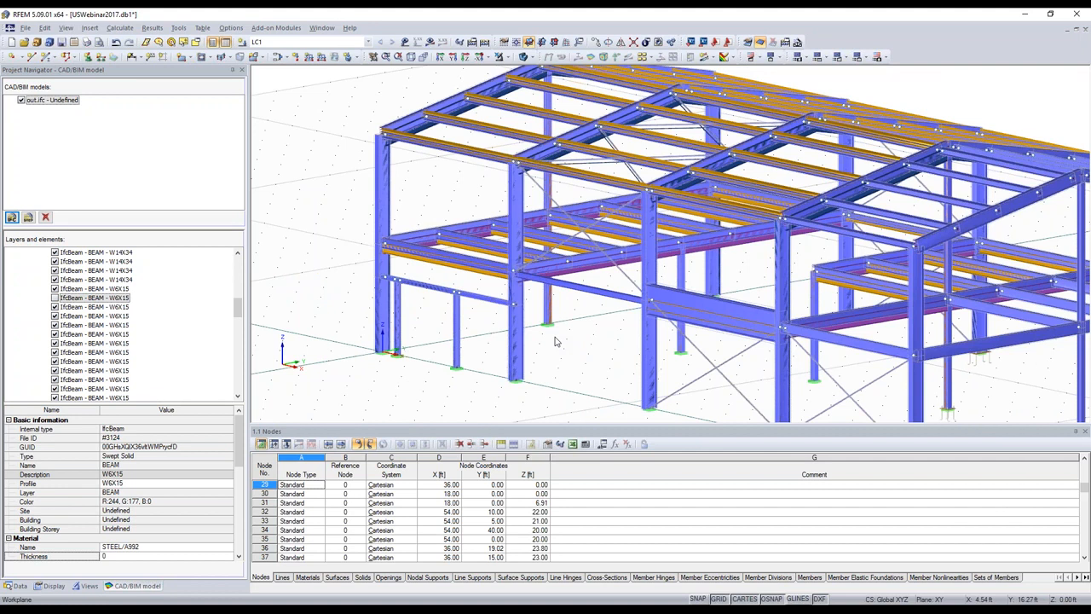
scroll(555, 341, down, 1)
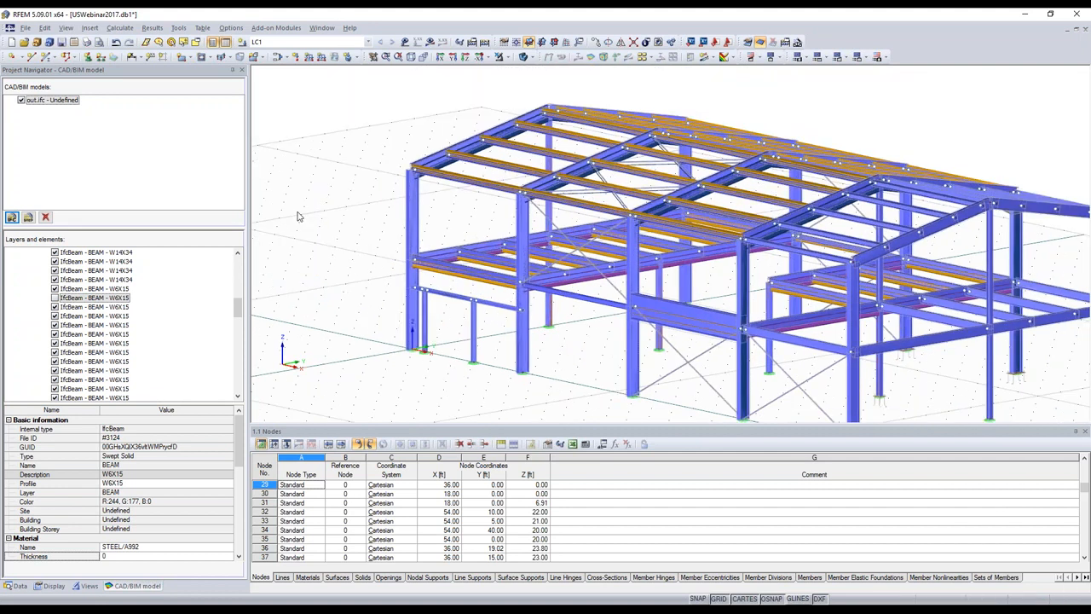
click(21, 99)
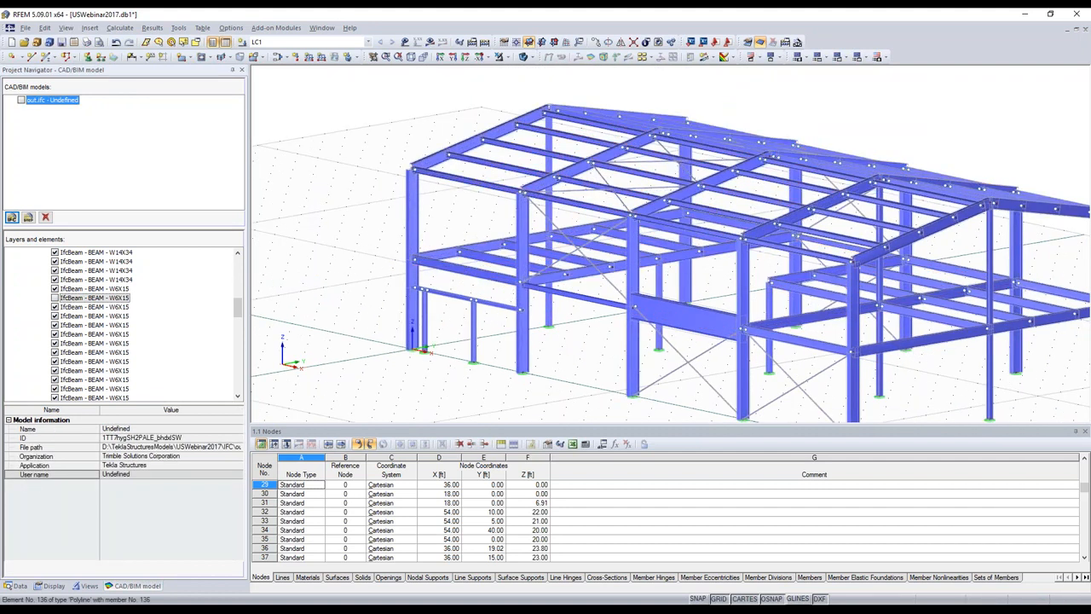
ctrl+middle_drag(597, 315, 629, 315)
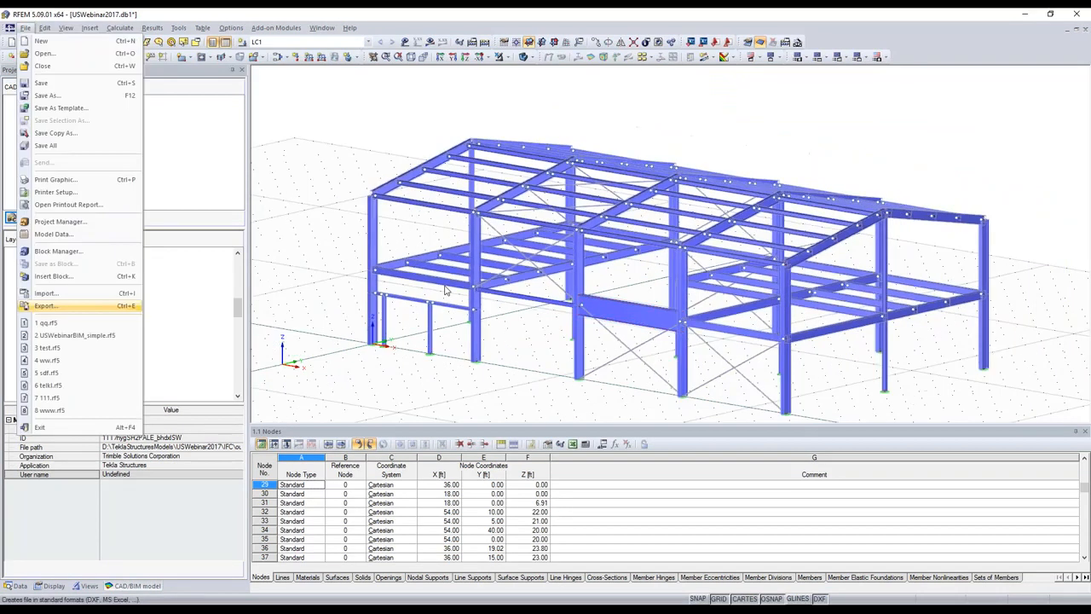
click(49, 304)
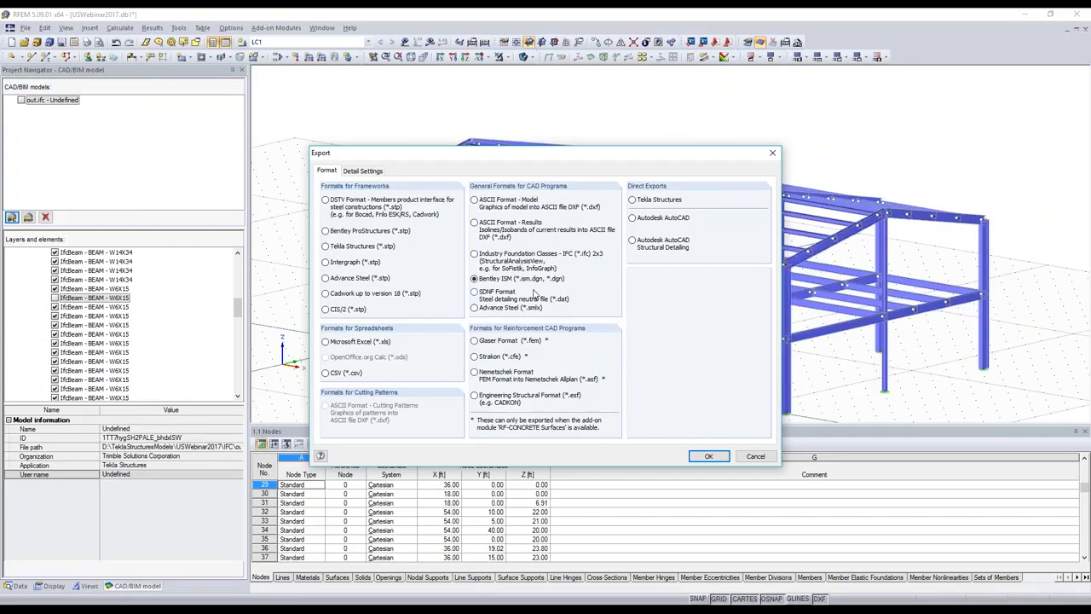
Step: Export the RFEM model in Bentley ISM format to a new ISM file on the Desktop named USWebinar20171.db1
click(707, 457)
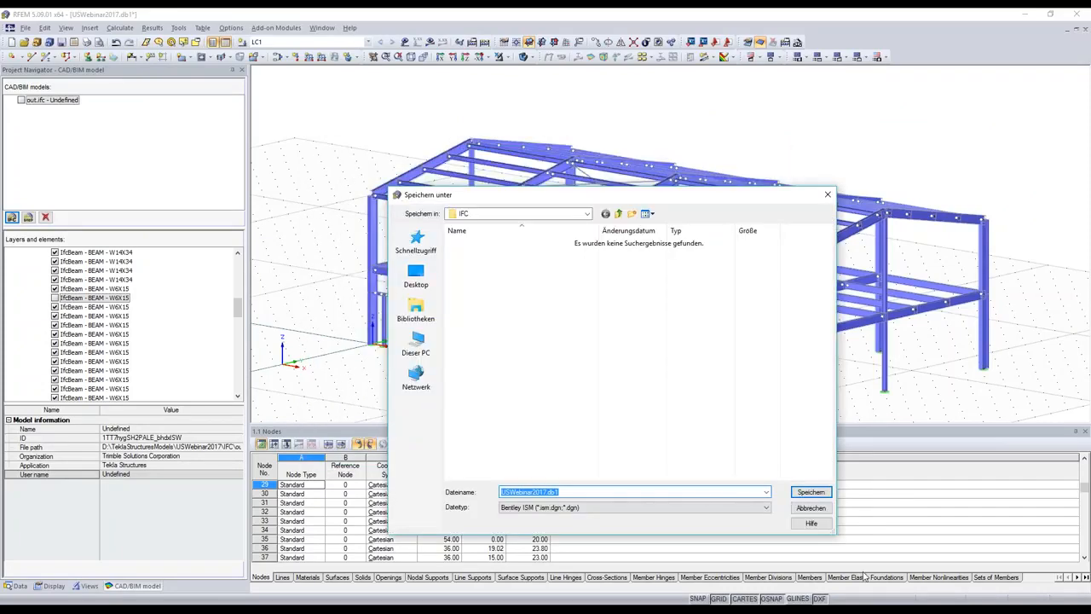
click(416, 275)
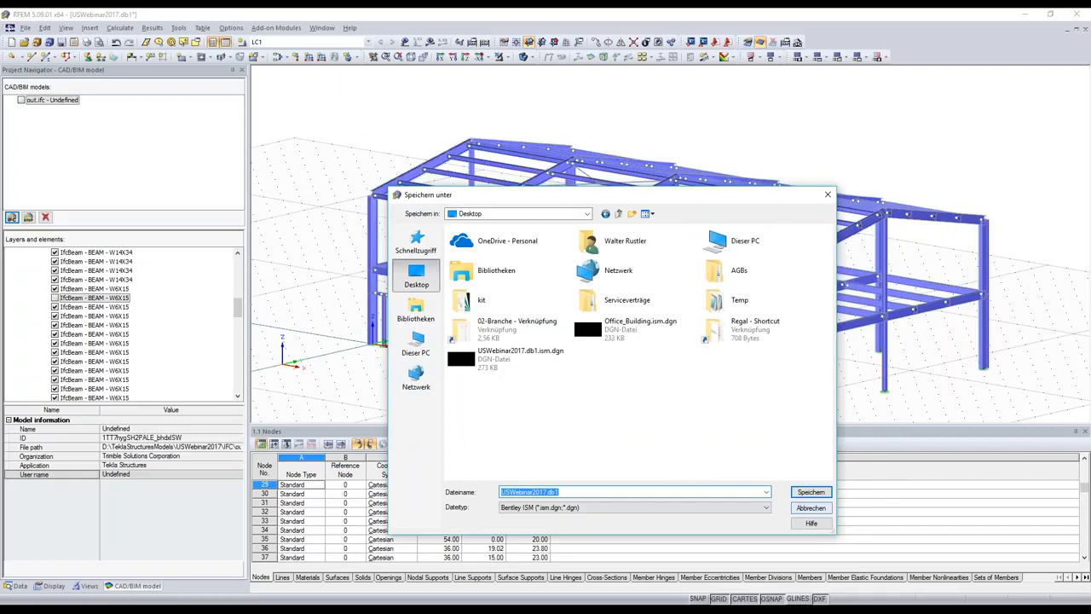
key(End)
key(Tab)
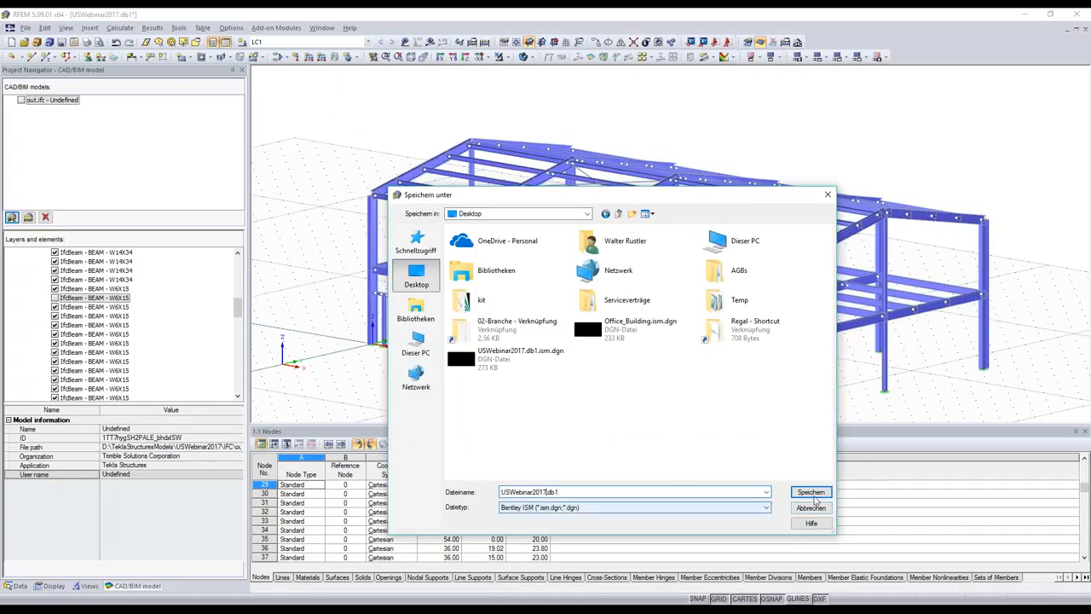
text(1)
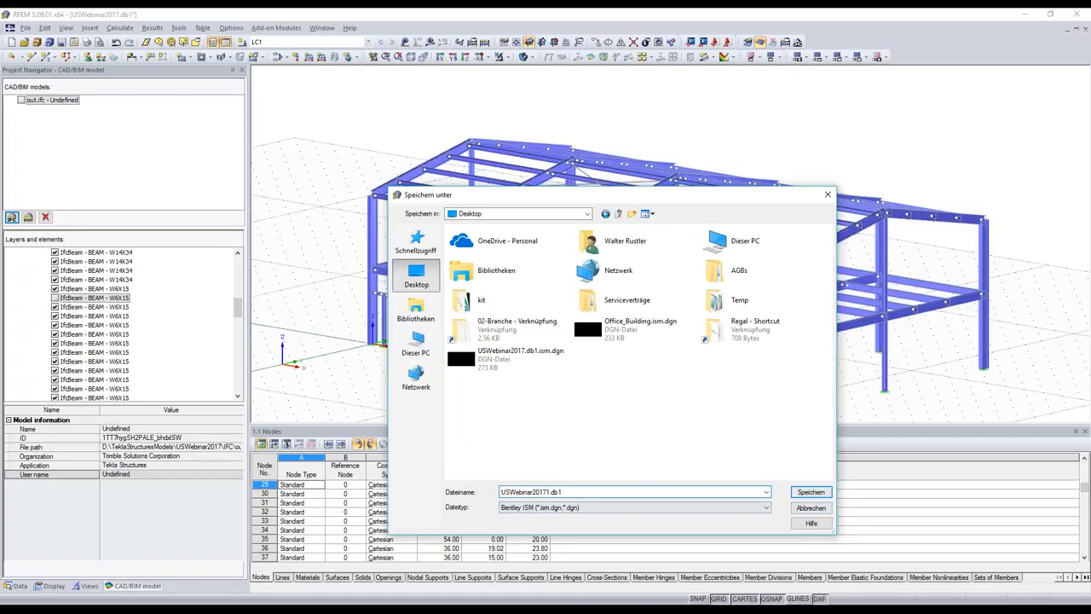
key(Return)
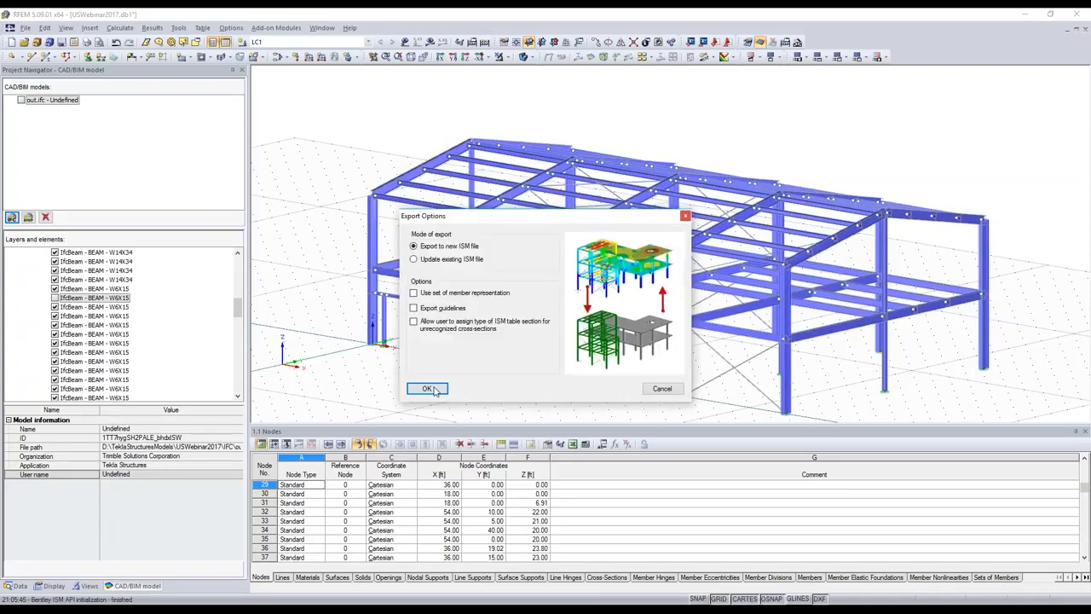
click(436, 391)
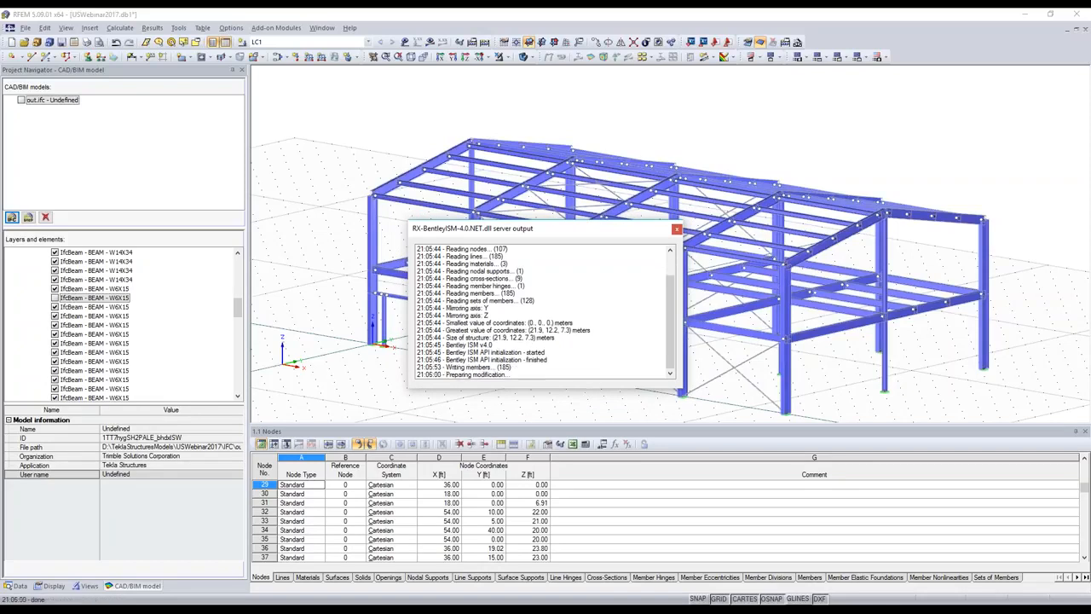
Step: Switch to Structural Synchronizer and open the repository USWebinar20171.db1.ism.dgn from the Desktop
click(1027, 16)
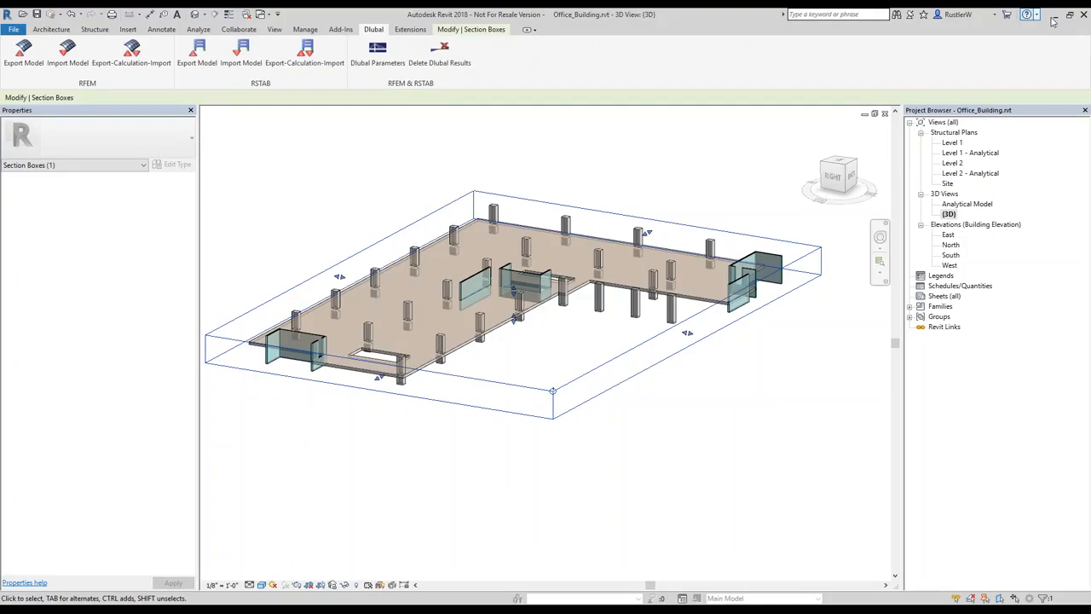
click(1054, 15)
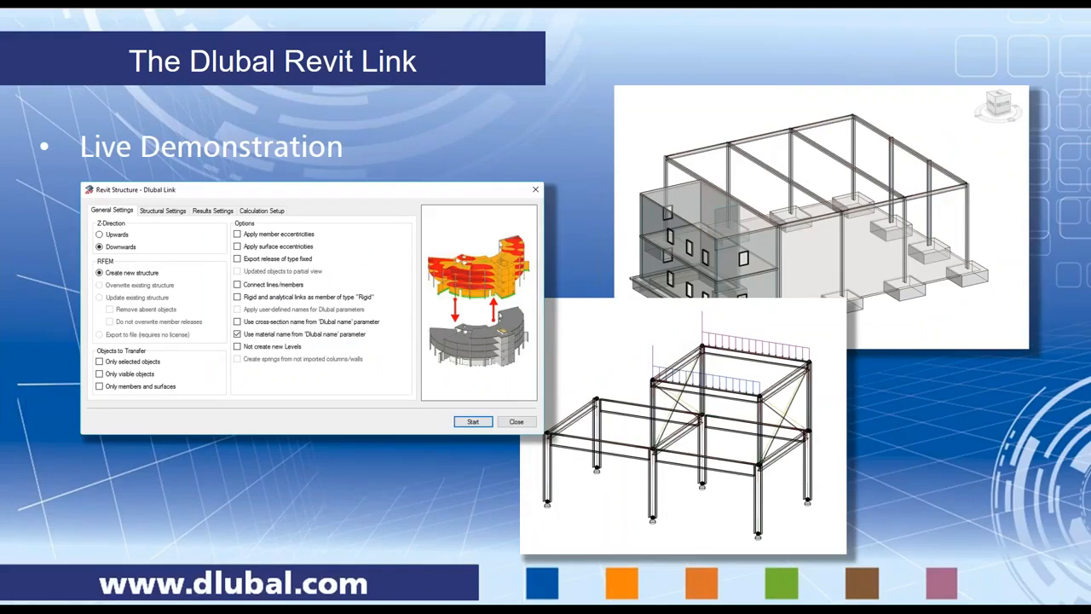
key(alt+Tab)
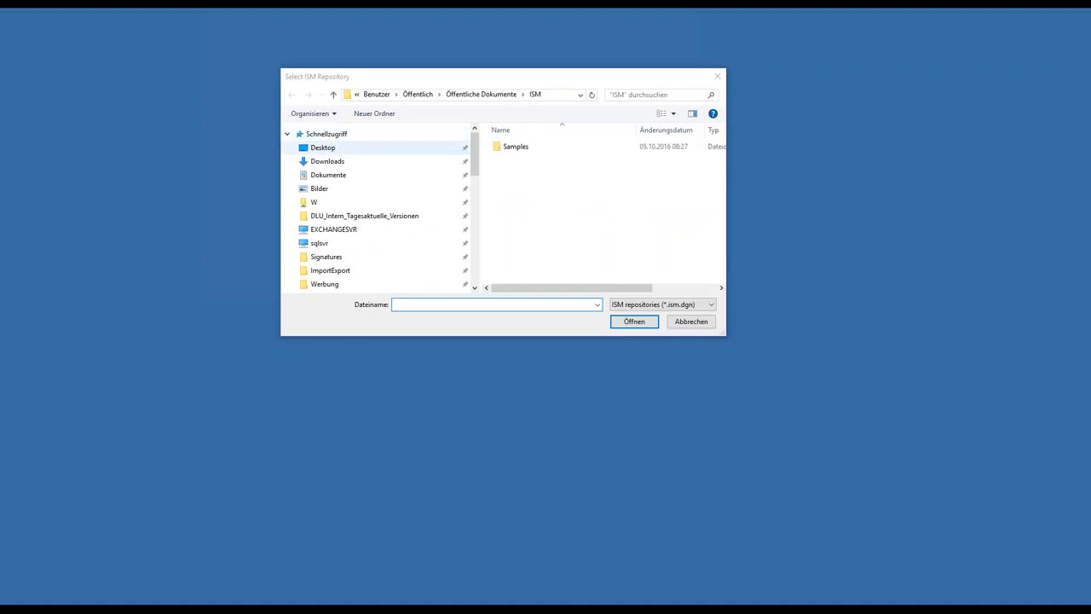
click(322, 148)
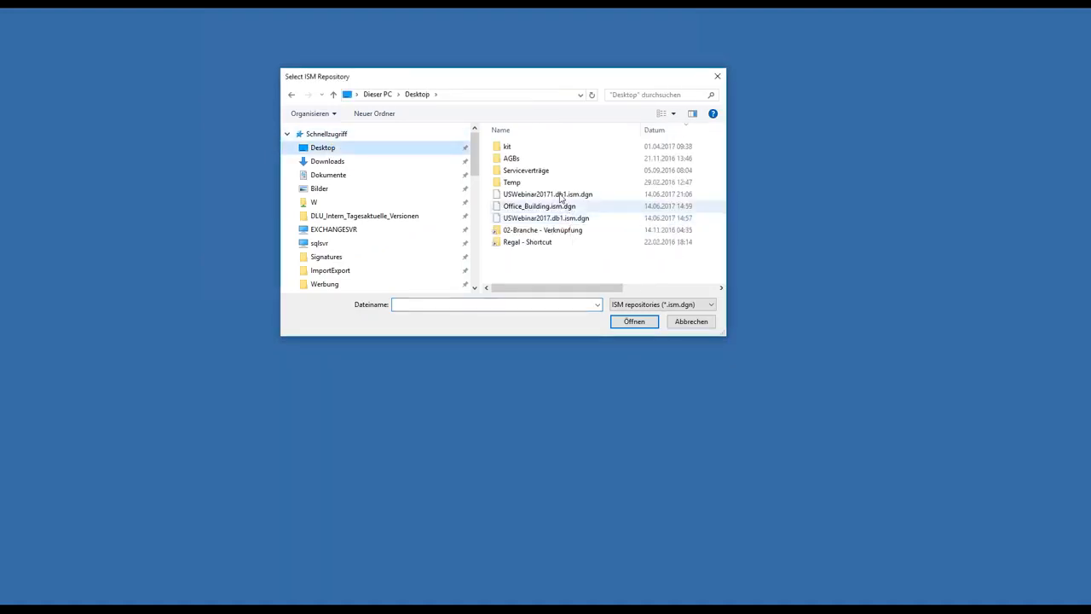
click(634, 322)
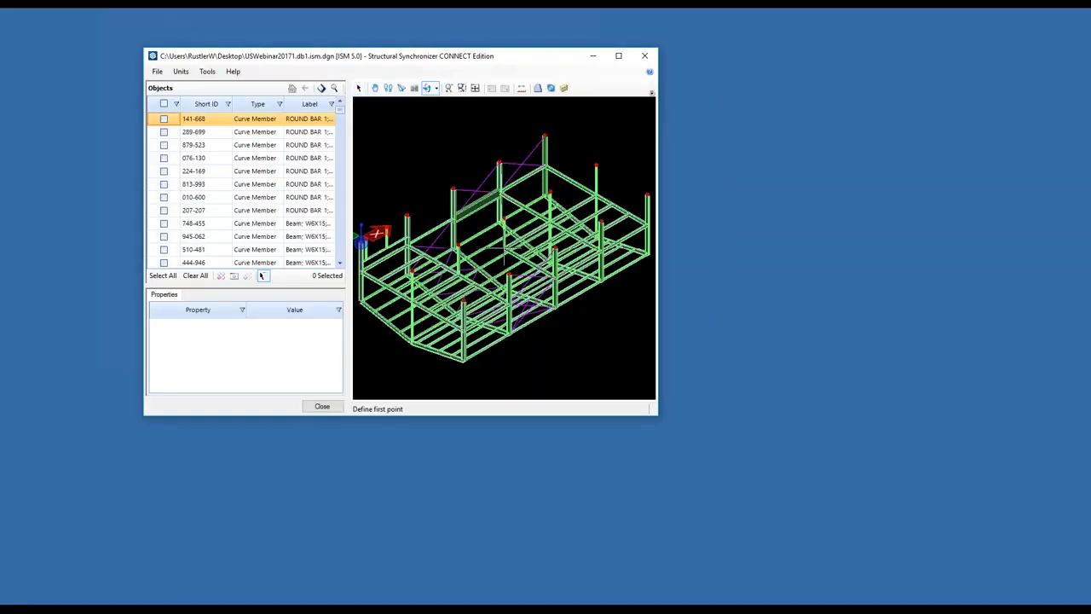
Step: Examine the exported steel frame from several angles in the maximized window, including the deep beam in the braced bay
drag(516, 236, 661, 229)
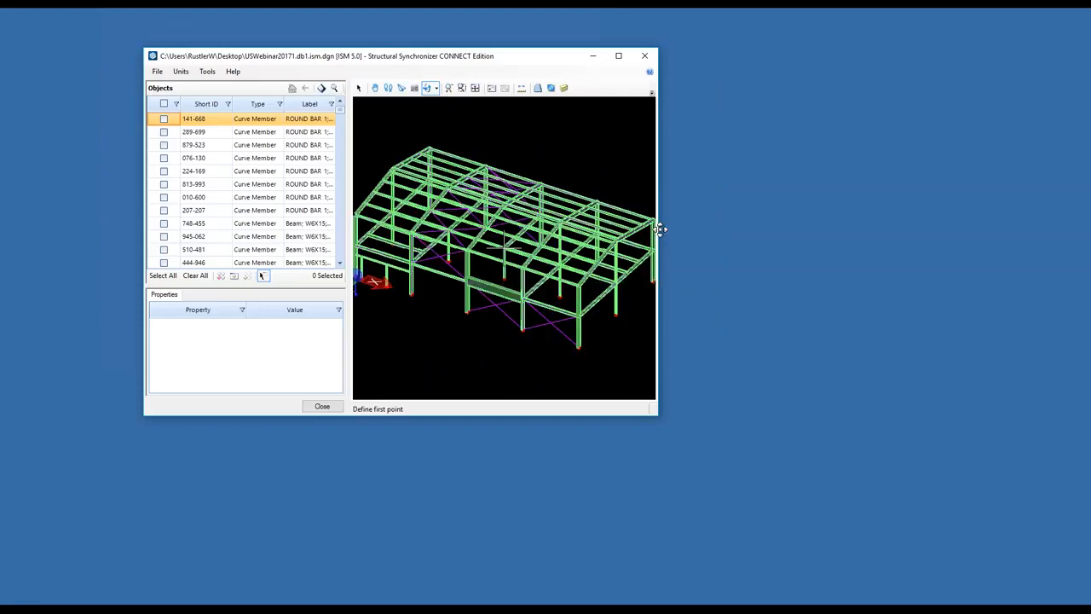
click(619, 55)
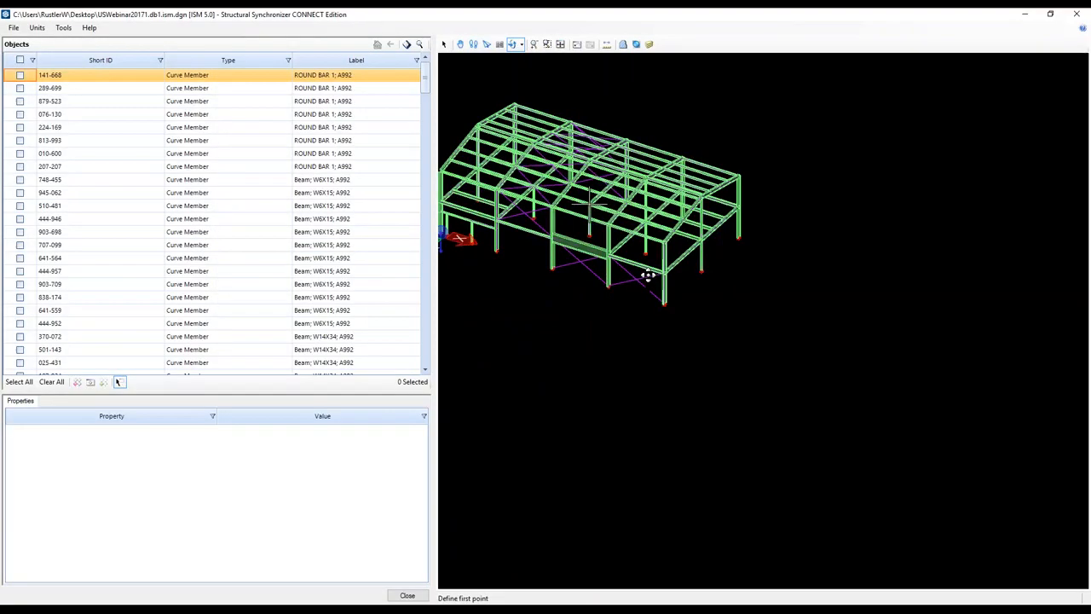
drag(648, 274, 523, 93)
click(522, 93)
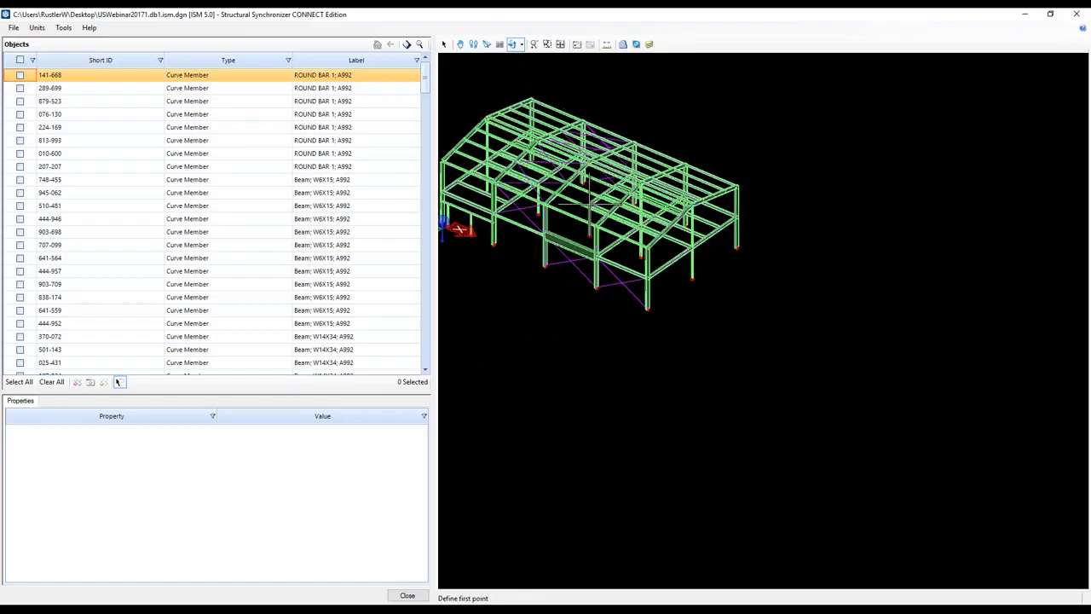
click(461, 44)
drag(528, 273, 656, 324)
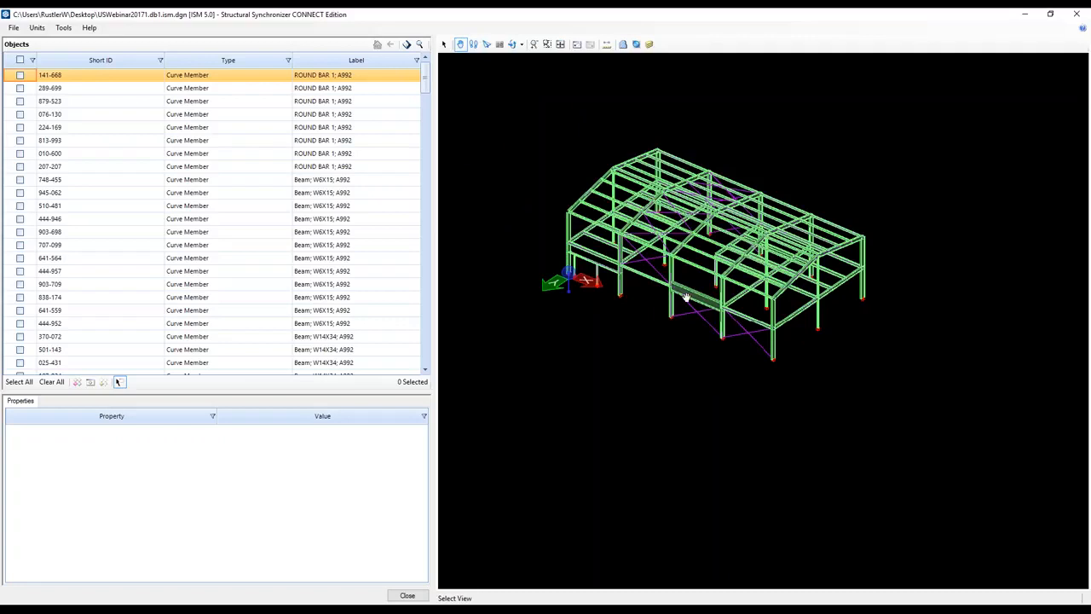
scroll(686, 296, up, 5)
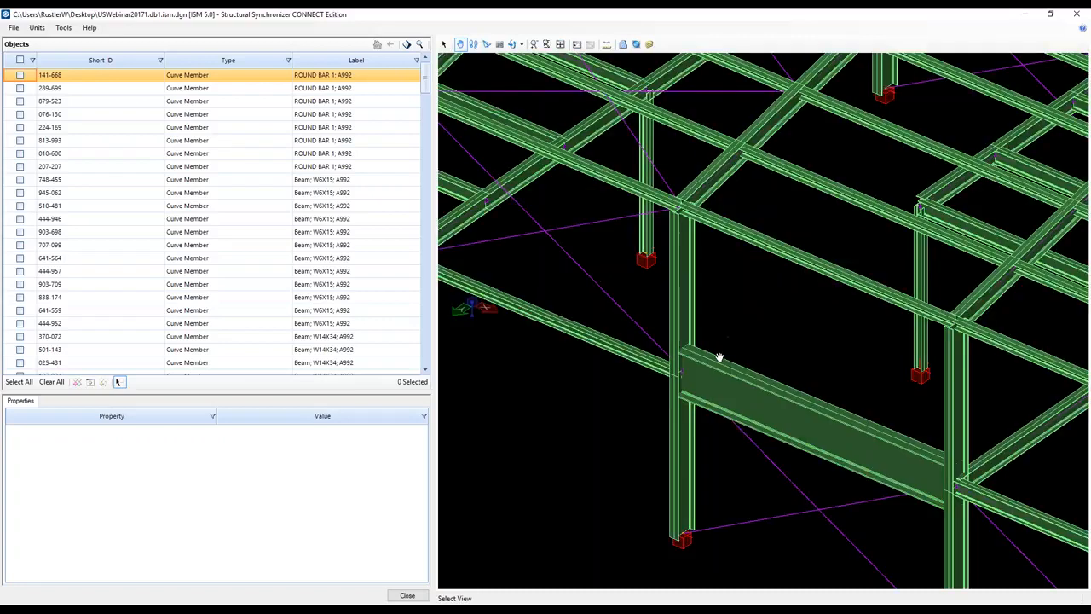
scroll(718, 358, down, 5)
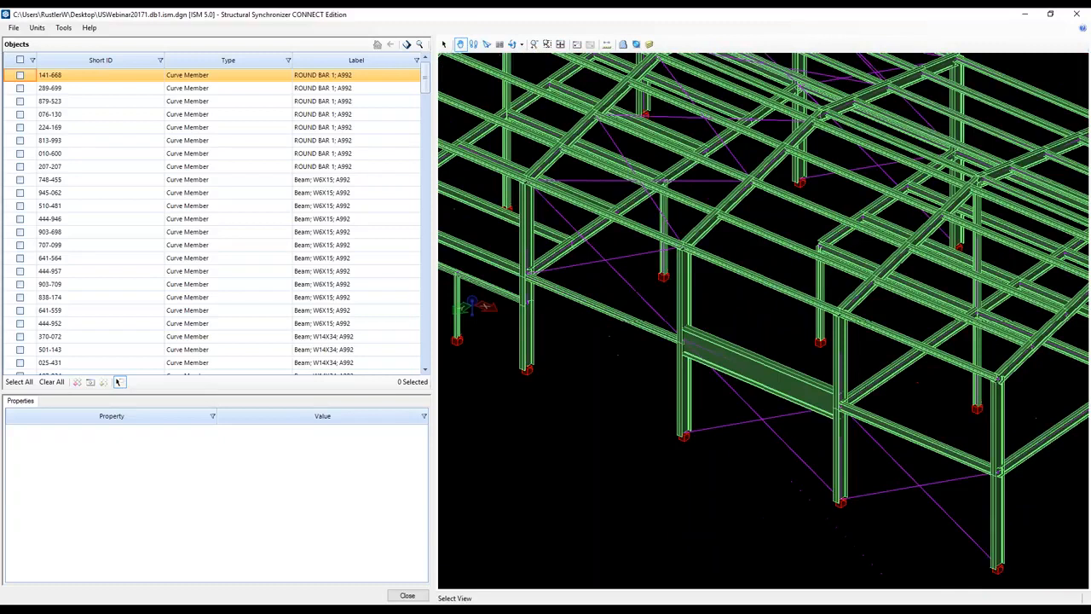
Step: Select the deep beam in the braced bay, review its calculated properties, material and section, and close Structural Synchronizer
right_click(745, 361)
click(744, 360)
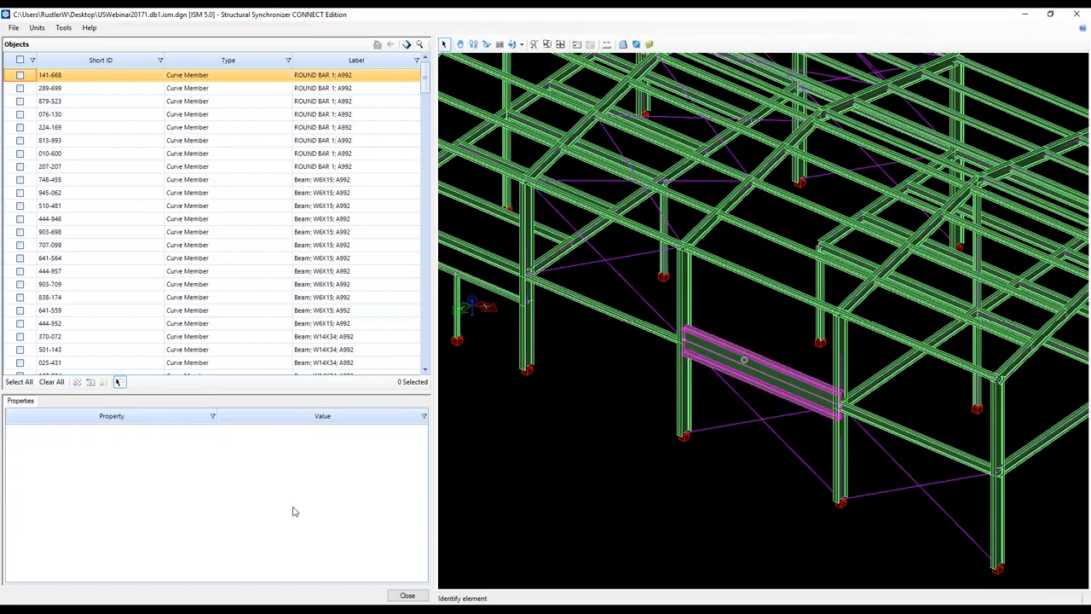
scroll(318, 535, down, 5)
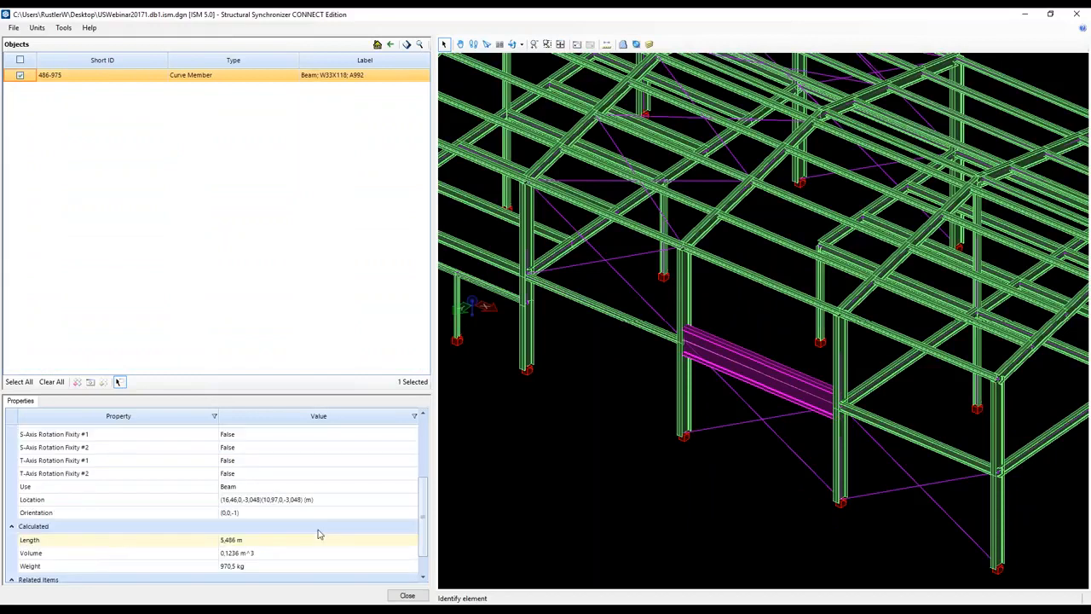
scroll(318, 535, down, 1)
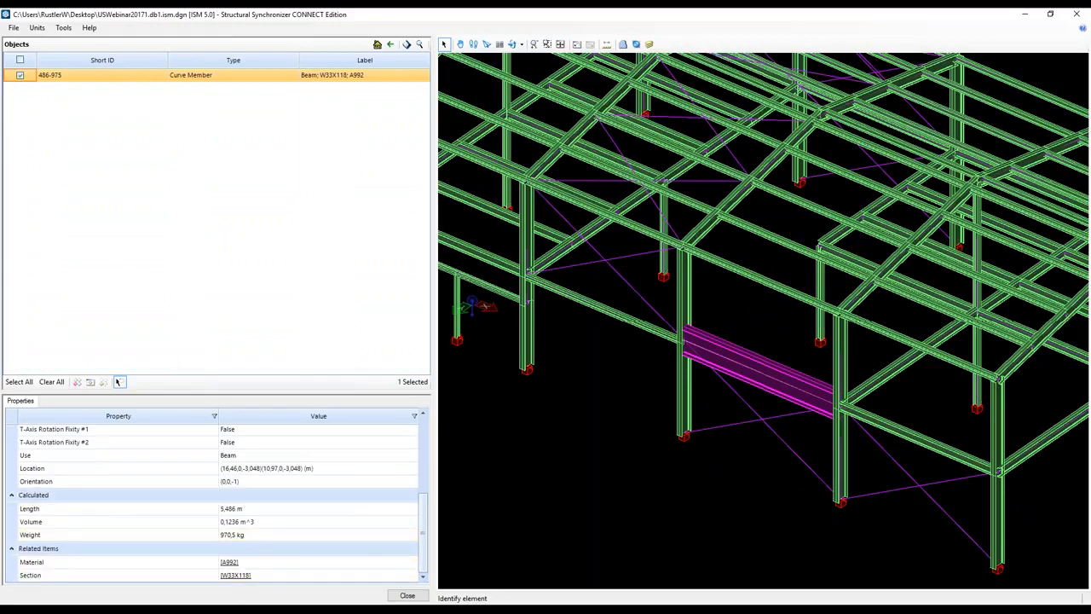
scroll(785, 492, up, 4)
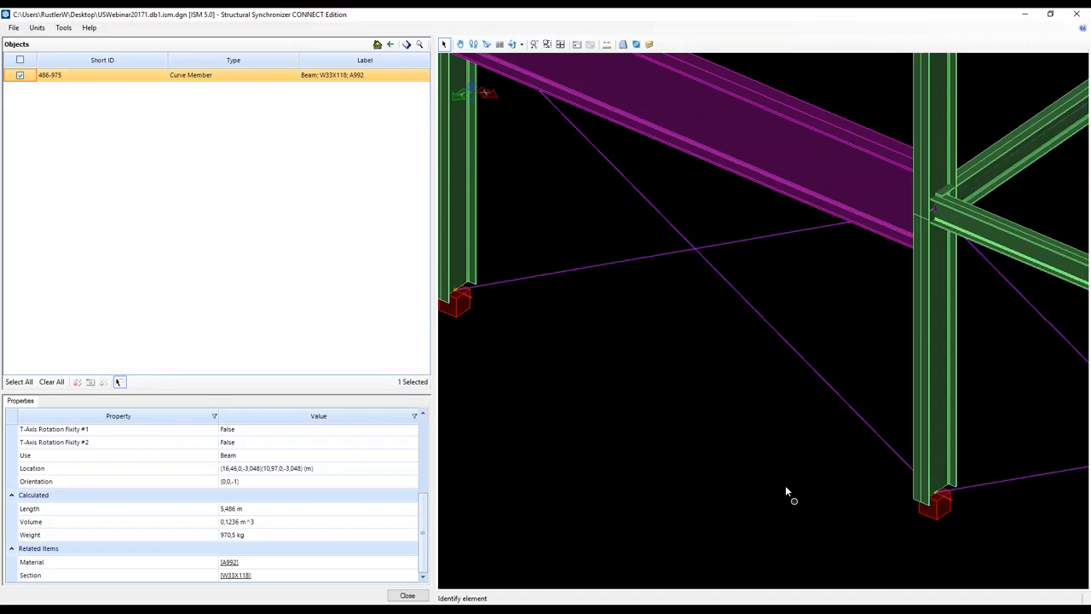
scroll(786, 489, down, 6)
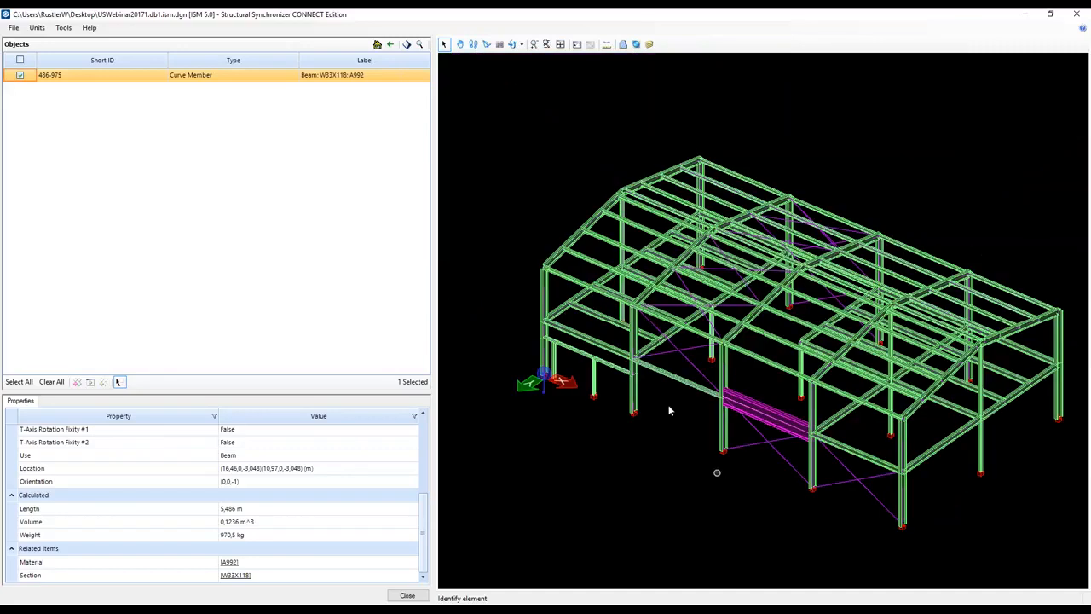
click(1078, 18)
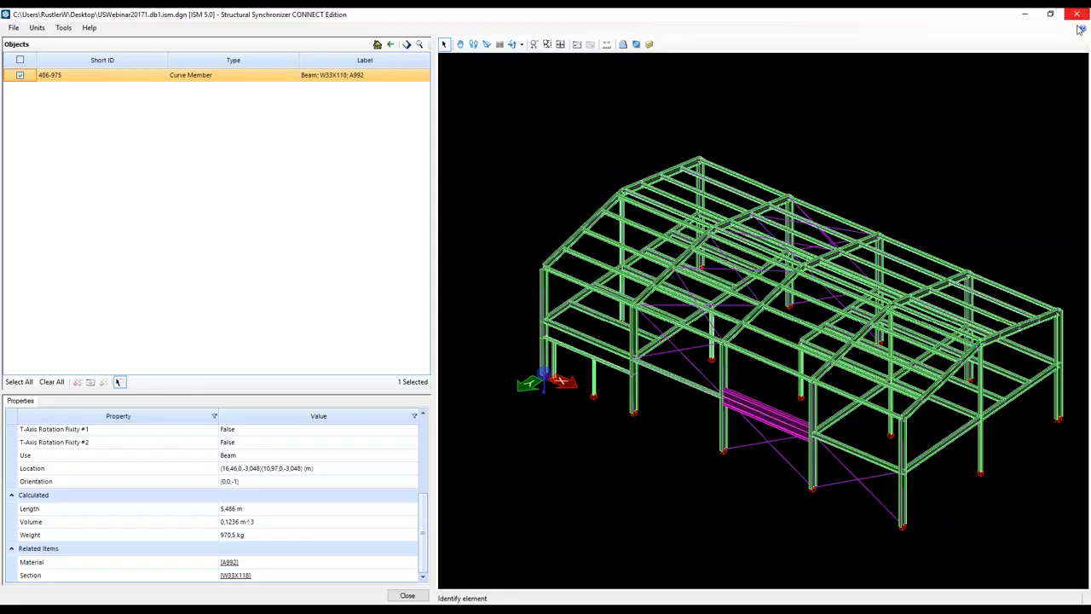